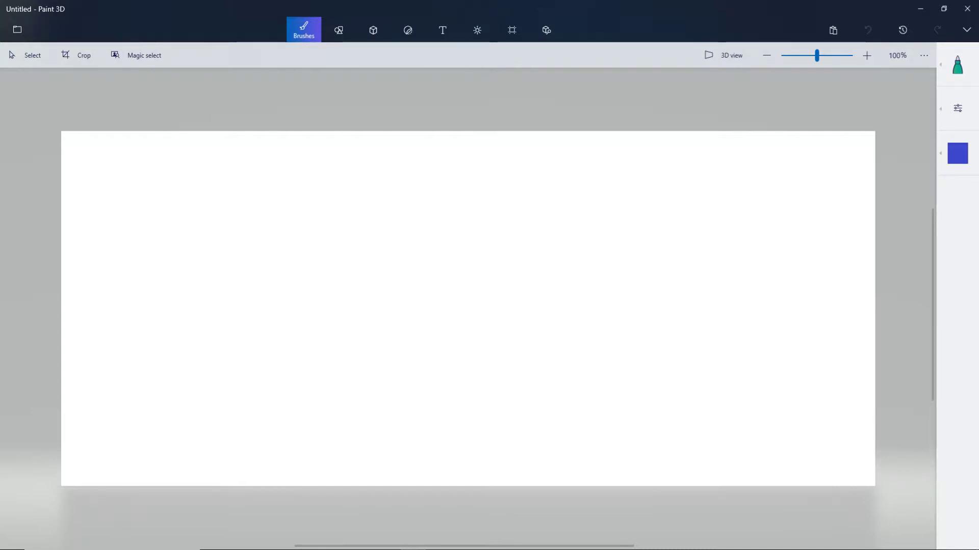
Choose the saved dark maroon swatch as the brush colour and resize the canvas to 1920 by 1080 pixels.
{"action": "left_click", "coordinate": [951, 168]}
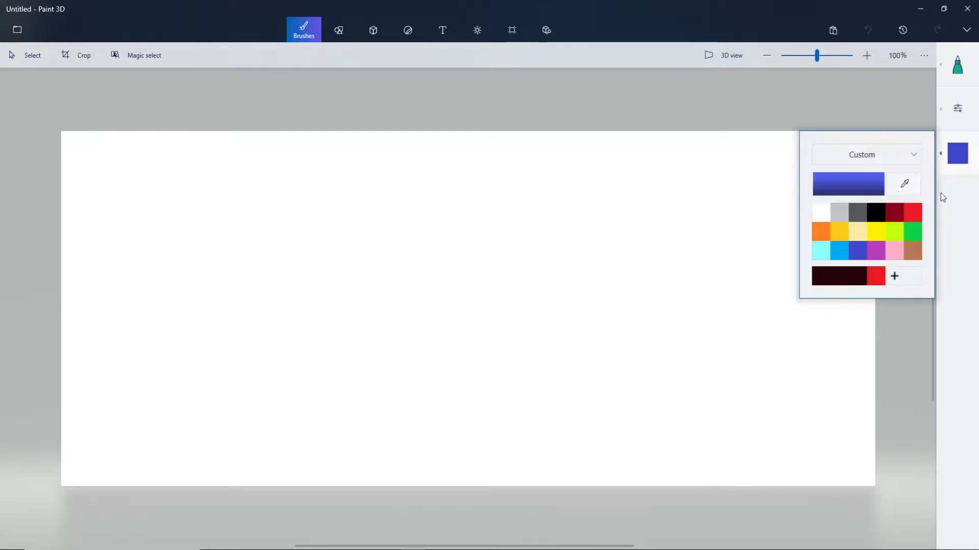
{"action": "left_click", "coordinate": [854, 276]}
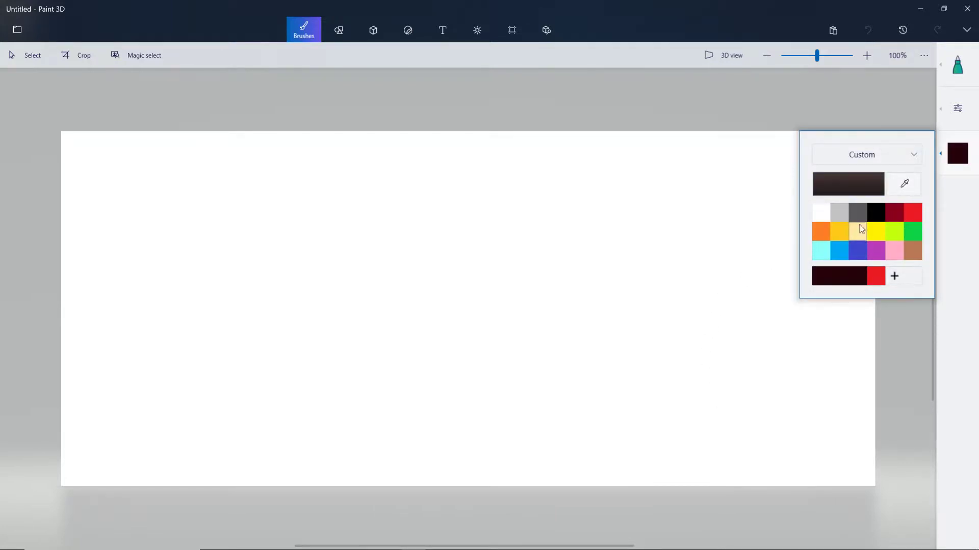
{"action": "left_click", "coordinate": [511, 30]}
{"action": "left_click", "coordinate": [818, 170]}
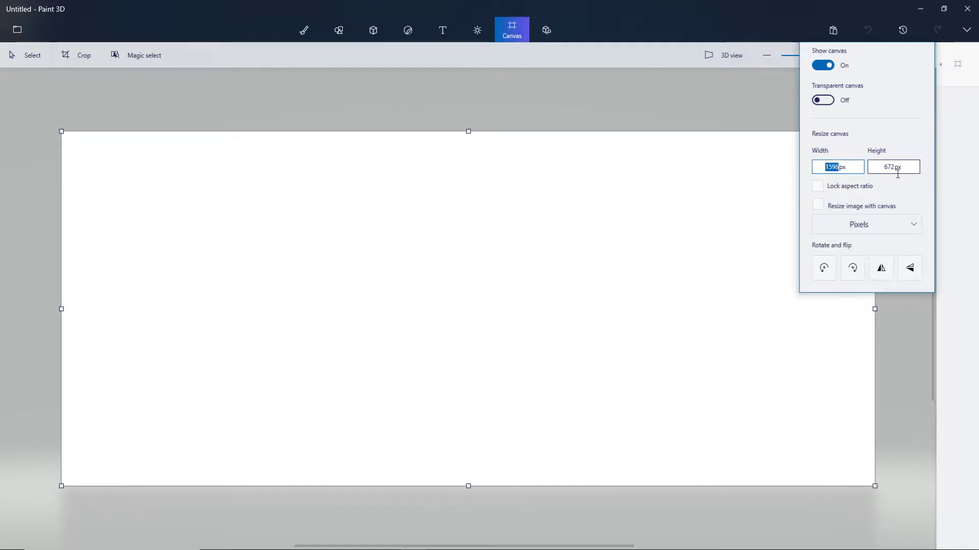
{"action": "type", "text": "1920"}
{"action": "key", "text": "Tab"}
{"action": "type", "text": "1080"}
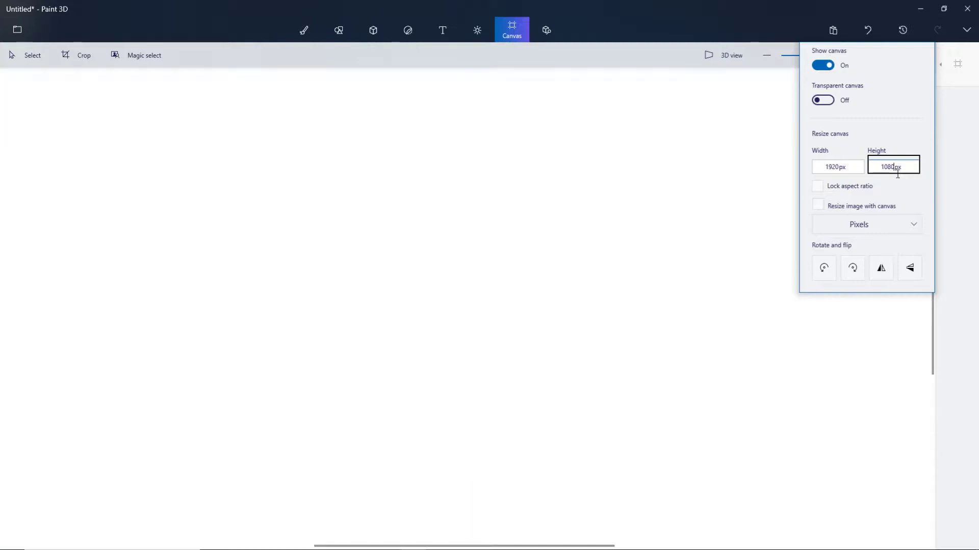
{"action": "left_click", "coordinate": [627, 221]}
{"action": "scroll", "coordinate": [645, 225], "scroll_direction": "down", "scroll_amount": 3}
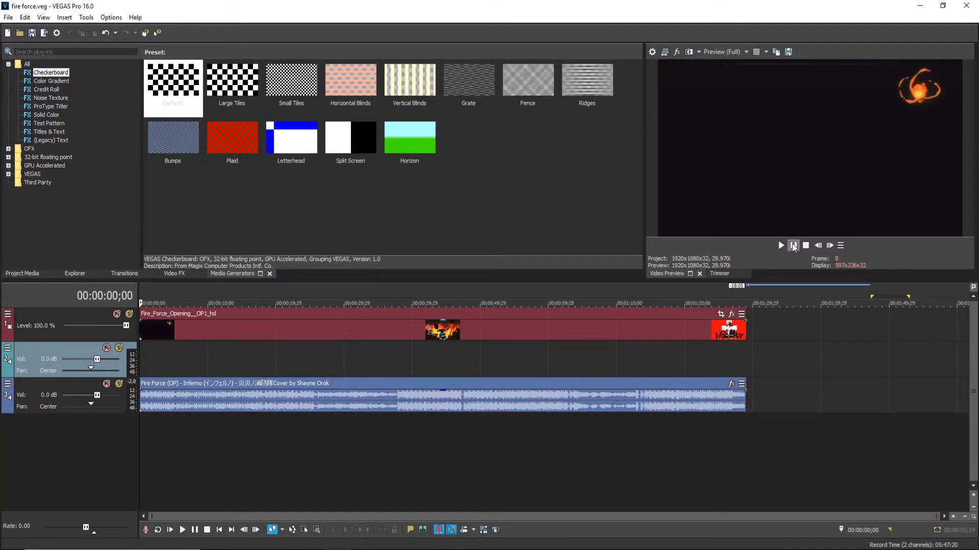
Switch to VEGAS Pro, play the Fire Force opening through in an enlarged video preview, and pause it.
{"action": "left_click", "coordinate": [780, 246]}
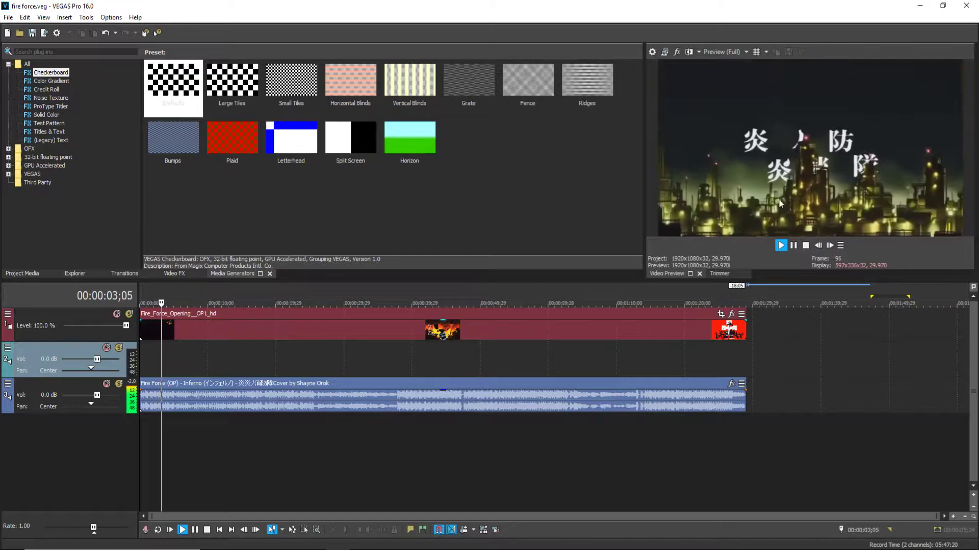
{"action": "left_click_drag", "start_coordinate": [644, 279], "coordinate": [200, 278]}
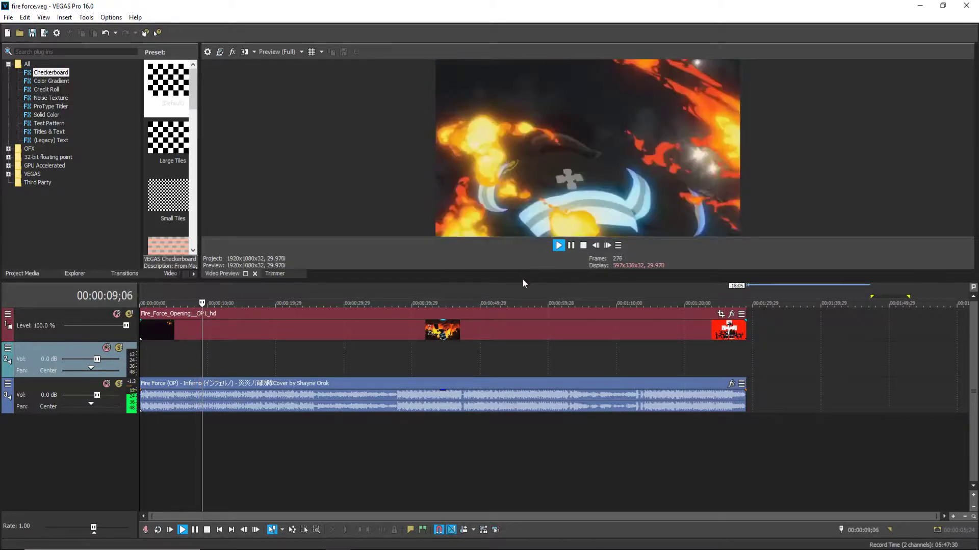
{"action": "left_click_drag", "start_coordinate": [522, 283], "coordinate": [517, 375]}
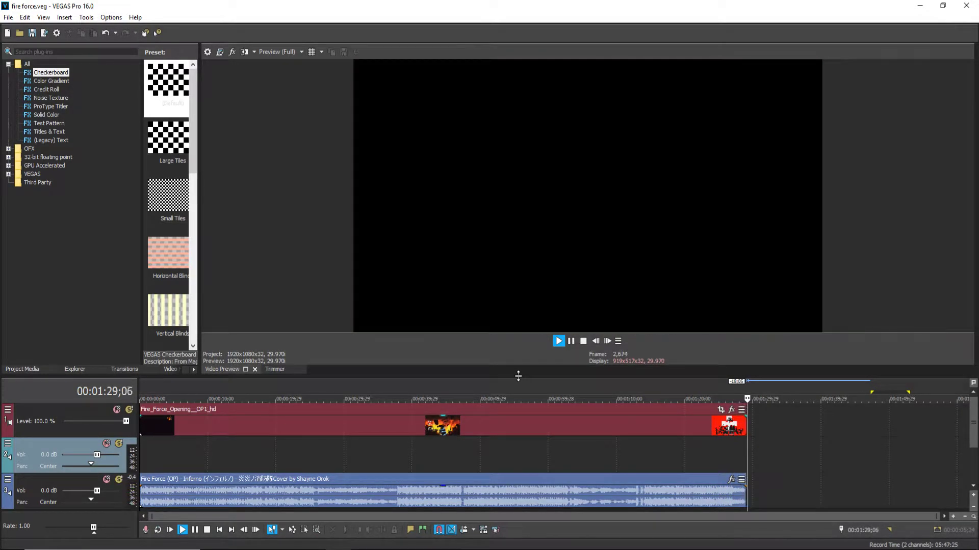
{"action": "left_click", "coordinate": [571, 341]}
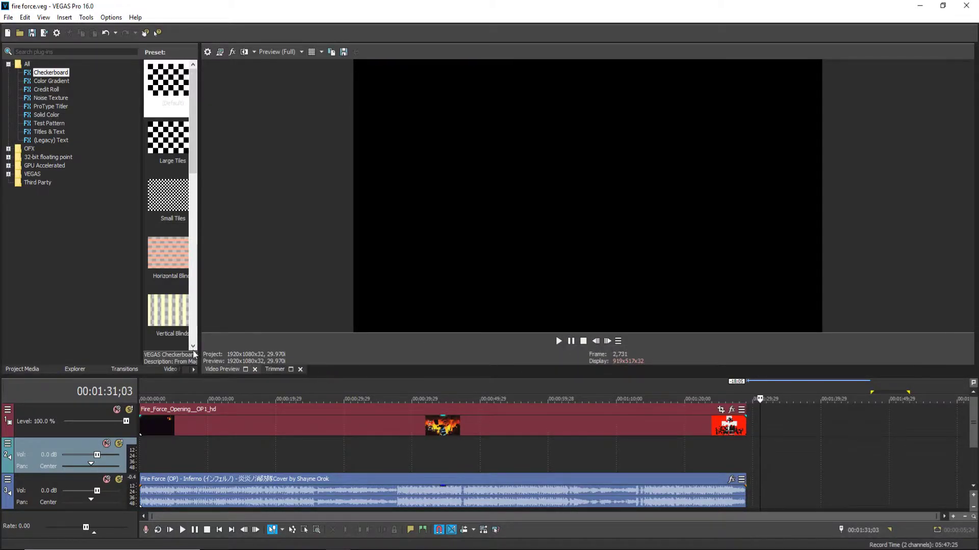
Narrow the video preview by widening the media generators area beside it.
{"action": "left_click_drag", "start_coordinate": [198, 362], "coordinate": [805, 326]}
{"action": "left_click_drag", "start_coordinate": [707, 334], "coordinate": [699, 334]}
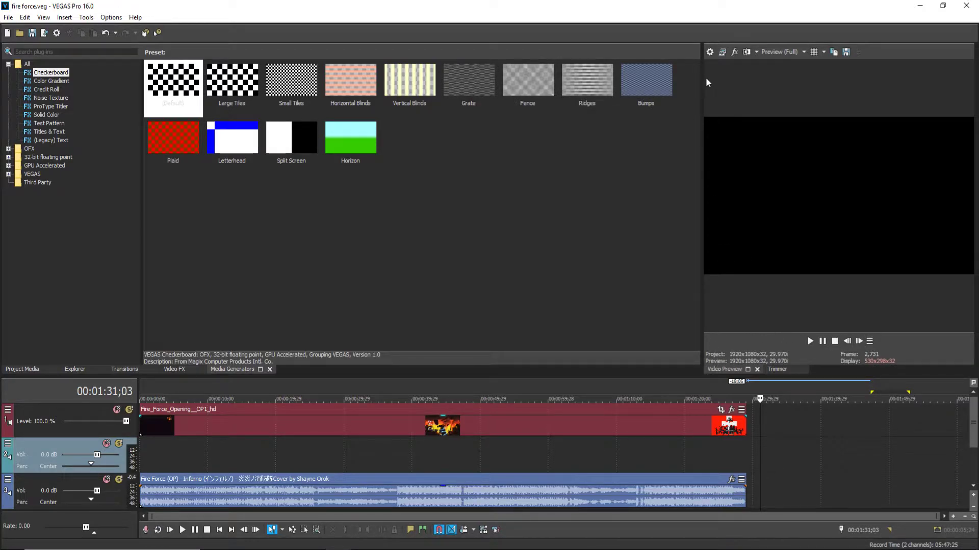
{"action": "left_click_drag", "start_coordinate": [700, 95], "coordinate": [640, 152]}
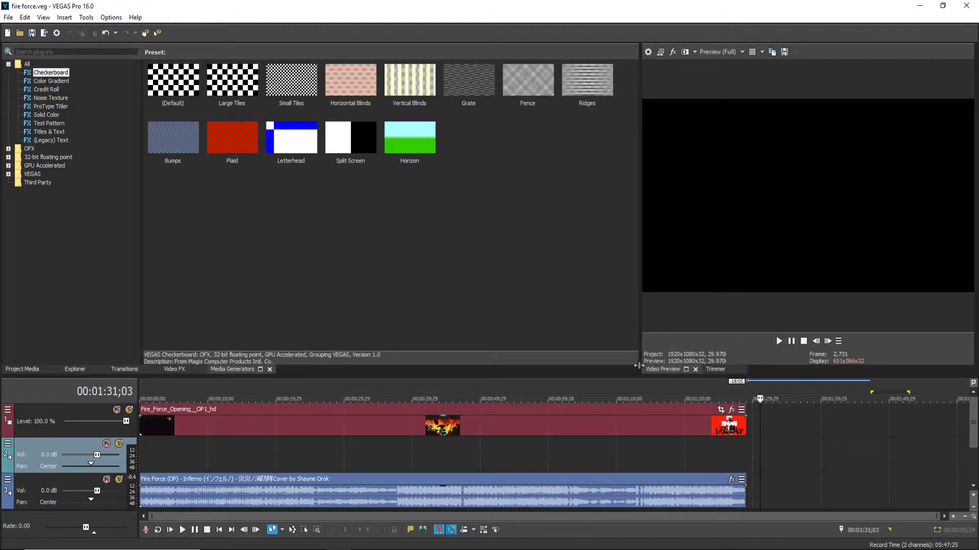
{"action": "mouse_move", "coordinate": [637, 362]}
{"action": "left_mouse_down"}
{"action": "mouse_move", "coordinate": [560, 362]}
{"action": "mouse_move", "coordinate": [644, 362]}
{"action": "left_mouse_up"}
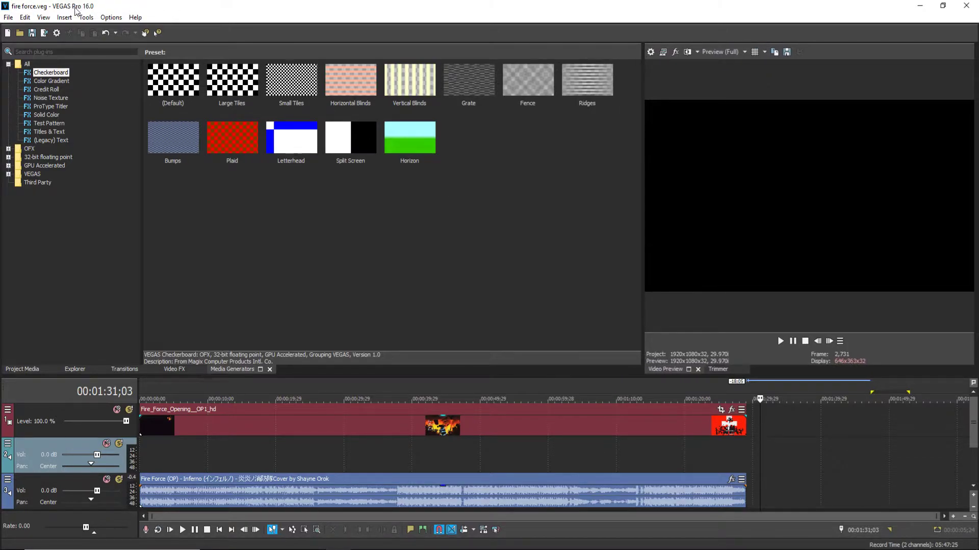
{"action": "left_click", "coordinate": [66, 17]}
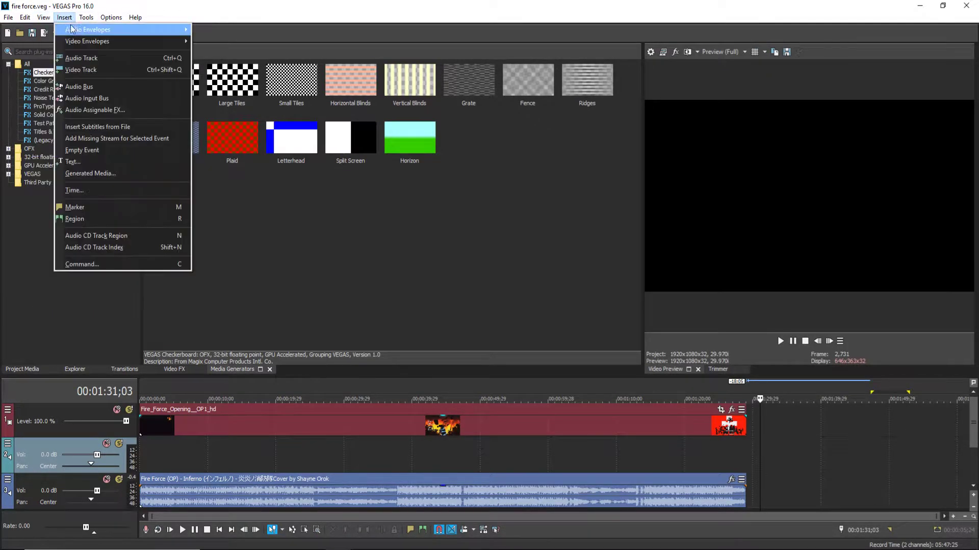
{"action": "mouse_move", "coordinate": [104, 18]}
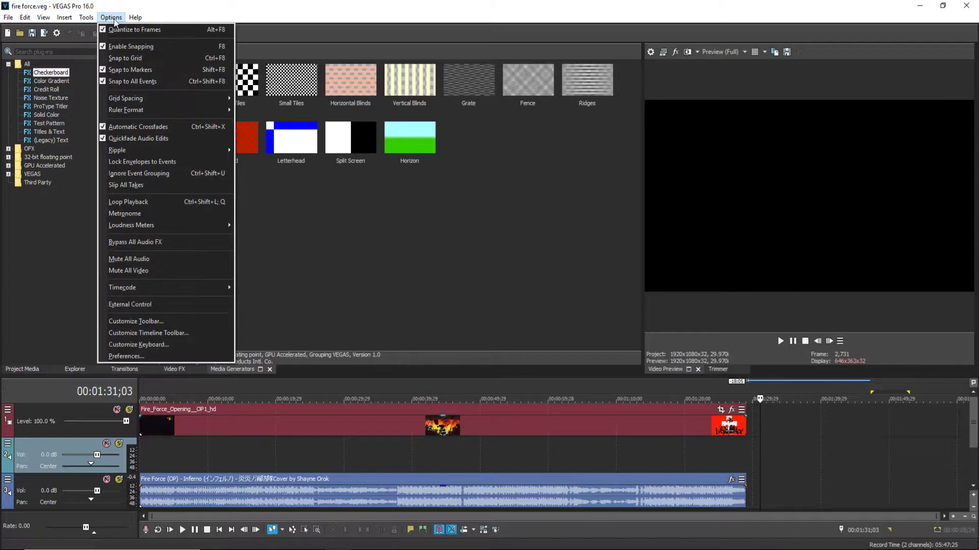
{"action": "left_click", "coordinate": [336, 376]}
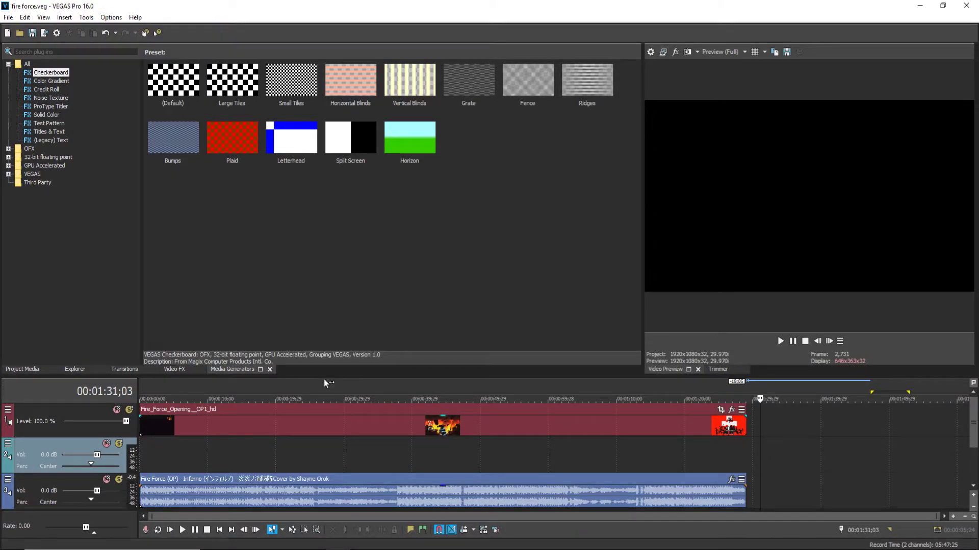
Enlarge the timeline area by raising the divider below the video preview.
{"action": "left_click", "coordinate": [324, 383]}
{"action": "left_click_drag", "start_coordinate": [329, 378], "coordinate": [344, 282]}
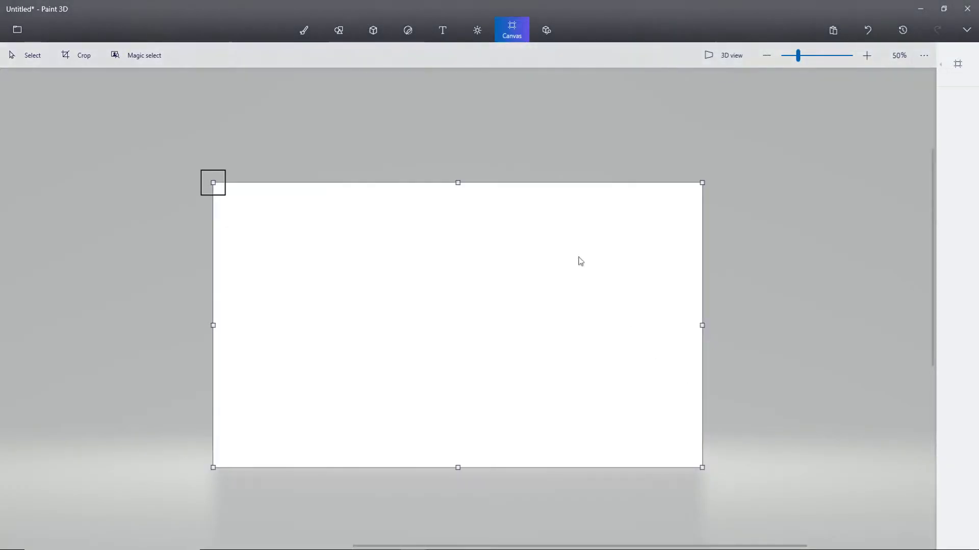
In Paint 3D, activate the brush tools and open the colour palette.
{"action": "left_click", "coordinate": [304, 30]}
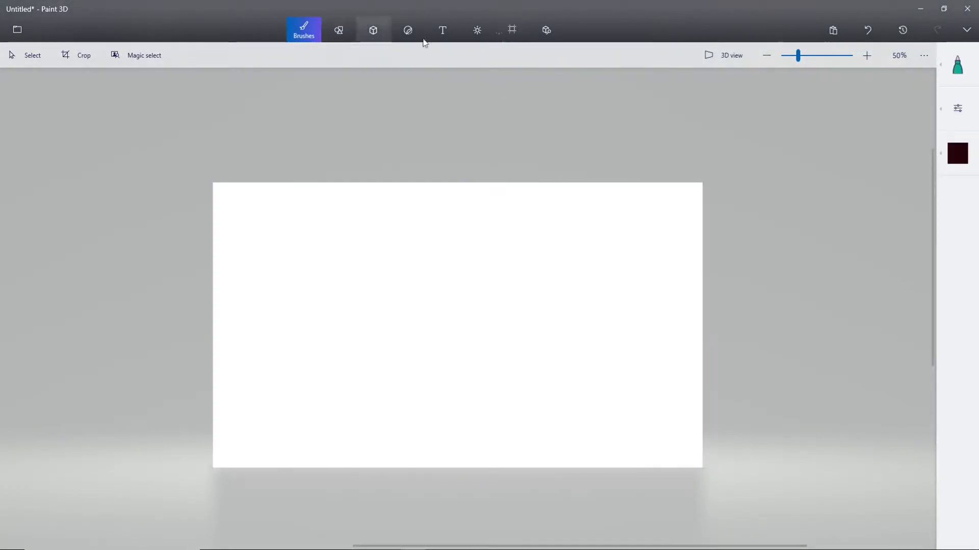
{"action": "left_click", "coordinate": [957, 64]}
{"action": "left_click", "coordinate": [957, 153]}
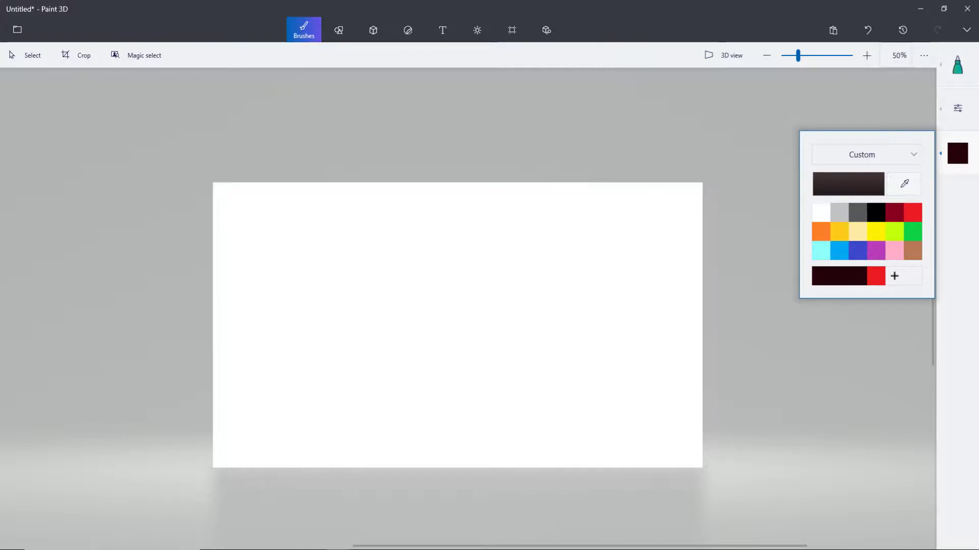
Switch to VEGAS Pro, play the first seconds of the opening as reference, and pause it.
{"action": "key", "text": "alt+Tab"}
{"action": "key", "text": "space"}
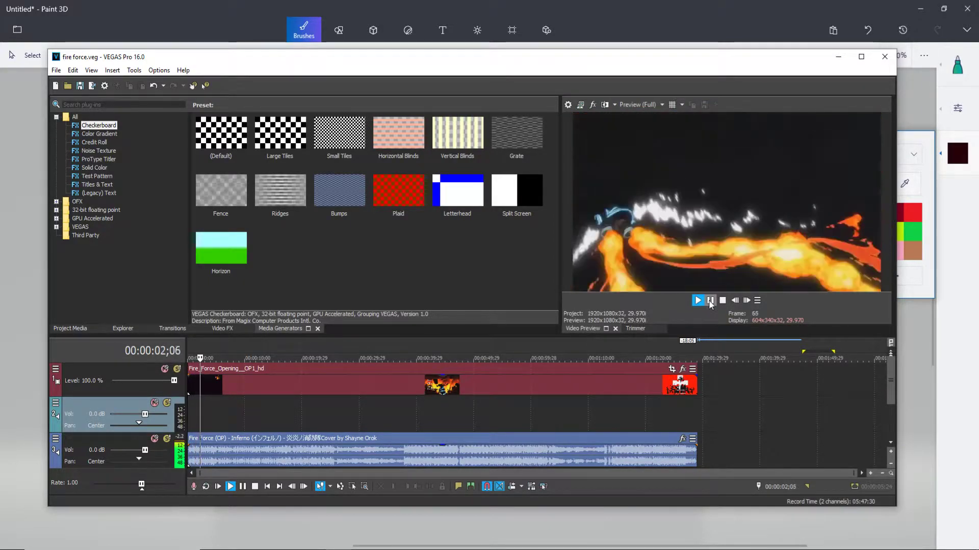
{"action": "left_click", "coordinate": [710, 300]}
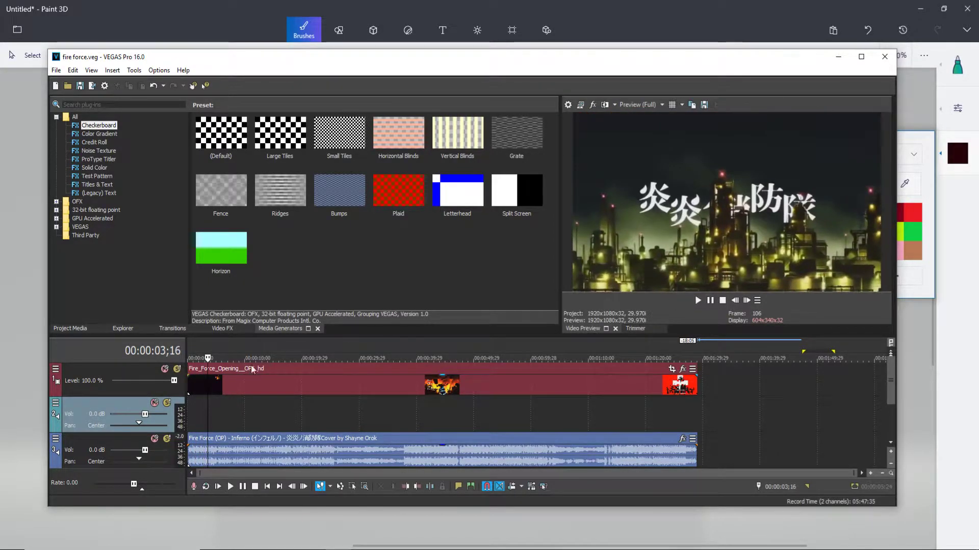
Return the playhead to the clip's start and step forward frame by frame through the fire to the title.
{"action": "left_click_drag", "start_coordinate": [208, 358], "coordinate": [189, 358]}
{"action": "left_click", "coordinate": [747, 301]}
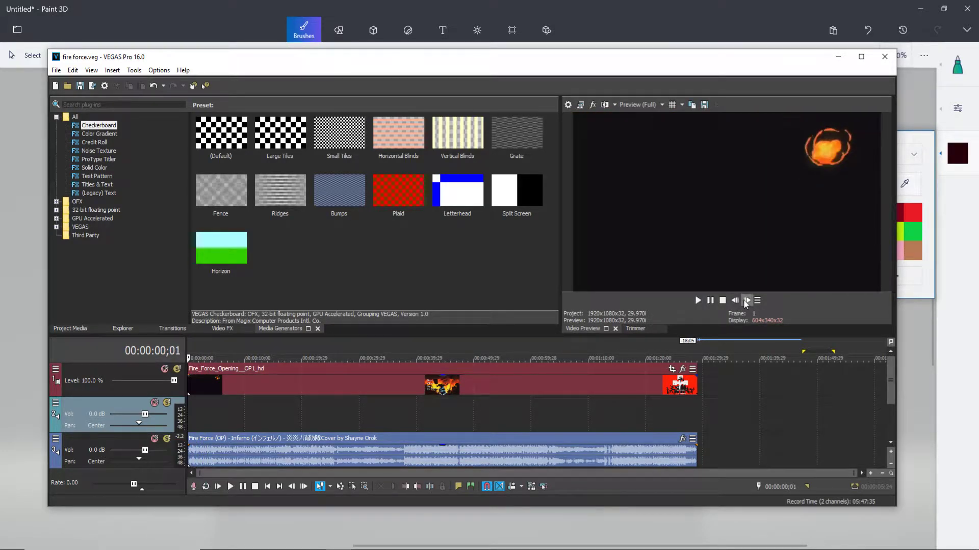
{"action": "left_click", "coordinate": [747, 301]}
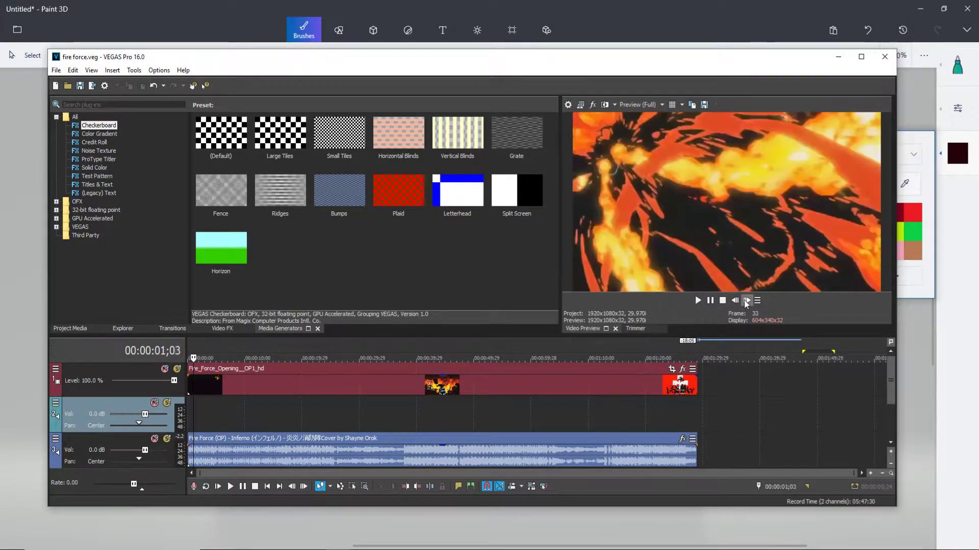
{"action": "left_click", "coordinate": [747, 300]}
{"action": "left_click", "coordinate": [747, 301]}
{"action": "left_click", "coordinate": [747, 301]}
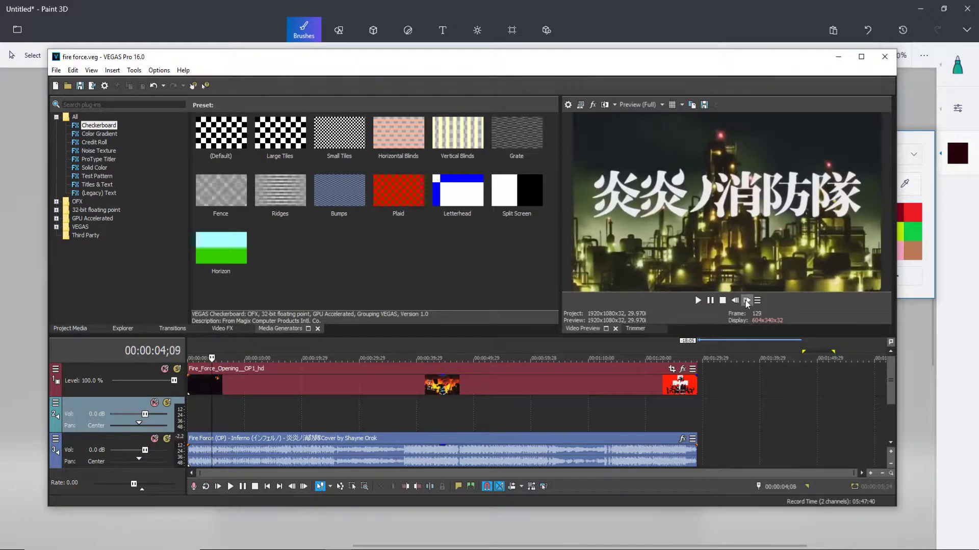
{"action": "left_click", "coordinate": [747, 300]}
Step backward frame by frame from the title to the first fireball frames.
{"action": "left_click", "coordinate": [736, 300]}
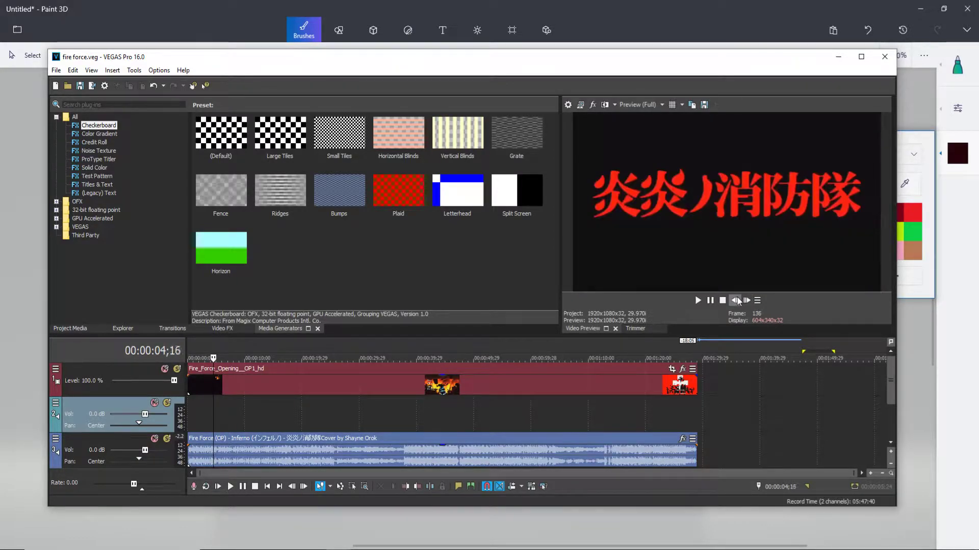
{"action": "left_click", "coordinate": [735, 300]}
{"action": "left_click", "coordinate": [735, 301]}
{"action": "left_click", "coordinate": [736, 301]}
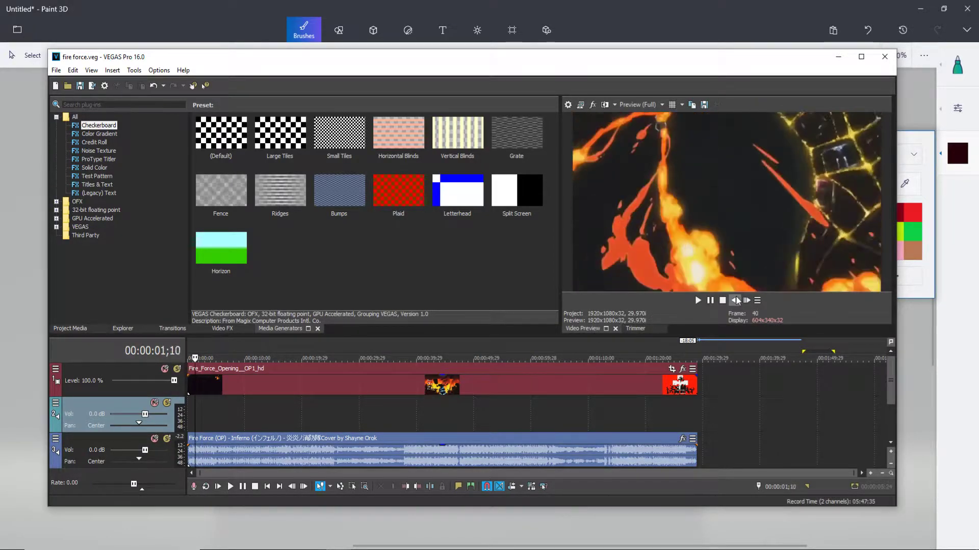
{"action": "left_click", "coordinate": [736, 301]}
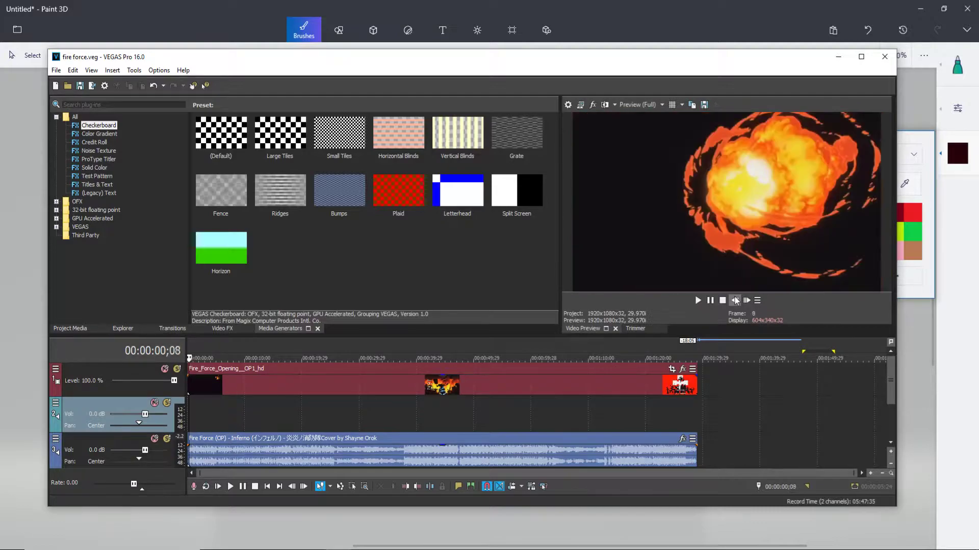
{"action": "left_click", "coordinate": [736, 301]}
Step forward through the opening fireball frames again, and back over the flash, to examine the flame shapes.
{"action": "left_click", "coordinate": [746, 301]}
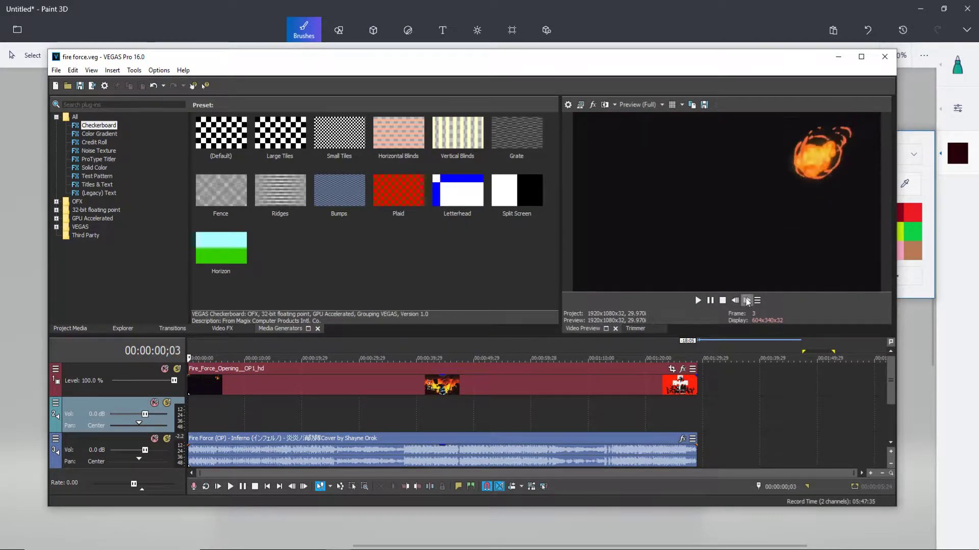
{"action": "left_click", "coordinate": [747, 300]}
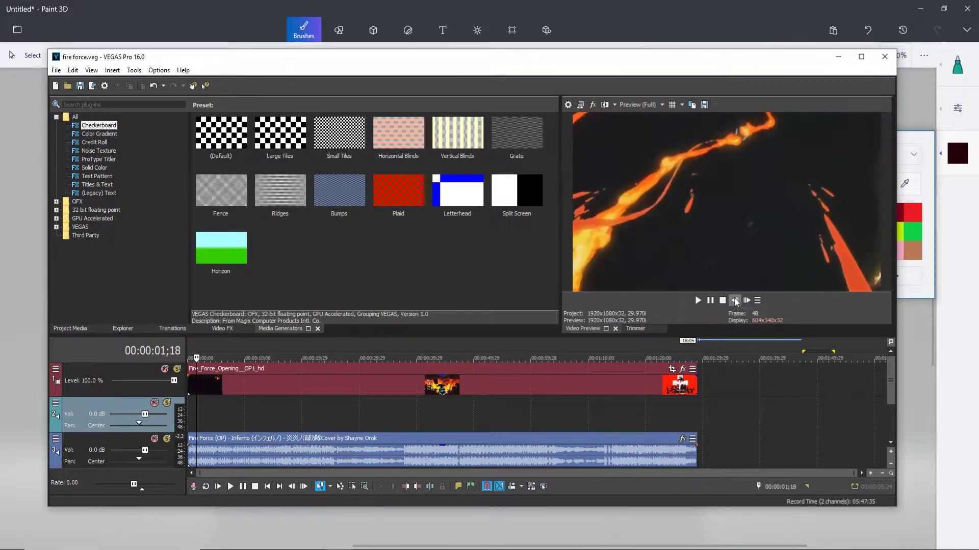
{"action": "left_click", "coordinate": [736, 300]}
{"action": "left_click", "coordinate": [735, 301]}
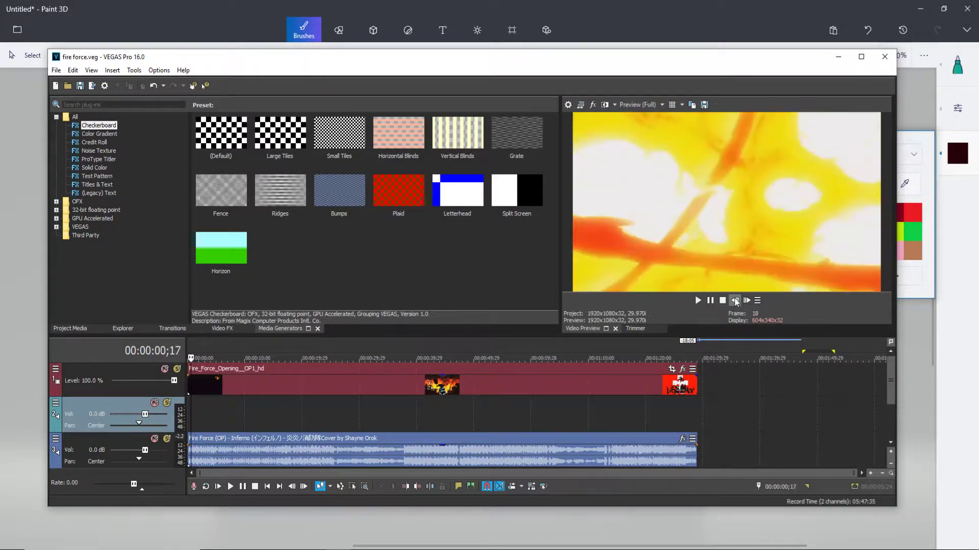
Switch to Paint 3D and draw a wavy closed fireball outline with a smaller irregular shape inside it, using the dark maroon marker, near the canvas's upper-right corner.
{"action": "left_click", "coordinate": [604, 16]}
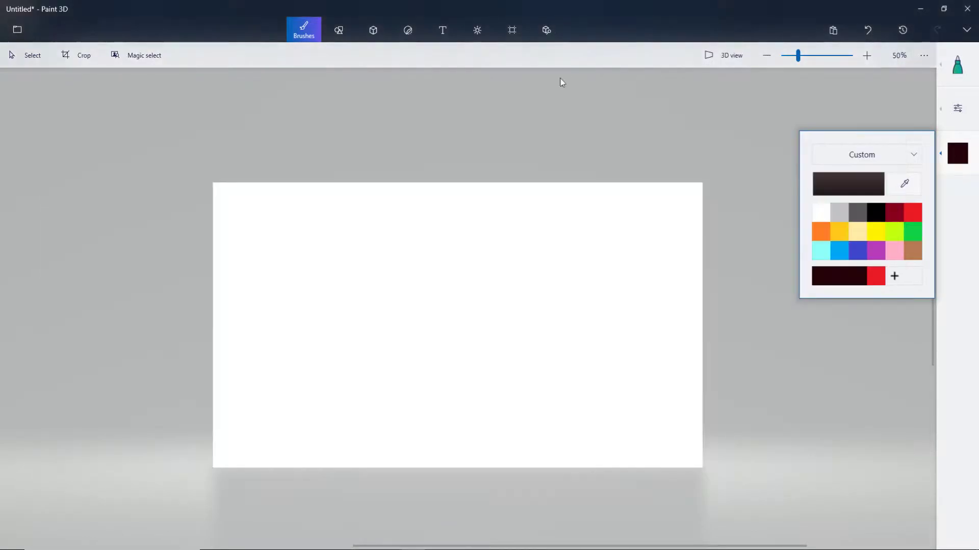
{"action": "left_click", "coordinate": [955, 77]}
{"action": "left_click", "coordinate": [957, 153]}
{"action": "left_click", "coordinate": [957, 67]}
{"action": "left_click", "coordinate": [878, 188]}
{"action": "left_click", "coordinate": [958, 153]}
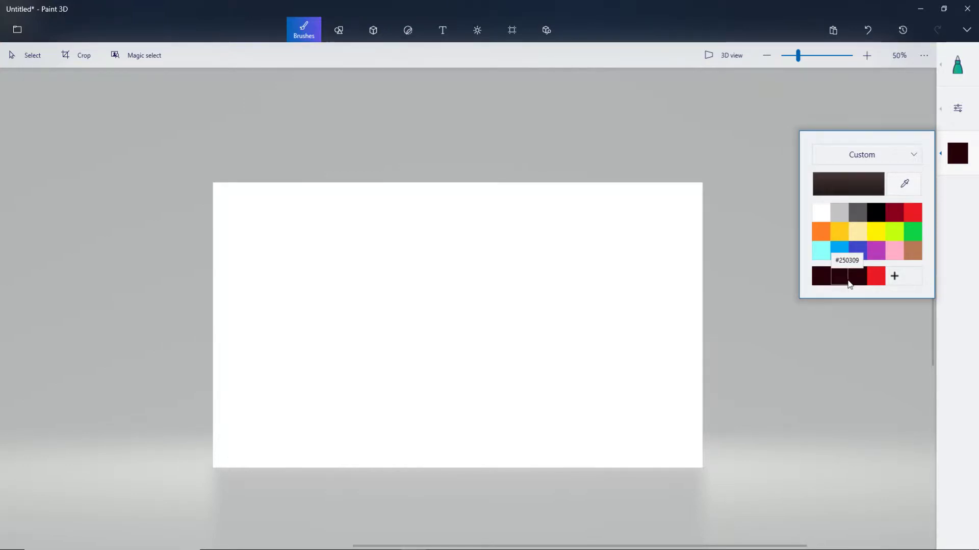
{"action": "mouse_move", "coordinate": [568, 236]}
{"action": "left_mouse_down"}
{"action": "mouse_move", "coordinate": [548, 247]}
{"action": "mouse_move", "coordinate": [535, 289]}
{"action": "mouse_move", "coordinate": [580, 308]}
{"action": "mouse_move", "coordinate": [647, 298]}
{"action": "mouse_move", "coordinate": [657, 251]}
{"action": "mouse_move", "coordinate": [632, 202]}
{"action": "left_mouse_up"}
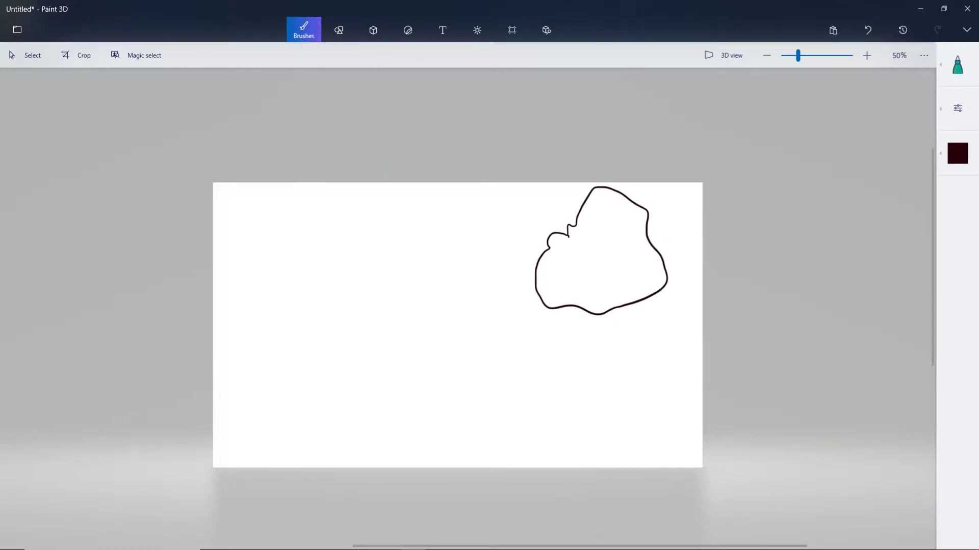
{"action": "mouse_move", "coordinate": [603, 243]}
{"action": "left_mouse_down"}
{"action": "mouse_move", "coordinate": [561, 259]}
{"action": "mouse_move", "coordinate": [565, 277]}
{"action": "mouse_move", "coordinate": [590, 271]}
{"action": "mouse_move", "coordinate": [607, 286]}
{"action": "mouse_move", "coordinate": [635, 257]}
{"action": "mouse_move", "coordinate": [622, 221]}
{"action": "left_mouse_up"}
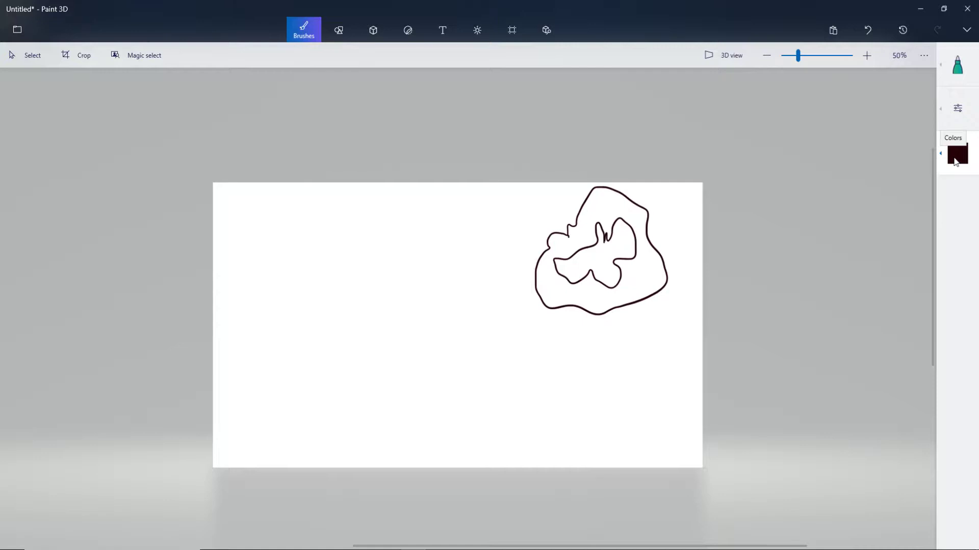
{"action": "left_click_drag", "start_coordinate": [553, 213], "coordinate": [505, 224]}
{"action": "left_click_drag", "start_coordinate": [430, 348], "coordinate": [494, 334]}
{"action": "key", "text": "ctrl+z"}
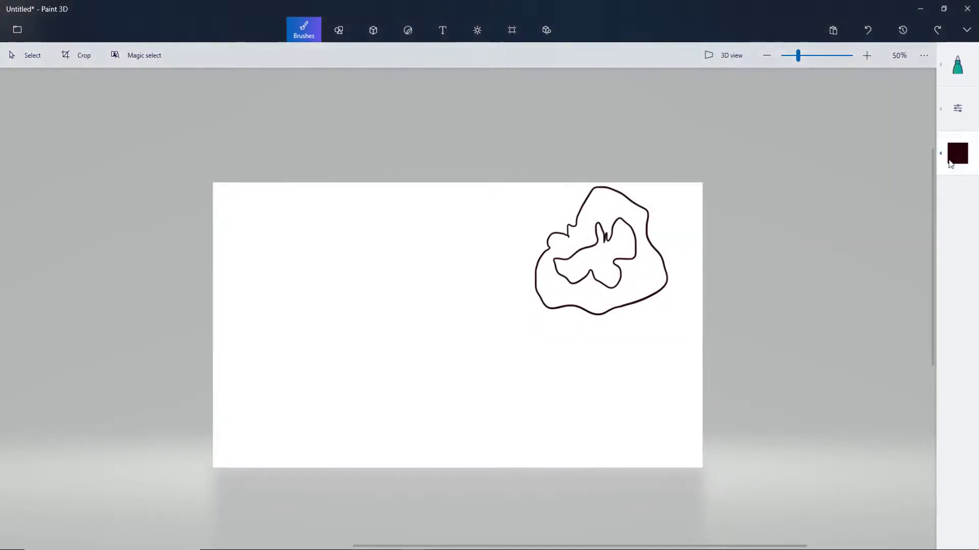
Fill the ring between the fireball's outer outline and its inner shape with bright red.
{"action": "left_click", "coordinate": [946, 166]}
{"action": "left_click", "coordinate": [895, 213]}
{"action": "left_click", "coordinate": [957, 65]}
{"action": "left_click", "coordinate": [912, 88]}
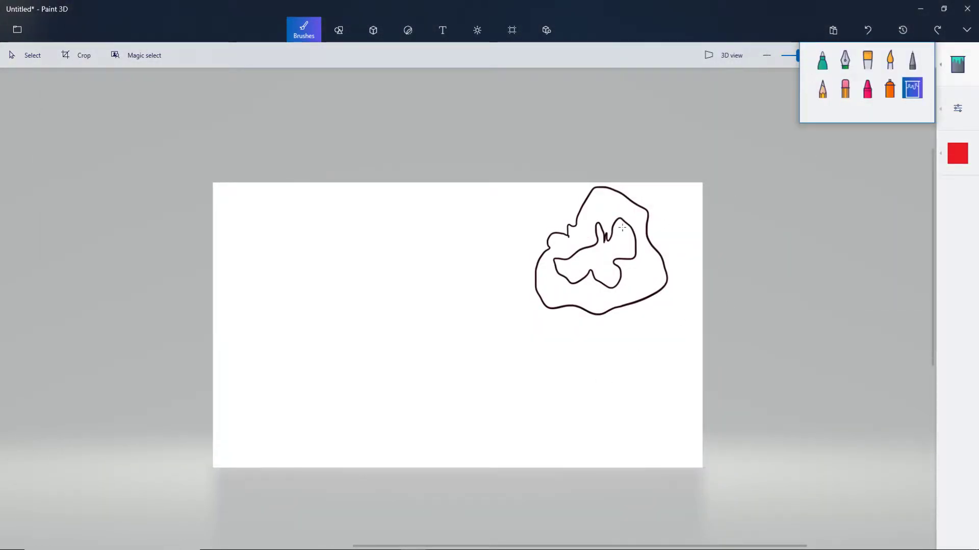
{"action": "left_click", "coordinate": [957, 153]}
{"action": "key", "text": "ctrl+z"}
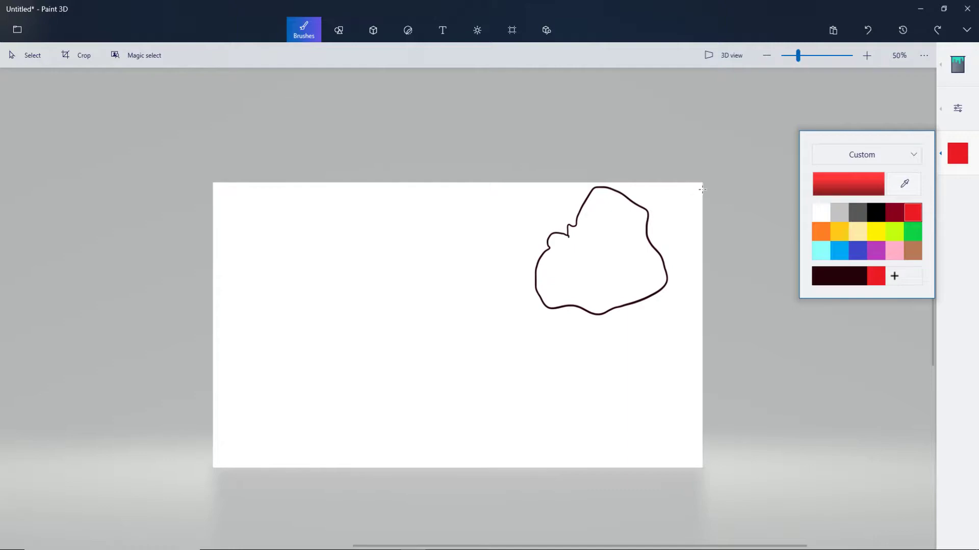
{"action": "key", "text": "ctrl+y"}
{"action": "left_click", "coordinate": [589, 209]}
Fill the irregular inner shape of the fireball with yellow.
{"action": "left_click", "coordinate": [957, 155]}
{"action": "left_click", "coordinate": [875, 232]}
{"action": "left_click", "coordinate": [599, 260]}
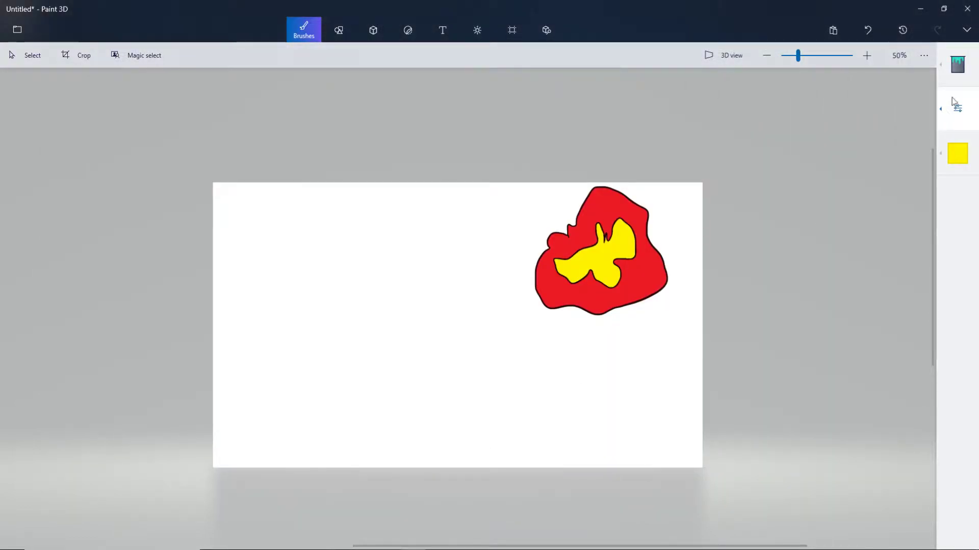
Change to the marker and try a short red stroke just outside the fireball's left edge.
{"action": "left_click", "coordinate": [957, 64]}
{"action": "left_click", "coordinate": [822, 59]}
{"action": "left_click", "coordinate": [957, 154]}
{"action": "left_click", "coordinate": [912, 217]}
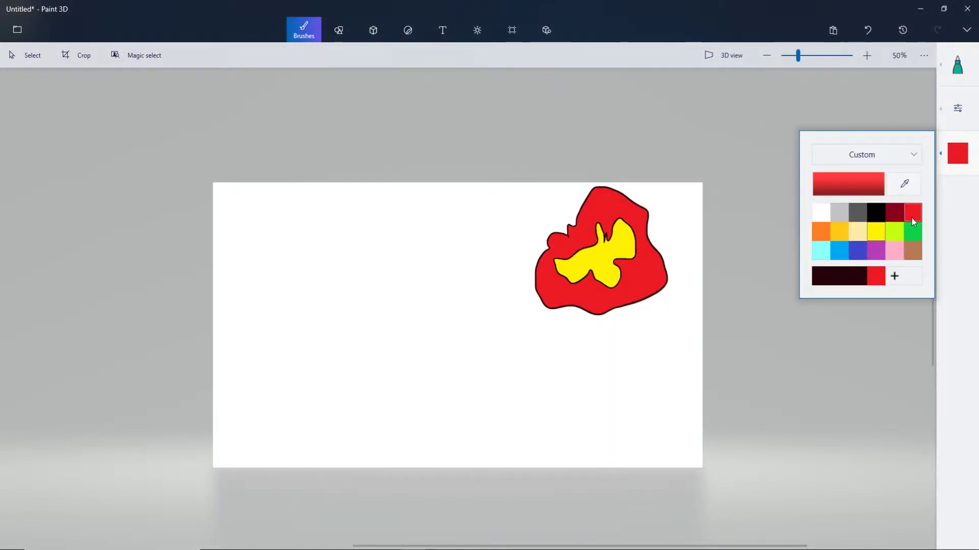
{"action": "left_click_drag", "start_coordinate": [533, 230], "coordinate": [531, 249]}
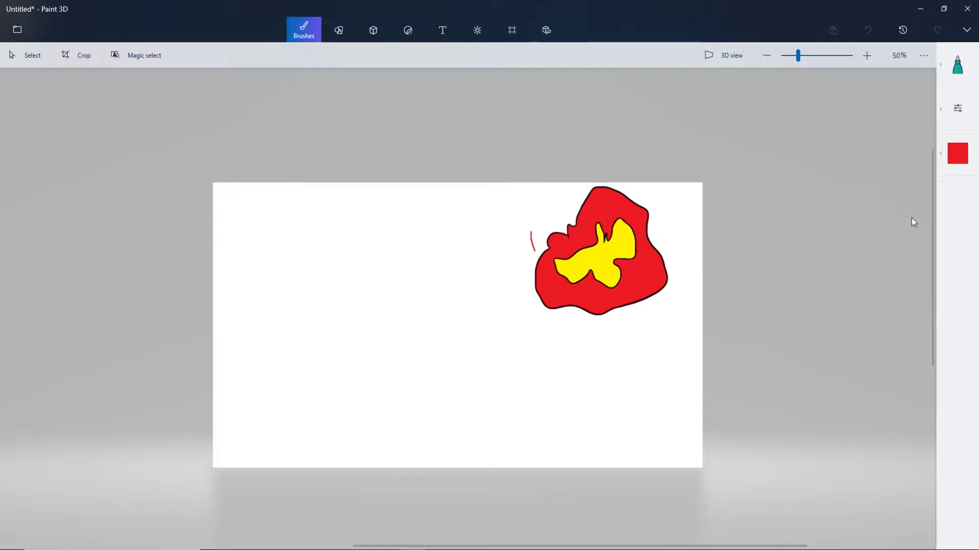
{"action": "key", "text": "ctrl+z"}
{"action": "key", "text": "ctrl+z"}
Draw a jagged flame outline around the red fireball with the dark maroon marker, starting and ending at the canvas's top edge.
{"action": "left_click", "coordinate": [957, 153]}
{"action": "left_click", "coordinate": [839, 276]}
{"action": "mouse_move", "coordinate": [529, 221]}
{"action": "left_mouse_down"}
{"action": "mouse_move", "coordinate": [536, 200]}
{"action": "mouse_move", "coordinate": [538, 216]}
{"action": "mouse_move", "coordinate": [560, 183]}
{"action": "left_mouse_up"}
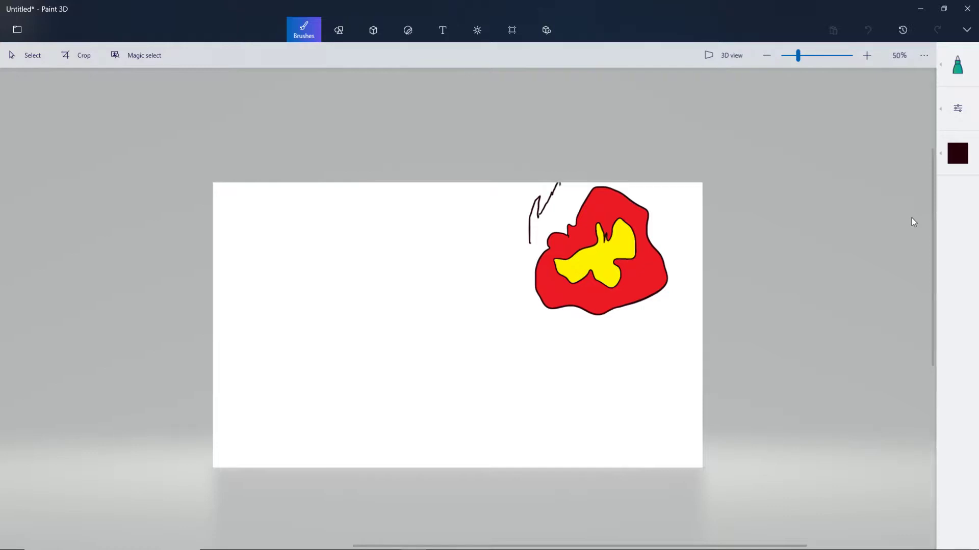
{"action": "left_click_drag", "start_coordinate": [530, 244], "coordinate": [522, 258]}
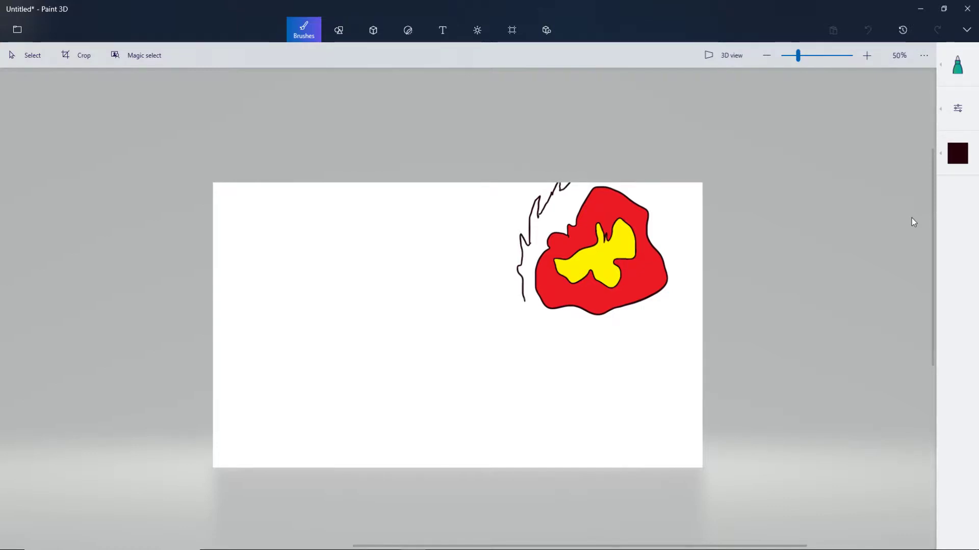
{"action": "key", "text": "ctrl+z"}
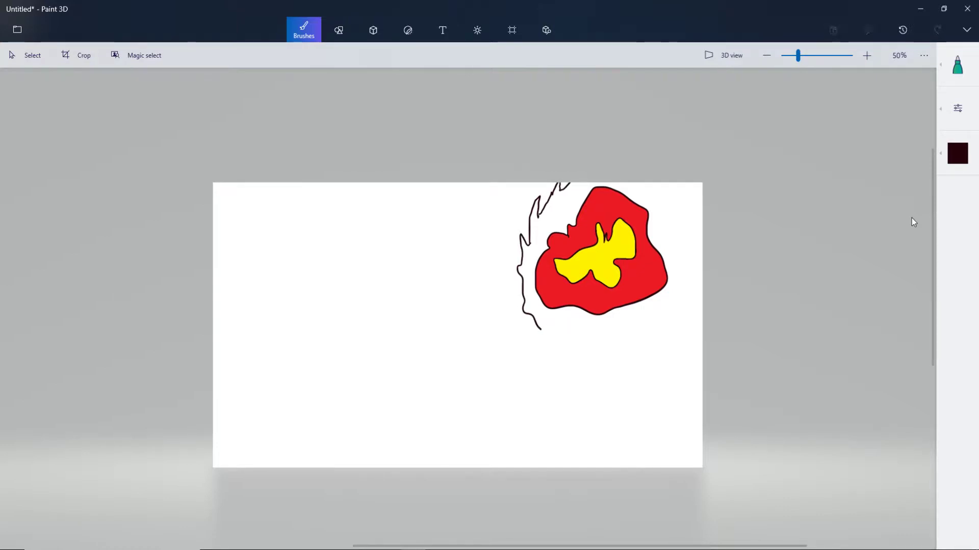
{"action": "left_click_drag", "start_coordinate": [540, 328], "coordinate": [592, 327]}
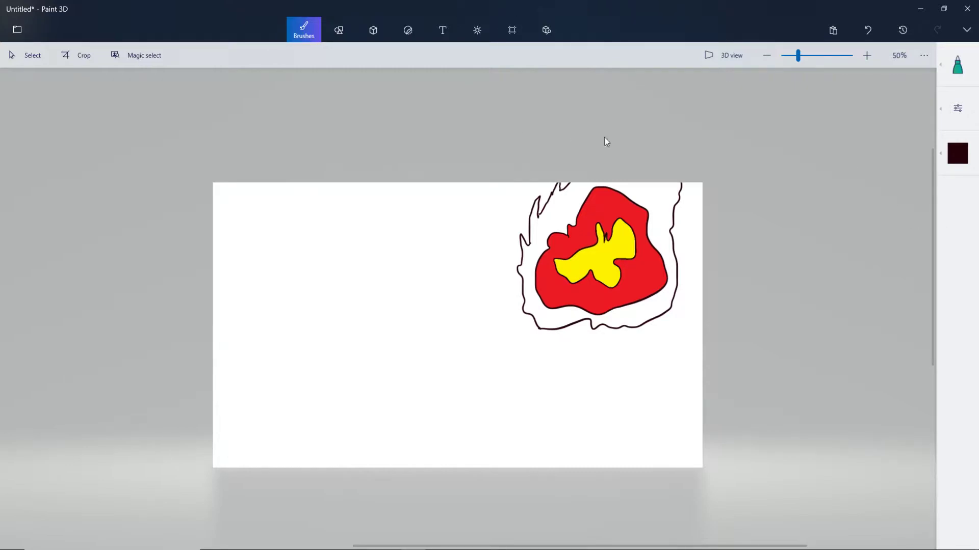
Fill the area between the jagged outline and the red fireball with a custom dark red, hex 53080b.
{"action": "left_click", "coordinate": [957, 65]}
{"action": "left_click", "coordinate": [911, 90]}
{"action": "left_click", "coordinate": [957, 153]}
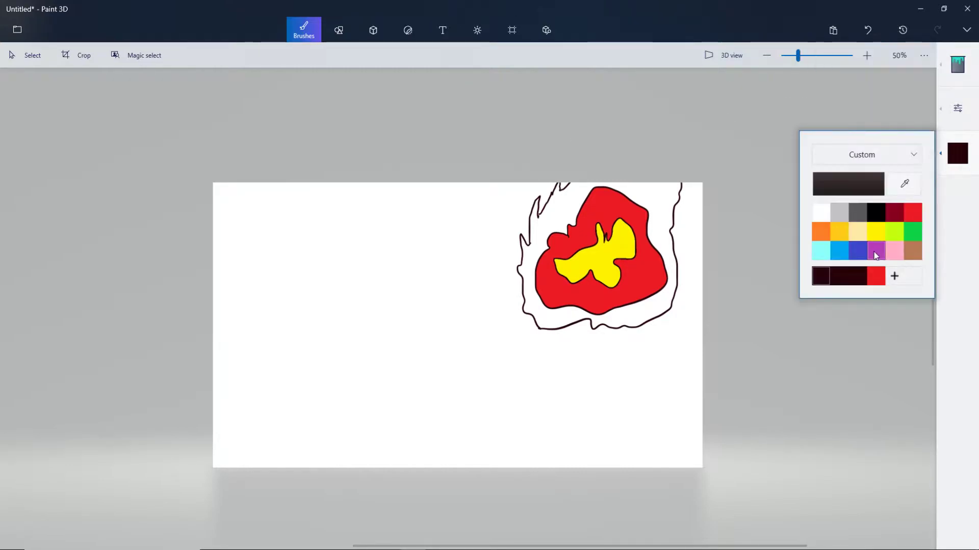
{"action": "left_click", "coordinate": [869, 273]}
{"action": "left_click", "coordinate": [893, 273]}
{"action": "left_click", "coordinate": [520, 284]}
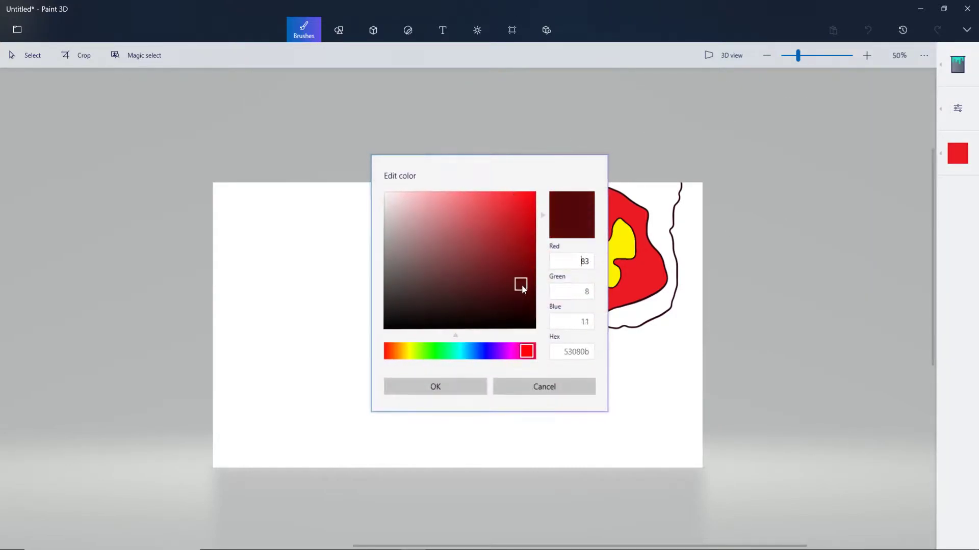
{"action": "left_click", "coordinate": [448, 386]}
{"action": "left_click", "coordinate": [569, 228]}
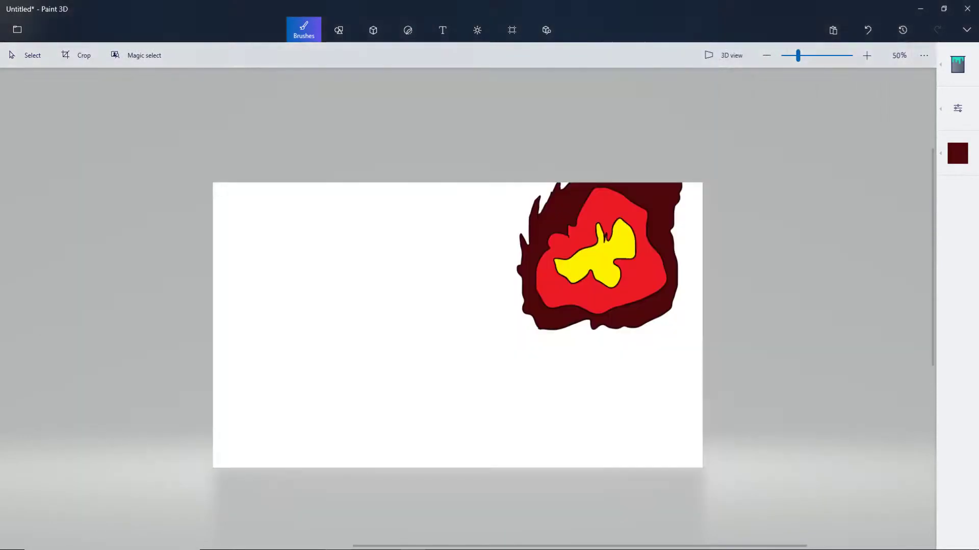
Switch to VEGAS Pro and replay the clip's opening seconds from the start to examine how the fire moves.
{"action": "left_click", "coordinate": [364, 546]}
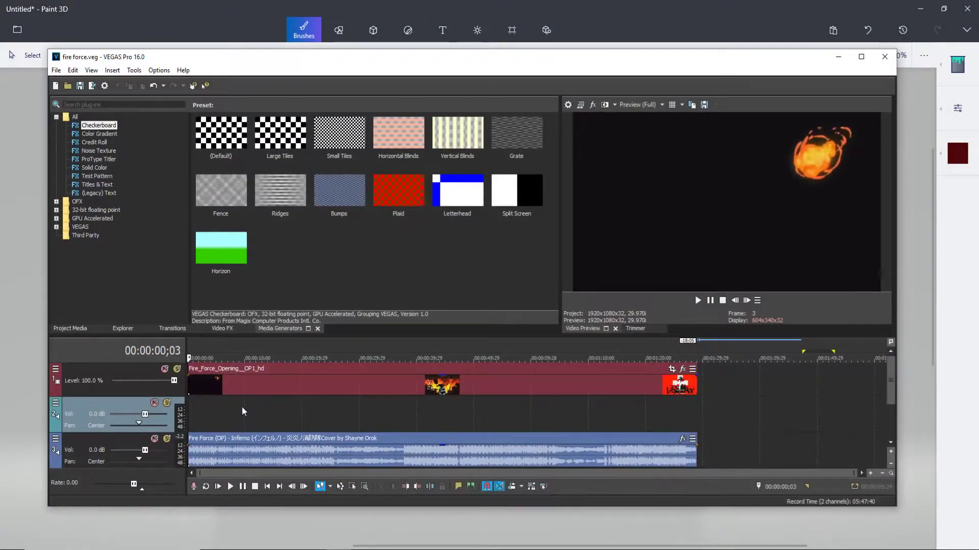
{"action": "key", "text": "space"}
{"action": "left_click", "coordinate": [189, 358]}
{"action": "key", "text": "space"}
{"action": "key", "text": "space"}
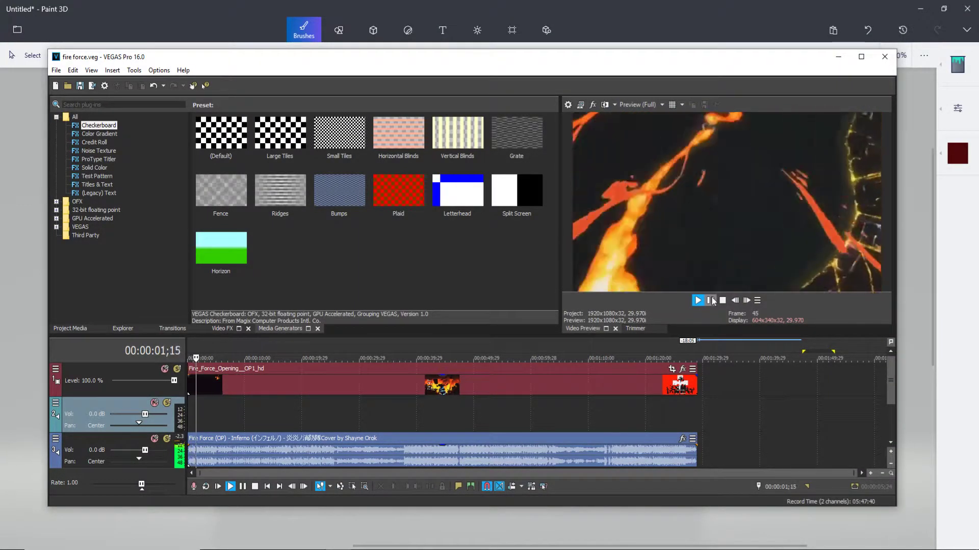
{"action": "left_click", "coordinate": [712, 301]}
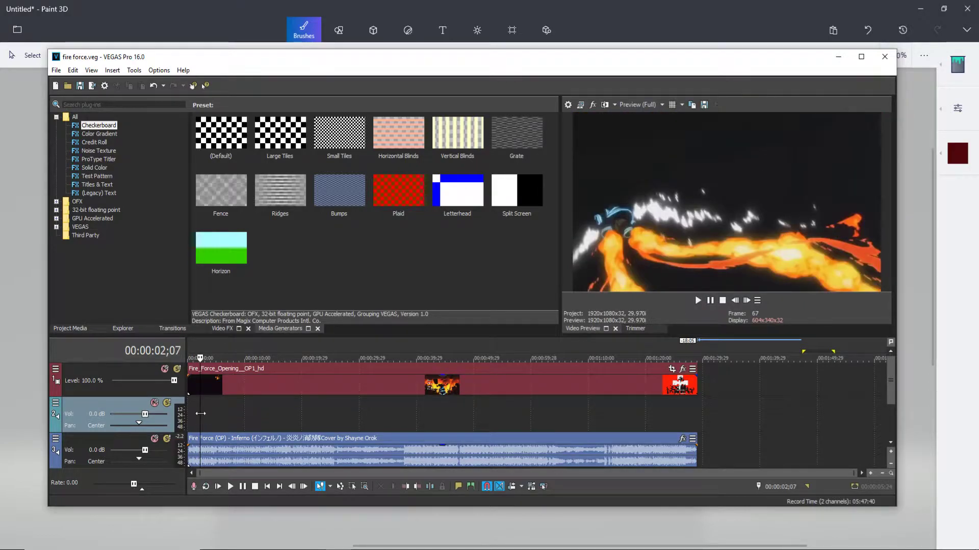
{"action": "key", "text": "Home"}
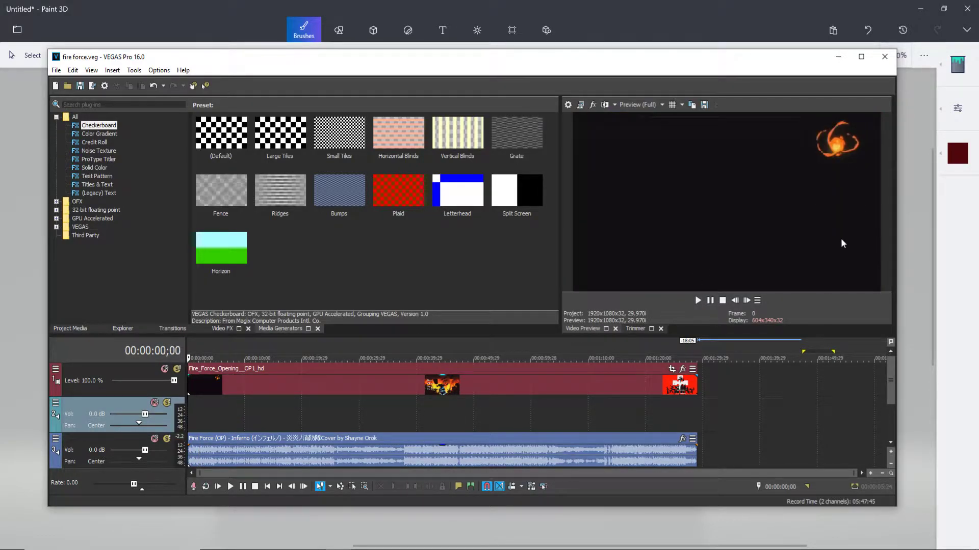
{"action": "left_click", "coordinate": [710, 301]}
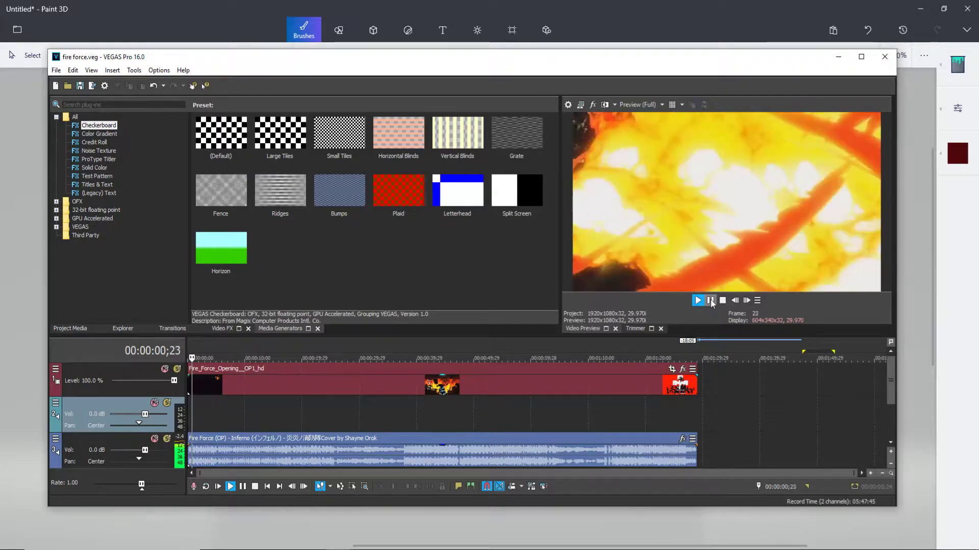
{"action": "left_click", "coordinate": [710, 300]}
{"action": "key", "text": "Home"}
{"action": "left_click", "coordinate": [710, 300]}
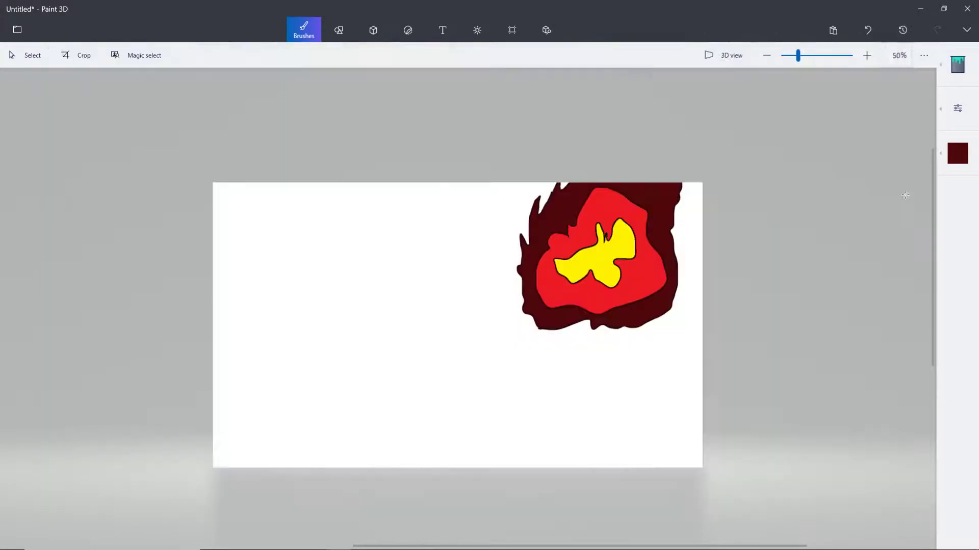
Return to Paint 3D and fill the white canvas background around the flame with black.
{"action": "scroll", "coordinate": [571, 210], "scroll_direction": "up", "scroll_amount": 2}
{"action": "scroll", "coordinate": [572, 211], "scroll_direction": "down", "scroll_amount": 1}
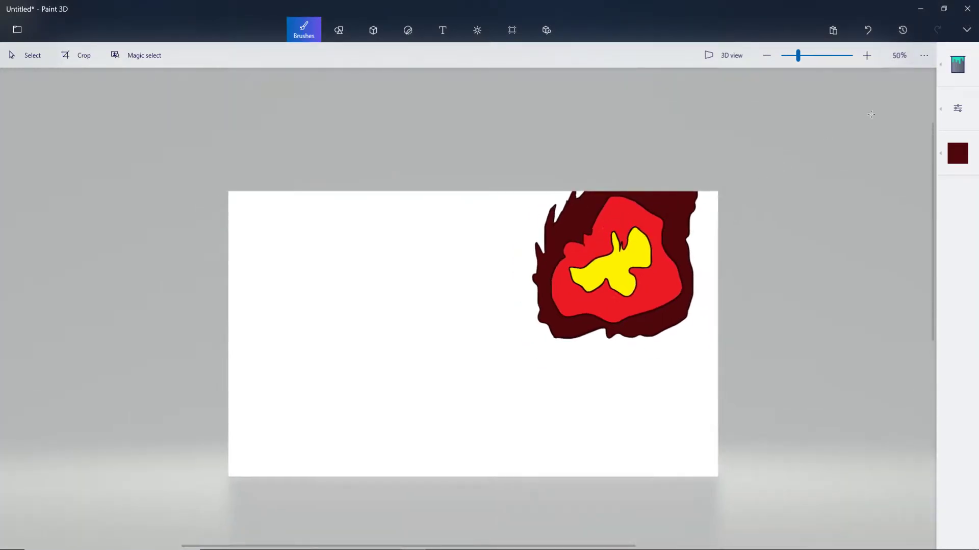
{"action": "left_click", "coordinate": [958, 155]}
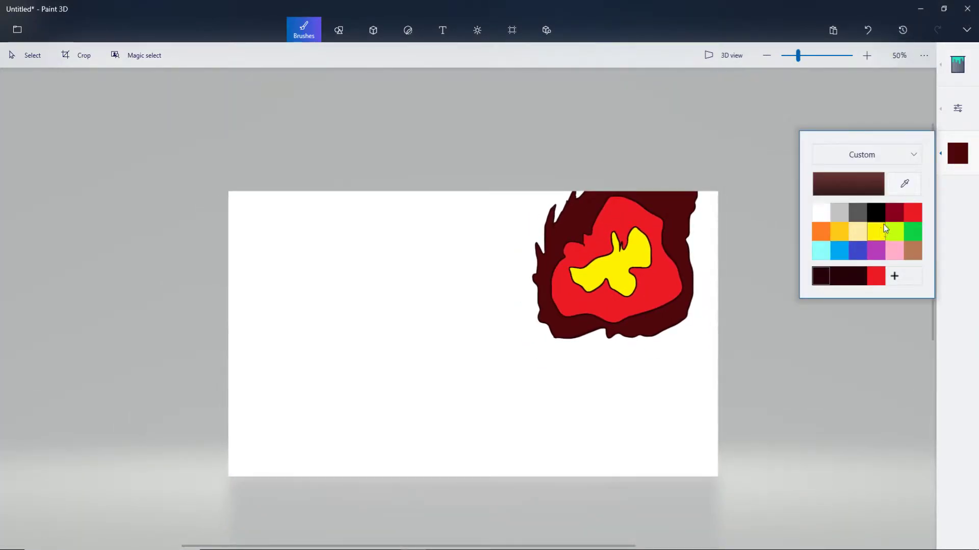
{"action": "double_click", "coordinate": [875, 215]}
{"action": "left_click_drag", "start_coordinate": [398, 262], "coordinate": [479, 329]}
{"action": "left_click", "coordinate": [455, 386]}
{"action": "left_click", "coordinate": [441, 345]}
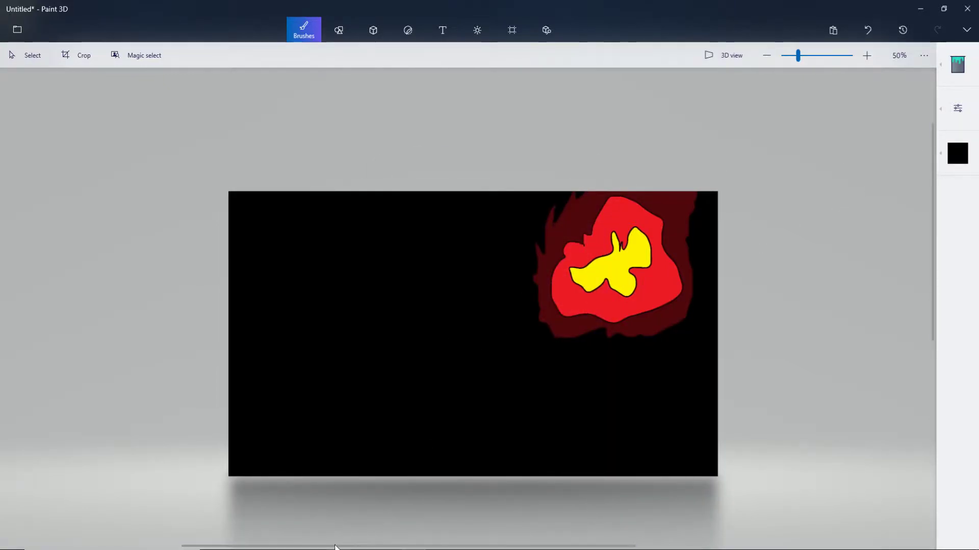
{"action": "scroll", "coordinate": [505, 327], "scroll_direction": "up", "scroll_amount": 1}
{"action": "scroll", "coordinate": [477, 341], "scroll_direction": "down", "scroll_amount": 3}
{"action": "scroll", "coordinate": [467, 360], "scroll_direction": "up", "scroll_amount": 1}
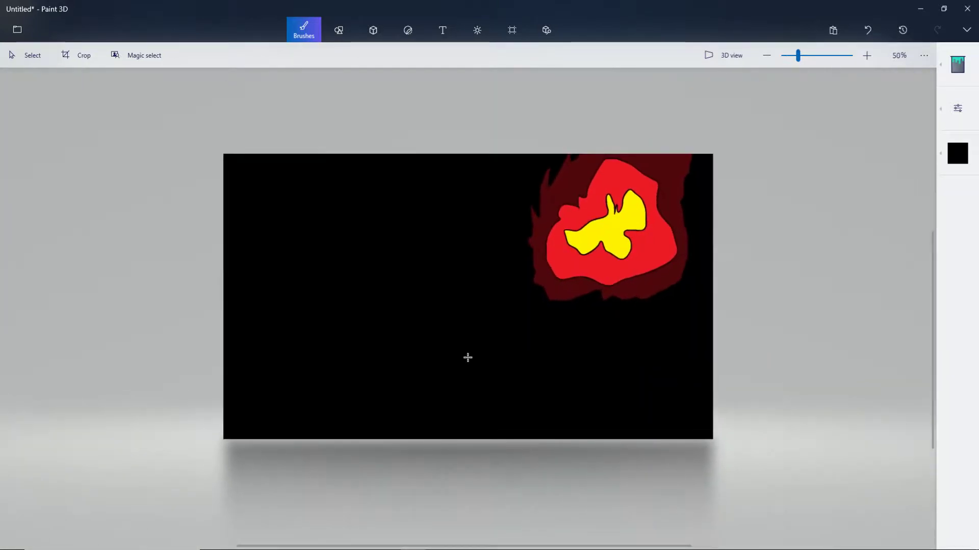
{"action": "scroll", "coordinate": [465, 356], "scroll_direction": "up", "scroll_amount": 1}
{"action": "scroll", "coordinate": [330, 188], "scroll_direction": "down", "scroll_amount": 1}
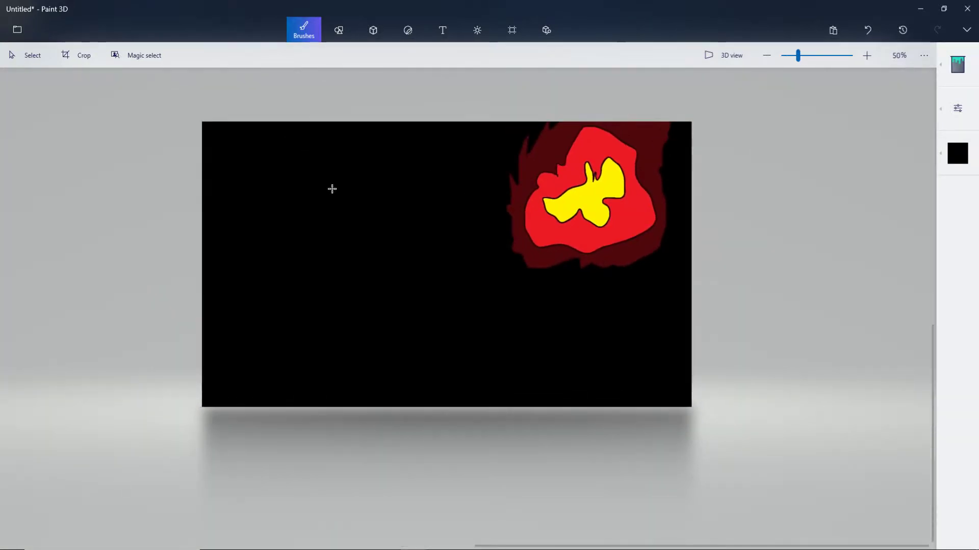
{"action": "left_click", "coordinate": [17, 29]}
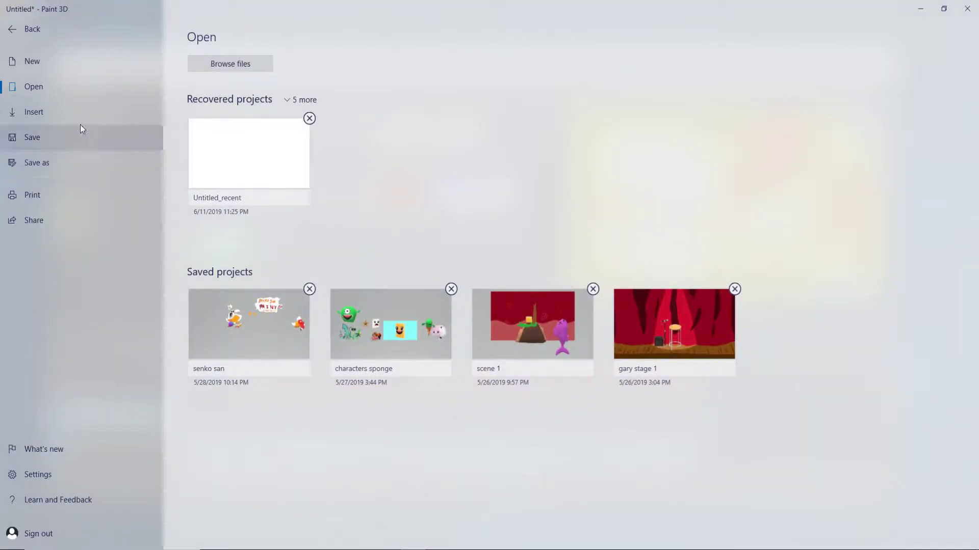
{"action": "left_click", "coordinate": [23, 29]}
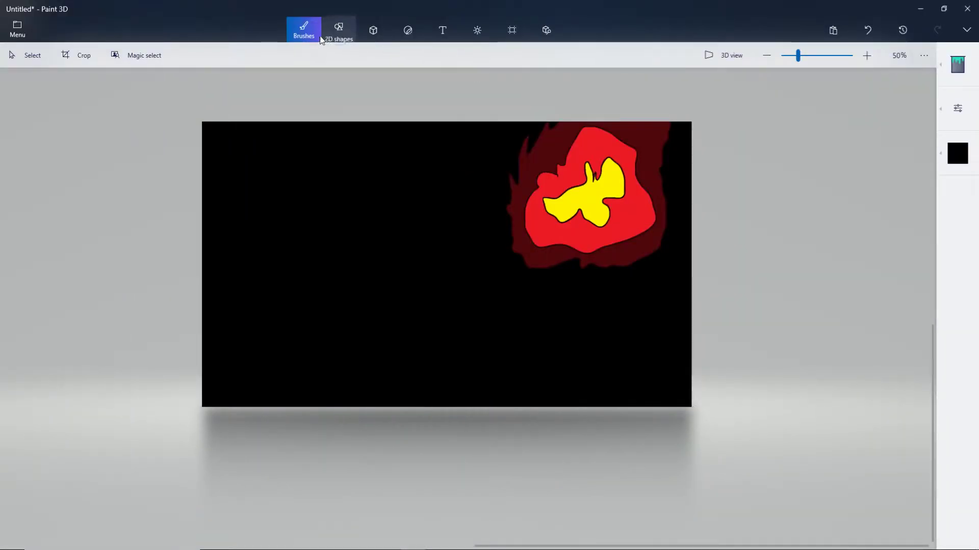
Move the whole fireball to the lower-left middle of the canvas and fill the white area it leaves behind with black.
{"action": "left_click", "coordinate": [339, 29]}
{"action": "left_click", "coordinate": [19, 55]}
{"action": "mouse_move", "coordinate": [482, 94]}
{"action": "left_mouse_down"}
{"action": "mouse_move", "coordinate": [535, 164]}
{"action": "mouse_move", "coordinate": [757, 302]}
{"action": "left_mouse_up"}
{"action": "mouse_move", "coordinate": [639, 198]}
{"action": "left_mouse_down"}
{"action": "mouse_move", "coordinate": [575, 245]}
{"action": "mouse_move", "coordinate": [453, 251]}
{"action": "left_mouse_up"}
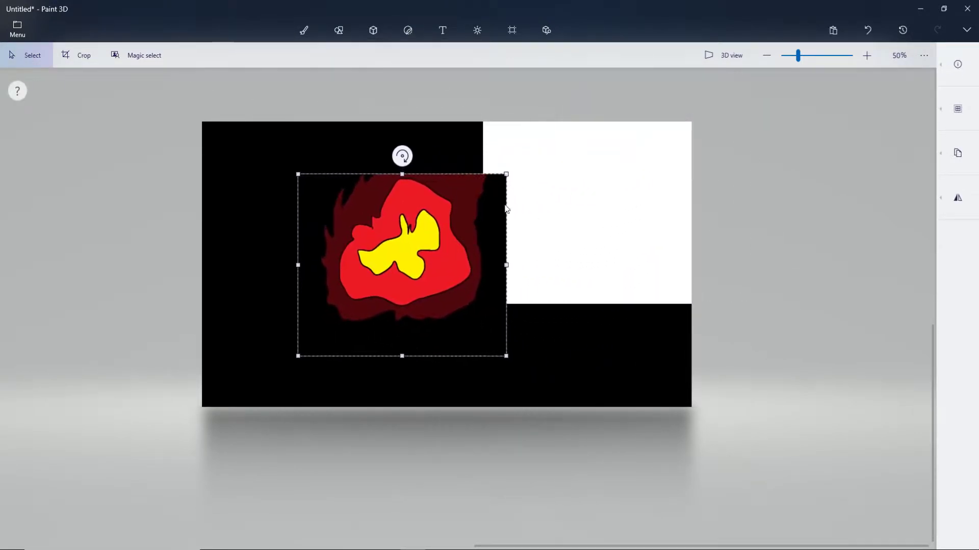
{"action": "left_click_drag", "start_coordinate": [389, 256], "coordinate": [354, 281]}
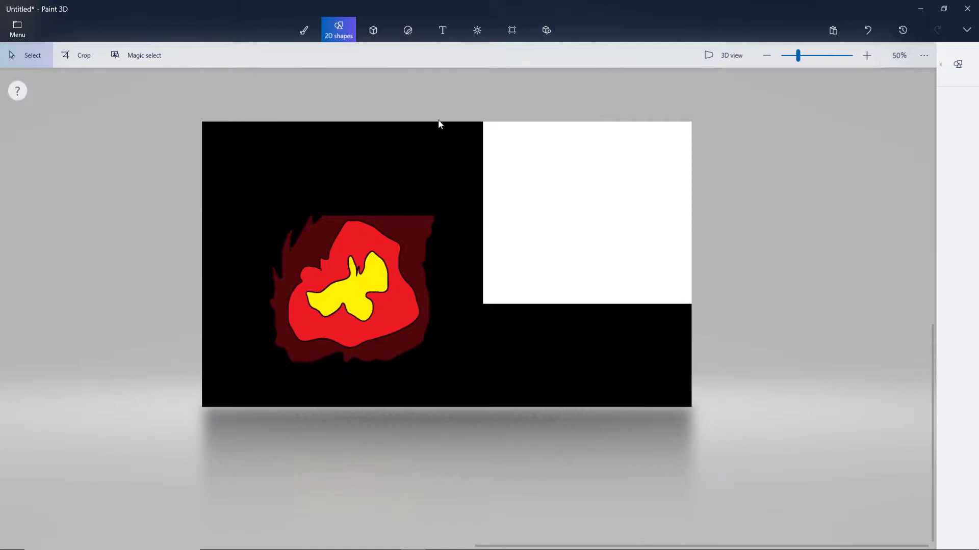
{"action": "left_click", "coordinate": [304, 29]}
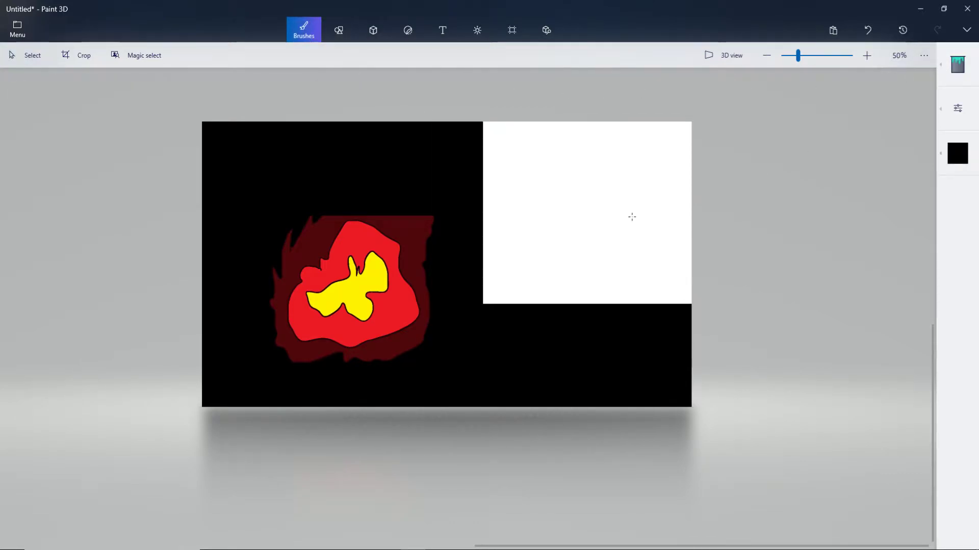
{"action": "left_click", "coordinate": [610, 215]}
Sample the flame's dark red and draw a jagged marker outline of a flame tail rising from its flat top toward the upper right.
{"action": "mouse_move", "coordinate": [943, 86]}
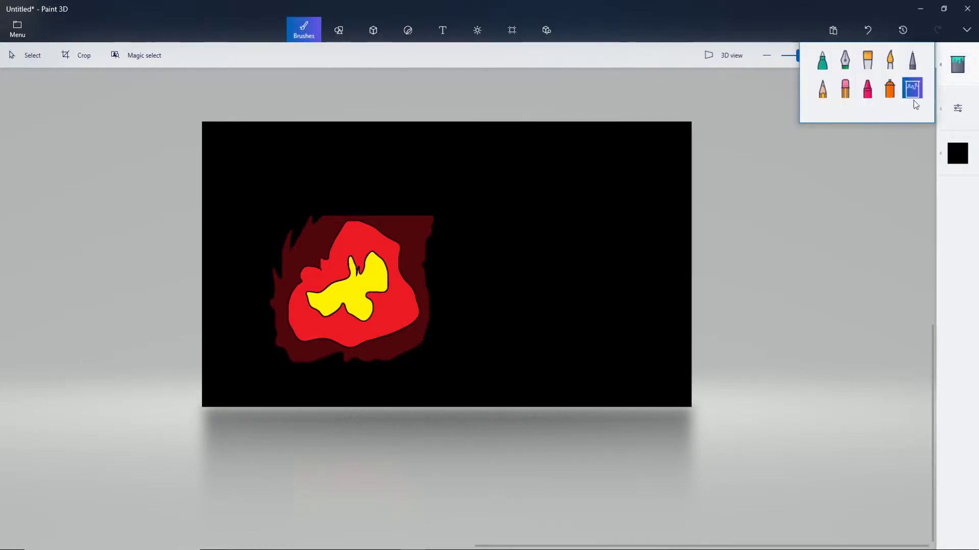
{"action": "mouse_move", "coordinate": [950, 177]}
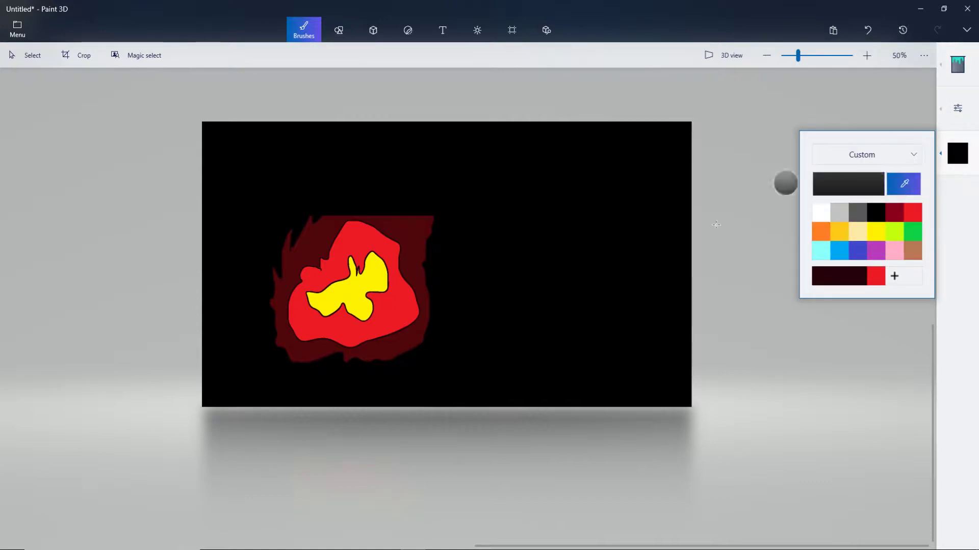
{"action": "left_click", "coordinate": [405, 229]}
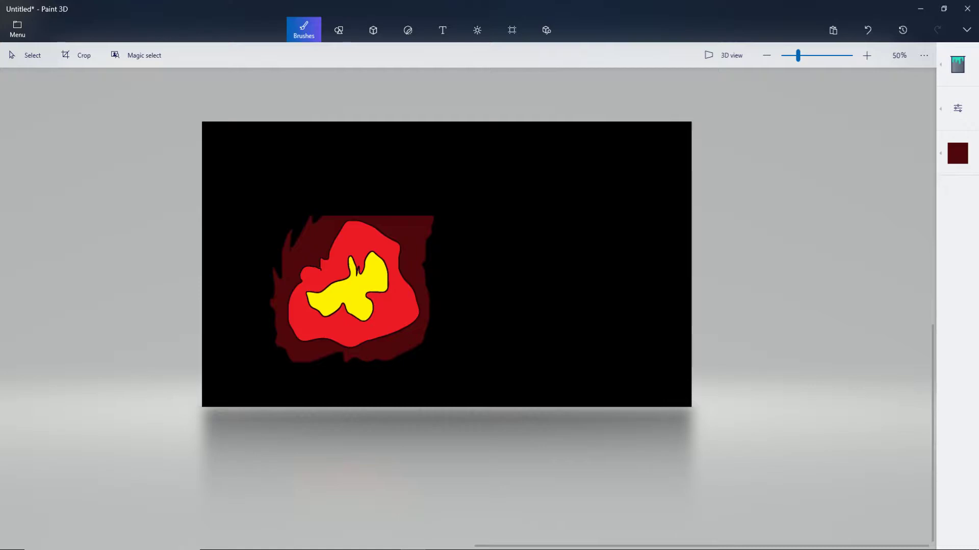
{"action": "left_click", "coordinate": [958, 64]}
{"action": "left_click", "coordinate": [822, 60]}
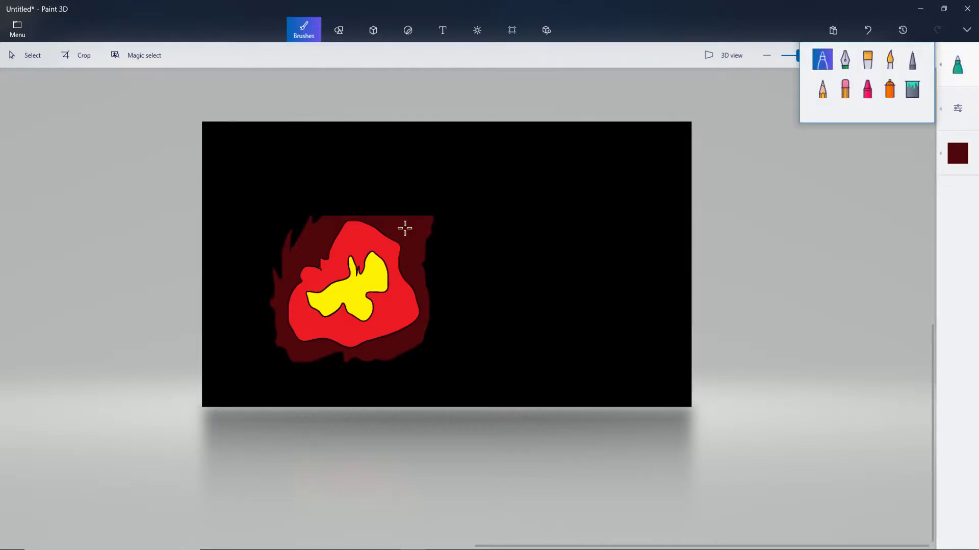
{"action": "left_click_drag", "start_coordinate": [312, 219], "coordinate": [350, 179]}
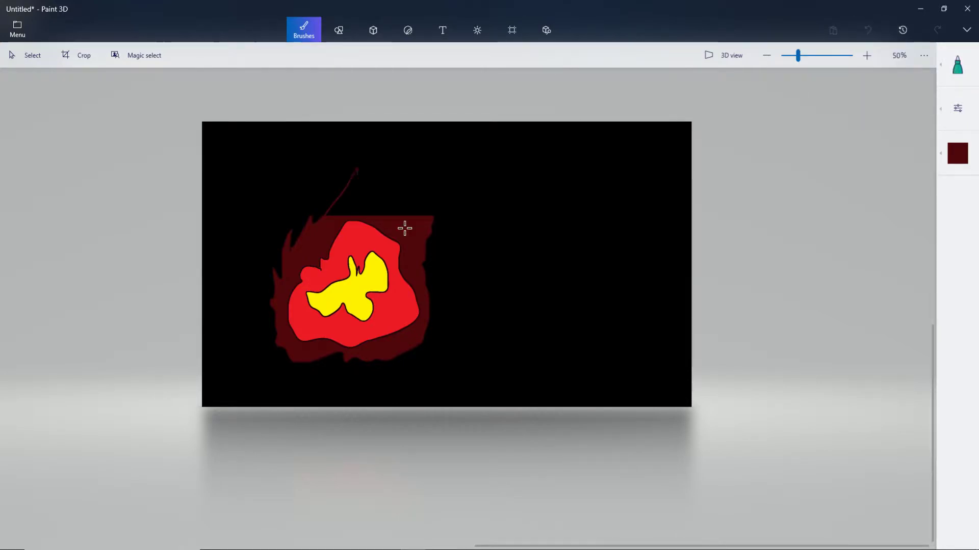
{"action": "mouse_move", "coordinate": [398, 158]}
{"action": "left_mouse_down"}
{"action": "mouse_move", "coordinate": [447, 128]}
{"action": "mouse_move", "coordinate": [433, 146]}
{"action": "mouse_move", "coordinate": [451, 156]}
{"action": "mouse_move", "coordinate": [417, 194]}
{"action": "mouse_move", "coordinate": [433, 211]}
{"action": "left_mouse_up"}
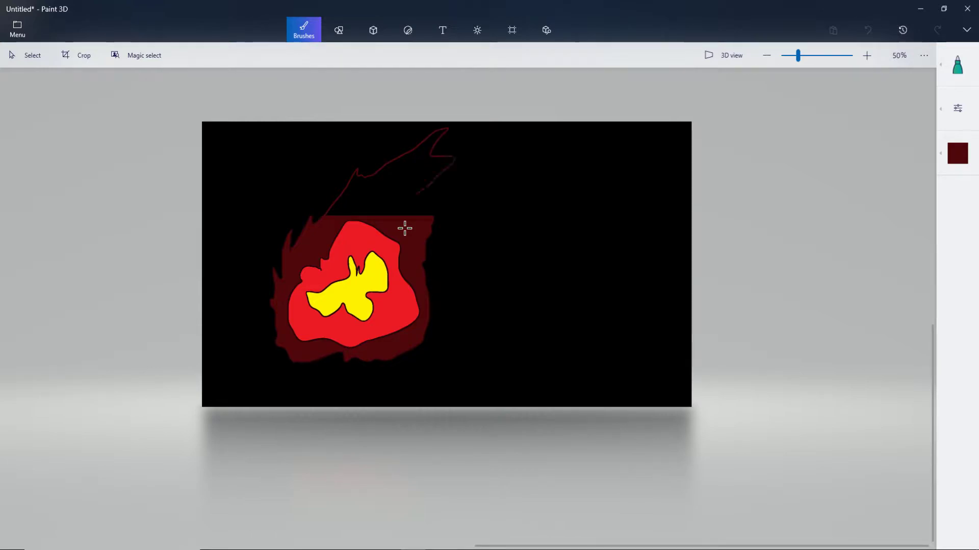
Fill the outlined flame tail above the fireball with the same dark red.
{"action": "left_click", "coordinate": [958, 65]}
{"action": "left_click", "coordinate": [912, 88]}
{"action": "left_click", "coordinate": [402, 204]}
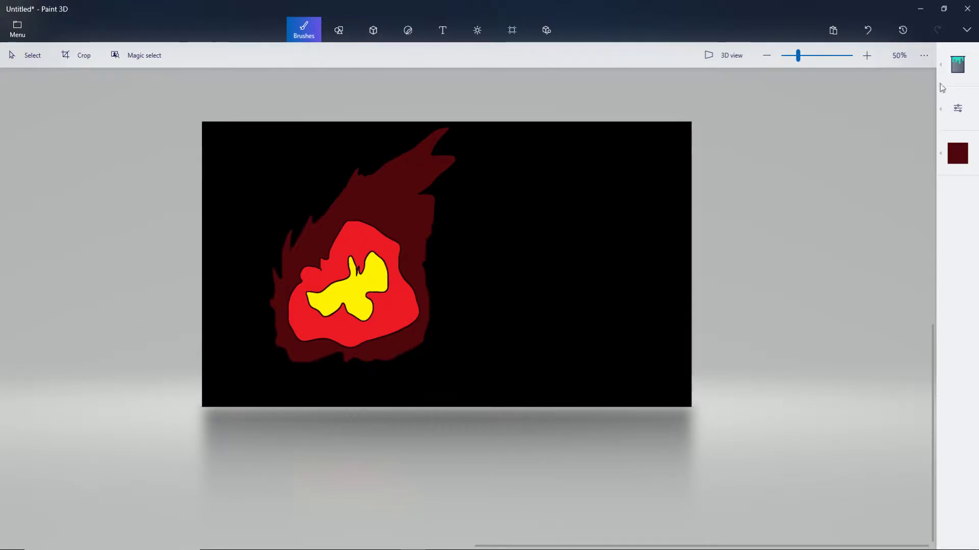
Draw a thin curved streak along the fireball's left side with the bright red marker.
{"action": "left_click", "coordinate": [958, 66]}
{"action": "left_click", "coordinate": [822, 59]}
{"action": "left_click", "coordinate": [956, 154]}
{"action": "left_click", "coordinate": [910, 214]}
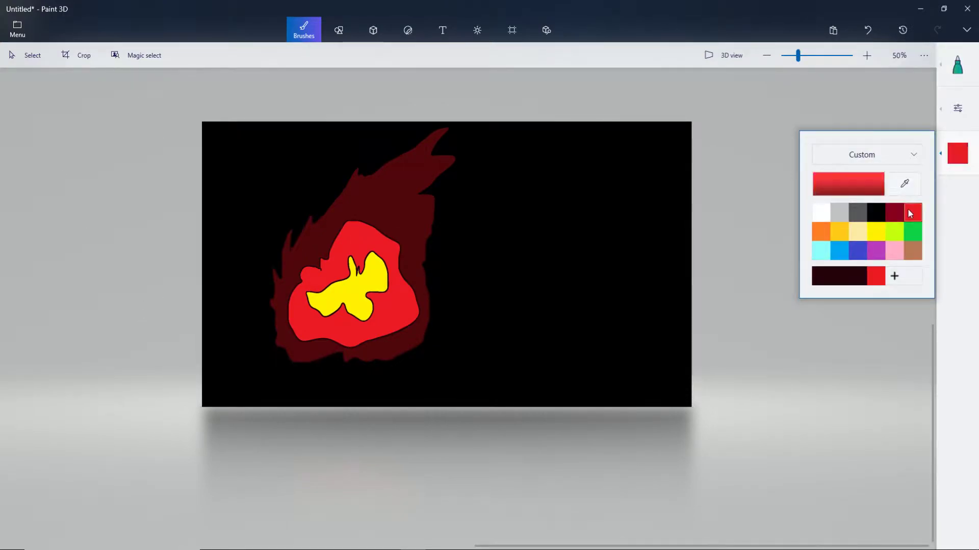
{"action": "left_click_drag", "start_coordinate": [305, 202], "coordinate": [305, 354]}
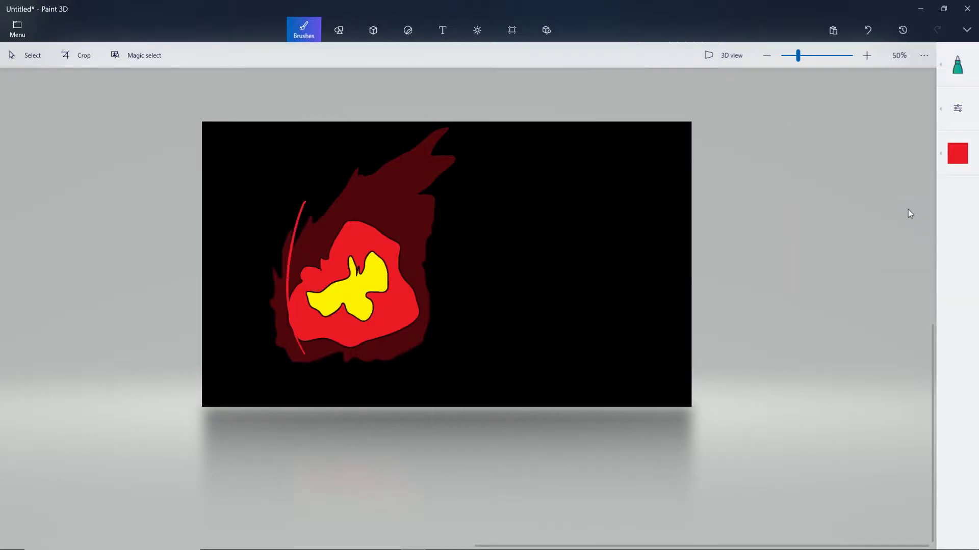
{"action": "left_click_drag", "start_coordinate": [384, 175], "coordinate": [315, 342]}
{"action": "key", "text": "ctrl+z"}
Add red marker streaks along the fireball's right side and around its flame tail, undoing the one that touches the canvas's upper edge.
{"action": "left_click_drag", "start_coordinate": [400, 332], "coordinate": [465, 202]}
{"action": "left_click_drag", "start_coordinate": [375, 223], "coordinate": [409, 156]}
{"action": "left_click_drag", "start_coordinate": [341, 217], "coordinate": [350, 179]}
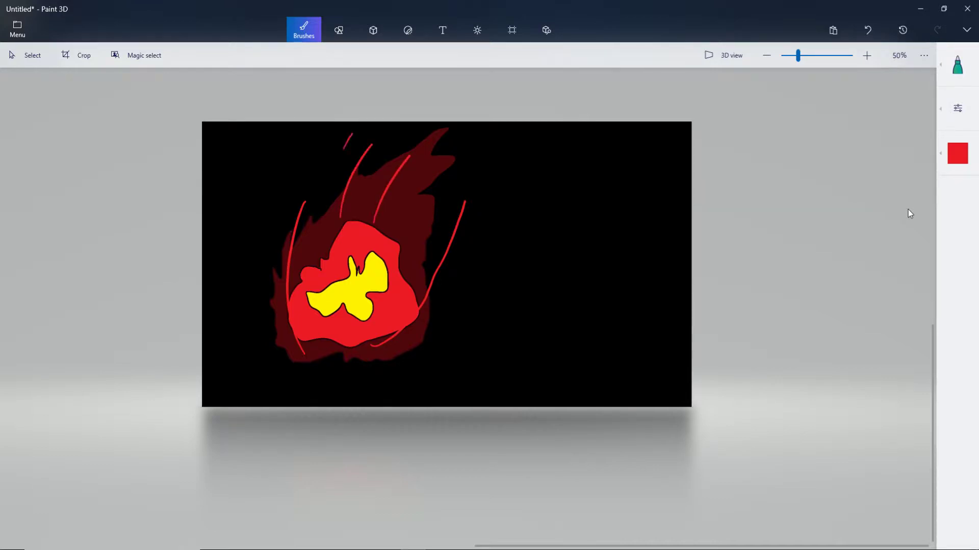
{"action": "mouse_move", "coordinate": [433, 195]}
{"action": "left_mouse_down"}
{"action": "mouse_move", "coordinate": [457, 151]}
{"action": "mouse_move", "coordinate": [440, 122]}
{"action": "left_mouse_up"}
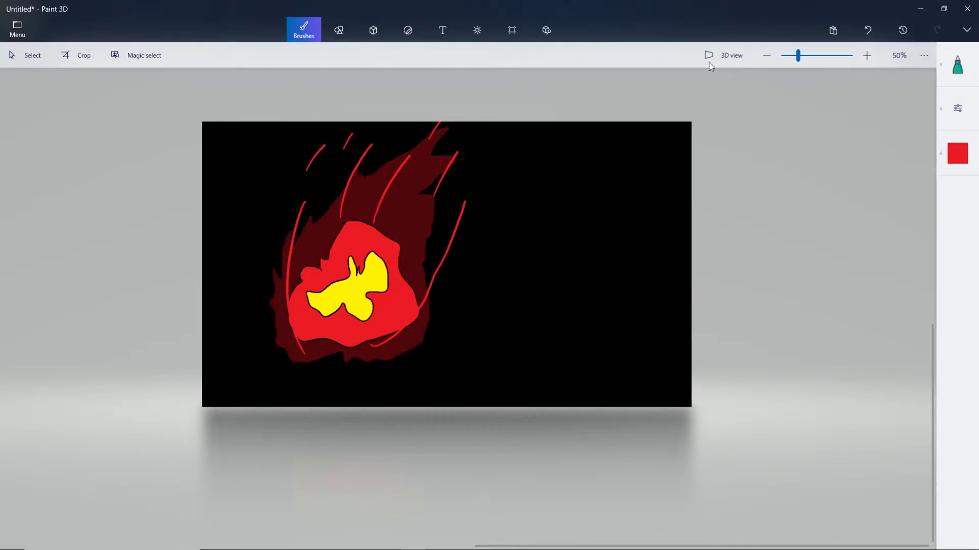
{"action": "left_click", "coordinate": [957, 65]}
{"action": "left_click", "coordinate": [912, 87]}
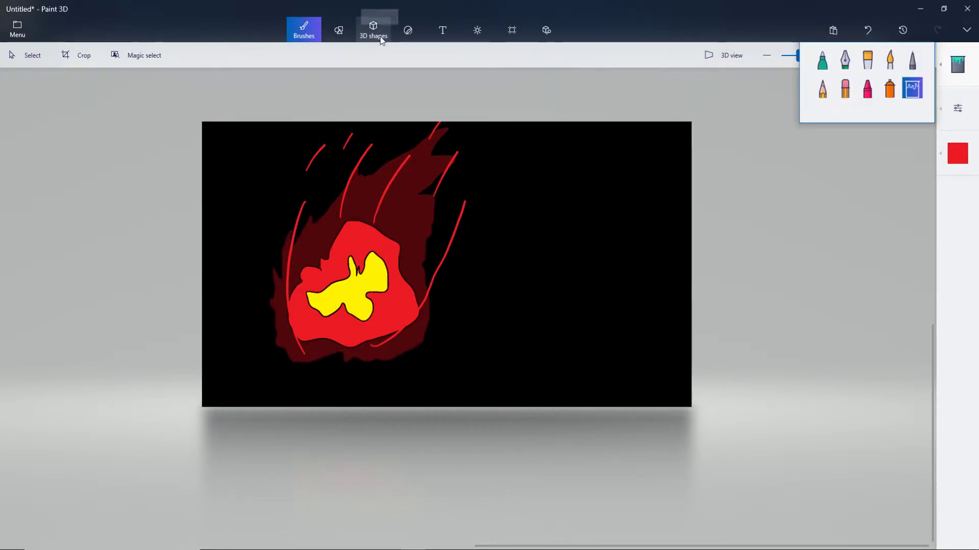
{"action": "key", "text": "ctrl+z"}
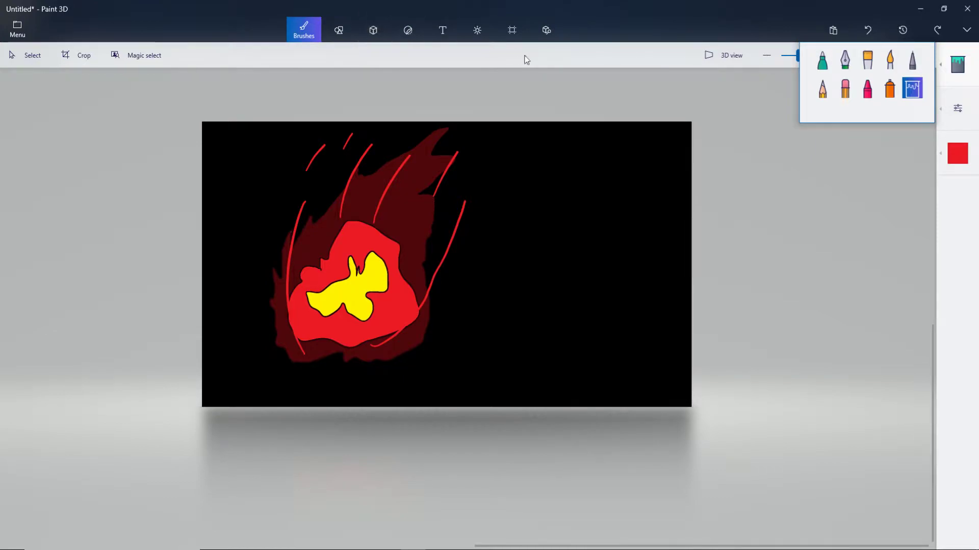
Start a Magic select cutout of the fireball with the whole canvas as the focus area.
{"action": "left_click", "coordinate": [130, 55]}
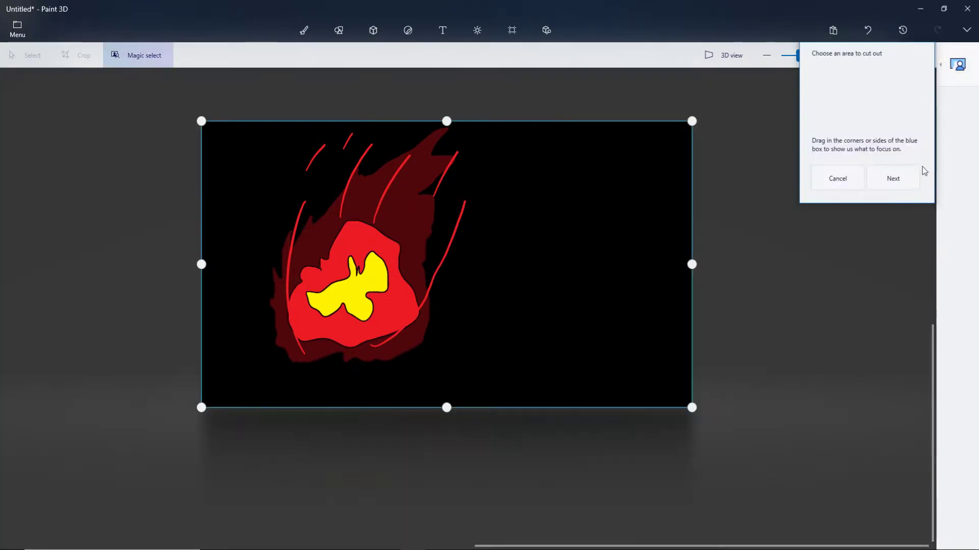
{"action": "left_click", "coordinate": [888, 177]}
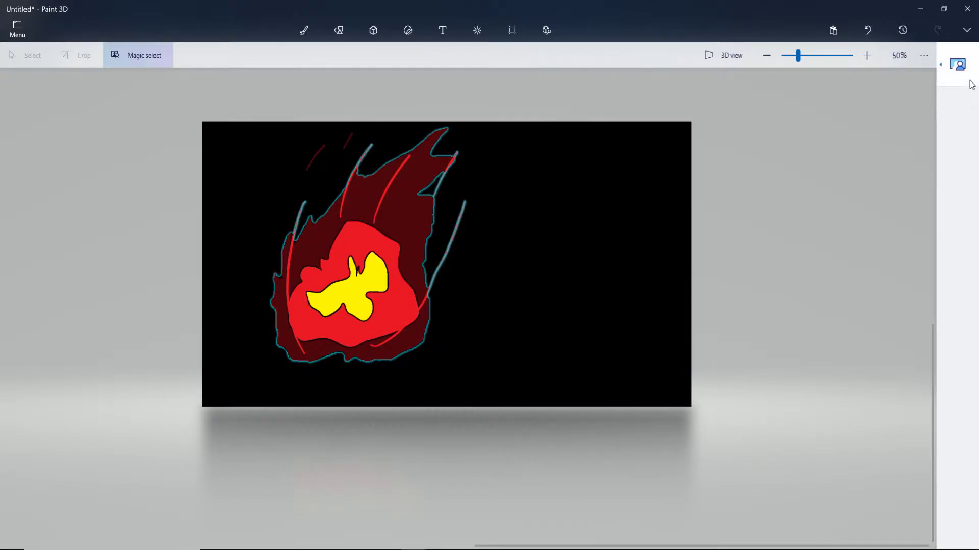
{"action": "left_click", "coordinate": [957, 64]}
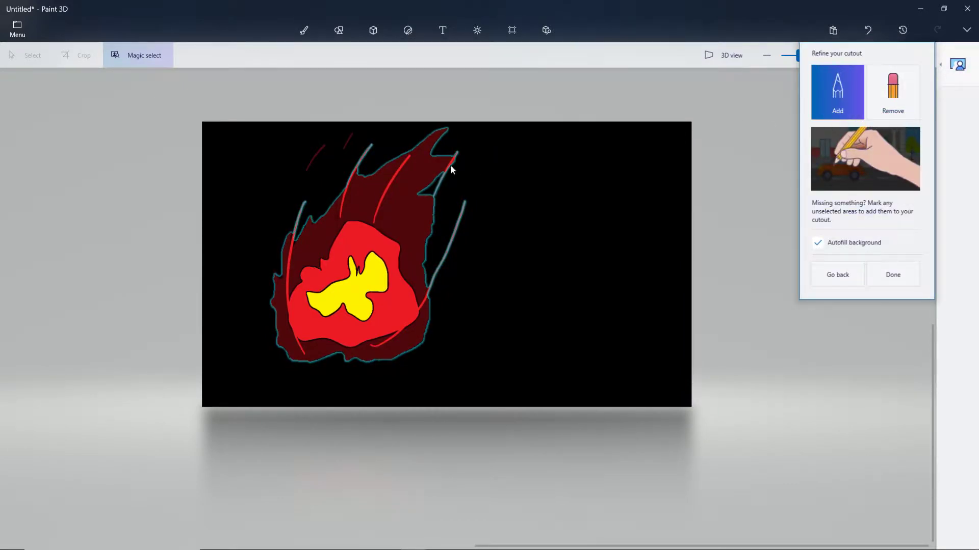
Add the two loose red streaks above the flame to the cutout by marking over them.
{"action": "left_click_drag", "start_coordinate": [349, 137], "coordinate": [317, 156]}
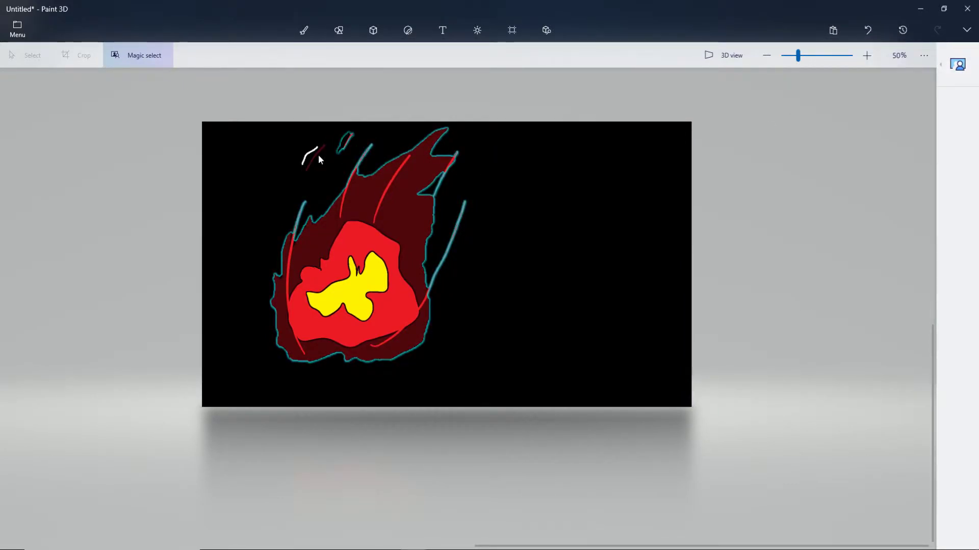
{"action": "key", "text": "ctrl+z"}
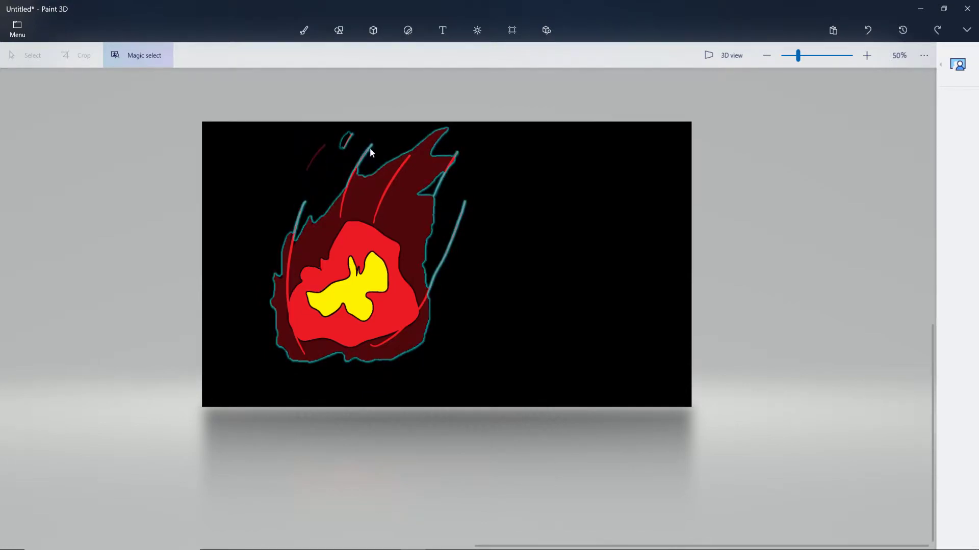
{"action": "scroll", "coordinate": [313, 215], "scroll_direction": "up", "scroll_amount": 1}
{"action": "scroll", "coordinate": [312, 215], "scroll_direction": "down", "scroll_amount": 2}
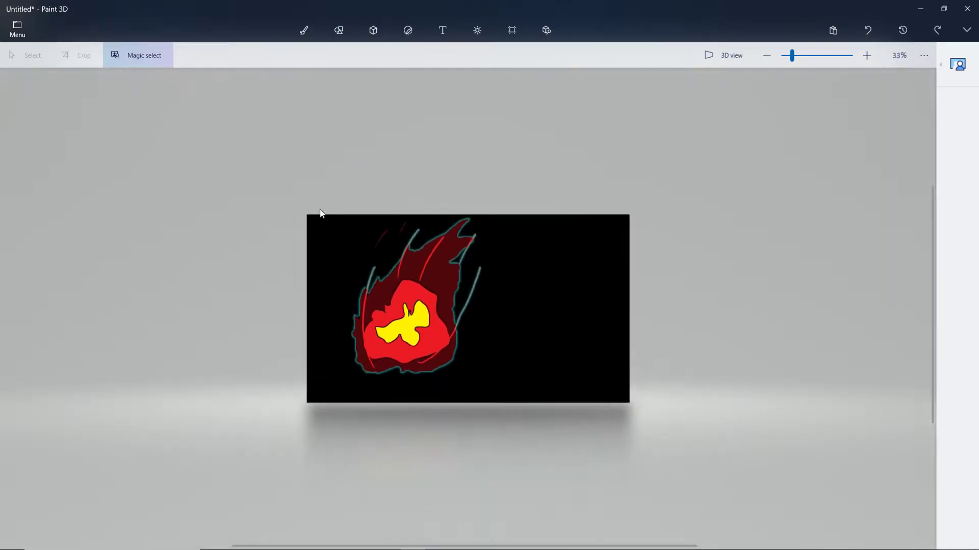
{"action": "scroll", "coordinate": [343, 222], "scroll_direction": "up", "scroll_amount": 2}
{"action": "left_click_drag", "start_coordinate": [332, 227], "coordinate": [329, 234]}
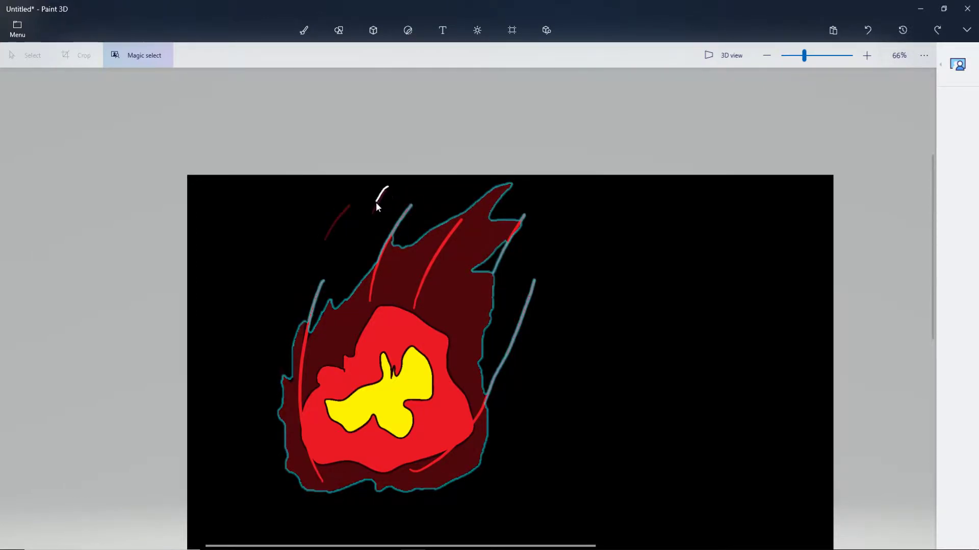
{"action": "left_click_drag", "start_coordinate": [348, 203], "coordinate": [324, 242]}
{"action": "scroll", "coordinate": [510, 295], "scroll_direction": "down", "scroll_amount": 3}
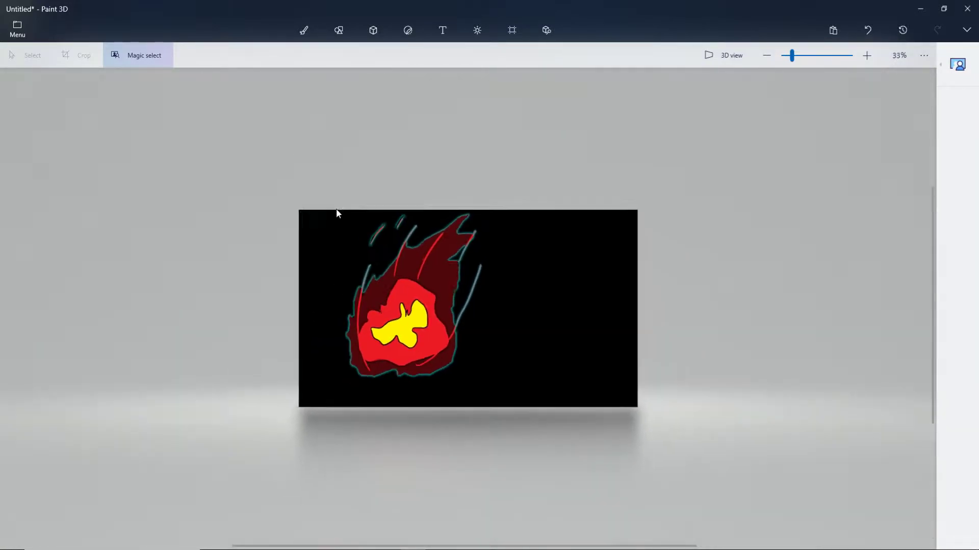
Finish the cutout with Autofill background enabled and move the fireball off the canvas to its right side.
{"action": "left_click", "coordinate": [17, 28]}
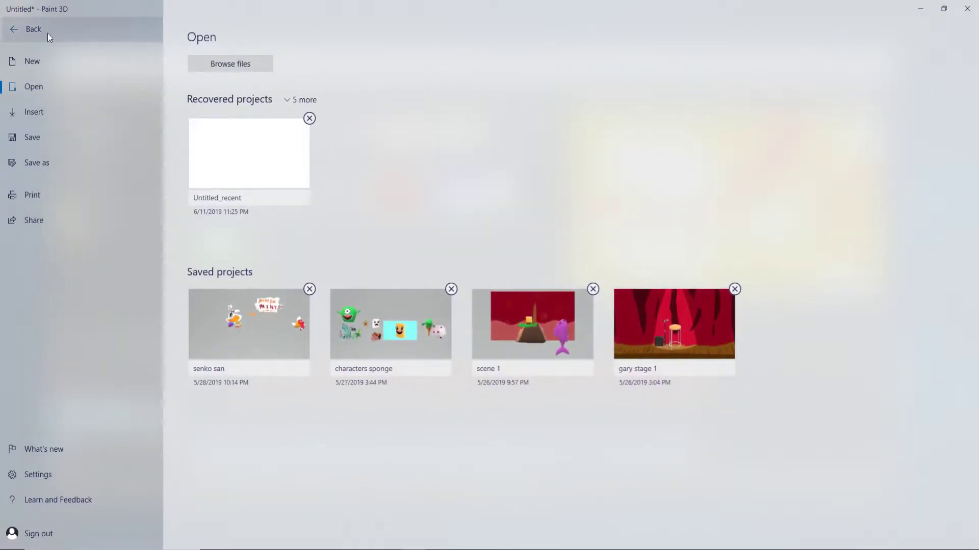
{"action": "left_click", "coordinate": [36, 30]}
{"action": "left_click", "coordinate": [952, 67]}
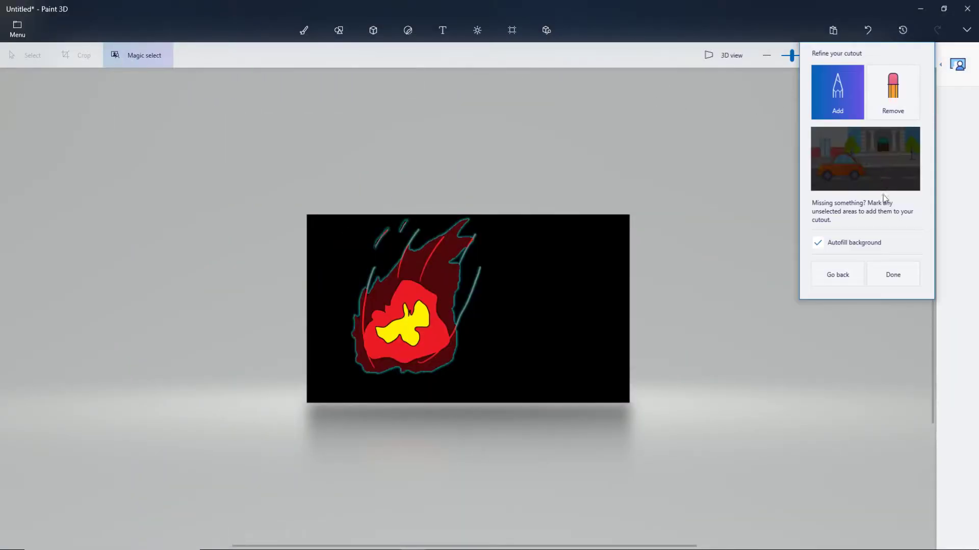
{"action": "left_click", "coordinate": [887, 281]}
{"action": "left_click_drag", "start_coordinate": [448, 290], "coordinate": [913, 265]}
Delete everything left on the canvas so it is white, and move the fireball cutout back onto it.
{"action": "left_click_drag", "start_coordinate": [321, 198], "coordinate": [637, 448]}
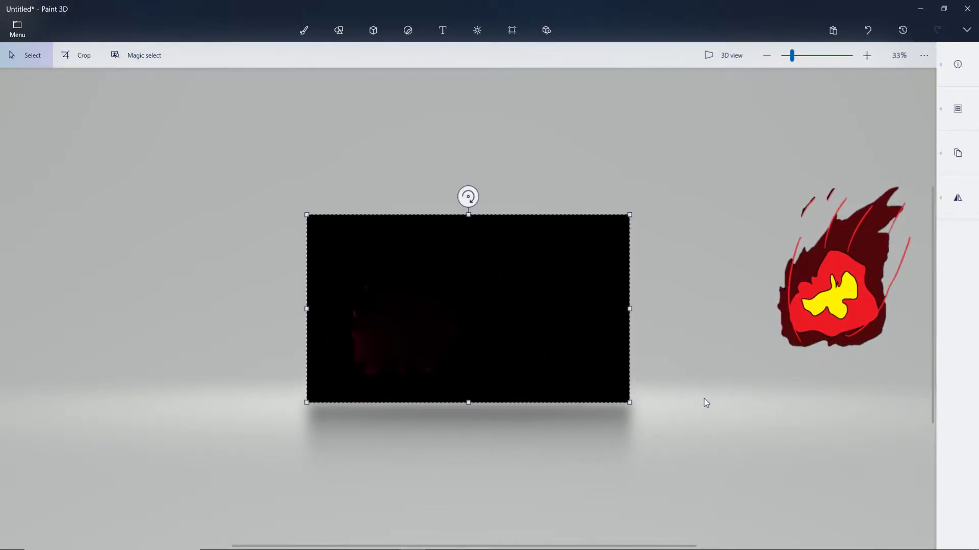
{"action": "key", "text": "Delete"}
{"action": "left_click", "coordinate": [840, 286]}
{"action": "mouse_move", "coordinate": [903, 198]}
{"action": "left_mouse_down"}
{"action": "mouse_move", "coordinate": [595, 216]}
{"action": "mouse_move", "coordinate": [546, 253]}
{"action": "left_mouse_up"}
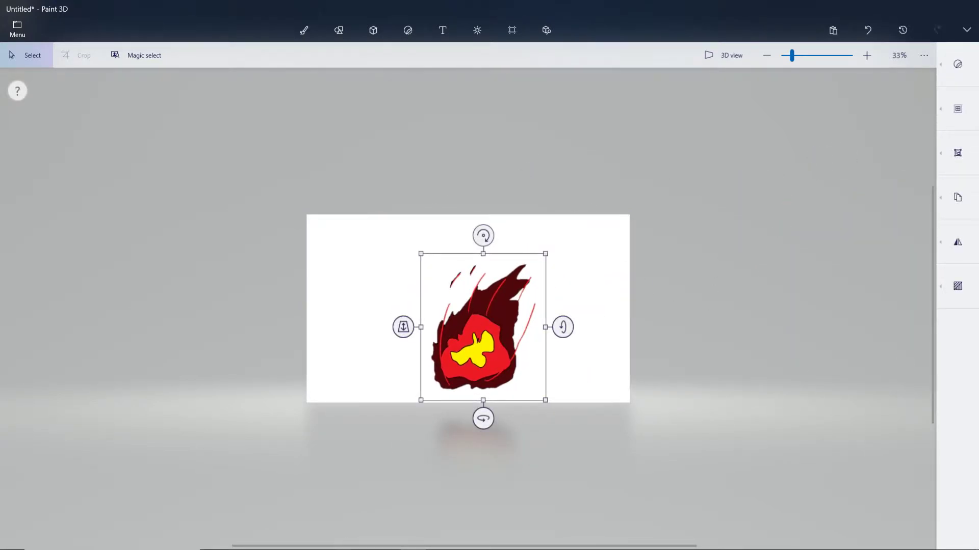
Switch to VEGAS Pro and play the first two seconds of the opening to study how the fireball explodes.
{"action": "key", "text": "alt+Tab"}
{"action": "key", "text": "space"}
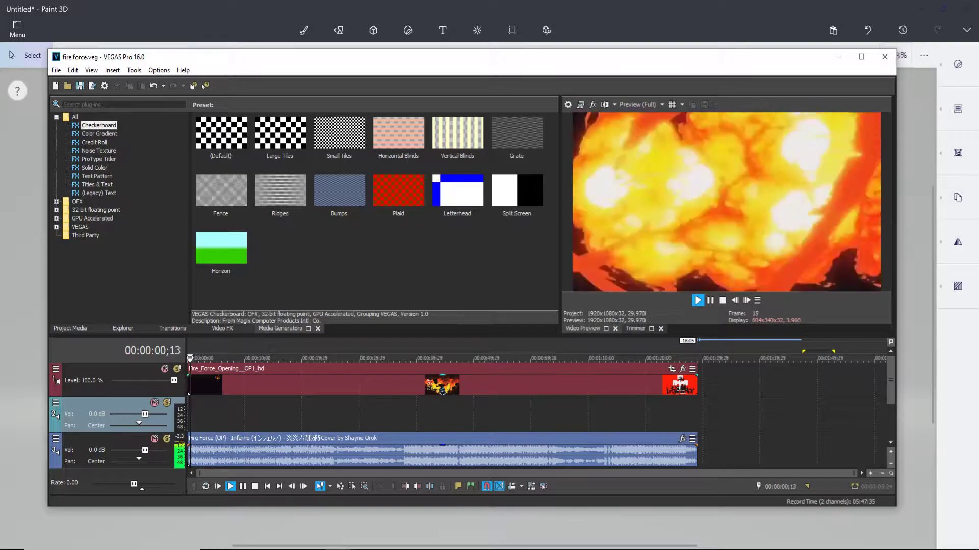
{"action": "left_click", "coordinate": [710, 300]}
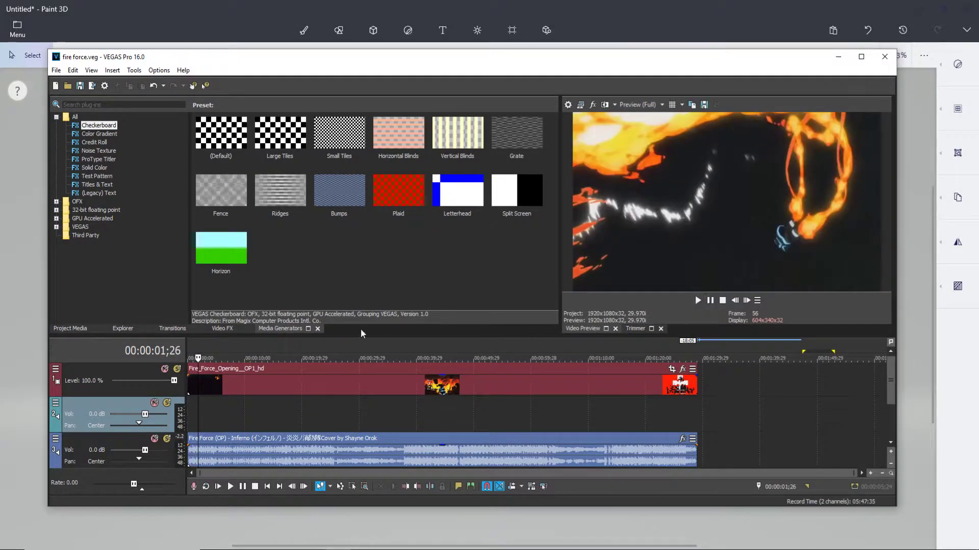
{"action": "key", "text": "ctrl+Home"}
{"action": "left_click", "coordinate": [698, 301]}
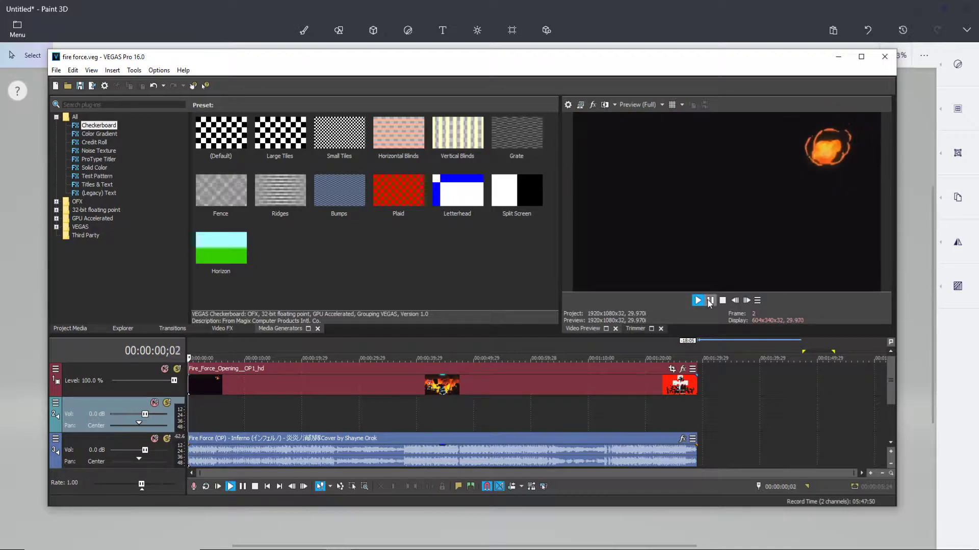
{"action": "left_click", "coordinate": [709, 301]}
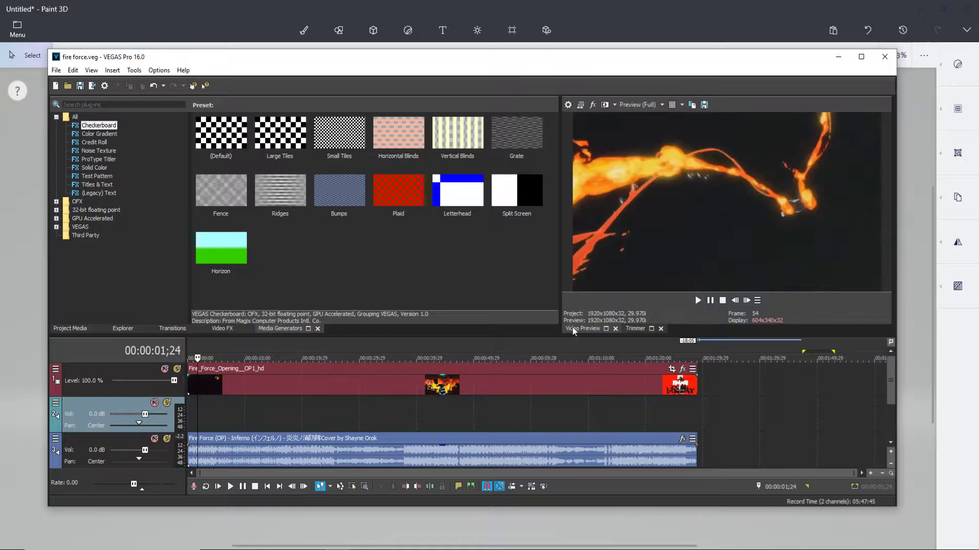
Replay and scrub the opening clip from its start to examine the frames following the fireball.
{"action": "key", "text": "ctrl+Home"}
{"action": "key", "text": "space"}
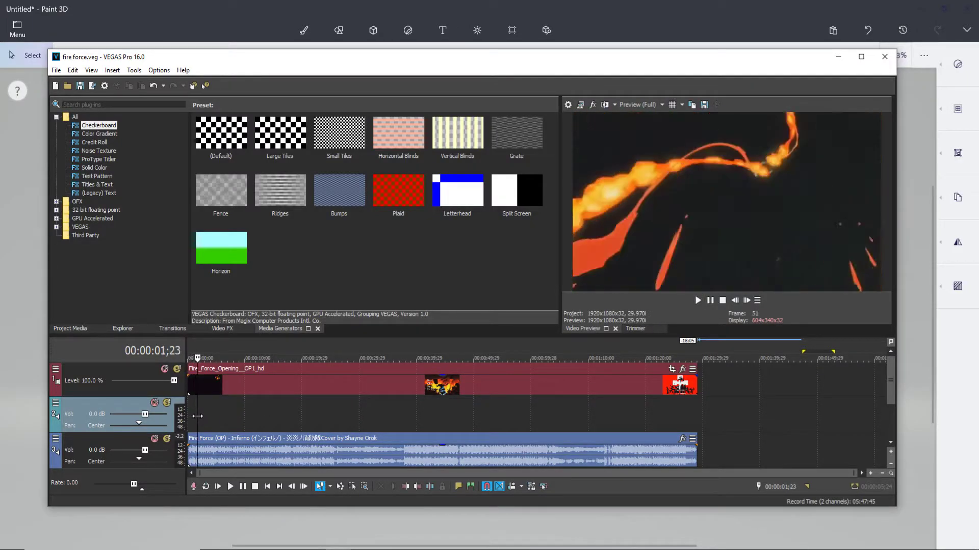
{"action": "left_click_drag", "start_coordinate": [193, 417], "coordinate": [192, 416]}
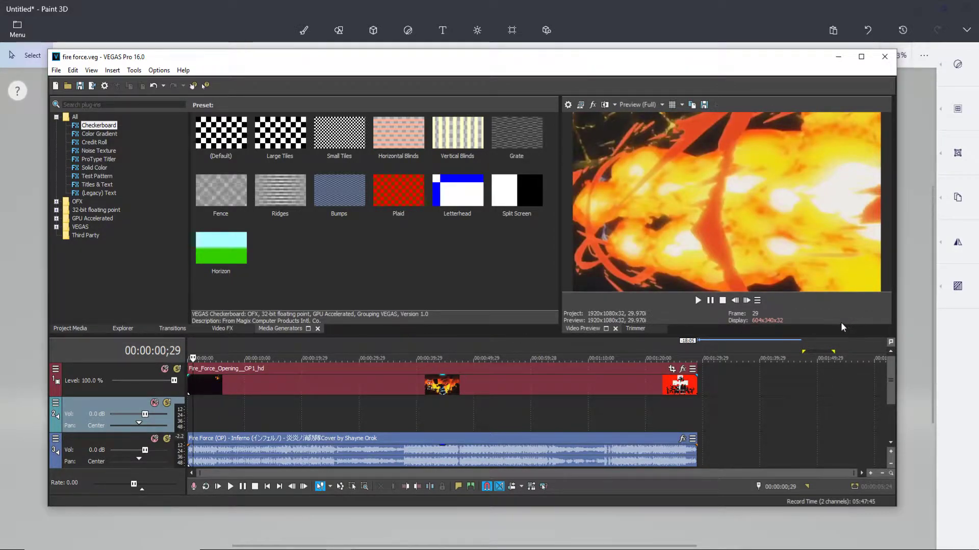
{"action": "left_click", "coordinate": [698, 301]}
{"action": "left_click", "coordinate": [710, 301]}
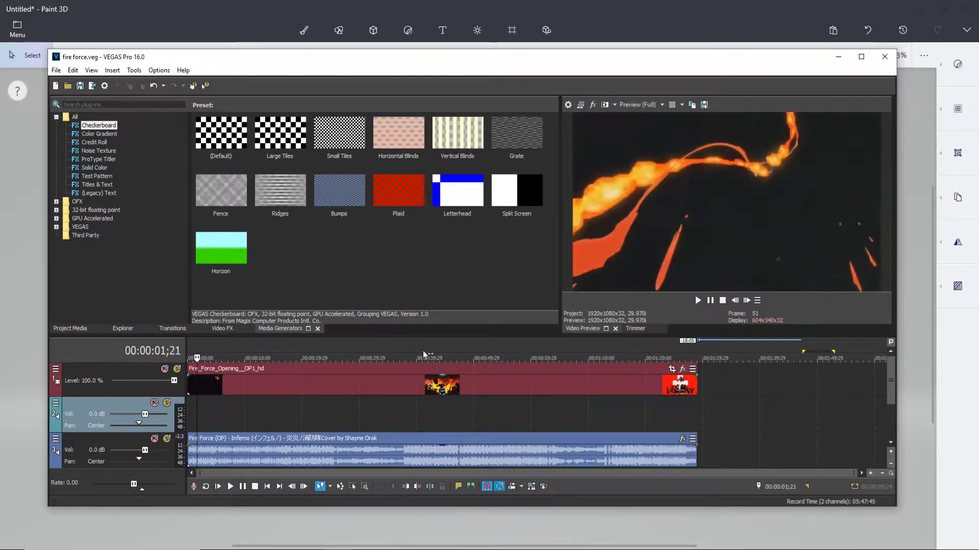
{"action": "key", "text": "Home"}
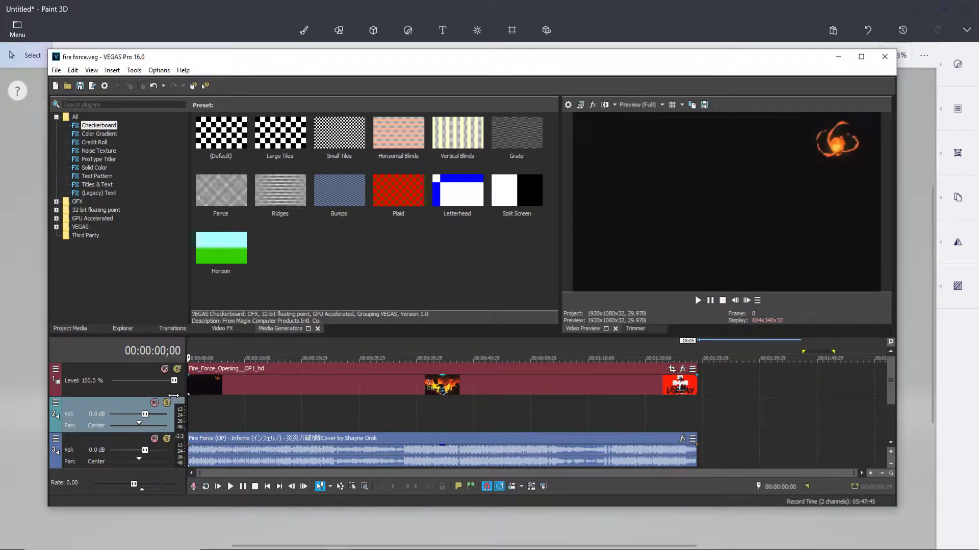
{"action": "left_click", "coordinate": [711, 301]}
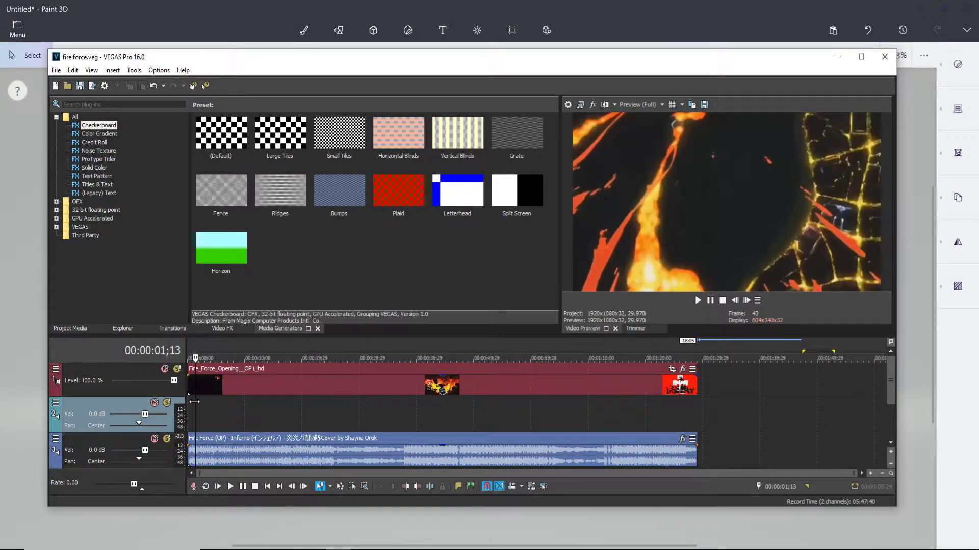
Scrub back to about one second and play the clip on to 00:00:02;10 to examine the flame streams.
{"action": "key", "text": "space"}
{"action": "left_click", "coordinate": [698, 301]}
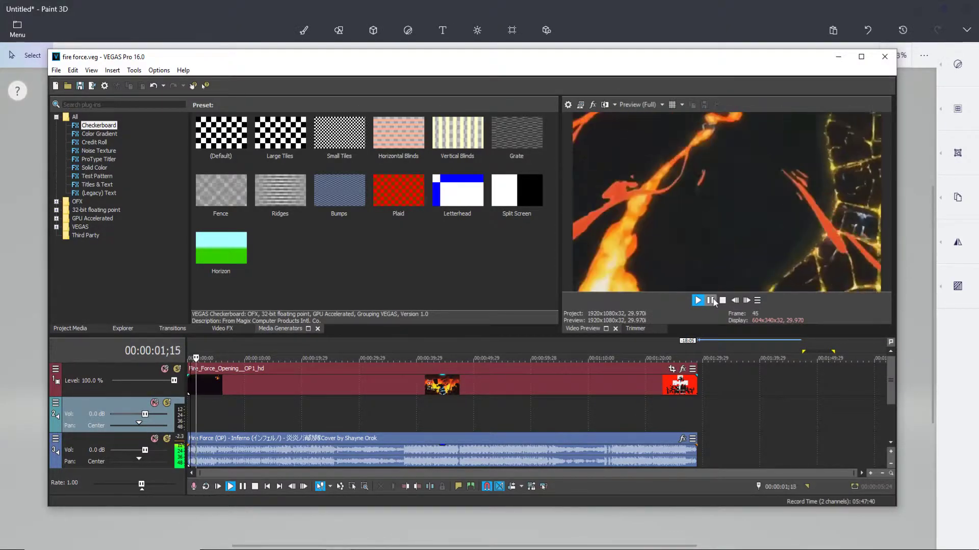
{"action": "left_click", "coordinate": [711, 300]}
{"action": "left_click_drag", "start_coordinate": [201, 412], "coordinate": [193, 411]}
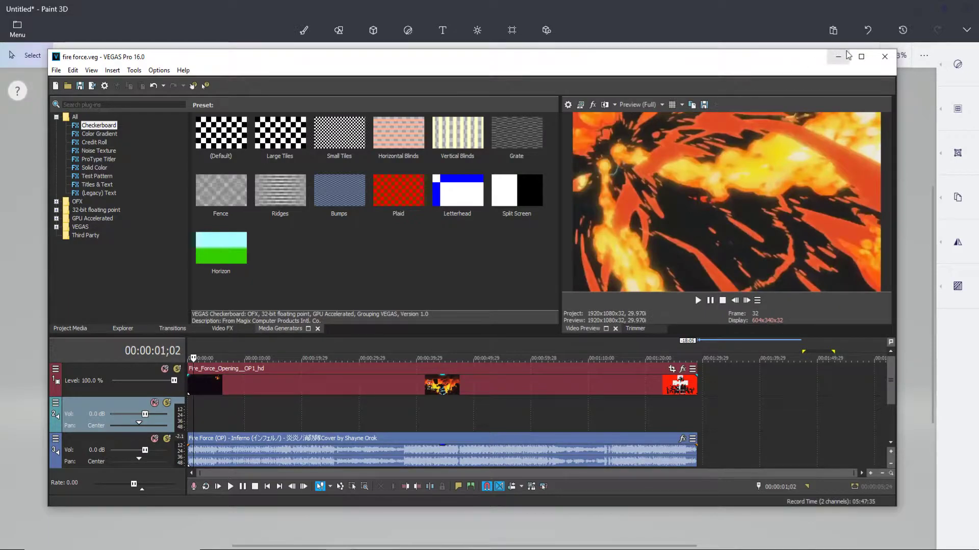
{"action": "key", "text": "space"}
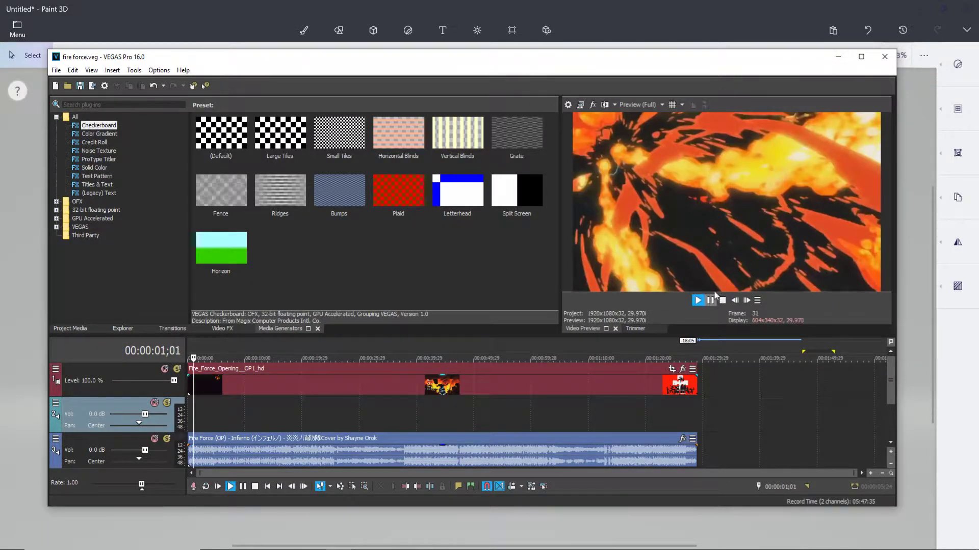
{"action": "left_click", "coordinate": [710, 300]}
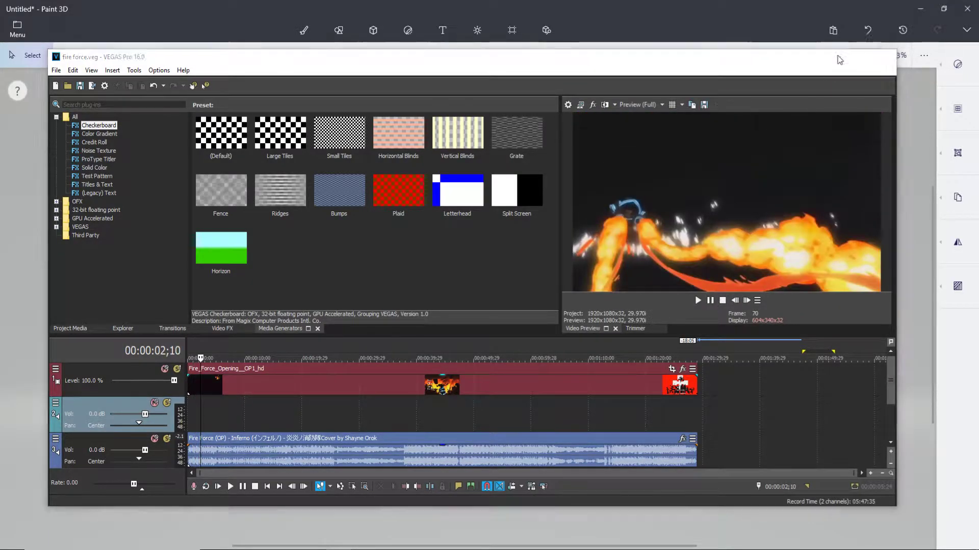
Return to Paint 3D and move the fireball cutout off the white canvas to its left side.
{"action": "left_click", "coordinate": [839, 60]}
{"action": "scroll", "coordinate": [438, 306], "scroll_direction": "down", "scroll_amount": 2}
{"action": "left_click_drag", "start_coordinate": [438, 306], "coordinate": [151, 186]}
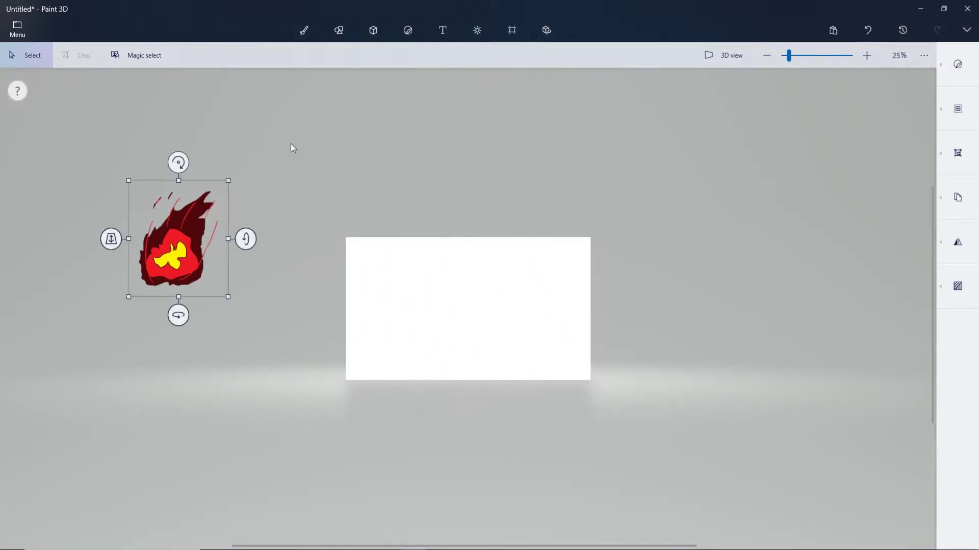
Choose the Marker with the dark maroon custom colour, then check the flame streams in VEGAS Pro and return to Paint 3D.
{"action": "left_click", "coordinate": [319, 37]}
{"action": "left_click", "coordinate": [957, 63]}
{"action": "left_click", "coordinate": [822, 60]}
{"action": "left_click", "coordinate": [957, 154]}
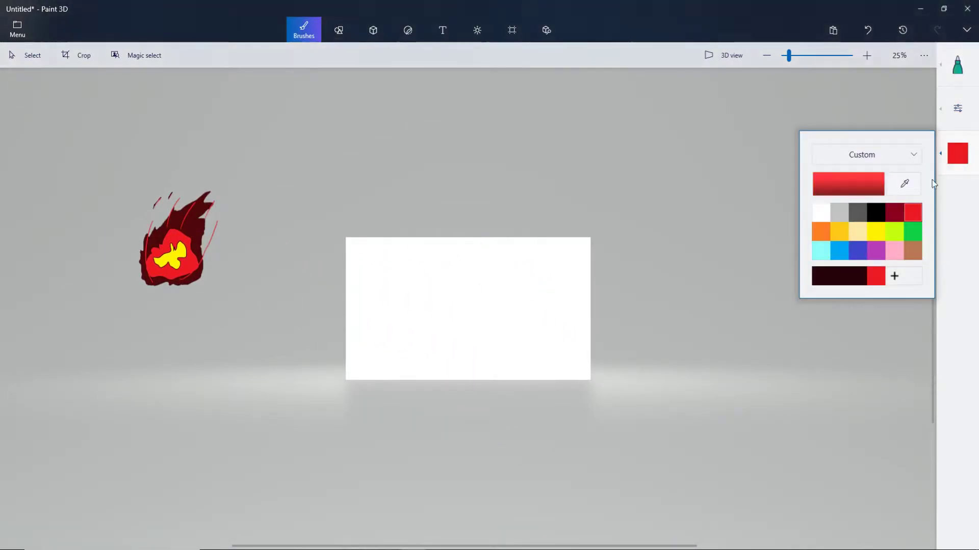
{"action": "left_click", "coordinate": [864, 278]}
{"action": "scroll", "coordinate": [424, 286], "scroll_direction": "up", "scroll_amount": 4}
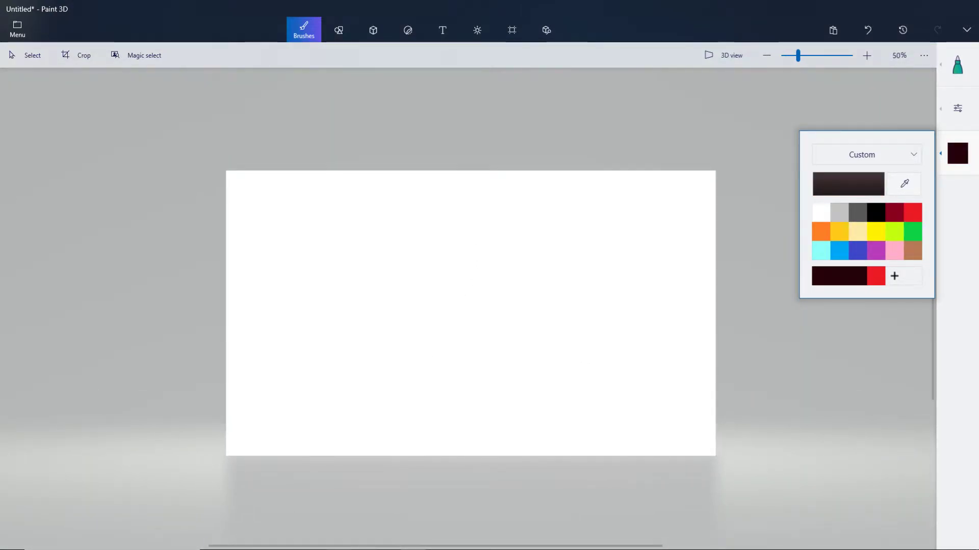
{"action": "key", "text": "alt+Tab"}
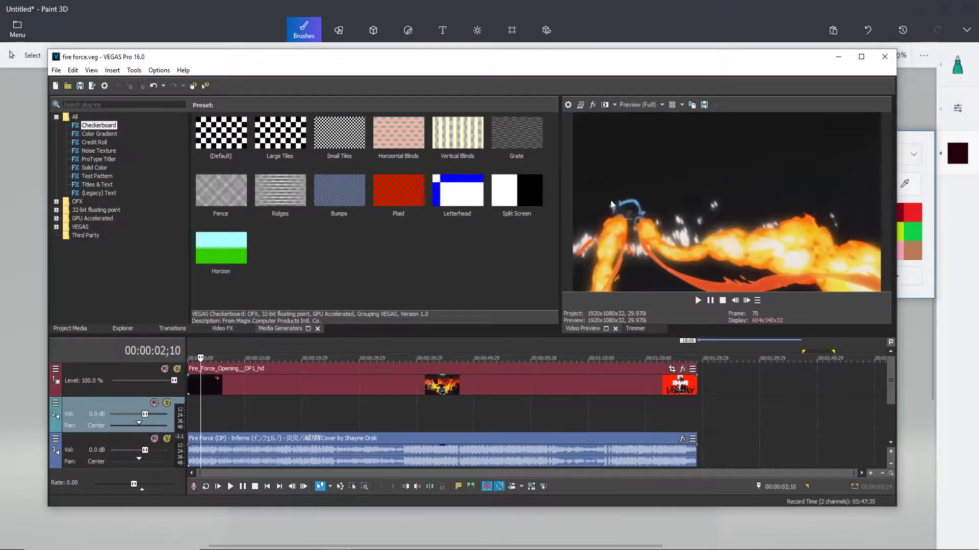
{"action": "left_click", "coordinate": [839, 59]}
{"action": "scroll", "coordinate": [435, 124], "scroll_direction": "down", "scroll_amount": 3}
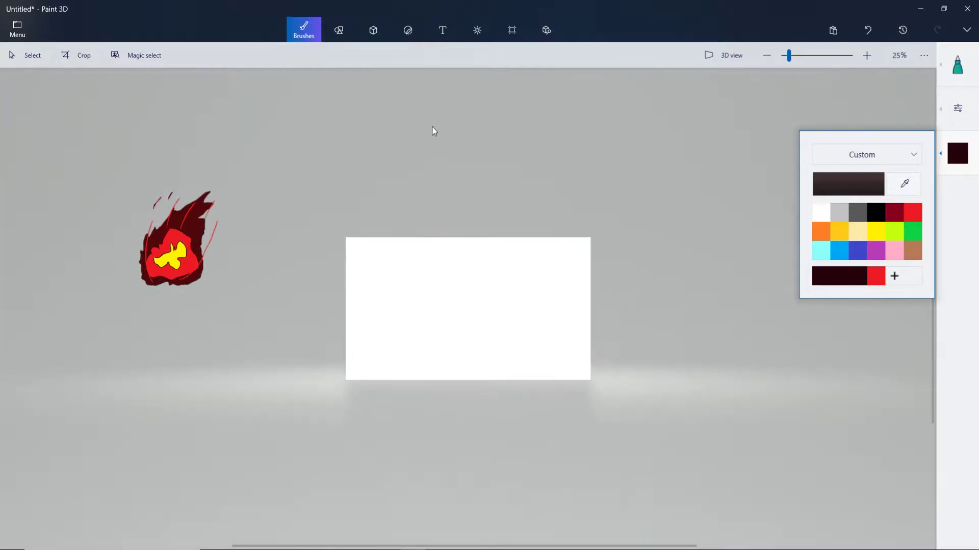
Sketch the outlines of two crossing curved streams running down to the lower edge of the white canvas.
{"action": "left_click", "coordinate": [585, 282]}
{"action": "mouse_move", "coordinate": [427, 328]}
{"action": "left_mouse_down"}
{"action": "mouse_move", "coordinate": [478, 329]}
{"action": "mouse_move", "coordinate": [510, 345]}
{"action": "mouse_move", "coordinate": [523, 366]}
{"action": "left_mouse_up"}
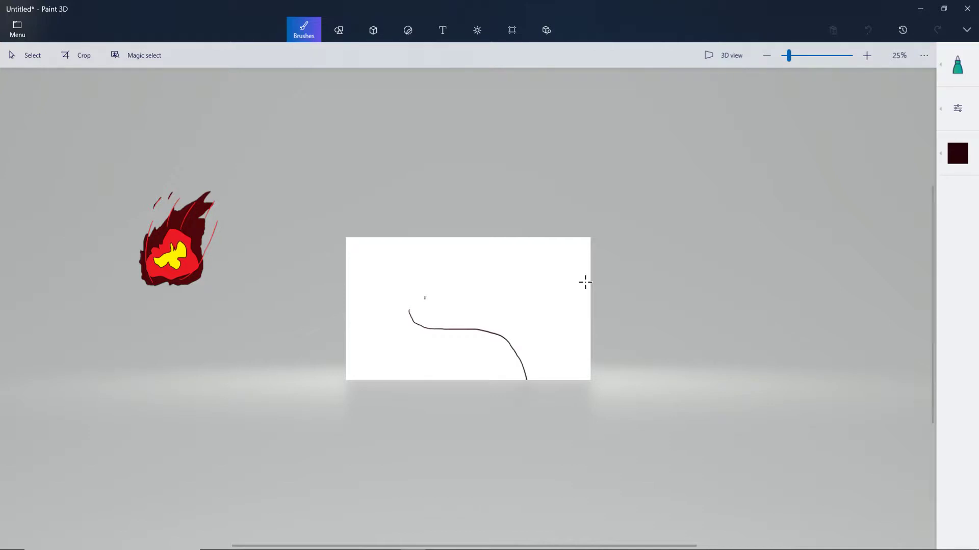
{"action": "mouse_move", "coordinate": [494, 308]}
{"action": "left_mouse_down"}
{"action": "mouse_move", "coordinate": [536, 334]}
{"action": "mouse_move", "coordinate": [562, 379]}
{"action": "left_mouse_up"}
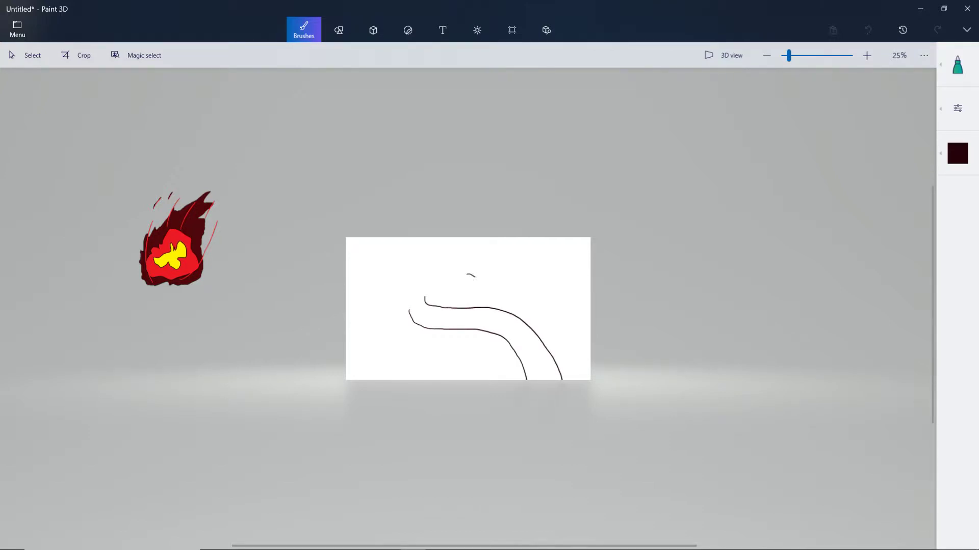
{"action": "left_click_drag", "start_coordinate": [483, 330], "coordinate": [497, 380]}
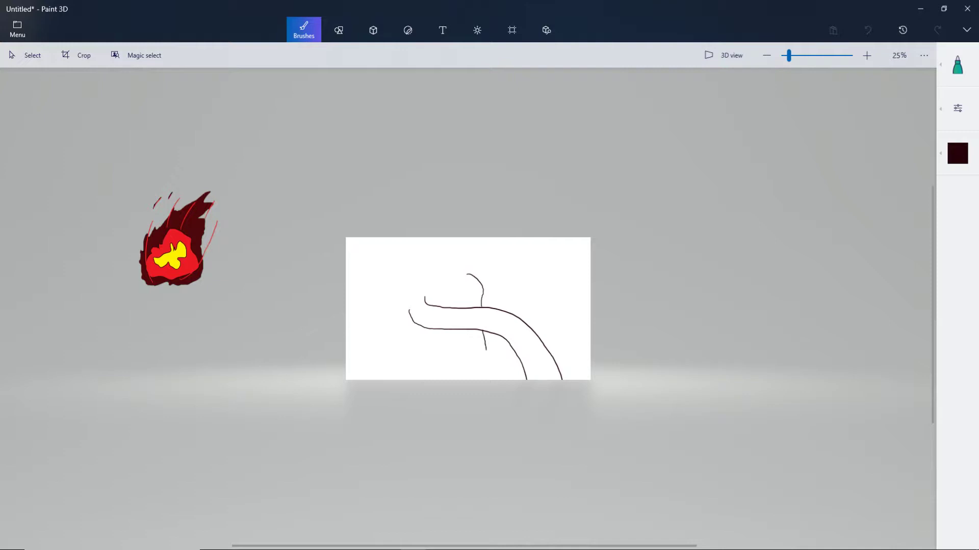
{"action": "left_click_drag", "start_coordinate": [487, 267], "coordinate": [493, 273]}
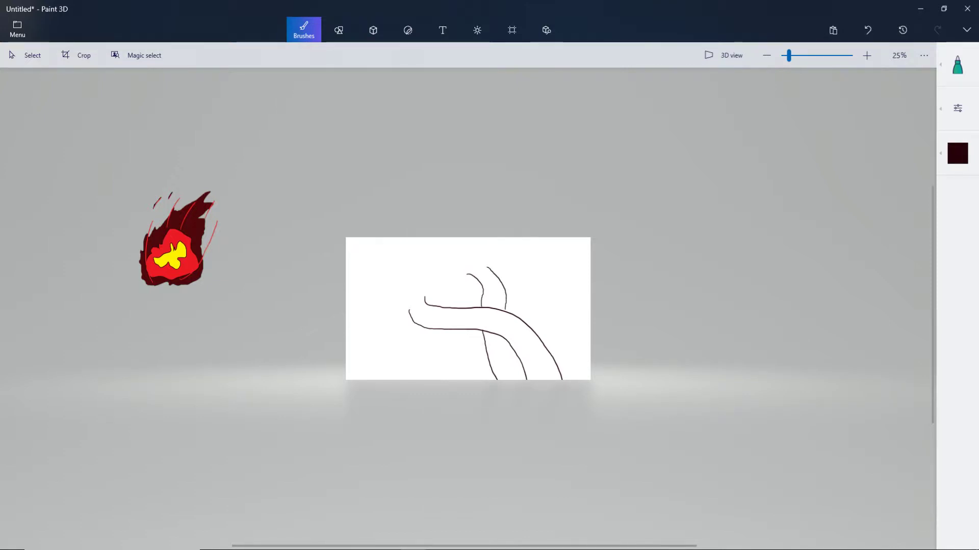
{"action": "left_click", "coordinate": [957, 66]}
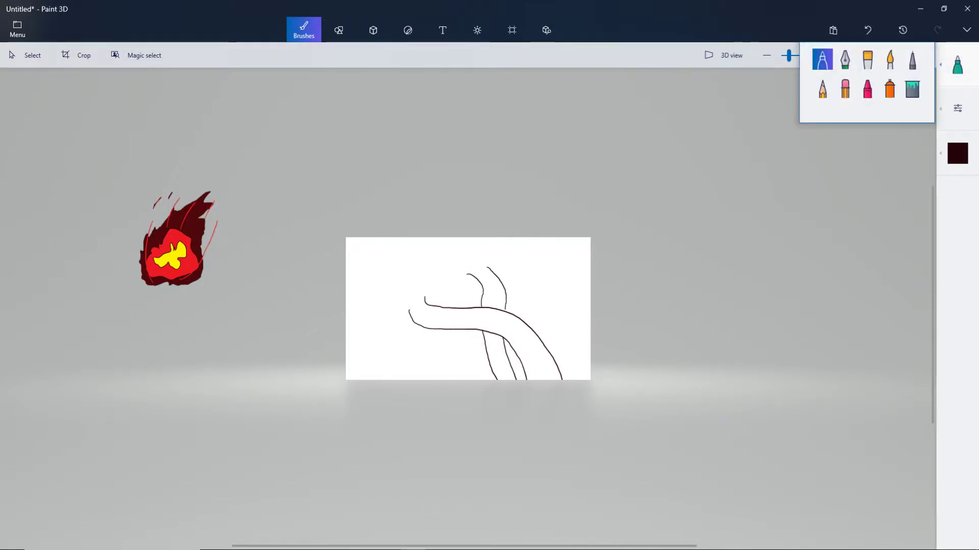
Undo all the stream outlines on the canvas, checking the VEGAS Pro reference frame in between.
{"action": "key", "text": "ctrl+z"}
{"action": "key", "text": "ctrl+z"}
{"action": "key", "text": "ctrl+z"}
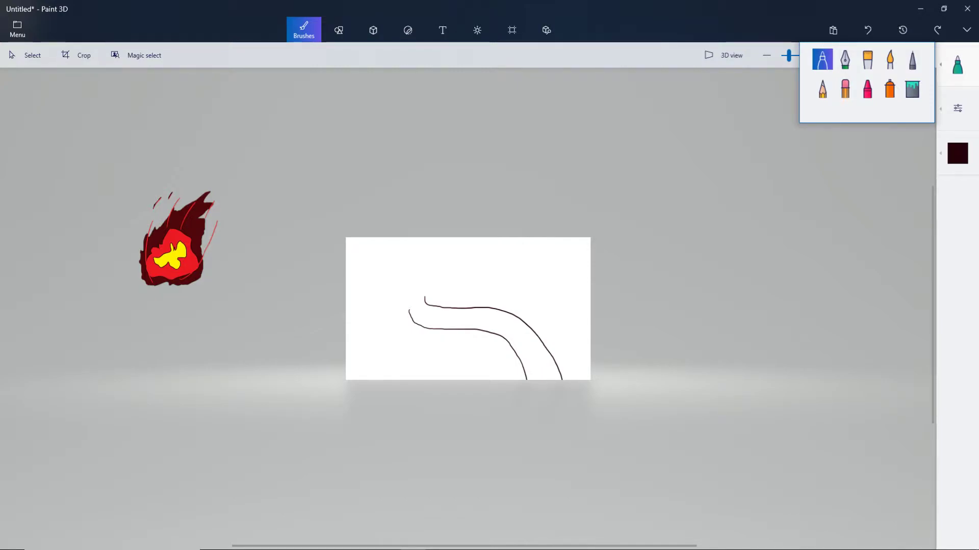
{"action": "key", "text": "alt+Tab"}
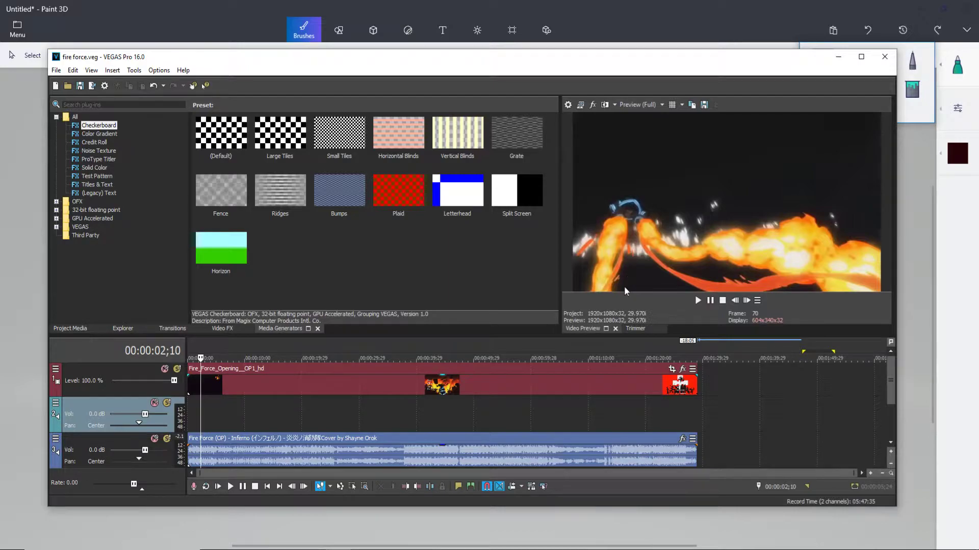
{"action": "left_click", "coordinate": [838, 56]}
{"action": "key", "text": "ctrl+z"}
{"action": "key", "text": "ctrl+z"}
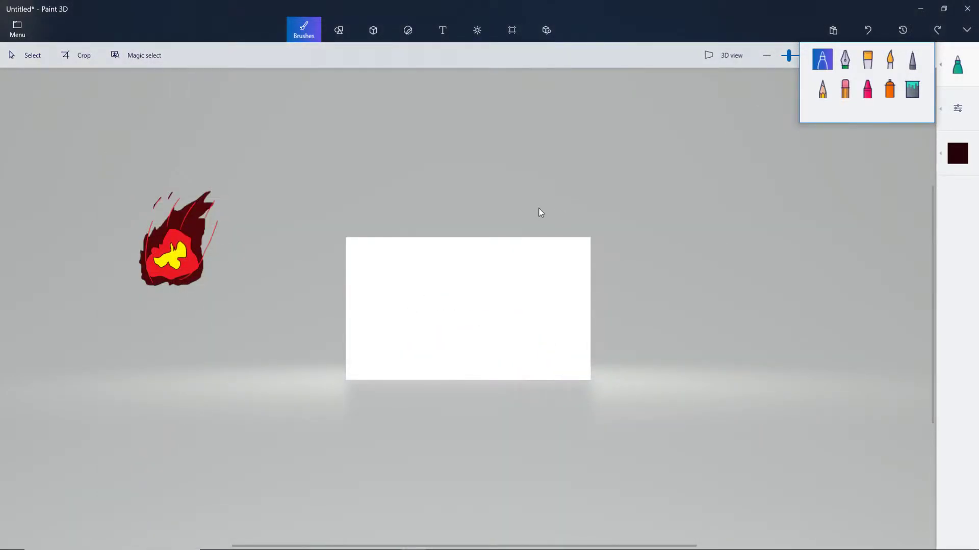
Draw two small, rounded, teardrop-shaped 3D doodles in blue on the upper left part of the canvas as sleeves.
{"action": "scroll", "coordinate": [430, 109], "scroll_direction": "up", "scroll_amount": 3}
{"action": "left_click", "coordinate": [373, 30]}
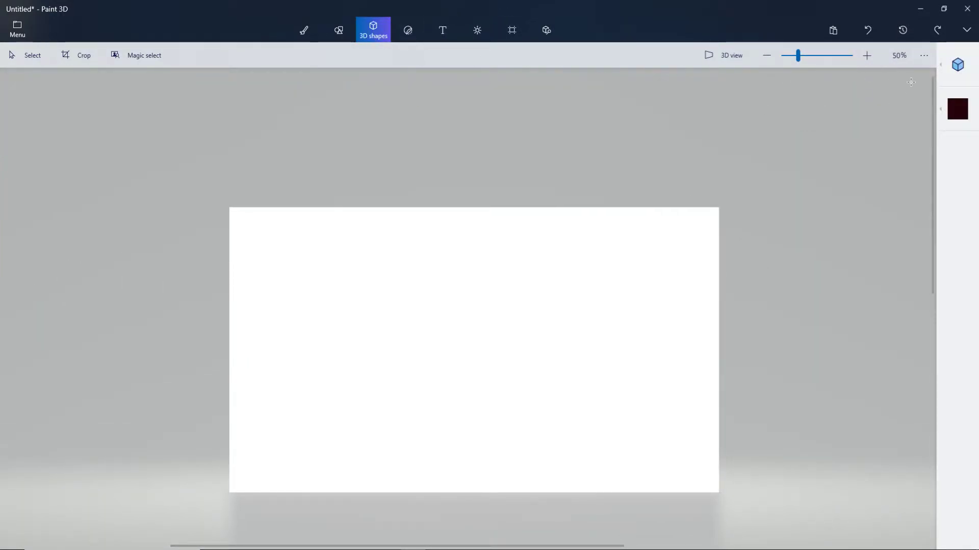
{"action": "left_click", "coordinate": [958, 64]}
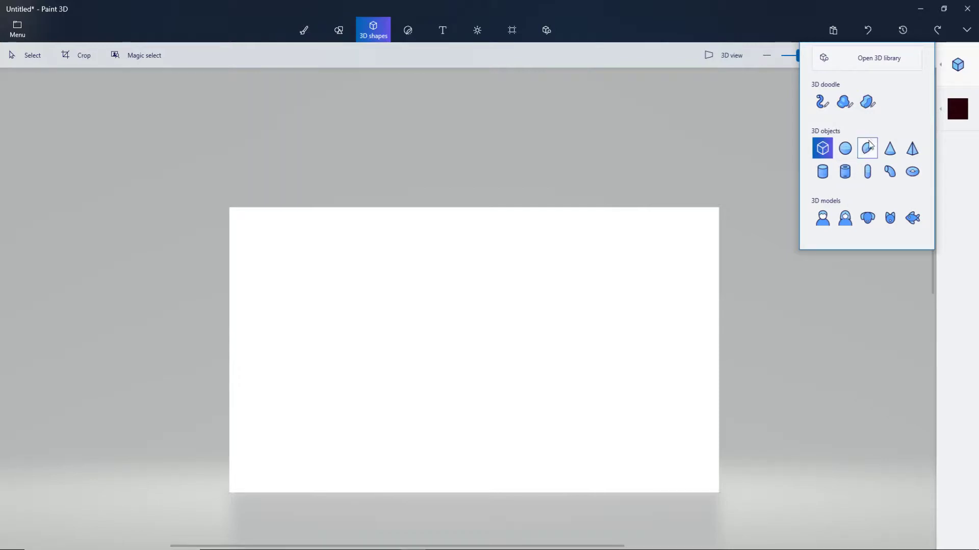
{"action": "left_click", "coordinate": [871, 103]}
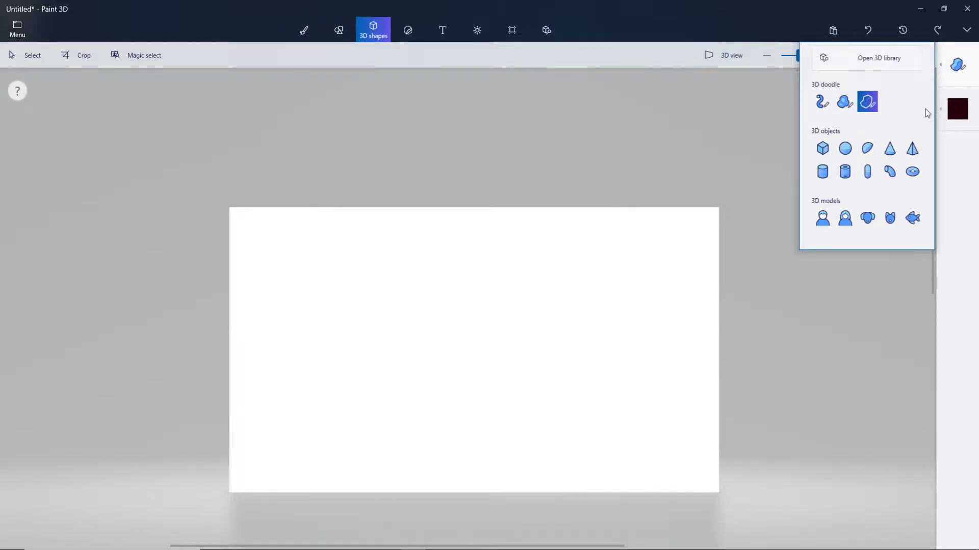
{"action": "left_click", "coordinate": [952, 115]}
{"action": "left_click", "coordinate": [858, 224]}
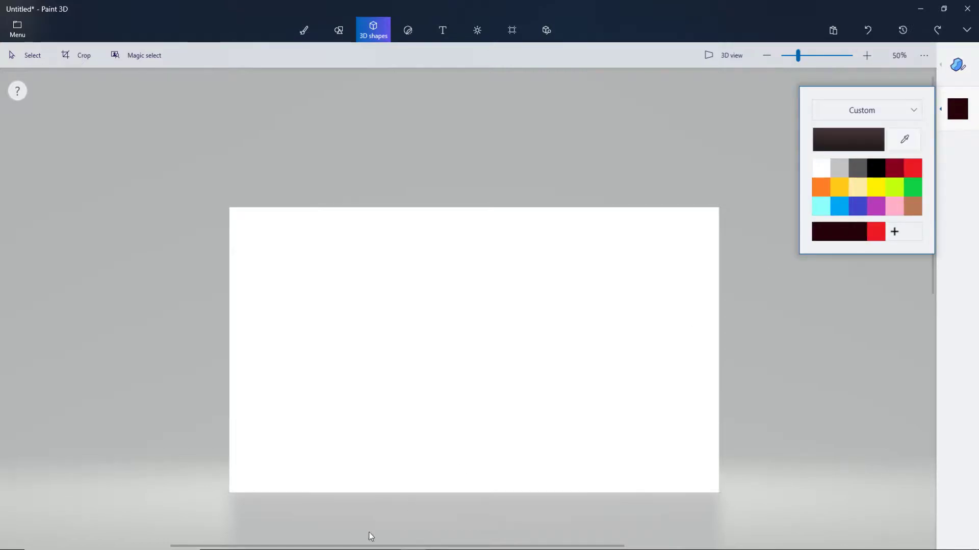
{"action": "key", "text": "alt+Tab"}
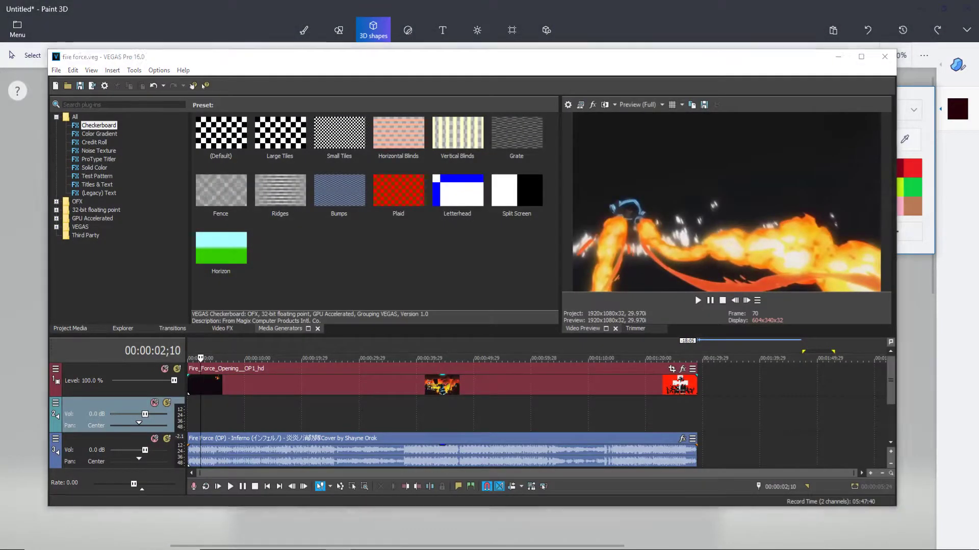
{"action": "key", "text": "alt+Tab"}
{"action": "left_click", "coordinate": [846, 208]}
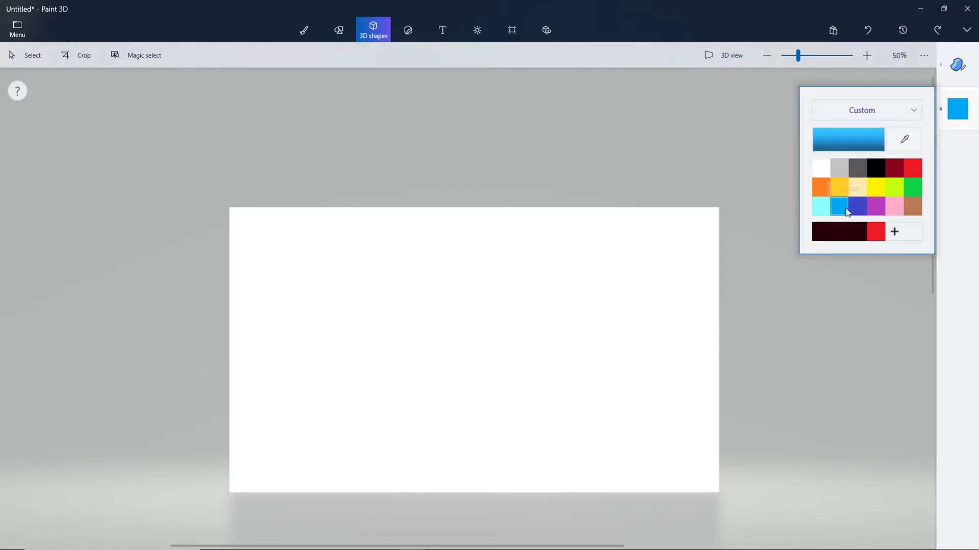
{"action": "left_click", "coordinate": [846, 209]}
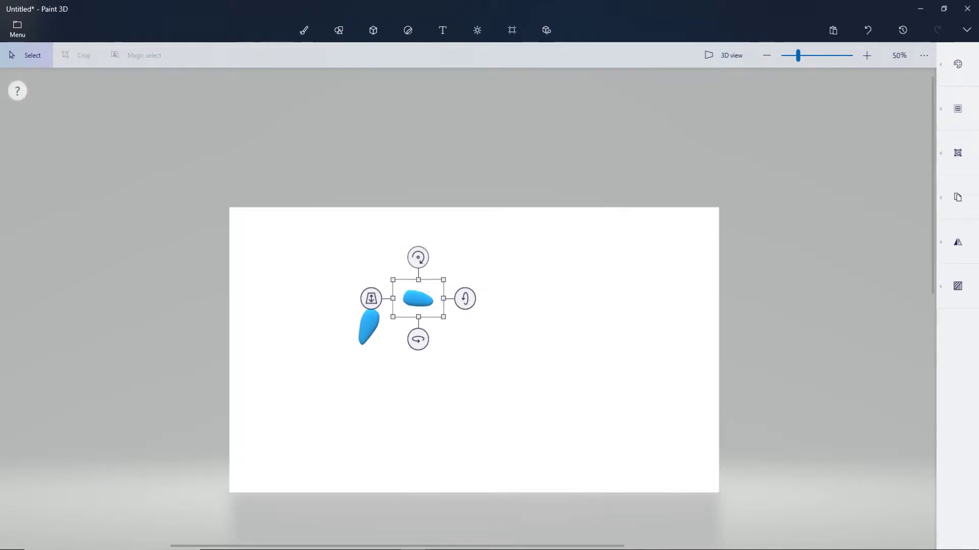
Draw a black soft-edge 3D doodle between the two blue shapes as a slanted torso that widens downwards.
{"action": "left_click", "coordinate": [373, 30]}
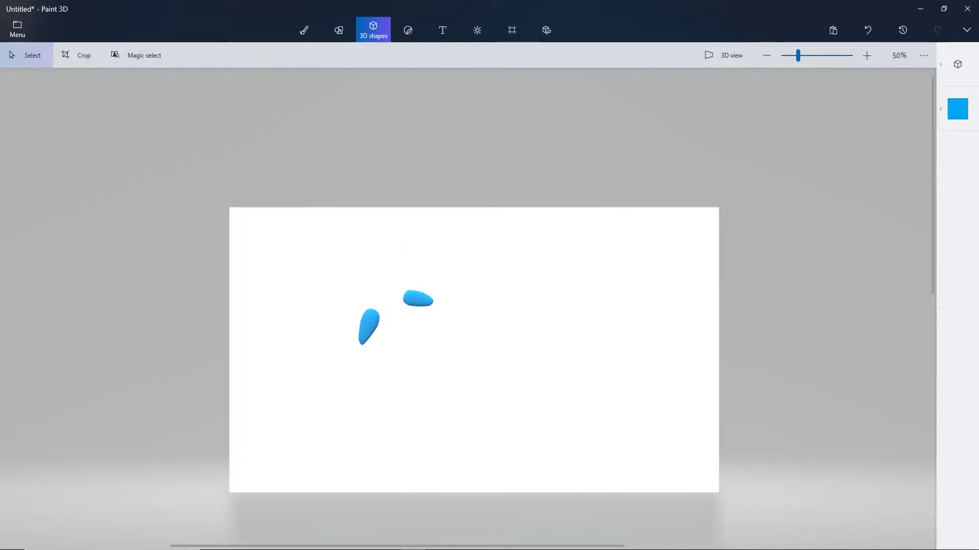
{"action": "left_click", "coordinate": [957, 109]}
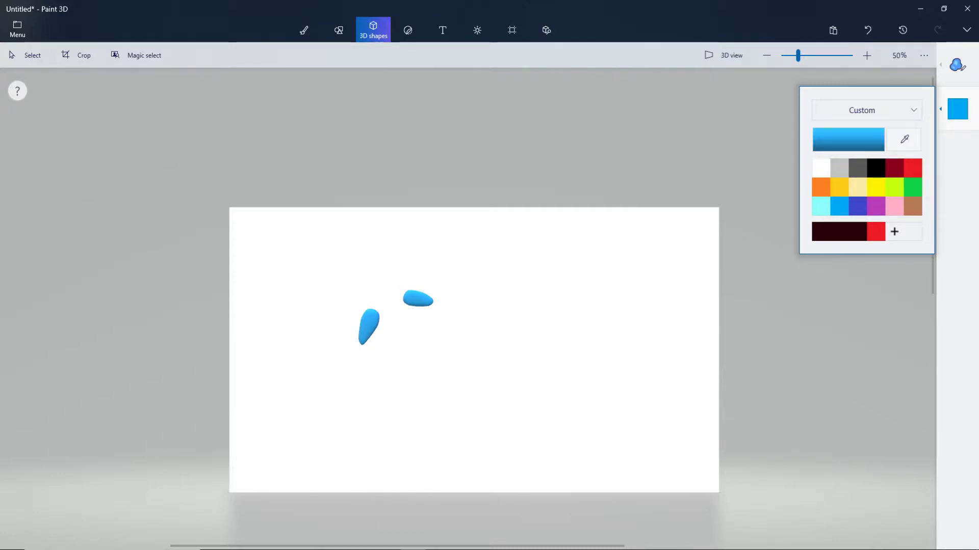
{"action": "scroll", "coordinate": [457, 226], "scroll_direction": "down", "scroll_amount": 3}
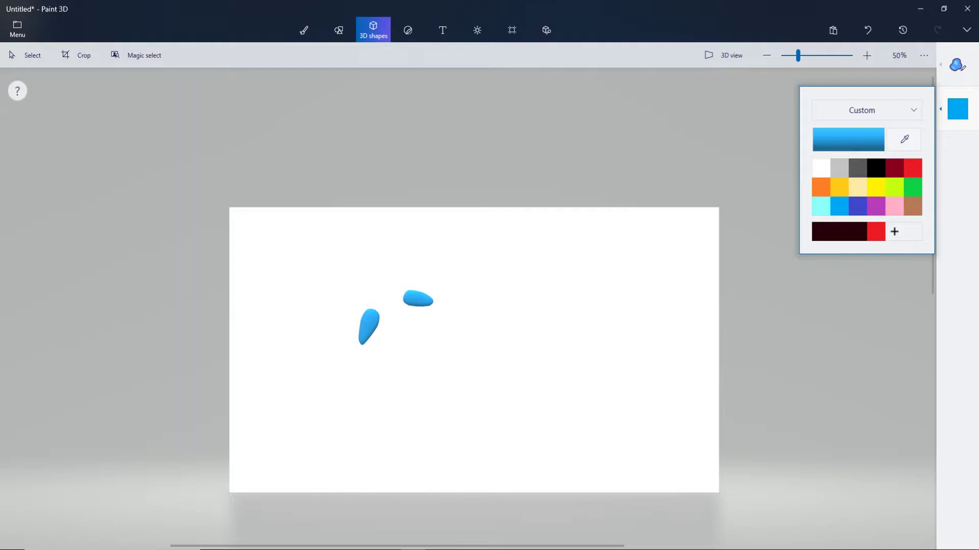
{"action": "scroll", "coordinate": [426, 300], "scroll_direction": "up", "scroll_amount": 2}
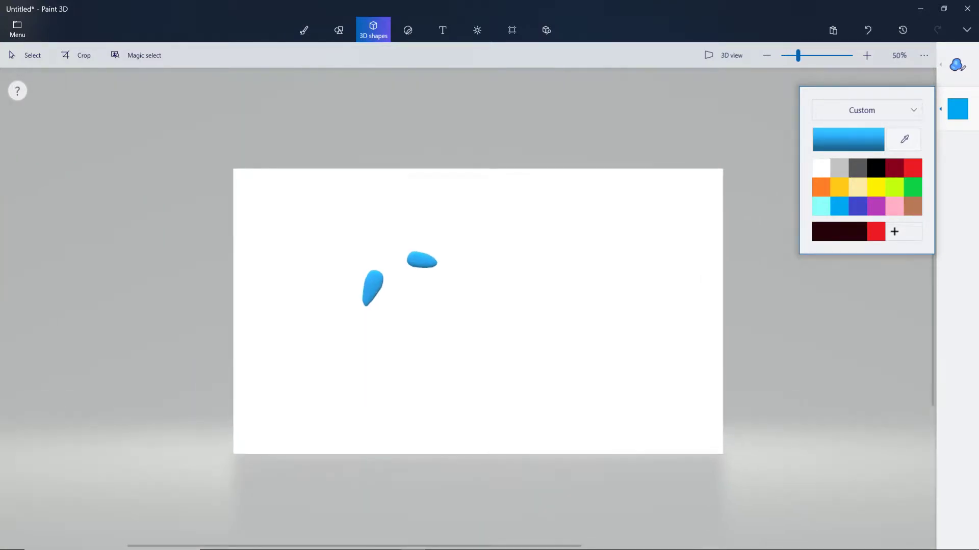
{"action": "left_click", "coordinate": [876, 167]}
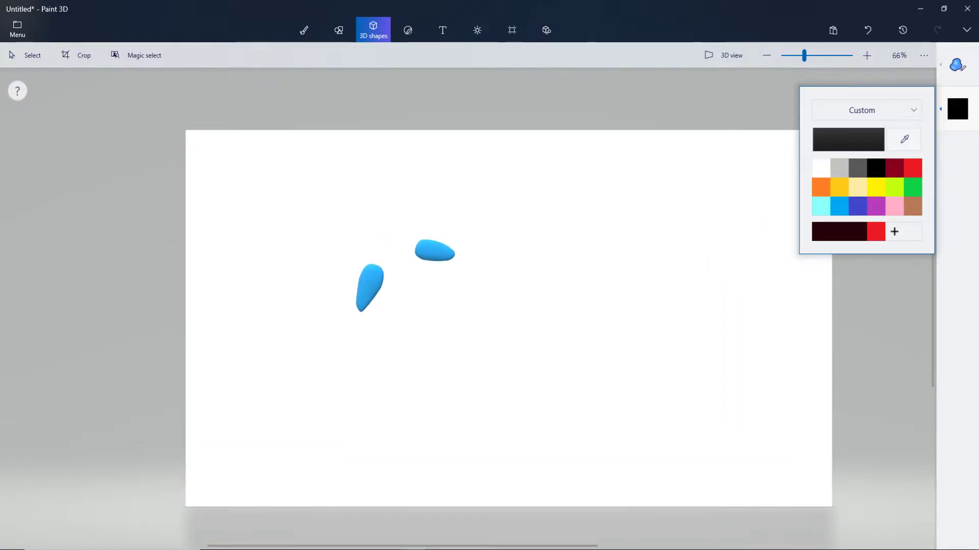
{"action": "left_click_drag", "start_coordinate": [377, 257], "coordinate": [387, 298]}
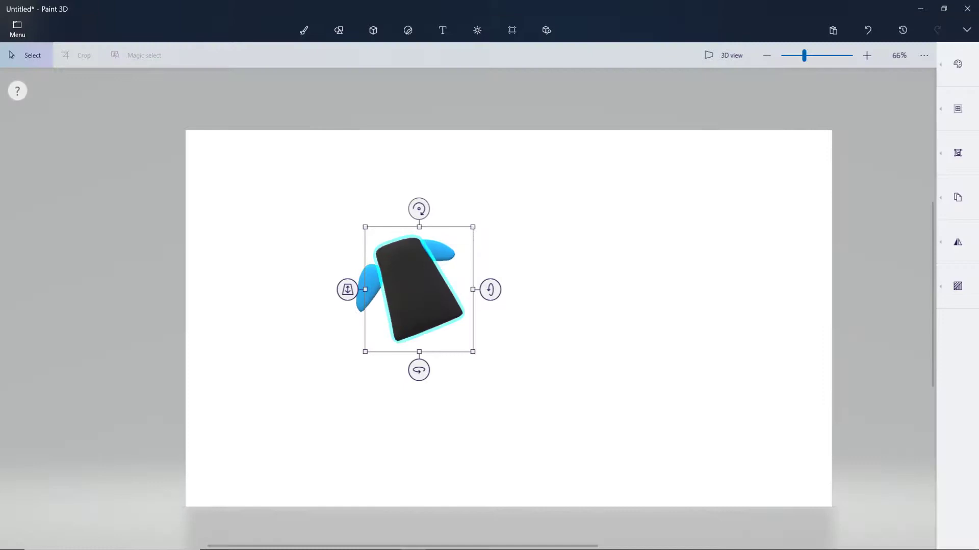
Reposition and turn the black torso and the two blue sleeves so the sleeves join its upper corners.
{"action": "left_click_drag", "start_coordinate": [363, 284], "coordinate": [404, 289]}
{"action": "left_click", "coordinate": [442, 249]}
{"action": "left_click", "coordinate": [442, 252]}
{"action": "mouse_move", "coordinate": [383, 250]}
{"action": "left_mouse_down"}
{"action": "mouse_move", "coordinate": [404, 275]}
{"action": "mouse_move", "coordinate": [384, 261]}
{"action": "mouse_move", "coordinate": [383, 240]}
{"action": "left_mouse_up"}
{"action": "left_click_drag", "start_coordinate": [442, 260], "coordinate": [442, 260]}
{"action": "left_click", "coordinate": [442, 261]}
{"action": "left_click", "coordinate": [368, 277]}
{"action": "left_click_drag", "start_coordinate": [368, 278], "coordinate": [370, 271]}
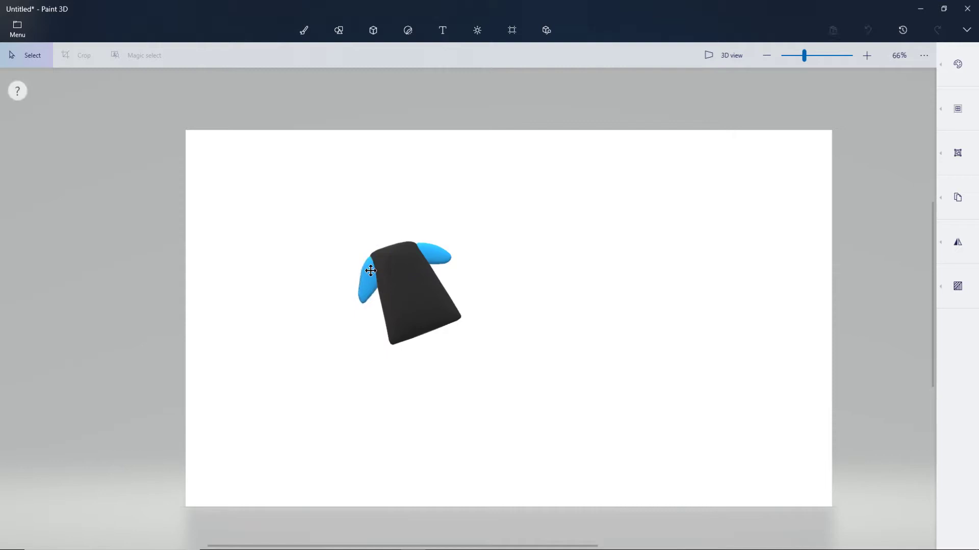
{"action": "left_click_drag", "start_coordinate": [372, 227], "coordinate": [374, 231]}
{"action": "left_click_drag", "start_coordinate": [366, 270], "coordinate": [368, 268]}
{"action": "left_click", "coordinate": [521, 237]}
{"action": "scroll", "coordinate": [428, 244], "scroll_direction": "down", "scroll_amount": 1}
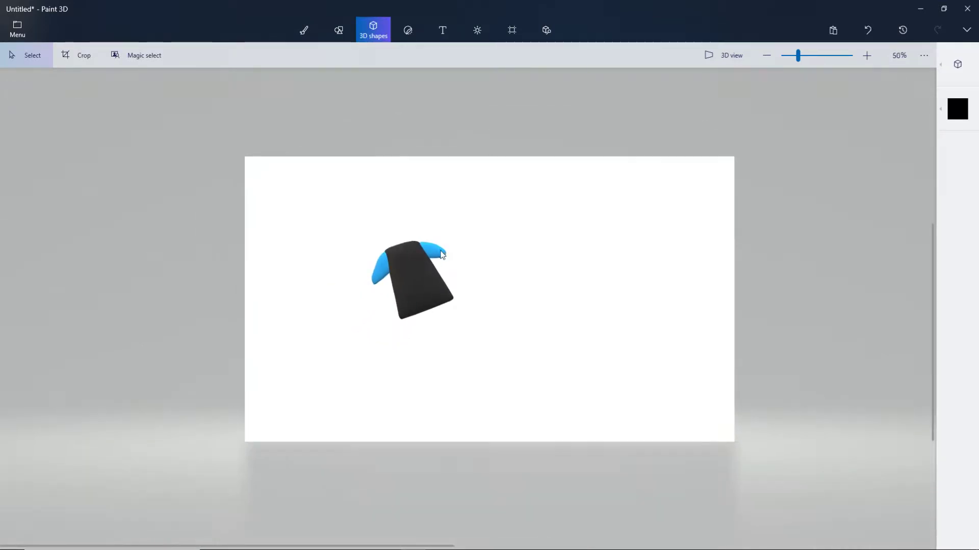
Draw a narrow blue soft-edge 3D doodle as a slanted band across the lower part of the black torso.
{"action": "scroll", "coordinate": [363, 251], "scroll_direction": "up", "scroll_amount": 2}
{"action": "left_click", "coordinate": [953, 61]}
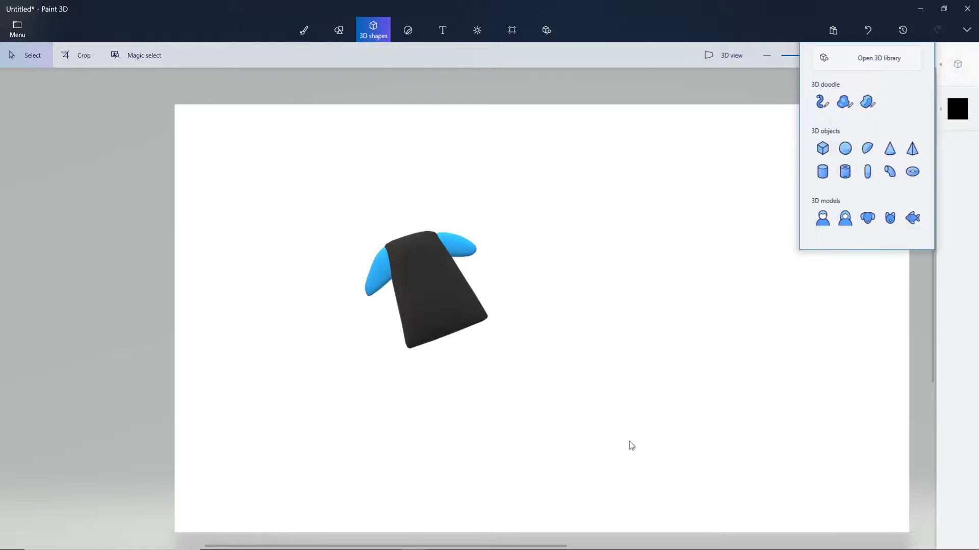
{"action": "left_click", "coordinate": [846, 104]}
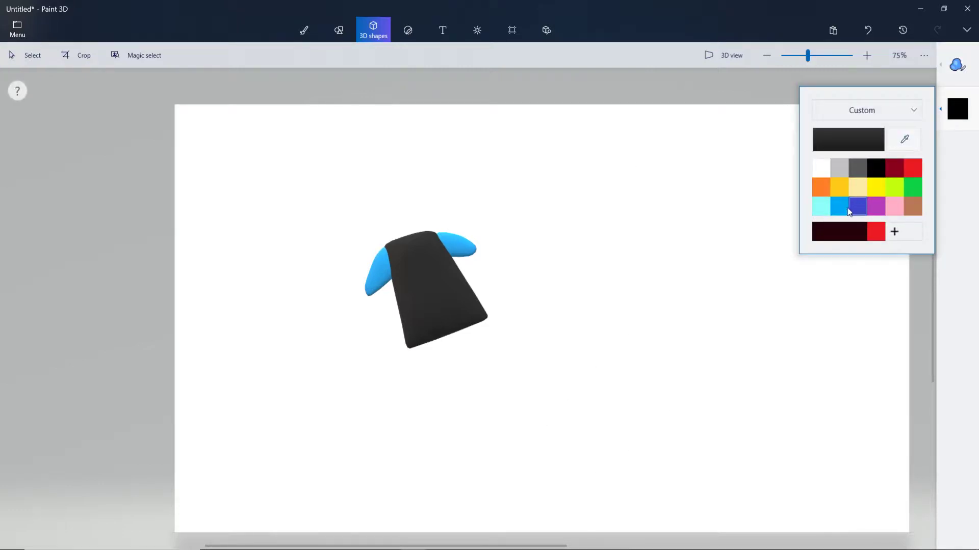
{"action": "left_click", "coordinate": [839, 206]}
{"action": "left_click", "coordinate": [905, 139]}
{"action": "left_click", "coordinate": [469, 255]}
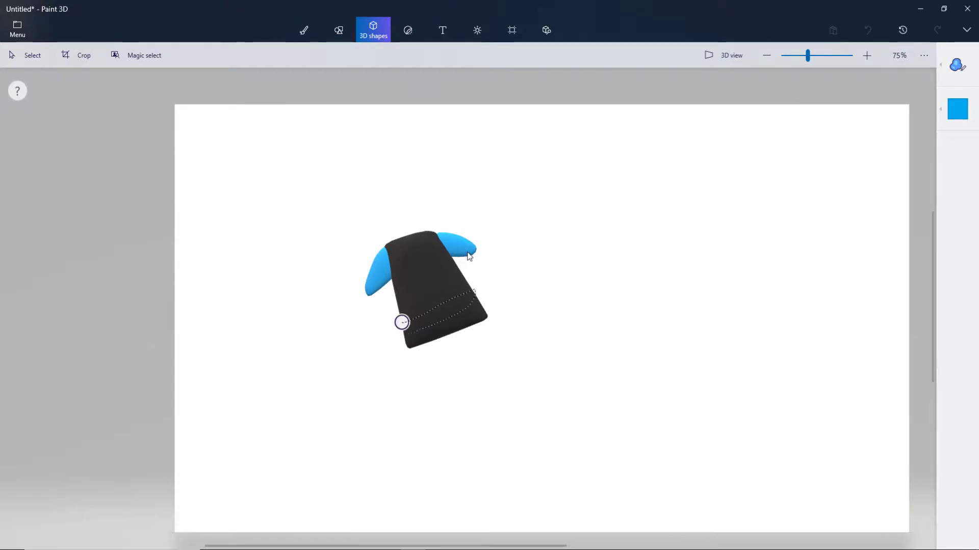
{"action": "left_click_drag", "start_coordinate": [370, 312], "coordinate": [392, 358]}
{"action": "left_click", "coordinate": [456, 303]}
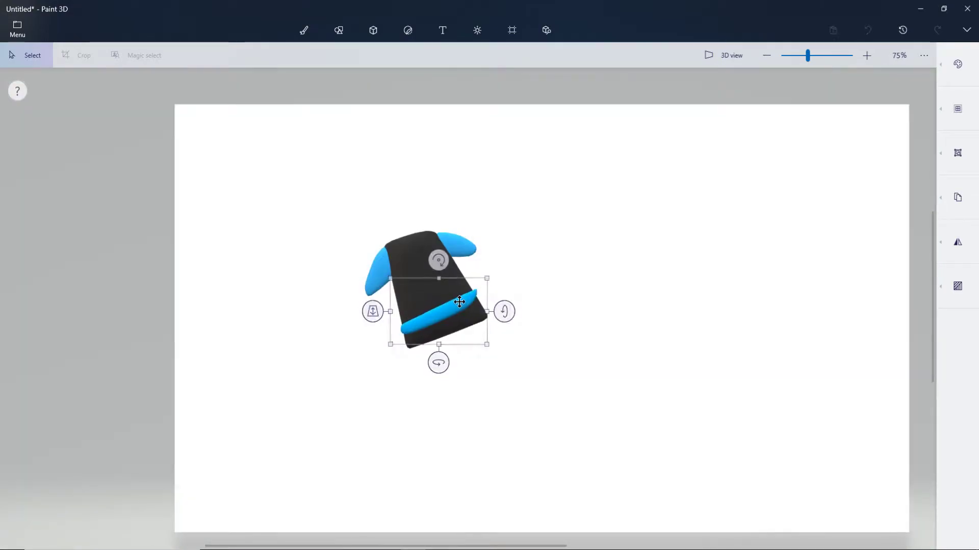
Duplicate the blue band and arrange the two bands parallel across the lower torso.
{"action": "left_click_drag", "start_coordinate": [481, 297], "coordinate": [475, 279]}
{"action": "key", "text": "ctrl+v"}
{"action": "left_click_drag", "start_coordinate": [370, 311], "coordinate": [392, 382]}
{"action": "left_click_drag", "start_coordinate": [446, 299], "coordinate": [440, 314]}
{"action": "mouse_move", "coordinate": [427, 279]}
{"action": "left_mouse_down"}
{"action": "mouse_move", "coordinate": [440, 286]}
{"action": "mouse_move", "coordinate": [437, 277]}
{"action": "mouse_move", "coordinate": [430, 285]}
{"action": "mouse_move", "coordinate": [430, 255]}
{"action": "mouse_move", "coordinate": [419, 272]}
{"action": "left_mouse_up"}
{"action": "left_click", "coordinate": [492, 304]}
{"action": "left_click", "coordinate": [458, 311]}
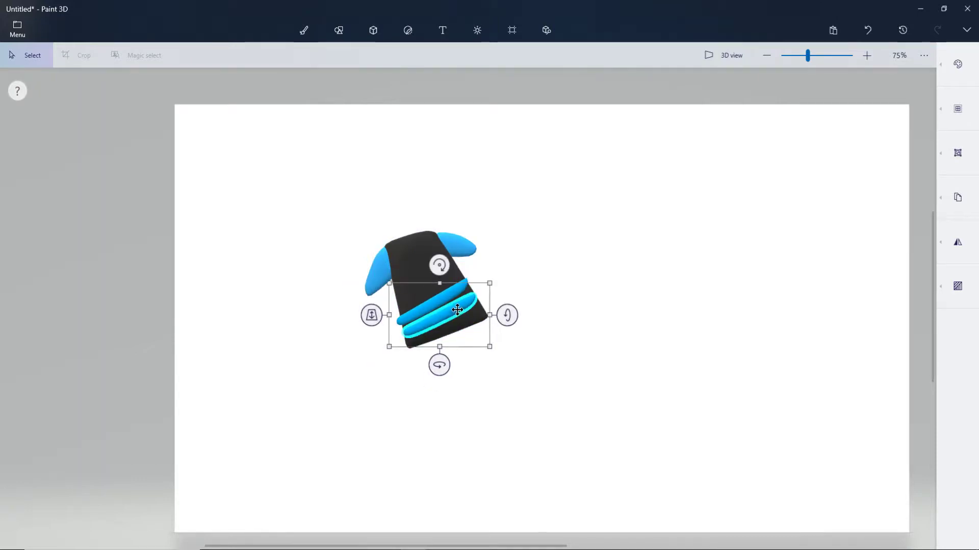
Adjust the lowest band's position and tilt, and place a third blue band above the other two.
{"action": "left_click_drag", "start_coordinate": [457, 312], "coordinate": [461, 323]}
{"action": "mouse_move", "coordinate": [438, 276]}
{"action": "left_mouse_down"}
{"action": "mouse_move", "coordinate": [452, 278]}
{"action": "mouse_move", "coordinate": [444, 281]}
{"action": "left_mouse_up"}
{"action": "left_click_drag", "start_coordinate": [448, 317], "coordinate": [429, 276]}
{"action": "left_click_drag", "start_coordinate": [423, 241], "coordinate": [413, 244]}
{"action": "left_click", "coordinate": [561, 259]}
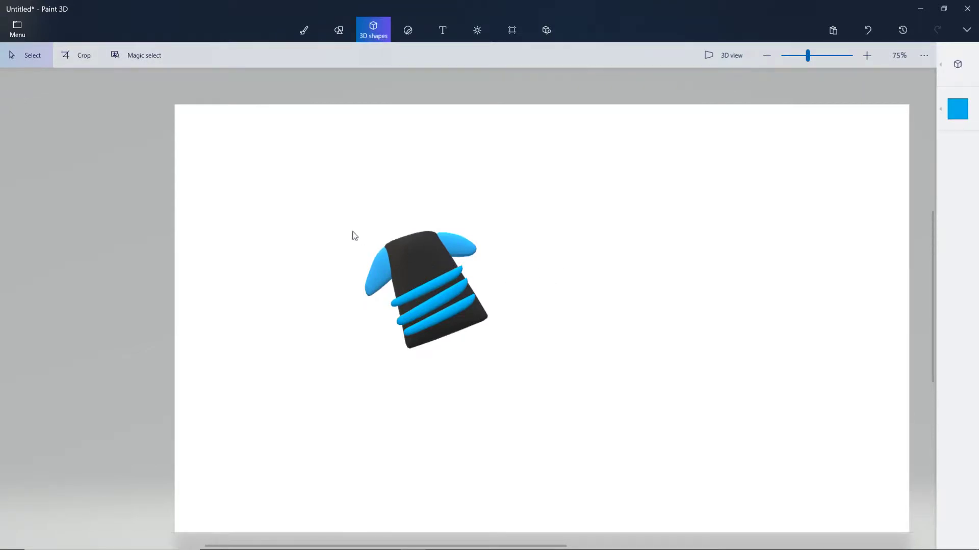
Group the black torso with its sleeves and three blue bands, and move the group toward the canvas centre.
{"action": "left_click", "coordinate": [371, 249]}
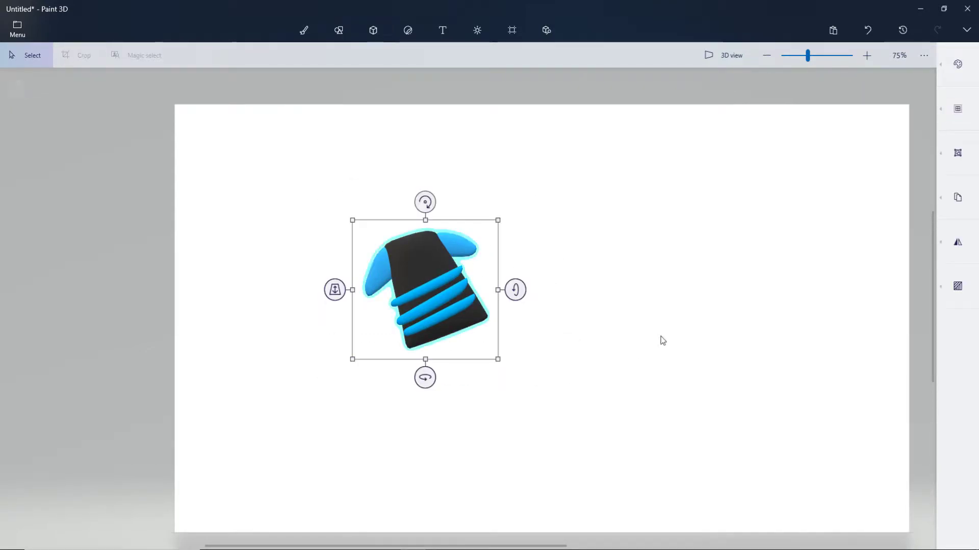
{"action": "left_click", "coordinate": [951, 100]}
{"action": "mouse_move", "coordinate": [958, 152]}
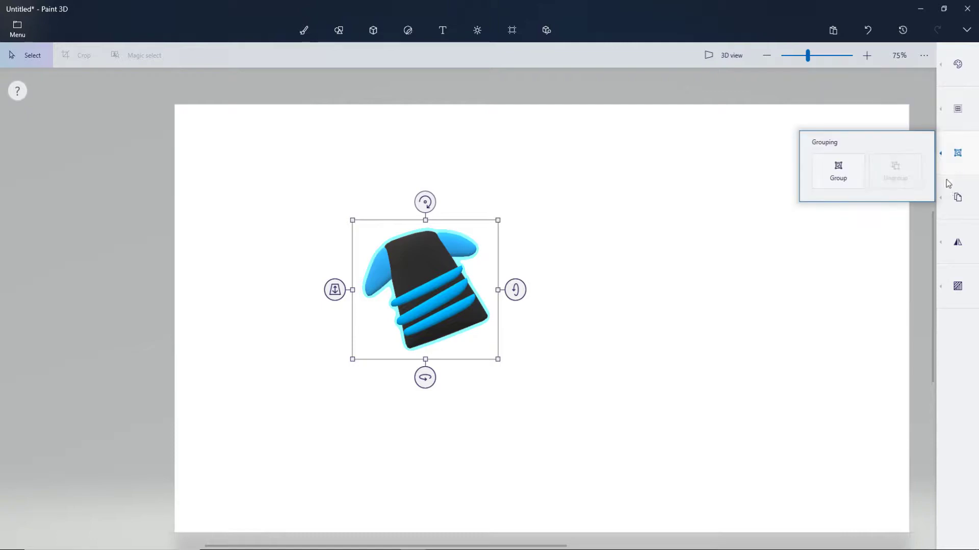
{"action": "left_click_drag", "start_coordinate": [455, 302], "coordinate": [533, 347]}
Switch to VEGAS Pro and examine the flaming figure in the first seconds of the Fire Force opening.
{"action": "key", "text": "alt+Tab"}
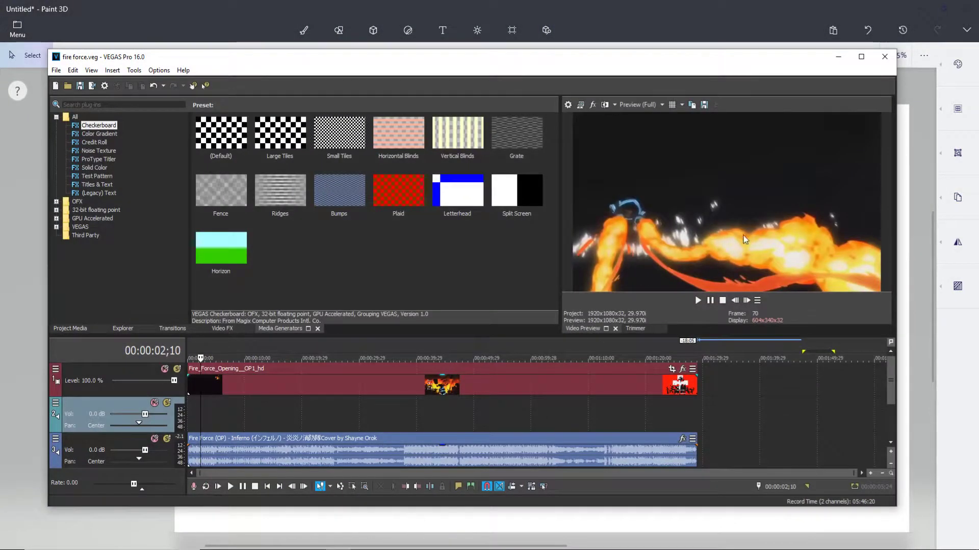
{"action": "left_click", "coordinate": [697, 300]}
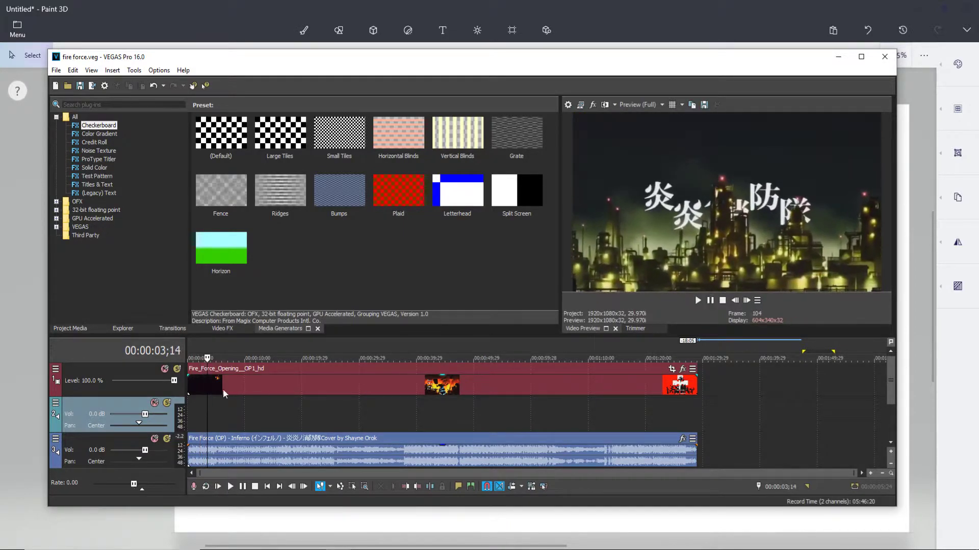
{"action": "left_click", "coordinate": [199, 405]}
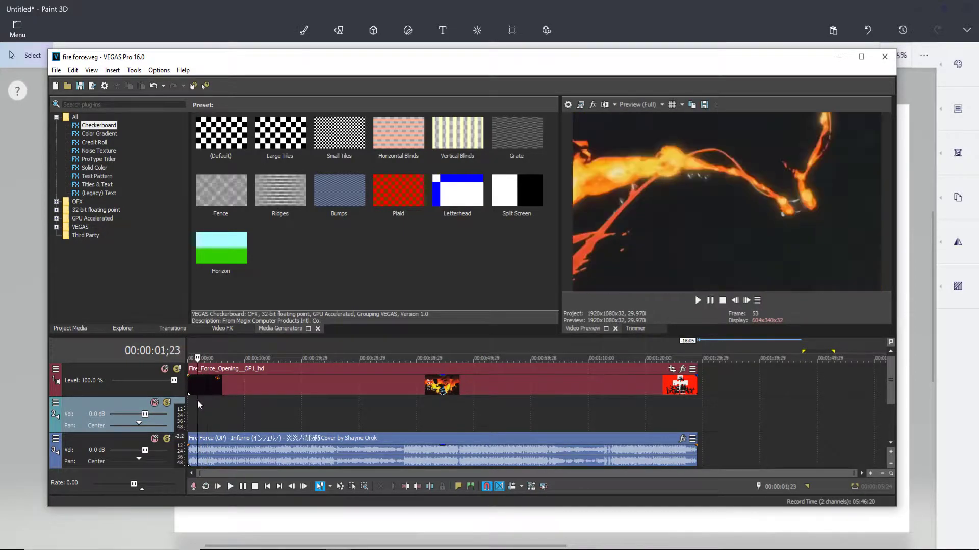
{"action": "left_click", "coordinate": [712, 302]}
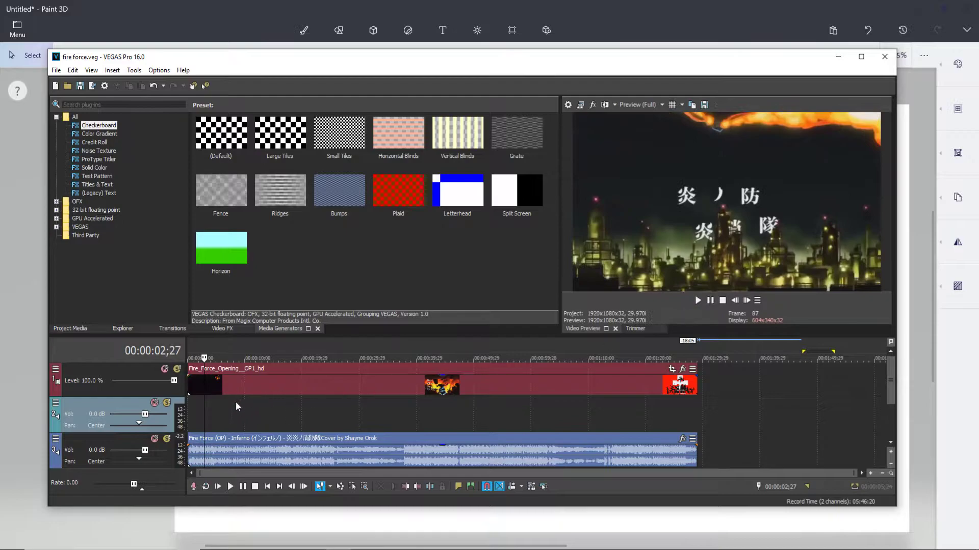
{"action": "left_click", "coordinate": [194, 390]}
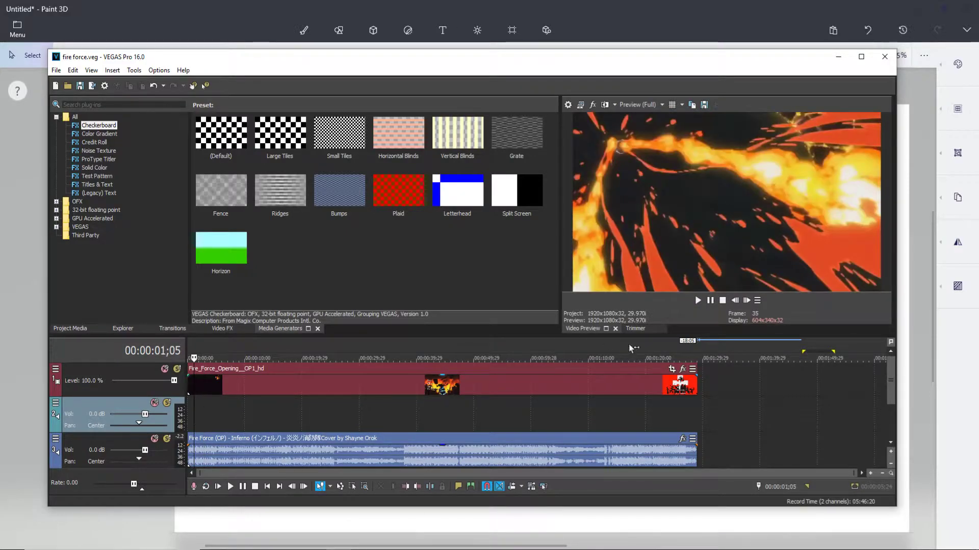
{"action": "left_click", "coordinate": [190, 405]}
{"action": "left_click", "coordinate": [711, 302]}
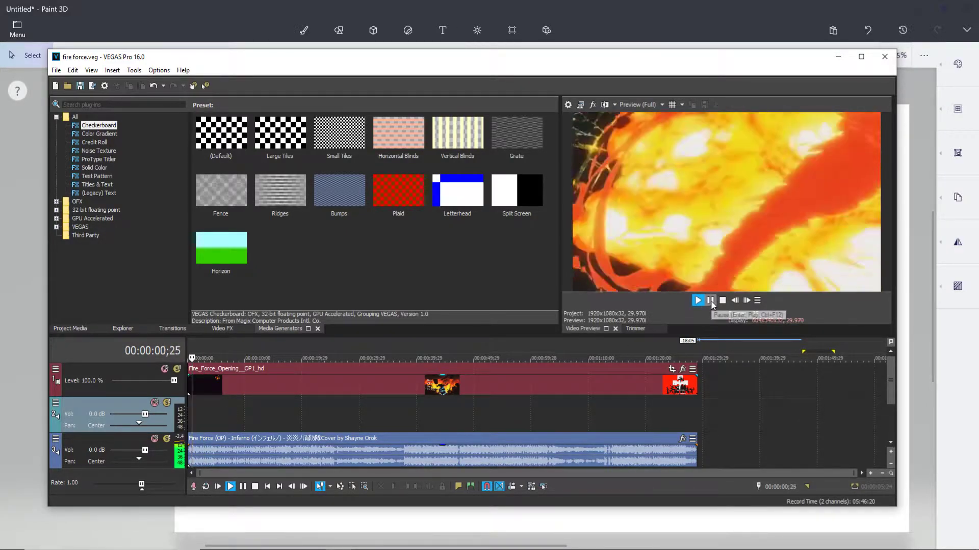
{"action": "left_click", "coordinate": [712, 302]}
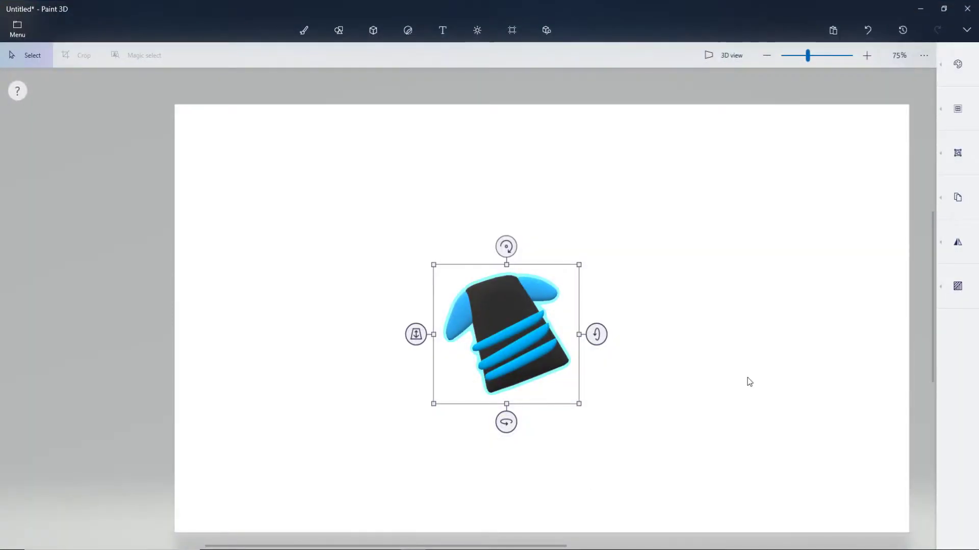
Back in Paint 3D, move the grouped torso higher on the canvas to leave room below it.
{"action": "left_click", "coordinate": [750, 382]}
{"action": "left_click", "coordinate": [535, 334]}
{"action": "left_click_drag", "start_coordinate": [535, 334], "coordinate": [539, 269]}
Draw a short black soft-edge 3D doodle as a leg below the torso's lower edge.
{"action": "left_click", "coordinate": [927, 89]}
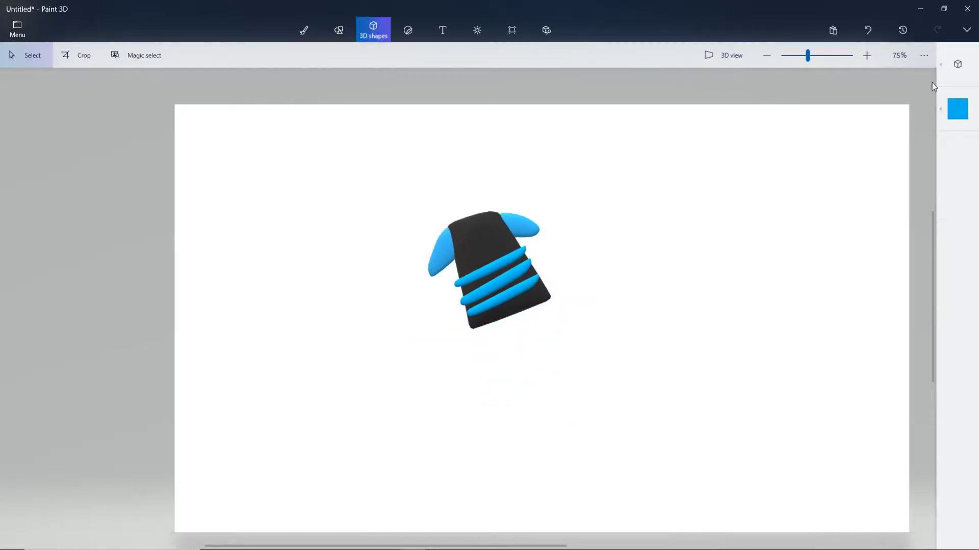
{"action": "left_click", "coordinate": [846, 104]}
{"action": "left_click", "coordinate": [877, 170]}
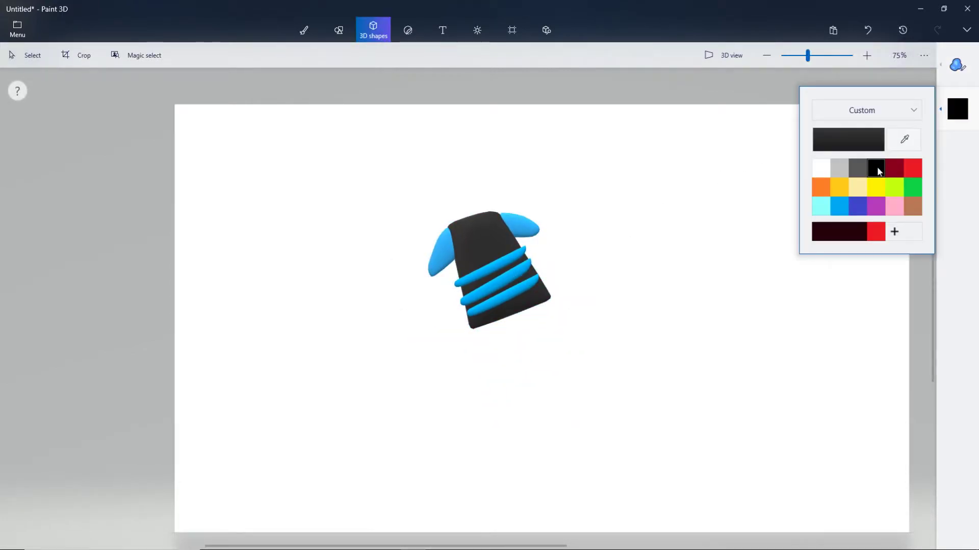
{"action": "mouse_move", "coordinate": [484, 317]}
{"action": "left_mouse_down"}
{"action": "mouse_move", "coordinate": [493, 360]}
{"action": "mouse_move", "coordinate": [506, 326]}
{"action": "mouse_move", "coordinate": [444, 268]}
{"action": "mouse_move", "coordinate": [445, 230]}
{"action": "left_mouse_up"}
{"action": "left_click", "coordinate": [877, 167]}
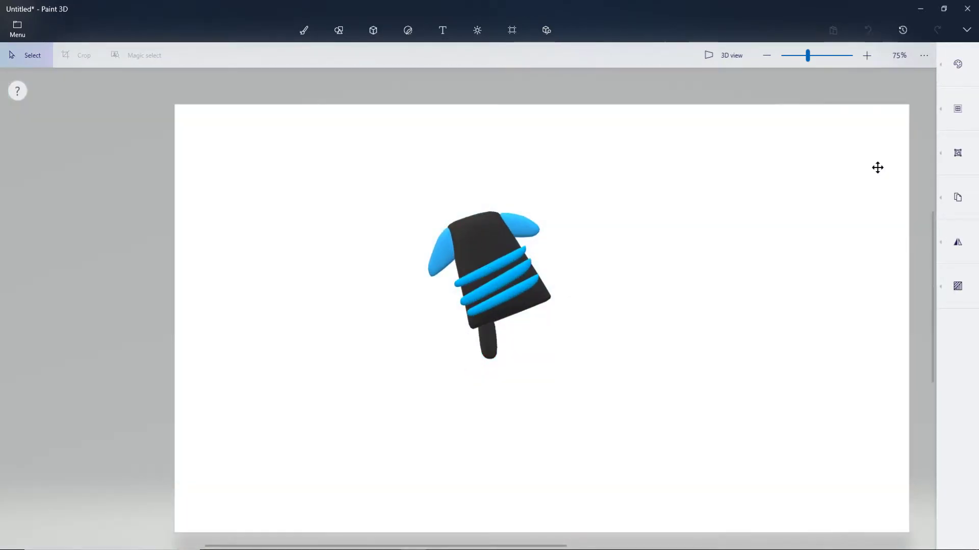
Place a second, wider black leg beside the first, tilted outward under the torso's lower right corner.
{"action": "left_click_drag", "start_coordinate": [518, 335], "coordinate": [525, 335]}
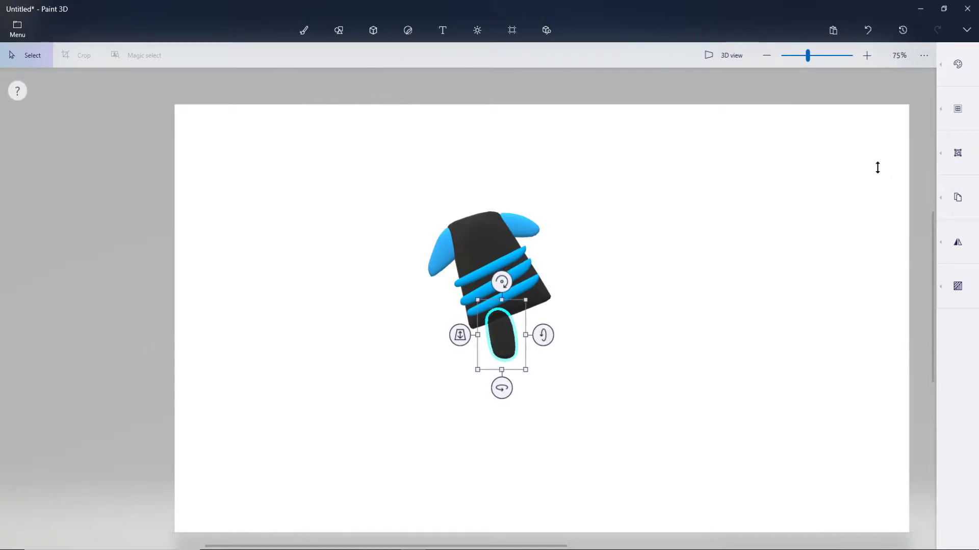
{"action": "left_click", "coordinate": [495, 331]}
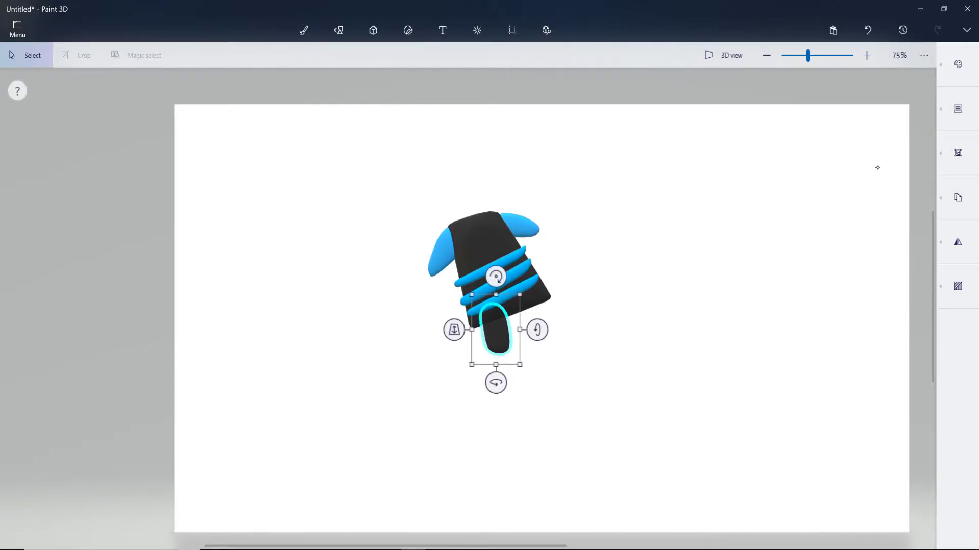
{"action": "left_click_drag", "start_coordinate": [498, 326], "coordinate": [531, 317]}
{"action": "left_click_drag", "start_coordinate": [528, 266], "coordinate": [502, 274]}
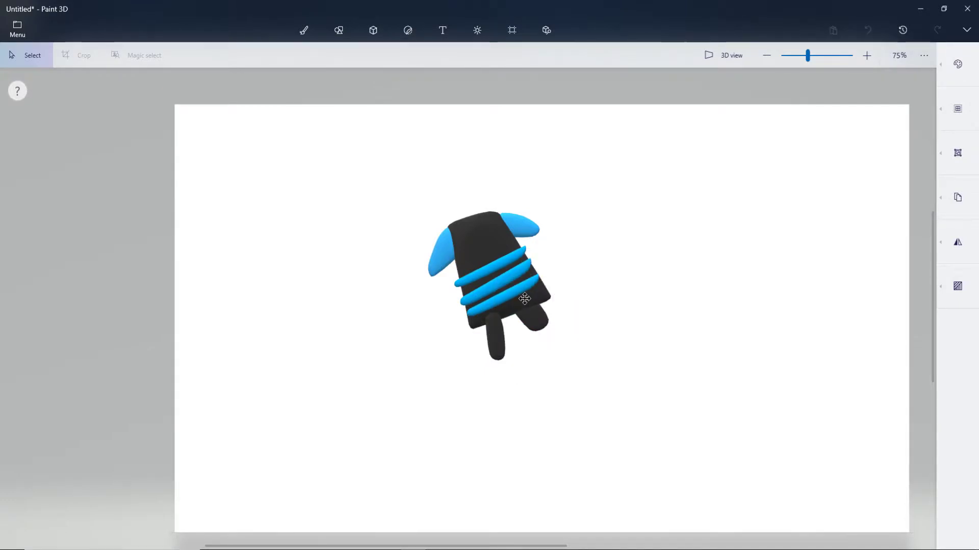
Widen the first black leg and fit it under the torso's lower left corner.
{"action": "key", "text": "Escape"}
{"action": "left_click", "coordinate": [493, 339]}
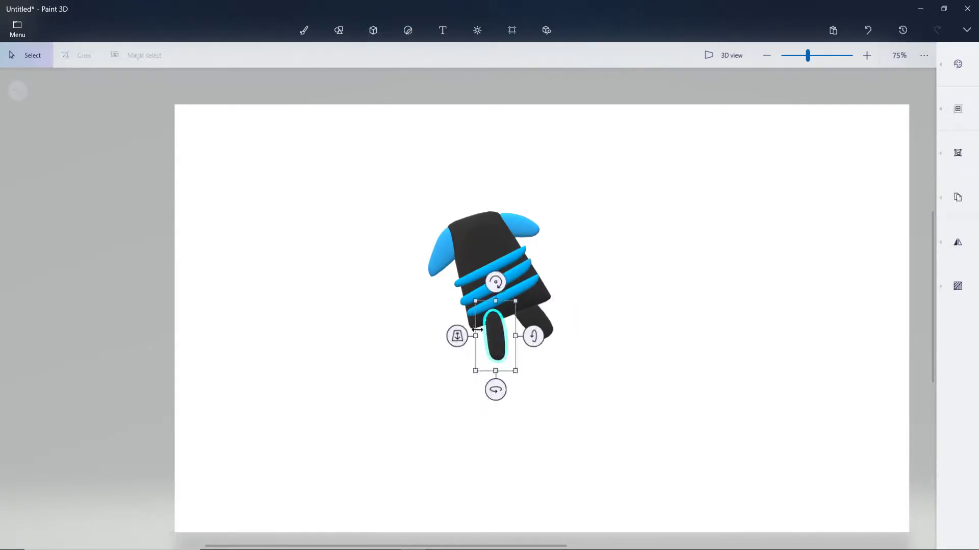
{"action": "left_click_drag", "start_coordinate": [452, 336], "coordinate": [468, 266]}
{"action": "left_click_drag", "start_coordinate": [515, 335], "coordinate": [502, 333]}
{"action": "key", "text": "Escape"}
Group the torso, sleeves, bands and both legs, and move the figure lower on the canvas.
{"action": "left_click_drag", "start_coordinate": [412, 179], "coordinate": [508, 324]}
{"action": "left_click", "coordinate": [957, 153]}
{"action": "left_click", "coordinate": [860, 179]}
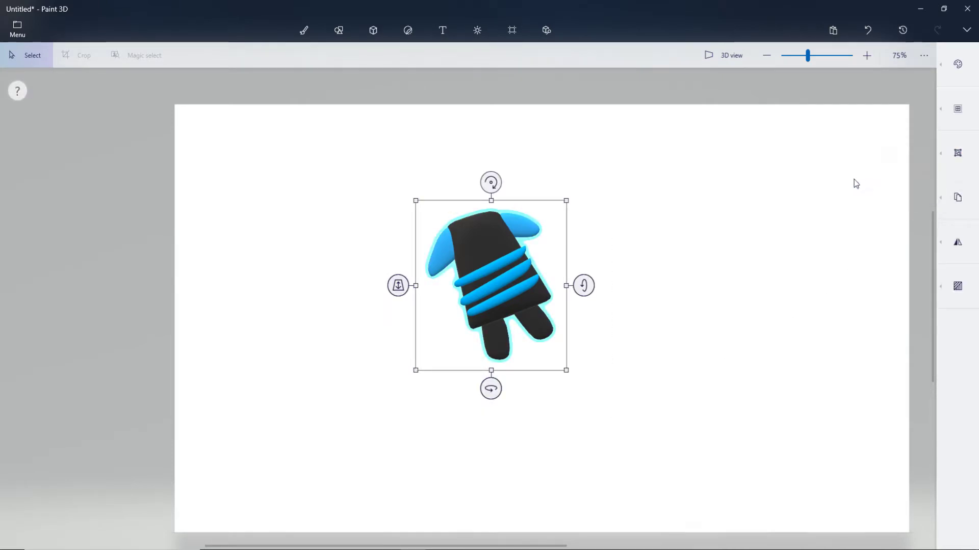
{"action": "mouse_move", "coordinate": [507, 213]}
{"action": "left_mouse_down"}
{"action": "mouse_move", "coordinate": [554, 229]}
{"action": "mouse_move", "coordinate": [459, 218]}
{"action": "mouse_move", "coordinate": [504, 208]}
{"action": "left_mouse_up"}
{"action": "left_click_drag", "start_coordinate": [504, 299], "coordinate": [558, 303]}
{"action": "left_click_drag", "start_coordinate": [530, 338], "coordinate": [484, 351]}
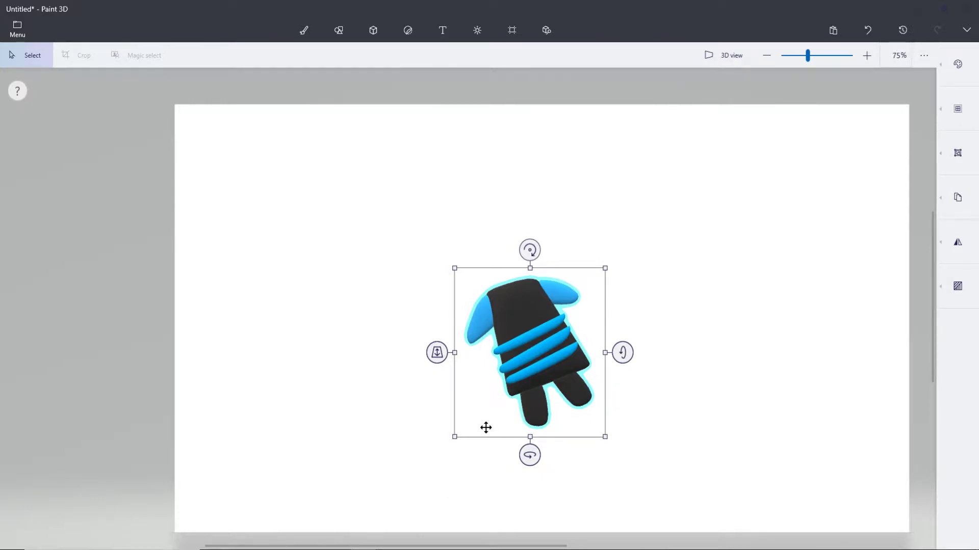
{"action": "mouse_move", "coordinate": [496, 395]}
{"action": "left_mouse_down"}
{"action": "mouse_move", "coordinate": [491, 402]}
{"action": "mouse_move", "coordinate": [474, 385]}
{"action": "mouse_move", "coordinate": [395, 385]}
{"action": "mouse_move", "coordinate": [508, 400]}
{"action": "left_mouse_up"}
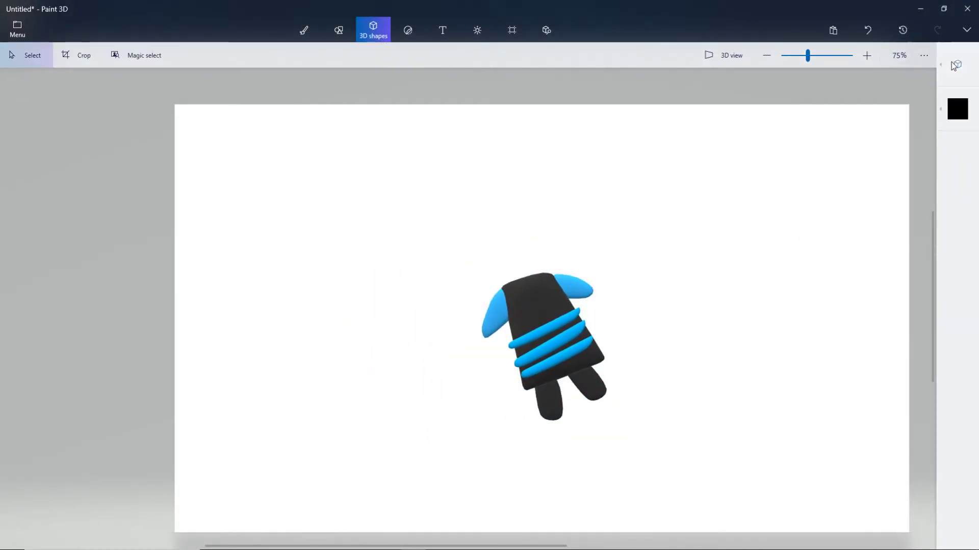
Draw a black soft-edge 3D doodle shaped like a small hood above the torso.
{"action": "left_click", "coordinate": [957, 64]}
{"action": "left_click", "coordinate": [845, 102]}
{"action": "left_click", "coordinate": [957, 109]}
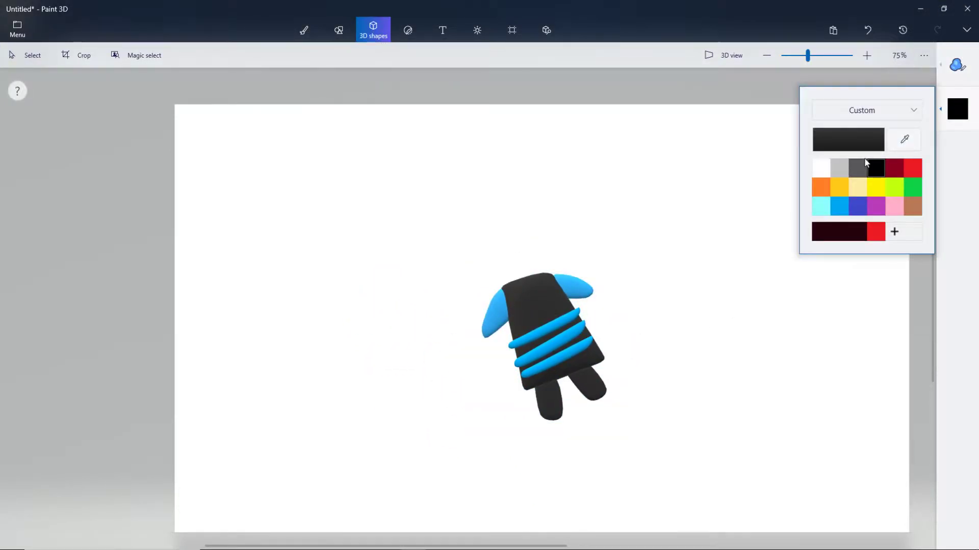
{"action": "left_click", "coordinate": [866, 163]}
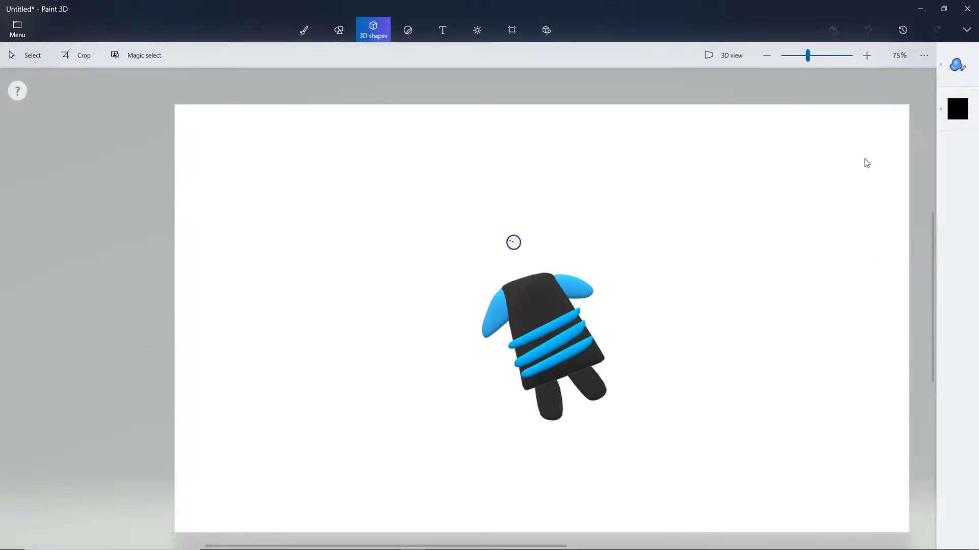
{"action": "mouse_move", "coordinate": [499, 257]}
{"action": "left_mouse_down"}
{"action": "mouse_move", "coordinate": [497, 268]}
{"action": "mouse_move", "coordinate": [514, 269]}
{"action": "mouse_move", "coordinate": [544, 259]}
{"action": "mouse_move", "coordinate": [513, 242]}
{"action": "left_mouse_up"}
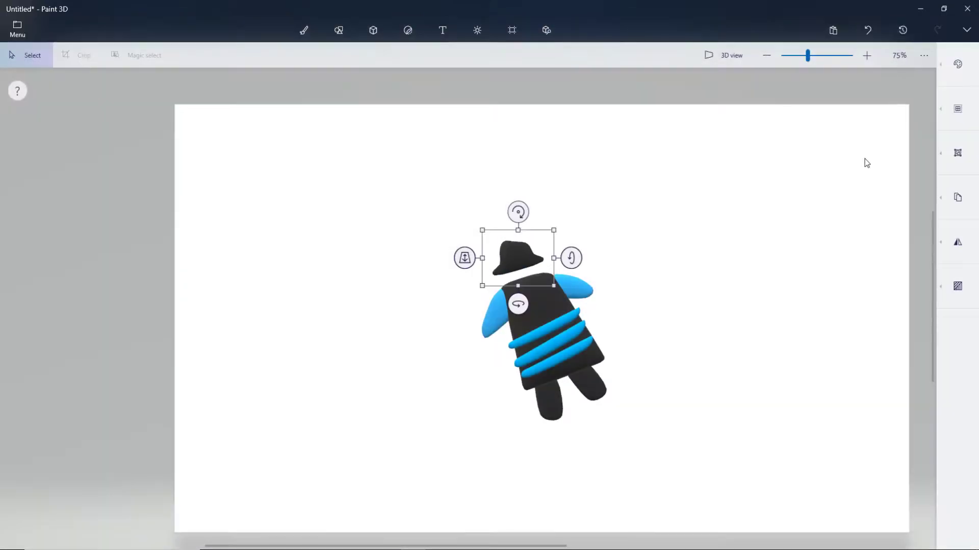
Enlarge and reposition the black hood so its flared base sits on the torso's upper edge.
{"action": "left_click", "coordinate": [516, 251]}
{"action": "left_click_drag", "start_coordinate": [518, 257], "coordinate": [519, 277]}
{"action": "left_click_drag", "start_coordinate": [559, 244], "coordinate": [556, 234]}
{"action": "left_click_drag", "start_coordinate": [524, 254], "coordinate": [518, 247]}
{"action": "mouse_move", "coordinate": [522, 290]}
{"action": "left_mouse_down"}
{"action": "mouse_move", "coordinate": [520, 262]}
{"action": "mouse_move", "coordinate": [525, 276]}
{"action": "left_mouse_up"}
{"action": "mouse_move", "coordinate": [520, 239]}
{"action": "left_mouse_down"}
{"action": "mouse_move", "coordinate": [518, 220]}
{"action": "mouse_move", "coordinate": [521, 241]}
{"action": "left_mouse_up"}
{"action": "left_click_drag", "start_coordinate": [519, 199], "coordinate": [509, 199]}
{"action": "left_click_drag", "start_coordinate": [458, 180], "coordinate": [413, 194]}
{"action": "key", "text": "3"}
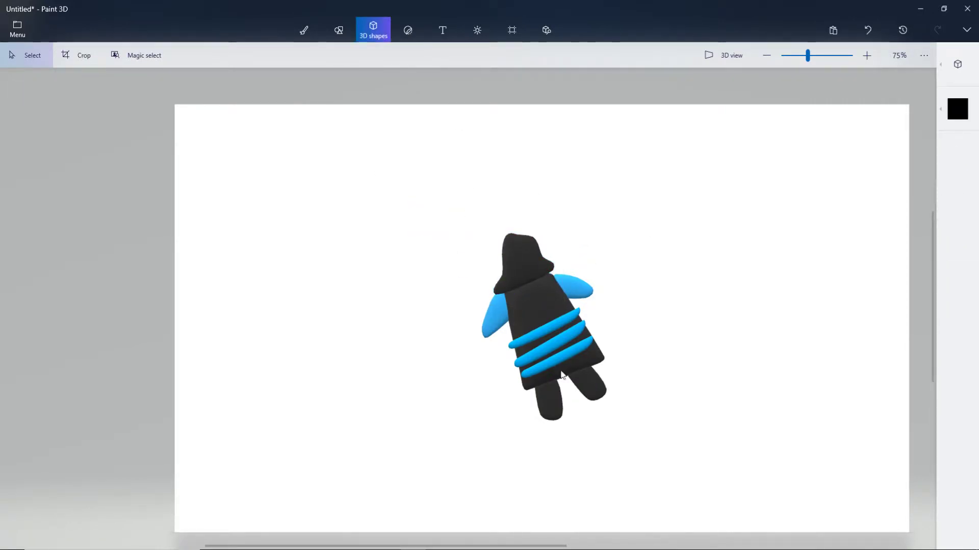
Group the hood with the rest of the figure and move the figure slightly upward.
{"action": "left_click_drag", "start_coordinate": [680, 430], "coordinate": [437, 209]}
{"action": "mouse_move", "coordinate": [968, 156]}
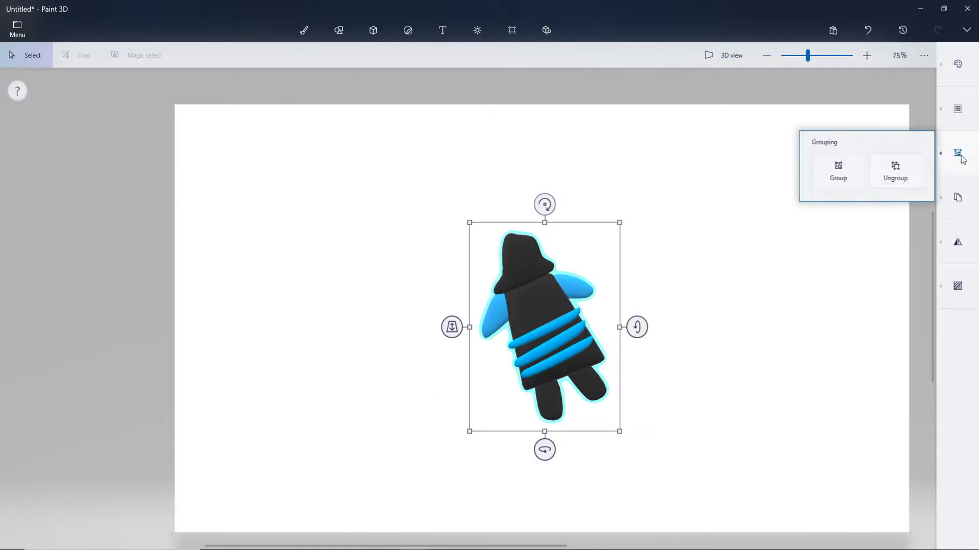
{"action": "left_click", "coordinate": [851, 181]}
{"action": "left_click_drag", "start_coordinate": [585, 354], "coordinate": [514, 317]}
{"action": "left_click_drag", "start_coordinate": [362, 280], "coordinate": [554, 305]}
{"action": "left_click", "coordinate": [507, 412]}
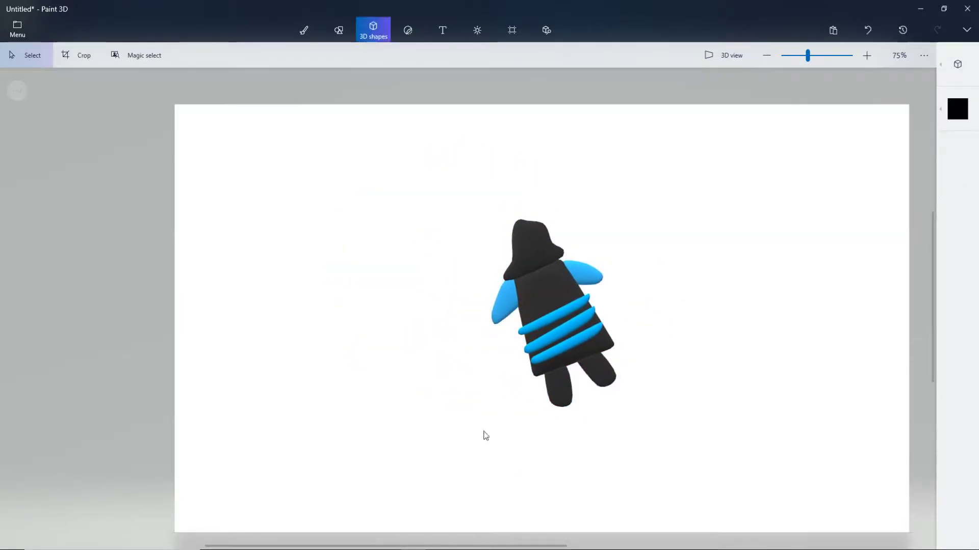
Return to VEGAS Pro and replay the opening's first three seconds to study the flame trails, then minimize it.
{"action": "key", "text": "alt+Tab"}
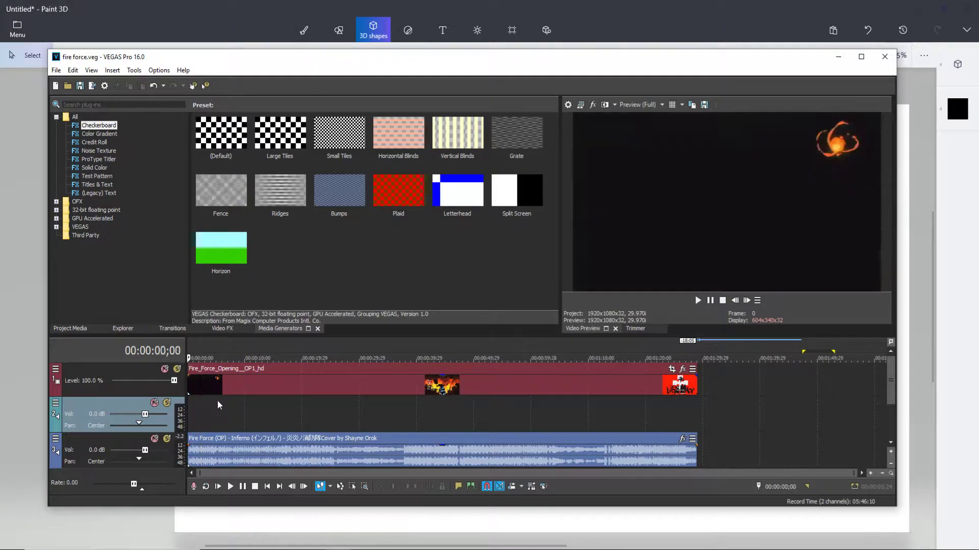
{"action": "left_click", "coordinate": [698, 300]}
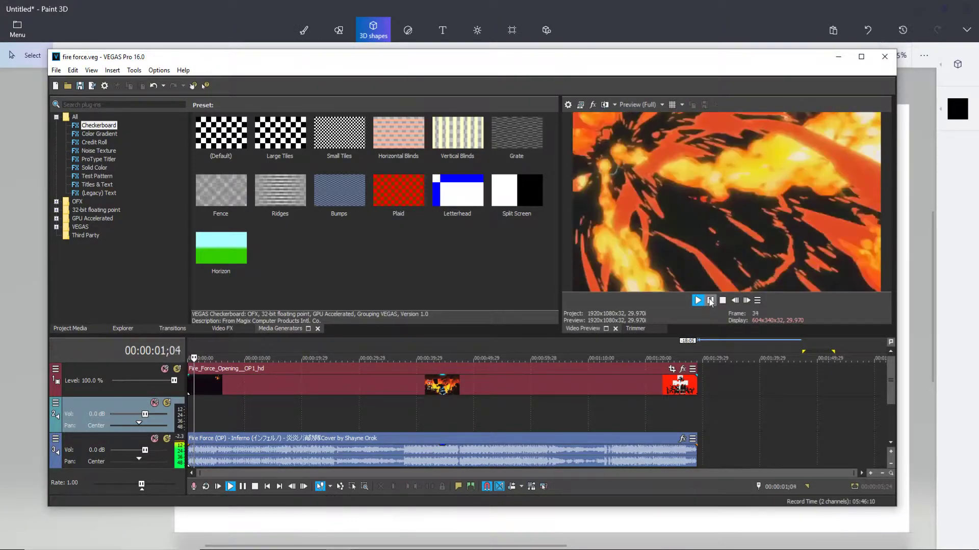
{"action": "left_click", "coordinate": [711, 301]}
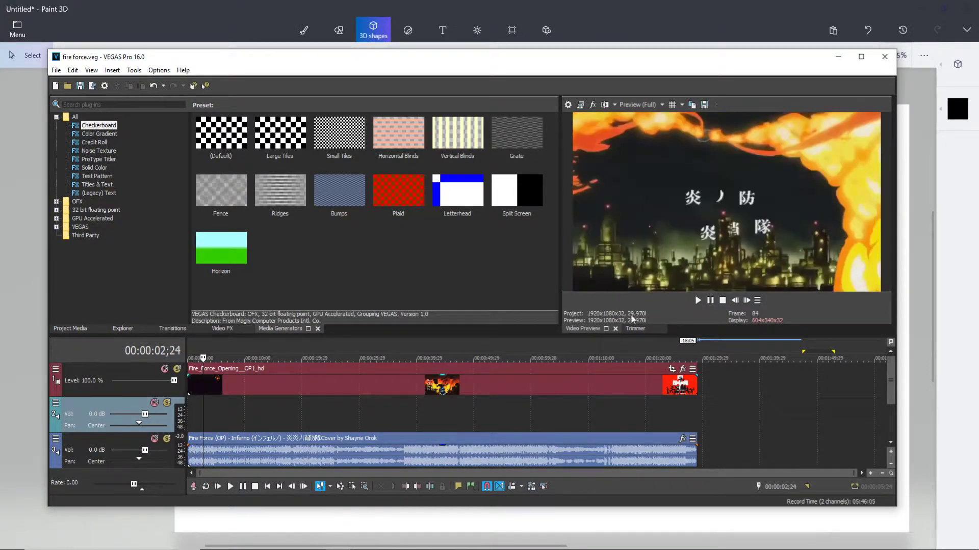
{"action": "left_click", "coordinate": [197, 424]}
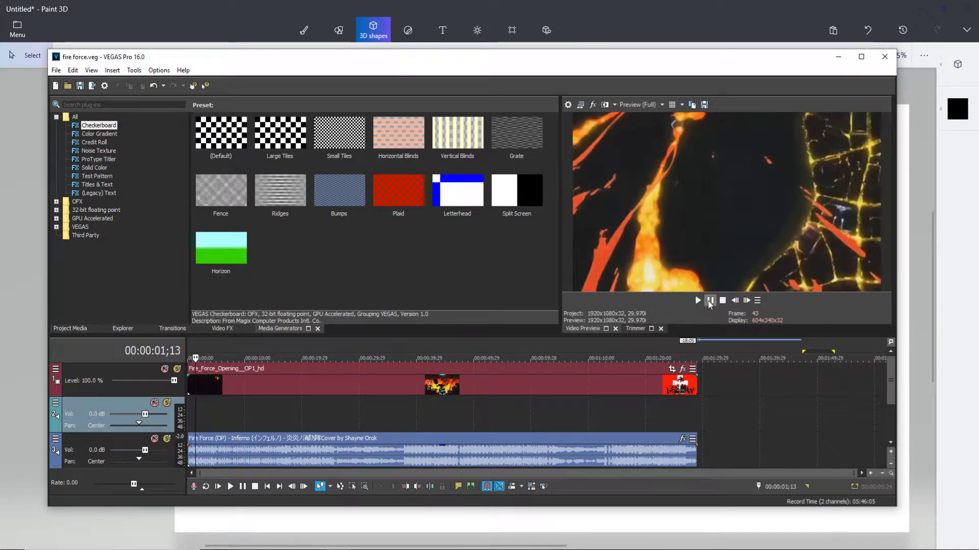
{"action": "left_click", "coordinate": [698, 301]}
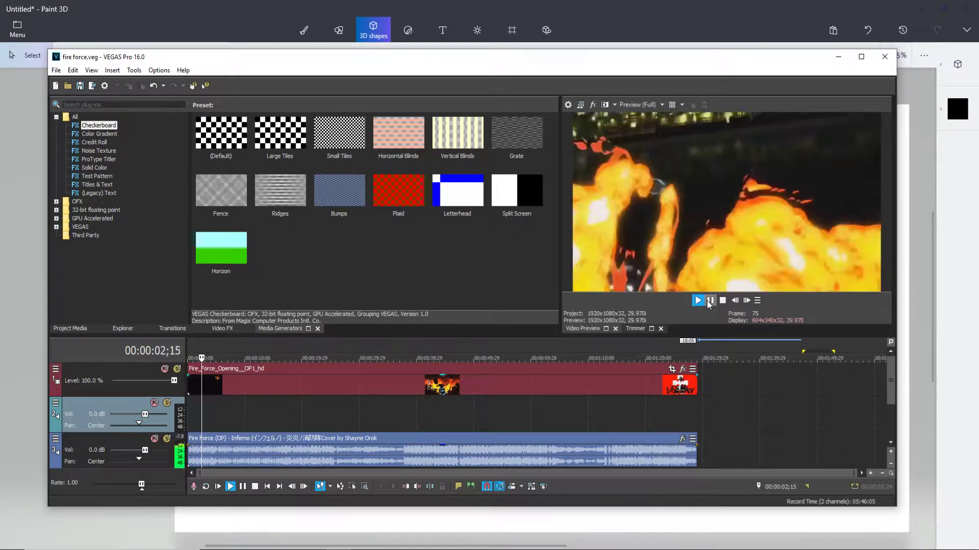
{"action": "left_click", "coordinate": [838, 56]}
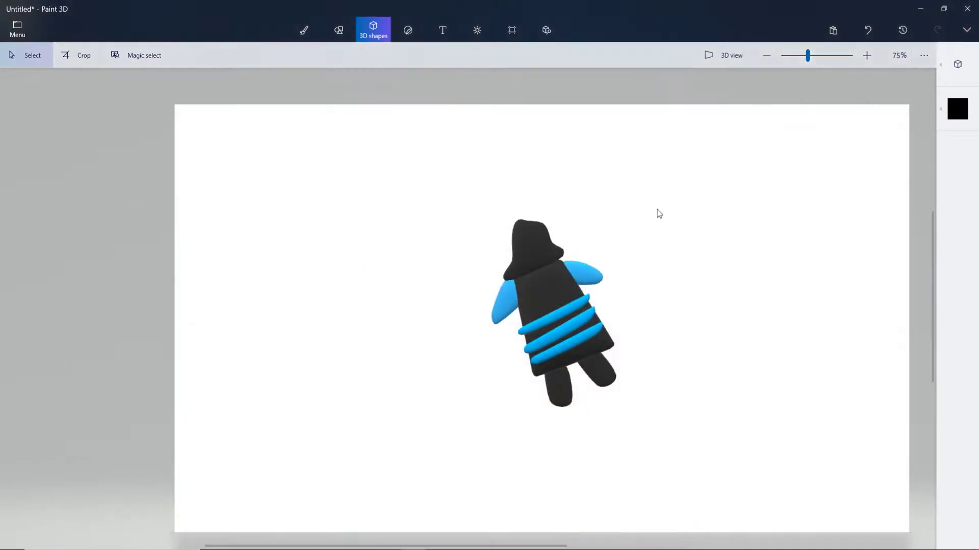
Move the complete hooded figure up and to the left on the canvas, and deselect it.
{"action": "left_click", "coordinate": [554, 290]}
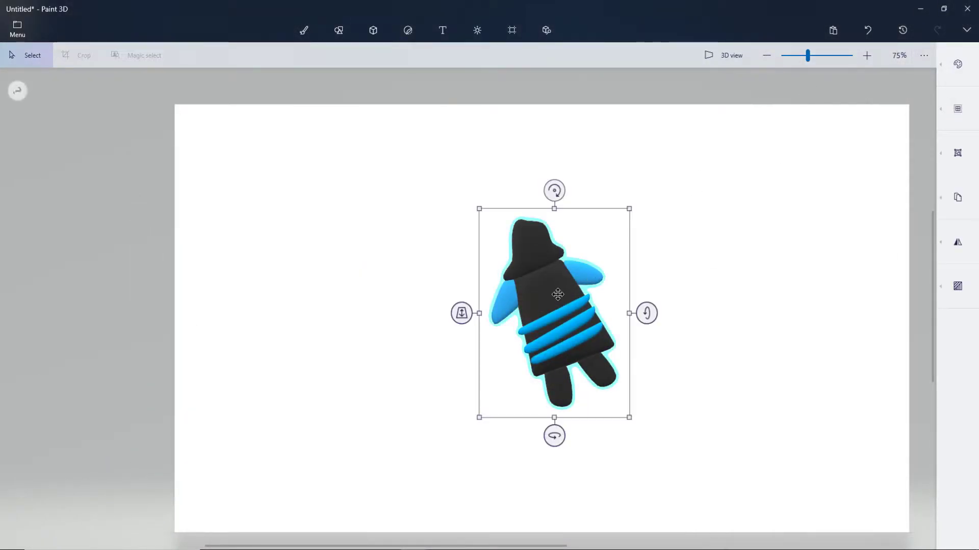
{"action": "left_click_drag", "start_coordinate": [554, 291], "coordinate": [500, 246]}
{"action": "left_click", "coordinate": [848, 174]}
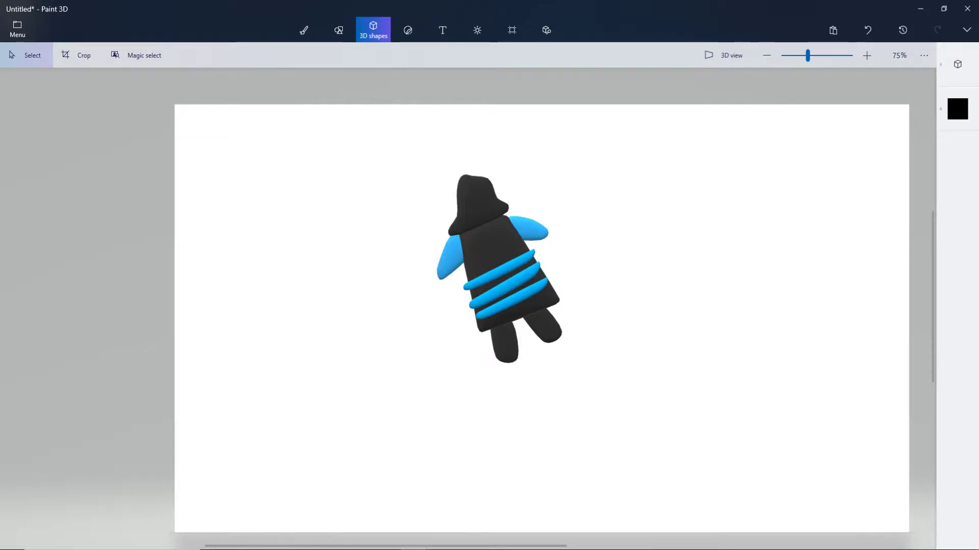
Draw an orange 3D doodle flame tapering down from the figure's left leg, rotate it slightly, and deselect it.
{"action": "left_click", "coordinate": [958, 63]}
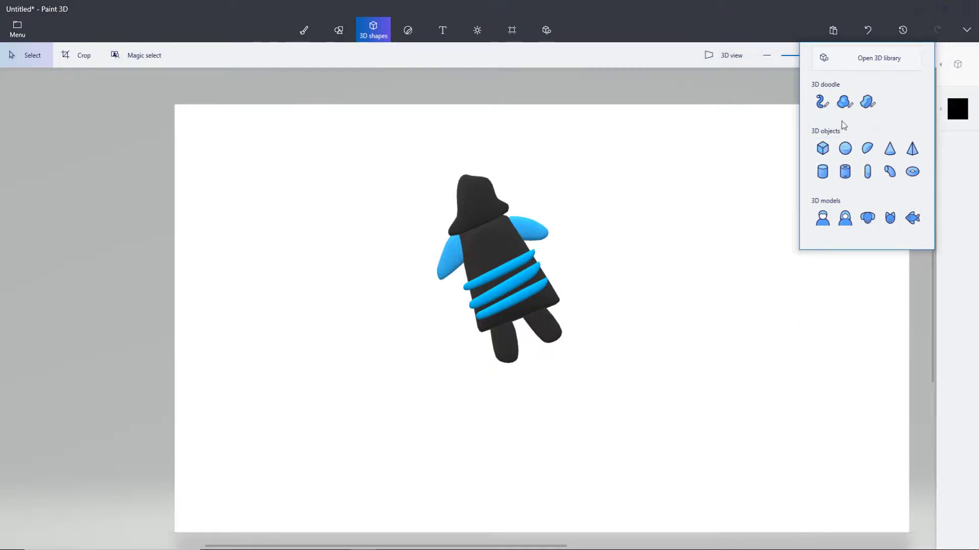
{"action": "left_click", "coordinate": [844, 101]}
{"action": "left_click", "coordinate": [841, 190]}
{"action": "left_click", "coordinate": [819, 192]}
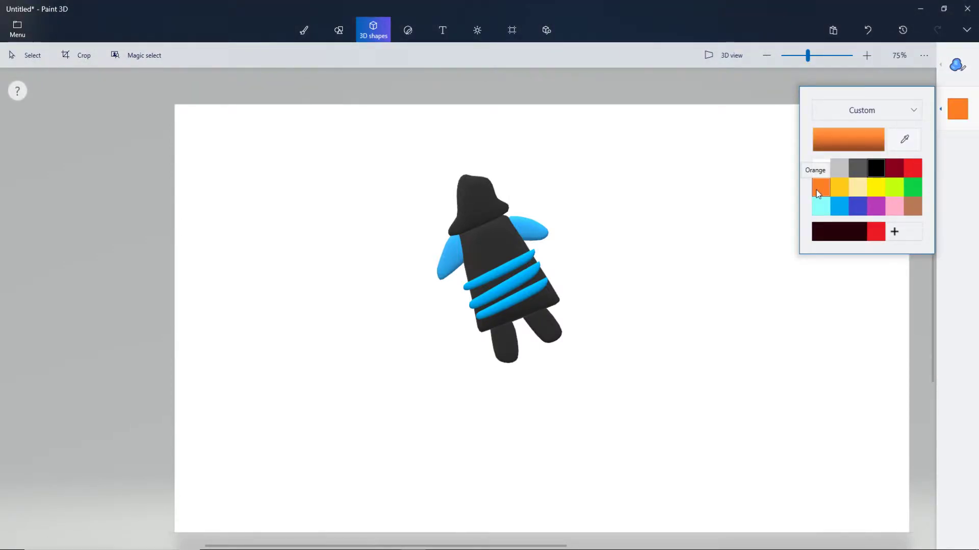
{"action": "key", "text": "Escape"}
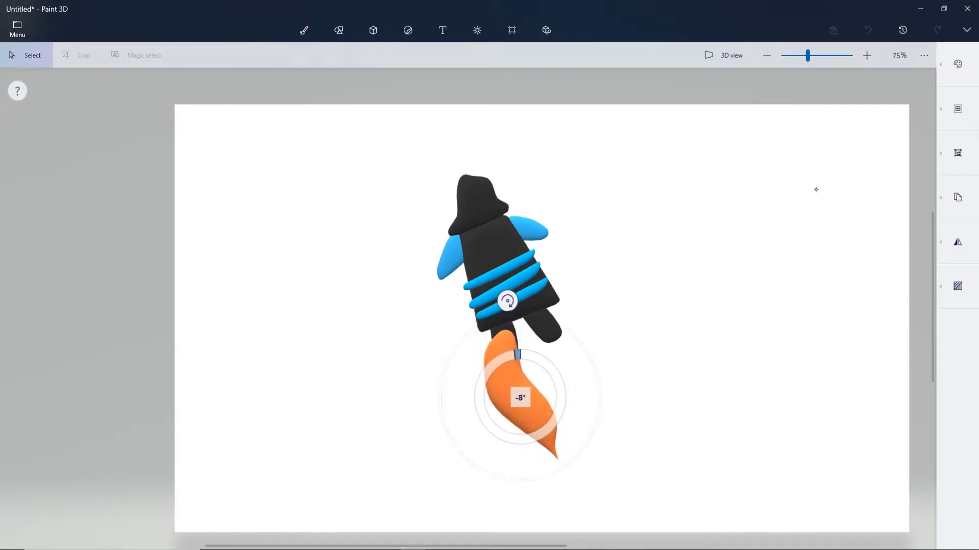
{"action": "left_click", "coordinate": [816, 190]}
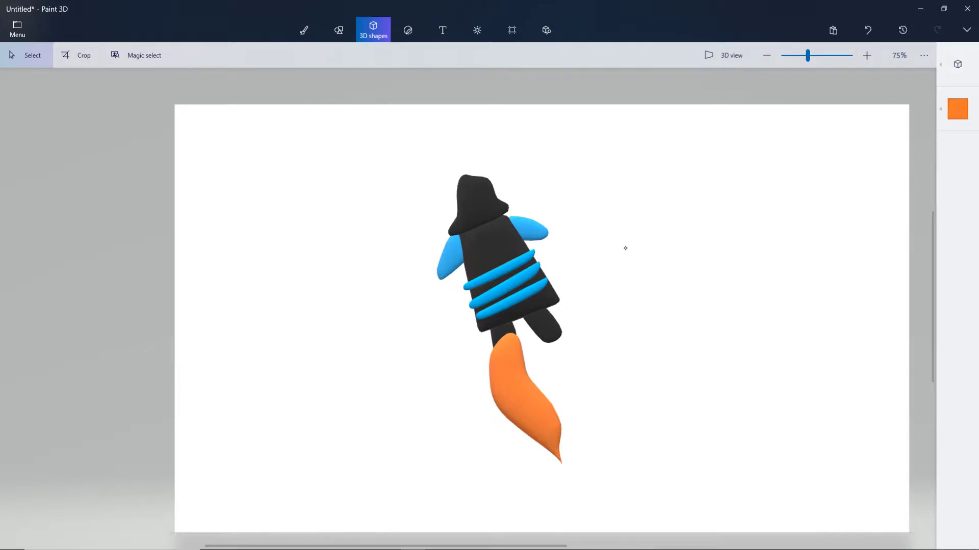
Duplicate the orange flame, place the copy on the figure's right leg, and rotate it outward so its tip points down and right.
{"action": "left_click", "coordinate": [518, 385]}
{"action": "key", "text": "ctrl+c"}
{"action": "key", "text": "ctrl+v"}
{"action": "left_click_drag", "start_coordinate": [518, 386], "coordinate": [581, 364]}
{"action": "left_click_drag", "start_coordinate": [583, 280], "coordinate": [563, 281]}
{"action": "left_click_drag", "start_coordinate": [574, 336], "coordinate": [576, 333]}
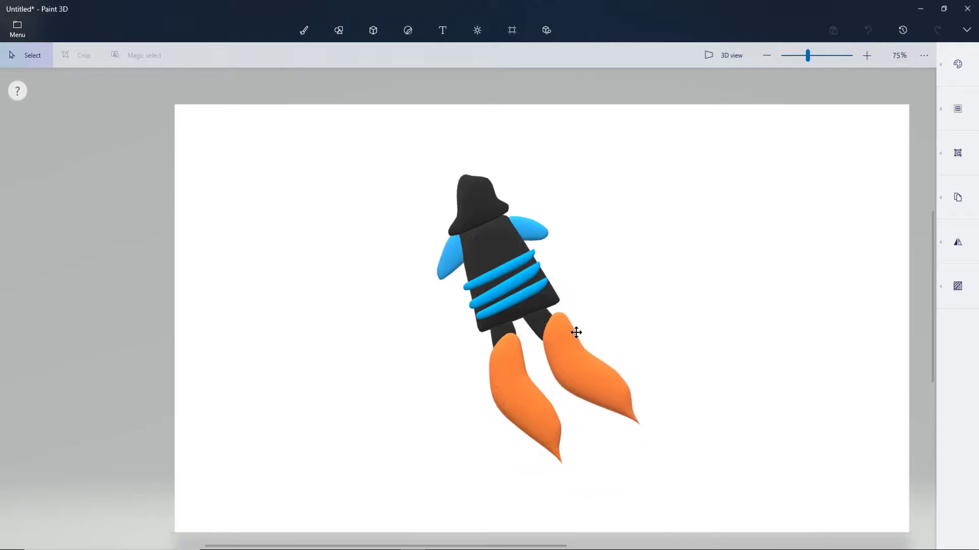
{"action": "left_click", "coordinate": [589, 332]}
{"action": "left_click_drag", "start_coordinate": [589, 268], "coordinate": [572, 271]}
{"action": "left_click_drag", "start_coordinate": [600, 315], "coordinate": [604, 317]}
{"action": "left_click", "coordinate": [735, 222]}
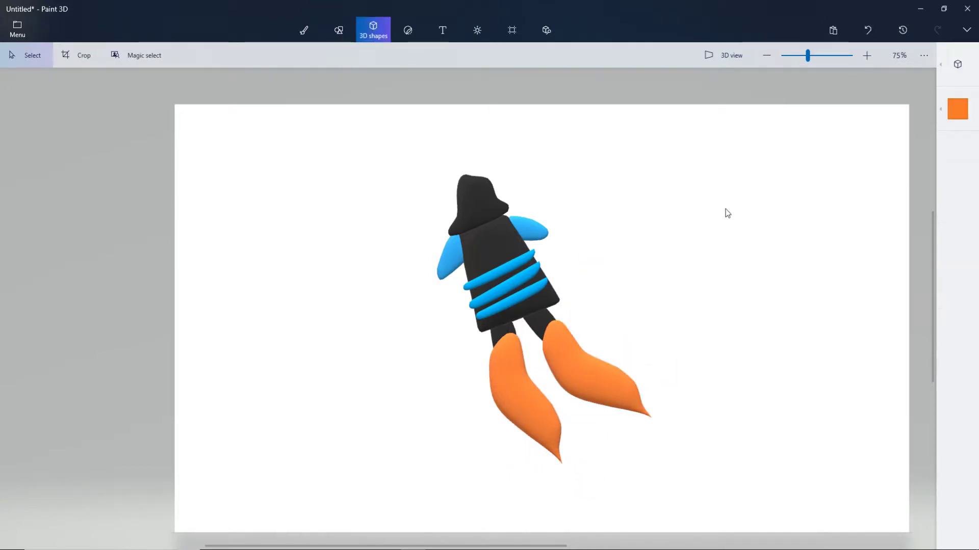
Enlarge the right flame while keeping its rounded end on the right leg.
{"action": "left_click", "coordinate": [577, 331]}
{"action": "left_click_drag", "start_coordinate": [592, 271], "coordinate": [602, 286]}
{"action": "left_click", "coordinate": [605, 323]}
{"action": "left_click_drag", "start_coordinate": [661, 461], "coordinate": [715, 491]}
{"action": "left_click", "coordinate": [649, 424]}
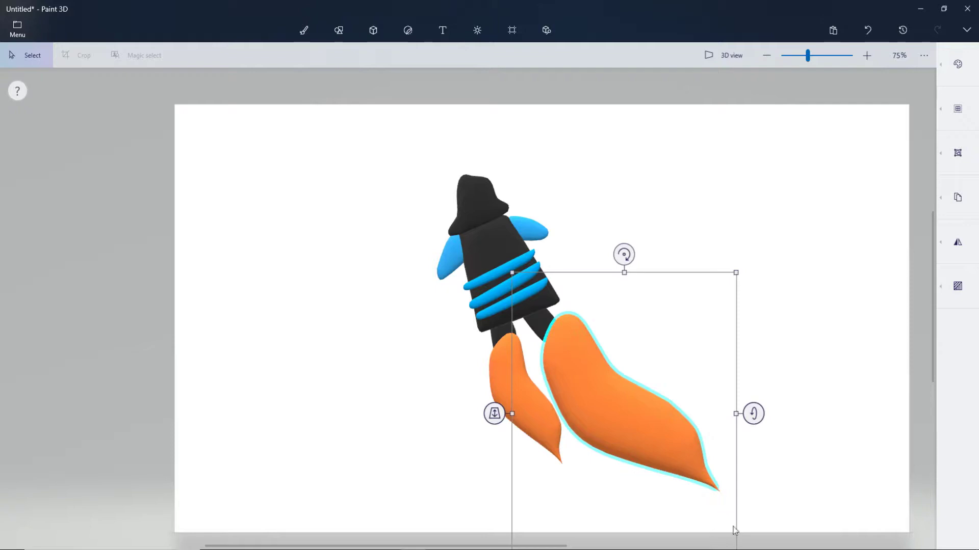
Enlarge the left flame to match the right one and realign its rounded end with the left leg.
{"action": "scroll", "coordinate": [730, 520], "scroll_direction": "down", "scroll_amount": 5}
{"action": "left_click", "coordinate": [496, 371]}
{"action": "left_click", "coordinate": [594, 361]}
{"action": "left_click", "coordinate": [461, 356]}
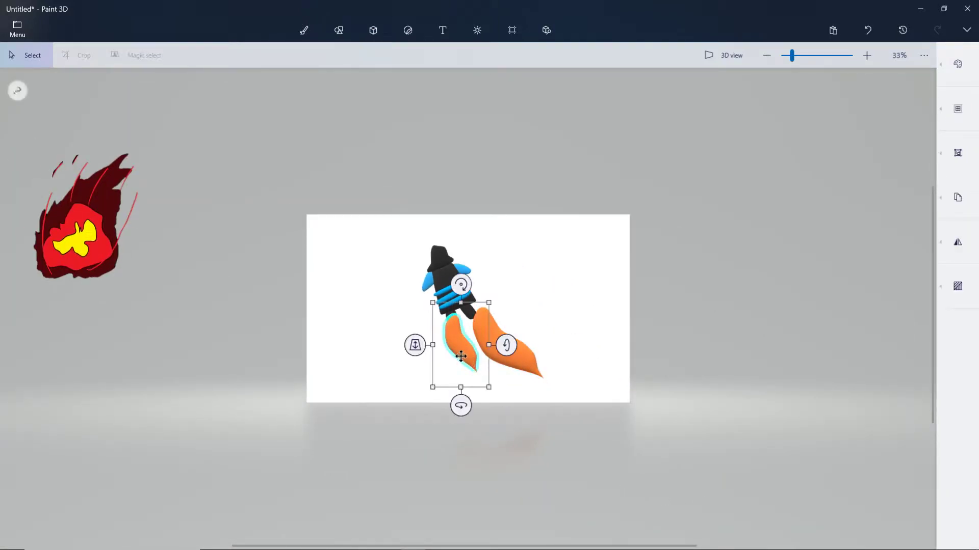
{"action": "left_click_drag", "start_coordinate": [488, 387], "coordinate": [514, 414]}
{"action": "left_click_drag", "start_coordinate": [477, 388], "coordinate": [463, 365]}
Select the hooded figure together with both flames and move everything upward on the canvas.
{"action": "scroll", "coordinate": [456, 371], "scroll_direction": "up", "scroll_amount": 5}
{"action": "scroll", "coordinate": [326, 190], "scroll_direction": "down", "scroll_amount": 2}
{"action": "left_click_drag", "start_coordinate": [313, 175], "coordinate": [704, 450]}
{"action": "left_click_drag", "start_coordinate": [535, 285], "coordinate": [510, 299]}
{"action": "scroll", "coordinate": [514, 296], "scroll_direction": "up", "scroll_amount": 1}
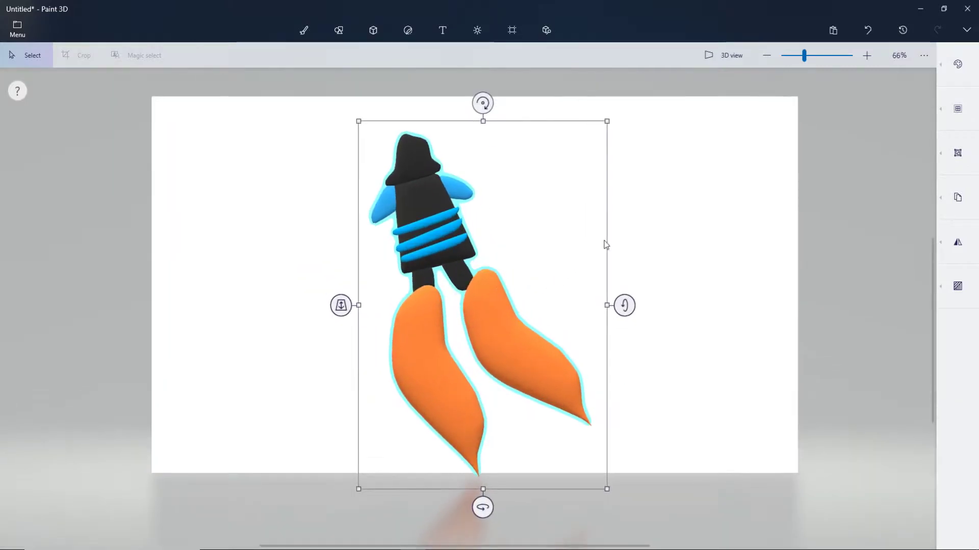
{"action": "scroll", "coordinate": [599, 243], "scroll_direction": "up", "scroll_amount": 1}
Ungroup the selection and nudge the right flame slightly down and left against its leg.
{"action": "left_click", "coordinate": [957, 153]}
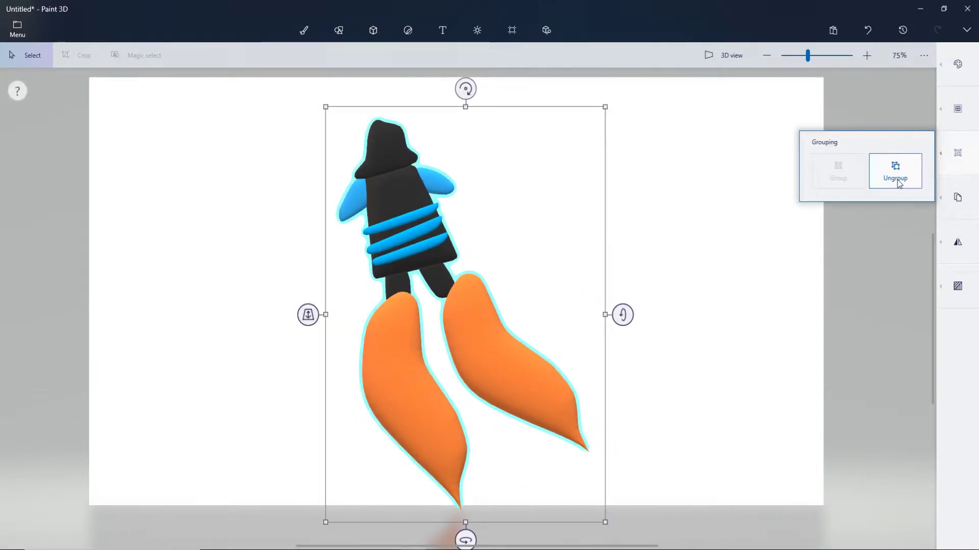
{"action": "left_click", "coordinate": [899, 183]}
{"action": "left_click_drag", "start_coordinate": [487, 343], "coordinate": [479, 356]}
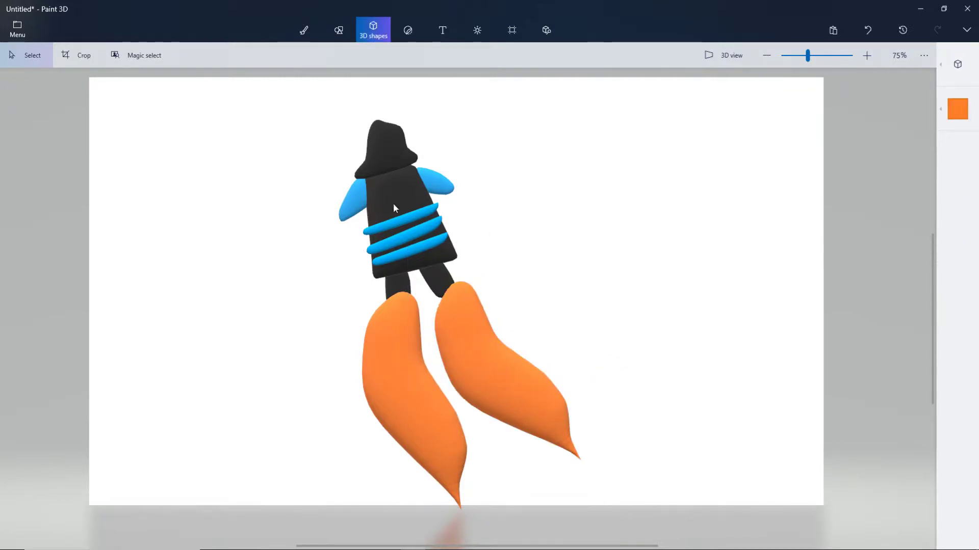
{"action": "left_click_drag", "start_coordinate": [251, 102], "coordinate": [619, 504]}
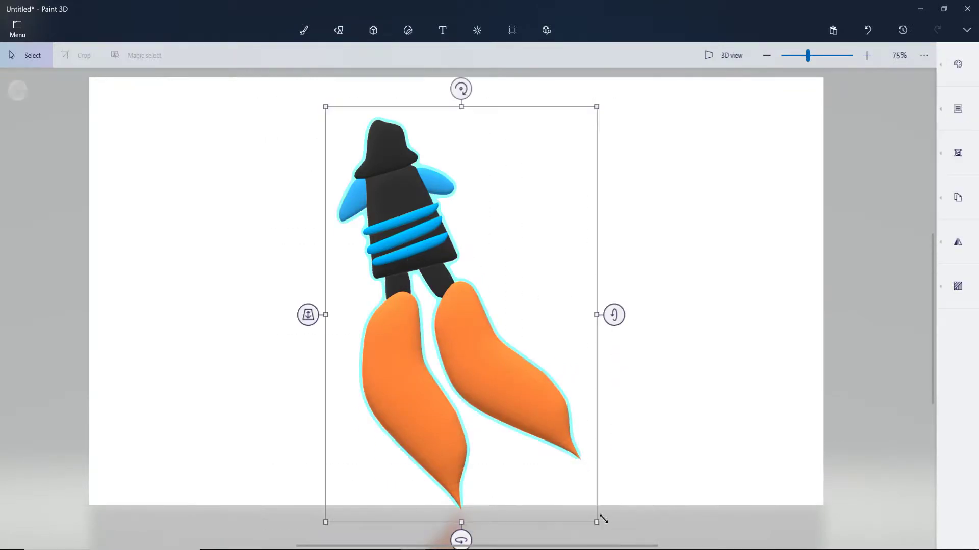
{"action": "left_click", "coordinate": [649, 432]}
{"action": "left_click_drag", "start_coordinate": [438, 415], "coordinate": [428, 434]}
{"action": "scroll", "coordinate": [554, 230], "scroll_direction": "down", "scroll_amount": 2}
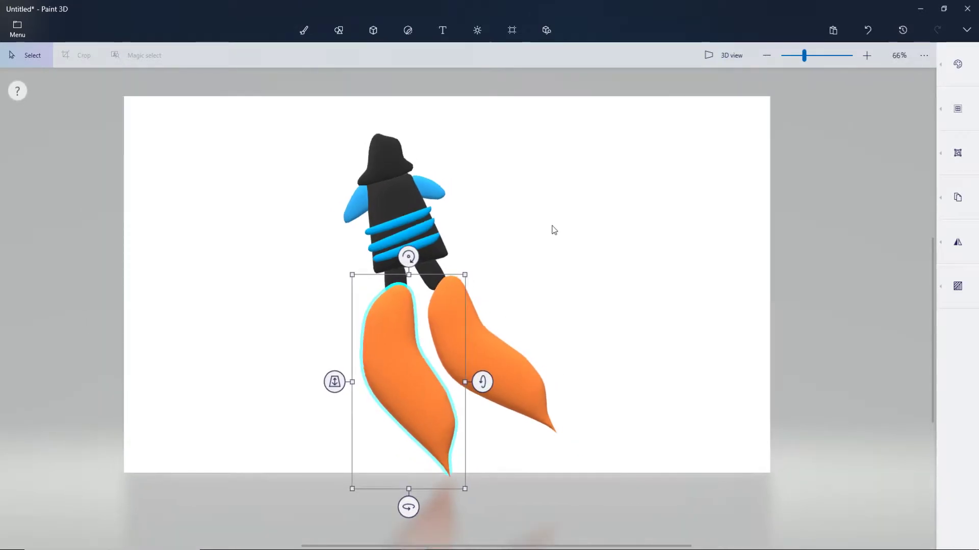
Group the hooded figure with both flames and shift the group slightly to the right.
{"action": "left_click", "coordinate": [554, 230]}
{"action": "left_click_drag", "start_coordinate": [280, 114], "coordinate": [637, 535]}
{"action": "left_click", "coordinate": [956, 155]}
{"action": "left_click", "coordinate": [839, 168]}
{"action": "mouse_move", "coordinate": [521, 309]}
{"action": "left_mouse_down"}
{"action": "mouse_move", "coordinate": [533, 292]}
{"action": "mouse_move", "coordinate": [523, 314]}
{"action": "left_mouse_up"}
Paint the tips of both orange flames white with the marker, giving each white area a jagged upper edge.
{"action": "left_click", "coordinate": [304, 30]}
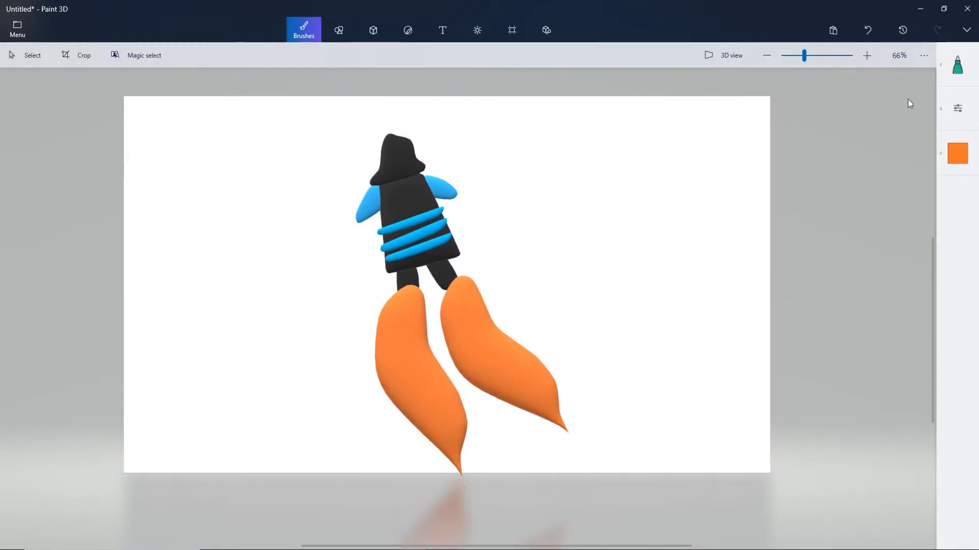
{"action": "left_click", "coordinate": [955, 149]}
{"action": "left_click", "coordinate": [814, 217]}
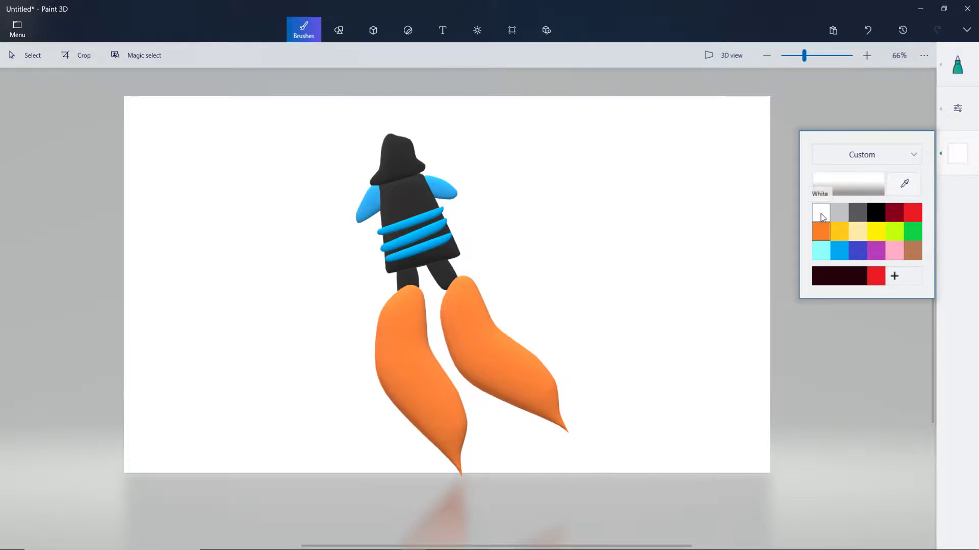
{"action": "left_click_drag", "start_coordinate": [400, 312], "coordinate": [394, 336]}
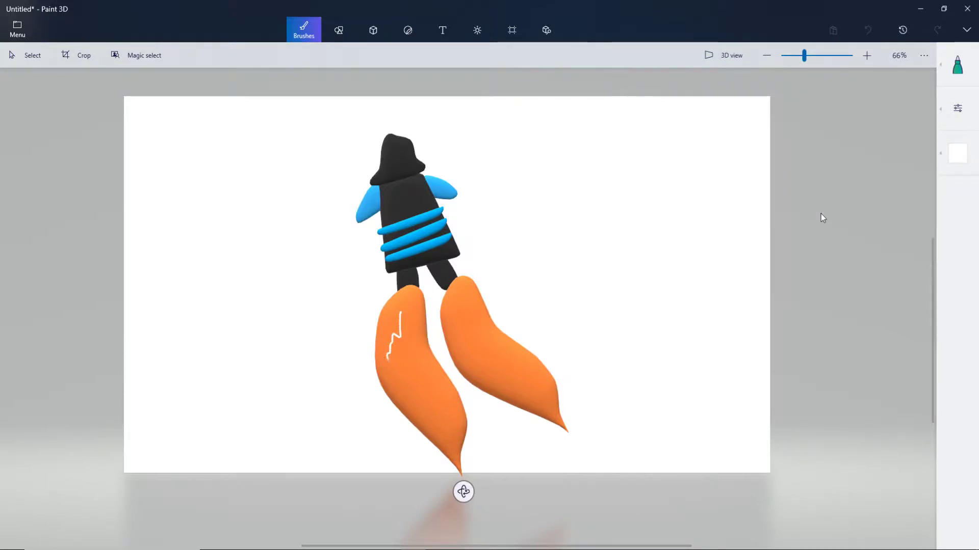
{"action": "key", "text": "ctrl+z"}
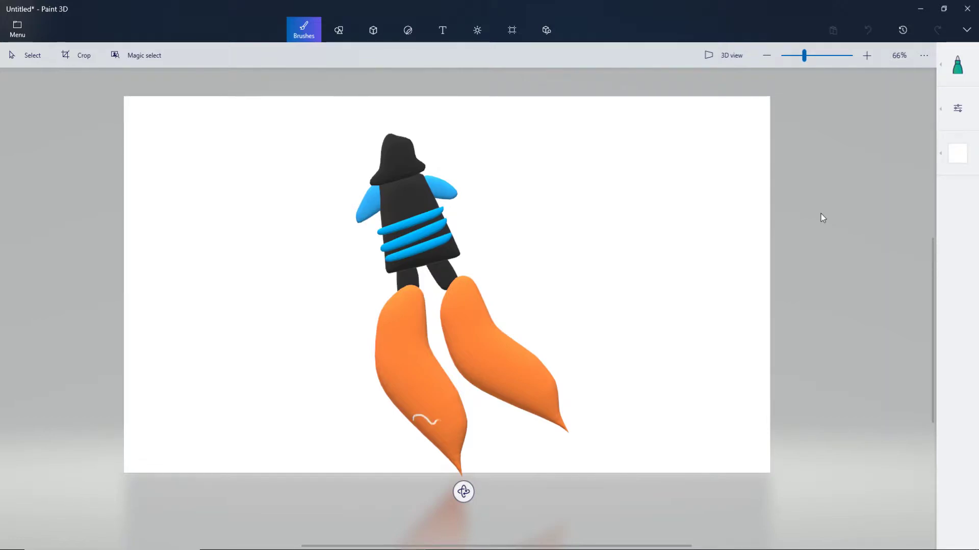
{"action": "key", "text": "ctrl+y"}
{"action": "key", "text": "ctrl+z"}
{"action": "key", "text": "ctrl+y"}
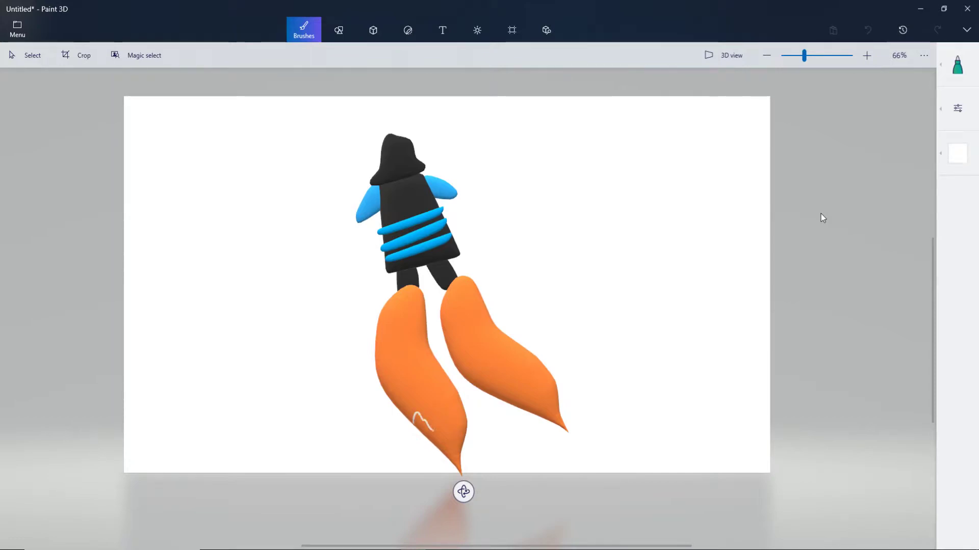
{"action": "key", "text": "ctrl+y"}
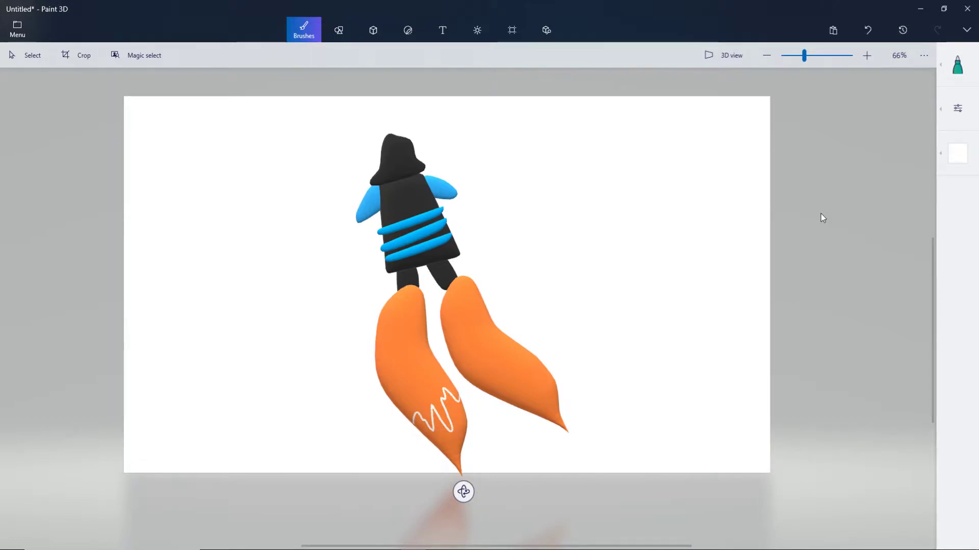
{"action": "key", "text": "ctrl+y"}
{"action": "key", "text": "ctrl+y"}
{"action": "key", "text": "ctrl+y"}
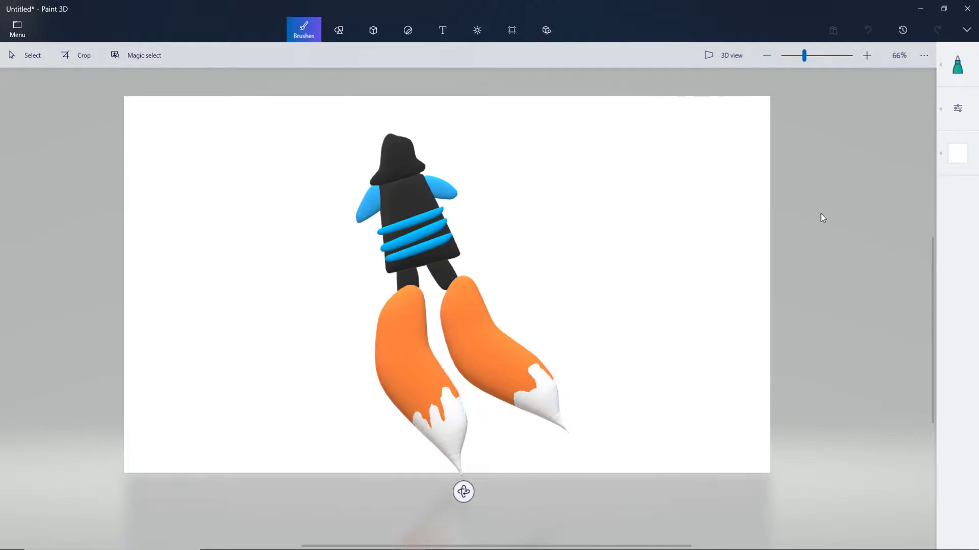
Reduce the marker thickness, keep the color white, and refine the jagged edges of the flame tips.
{"action": "left_click", "coordinate": [958, 153]}
{"action": "left_click", "coordinate": [957, 109]}
{"action": "left_click_drag", "start_coordinate": [835, 121], "coordinate": [825, 120]}
{"action": "left_click", "coordinate": [820, 214]}
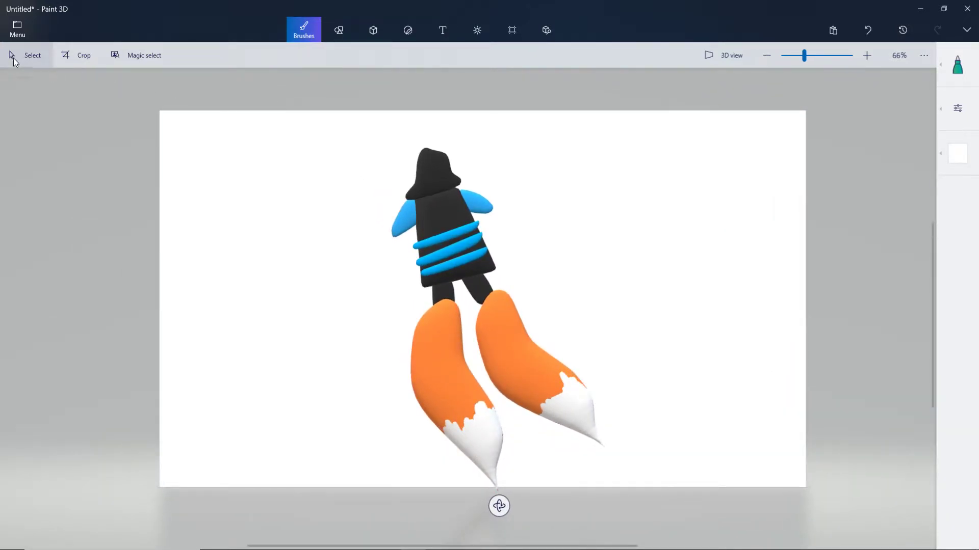
Select the whole figure with its flames and move it slightly to the left.
{"action": "left_click", "coordinate": [14, 57]}
{"action": "left_click_drag", "start_coordinate": [298, 127], "coordinate": [734, 513]}
{"action": "left_click", "coordinate": [962, 157]}
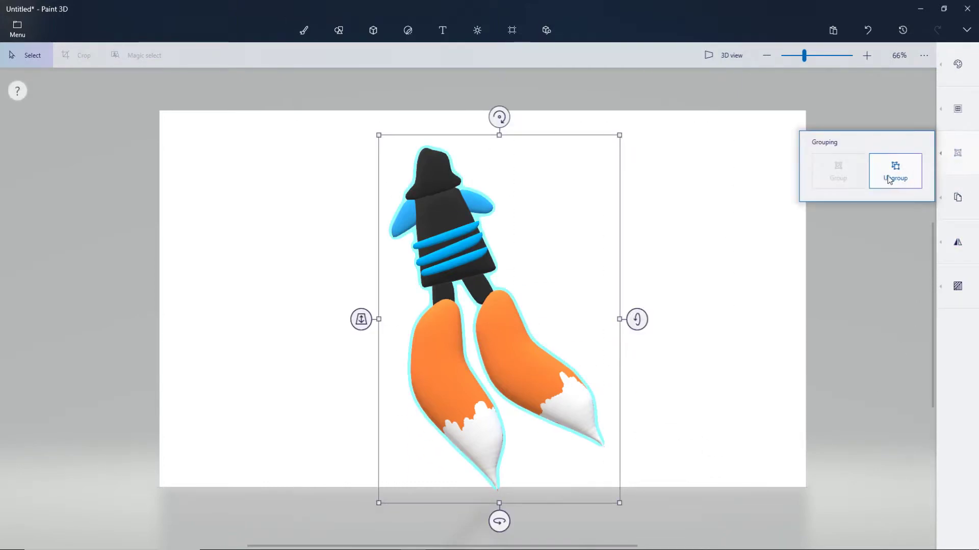
{"action": "left_click", "coordinate": [890, 177]}
{"action": "left_click", "coordinate": [830, 267]}
{"action": "left_click", "coordinate": [522, 355]}
{"action": "mouse_move", "coordinate": [521, 355]}
{"action": "left_mouse_down"}
{"action": "mouse_move", "coordinate": [614, 404]}
{"action": "mouse_move", "coordinate": [500, 343]}
{"action": "mouse_move", "coordinate": [516, 355]}
{"action": "left_mouse_up"}
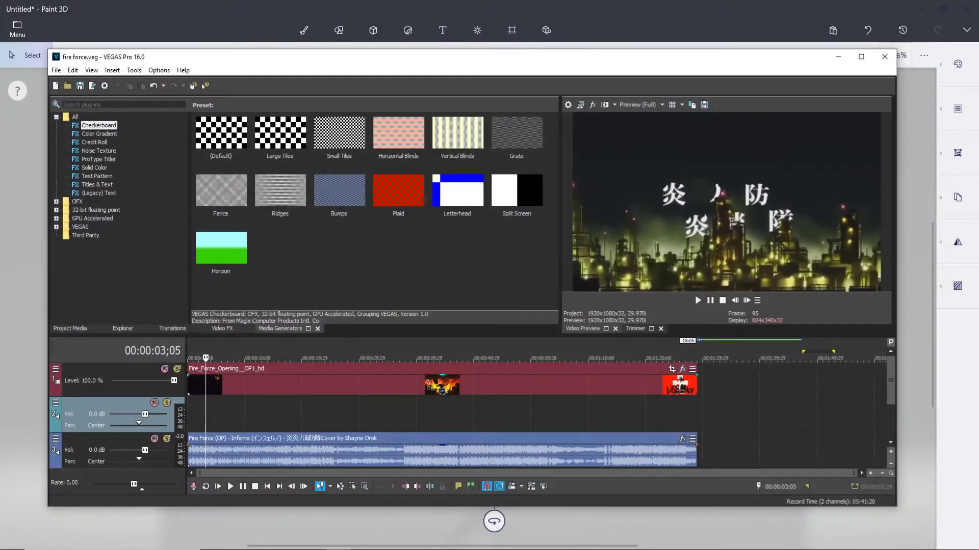
Switch to VEGAS Pro, replay the opening from the start to study the first fireball, rewind it, and minimize the window.
{"action": "left_click", "coordinate": [189, 409]}
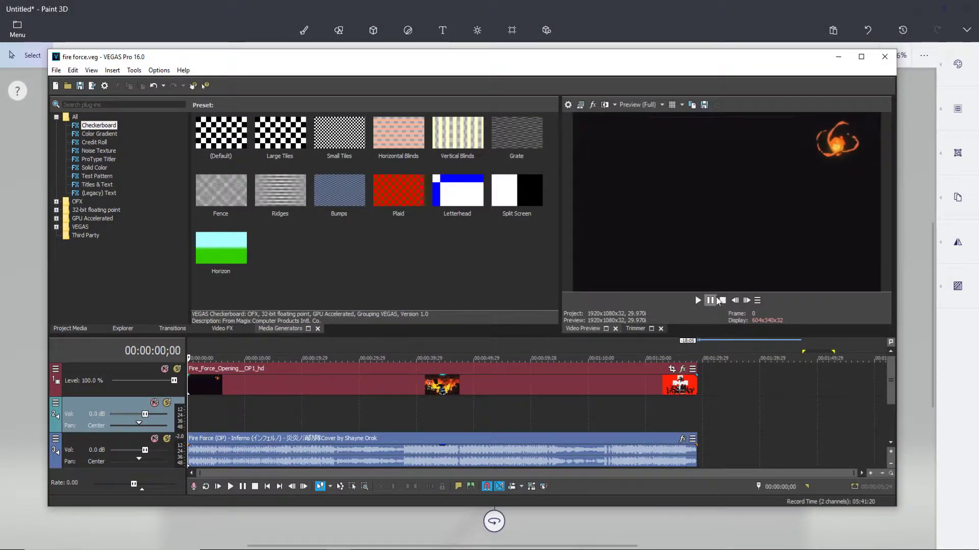
{"action": "left_click", "coordinate": [697, 300]}
{"action": "left_click", "coordinate": [716, 300]}
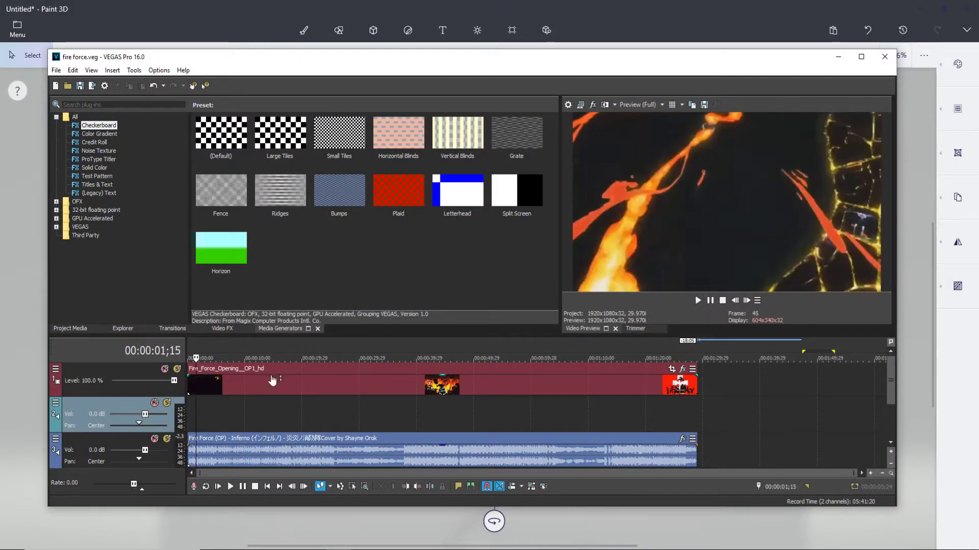
{"action": "left_click", "coordinate": [190, 408]}
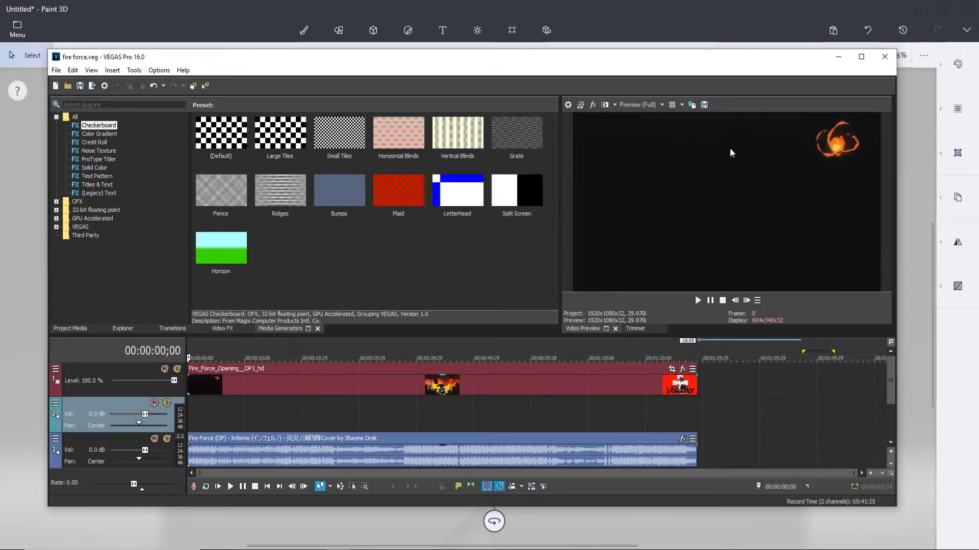
{"action": "left_click", "coordinate": [837, 56]}
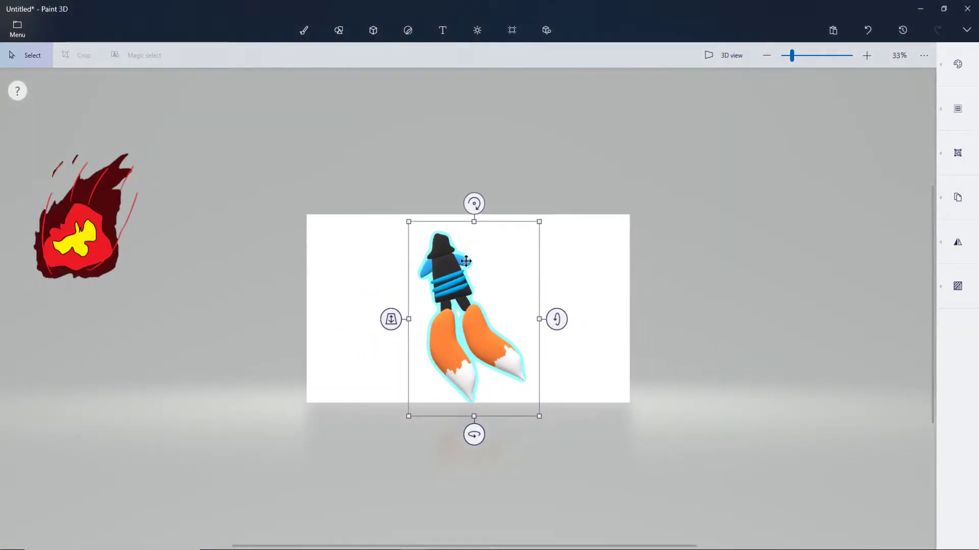
Bring the red and yellow fireball from outside onto the canvas and rotate it so its tail trails to the right.
{"action": "left_click", "coordinate": [100, 257]}
{"action": "left_click_drag", "start_coordinate": [100, 257], "coordinate": [561, 287]}
{"action": "left_click_drag", "start_coordinate": [546, 158], "coordinate": [592, 171]}
{"action": "left_click_drag", "start_coordinate": [612, 261], "coordinate": [490, 266]}
{"action": "left_click_drag", "start_coordinate": [503, 233], "coordinate": [548, 304]}
{"action": "left_click_drag", "start_coordinate": [553, 258], "coordinate": [587, 264]}
{"action": "left_click", "coordinate": [520, 262]}
Move the hooded figure off the canvas to the left, leaving the fireball near the canvas center.
{"action": "left_click_drag", "start_coordinate": [519, 306], "coordinate": [346, 215]}
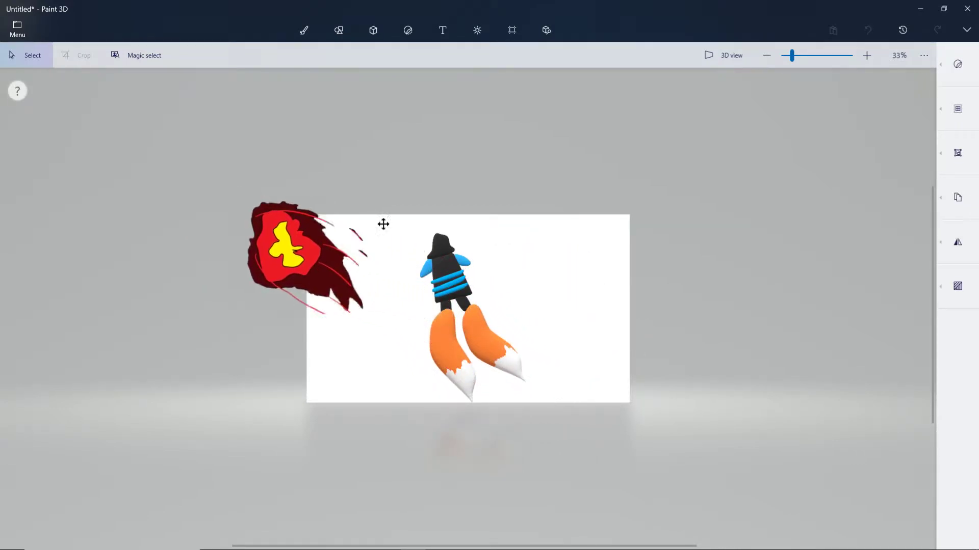
{"action": "key", "text": "ctrl+z"}
{"action": "mouse_move", "coordinate": [521, 213]}
{"action": "left_mouse_down"}
{"action": "mouse_move", "coordinate": [465, 225]}
{"action": "mouse_move", "coordinate": [490, 227]}
{"action": "mouse_move", "coordinate": [490, 255]}
{"action": "mouse_move", "coordinate": [265, 204]}
{"action": "left_mouse_up"}
{"action": "key", "text": "ctrl+w"}
{"action": "left_click", "coordinate": [499, 289]}
Make the canvas transparent behind the fireball.
{"action": "left_click", "coordinate": [18, 29]}
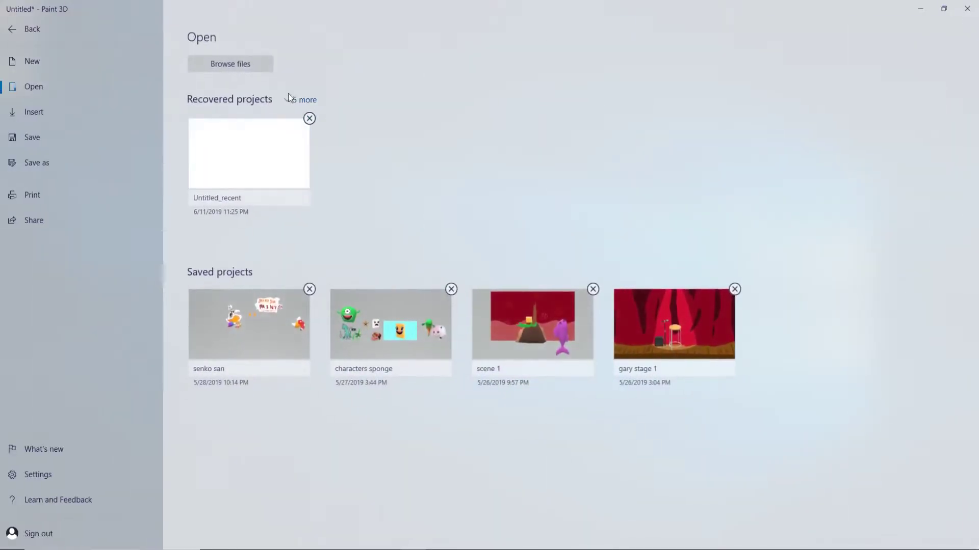
{"action": "left_click", "coordinate": [36, 32]}
{"action": "left_click", "coordinate": [527, 24]}
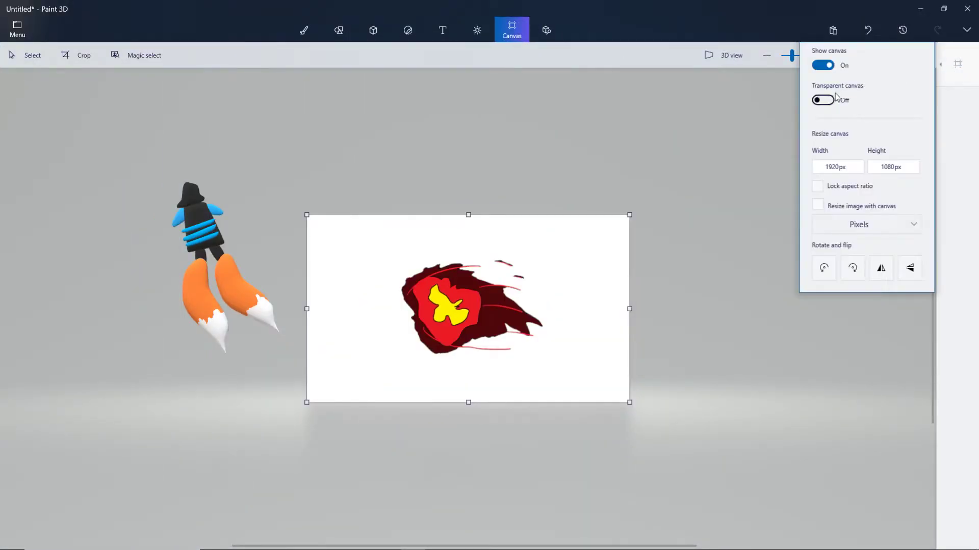
{"action": "left_click", "coordinate": [822, 100]}
Save the canvas as a transparent 1920 x 1080 PNG image named fireball in the Fire Force project folder.
{"action": "left_click", "coordinate": [17, 29]}
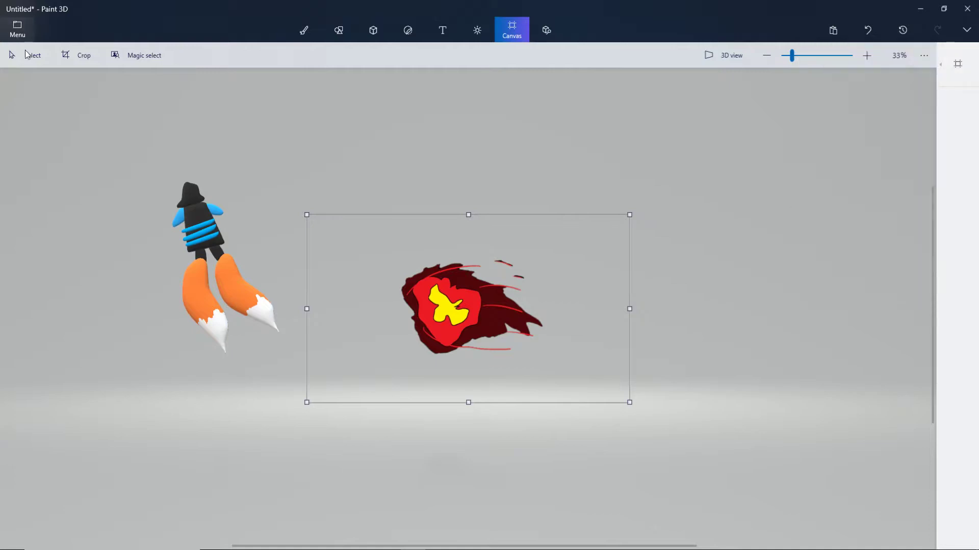
{"action": "left_click", "coordinate": [76, 165]}
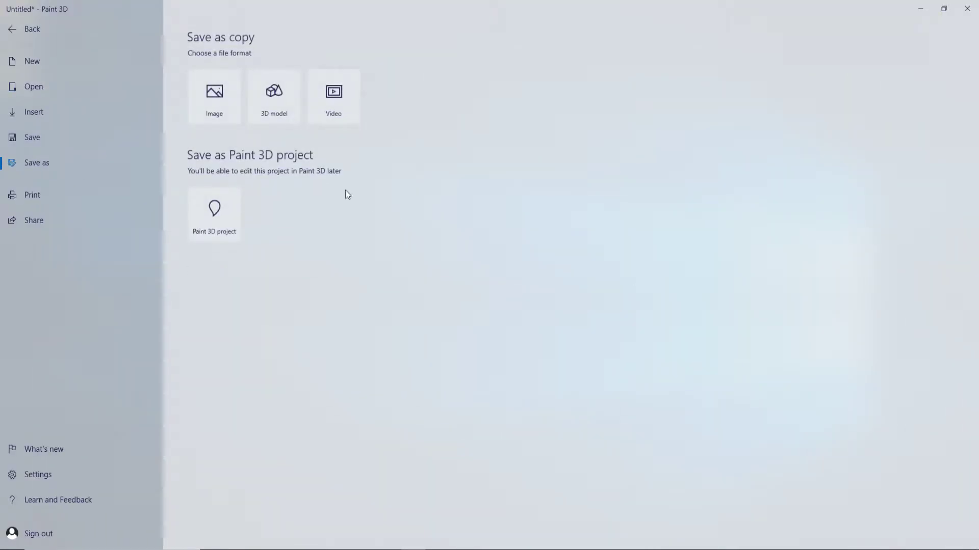
{"action": "left_click", "coordinate": [224, 106]}
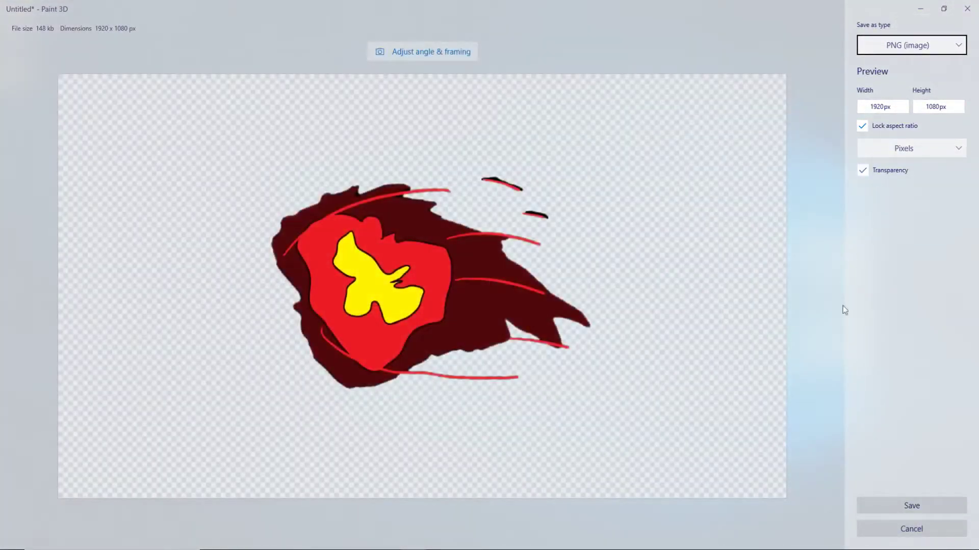
{"action": "left_click", "coordinate": [899, 505]}
{"action": "scroll", "coordinate": [62, 117], "scroll_direction": "up", "scroll_amount": 3}
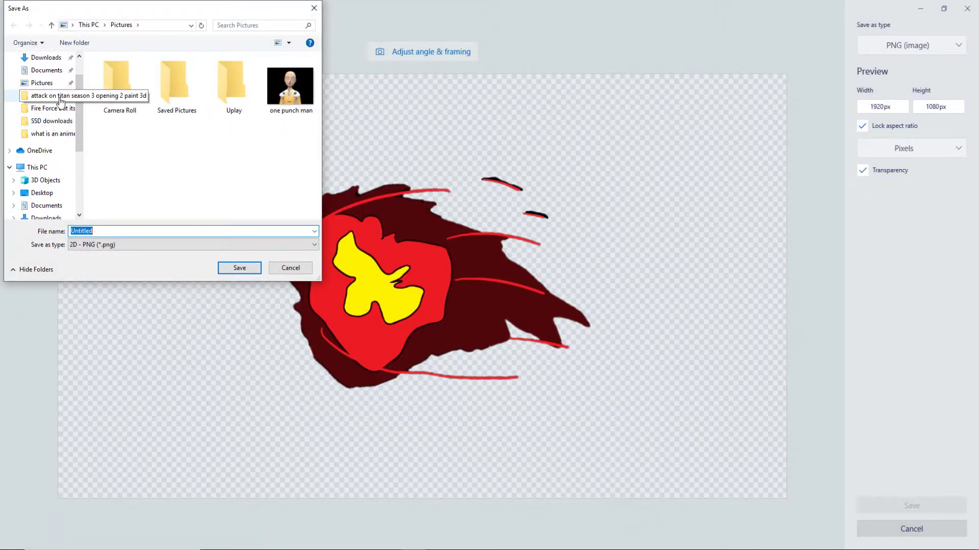
{"action": "left_click", "coordinate": [54, 108]}
{"action": "left_click", "coordinate": [124, 233]}
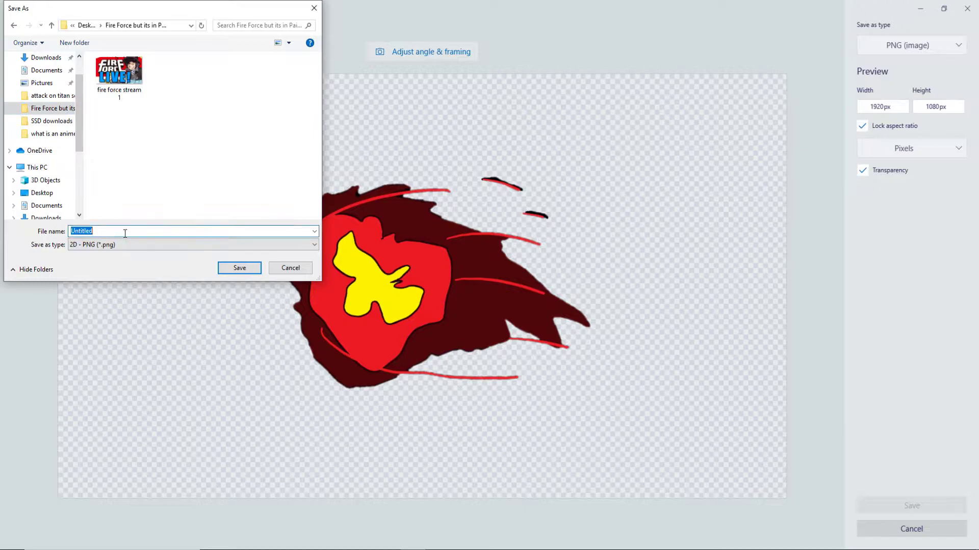
{"action": "type", "text": "fireball"}
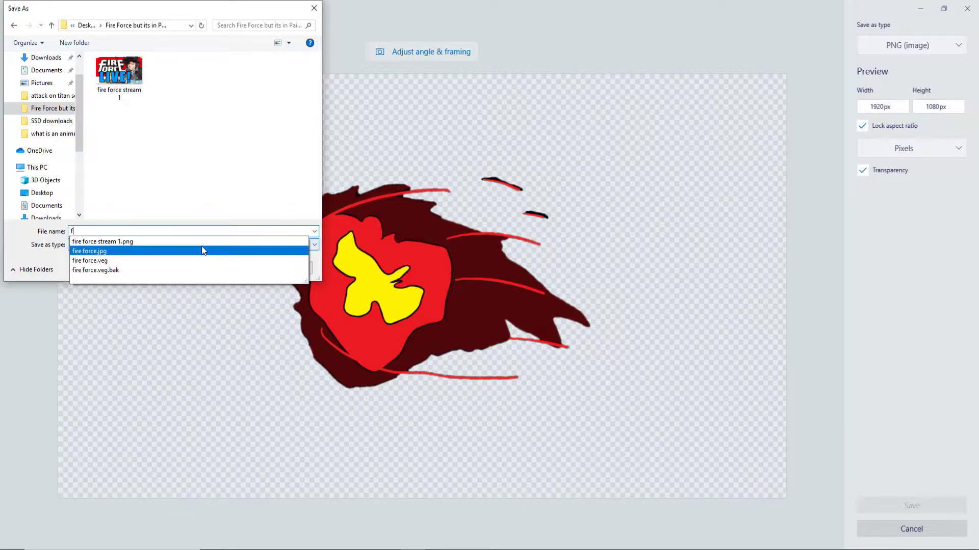
{"action": "key", "text": "Return"}
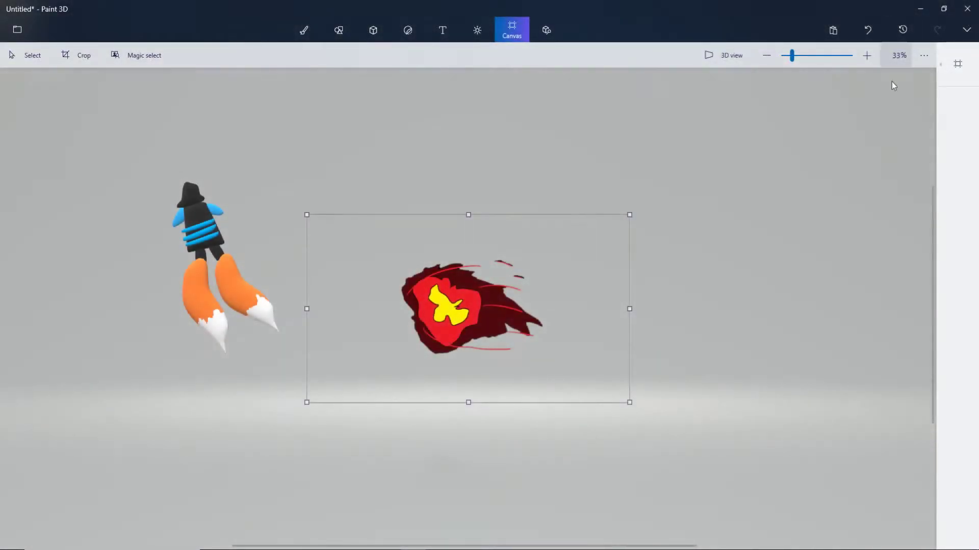
Switch to VEGAS Pro, maximize it, and open the fireball image from the project folder onto the timeline.
{"action": "key", "text": "alt+Tab"}
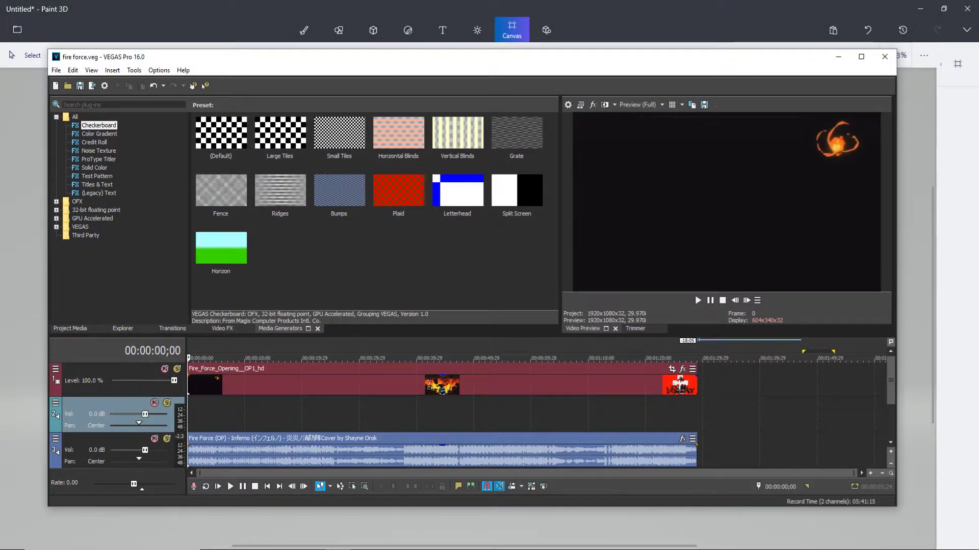
{"action": "left_click", "coordinate": [861, 57]}
{"action": "left_click", "coordinate": [8, 17]}
{"action": "left_click", "coordinate": [31, 41]}
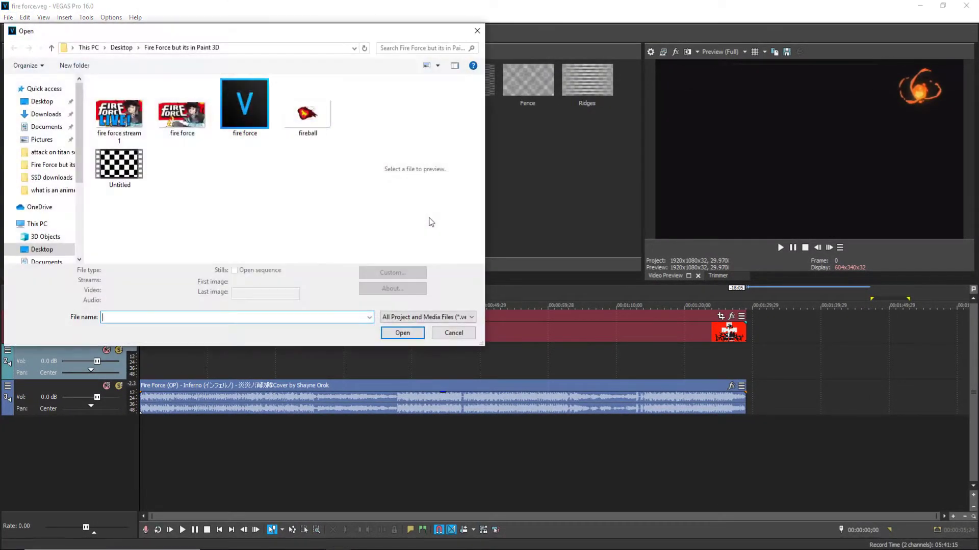
{"action": "left_click", "coordinate": [305, 116]}
{"action": "left_click", "coordinate": [406, 332]}
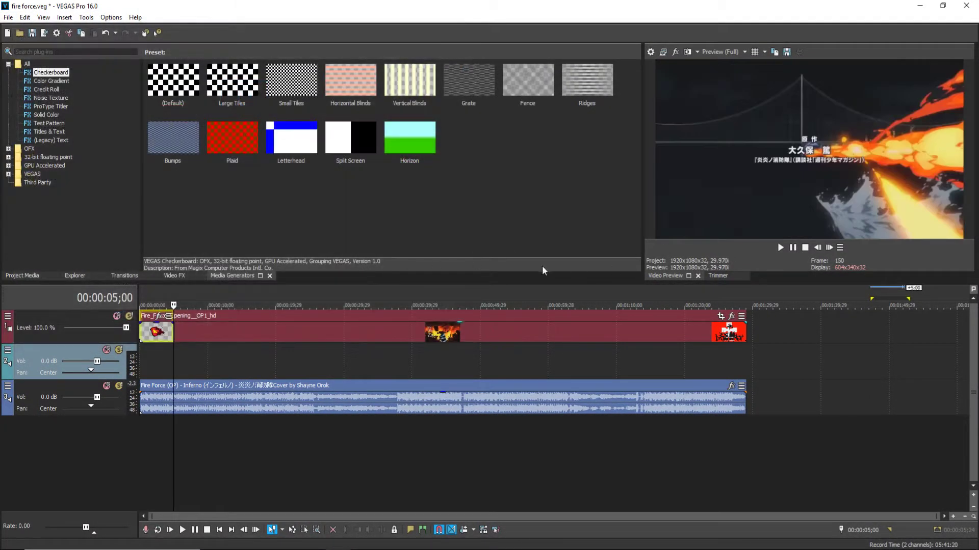
Insert a video track above the opening footage, place the fireball event on it, and extend the event to about 10 seconds.
{"action": "right_click", "coordinate": [67, 341]}
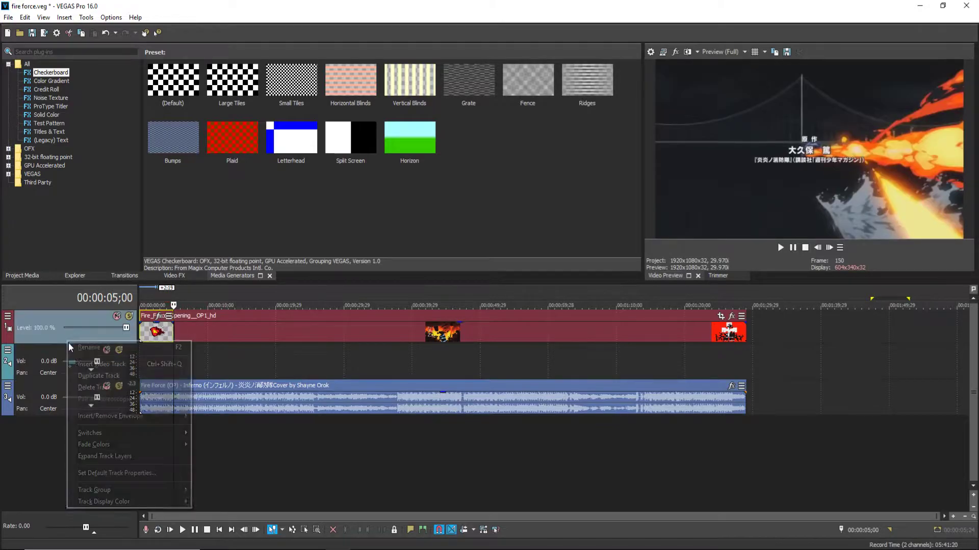
{"action": "left_click", "coordinate": [100, 365]}
{"action": "left_click_drag", "start_coordinate": [138, 330], "coordinate": [152, 331]}
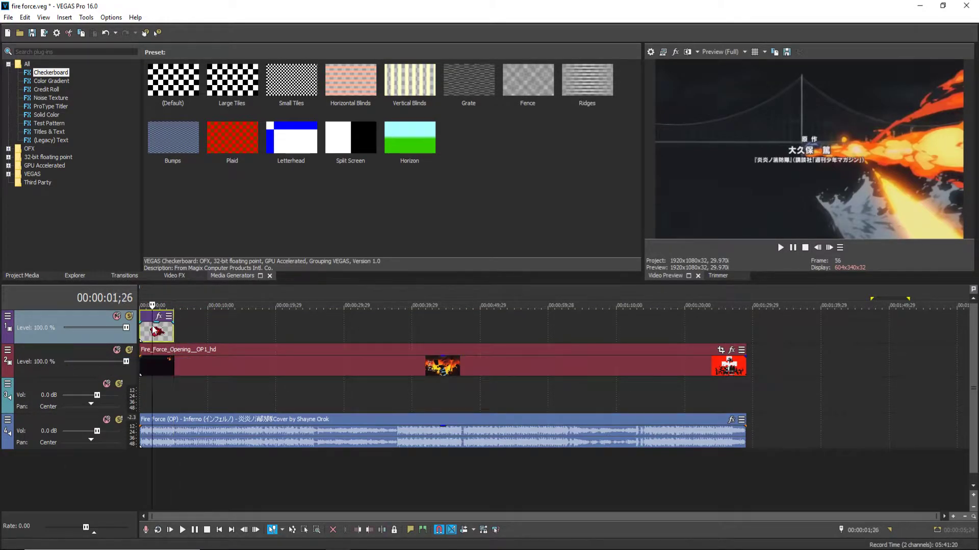
{"action": "left_click", "coordinate": [167, 330]}
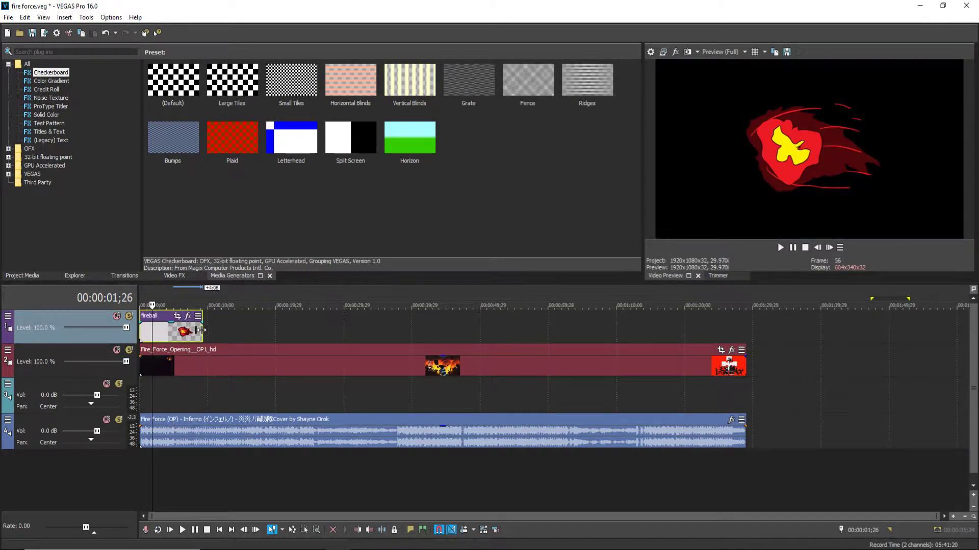
Open the fireball's Event Pan/Crop and, at frame 0, shrink, rotate and position it over the small flame in the footage.
{"action": "right_click", "coordinate": [168, 329]}
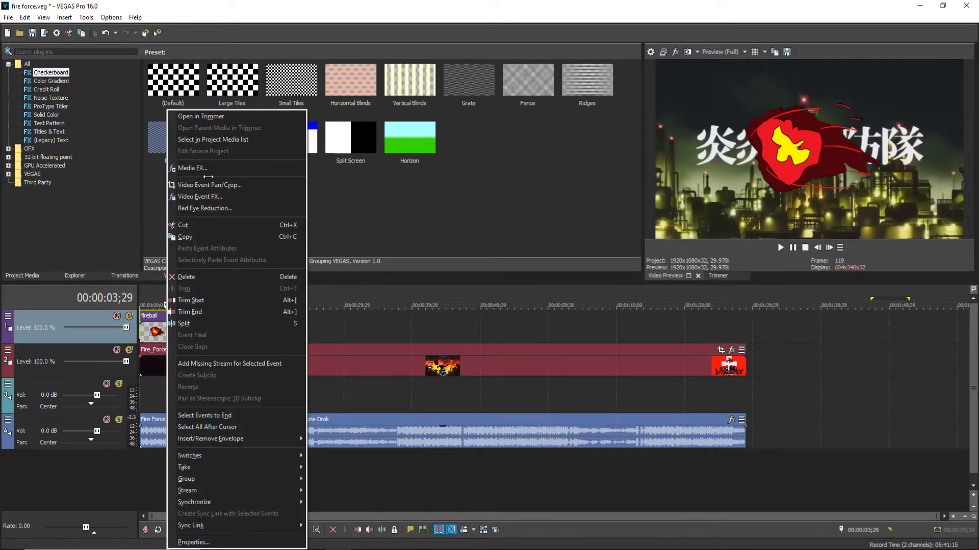
{"action": "left_click", "coordinate": [214, 185]}
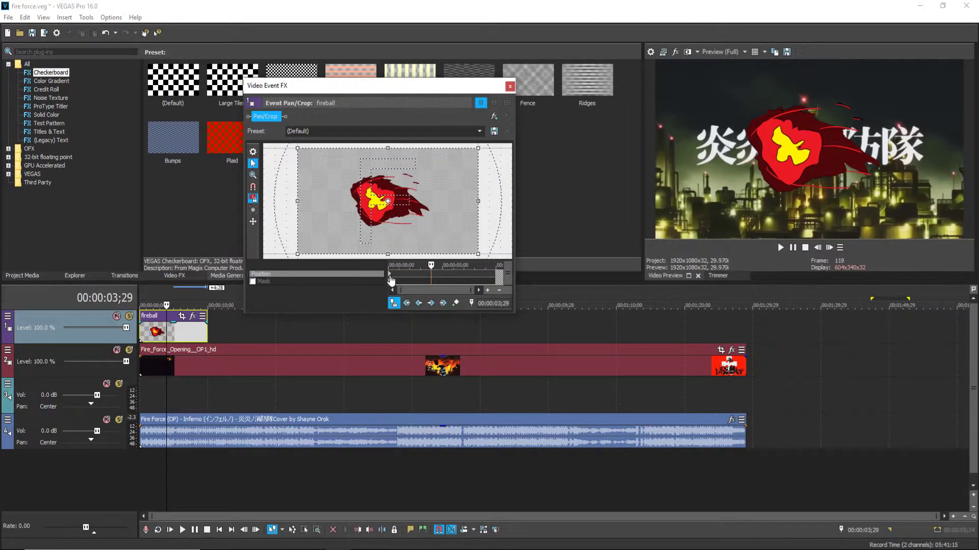
{"action": "left_click", "coordinate": [392, 280]}
{"action": "scroll", "coordinate": [367, 190], "scroll_direction": "down", "scroll_amount": 5}
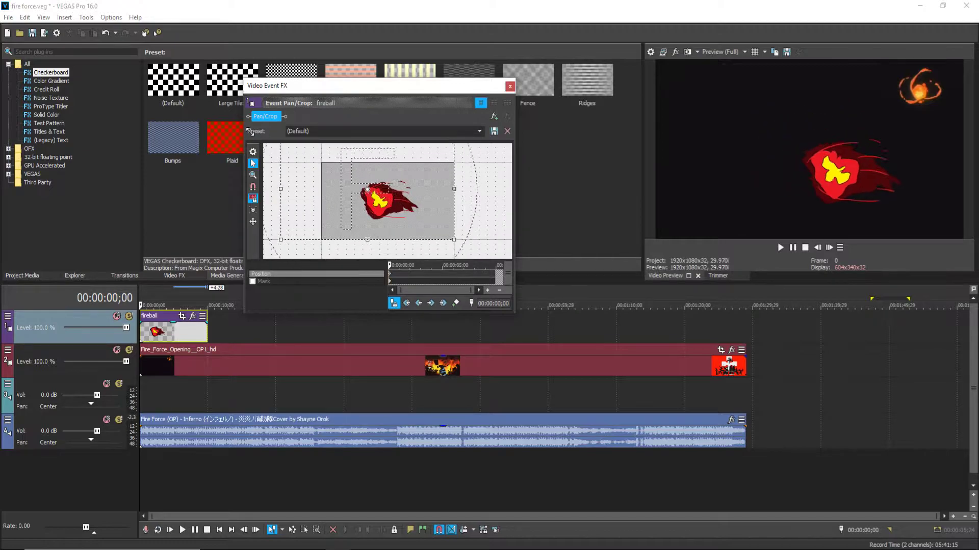
{"action": "left_click_drag", "start_coordinate": [338, 171], "coordinate": [212, 132]}
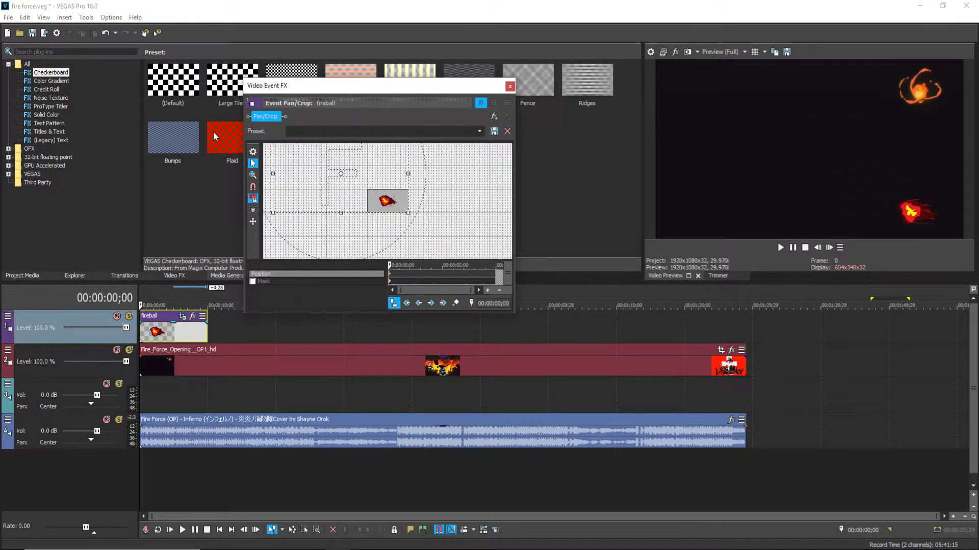
{"action": "left_click_drag", "start_coordinate": [355, 187], "coordinate": [376, 202]}
{"action": "scroll", "coordinate": [365, 183], "scroll_direction": "down", "scroll_amount": 3}
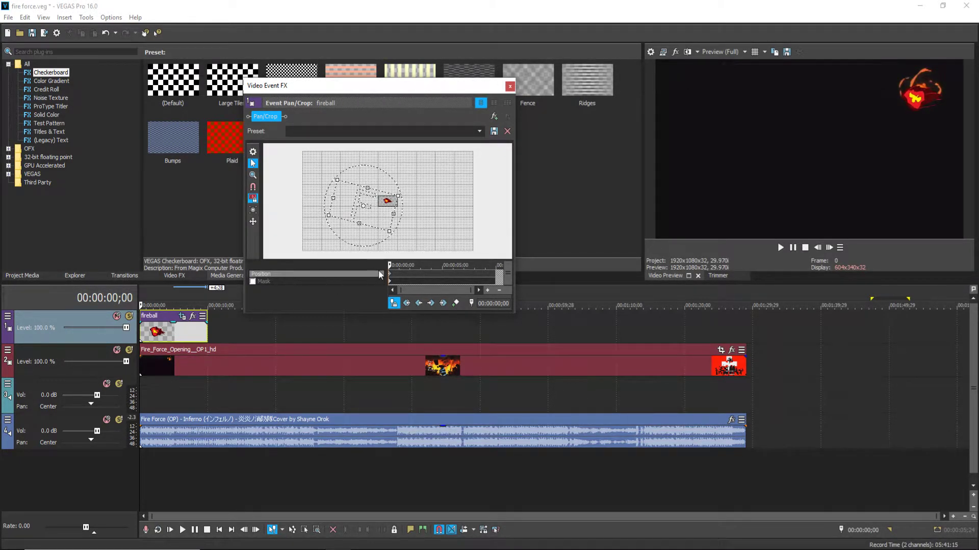
{"action": "left_click_drag", "start_coordinate": [374, 177], "coordinate": [377, 208]}
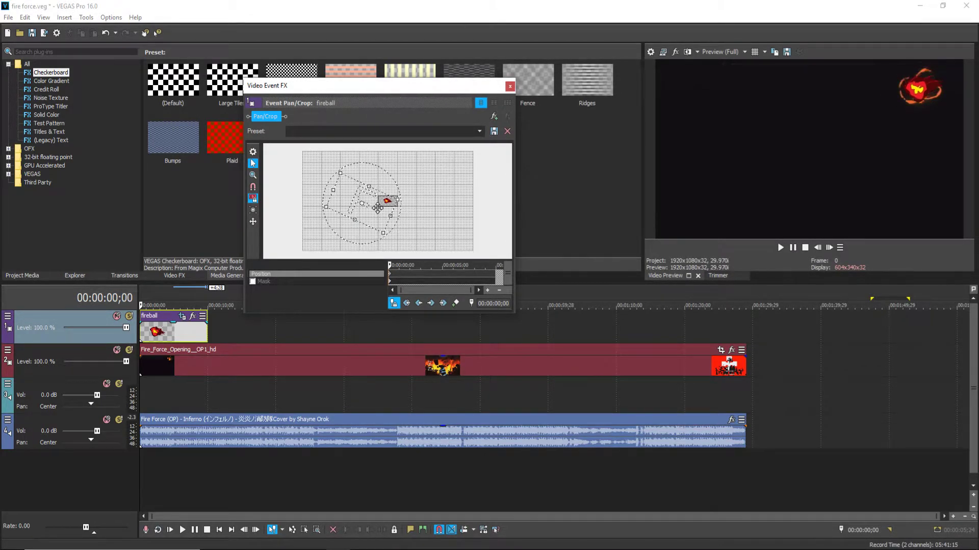
Add a position keyframe at frame 8 with the fireball enlarged and placed over the growing explosion.
{"action": "left_click", "coordinate": [829, 248]}
{"action": "left_click", "coordinate": [829, 248]}
{"action": "left_click", "coordinate": [829, 248]}
{"action": "left_click", "coordinate": [830, 248]}
{"action": "left_click", "coordinate": [829, 248]}
{"action": "left_click", "coordinate": [829, 248]}
{"action": "left_click", "coordinate": [829, 248]}
{"action": "left_click", "coordinate": [829, 248]}
{"action": "right_click", "coordinate": [406, 184]}
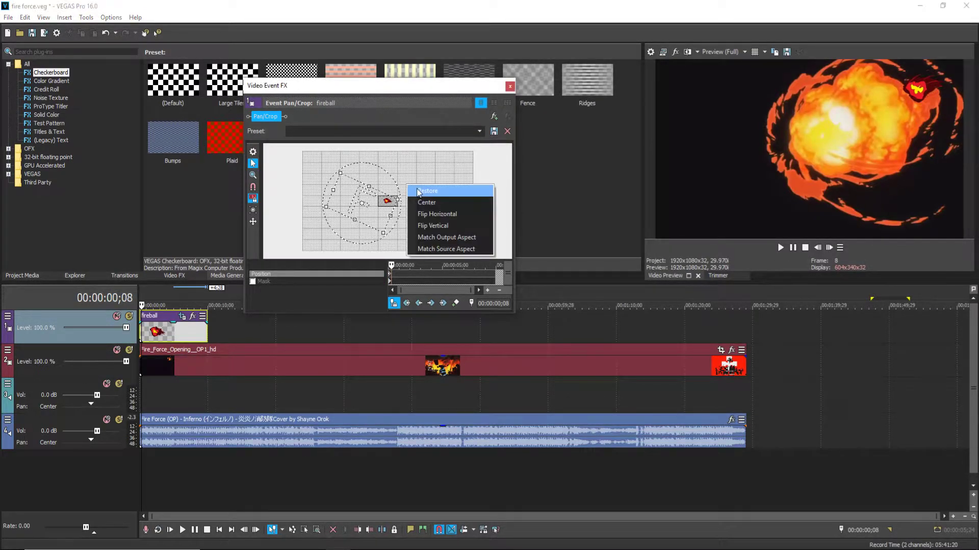
{"action": "left_click", "coordinate": [398, 200]}
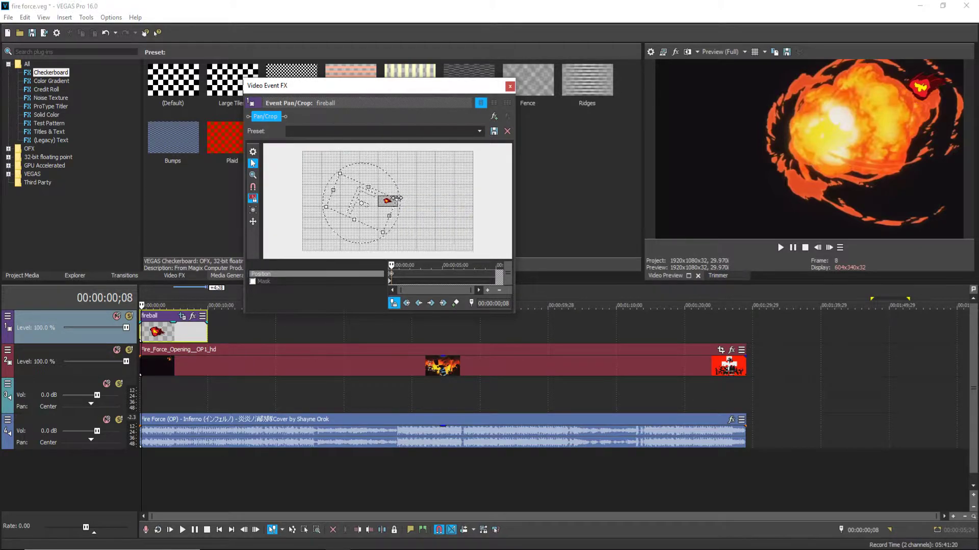
{"action": "mouse_move", "coordinate": [396, 200]}
{"action": "left_mouse_down"}
{"action": "mouse_move", "coordinate": [360, 206]}
{"action": "mouse_move", "coordinate": [392, 200]}
{"action": "left_mouse_up"}
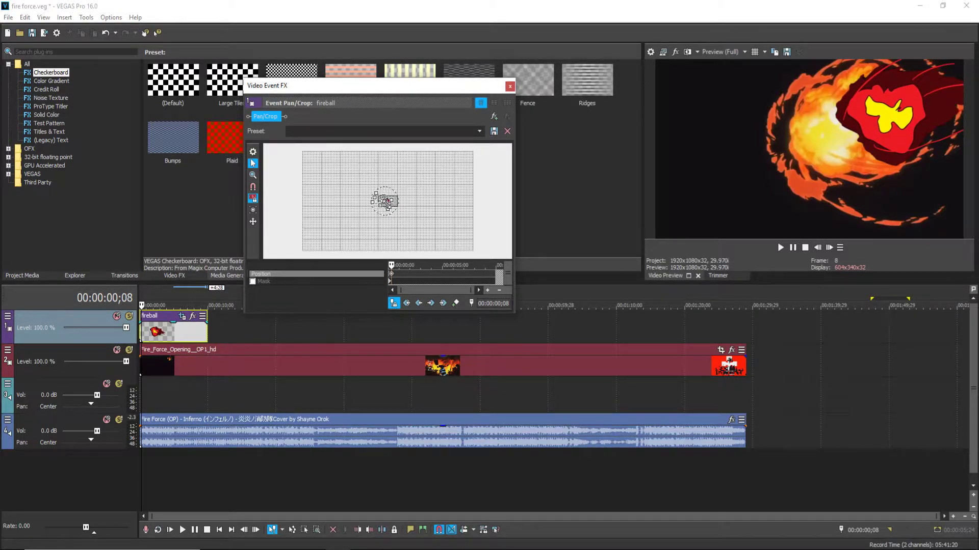
{"action": "scroll", "coordinate": [388, 204], "scroll_direction": "up", "scroll_amount": 4}
{"action": "left_click_drag", "start_coordinate": [389, 206], "coordinate": [393, 204]}
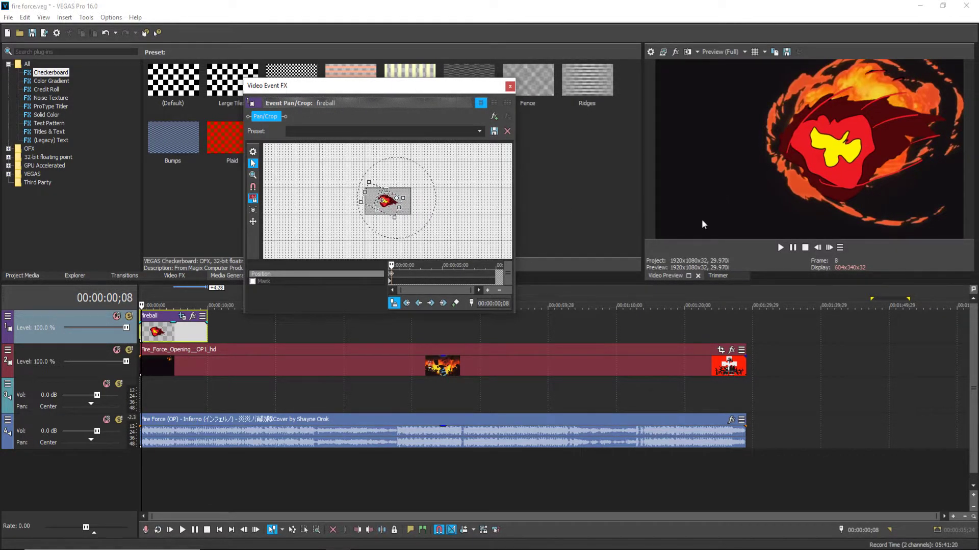
Add a position keyframe at frame 12 with the fireball enlarged to nearly fill the frame.
{"action": "left_click", "coordinate": [828, 248]}
{"action": "left_click", "coordinate": [828, 248]}
{"action": "left_click", "coordinate": [828, 248]}
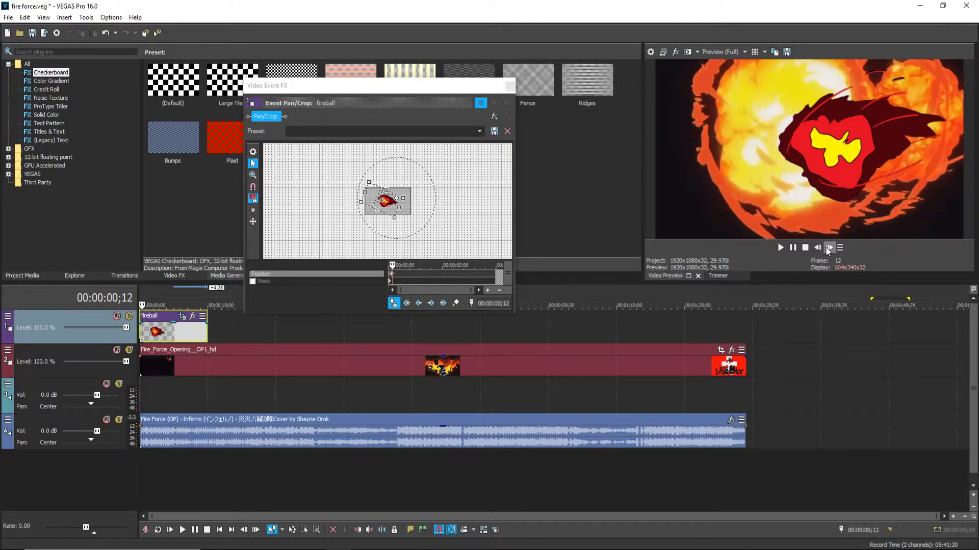
{"action": "scroll", "coordinate": [404, 199], "scroll_direction": "up", "scroll_amount": 3}
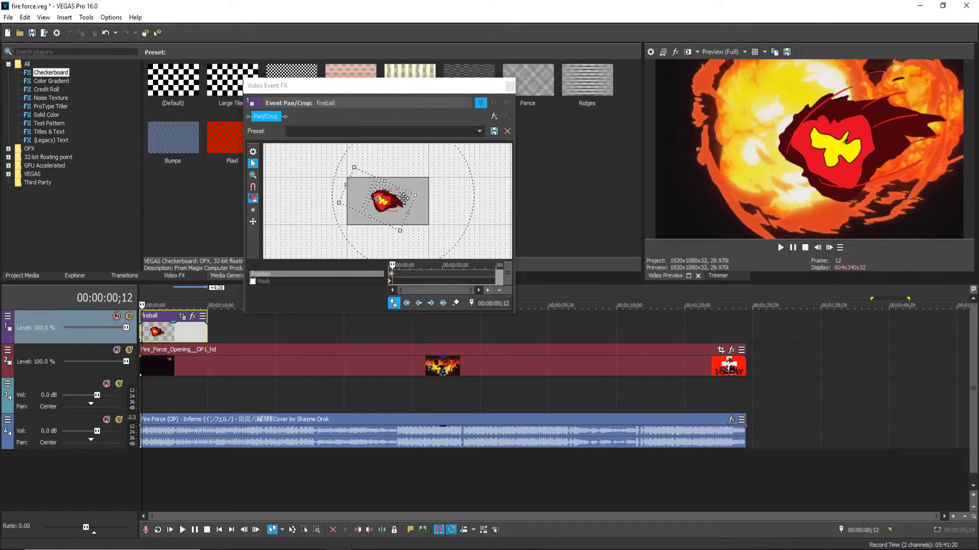
{"action": "left_click_drag", "start_coordinate": [404, 198], "coordinate": [383, 206]}
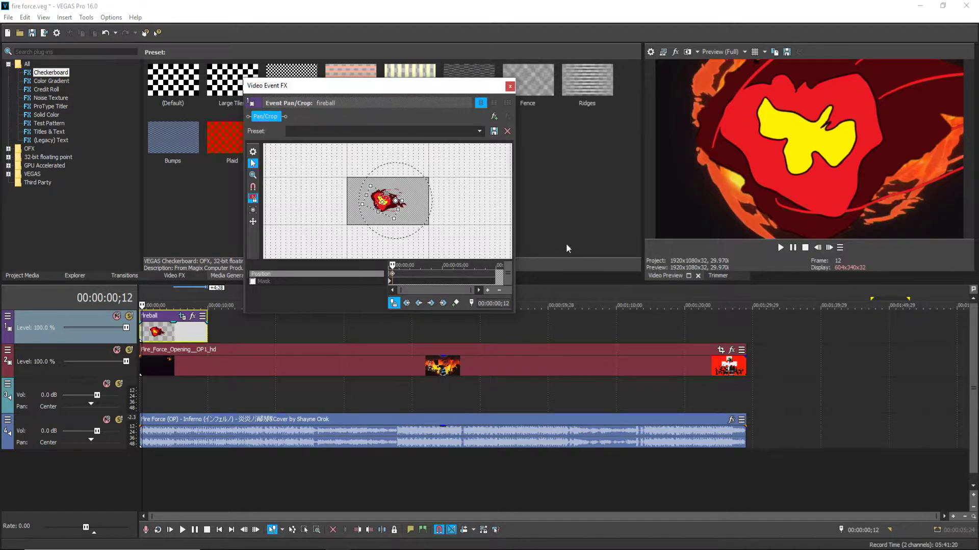
Add a position keyframe at frame 16 that enlarges the fireball until its yellow core fills most of the frame.
{"action": "scroll", "coordinate": [423, 278], "scroll_direction": "up", "scroll_amount": 3}
{"action": "scroll", "coordinate": [437, 264], "scroll_direction": "down", "scroll_amount": 2}
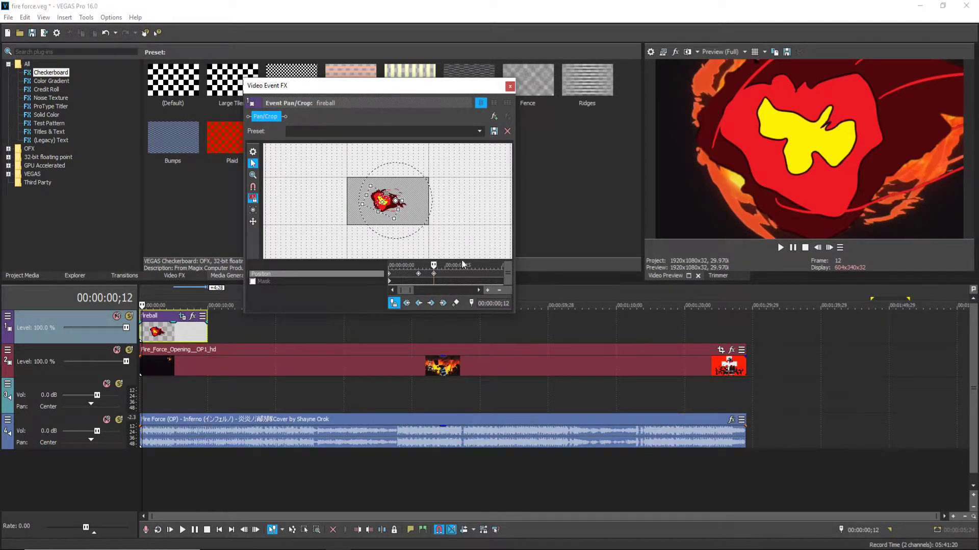
{"action": "double_click", "coordinate": [826, 252]}
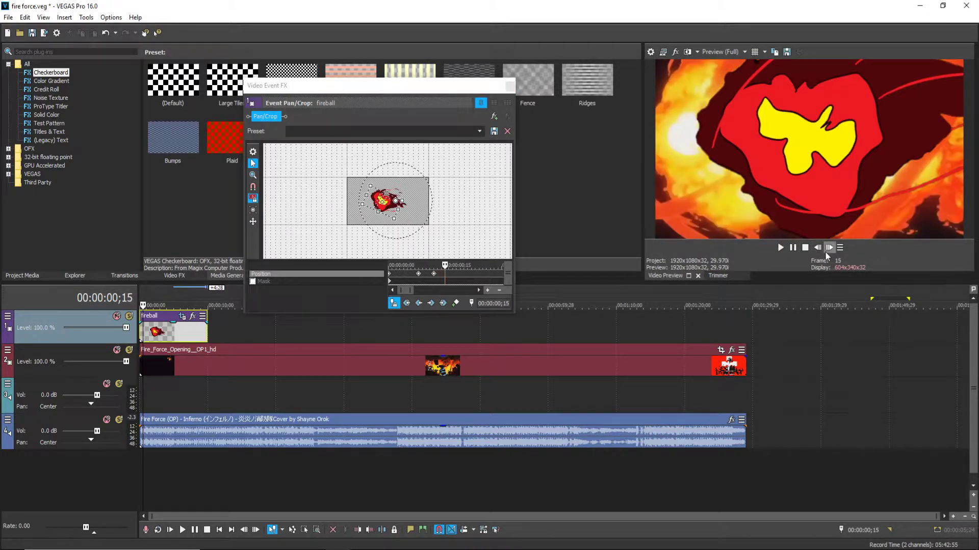
{"action": "left_click", "coordinate": [825, 252]}
{"action": "scroll", "coordinate": [414, 209], "scroll_direction": "up", "scroll_amount": 5}
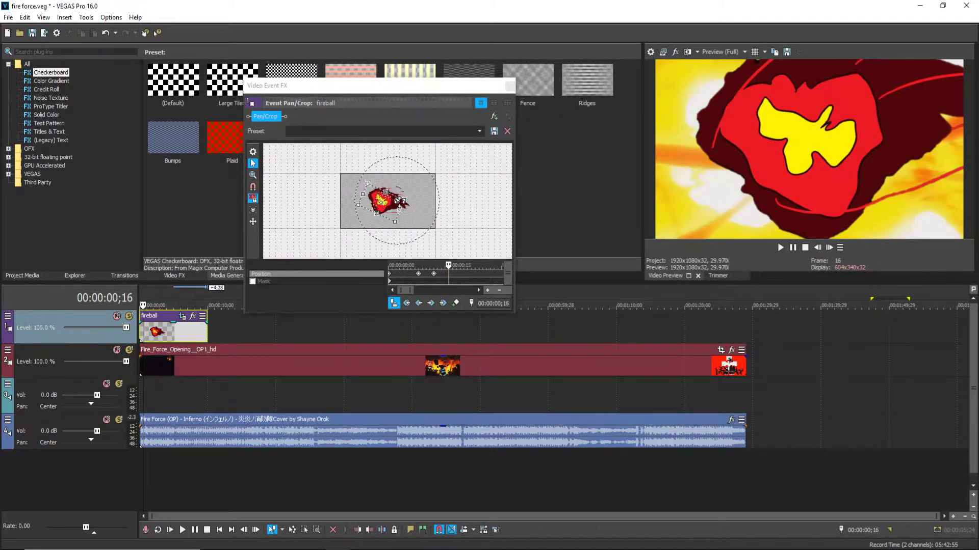
{"action": "left_click_drag", "start_coordinate": [422, 196], "coordinate": [373, 215]}
{"action": "scroll", "coordinate": [351, 207], "scroll_direction": "up", "scroll_amount": 3}
{"action": "scroll", "coordinate": [352, 206], "scroll_direction": "up", "scroll_amount": 2}
Step through the motion from frame 12 and add a frame 19 keyframe shifting the fireball so only its tail crosses the frame.
{"action": "left_click", "coordinate": [432, 276]}
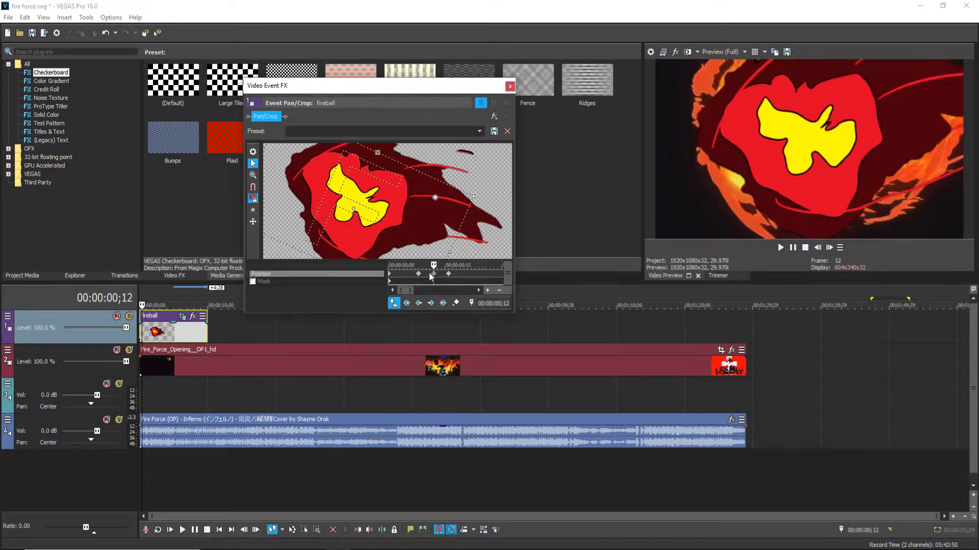
{"action": "left_click", "coordinate": [830, 247]}
{"action": "left_click", "coordinate": [829, 248]}
{"action": "left_click", "coordinate": [829, 248]}
{"action": "left_click", "coordinate": [829, 248]}
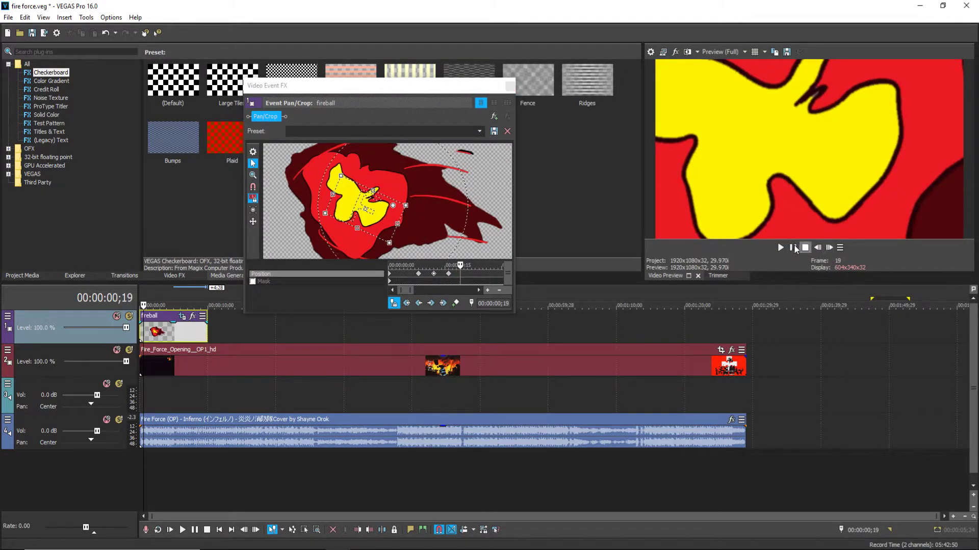
{"action": "scroll", "coordinate": [411, 225], "scroll_direction": "down", "scroll_amount": 5}
{"action": "left_click_drag", "start_coordinate": [381, 206], "coordinate": [421, 207]}
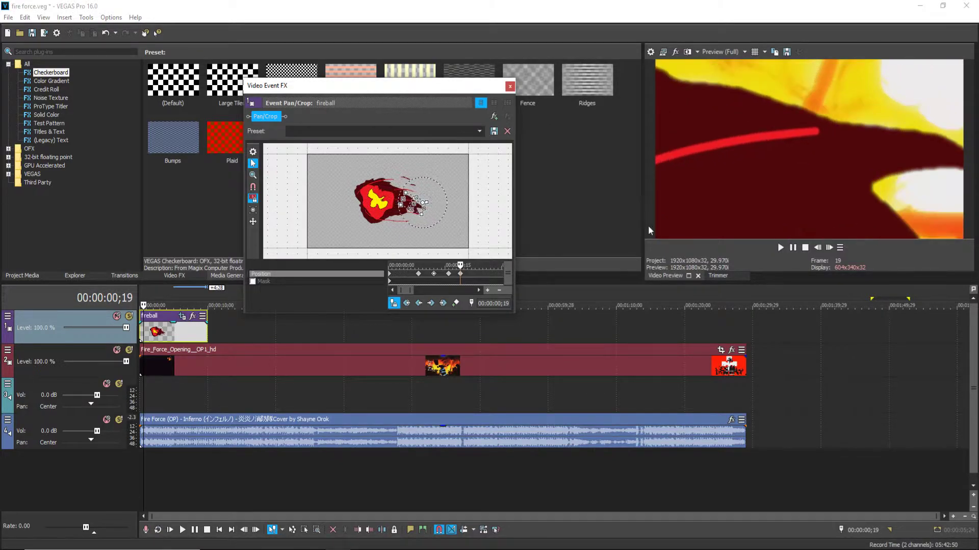
Add a position keyframe at frame 24 that moves the fireball completely out of the frame.
{"action": "left_click", "coordinate": [781, 247]}
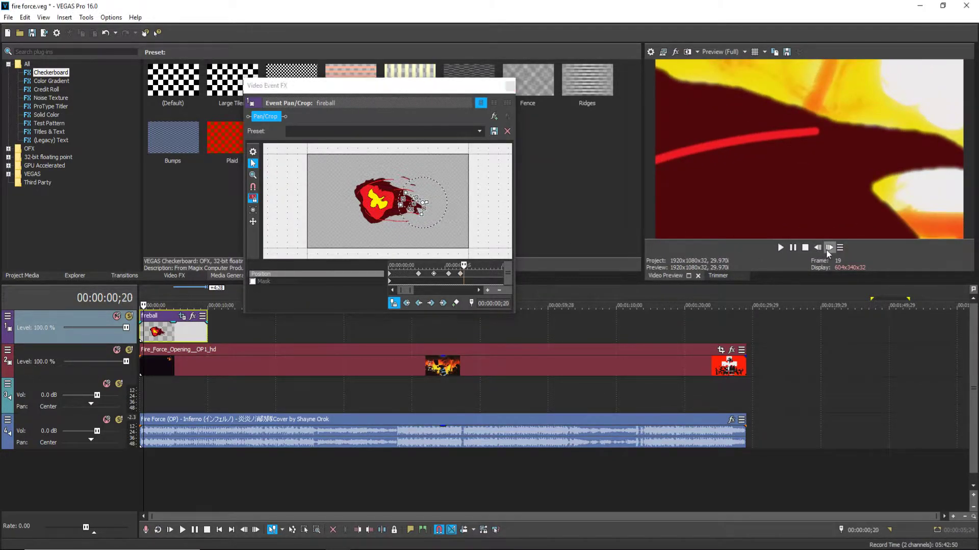
{"action": "scroll", "coordinate": [429, 202], "scroll_direction": "up", "scroll_amount": 2}
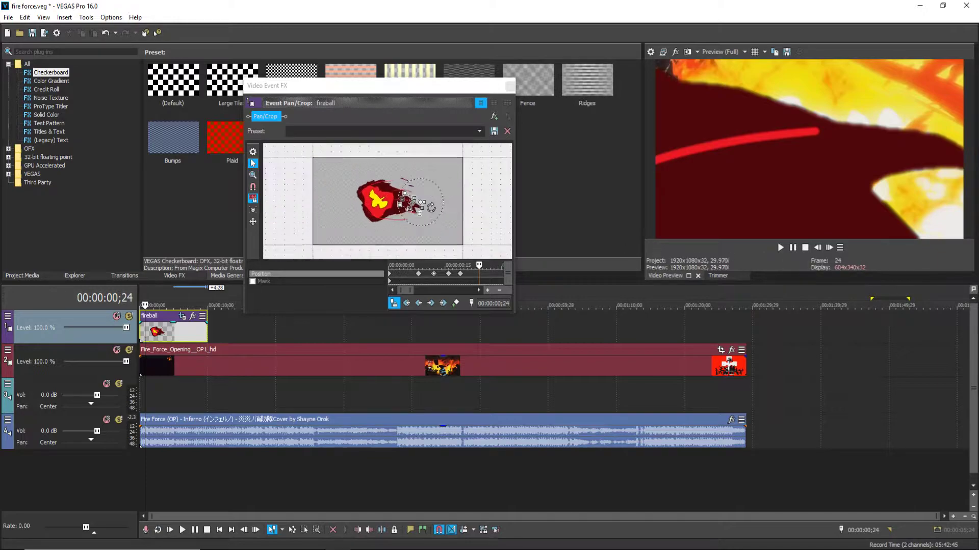
{"action": "left_click_drag", "start_coordinate": [429, 202], "coordinate": [563, 237]}
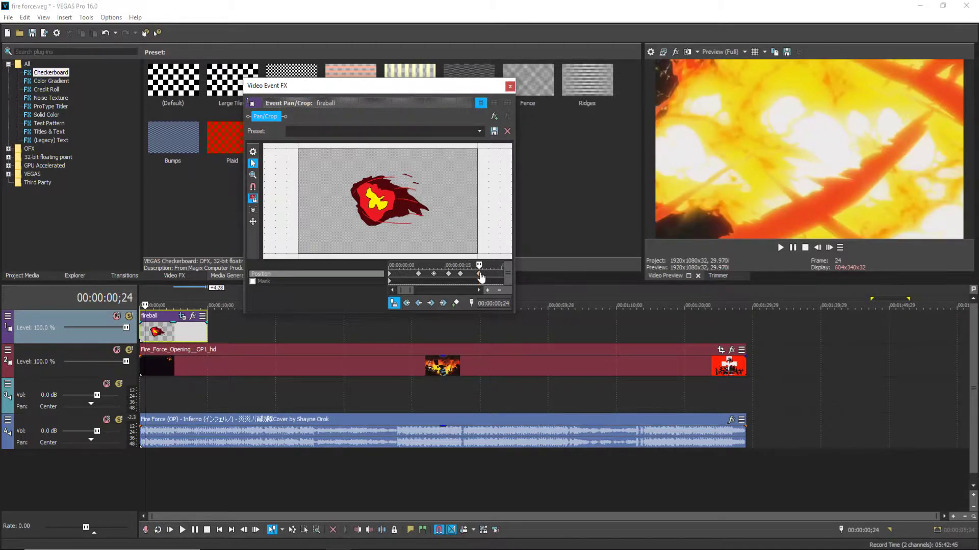
Close the fireball's pan/crop settings, trim its event to end at frame 24 and play the opening from the start.
{"action": "left_click", "coordinate": [508, 86]}
{"action": "scroll", "coordinate": [262, 291], "scroll_direction": "up", "scroll_amount": 6}
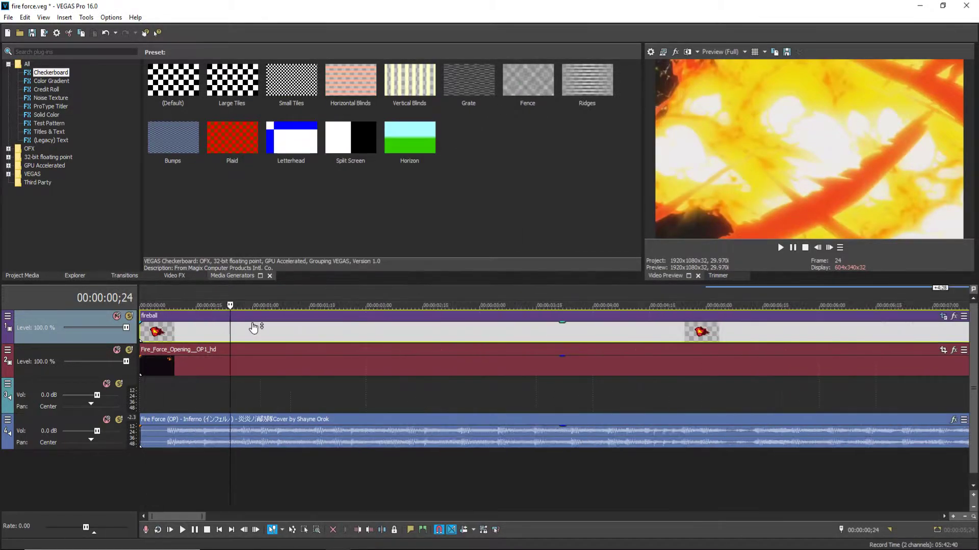
{"action": "left_click_drag", "start_coordinate": [418, 336], "coordinate": [147, 334]}
{"action": "left_click", "coordinate": [142, 333]}
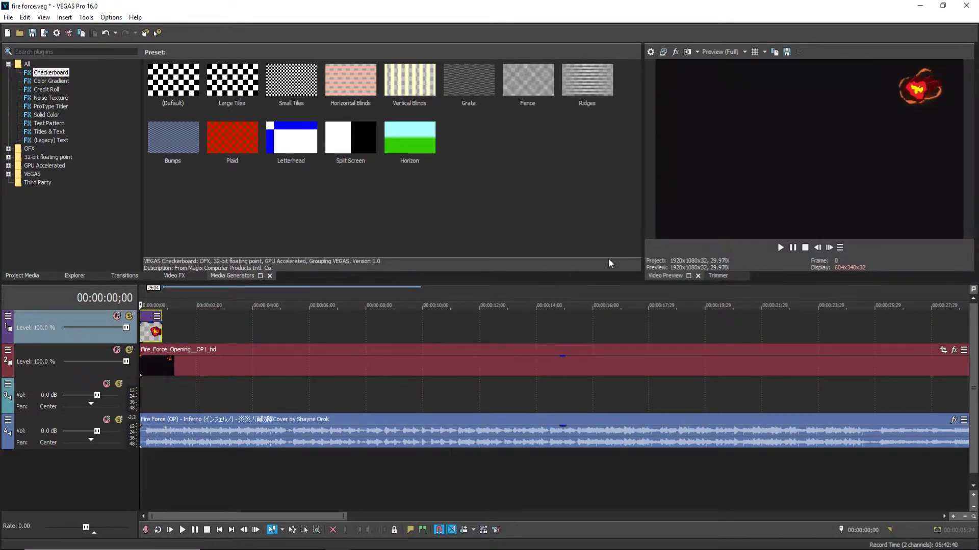
{"action": "left_click", "coordinate": [791, 248]}
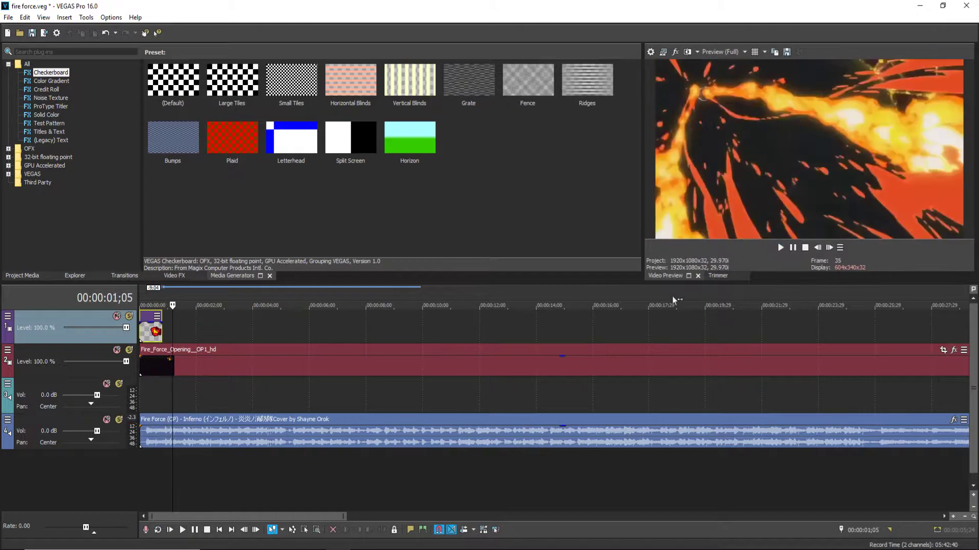
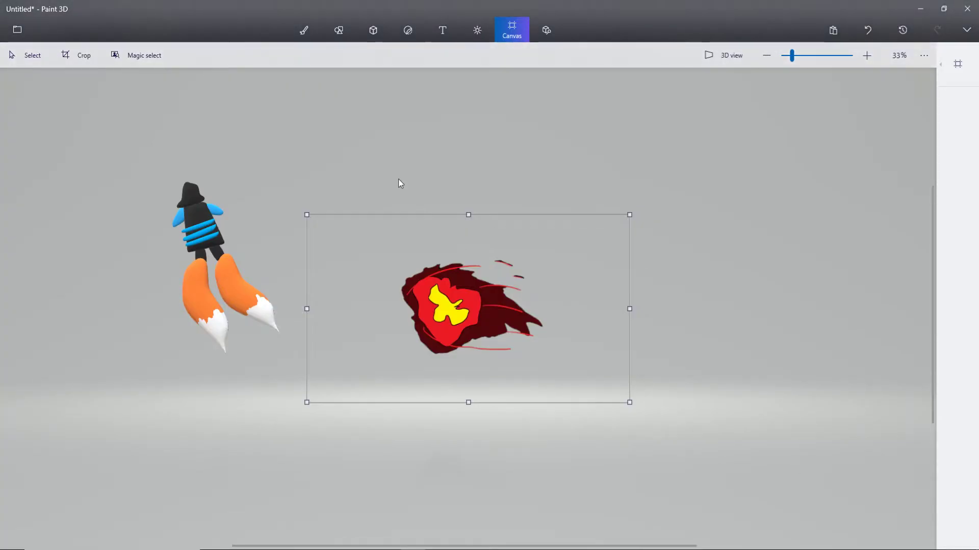
Switch to Paint 3D, delete the fireball from the canvas and turn off the transparent canvas.
{"action": "left_click", "coordinate": [430, 294]}
{"action": "key", "text": "Delete"}
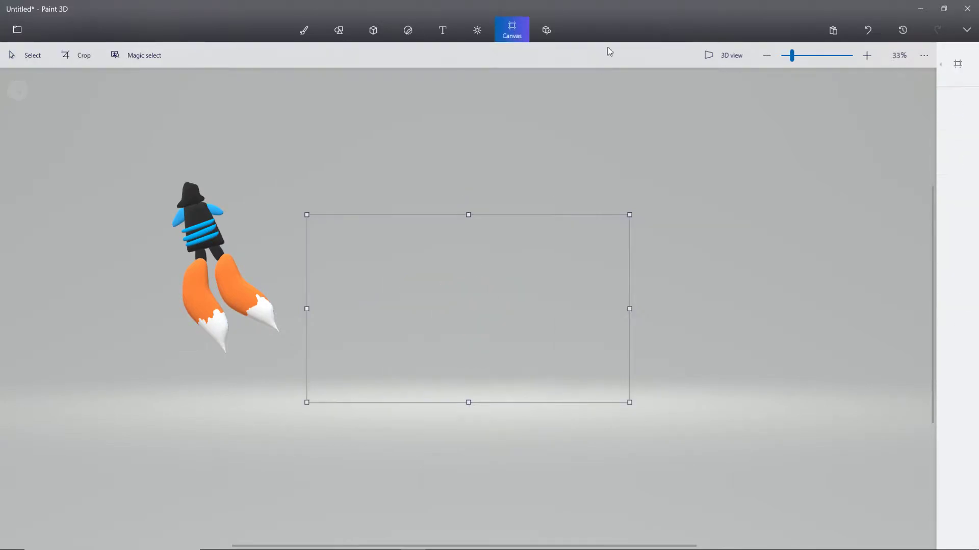
{"action": "left_click", "coordinate": [957, 64]}
{"action": "left_click", "coordinate": [822, 100]}
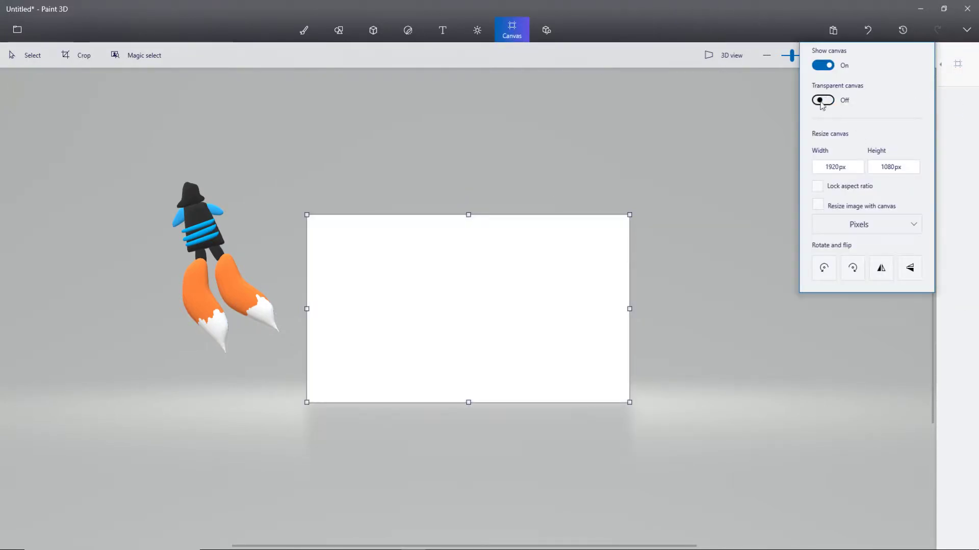
Move the fox-tailed character onto the white canvas and rotate it so its head points to the upper left.
{"action": "left_click", "coordinate": [37, 56]}
{"action": "left_click_drag", "start_coordinate": [195, 236], "coordinate": [502, 285]}
{"action": "left_click_drag", "start_coordinate": [527, 204], "coordinate": [484, 214]}
{"action": "left_click_drag", "start_coordinate": [511, 293], "coordinate": [466, 283]}
{"action": "left_click_drag", "start_coordinate": [479, 230], "coordinate": [458, 224]}
{"action": "mouse_move", "coordinate": [497, 313]}
{"action": "left_mouse_down"}
{"action": "mouse_move", "coordinate": [550, 323]}
{"action": "mouse_move", "coordinate": [491, 295]}
{"action": "left_mouse_up"}
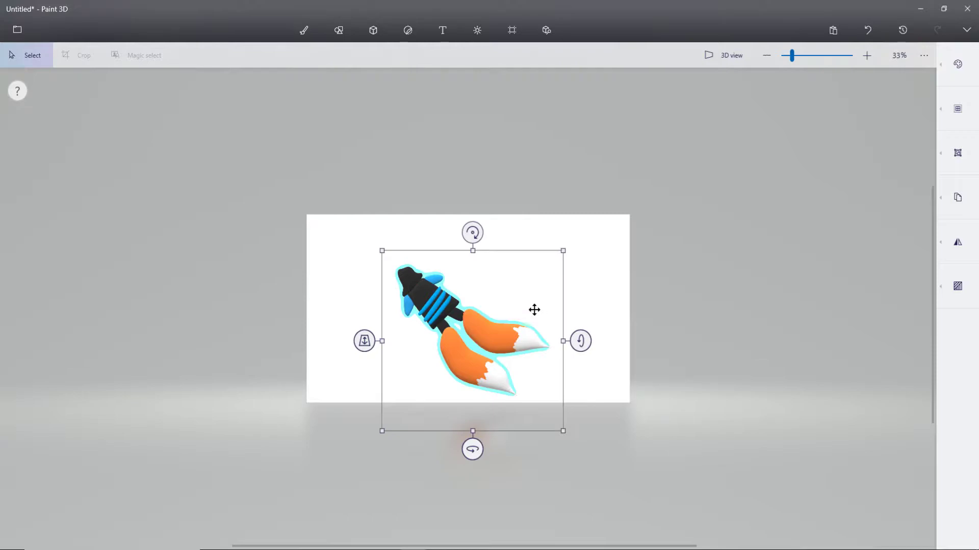
{"action": "key", "text": "c"}
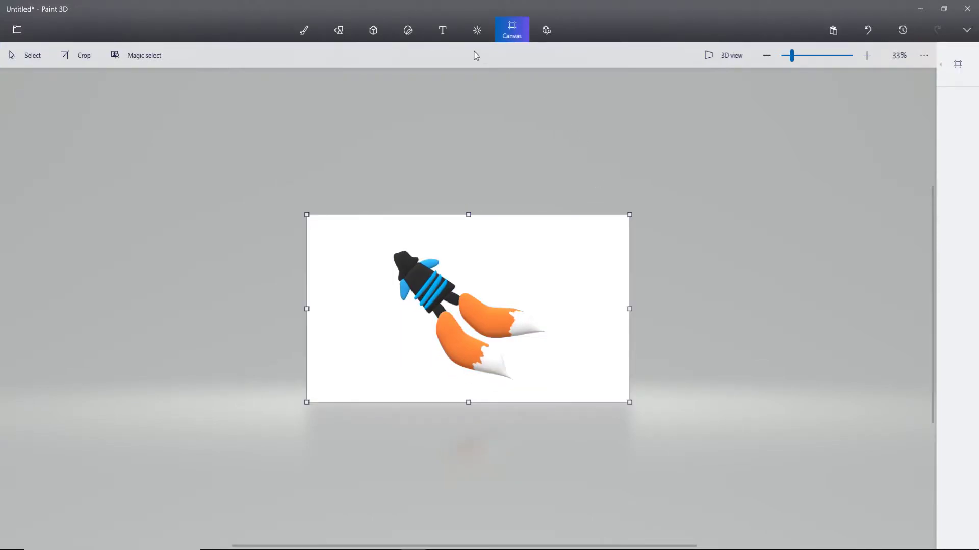
Fill the canvas behind the character with the custom bright green 00ff1e.
{"action": "left_click", "coordinate": [551, 40]}
{"action": "left_click", "coordinate": [525, 34]}
{"action": "key", "text": "b"}
{"action": "left_click", "coordinate": [962, 66]}
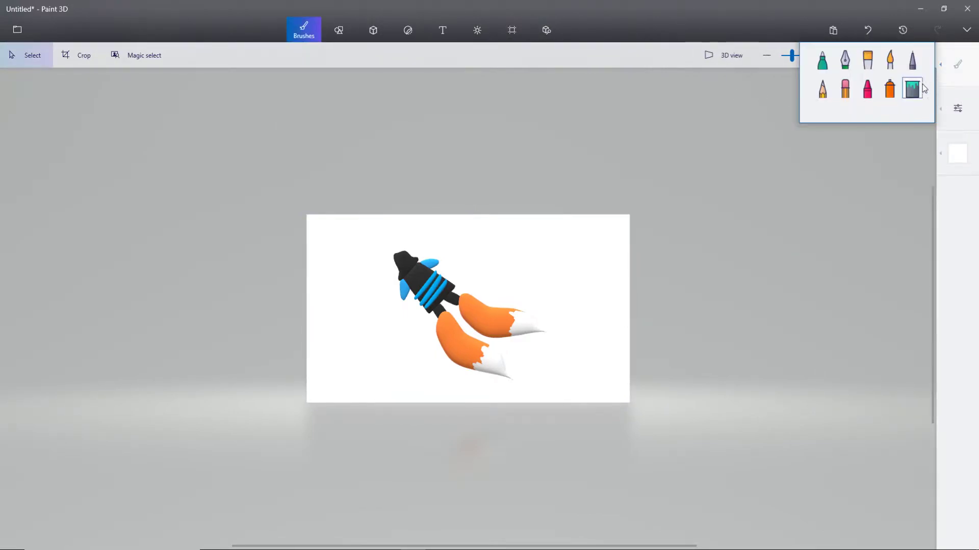
{"action": "left_click", "coordinate": [913, 88]}
{"action": "left_click", "coordinate": [958, 154]}
{"action": "left_click", "coordinate": [912, 232]}
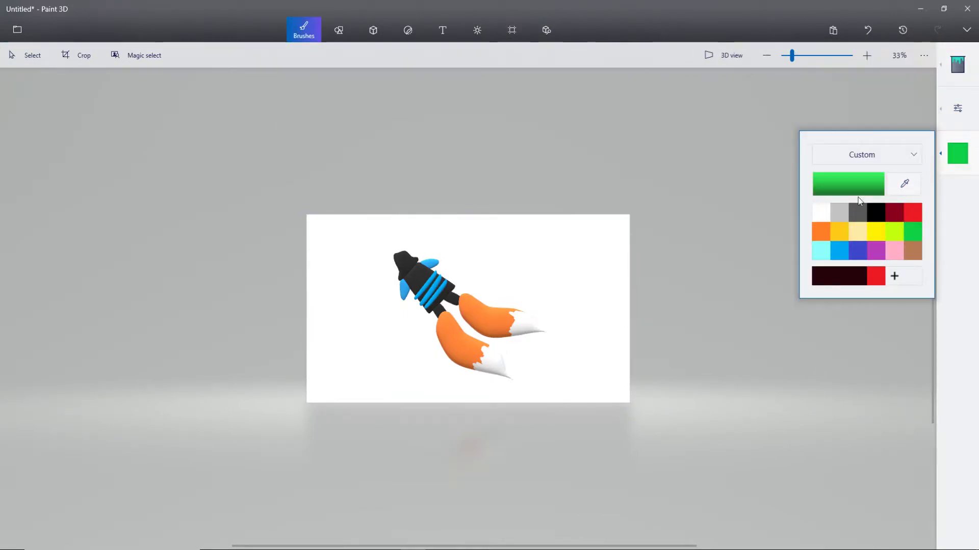
{"action": "left_click", "coordinate": [850, 185]}
{"action": "left_click_drag", "start_coordinate": [525, 214], "coordinate": [549, 177]}
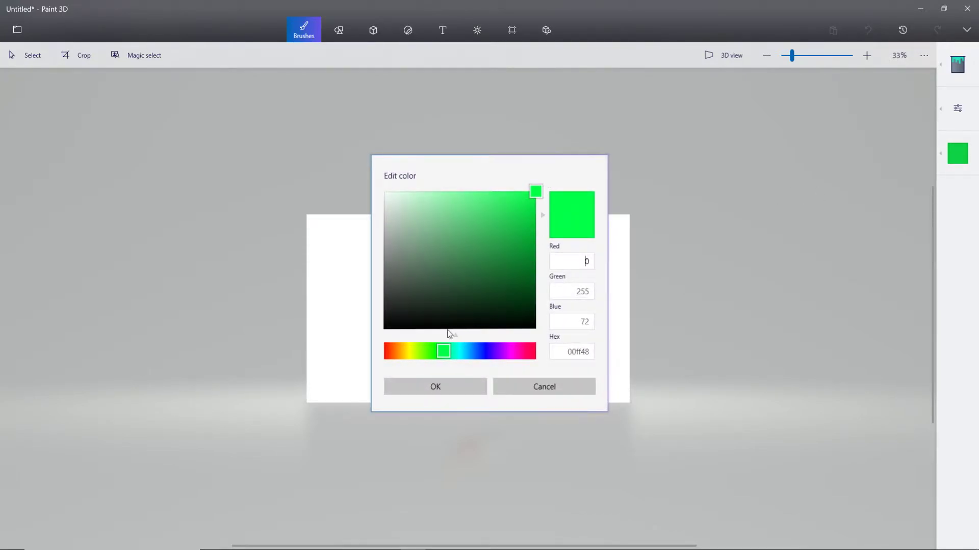
{"action": "left_click_drag", "start_coordinate": [444, 352], "coordinate": [436, 355]}
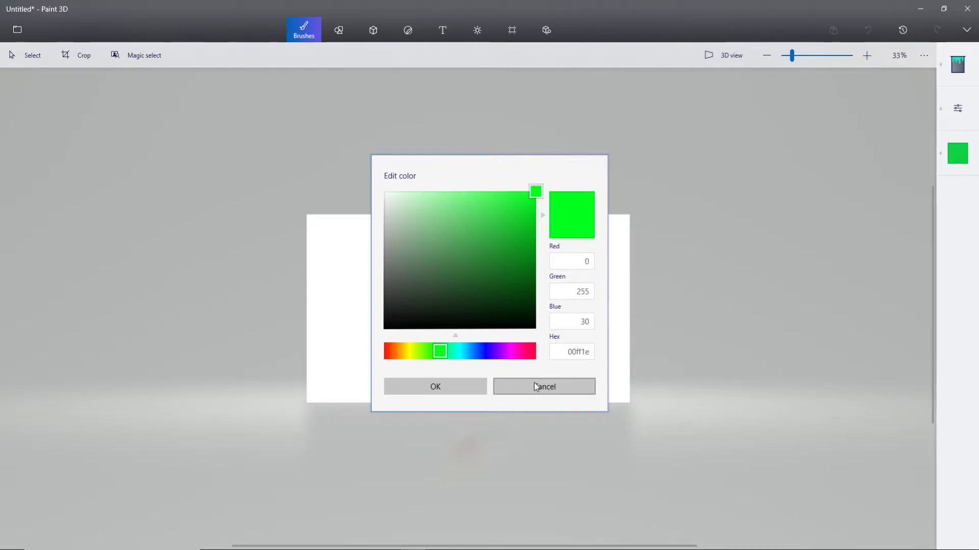
{"action": "left_click", "coordinate": [476, 387]}
{"action": "left_click", "coordinate": [543, 278]}
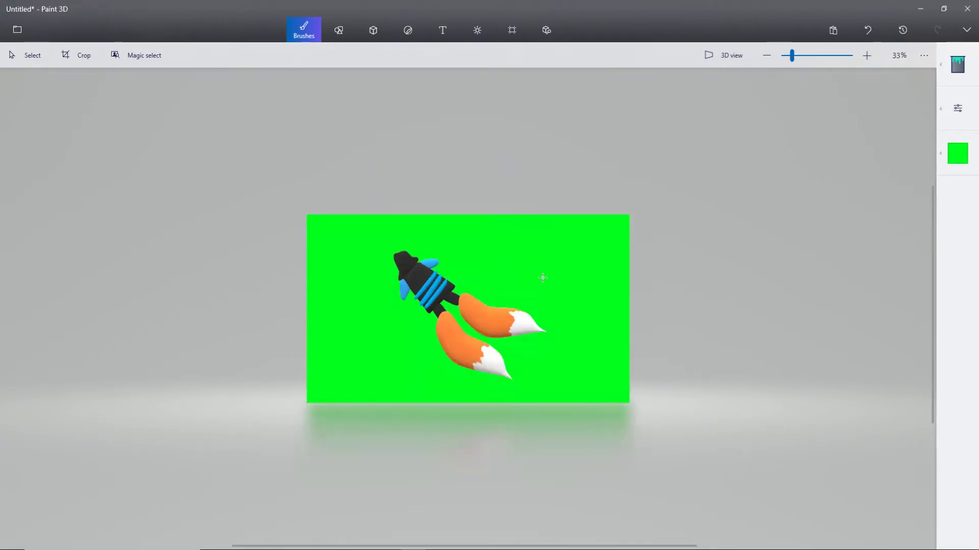
Shift the character slightly down and to the right on the green canvas and deselect it.
{"action": "left_click", "coordinate": [26, 55]}
{"action": "left_click", "coordinate": [481, 312]}
{"action": "left_click_drag", "start_coordinate": [481, 312], "coordinate": [507, 329]}
{"action": "left_click_drag", "start_coordinate": [545, 364], "coordinate": [543, 372]}
{"action": "scroll", "coordinate": [543, 372], "scroll_direction": "up", "scroll_amount": 2}
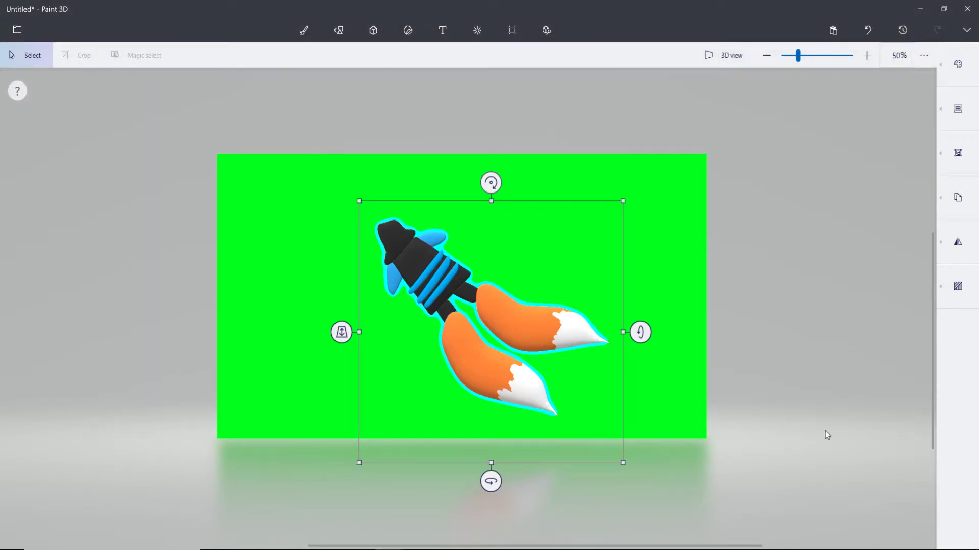
{"action": "scroll", "coordinate": [697, 408], "scroll_direction": "up", "scroll_amount": 1}
{"action": "left_click_drag", "start_coordinate": [489, 547], "coordinate": [357, 546]}
{"action": "left_click_drag", "start_coordinate": [931, 364], "coordinate": [928, 338]}
{"action": "left_click", "coordinate": [665, 442]}
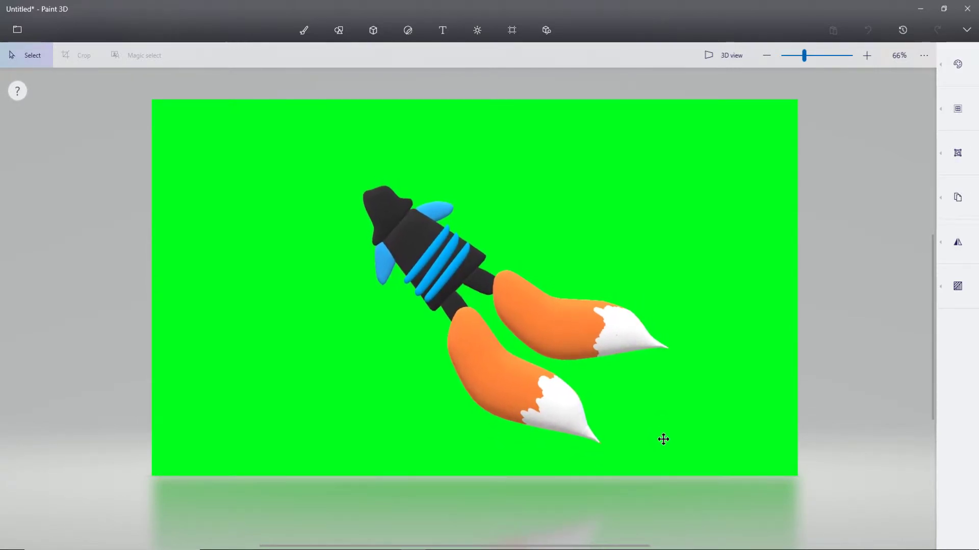
{"action": "left_click", "coordinate": [664, 438]}
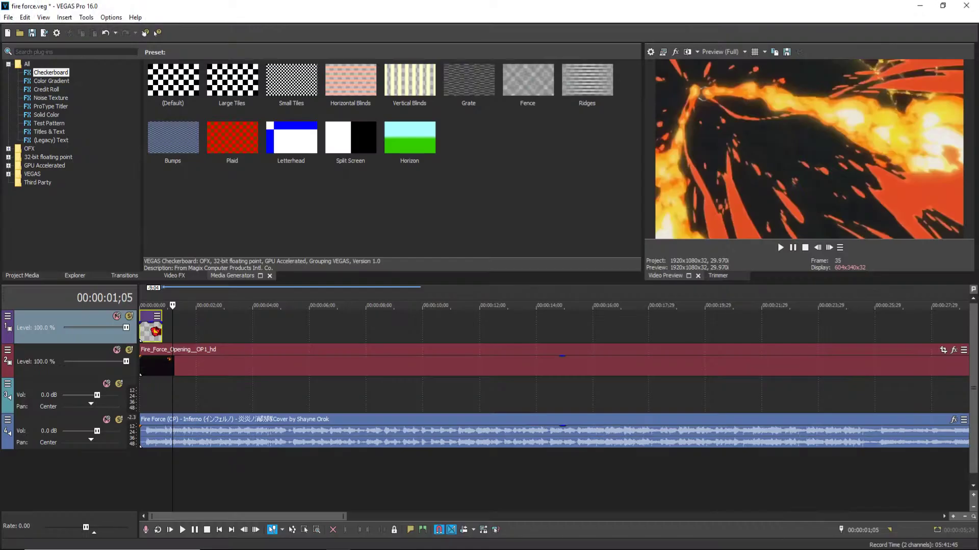
{"action": "left_click", "coordinate": [32, 33]}
{"action": "left_click", "coordinate": [8, 17]}
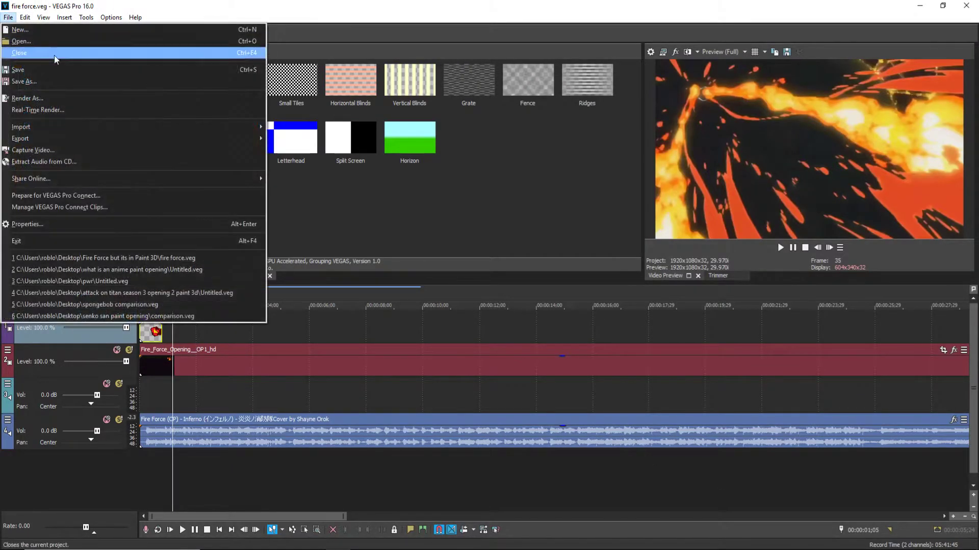
{"action": "left_click", "coordinate": [50, 43]}
{"action": "left_click", "coordinate": [119, 112]}
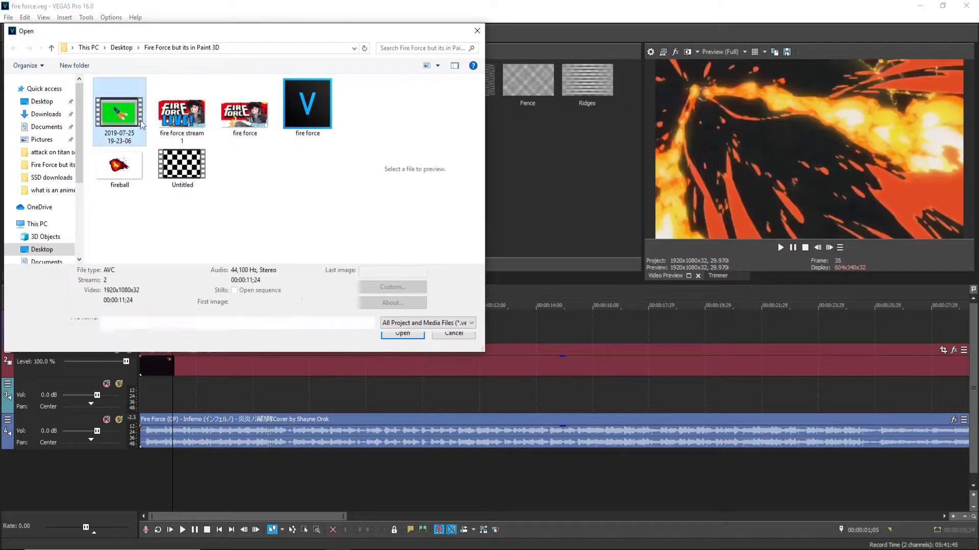
{"action": "left_click", "coordinate": [402, 333]}
{"action": "key", "text": "Up"}
{"action": "key", "text": "Up"}
{"action": "key", "text": "Up"}
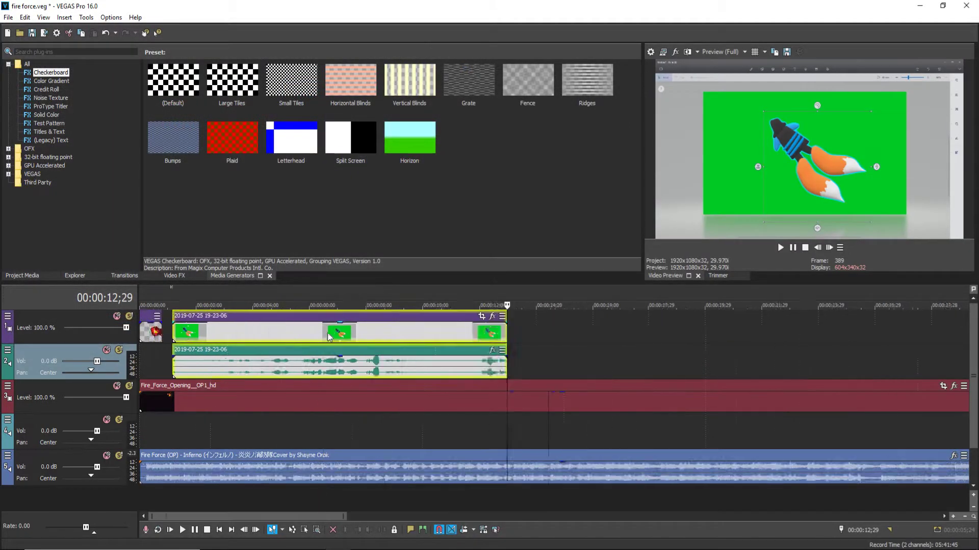
Preview the green-screen recording and delete its audio event.
{"action": "left_click", "coordinate": [780, 247]}
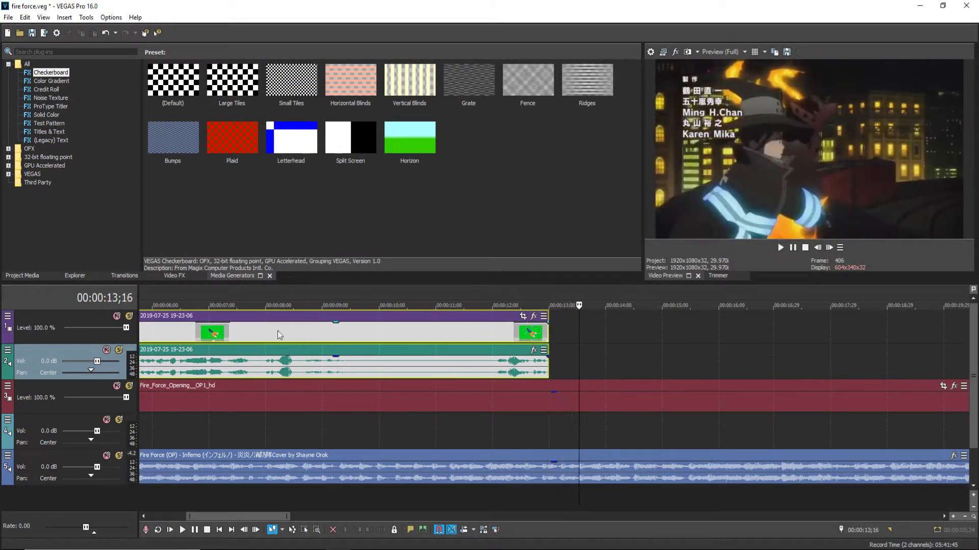
{"action": "key", "text": "space"}
{"action": "left_click", "coordinate": [791, 248]}
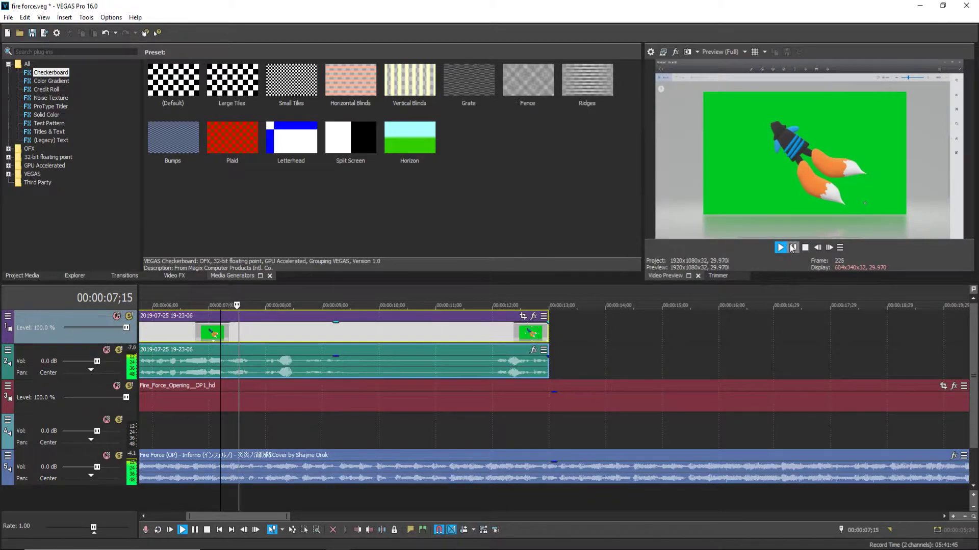
{"action": "left_click", "coordinate": [386, 363]}
{"action": "scroll", "coordinate": [387, 363], "scroll_direction": "left", "scroll_amount": 3}
{"action": "key", "text": "Delete"}
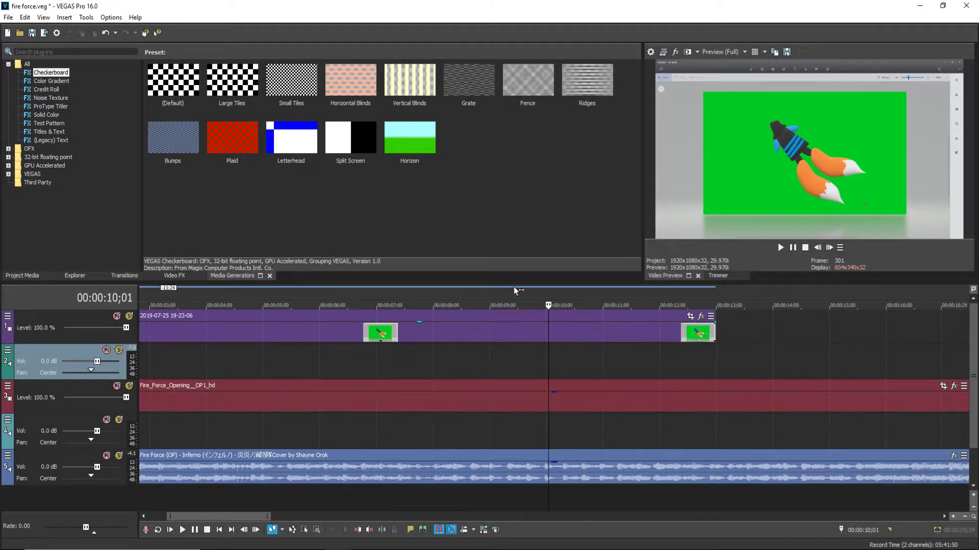
Split the green-screen recording twice and delete both ends, keeping about four seconds from its middle.
{"action": "left_click", "coordinate": [793, 248]}
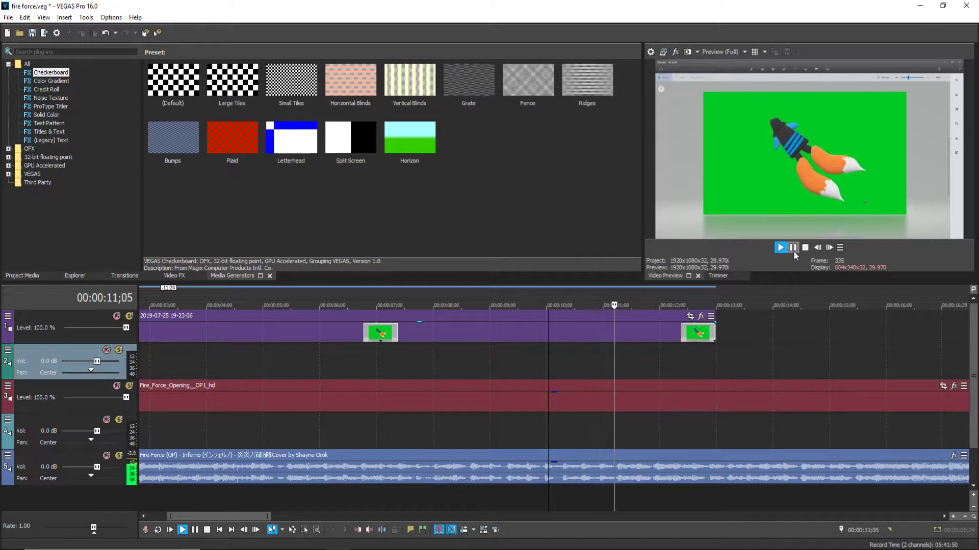
{"action": "scroll", "coordinate": [437, 303], "scroll_direction": "down", "scroll_amount": 3}
{"action": "left_click", "coordinate": [282, 331]}
{"action": "key", "text": "s"}
{"action": "left_click_drag", "start_coordinate": [392, 338], "coordinate": [397, 339]}
{"action": "left_click", "coordinate": [398, 339]}
{"action": "key", "text": "s"}
{"action": "key", "text": "Delete"}
{"action": "left_click", "coordinate": [198, 334]}
{"action": "key", "text": "Delete"}
{"action": "left_click", "coordinate": [166, 347]}
{"action": "scroll", "coordinate": [356, 332], "scroll_direction": "up", "scroll_amount": 1}
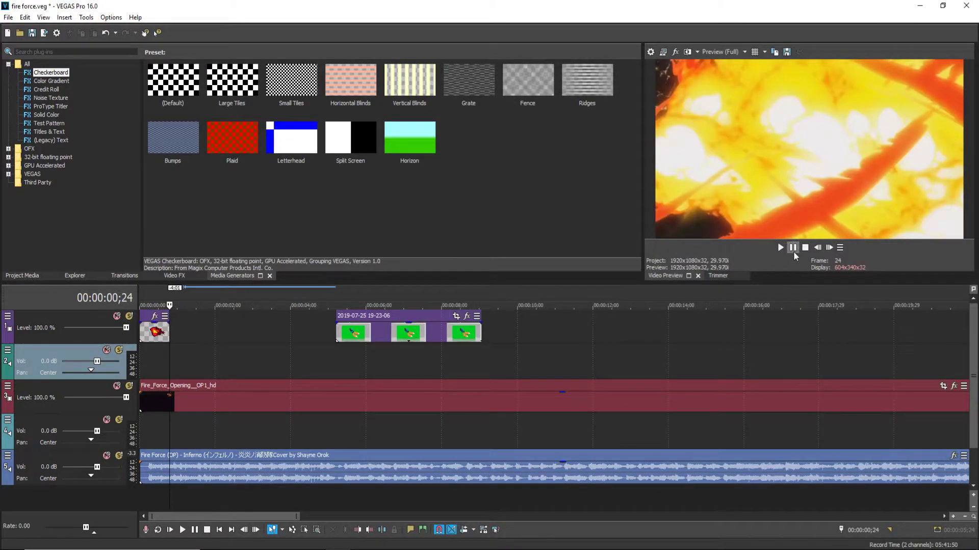
Play the original footage past the fireball, and move the green-screen clip to start right after the fireball at frame 24.
{"action": "left_click", "coordinate": [793, 252]}
{"action": "left_click", "coordinate": [793, 249]}
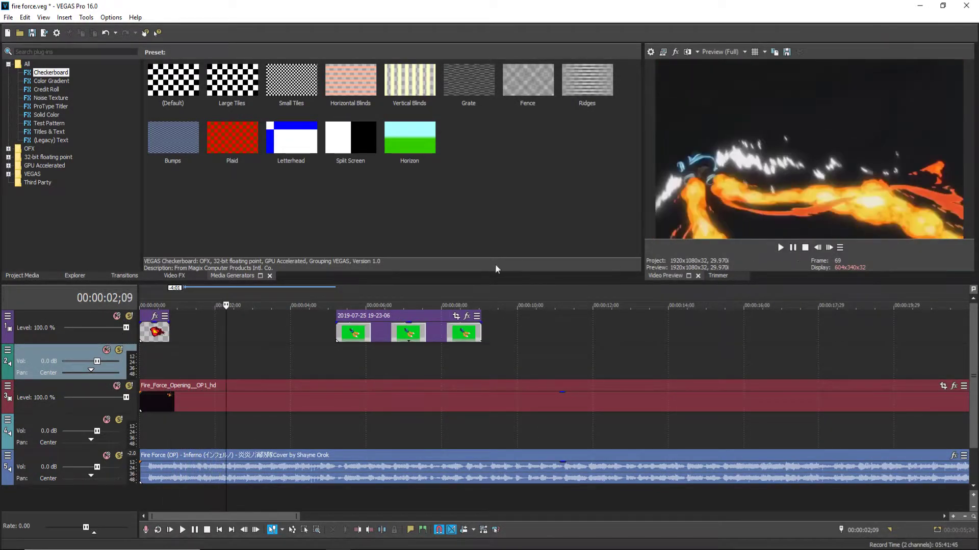
{"action": "key", "text": "Escape"}
{"action": "left_click_drag", "start_coordinate": [436, 336], "coordinate": [270, 337]}
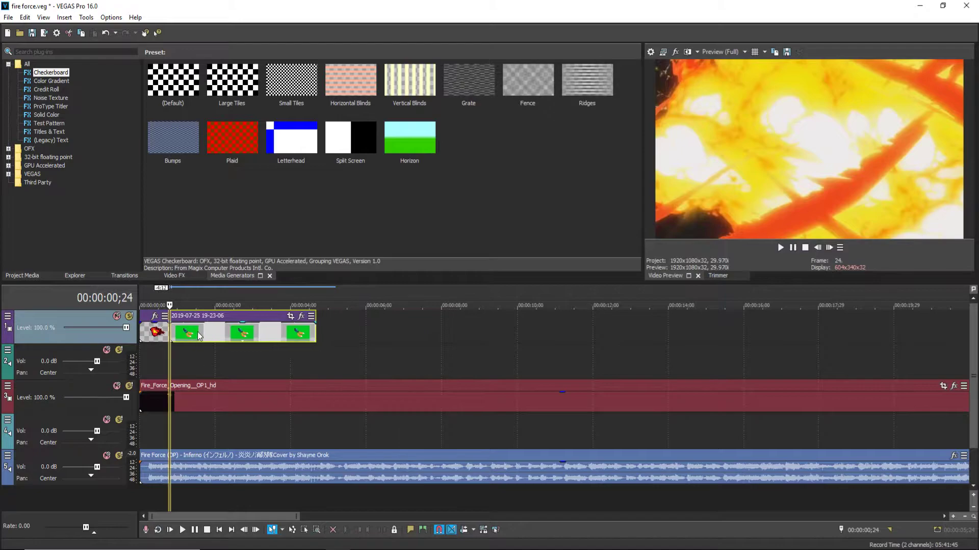
{"action": "scroll", "coordinate": [270, 336], "scroll_direction": "up", "scroll_amount": 4}
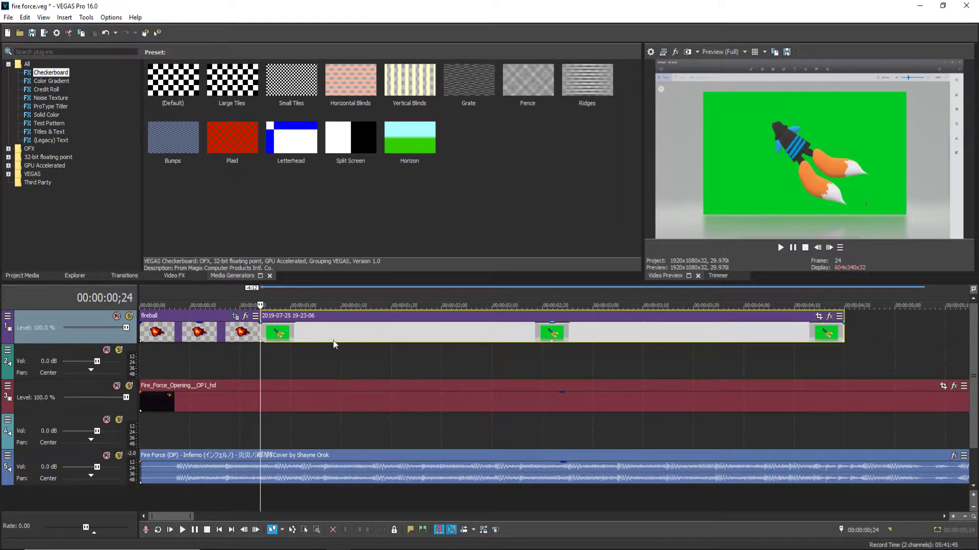
Add the VEGAS Chroma Keyer effect to the green-screen clip.
{"action": "left_click", "coordinate": [828, 317]}
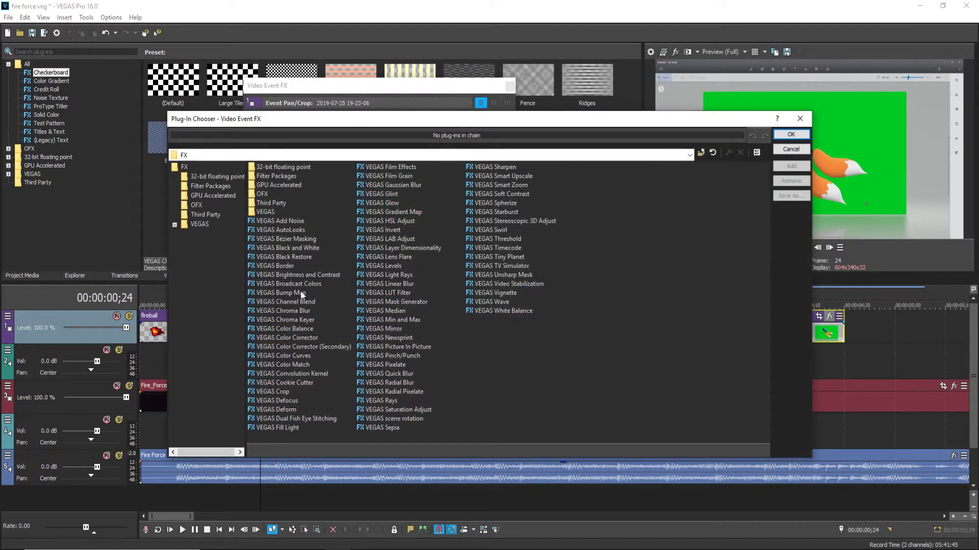
{"action": "left_click", "coordinate": [285, 319]}
{"action": "left_click", "coordinate": [790, 166]}
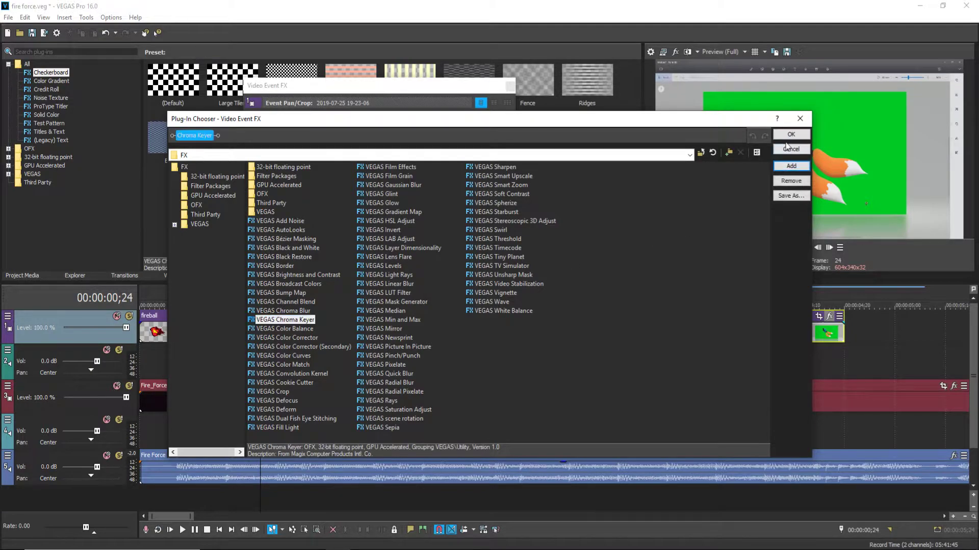
{"action": "left_click", "coordinate": [790, 134]}
Sample the clip's green background as the Chroma Keyer colour, giving 122, 1.0, 1.0.
{"action": "left_click", "coordinate": [355, 164]}
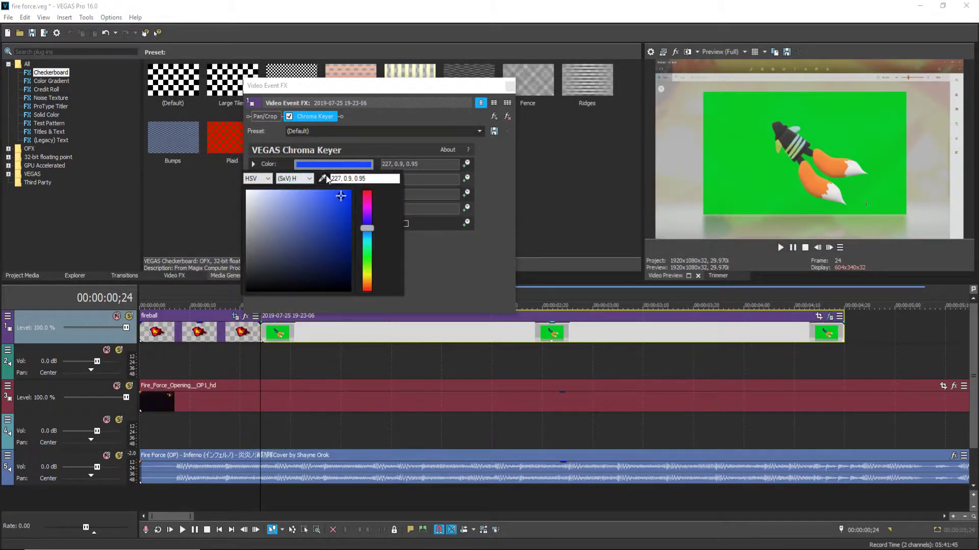
{"action": "left_click", "coordinate": [648, 147]}
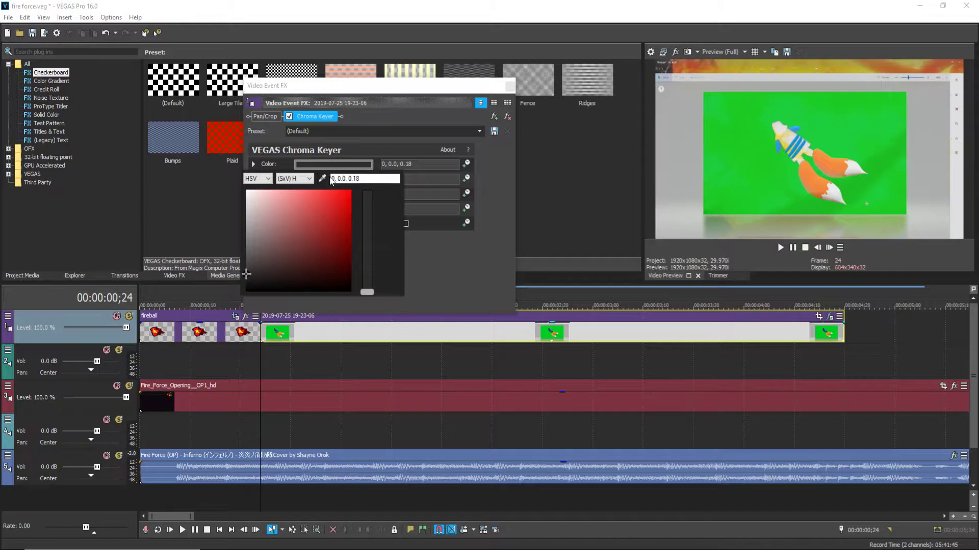
{"action": "left_click", "coordinate": [769, 160]}
{"action": "left_click", "coordinate": [383, 92]}
{"action": "left_click", "coordinate": [333, 164]}
Tune the Chroma Keyer to a low threshold of 0.265 and a high threshold of 0.694, checking with the mask-only view.
{"action": "left_click", "coordinate": [320, 194]}
{"action": "left_click_drag", "start_coordinate": [327, 195], "coordinate": [310, 181]}
{"action": "left_click", "coordinate": [401, 114]}
{"action": "left_click", "coordinate": [406, 225]}
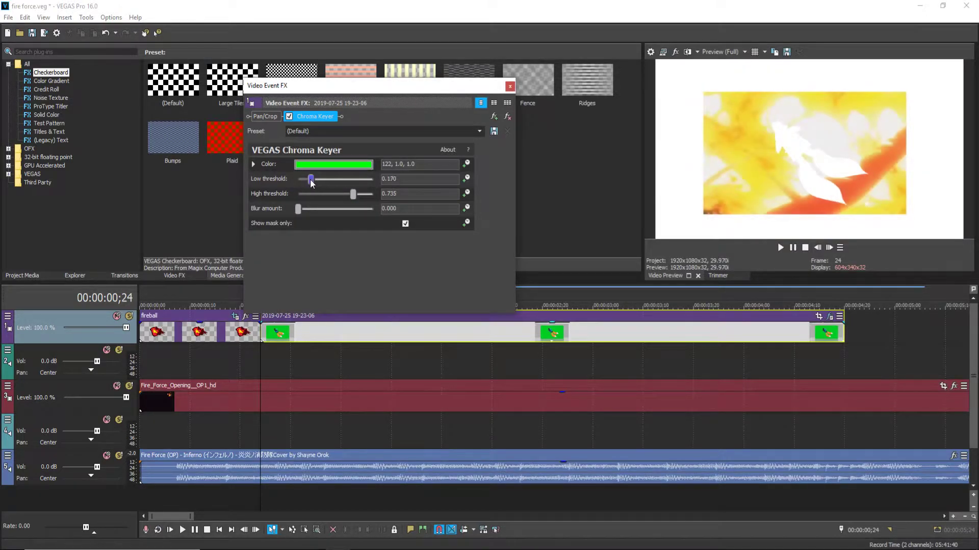
{"action": "left_click", "coordinate": [405, 224]}
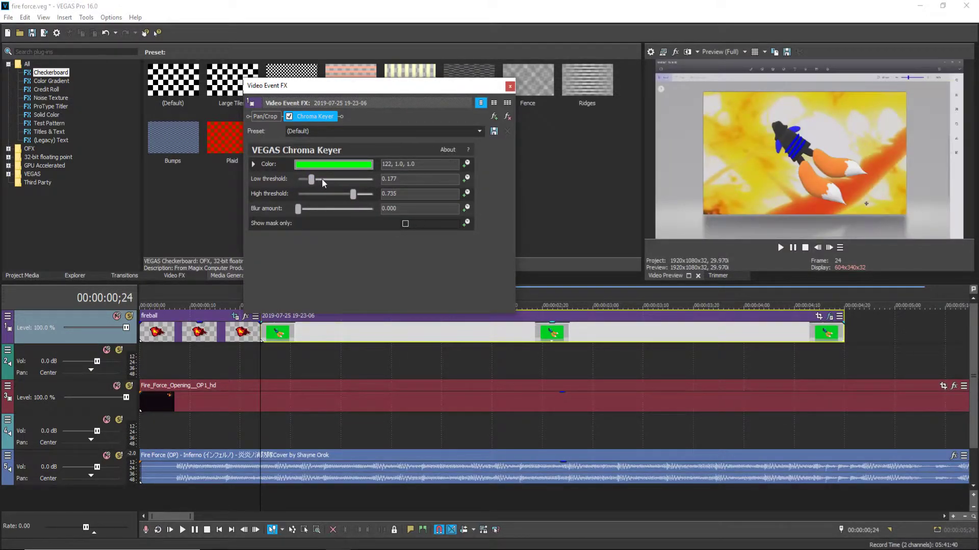
{"action": "left_click_drag", "start_coordinate": [353, 196], "coordinate": [315, 183]}
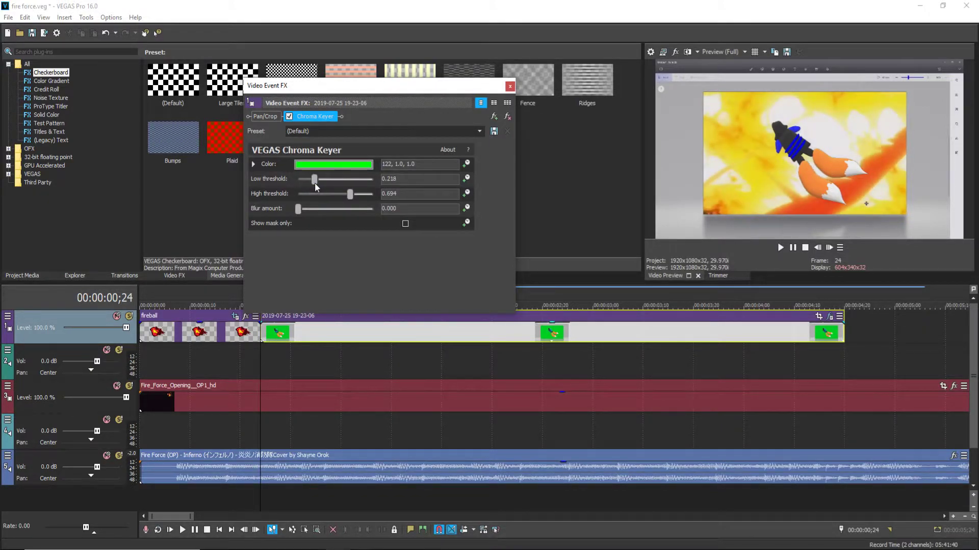
{"action": "left_click", "coordinate": [405, 223]}
{"action": "left_click", "coordinate": [405, 224]}
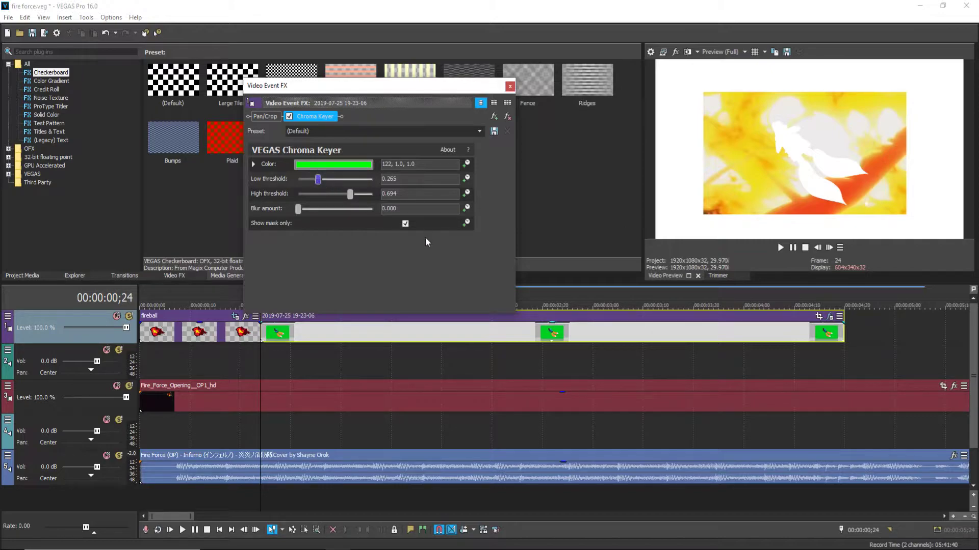
Crop the green-screen clip to its green area in Pan/Crop, and draw a rectangular mask around the green.
{"action": "left_click", "coordinate": [275, 116]}
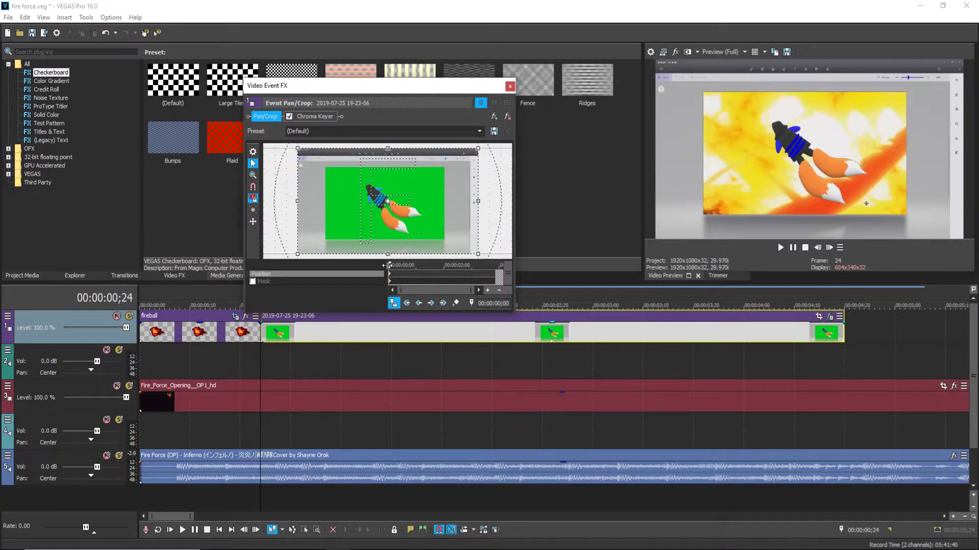
{"action": "left_click_drag", "start_coordinate": [298, 149], "coordinate": [329, 170]}
{"action": "left_click_drag", "start_coordinate": [381, 199], "coordinate": [382, 200]}
{"action": "left_click_drag", "start_coordinate": [335, 174], "coordinate": [338, 177]}
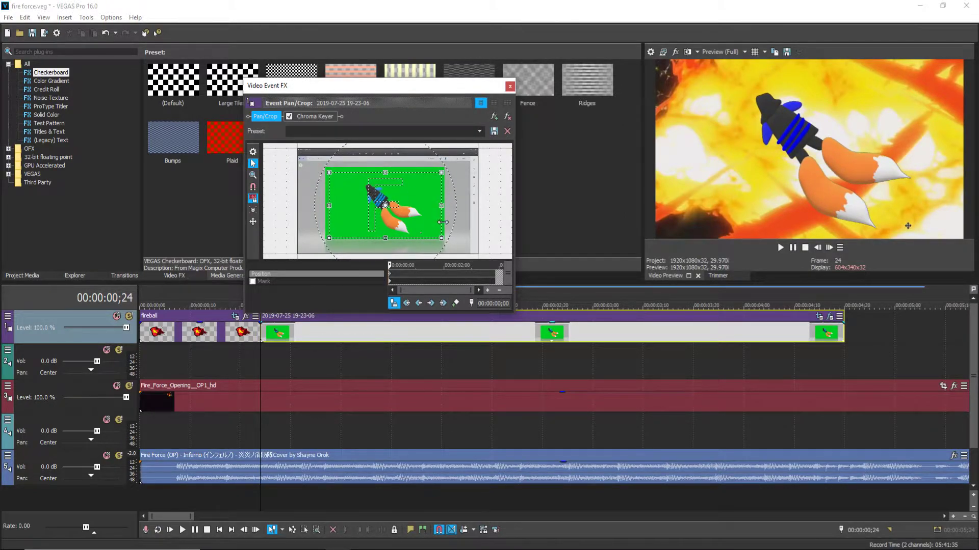
{"action": "left_click", "coordinate": [253, 282]}
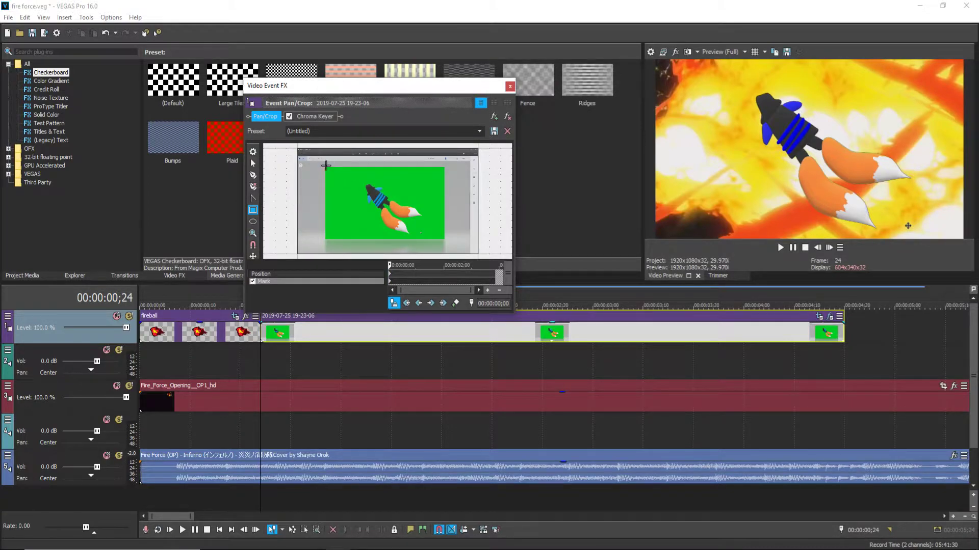
{"action": "left_click_drag", "start_coordinate": [326, 167], "coordinate": [442, 240]}
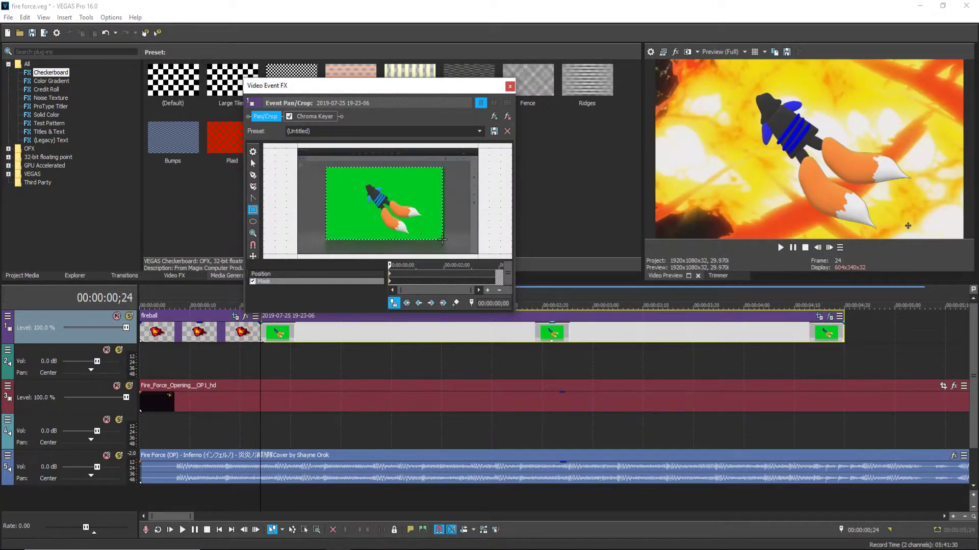
Enlarge and reposition the clip's crop frame, and trim the rectangular mask slightly inside the green area's edges.
{"action": "left_click", "coordinate": [389, 275]}
{"action": "left_click_drag", "start_coordinate": [329, 173], "coordinate": [297, 153]}
{"action": "left_click", "coordinate": [389, 281]}
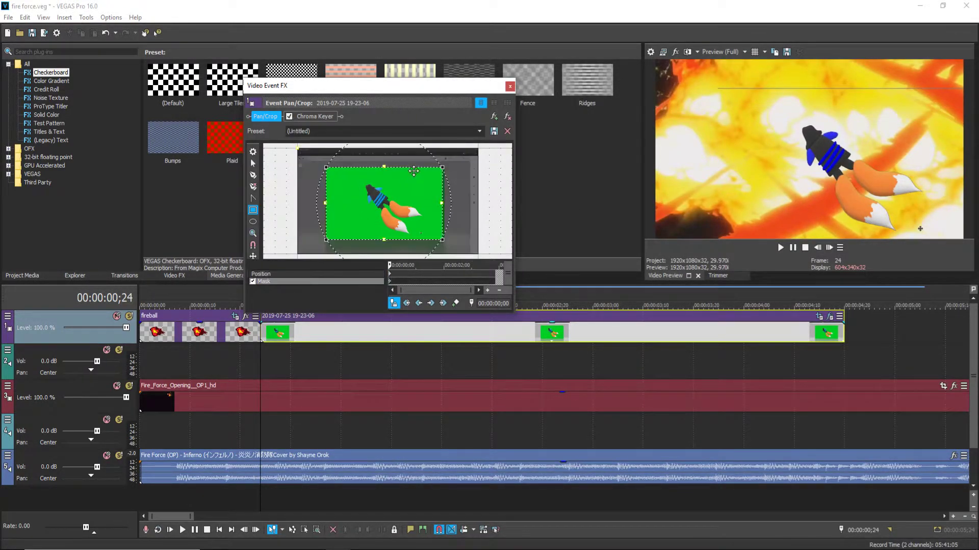
{"action": "left_click_drag", "start_coordinate": [384, 167], "coordinate": [427, 209]}
{"action": "left_click", "coordinate": [389, 276]}
{"action": "left_click", "coordinate": [389, 282]}
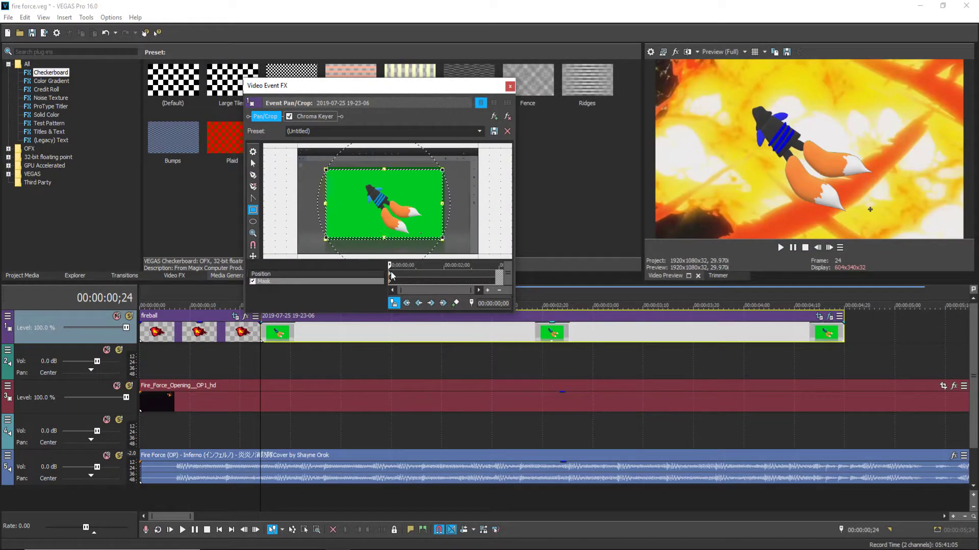
{"action": "left_click", "coordinate": [390, 276]}
{"action": "left_click_drag", "start_coordinate": [421, 200], "coordinate": [406, 195]}
{"action": "scroll", "coordinate": [303, 343], "scroll_direction": "up", "scroll_amount": 3}
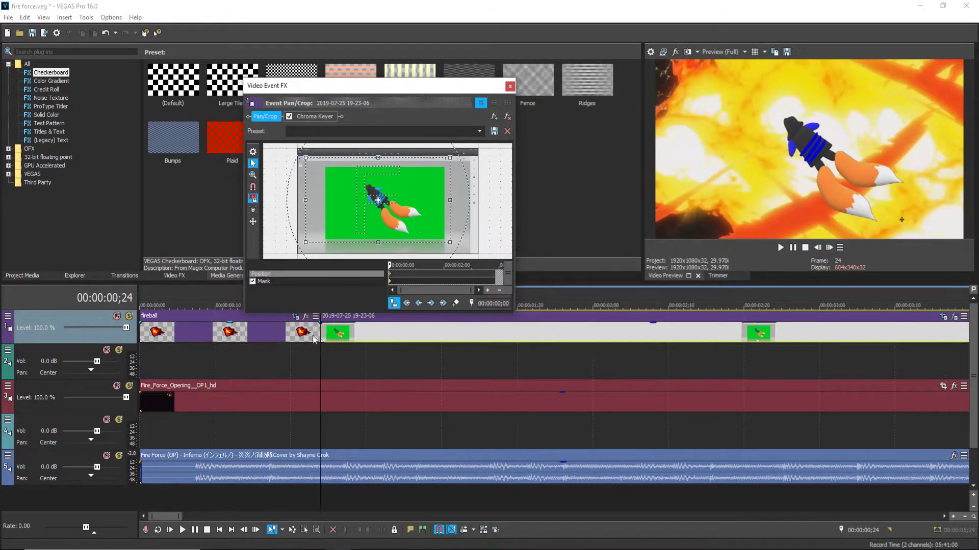
Play the transition from the fireball, and shrink the clip's starting crop frame tightly around the character's orange tails.
{"action": "left_click", "coordinate": [275, 363]}
{"action": "left_click", "coordinate": [780, 248]}
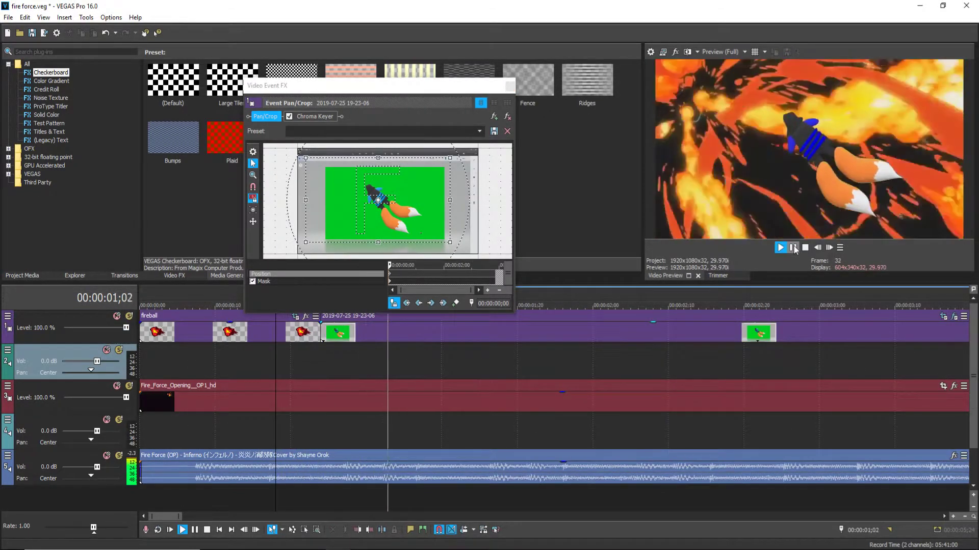
{"action": "key", "text": "space"}
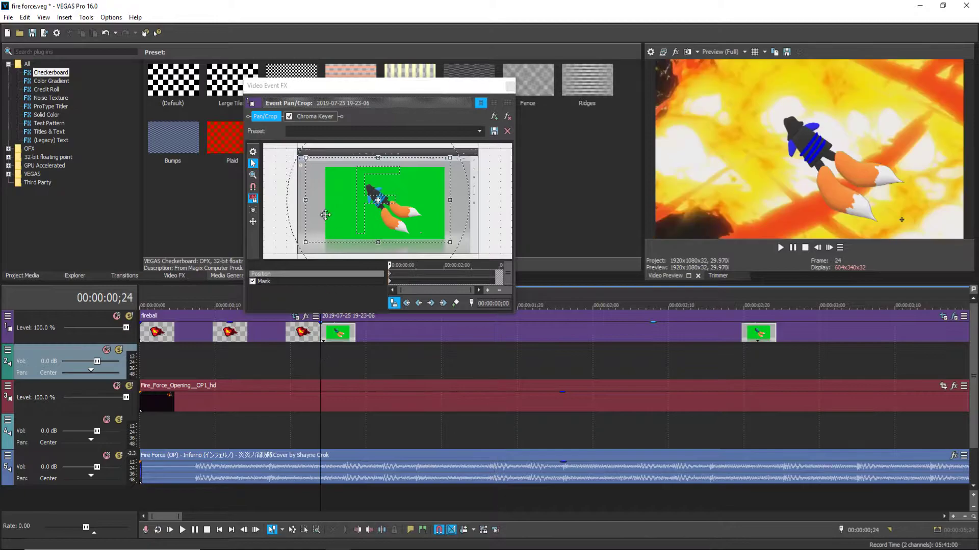
{"action": "left_click_drag", "start_coordinate": [377, 230], "coordinate": [382, 206]}
Insert a video track directly below the fireball track, and move the green-screen clip onto it to start at frame 20.
{"action": "left_click", "coordinate": [308, 359]}
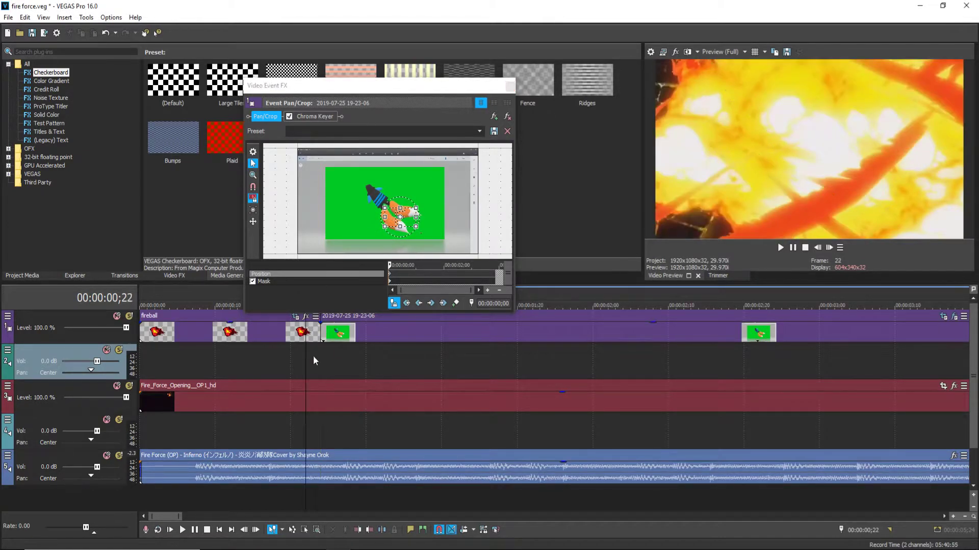
{"action": "left_click", "coordinate": [381, 327]}
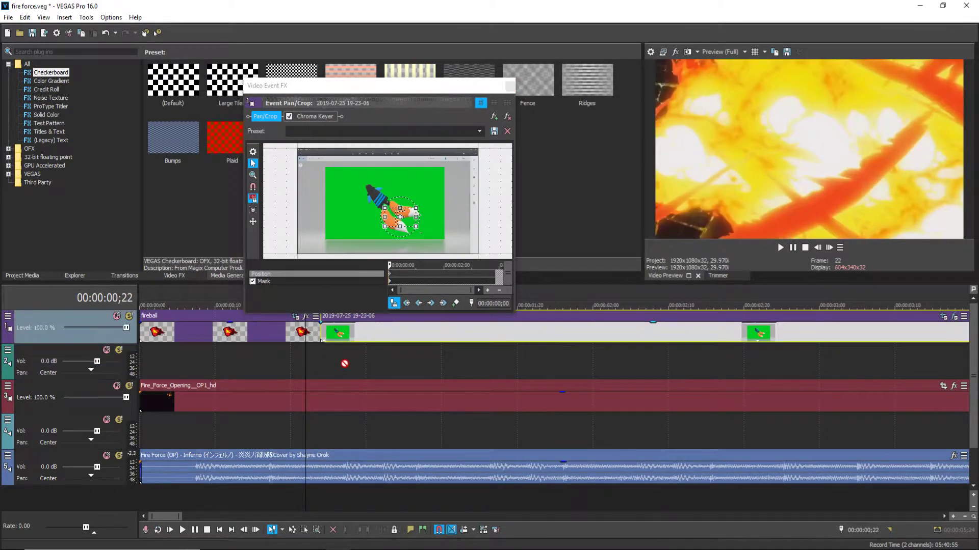
{"action": "right_click", "coordinate": [63, 362]}
{"action": "left_click", "coordinate": [77, 269]}
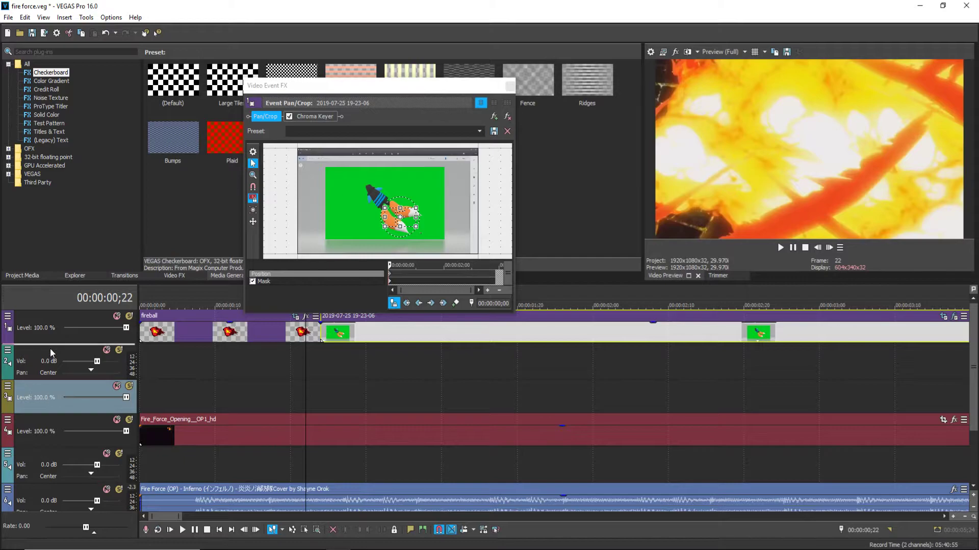
{"action": "left_click_drag", "start_coordinate": [349, 335], "coordinate": [320, 369]}
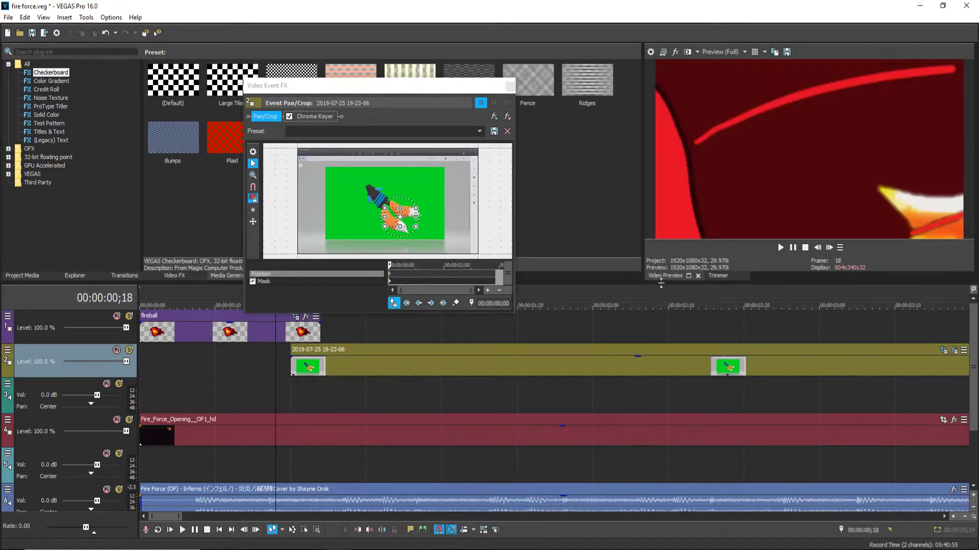
Keyframe a larger crop frame at 0;21 in the clip to show the whole character, and shift that keyframe slightly earlier.
{"action": "left_click", "coordinate": [792, 248]}
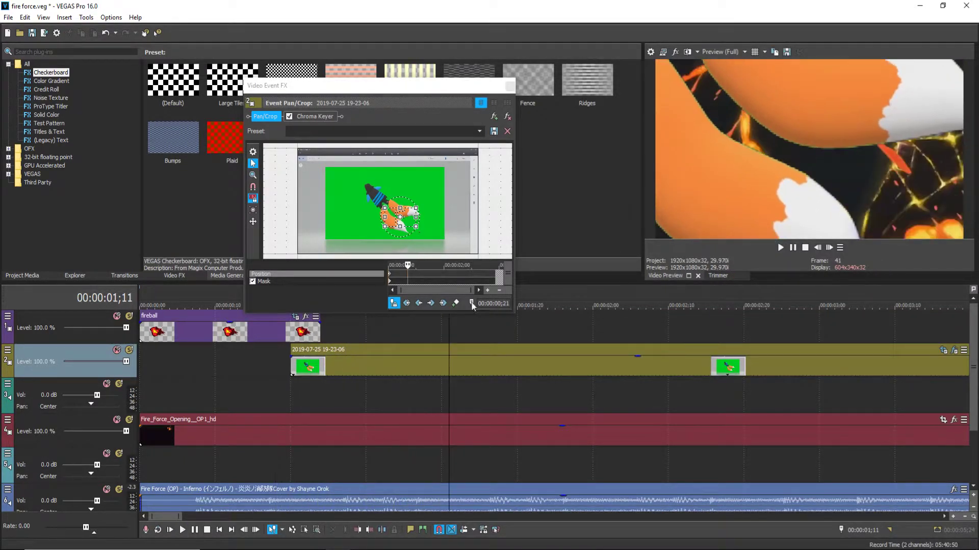
{"action": "left_click_drag", "start_coordinate": [386, 208], "coordinate": [321, 171]}
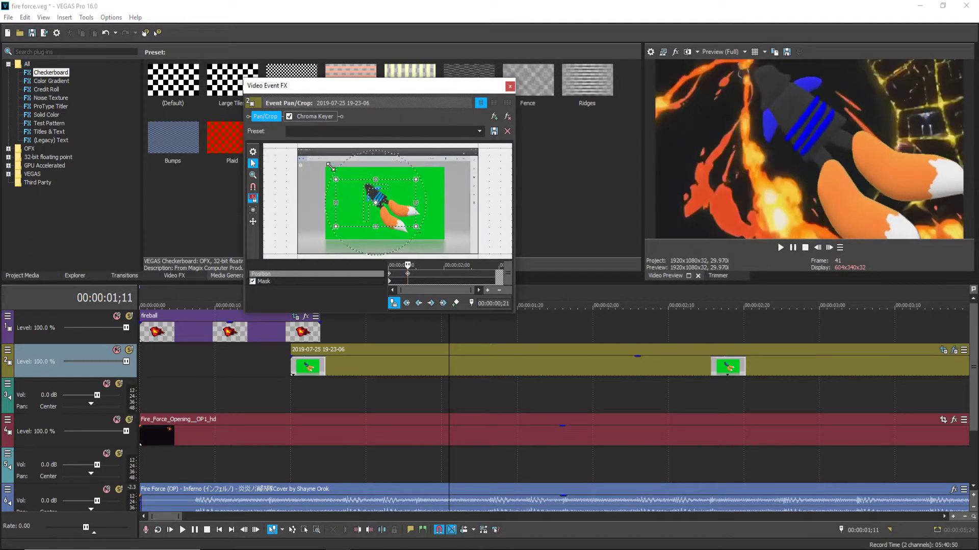
{"action": "left_click_drag", "start_coordinate": [389, 190], "coordinate": [423, 182]}
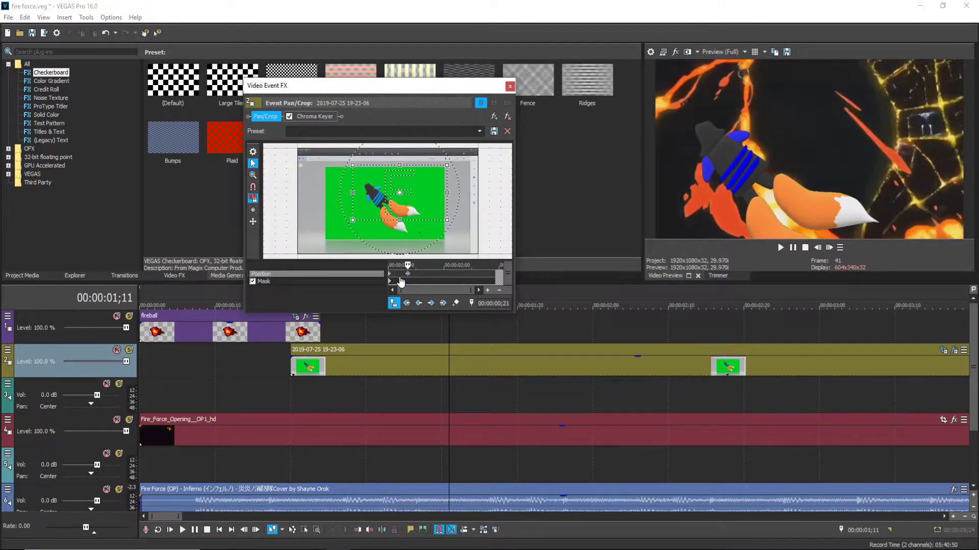
{"action": "left_click_drag", "start_coordinate": [405, 279], "coordinate": [413, 276]}
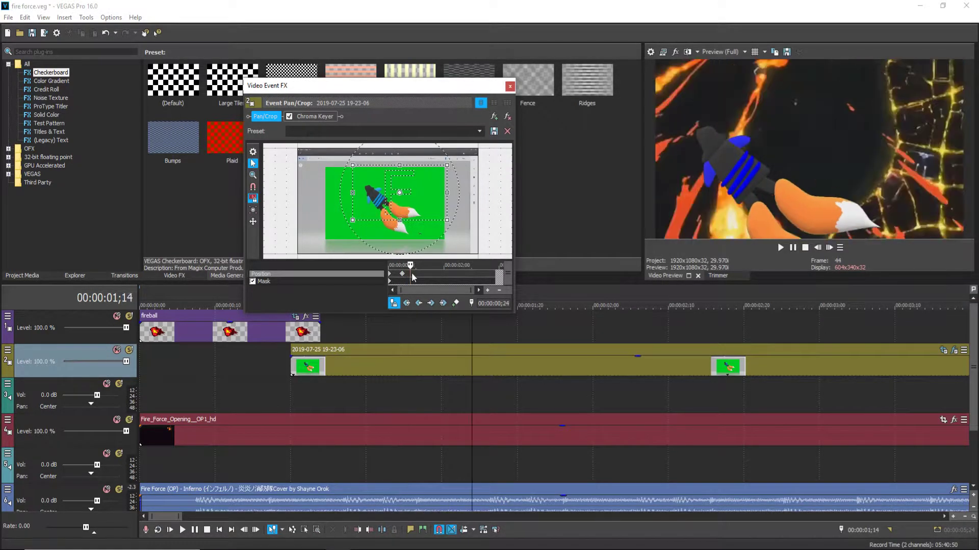
Keyframe the crop at 0;24 in the clip, rotating and enlarging it so the character flies upright and smaller on the picture's left.
{"action": "left_click_drag", "start_coordinate": [400, 156], "coordinate": [386, 171]}
{"action": "scroll", "coordinate": [385, 172], "scroll_direction": "down", "scroll_amount": 5}
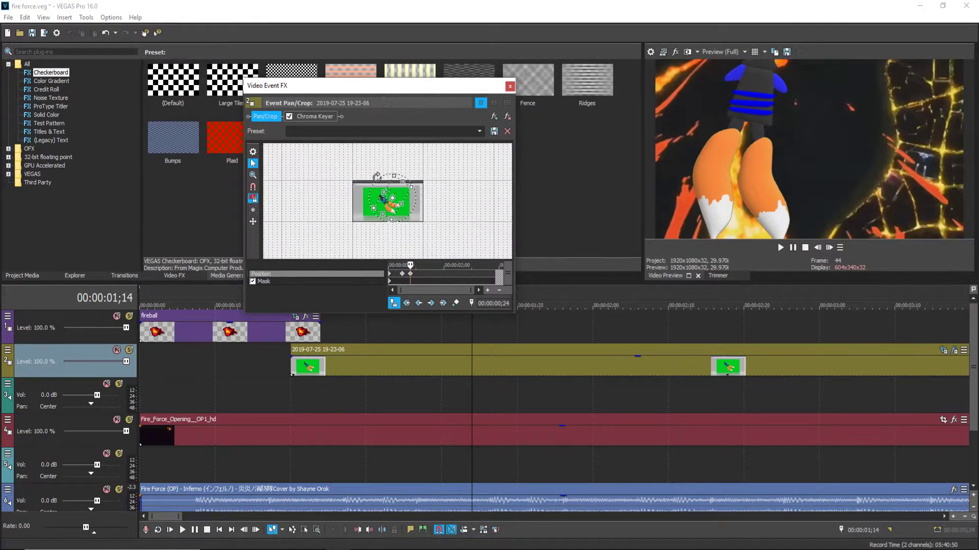
{"action": "left_click_drag", "start_coordinate": [389, 165], "coordinate": [451, 19]}
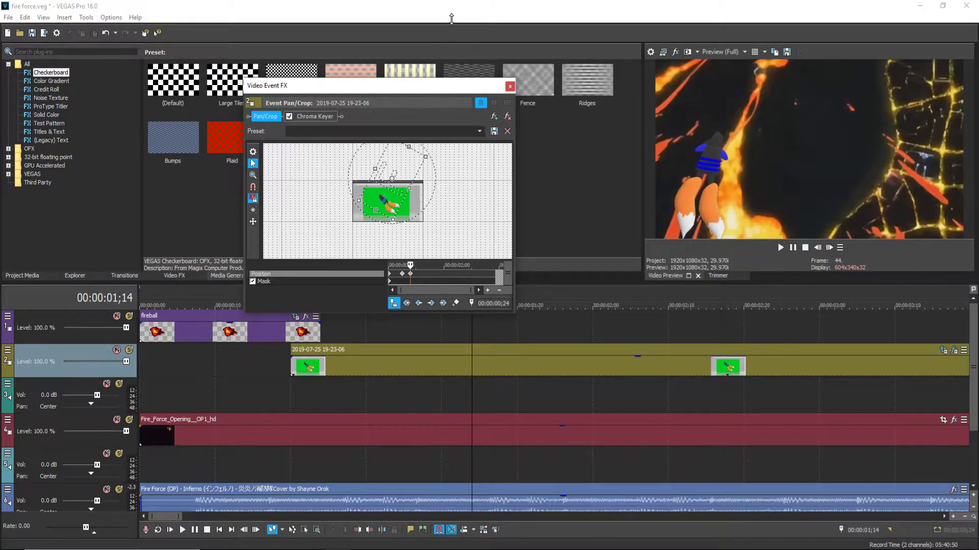
{"action": "left_click_drag", "start_coordinate": [398, 149], "coordinate": [407, 163]}
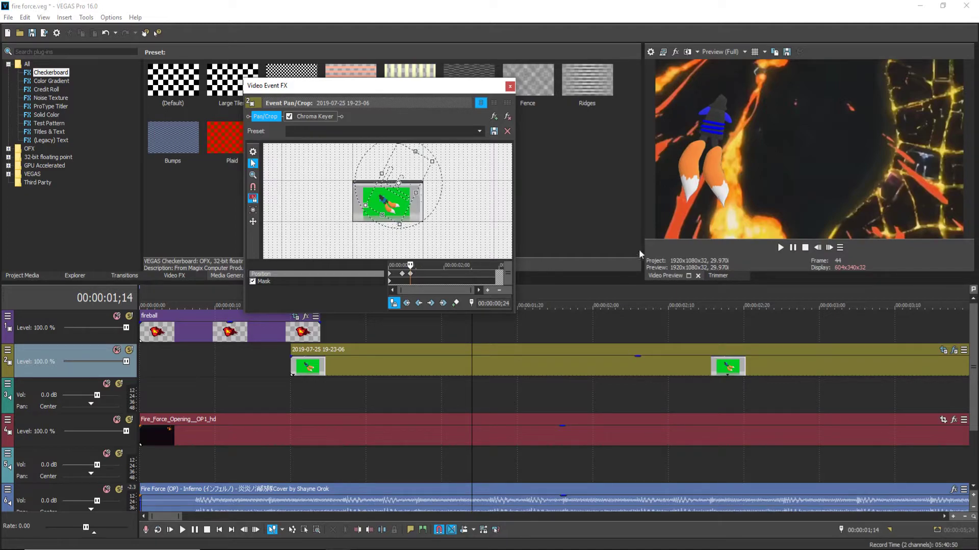
Keyframe the crop at 1;00 in the clip, rotated so the character hangs upside down near the picture's right edge.
{"action": "left_click", "coordinate": [829, 247]}
{"action": "left_click", "coordinate": [830, 248]}
{"action": "left_click", "coordinate": [829, 248]}
{"action": "left_click", "coordinate": [830, 247]}
{"action": "left_click", "coordinate": [829, 248]}
{"action": "left_click", "coordinate": [829, 248]}
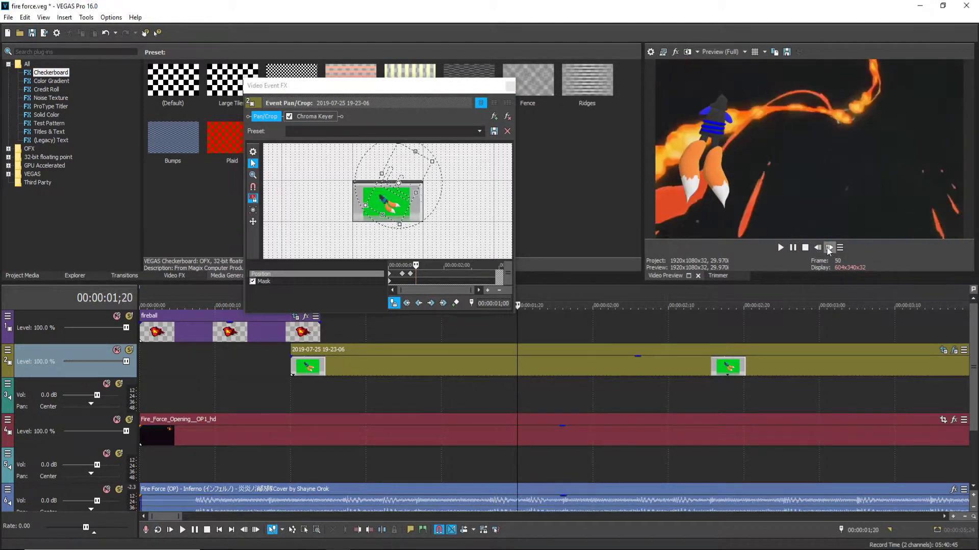
{"action": "left_click_drag", "start_coordinate": [350, 169], "coordinate": [360, 148]}
{"action": "left_click_drag", "start_coordinate": [423, 178], "coordinate": [418, 214]}
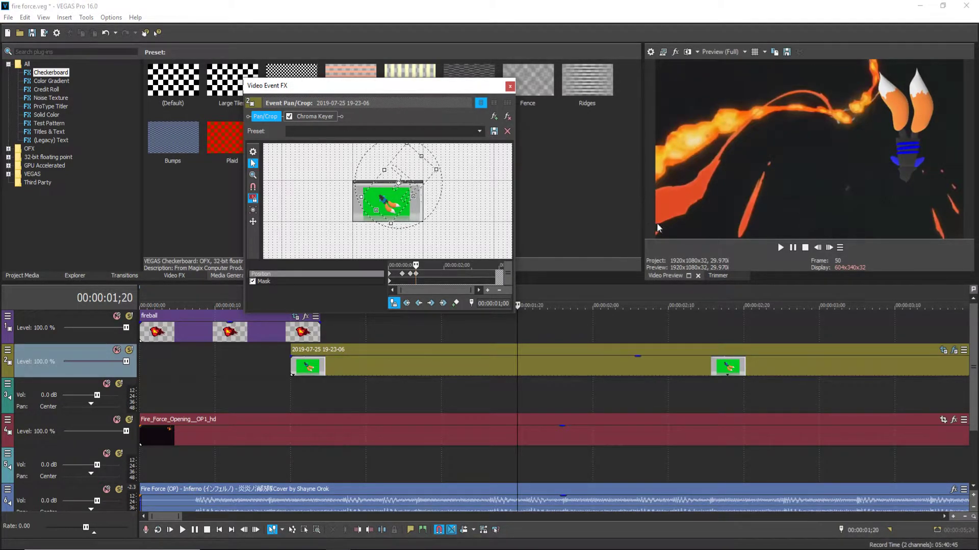
{"action": "left_click_drag", "start_coordinate": [432, 152], "coordinate": [426, 154]}
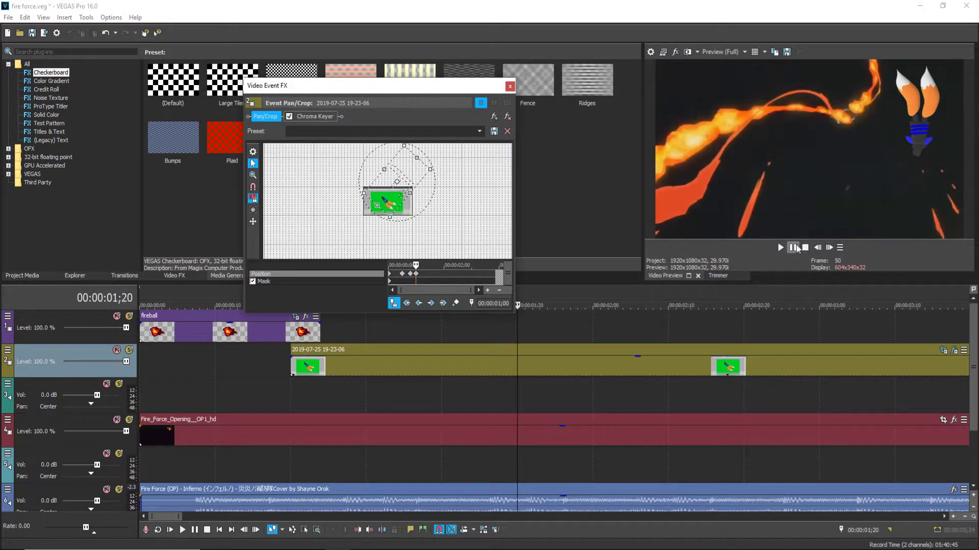
Keyframe the crop at 1;10 in the clip, making the character larger and nearly horizontal at the picture's lower right.
{"action": "left_click", "coordinate": [797, 247]}
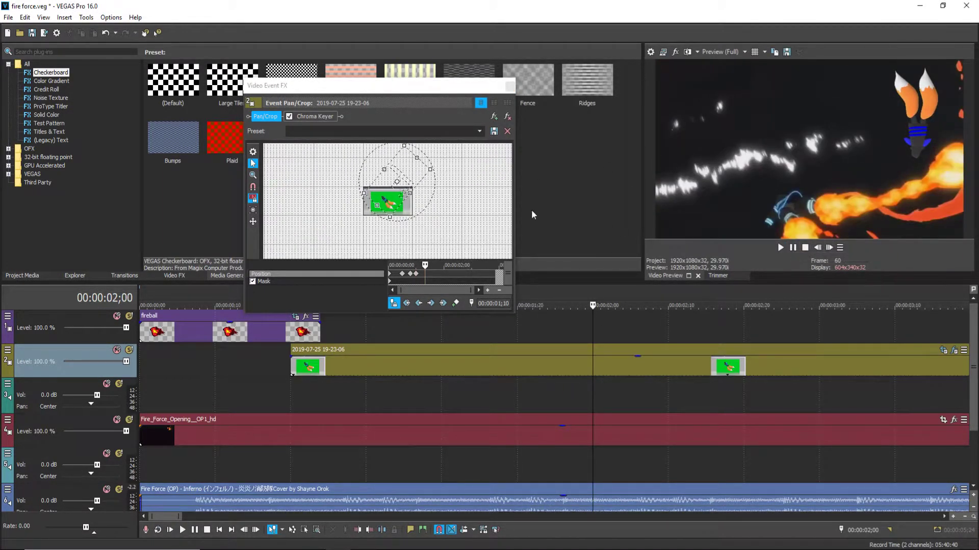
{"action": "left_click_drag", "start_coordinate": [401, 152], "coordinate": [340, 320]}
{"action": "left_click_drag", "start_coordinate": [378, 204], "coordinate": [396, 196]}
Keyframe the crop at 1;20 in the clip, rotated so the character stands upright in the left part of the picture.
{"action": "left_click", "coordinate": [829, 247]}
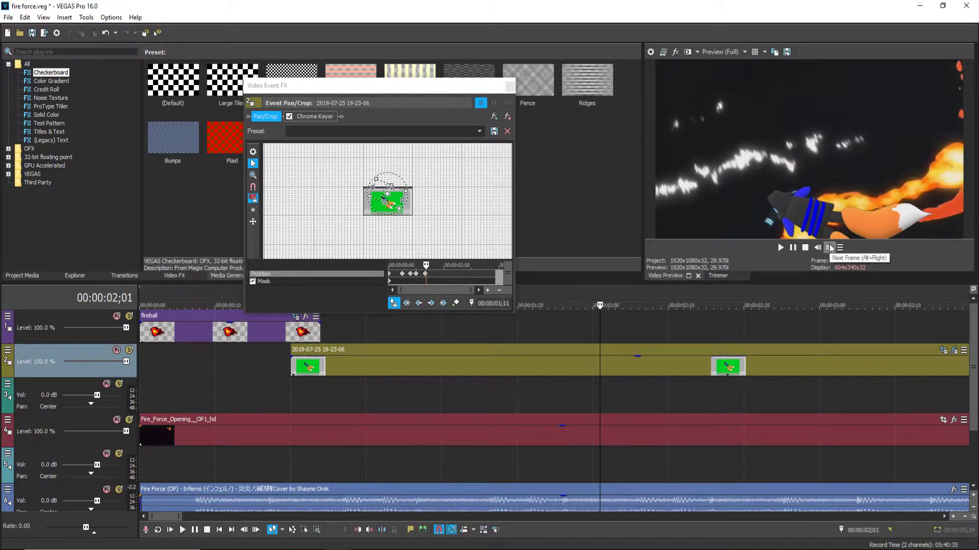
{"action": "left_click", "coordinate": [828, 248]}
{"action": "left_click", "coordinate": [829, 247]}
{"action": "left_click", "coordinate": [829, 247]}
{"action": "left_click", "coordinate": [829, 247]}
{"action": "left_click", "coordinate": [828, 247]}
{"action": "left_click", "coordinate": [828, 247]}
{"action": "left_click", "coordinate": [828, 247]}
{"action": "left_click", "coordinate": [829, 247]}
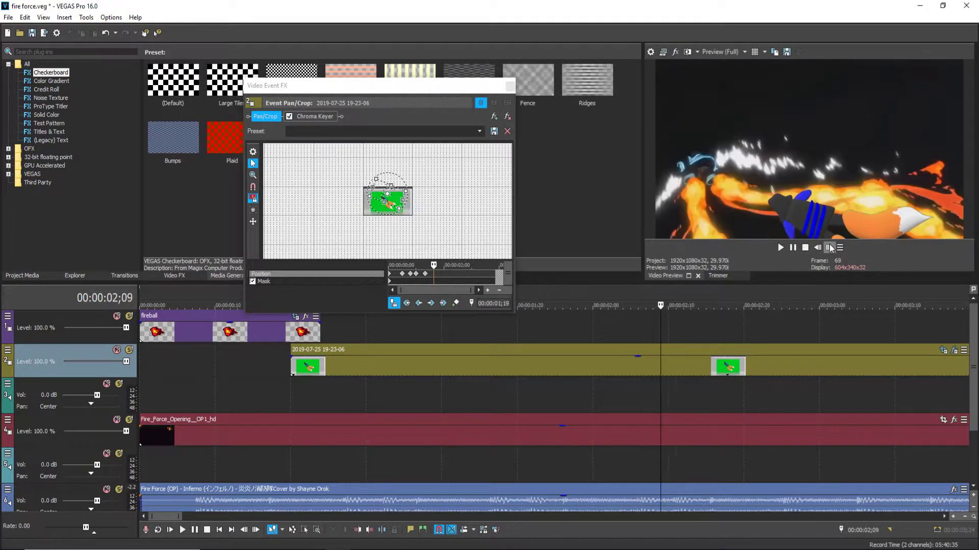
{"action": "left_click", "coordinate": [828, 247]}
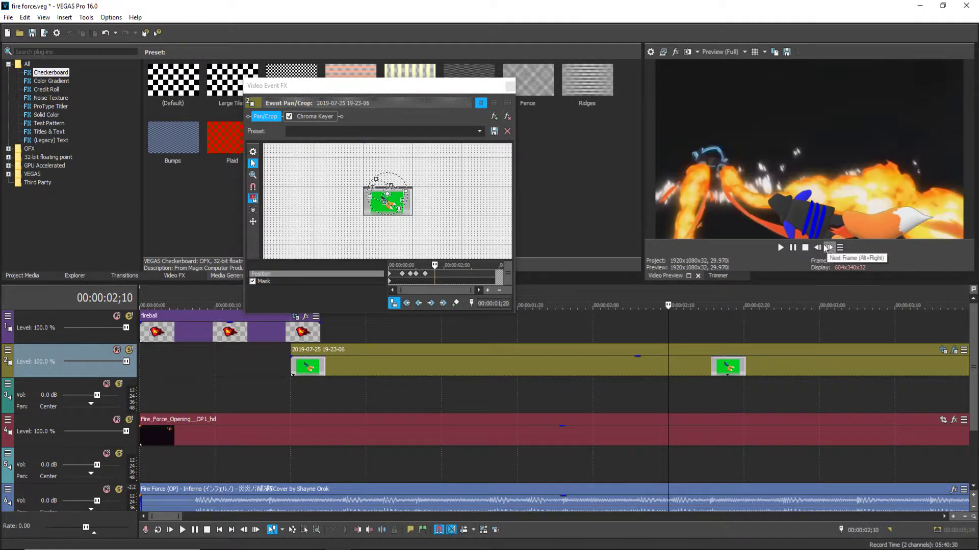
{"action": "left_click_drag", "start_coordinate": [395, 180], "coordinate": [401, 184]}
Keyframe the crop at 1;26 in the clip, tilting the character slightly and shifting it to show more of the tails.
{"action": "left_click", "coordinate": [829, 248]}
{"action": "left_click", "coordinate": [829, 247]}
{"action": "left_click", "coordinate": [829, 247]}
{"action": "left_click", "coordinate": [830, 248]}
{"action": "left_click", "coordinate": [829, 248]}
{"action": "left_click", "coordinate": [829, 248]}
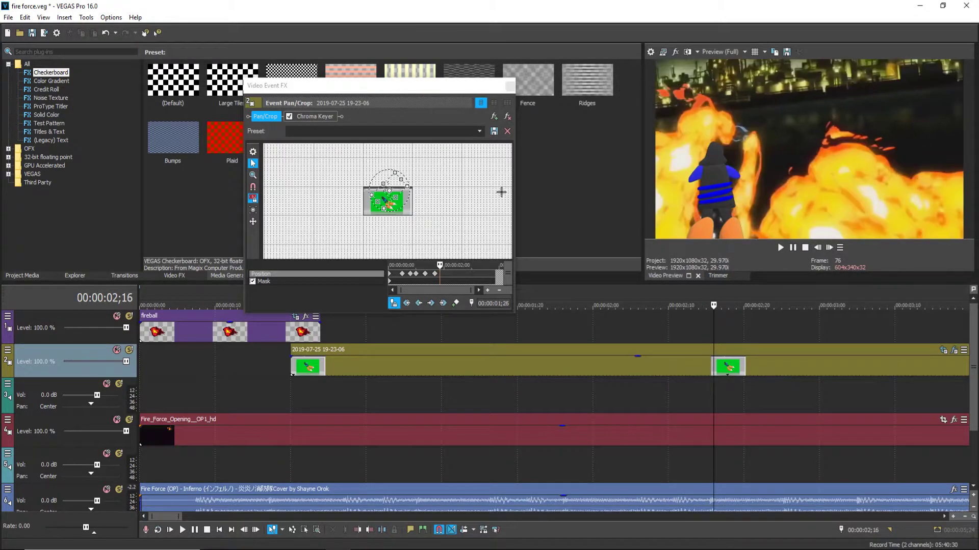
{"action": "mouse_move", "coordinate": [387, 173]}
{"action": "left_mouse_down"}
{"action": "mouse_move", "coordinate": [361, 156]}
{"action": "mouse_move", "coordinate": [392, 184]}
{"action": "left_mouse_up"}
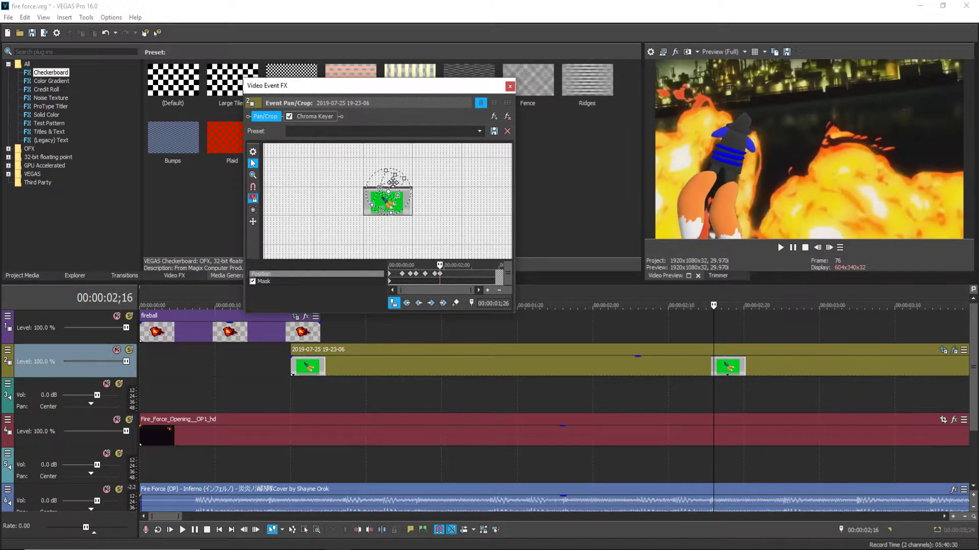
Examine the footage frame by frame after the 1;26 keyframe to compare the character's placement with the flame's movement.
{"action": "left_click", "coordinate": [828, 247]}
{"action": "left_click", "coordinate": [828, 248]}
{"action": "left_click", "coordinate": [828, 248]}
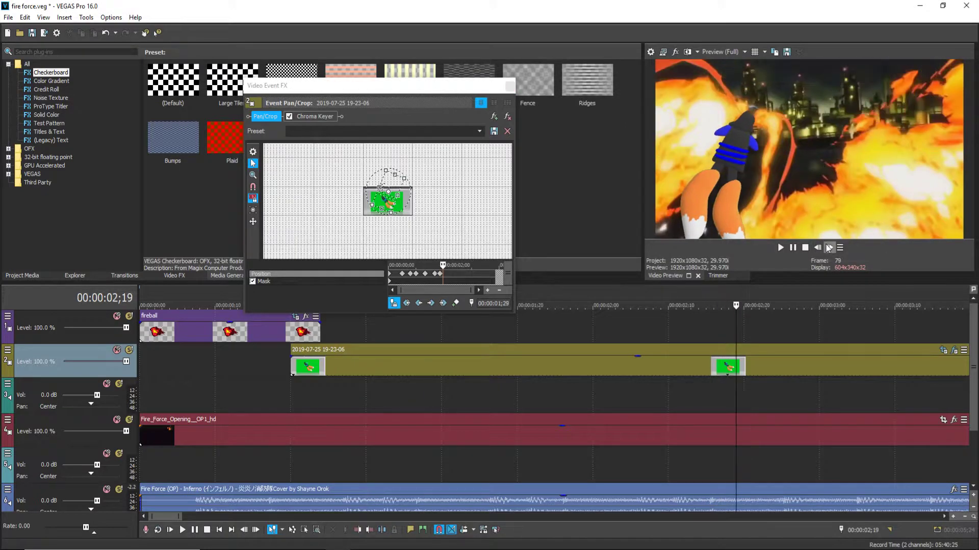
{"action": "left_click", "coordinate": [827, 248]}
{"action": "left_click", "coordinate": [828, 248]}
{"action": "left_click", "coordinate": [828, 248]}
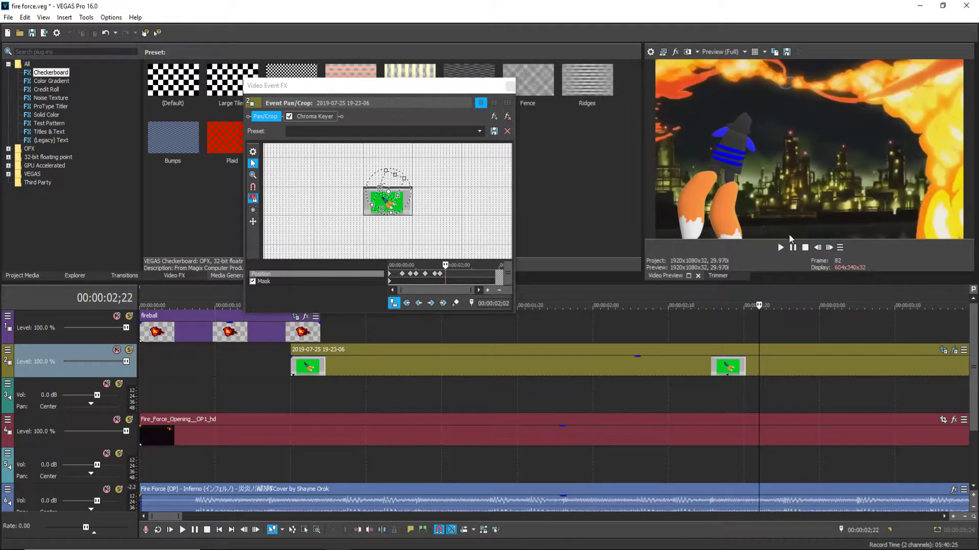
{"action": "key", "text": "Left"}
{"action": "key", "text": "Left"}
{"action": "key", "text": "Left"}
{"action": "key", "text": "Left"}
{"action": "key", "text": "Left"}
{"action": "key", "text": "Right"}
{"action": "key", "text": "Right"}
{"action": "key", "text": "Right"}
{"action": "key", "text": "Right"}
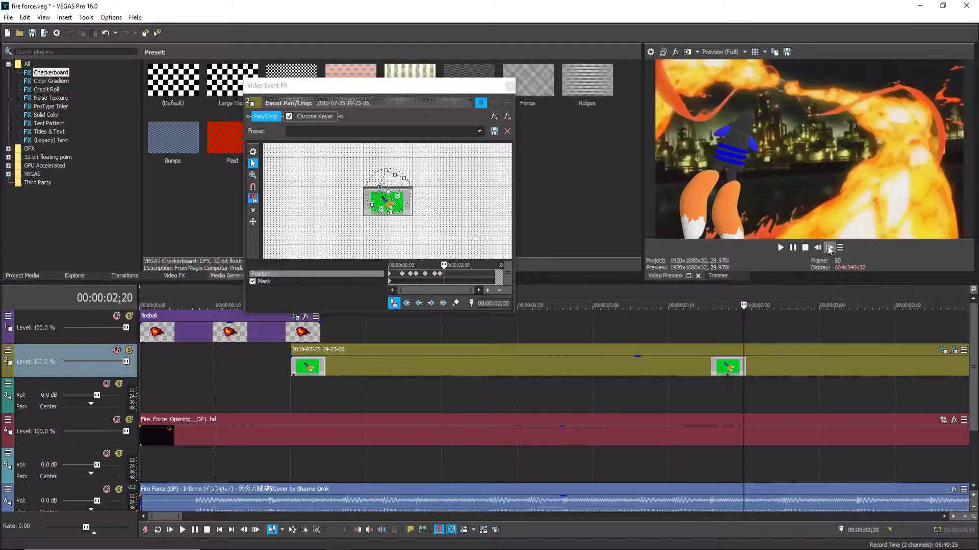
{"action": "left_click", "coordinate": [828, 247]}
{"action": "left_click", "coordinate": [828, 248]}
{"action": "left_click", "coordinate": [829, 247]}
{"action": "left_click", "coordinate": [829, 248]}
{"action": "left_click", "coordinate": [829, 248]}
{"action": "left_click", "coordinate": [829, 247]}
{"action": "left_click", "coordinate": [830, 248]}
{"action": "left_click", "coordinate": [822, 245]}
{"action": "left_click", "coordinate": [821, 245]}
{"action": "left_click", "coordinate": [821, 245]}
{"action": "left_click", "coordinate": [821, 245]}
{"action": "left_click", "coordinate": [821, 245]}
{"action": "left_click", "coordinate": [821, 245]}
{"action": "left_click", "coordinate": [821, 244]}
{"action": "left_click", "coordinate": [821, 245]}
{"action": "left_click", "coordinate": [821, 245]}
{"action": "left_click", "coordinate": [821, 245]}
{"action": "left_click", "coordinate": [821, 244]}
{"action": "left_click", "coordinate": [821, 244]}
{"action": "left_click", "coordinate": [821, 245]}
Keyframe the crop at 2;06 in the clip, making the character tiny and placing it near the picture's upper middle.
{"action": "left_click", "coordinate": [829, 248]}
{"action": "left_click", "coordinate": [830, 247]}
{"action": "left_click", "coordinate": [829, 248]}
{"action": "left_click", "coordinate": [829, 247]}
{"action": "left_click", "coordinate": [828, 247]}
{"action": "left_click", "coordinate": [829, 247]}
{"action": "left_click", "coordinate": [829, 248]}
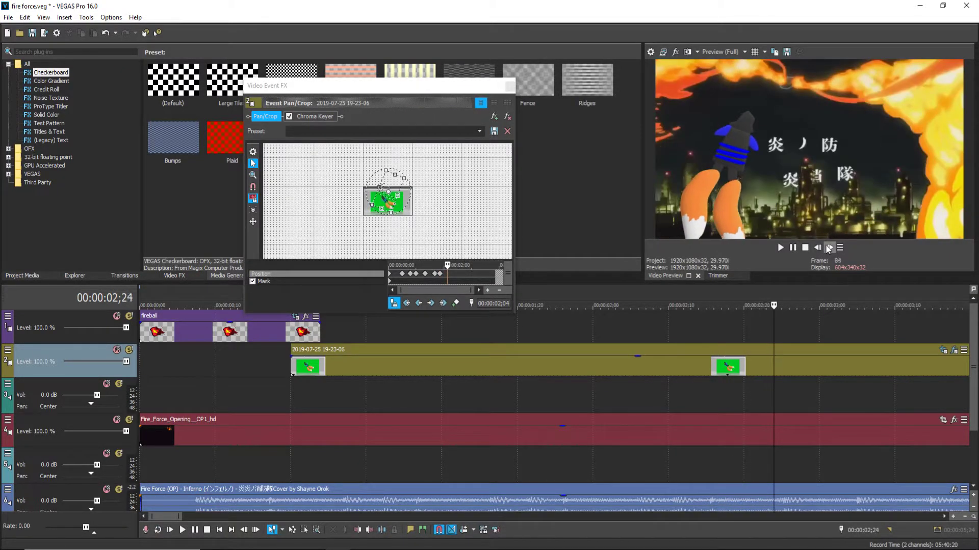
{"action": "left_click", "coordinate": [828, 247]}
{"action": "left_click", "coordinate": [828, 248]}
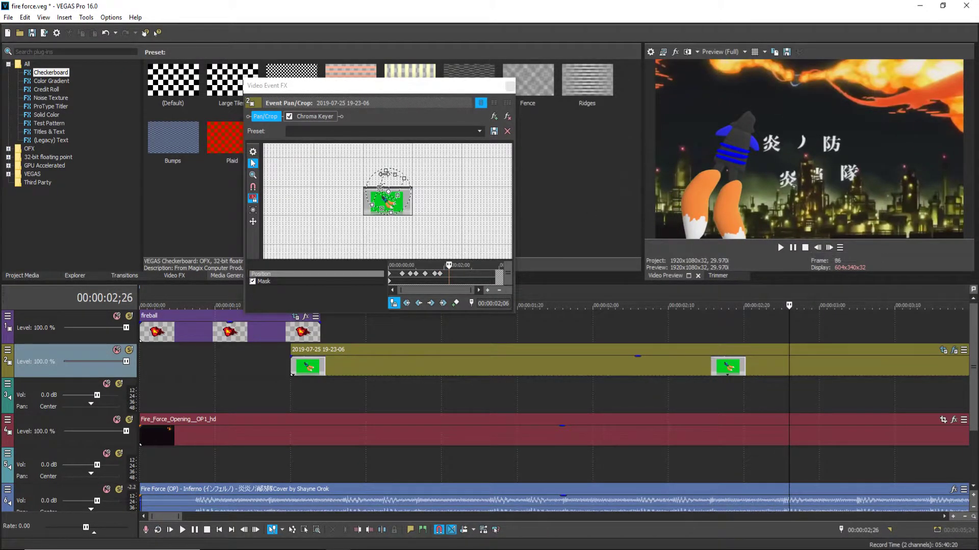
{"action": "left_click_drag", "start_coordinate": [385, 171], "coordinate": [345, 30]}
{"action": "scroll", "coordinate": [387, 202], "scroll_direction": "down", "scroll_amount": 3}
{"action": "left_click_drag", "start_coordinate": [396, 171], "coordinate": [404, 195]}
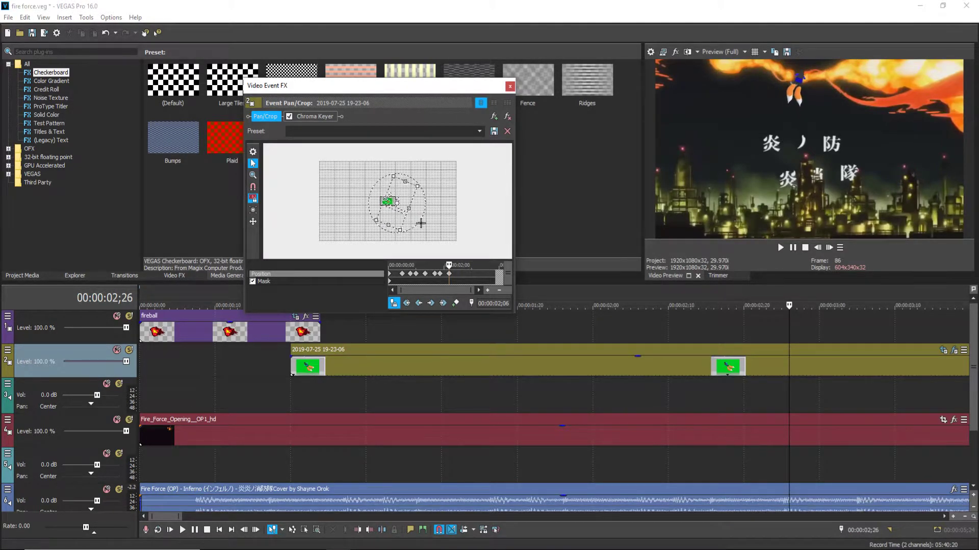
Keyframe the crop at 2;16 in the clip, enlarging and shifting the crop frame so the character leaves the picture.
{"action": "left_click", "coordinate": [827, 249]}
{"action": "left_click", "coordinate": [827, 249]}
{"action": "left_click", "coordinate": [827, 249]}
{"action": "left_click_drag", "start_coordinate": [405, 192], "coordinate": [451, 198]}
Play back the keyframed character over the footage from near the clip's start, and save the project.
{"action": "scroll", "coordinate": [747, 324], "scroll_direction": "down", "scroll_amount": 5}
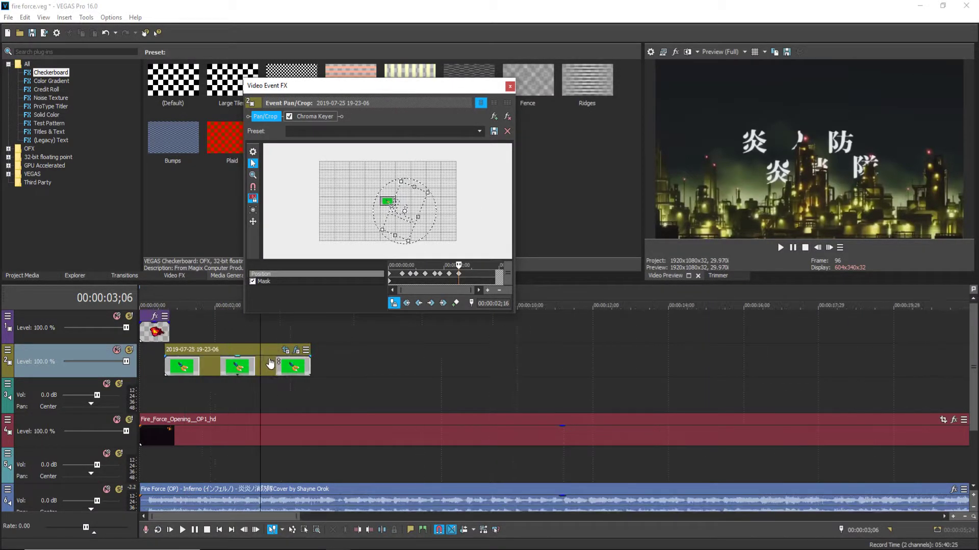
{"action": "left_click", "coordinate": [161, 386]}
{"action": "left_click", "coordinate": [780, 248]}
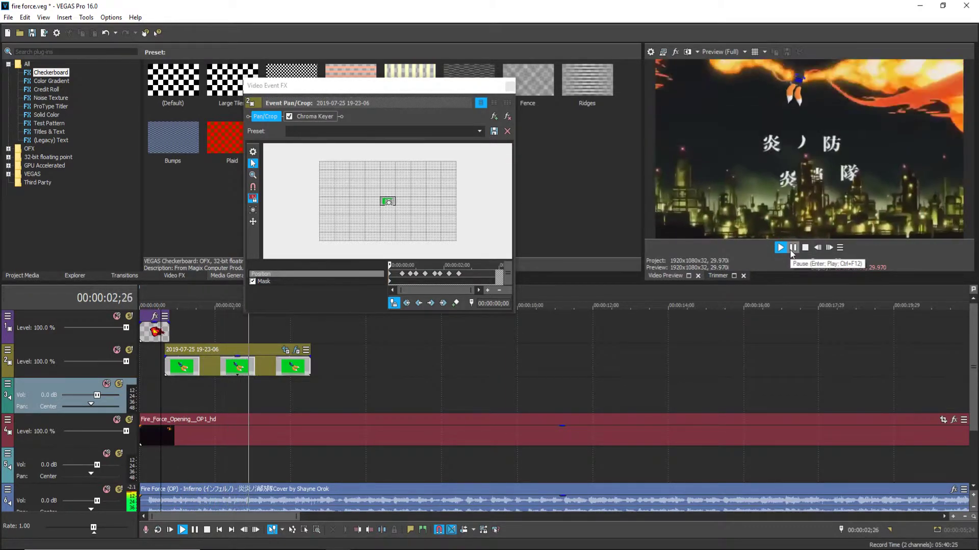
{"action": "left_click", "coordinate": [792, 248]}
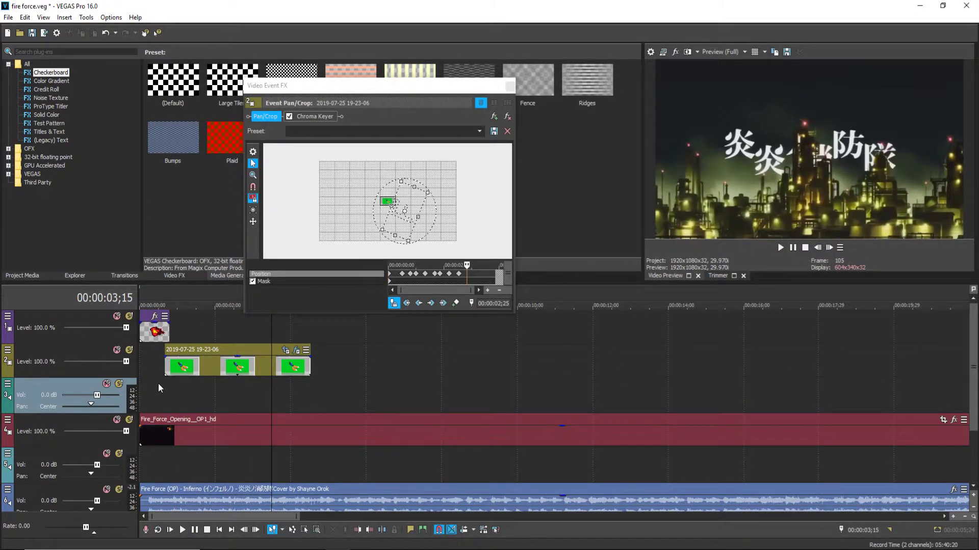
{"action": "left_click", "coordinate": [158, 383]}
{"action": "left_click", "coordinate": [146, 390]}
{"action": "left_click", "coordinate": [780, 248]}
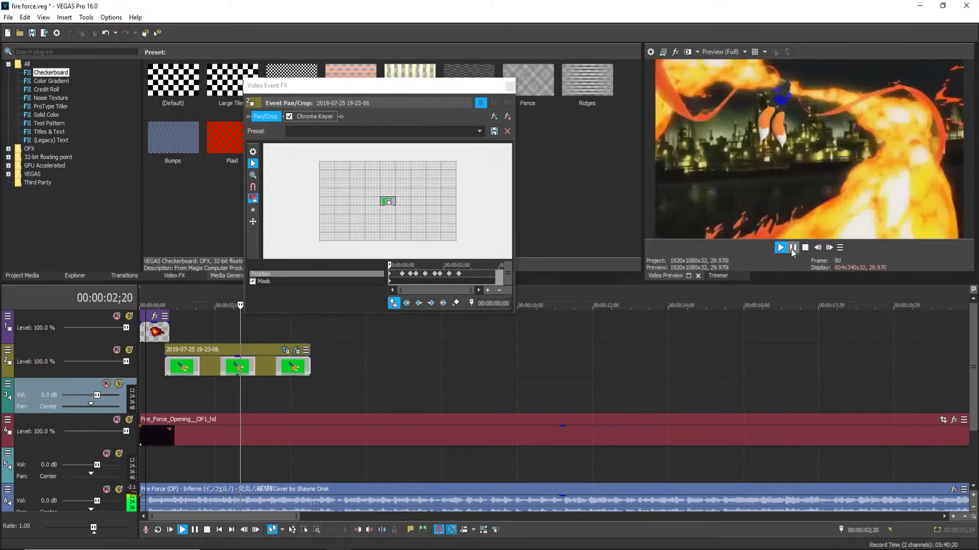
{"action": "left_click", "coordinate": [793, 248]}
{"action": "left_click", "coordinate": [32, 34]}
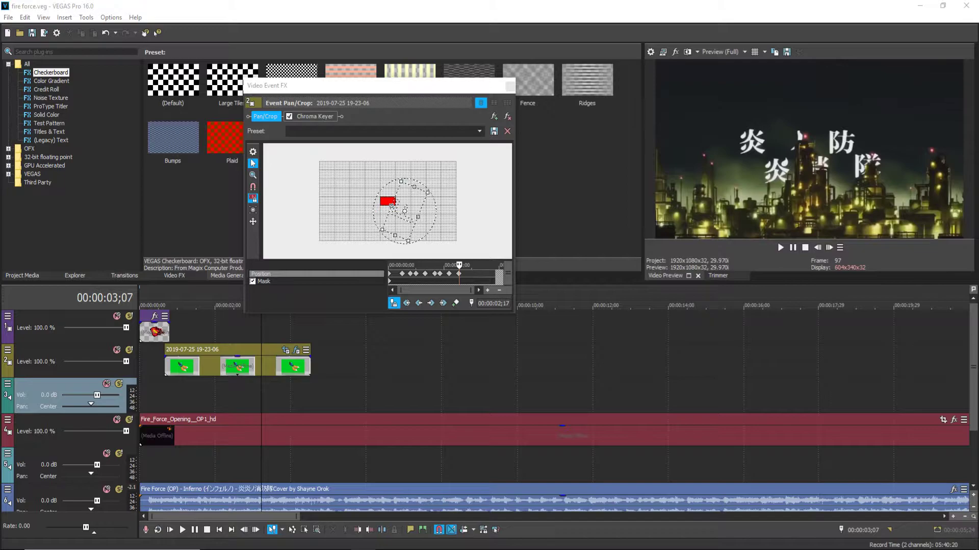
Replay the character clip from its start and step through it frame by frame to check the motion.
{"action": "left_click", "coordinate": [163, 385]}
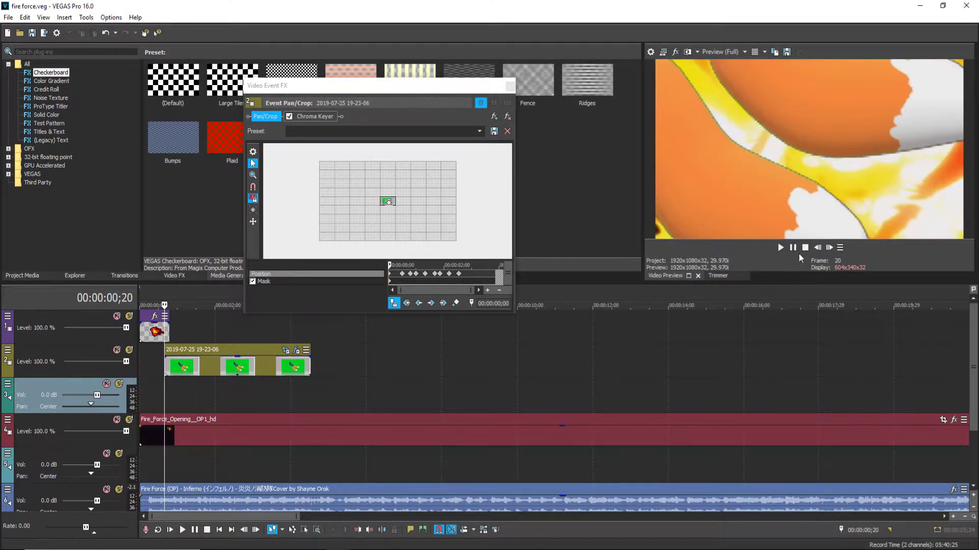
{"action": "key", "text": "space"}
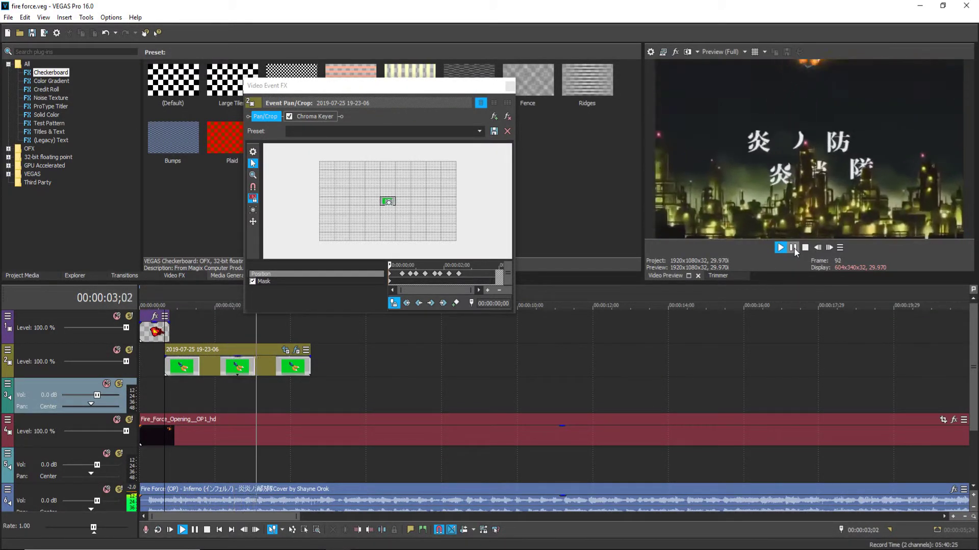
{"action": "key", "text": "space"}
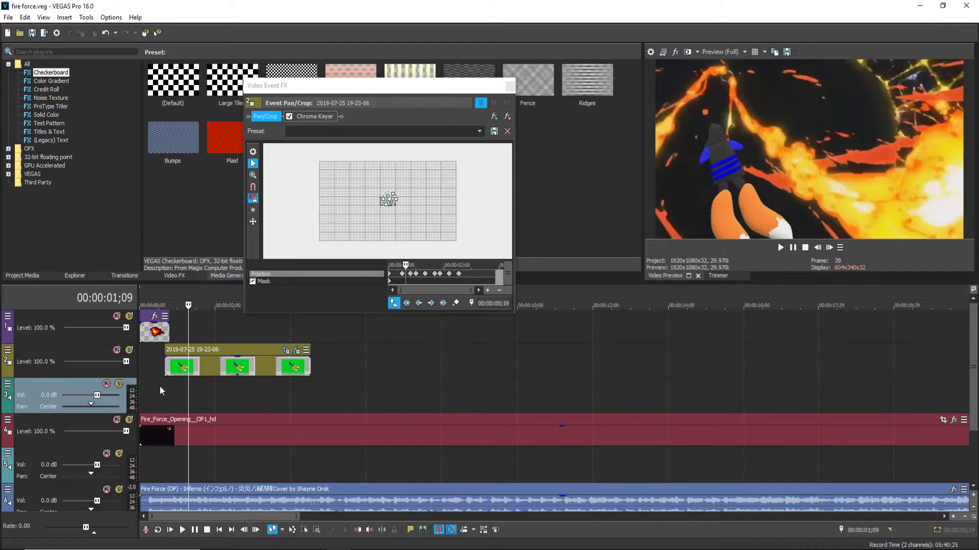
{"action": "left_click", "coordinate": [829, 248]}
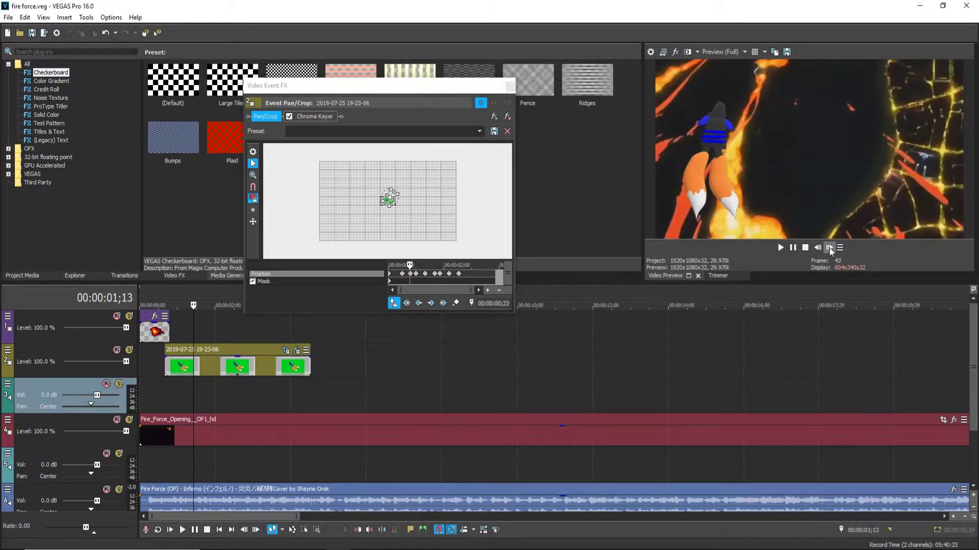
{"action": "left_click", "coordinate": [830, 247]}
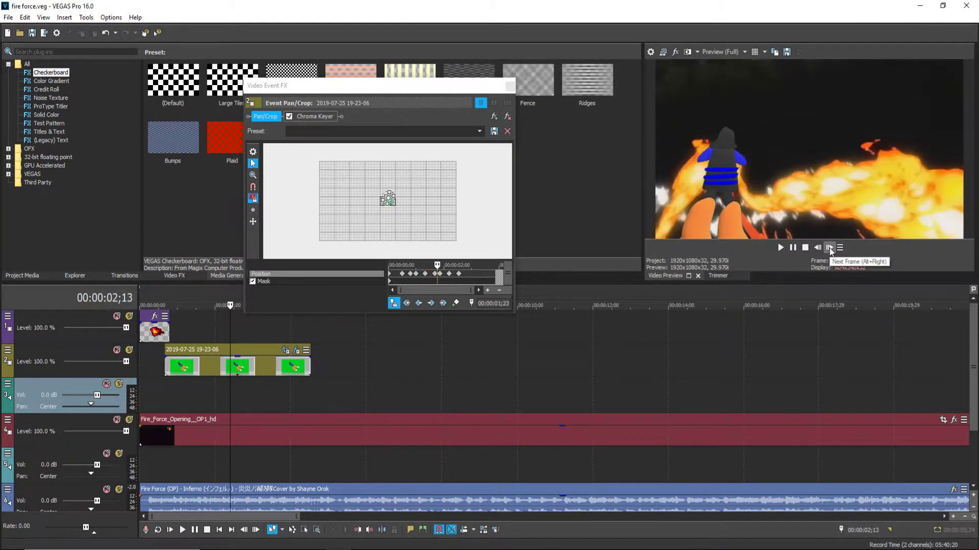
{"action": "left_click", "coordinate": [829, 248]}
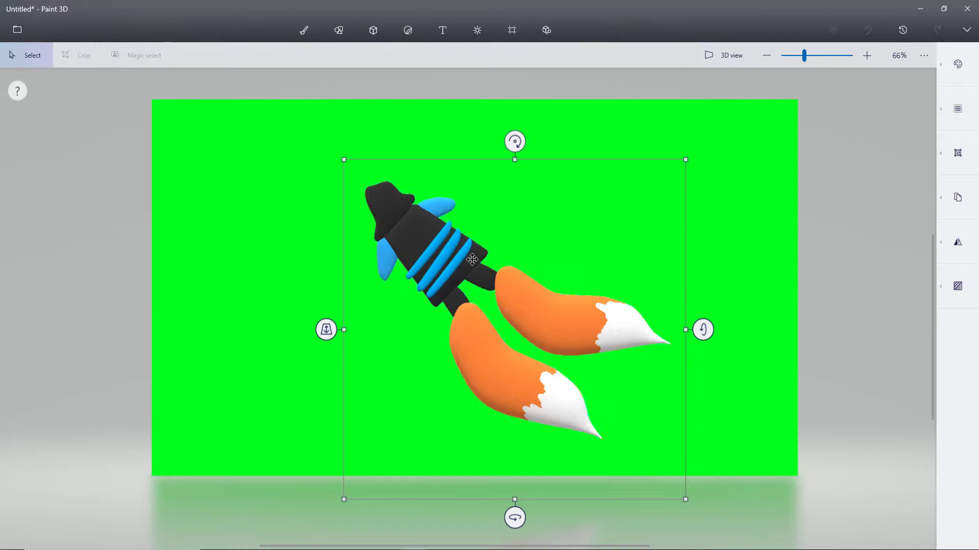
Switch to Paint 3D and clear the canvas by removing the character model and the green background.
{"action": "scroll", "coordinate": [482, 257], "scroll_direction": "down", "scroll_amount": 2}
{"action": "left_click_drag", "start_coordinate": [487, 315], "coordinate": [9, 237]}
{"action": "scroll", "coordinate": [276, 198], "scroll_direction": "up", "scroll_amount": 1}
{"action": "mouse_move", "coordinate": [276, 198]}
{"action": "left_mouse_down"}
{"action": "mouse_move", "coordinate": [710, 498]}
{"action": "mouse_move", "coordinate": [754, 485]}
{"action": "left_mouse_up"}
{"action": "key", "text": "Delete"}
Set up a black marker with an adjusted thickness, test it on the blank canvas and undo the test mark.
{"action": "key", "text": "b"}
{"action": "left_click", "coordinate": [958, 64]}
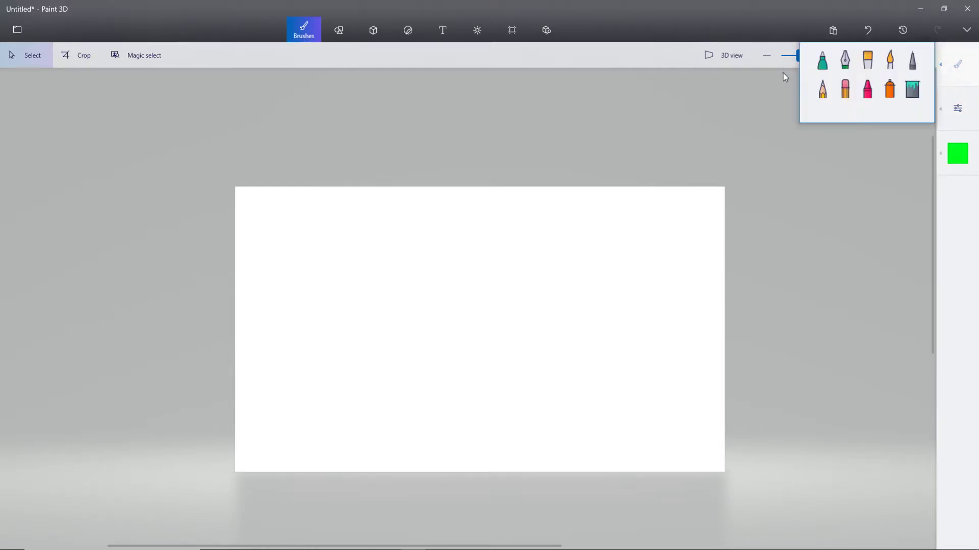
{"action": "left_click", "coordinate": [822, 59]}
{"action": "left_click", "coordinate": [957, 154]}
{"action": "left_click", "coordinate": [859, 276]}
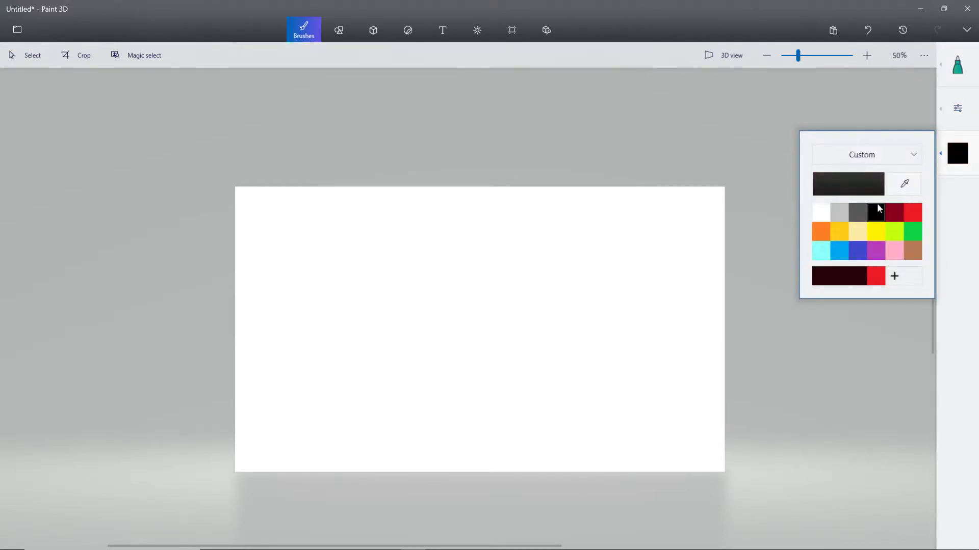
{"action": "left_click", "coordinate": [957, 108]}
{"action": "left_click", "coordinate": [837, 121]}
{"action": "left_click", "coordinate": [781, 185]}
{"action": "left_click", "coordinate": [661, 260]}
{"action": "key", "text": "ctrl+z"}
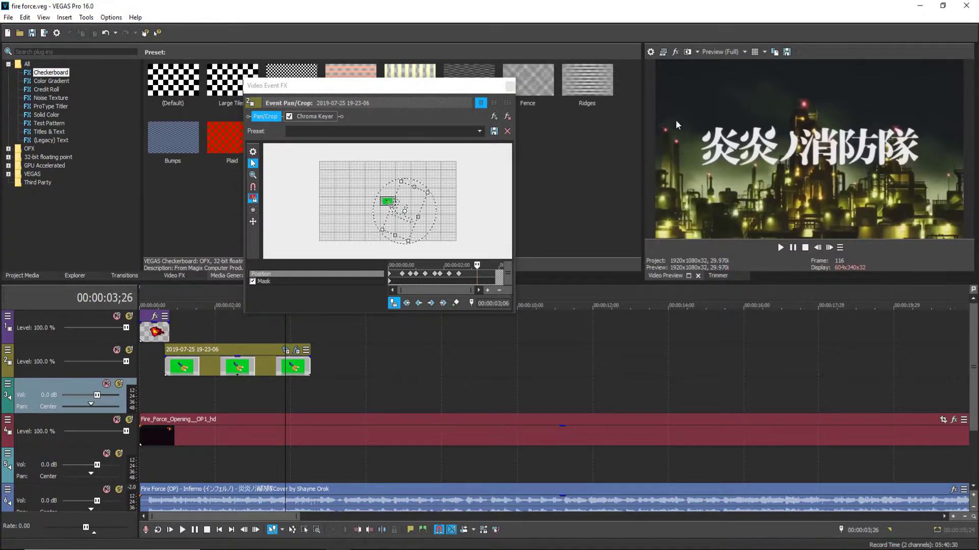
Return to VEGAS Pro, close the crop window and trim the character clip's end back to 3;04 on the timeline.
{"action": "left_click", "coordinate": [509, 87]}
{"action": "scroll", "coordinate": [356, 377], "scroll_direction": "up", "scroll_amount": 3}
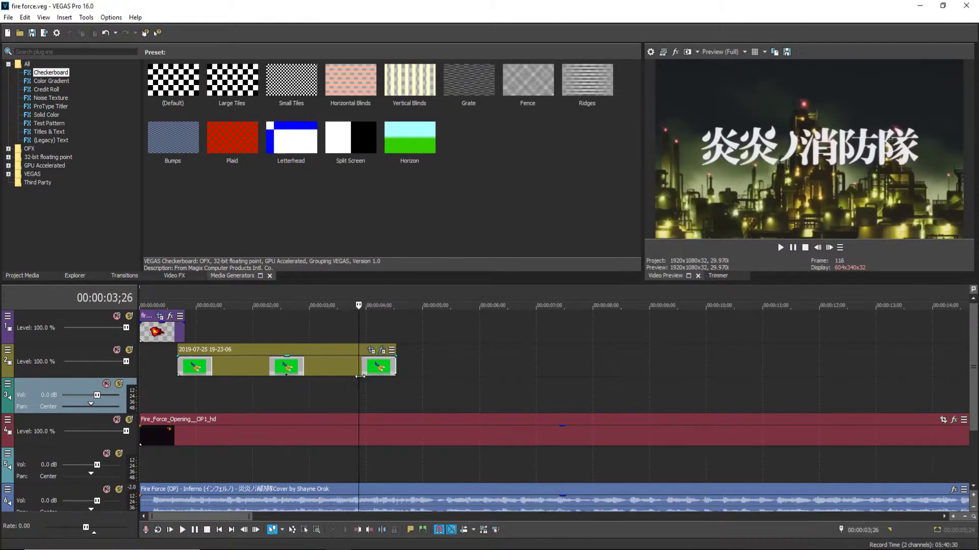
{"action": "left_click", "coordinate": [466, 375]}
{"action": "left_click_drag", "start_coordinate": [480, 368], "coordinate": [376, 368]}
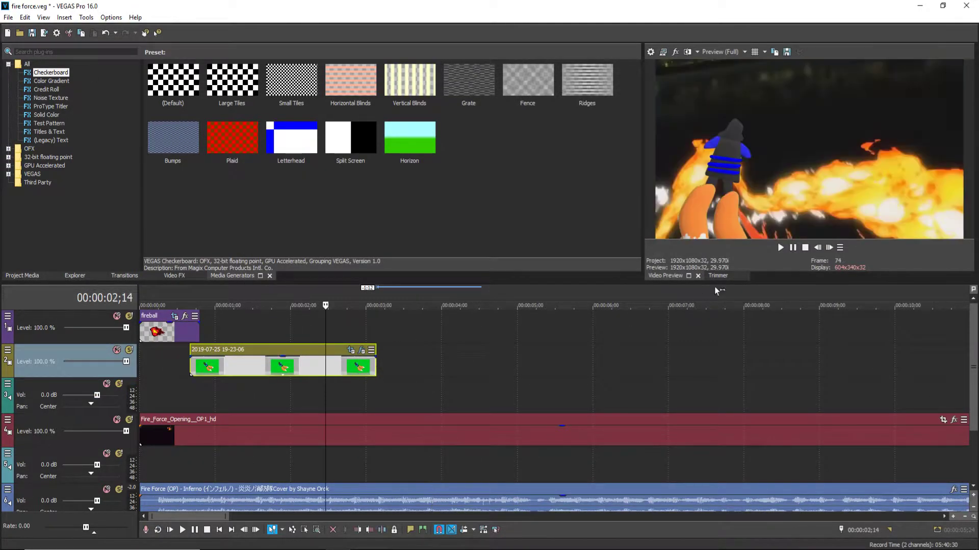
Step through the footage to the character's exit and extend the clip's end by one frame to 3;05.
{"action": "left_click", "coordinate": [829, 247]}
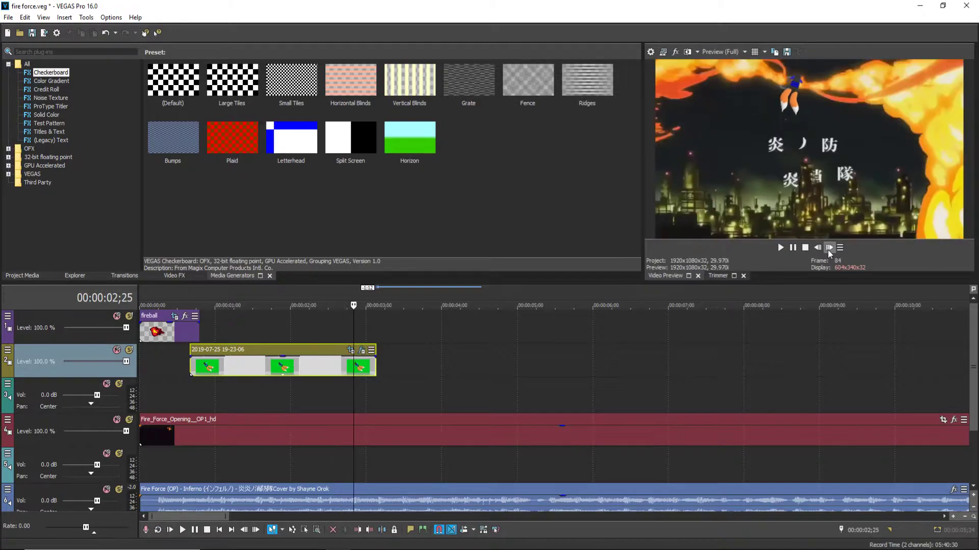
{"action": "left_click", "coordinate": [829, 247]}
{"action": "left_click", "coordinate": [829, 247]}
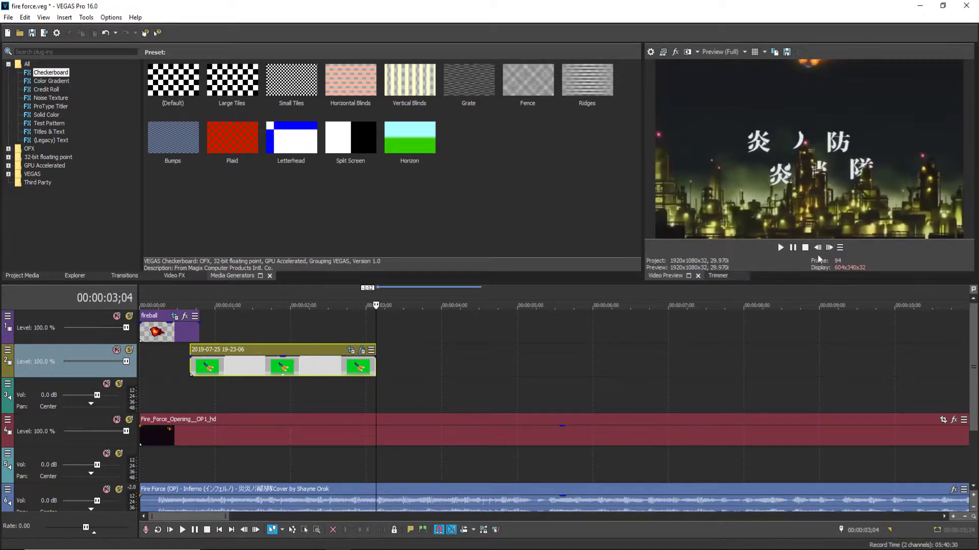
{"action": "left_click", "coordinate": [829, 248]}
{"action": "scroll", "coordinate": [411, 370], "scroll_direction": "up", "scroll_amount": 5}
{"action": "left_click", "coordinate": [539, 327]}
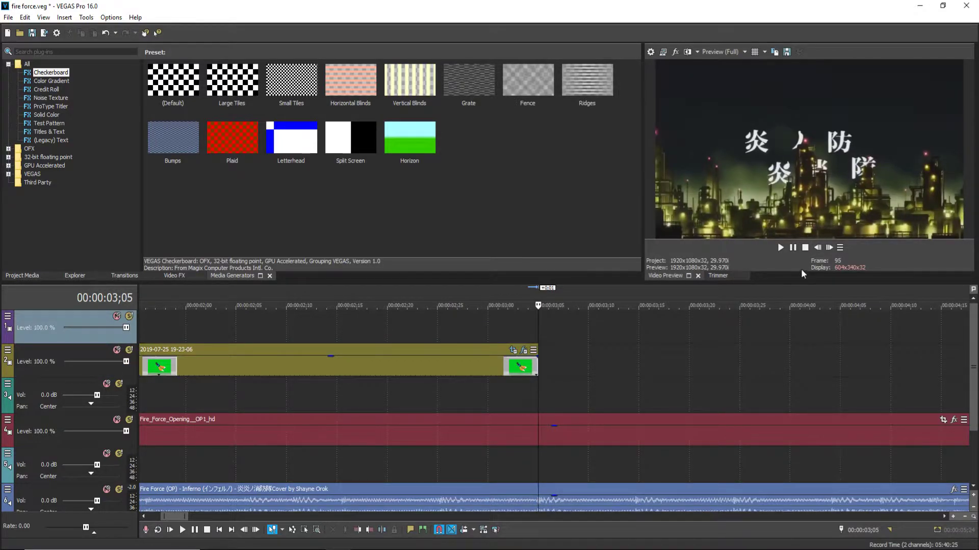
Play the footage from the character clip's end to examine how the title lettering comes together.
{"action": "left_click", "coordinate": [780, 247]}
{"action": "left_click", "coordinate": [793, 248]}
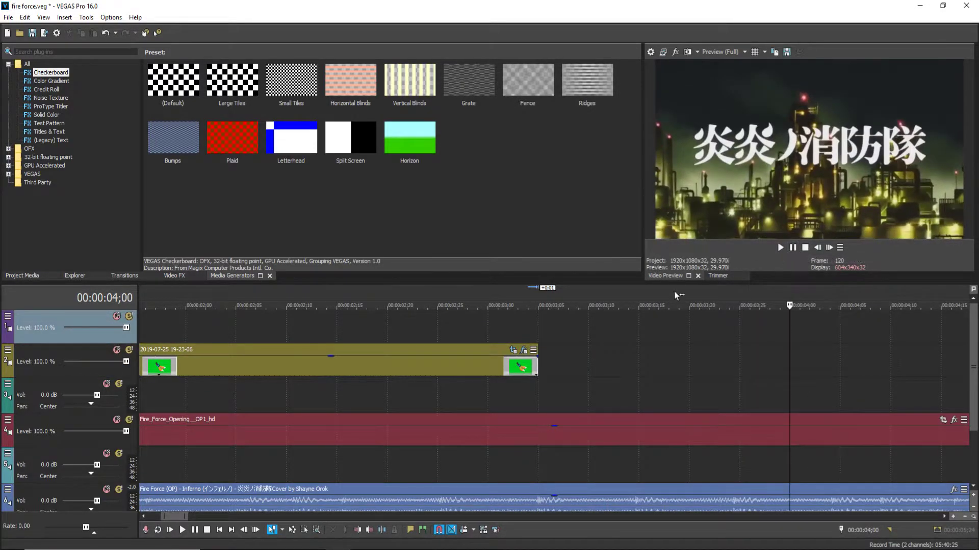
{"action": "left_click", "coordinate": [529, 322]}
{"action": "left_click", "coordinate": [781, 248]}
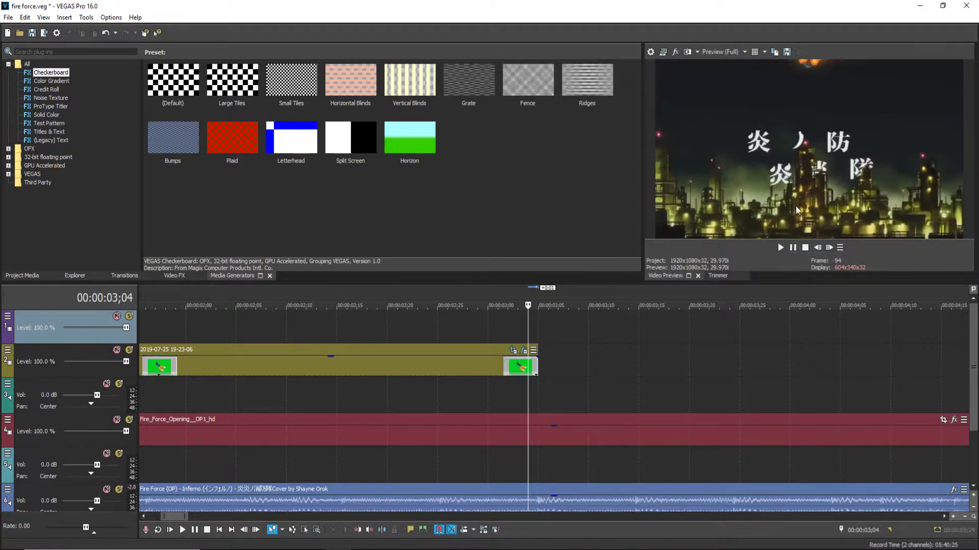
{"action": "left_click", "coordinate": [797, 245]}
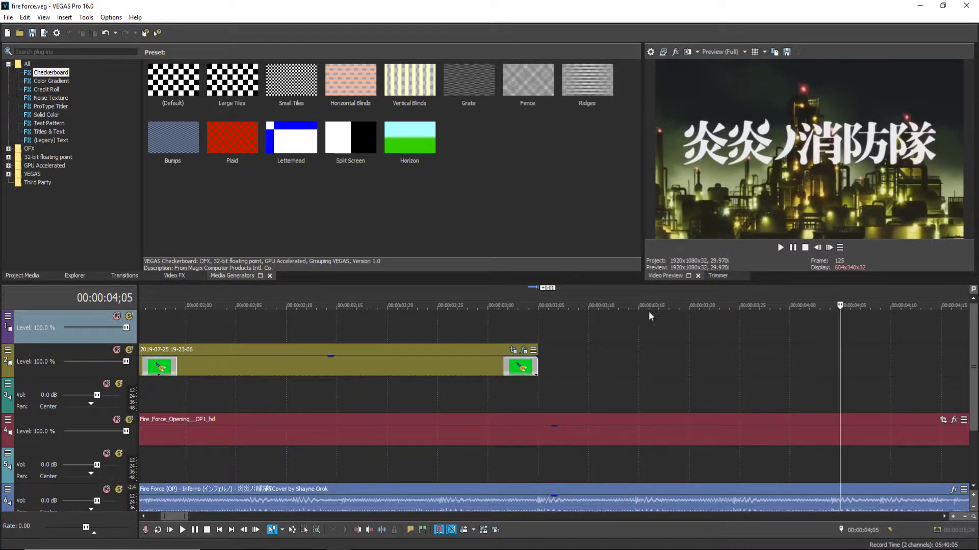
Play back from the later part of the character clip into the title to check the transition.
{"action": "left_click", "coordinate": [549, 326]}
{"action": "scroll", "coordinate": [541, 323], "scroll_direction": "down", "scroll_amount": 6}
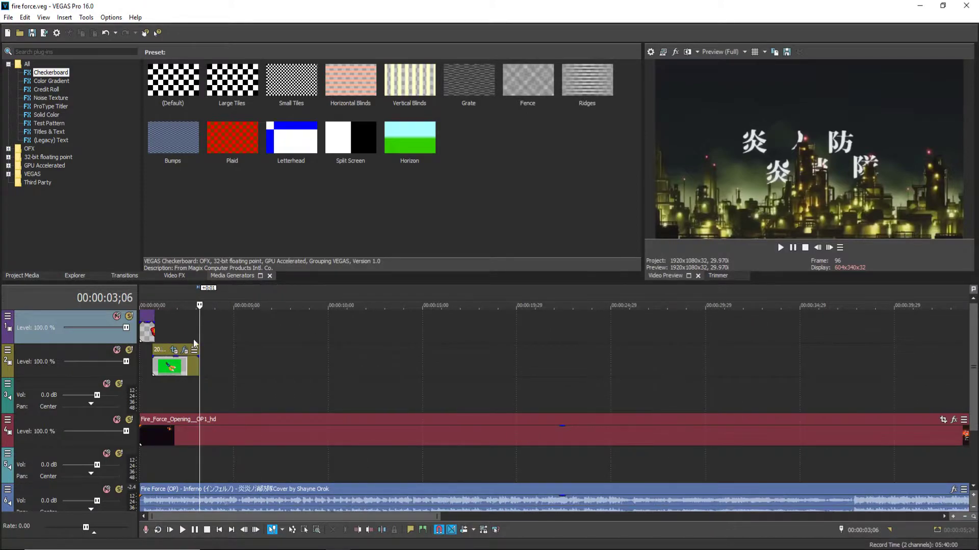
{"action": "scroll", "coordinate": [198, 331], "scroll_direction": "up", "scroll_amount": 5}
{"action": "left_click", "coordinate": [793, 248]}
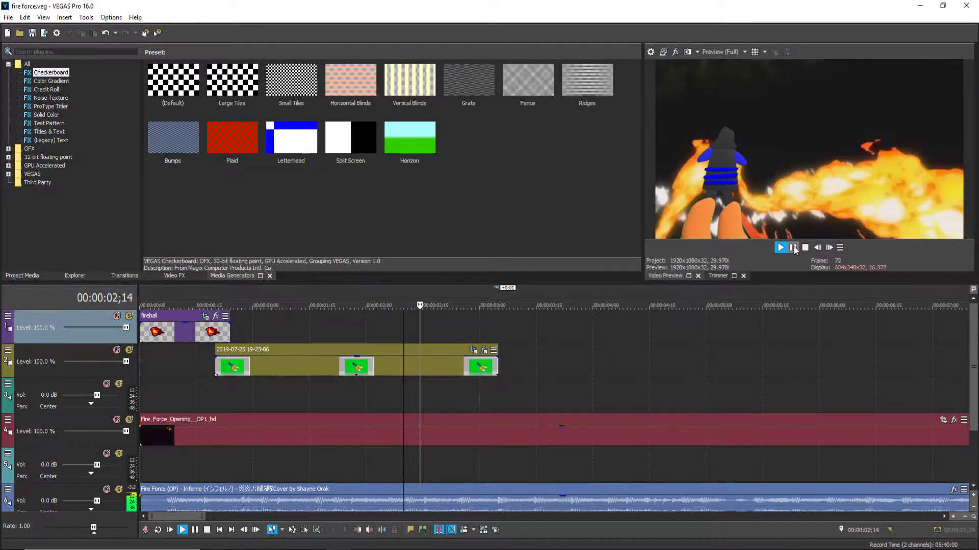
{"action": "left_click", "coordinate": [793, 247]}
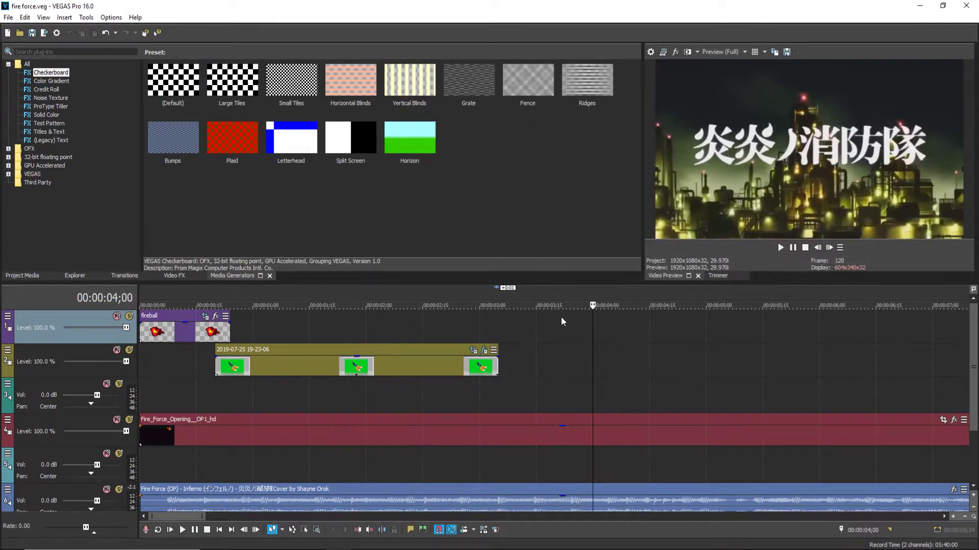
Replay the title section several times from different starting points to study the timing of its lettering.
{"action": "left_click", "coordinate": [517, 319]}
{"action": "left_click", "coordinate": [790, 249]}
{"action": "left_click", "coordinate": [793, 248]}
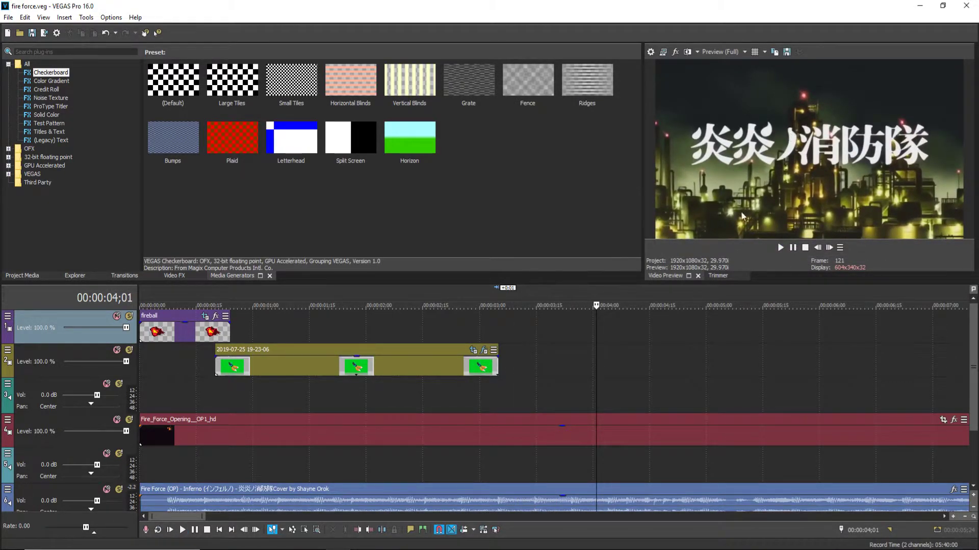
{"action": "left_click", "coordinate": [536, 349]}
{"action": "left_click", "coordinate": [797, 246]}
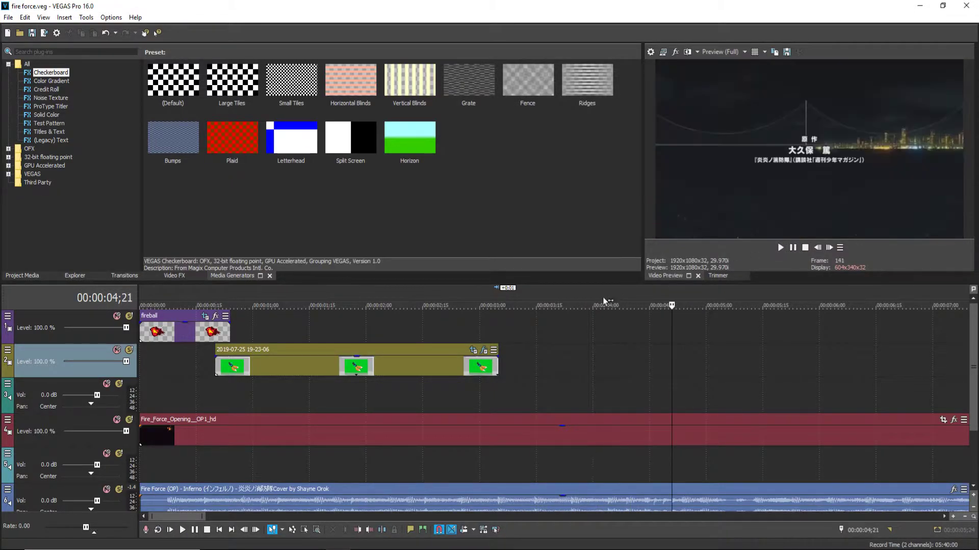
{"action": "left_click", "coordinate": [461, 326]}
{"action": "left_click", "coordinate": [794, 248]}
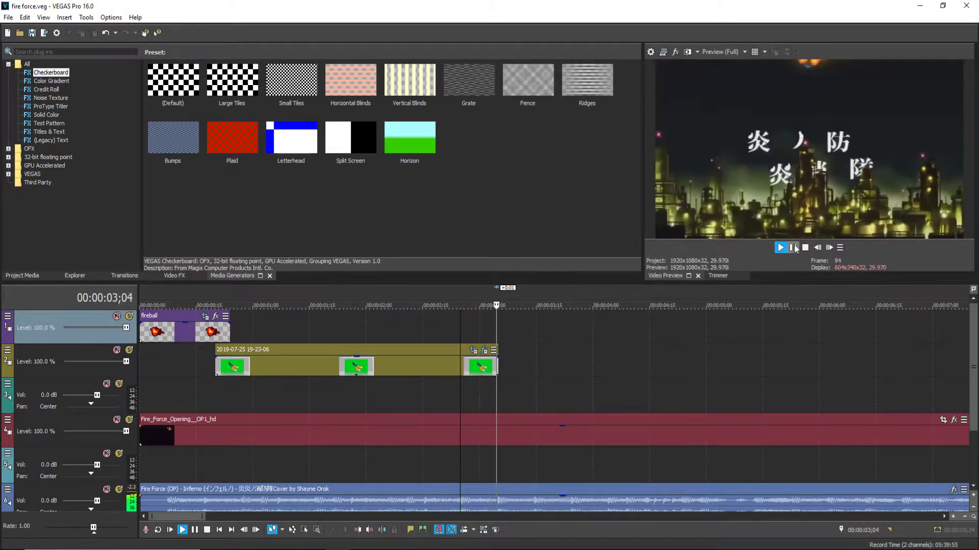
{"action": "left_click", "coordinate": [794, 248]}
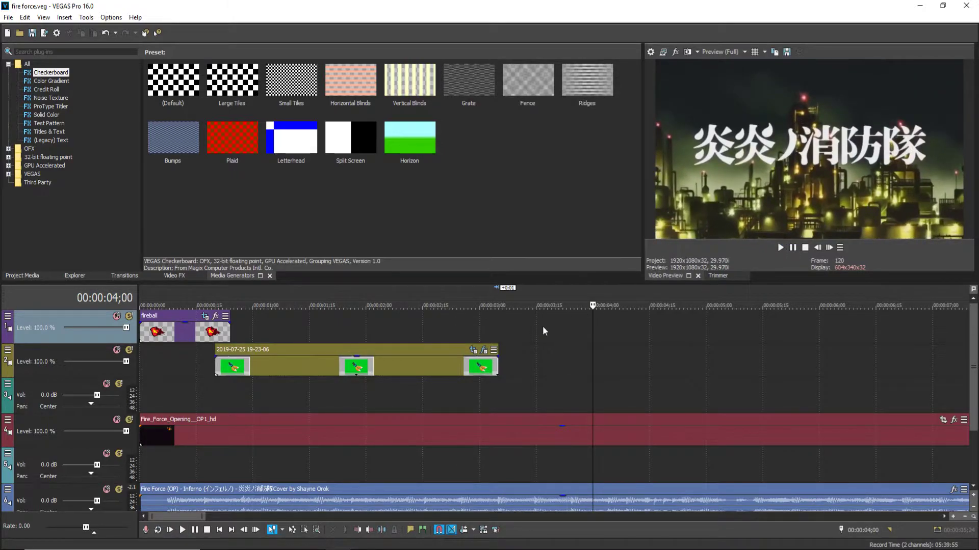
Step frame by frame through the title between 3;17 and 3;22 to examine how the lettering lines up.
{"action": "left_click", "coordinate": [543, 326]}
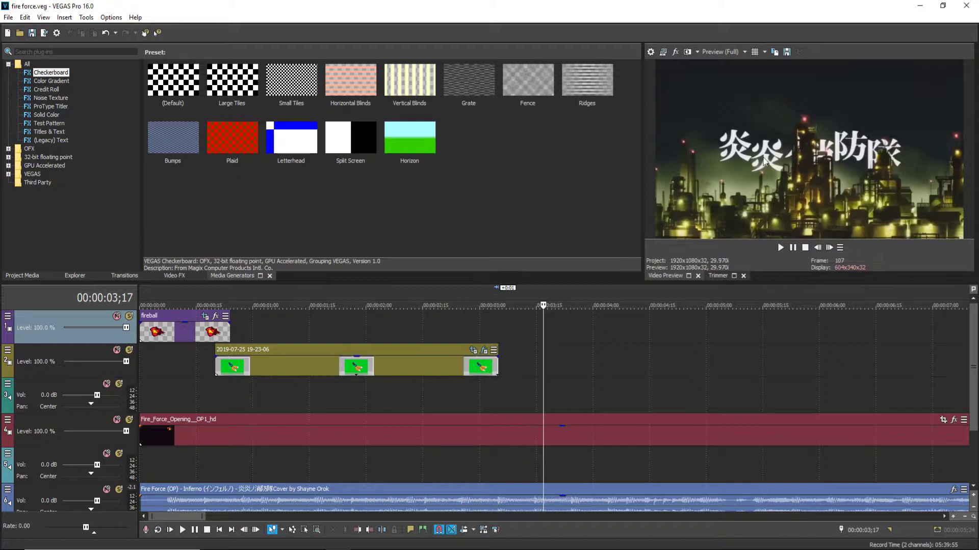
{"action": "left_click", "coordinate": [829, 248]}
{"action": "left_click", "coordinate": [829, 248]}
{"action": "left_click", "coordinate": [829, 247]}
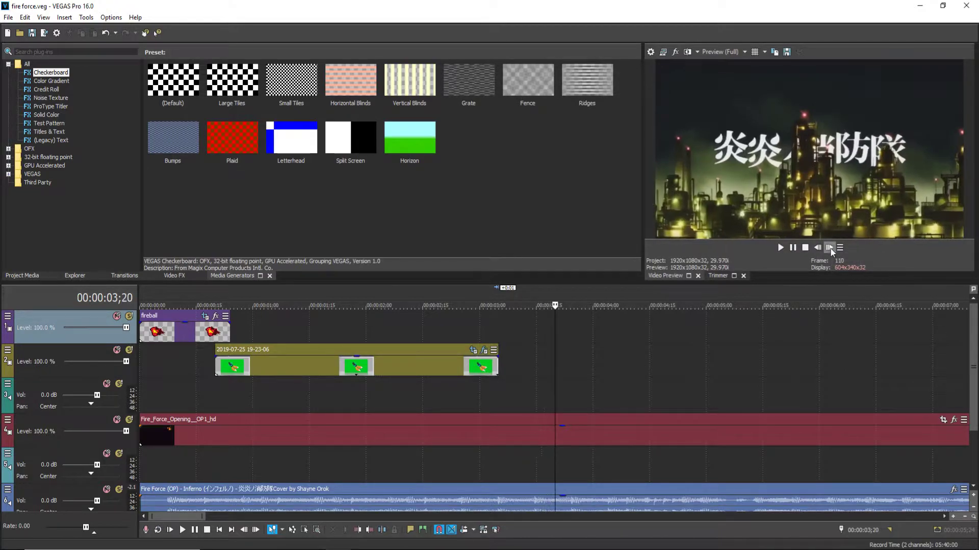
{"action": "left_click", "coordinate": [830, 248]}
{"action": "left_click", "coordinate": [830, 249]}
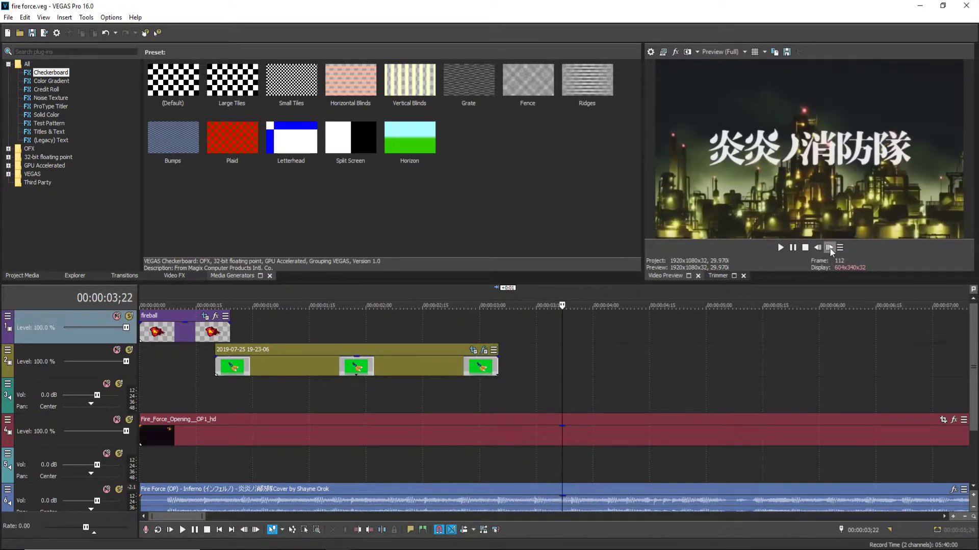
{"action": "left_click", "coordinate": [818, 247]}
{"action": "left_click", "coordinate": [829, 247]}
{"action": "left_click", "coordinate": [818, 248]}
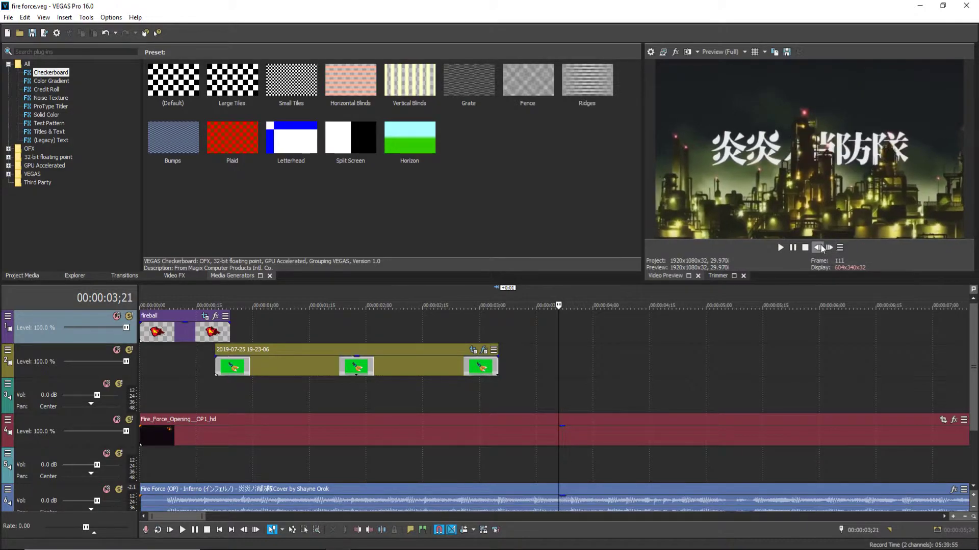
{"action": "left_click", "coordinate": [818, 248]}
{"action": "left_click", "coordinate": [829, 248]}
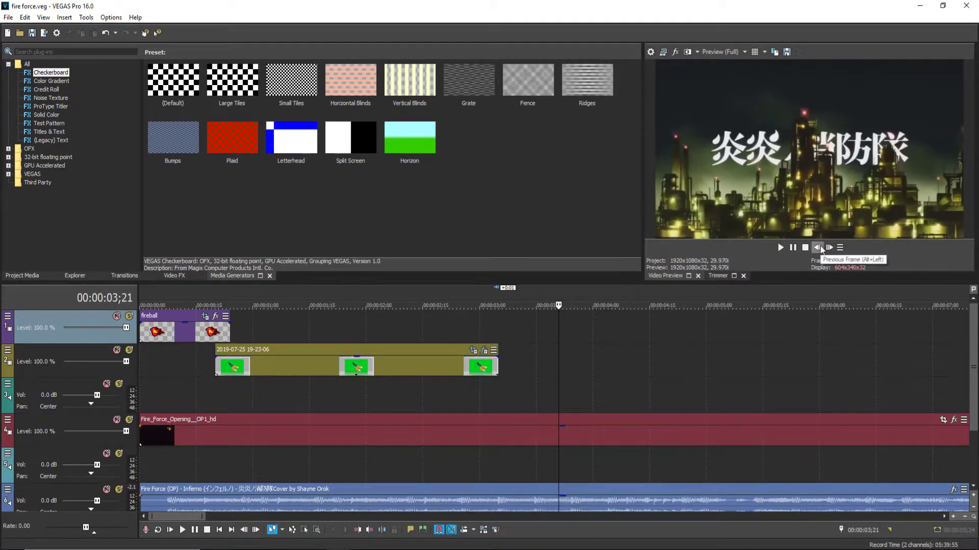
Step back about a dozen frames from 3;21 and forward again to study the title's lettering and skyline.
{"action": "left_click", "coordinate": [819, 248]}
{"action": "left_click", "coordinate": [818, 248]}
{"action": "left_click", "coordinate": [818, 249]}
{"action": "left_click", "coordinate": [818, 248]}
{"action": "left_click", "coordinate": [818, 248]}
{"action": "left_click", "coordinate": [818, 248]}
{"action": "left_click", "coordinate": [817, 248]}
{"action": "left_click", "coordinate": [817, 248]}
{"action": "left_click", "coordinate": [817, 248]}
{"action": "left_click", "coordinate": [818, 249]}
{"action": "left_click", "coordinate": [818, 248]}
{"action": "left_click", "coordinate": [818, 248]}
{"action": "left_click", "coordinate": [829, 248]}
{"action": "left_click", "coordinate": [830, 248]}
{"action": "left_click", "coordinate": [830, 249]}
{"action": "left_click", "coordinate": [829, 248]}
{"action": "left_click", "coordinate": [829, 248]}
{"action": "left_click", "coordinate": [829, 248]}
{"action": "left_click", "coordinate": [829, 249]}
{"action": "left_click", "coordinate": [829, 248]}
{"action": "left_click", "coordinate": [829, 248]}
{"action": "left_click", "coordinate": [829, 248]}
{"action": "left_click", "coordinate": [830, 248]}
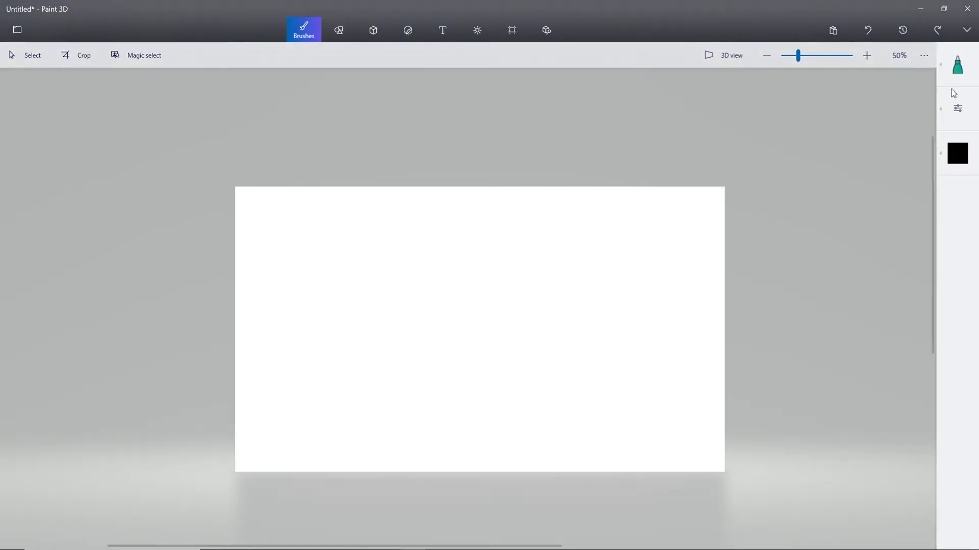
Switch to Paint 3D, choose the dark maroon custom color for the marker and try a stroke on the canvas.
{"action": "left_click", "coordinate": [958, 65]}
{"action": "left_click", "coordinate": [956, 151]}
{"action": "left_click", "coordinate": [846, 275]}
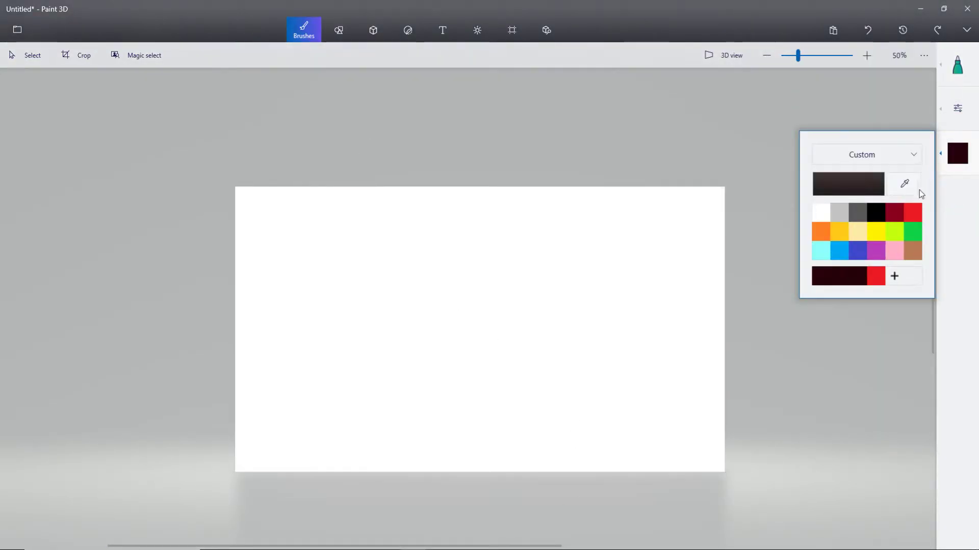
{"action": "left_click", "coordinate": [833, 121]}
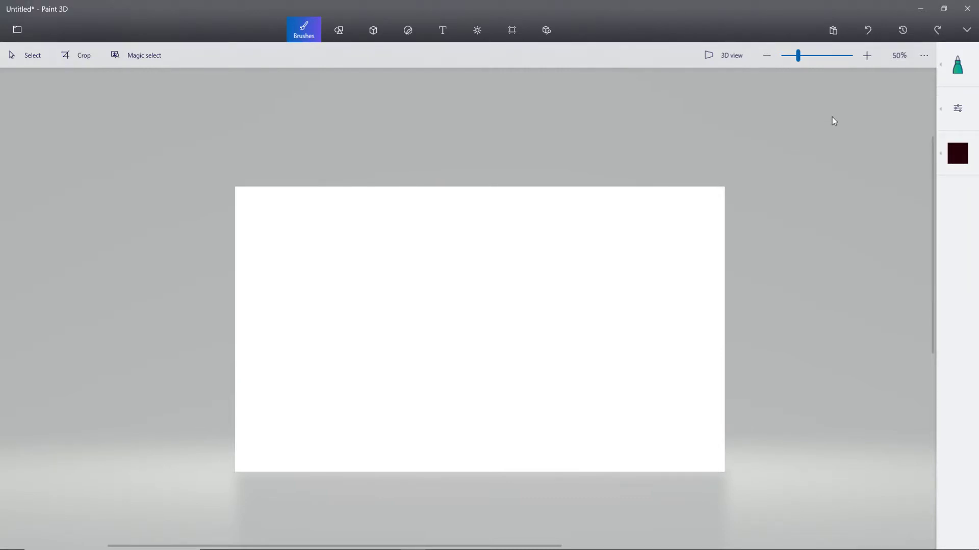
{"action": "left_click_drag", "start_coordinate": [236, 385], "coordinate": [326, 395]}
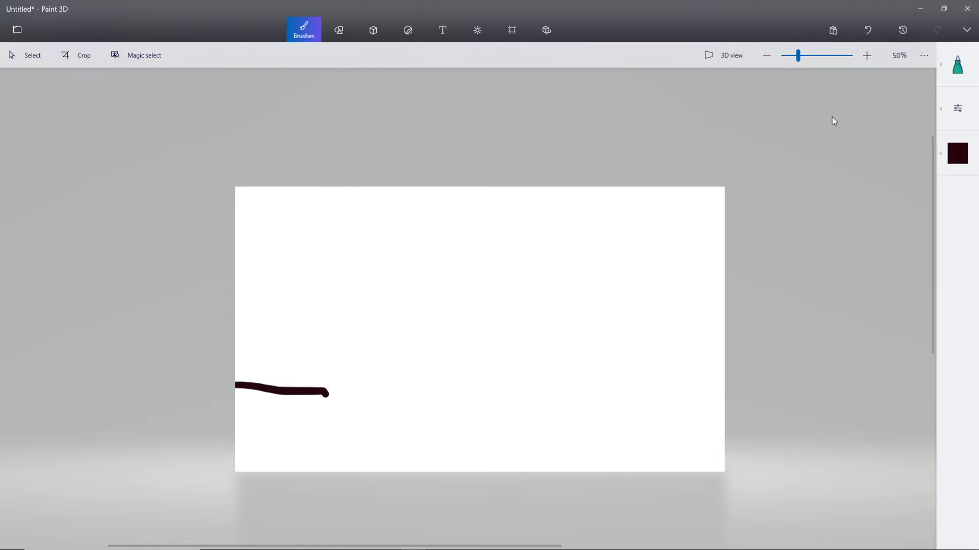
{"action": "key", "text": "ctrl+z"}
Set the marker thickness to 5 px, keep dark maroon hex 250309 and try a stroke near the canvas's lower edge.
{"action": "left_click", "coordinate": [957, 109]}
{"action": "left_click_drag", "start_coordinate": [838, 120], "coordinate": [906, 120]}
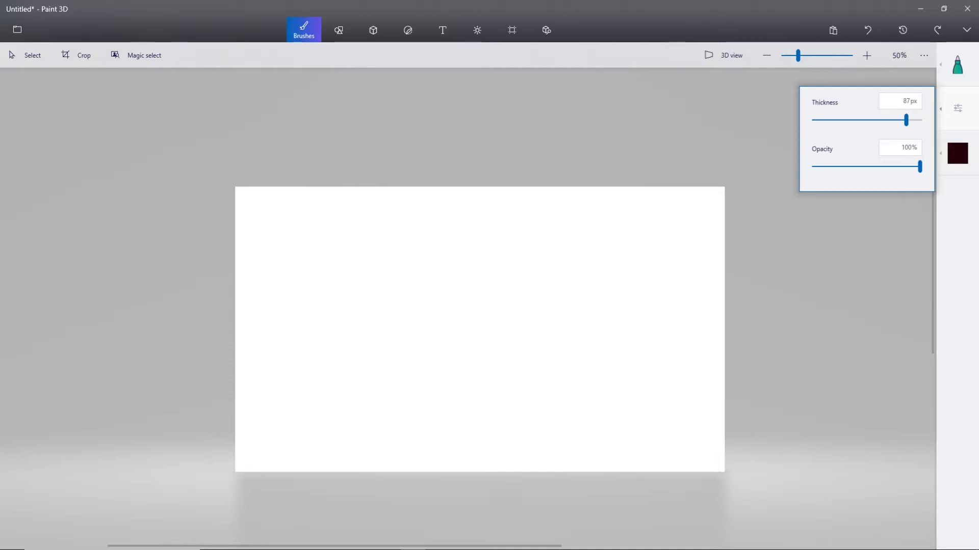
{"action": "left_click", "coordinate": [912, 103]}
{"action": "key", "text": "BackSpace"}
{"action": "key", "text": "BackSpace"}
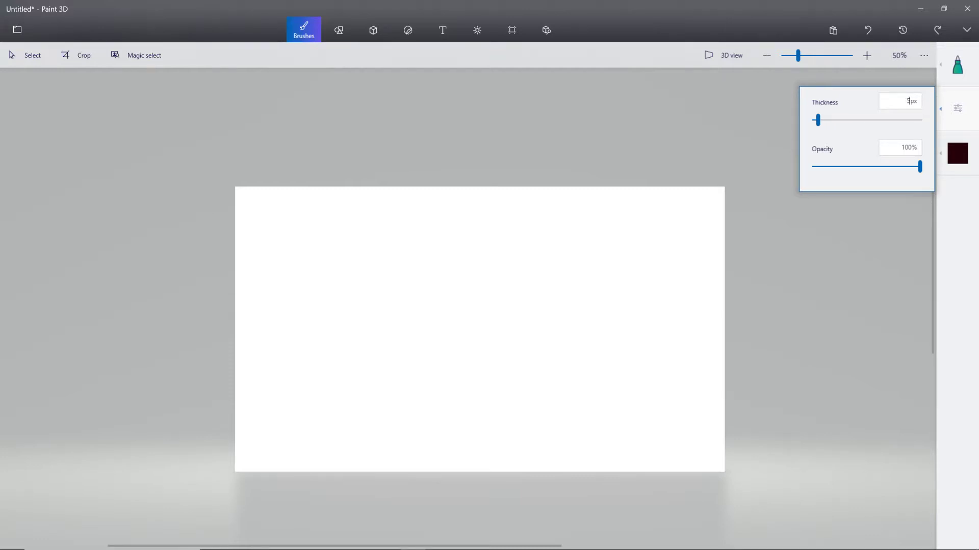
{"action": "left_click", "coordinate": [956, 153]}
{"action": "left_click", "coordinate": [836, 183]}
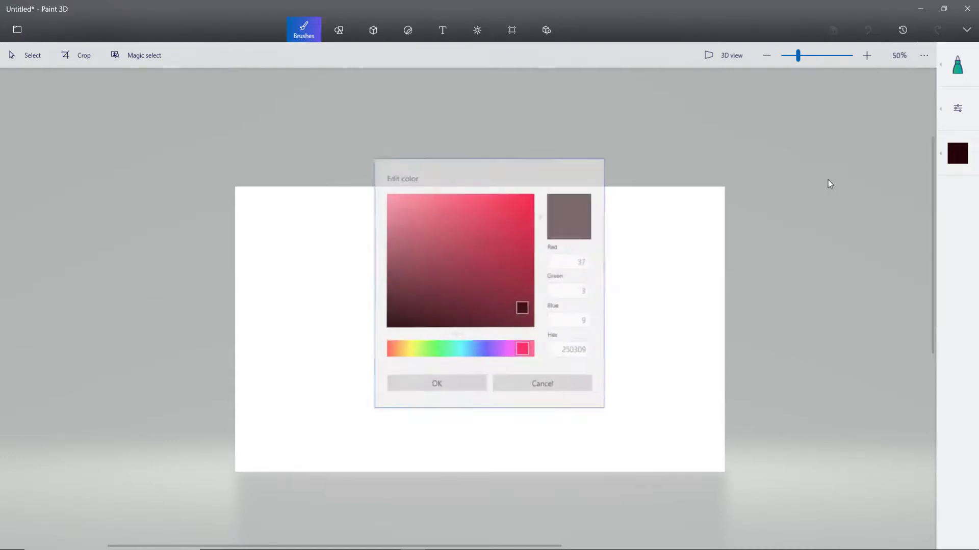
{"action": "left_click", "coordinate": [447, 389]}
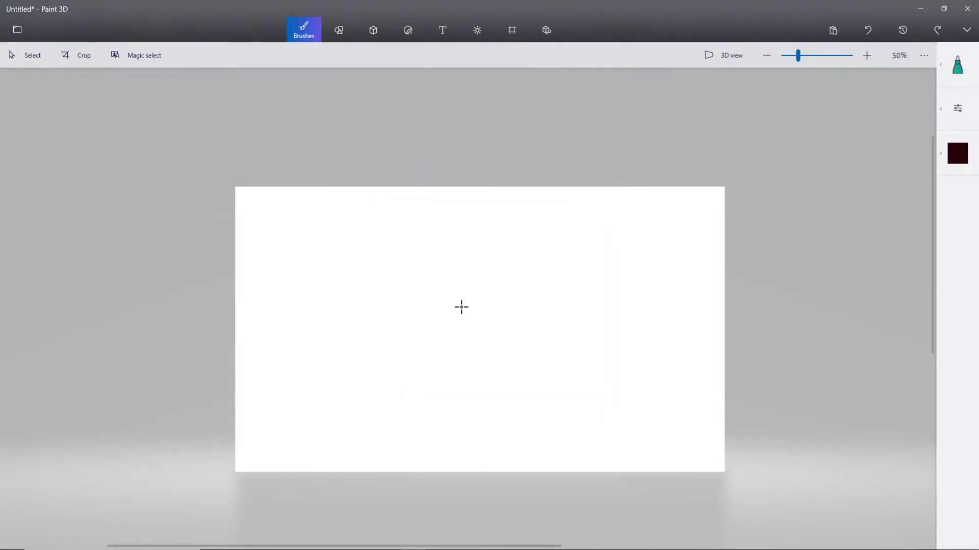
{"action": "left_click_drag", "start_coordinate": [233, 376], "coordinate": [343, 380]}
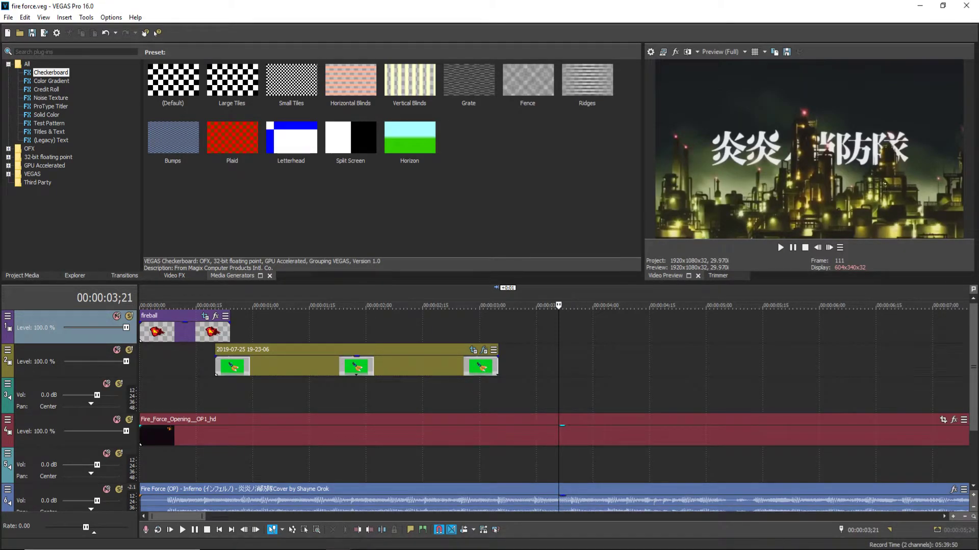
Switch to VEGAS Pro and step back from 3;21 into the character clip to examine the background skyline.
{"action": "key", "text": "Left"}
{"action": "key", "text": "Left"}
{"action": "key", "text": "Left"}
{"action": "key", "text": "Left"}
{"action": "key", "text": "Left"}
{"action": "key", "text": "Left"}
{"action": "key", "text": "Left"}
{"action": "key", "text": "Left"}
{"action": "key", "text": "Left"}
{"action": "key", "text": "Left"}
{"action": "key", "text": "Left"}
{"action": "key", "text": "Left"}
{"action": "key", "text": "Left"}
{"action": "key", "text": "Left"}
{"action": "key", "text": "Left"}
{"action": "key", "text": "Left"}
{"action": "key", "text": "Left"}
{"action": "key", "text": "Left"}
{"action": "key", "text": "Left"}
{"action": "key", "text": "Left"}
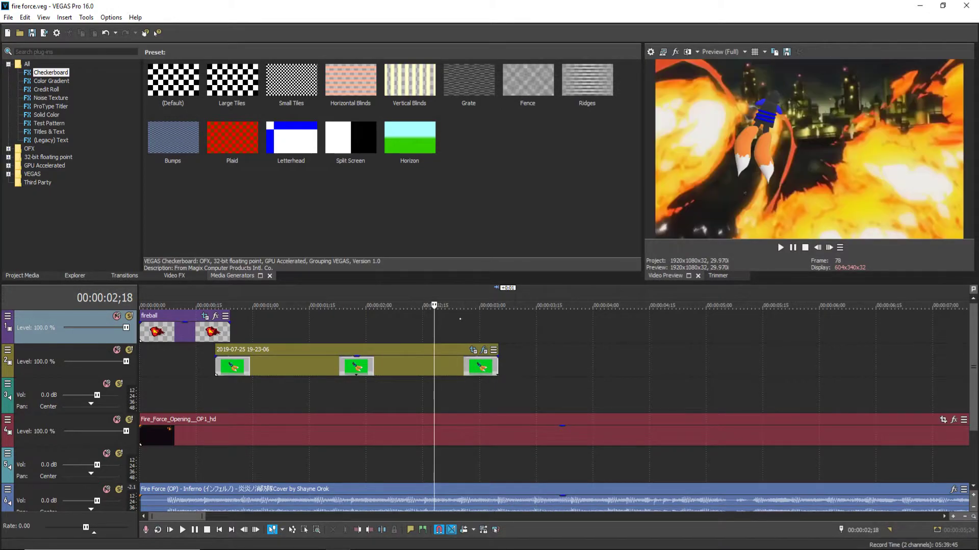
Compare several points from the middle of the character clip to the title to study the factory skyline.
{"action": "left_click", "coordinate": [397, 319]}
{"action": "left_click", "coordinate": [342, 319]}
{"action": "left_click", "coordinate": [390, 319]}
{"action": "left_click", "coordinate": [415, 321]}
{"action": "left_click", "coordinate": [459, 323]}
{"action": "left_click", "coordinate": [491, 326]}
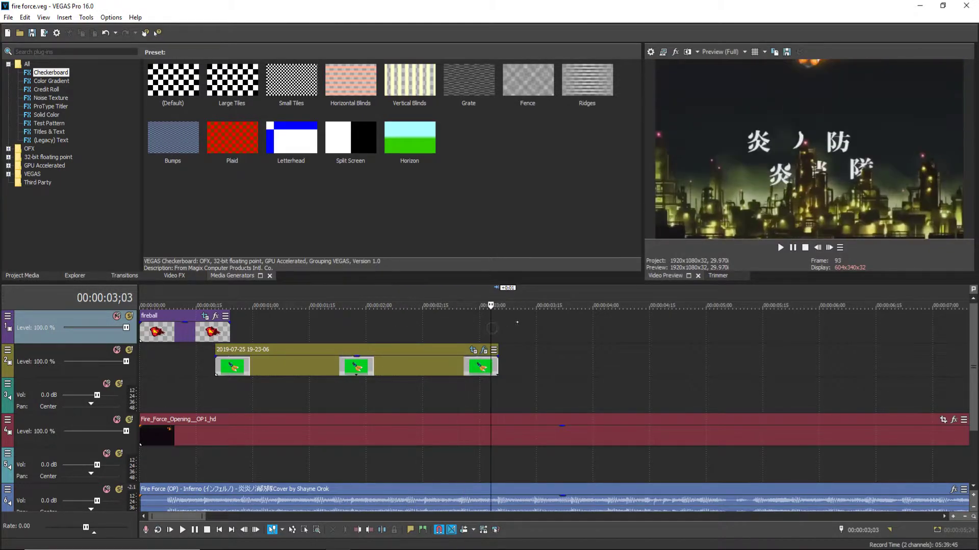
{"action": "left_click", "coordinate": [528, 329]}
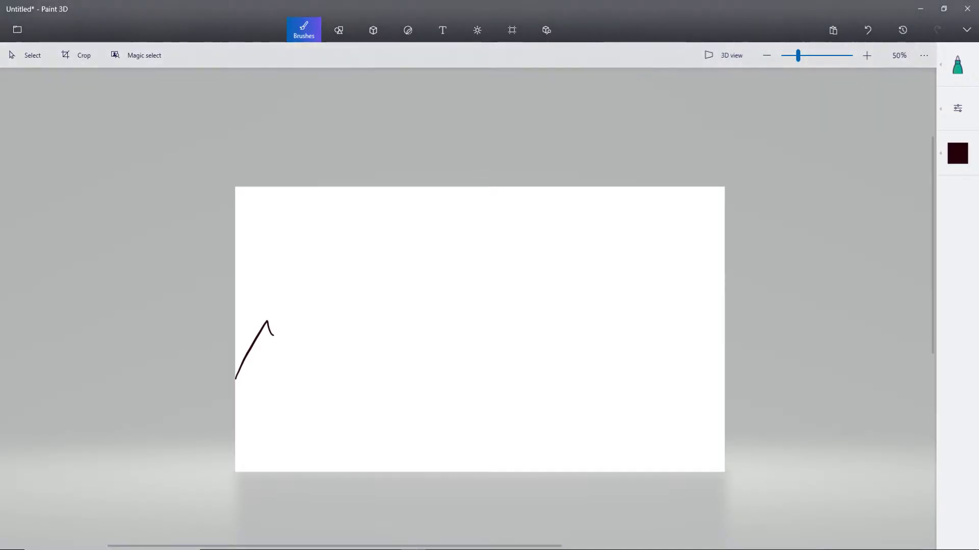
{"action": "key", "text": "ctrl+z"}
{"action": "mouse_move", "coordinate": [372, 353]}
{"action": "left_mouse_down"}
{"action": "mouse_move", "coordinate": [373, 391]}
{"action": "mouse_move", "coordinate": [396, 396]}
{"action": "left_mouse_up"}
{"action": "key", "text": "ctrl+z"}
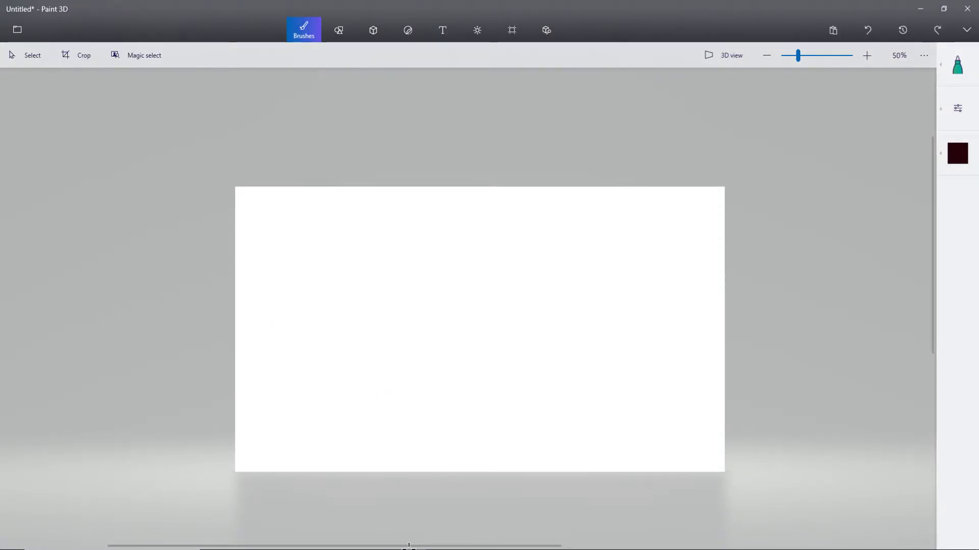
{"action": "left_click_drag", "start_coordinate": [339, 398], "coordinate": [724, 399]}
{"action": "key", "text": "ctrl+z"}
{"action": "left_click_drag", "start_coordinate": [236, 403], "coordinate": [724, 414]}
{"action": "key", "text": "ctrl+z"}
{"action": "left_click_drag", "start_coordinate": [236, 378], "coordinate": [724, 369]}
{"action": "key", "text": "ctrl+z"}
{"action": "left_click_drag", "start_coordinate": [235, 337], "coordinate": [724, 338]}
{"action": "key", "text": "ctrl+z"}
{"action": "mouse_move", "coordinate": [236, 365]}
{"action": "left_mouse_down"}
{"action": "mouse_move", "coordinate": [496, 347]}
{"action": "mouse_move", "coordinate": [724, 349]}
{"action": "left_mouse_up"}
{"action": "key", "text": "ctrl+z"}
In Paint 3D, draw a nearly straight dark maroon ground line across the full canvas width, in its lower quarter.
{"action": "left_click_drag", "start_coordinate": [236, 413], "coordinate": [724, 412]}
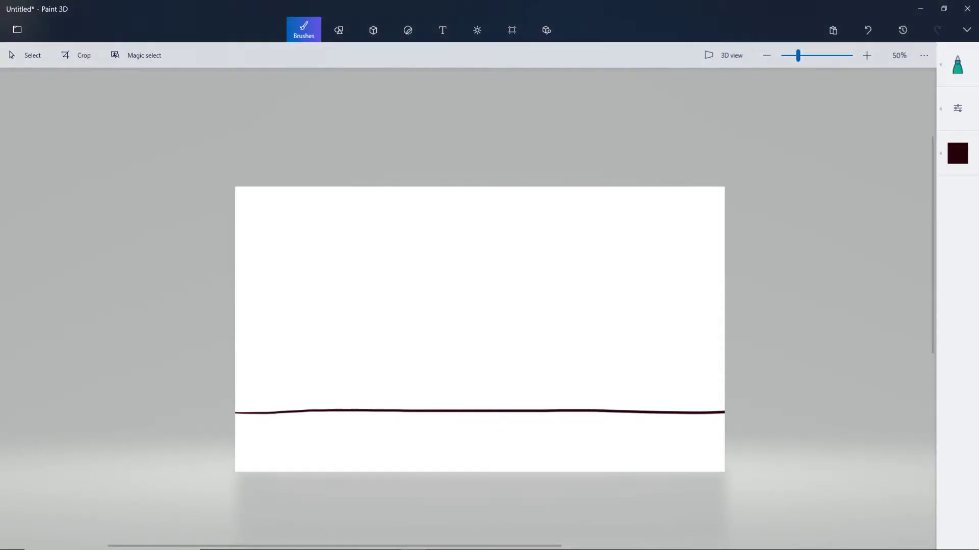
{"action": "left_click_drag", "start_coordinate": [459, 318], "coordinate": [464, 409]}
{"action": "mouse_move", "coordinate": [460, 319]}
{"action": "left_mouse_down"}
{"action": "mouse_move", "coordinate": [498, 313]}
{"action": "mouse_move", "coordinate": [550, 332]}
{"action": "left_mouse_up"}
{"action": "key", "text": "ctrl+z"}
{"action": "mouse_move", "coordinate": [460, 318]}
{"action": "left_mouse_down"}
{"action": "mouse_move", "coordinate": [530, 310]}
{"action": "mouse_move", "coordinate": [546, 326]}
{"action": "mouse_move", "coordinate": [547, 409]}
{"action": "left_mouse_up"}
{"action": "key", "text": "ctrl+z"}
{"action": "key", "text": "ctrl+z"}
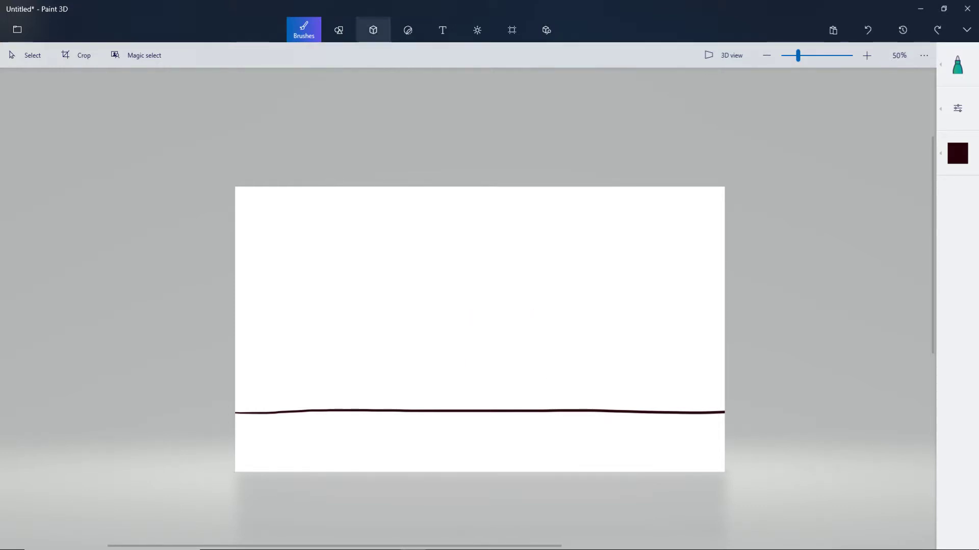
Switch to 3D shapes, choose the second 3D doodle type and bring up its color choices.
{"action": "left_click", "coordinate": [372, 30]}
{"action": "left_click", "coordinate": [844, 101]}
{"action": "left_click", "coordinate": [957, 109]}
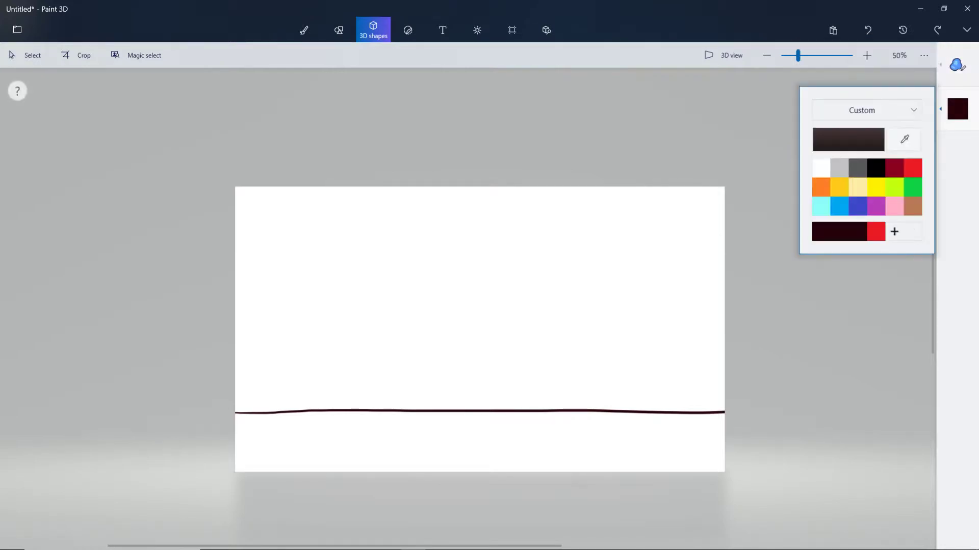
{"action": "left_click", "coordinate": [957, 65]}
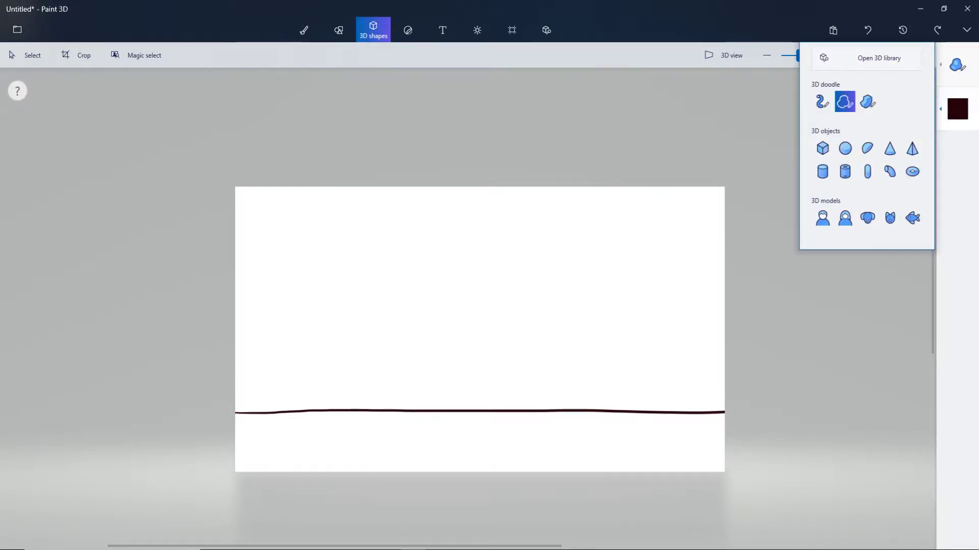
{"action": "left_click", "coordinate": [958, 108]}
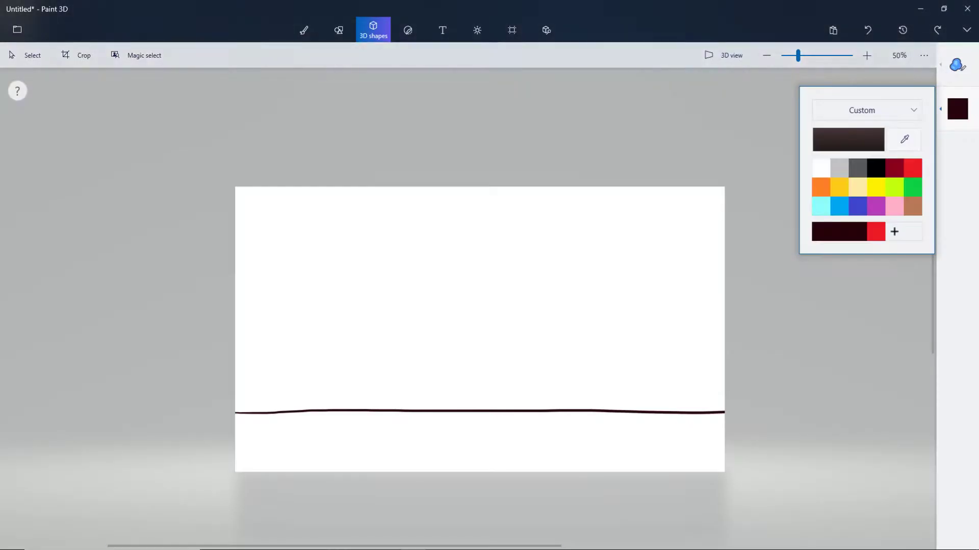
{"action": "left_click", "coordinate": [875, 187]}
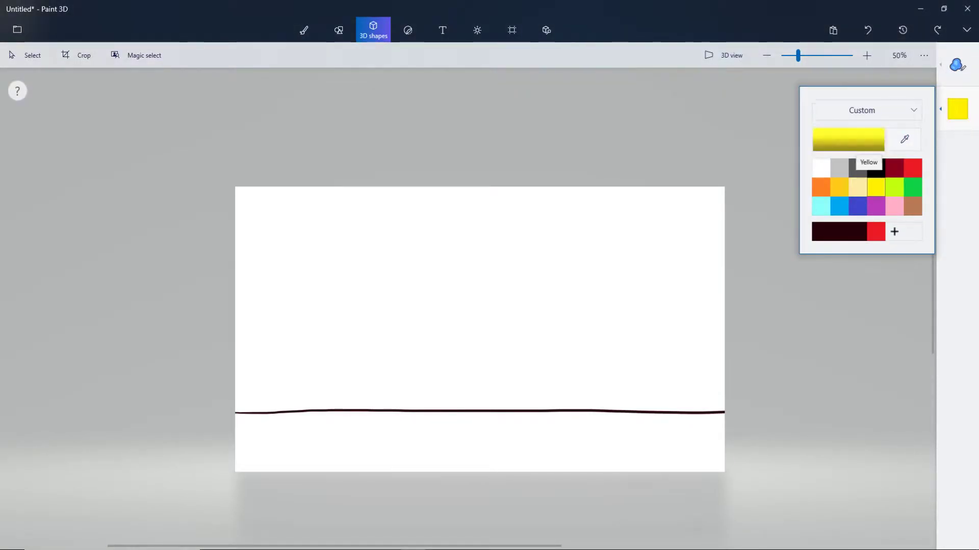
{"action": "left_click", "coordinate": [847, 139]}
{"action": "left_click", "coordinate": [521, 266]}
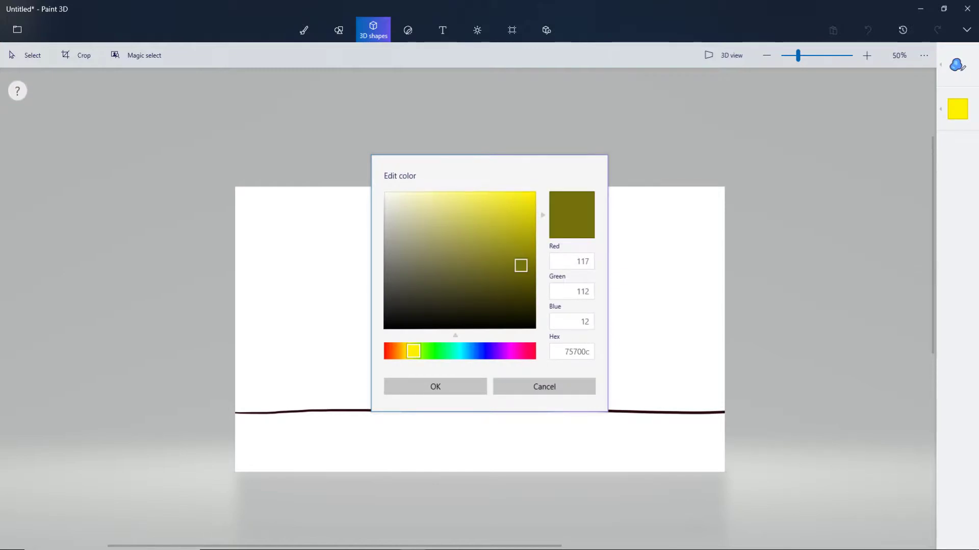
{"action": "left_click", "coordinate": [544, 386]}
Set the 3D doodle color to a custom dark gray, hex 302828.
{"action": "left_click", "coordinate": [957, 109]}
{"action": "left_click", "coordinate": [861, 167]}
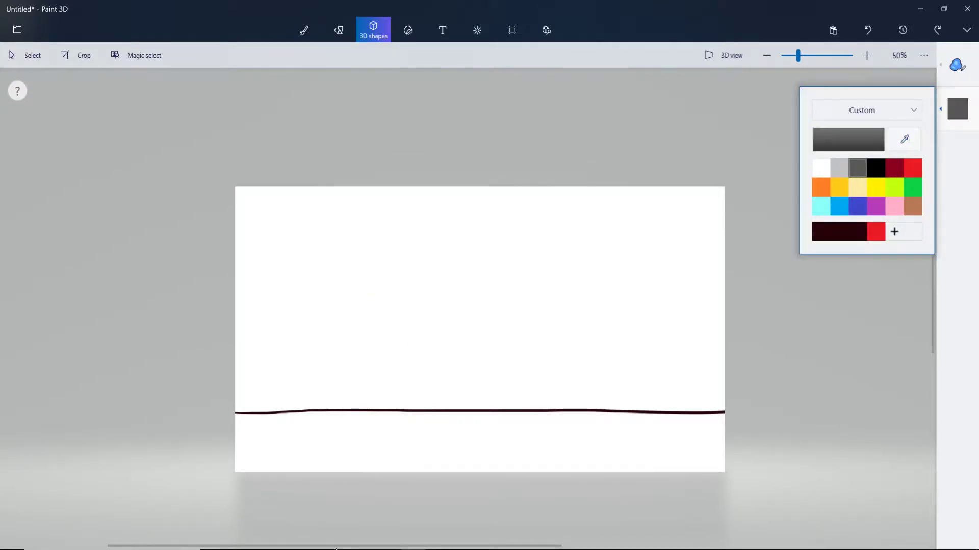
{"action": "left_click", "coordinate": [847, 139]}
{"action": "left_click", "coordinate": [406, 303]}
{"action": "left_click", "coordinate": [435, 387]}
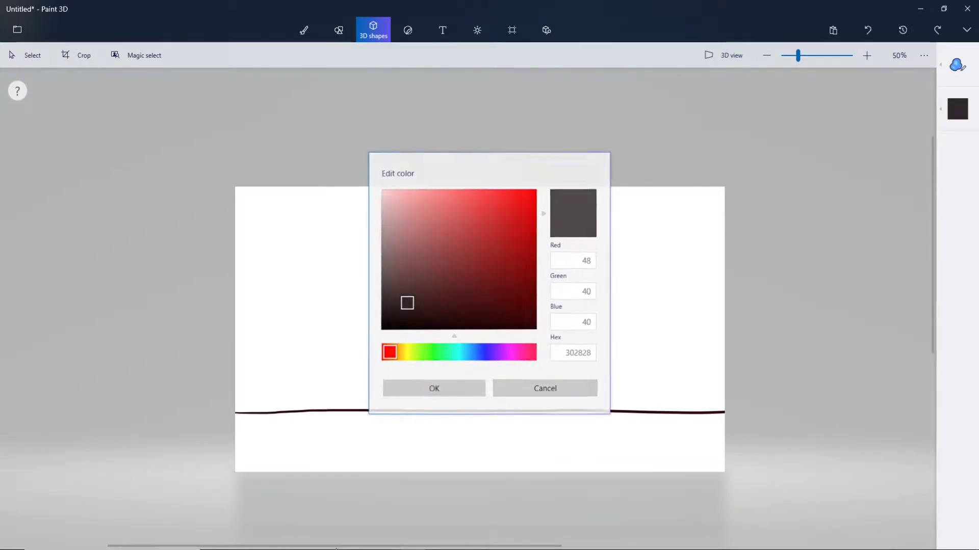
{"action": "left_click", "coordinate": [957, 65]}
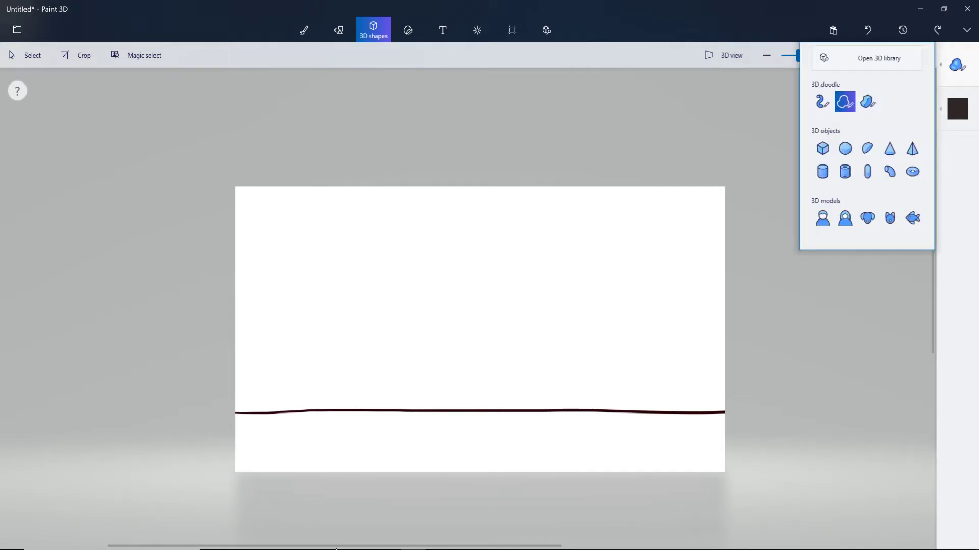
{"action": "left_click_drag", "start_coordinate": [473, 314], "coordinate": [473, 324]}
{"action": "mouse_move", "coordinate": [476, 392]}
{"action": "left_mouse_down"}
{"action": "mouse_move", "coordinate": [477, 407]}
{"action": "mouse_move", "coordinate": [535, 411]}
{"action": "left_mouse_up"}
{"action": "left_click_drag", "start_coordinate": [549, 308], "coordinate": [474, 314]}
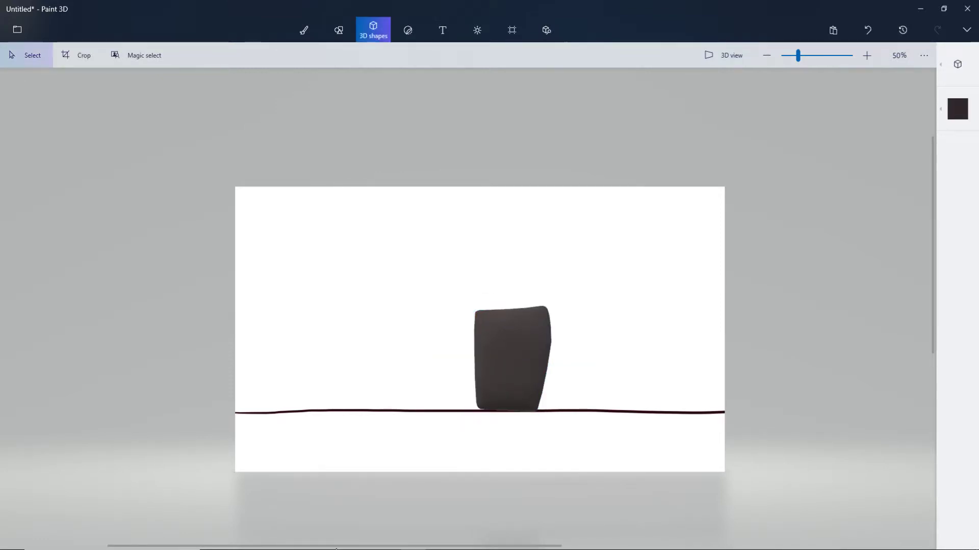
{"action": "key", "text": "ctrl+z"}
Try to outline a stepped city skyline with the third 3D doodle type, its base along the ground line, and undo it.
{"action": "left_click", "coordinate": [957, 63]}
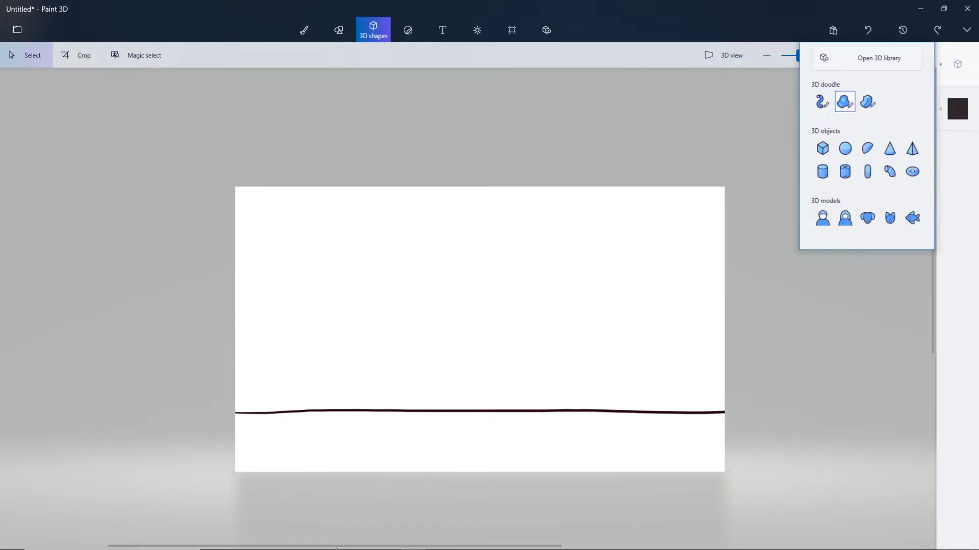
{"action": "left_click", "coordinate": [867, 102]}
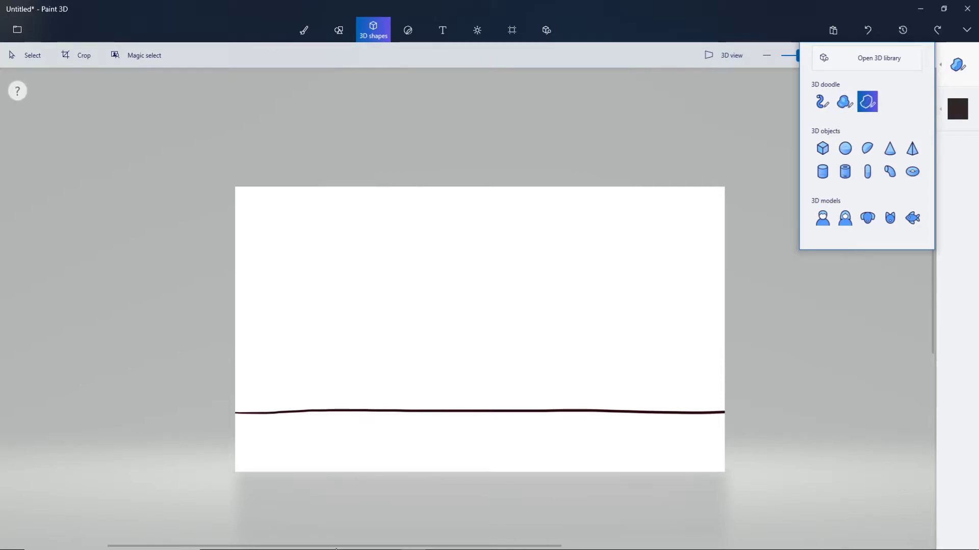
{"action": "left_click", "coordinate": [234, 331]}
{"action": "mouse_move", "coordinate": [266, 335]}
{"action": "left_mouse_down"}
{"action": "mouse_move", "coordinate": [268, 358]}
{"action": "mouse_move", "coordinate": [291, 360]}
{"action": "left_mouse_up"}
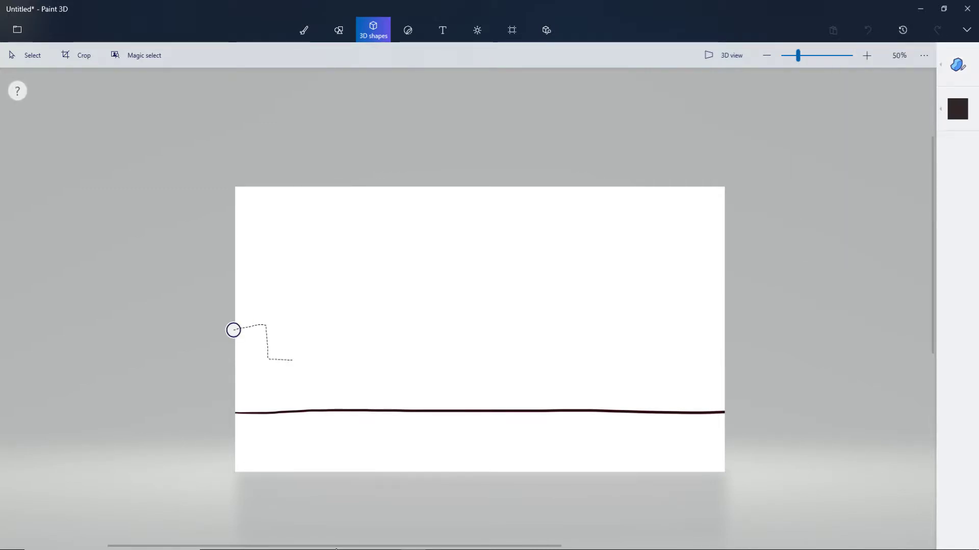
{"action": "mouse_move", "coordinate": [418, 381]}
{"action": "left_mouse_down"}
{"action": "mouse_move", "coordinate": [444, 389]}
{"action": "mouse_move", "coordinate": [444, 313]}
{"action": "mouse_move", "coordinate": [479, 296]}
{"action": "left_mouse_up"}
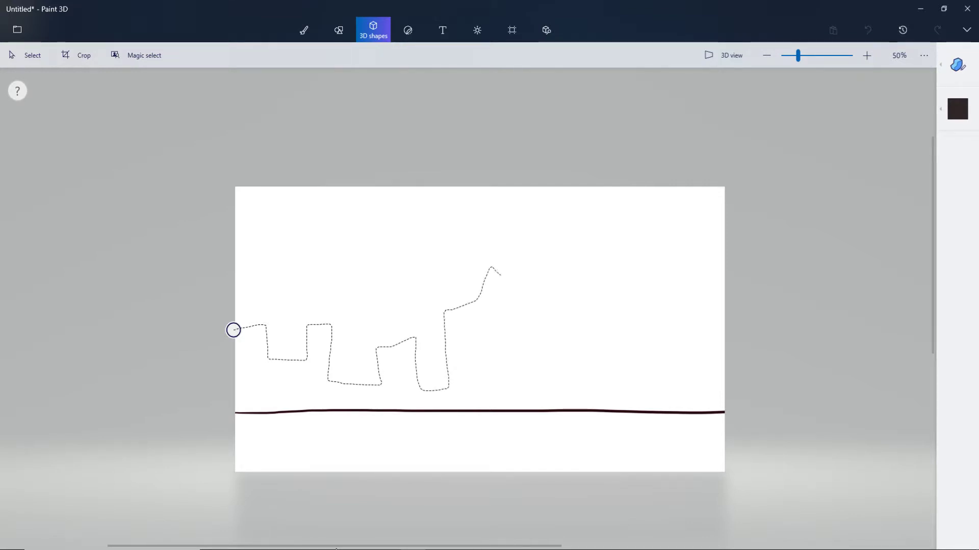
{"action": "mouse_move", "coordinate": [572, 373]}
{"action": "left_mouse_down"}
{"action": "mouse_move", "coordinate": [595, 375]}
{"action": "mouse_move", "coordinate": [610, 328]}
{"action": "mouse_move", "coordinate": [650, 321]}
{"action": "left_mouse_up"}
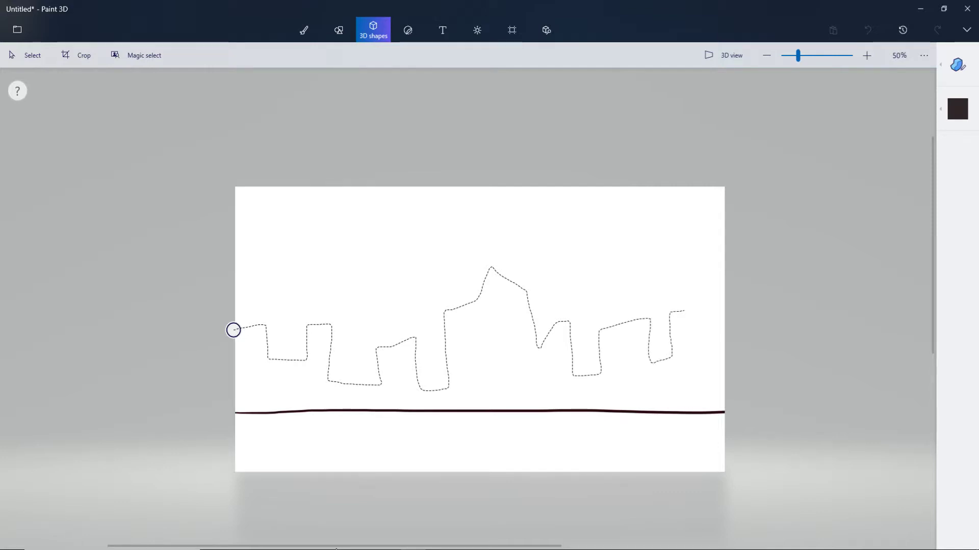
{"action": "mouse_move", "coordinate": [740, 276]}
{"action": "left_mouse_down"}
{"action": "mouse_move", "coordinate": [751, 412]}
{"action": "mouse_move", "coordinate": [725, 415]}
{"action": "left_mouse_up"}
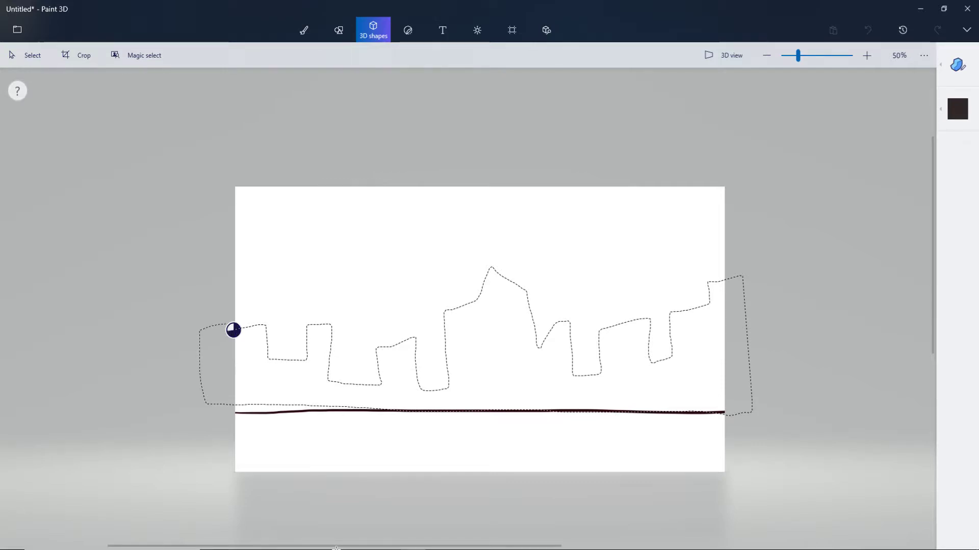
{"action": "key", "text": "Escape"}
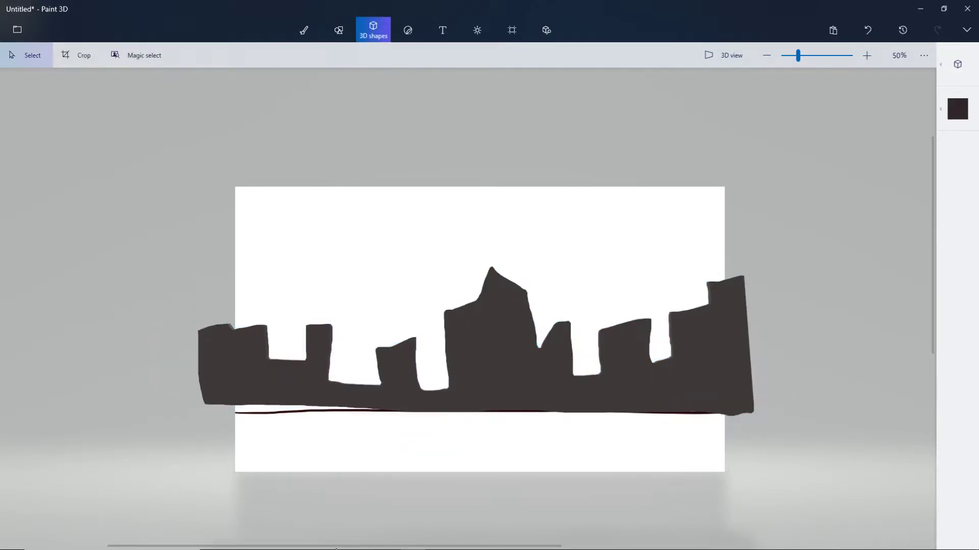
{"action": "key", "text": "ctrl+z"}
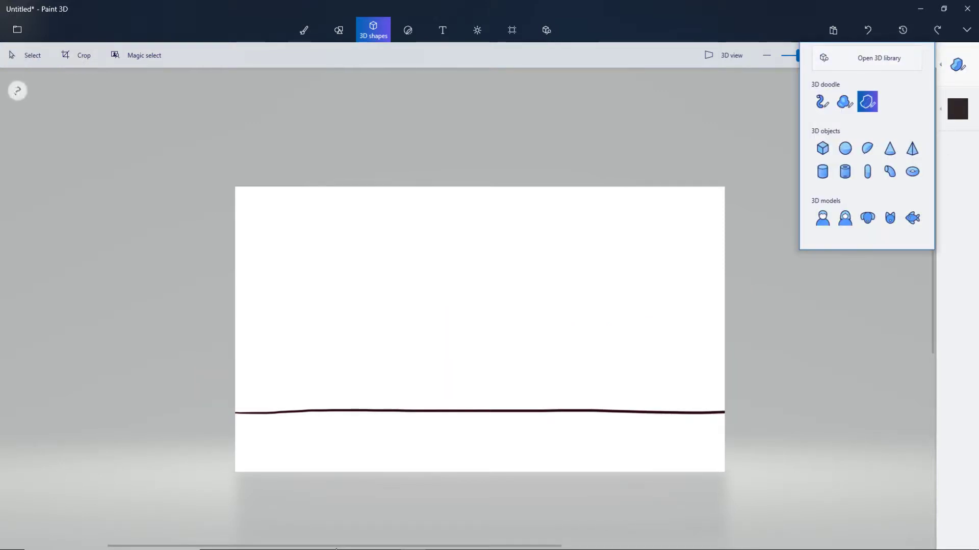
Try a second 3D doodle skyline with squarer buildings and a wide block near the canvas center, and undo it.
{"action": "mouse_move", "coordinate": [223, 336]}
{"action": "left_mouse_down"}
{"action": "mouse_move", "coordinate": [274, 337]}
{"action": "mouse_move", "coordinate": [280, 368]}
{"action": "left_mouse_up"}
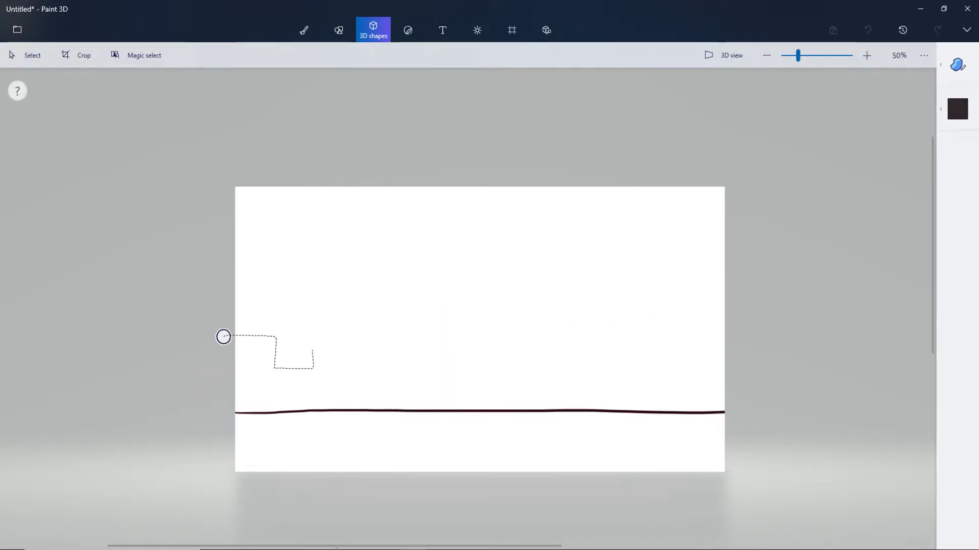
{"action": "mouse_move", "coordinate": [332, 339]}
{"action": "left_mouse_down"}
{"action": "mouse_move", "coordinate": [346, 388]}
{"action": "mouse_move", "coordinate": [394, 386]}
{"action": "mouse_move", "coordinate": [404, 370]}
{"action": "mouse_move", "coordinate": [398, 308]}
{"action": "mouse_move", "coordinate": [432, 303]}
{"action": "left_mouse_up"}
{"action": "mouse_move", "coordinate": [468, 341]}
{"action": "left_mouse_down"}
{"action": "mouse_move", "coordinate": [468, 376]}
{"action": "mouse_move", "coordinate": [525, 372]}
{"action": "mouse_move", "coordinate": [523, 341]}
{"action": "mouse_move", "coordinate": [543, 310]}
{"action": "mouse_move", "coordinate": [563, 334]}
{"action": "mouse_move", "coordinate": [563, 368]}
{"action": "mouse_move", "coordinate": [585, 373]}
{"action": "left_mouse_up"}
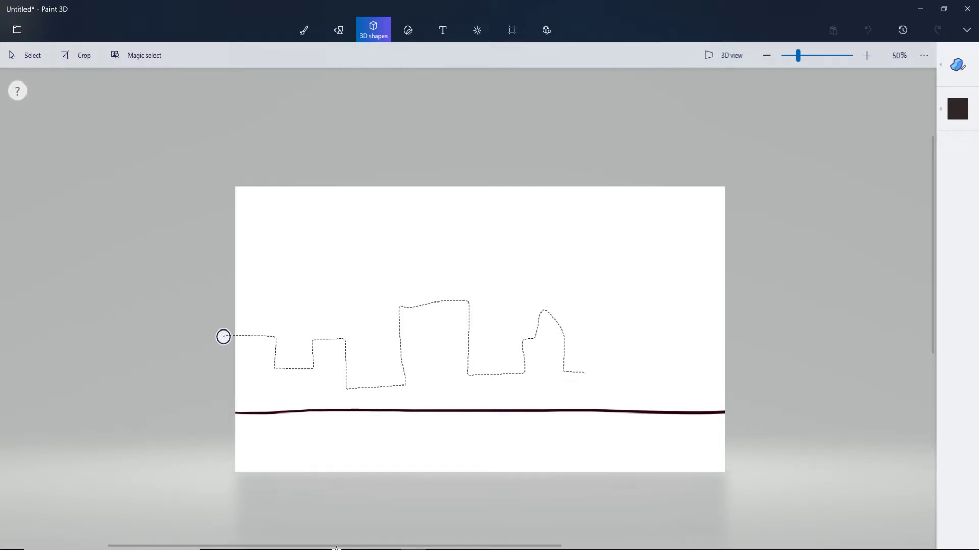
{"action": "left_click", "coordinate": [223, 336]}
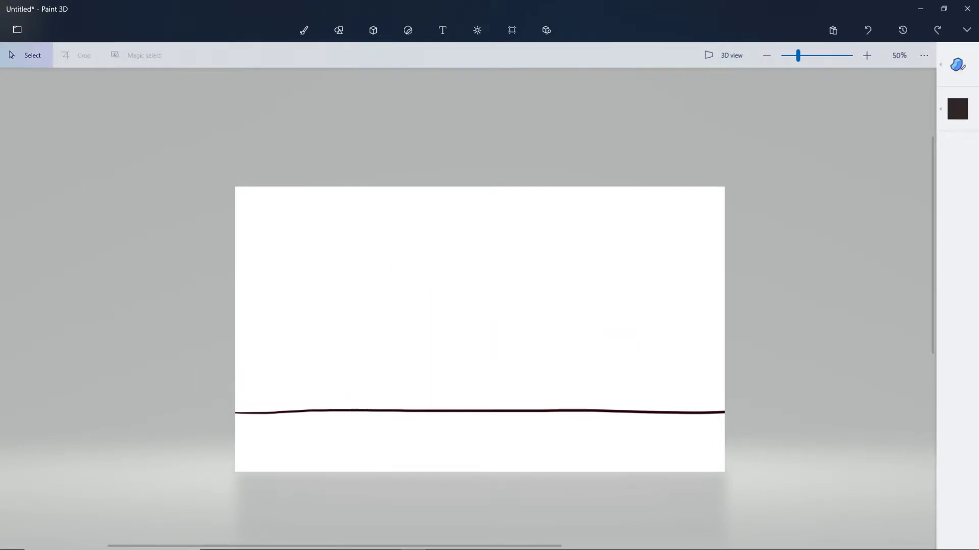
{"action": "left_click", "coordinate": [957, 64]}
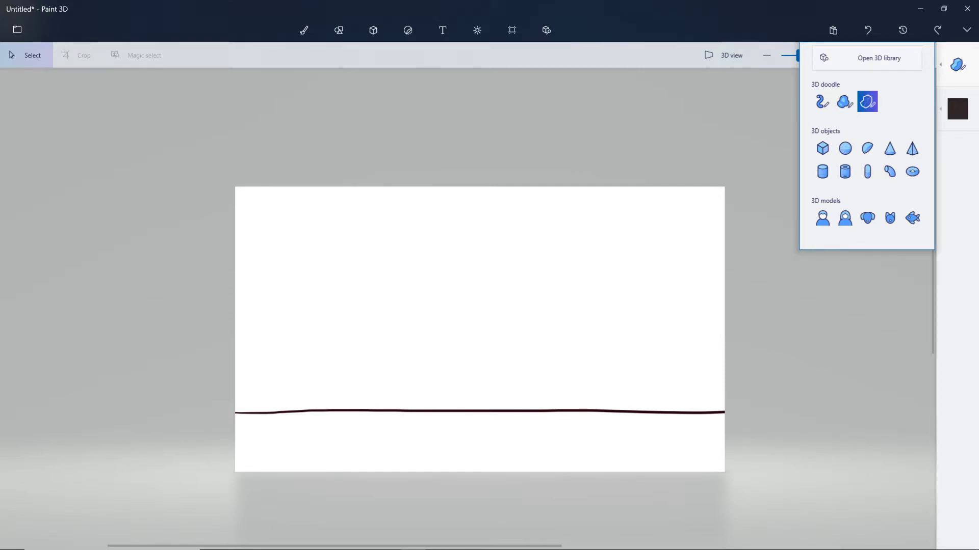
{"action": "left_click_drag", "start_coordinate": [229, 307], "coordinate": [254, 307]}
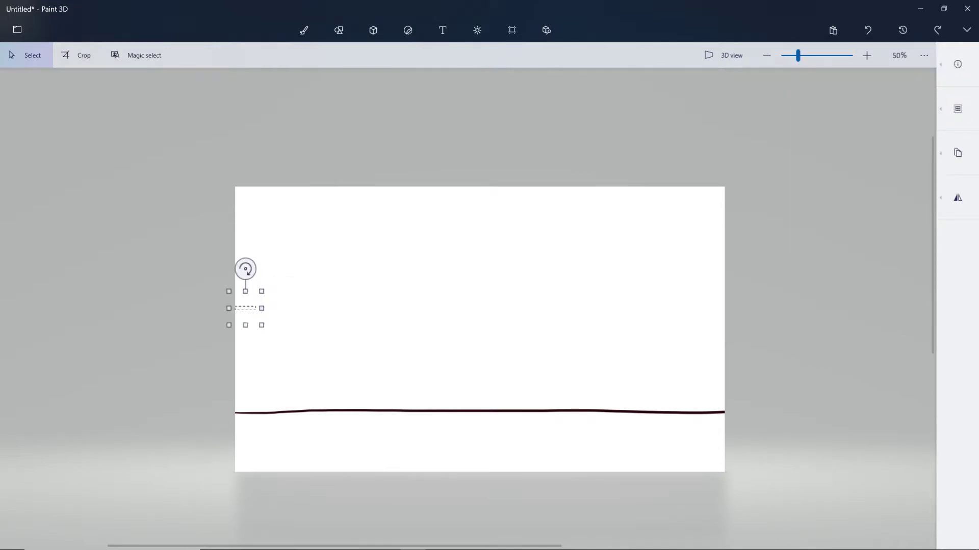
{"action": "key", "text": "ctrl+z"}
Outline a dark gray skyline with the third 3D doodle type, with a tall pointed central tower and its base along the ground line.
{"action": "left_click", "coordinate": [957, 64]}
{"action": "left_click", "coordinate": [867, 101]}
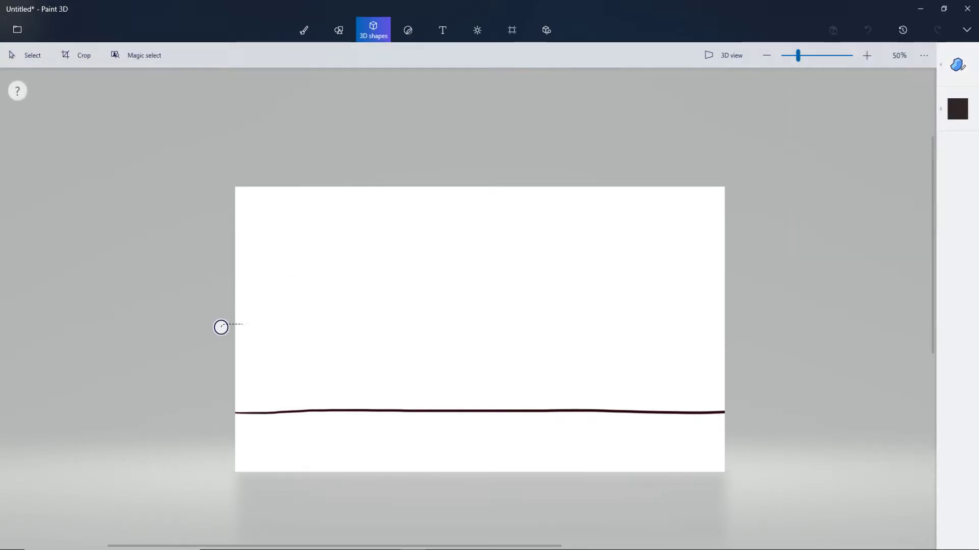
{"action": "mouse_move", "coordinate": [275, 324]}
{"action": "left_mouse_down"}
{"action": "mouse_move", "coordinate": [277, 364]}
{"action": "mouse_move", "coordinate": [313, 367]}
{"action": "mouse_move", "coordinate": [315, 351]}
{"action": "mouse_move", "coordinate": [329, 348]}
{"action": "mouse_move", "coordinate": [347, 352]}
{"action": "mouse_move", "coordinate": [351, 365]}
{"action": "mouse_move", "coordinate": [420, 361]}
{"action": "mouse_move", "coordinate": [428, 338]}
{"action": "mouse_move", "coordinate": [440, 341]}
{"action": "mouse_move", "coordinate": [440, 384]}
{"action": "mouse_move", "coordinate": [462, 384]}
{"action": "left_mouse_up"}
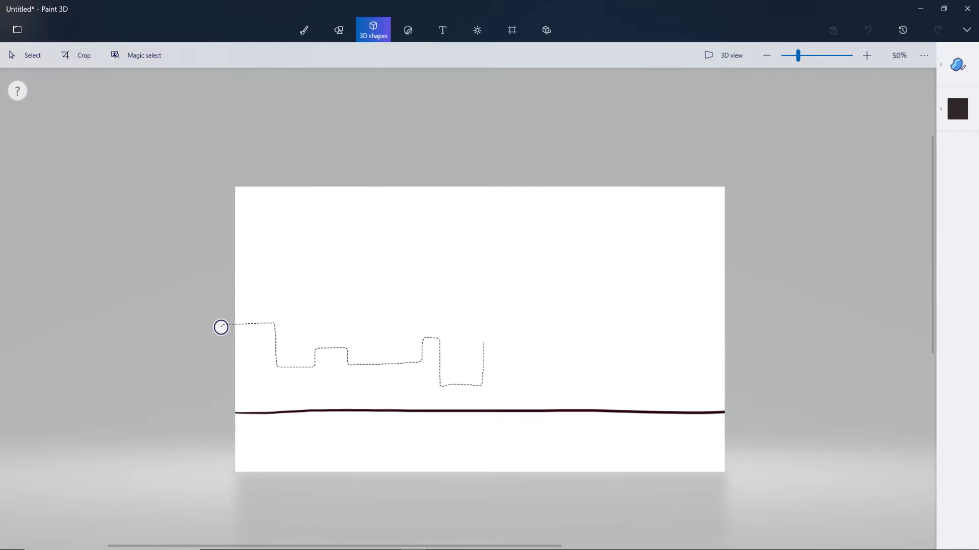
{"action": "left_click_drag", "start_coordinate": [486, 335], "coordinate": [488, 306]}
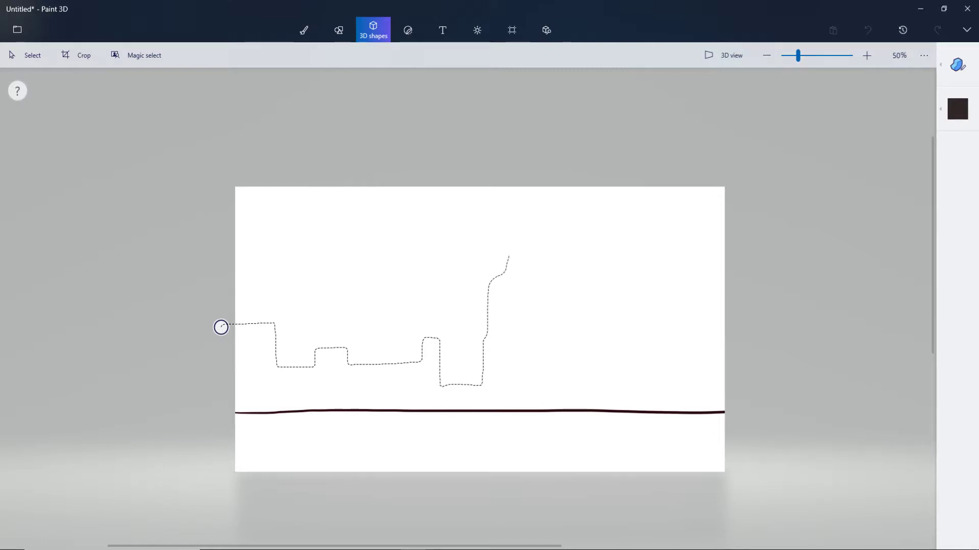
{"action": "left_click_drag", "start_coordinate": [520, 256], "coordinate": [530, 275]}
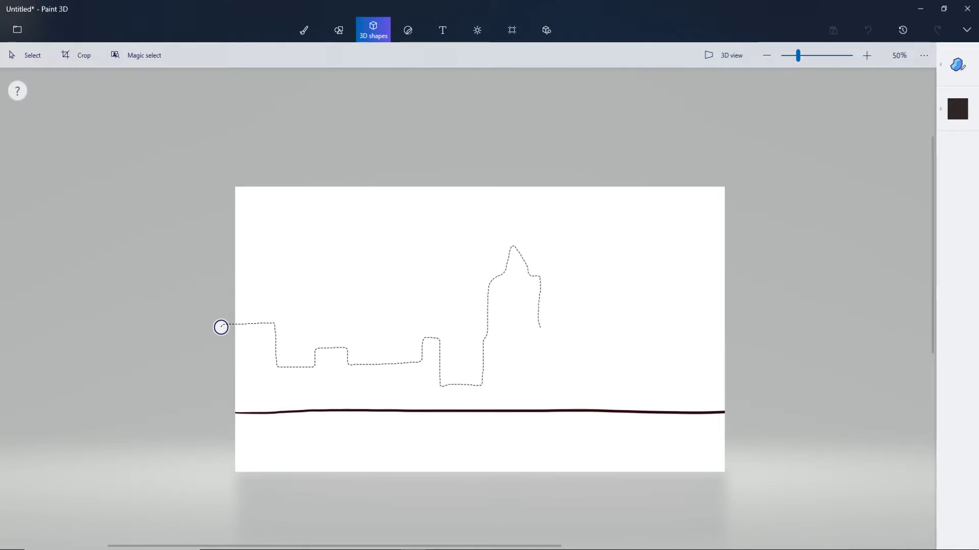
{"action": "left_click_drag", "start_coordinate": [548, 337], "coordinate": [551, 380]}
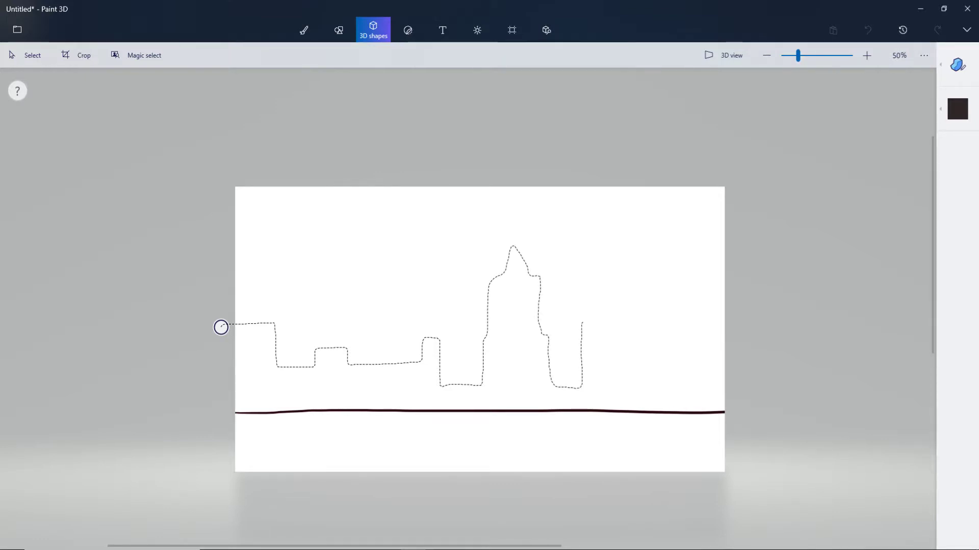
{"action": "mouse_move", "coordinate": [626, 324]}
{"action": "left_mouse_down"}
{"action": "mouse_move", "coordinate": [634, 380]}
{"action": "mouse_move", "coordinate": [651, 387]}
{"action": "mouse_move", "coordinate": [661, 358]}
{"action": "mouse_move", "coordinate": [674, 390]}
{"action": "mouse_move", "coordinate": [706, 388]}
{"action": "mouse_move", "coordinate": [710, 302]}
{"action": "mouse_move", "coordinate": [750, 296]}
{"action": "mouse_move", "coordinate": [748, 334]}
{"action": "left_mouse_up"}
{"action": "left_click_drag", "start_coordinate": [737, 409], "coordinate": [641, 414]}
{"action": "left_click_drag", "start_coordinate": [505, 412], "coordinate": [279, 408]}
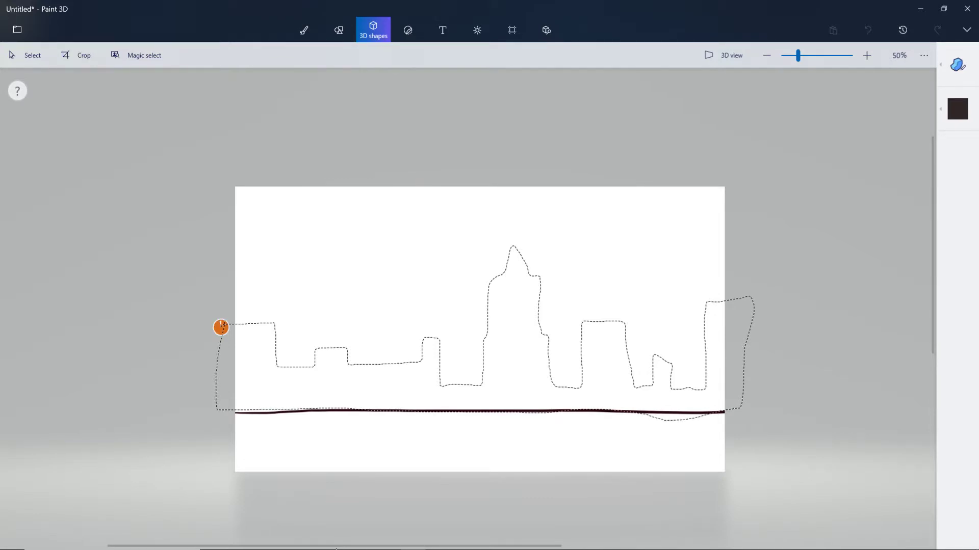
{"action": "left_click_drag", "start_coordinate": [223, 324], "coordinate": [221, 326]}
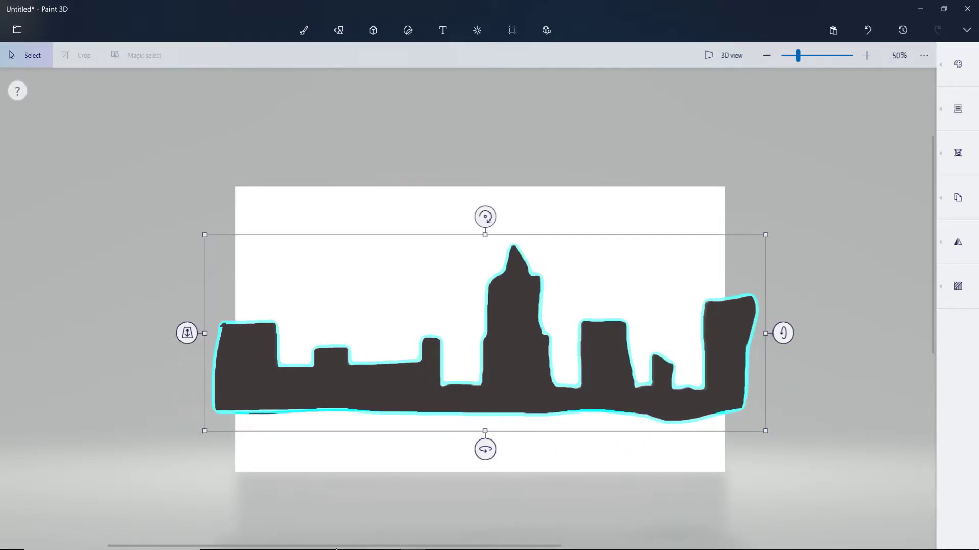
Move the skyline slightly down over the ground line and left, so its central tower sits near the canvas center.
{"action": "left_click_drag", "start_coordinate": [542, 404], "coordinate": [526, 382]}
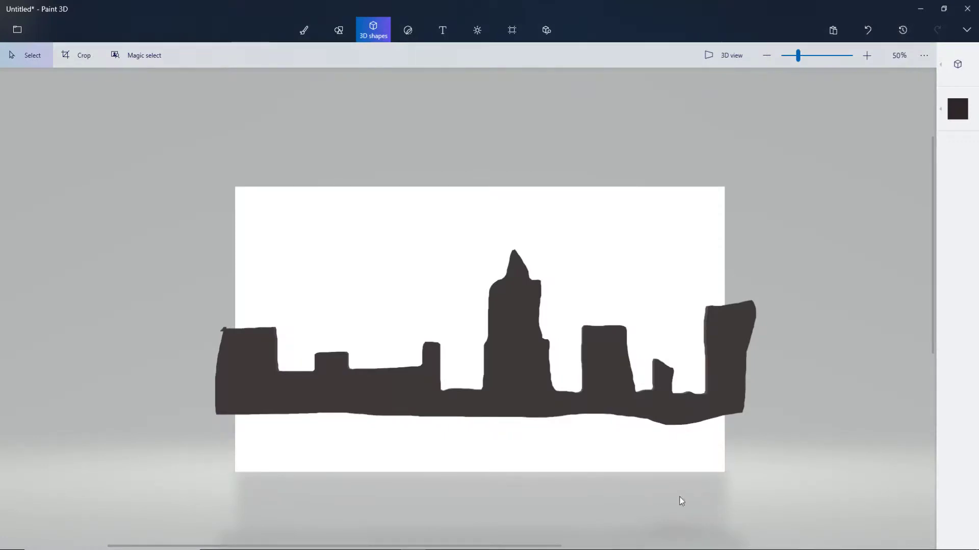
{"action": "left_click", "coordinate": [540, 387]}
{"action": "left_click_drag", "start_coordinate": [540, 387], "coordinate": [494, 388]}
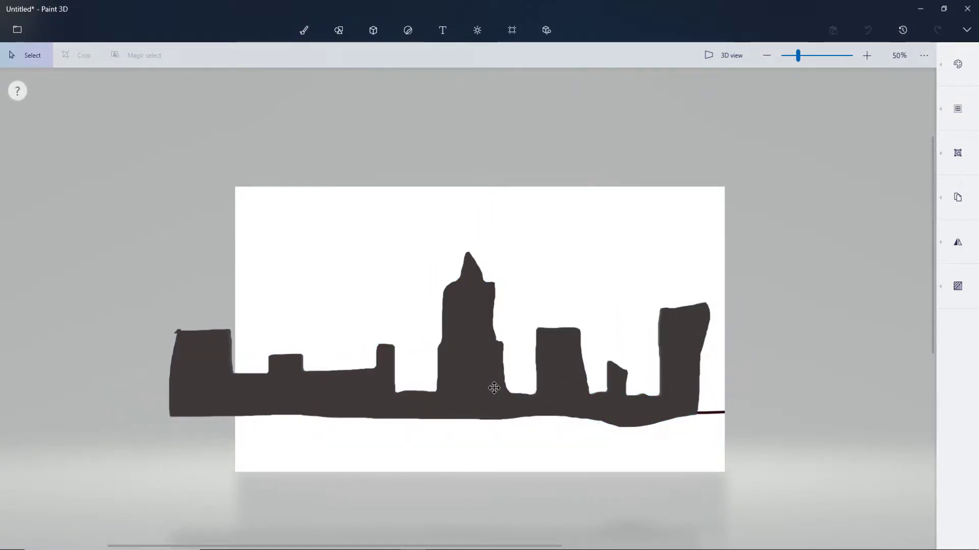
{"action": "left_click", "coordinate": [787, 256]}
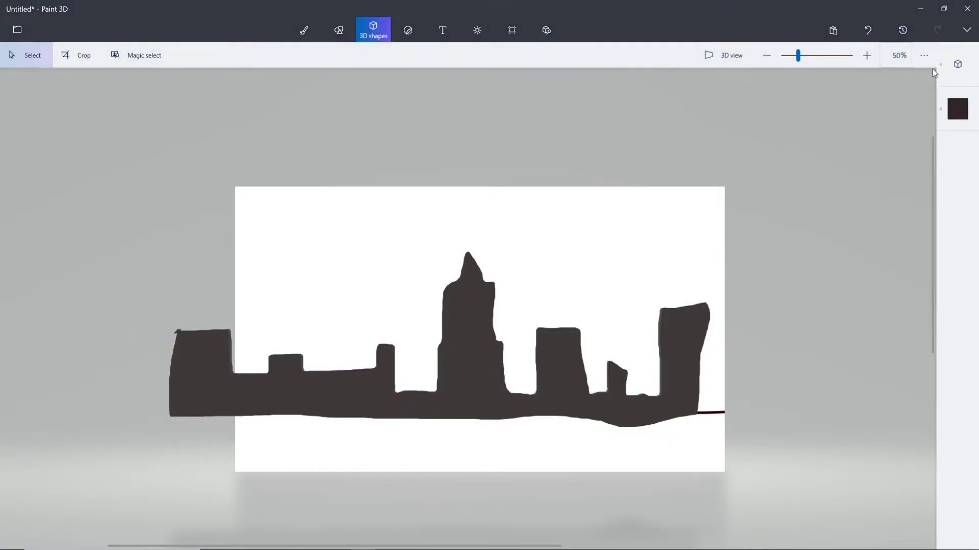
Draw a small dark gray 3D block extending the skyline's right end past the canvas edge, and adjust its depth and position.
{"action": "left_click", "coordinate": [957, 64]}
{"action": "left_click", "coordinate": [868, 100]}
{"action": "mouse_move", "coordinate": [692, 385]}
{"action": "left_mouse_down"}
{"action": "mouse_move", "coordinate": [754, 387]}
{"action": "mouse_move", "coordinate": [758, 411]}
{"action": "mouse_move", "coordinate": [709, 415]}
{"action": "mouse_move", "coordinate": [691, 386]}
{"action": "left_mouse_up"}
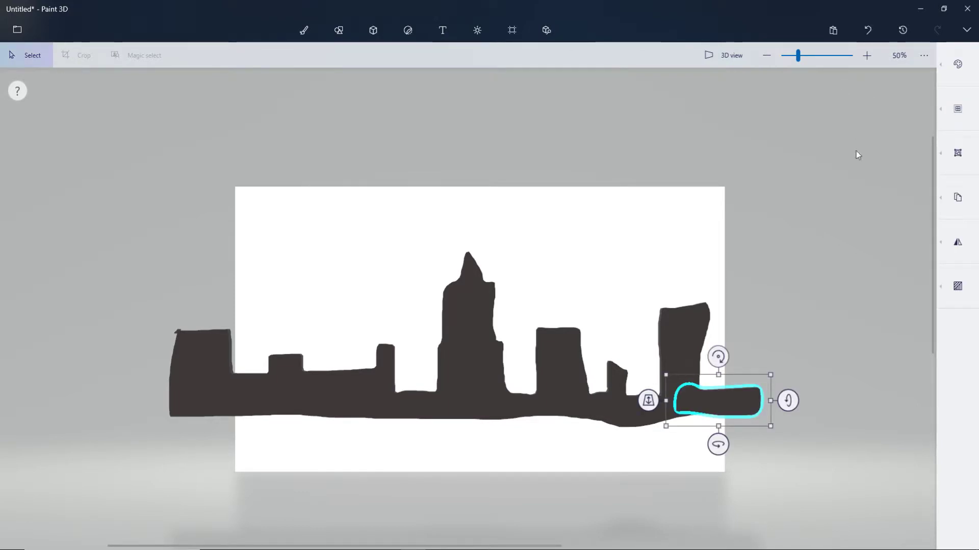
{"action": "mouse_move", "coordinate": [647, 401]}
{"action": "left_mouse_down"}
{"action": "mouse_move", "coordinate": [659, 355]}
{"action": "mouse_move", "coordinate": [675, 352]}
{"action": "left_mouse_up"}
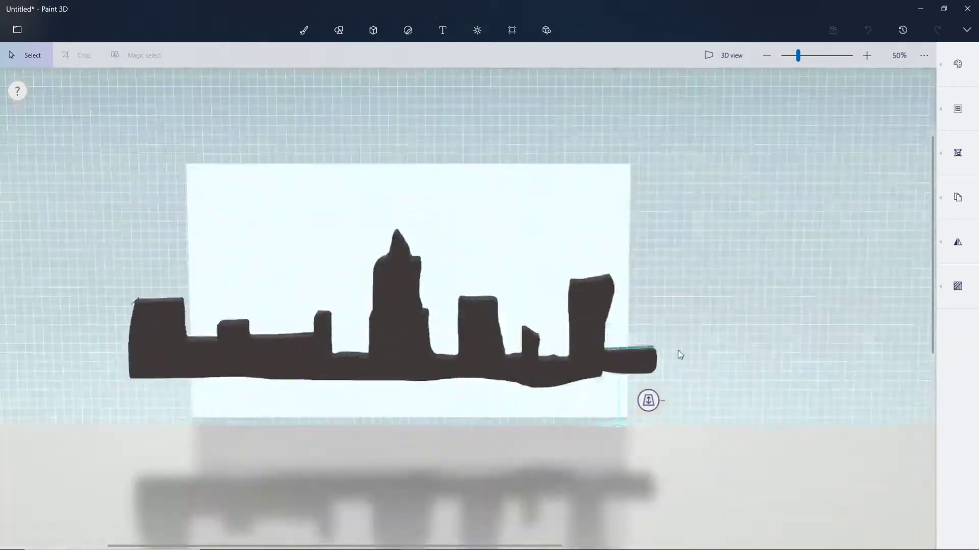
{"action": "left_click_drag", "start_coordinate": [706, 401], "coordinate": [709, 406]}
Select the skyline and its right-end block together and nudge them slightly upward.
{"action": "left_click", "coordinate": [201, 205]}
{"action": "mouse_move", "coordinate": [125, 168]}
{"action": "left_mouse_down"}
{"action": "mouse_move", "coordinate": [397, 383]}
{"action": "mouse_move", "coordinate": [841, 464]}
{"action": "left_mouse_up"}
{"action": "left_click", "coordinate": [956, 197]}
{"action": "left_click_drag", "start_coordinate": [624, 345], "coordinate": [627, 343]}
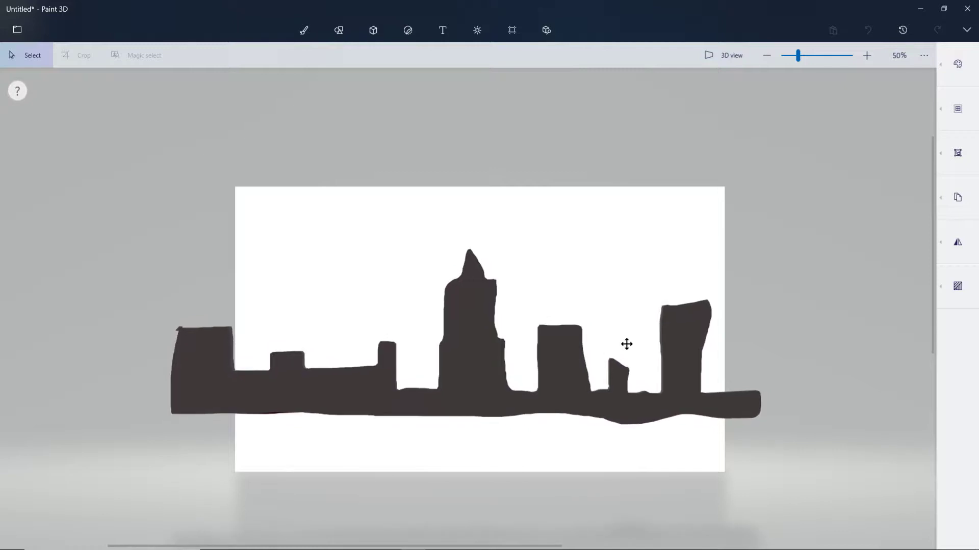
{"action": "left_click", "coordinate": [837, 298]}
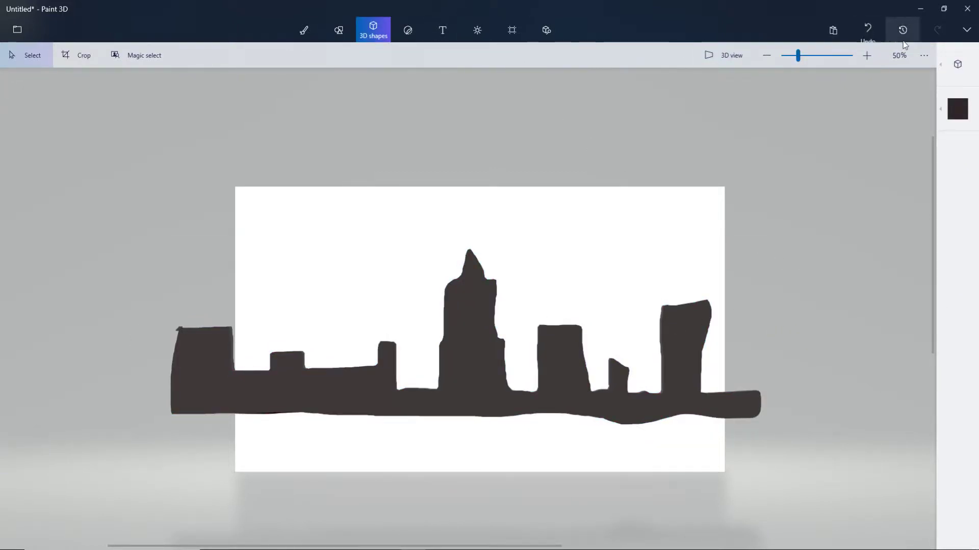
Choose the third 3D doodle type again and set its color to a custom dark navy blue, hex 050a4c.
{"action": "left_click", "coordinate": [867, 102]}
{"action": "left_click", "coordinate": [957, 109]}
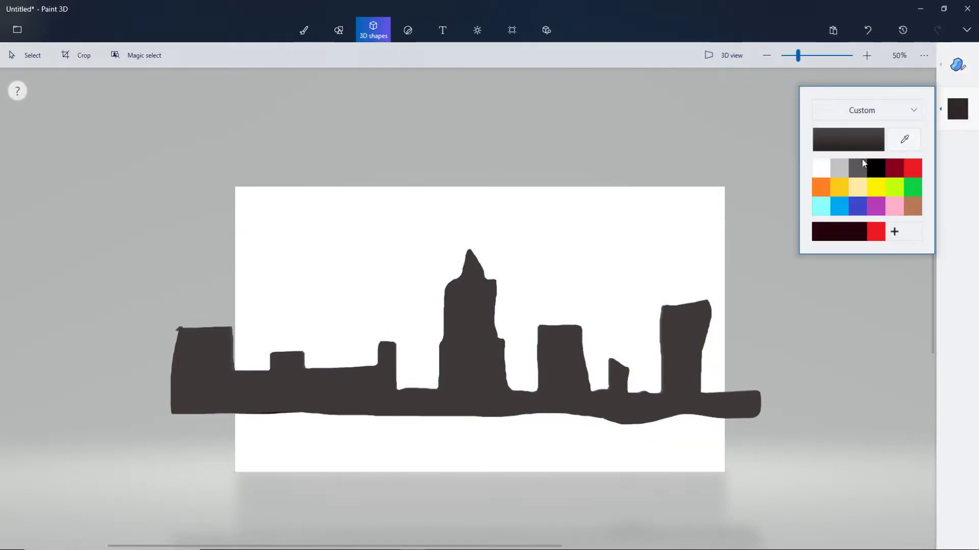
{"action": "left_click", "coordinate": [821, 168]}
{"action": "left_click", "coordinate": [857, 206]}
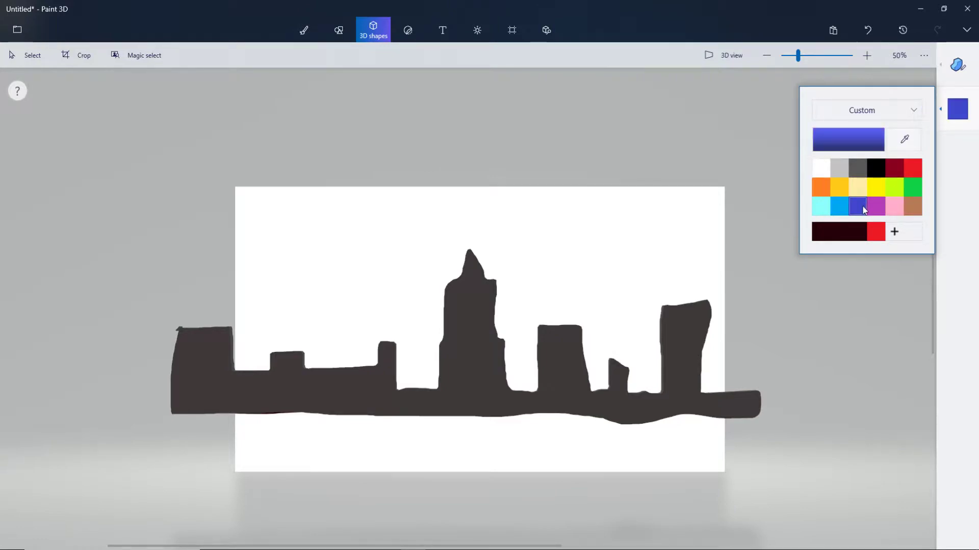
{"action": "left_click", "coordinate": [849, 140]}
{"action": "left_click_drag", "start_coordinate": [508, 253], "coordinate": [523, 284]}
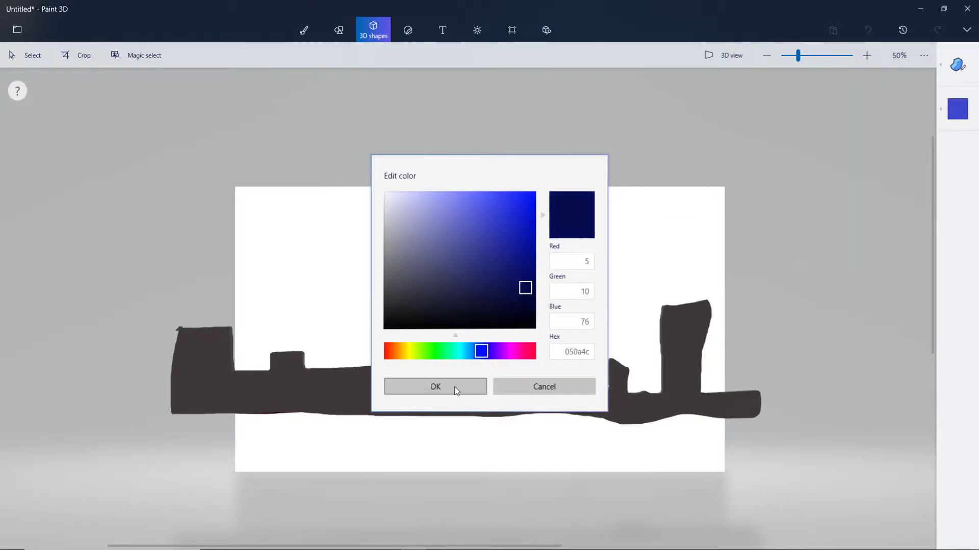
{"action": "left_click", "coordinate": [456, 387]}
Draw a wide navy 3D block under the skyline covering the canvas's lower part, and narrow it slightly from its right side.
{"action": "left_click_drag", "start_coordinate": [168, 405], "coordinate": [650, 409]}
{"action": "mouse_move", "coordinate": [770, 406]}
{"action": "left_mouse_down"}
{"action": "mouse_move", "coordinate": [785, 504]}
{"action": "mouse_move", "coordinate": [371, 511]}
{"action": "mouse_move", "coordinate": [194, 499]}
{"action": "mouse_move", "coordinate": [170, 470]}
{"action": "mouse_move", "coordinate": [168, 406]}
{"action": "left_mouse_up"}
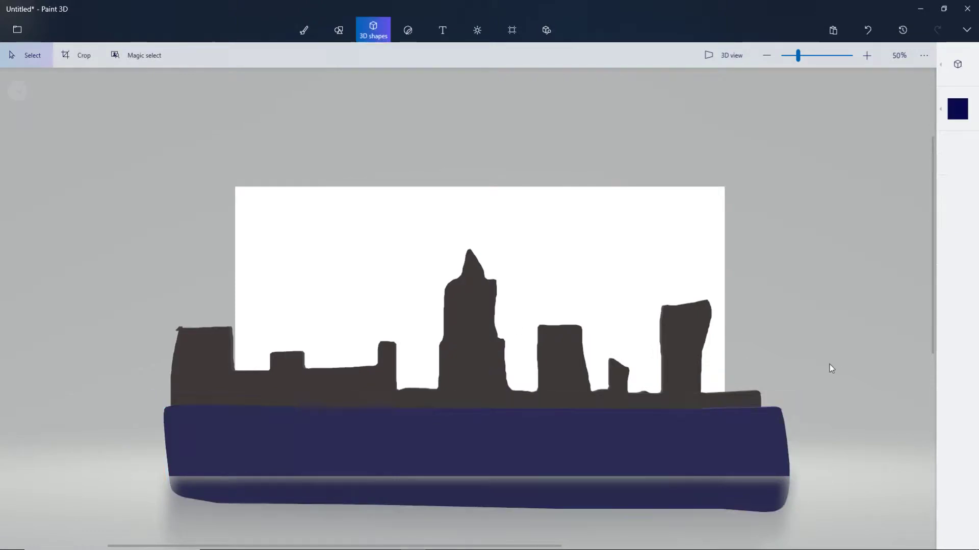
{"action": "left_click_drag", "start_coordinate": [799, 458], "coordinate": [786, 457]}
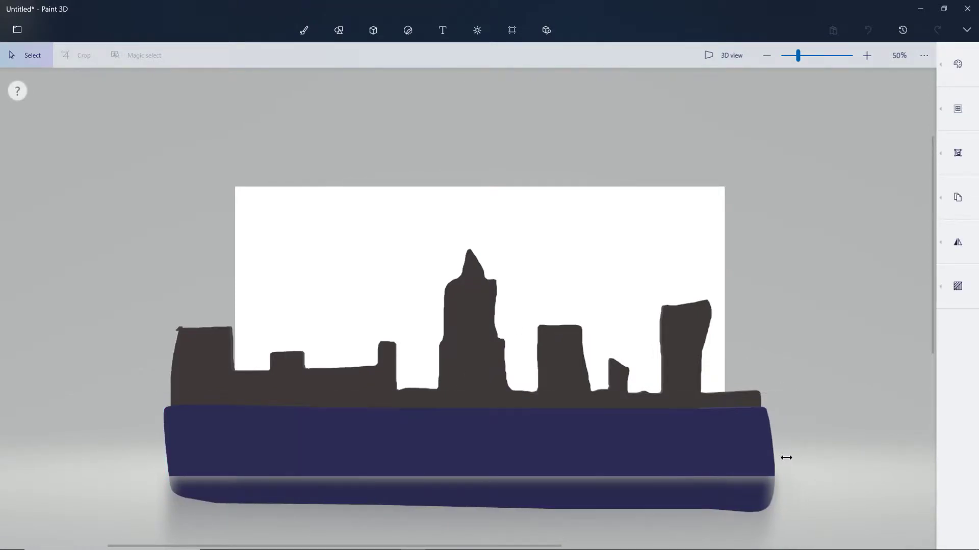
{"action": "left_click", "coordinate": [826, 389]}
Switch to VEGAS Pro and check several earlier timeline points of the character clip, ending at 00:00:02;13.
{"action": "left_click", "coordinate": [186, 418]}
{"action": "left_click", "coordinate": [158, 449]}
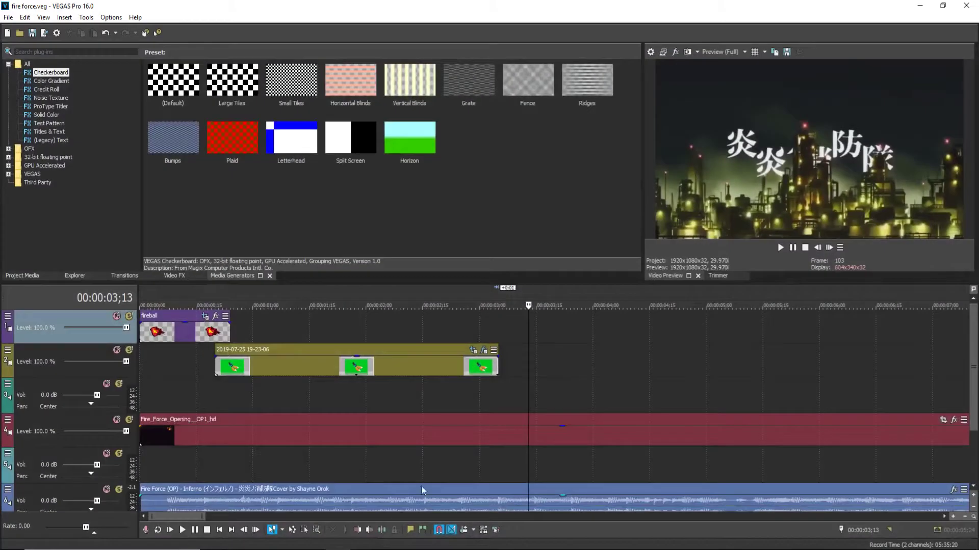
{"action": "left_click", "coordinate": [408, 329]}
{"action": "left_click", "coordinate": [324, 331]}
{"action": "left_click", "coordinate": [415, 319]}
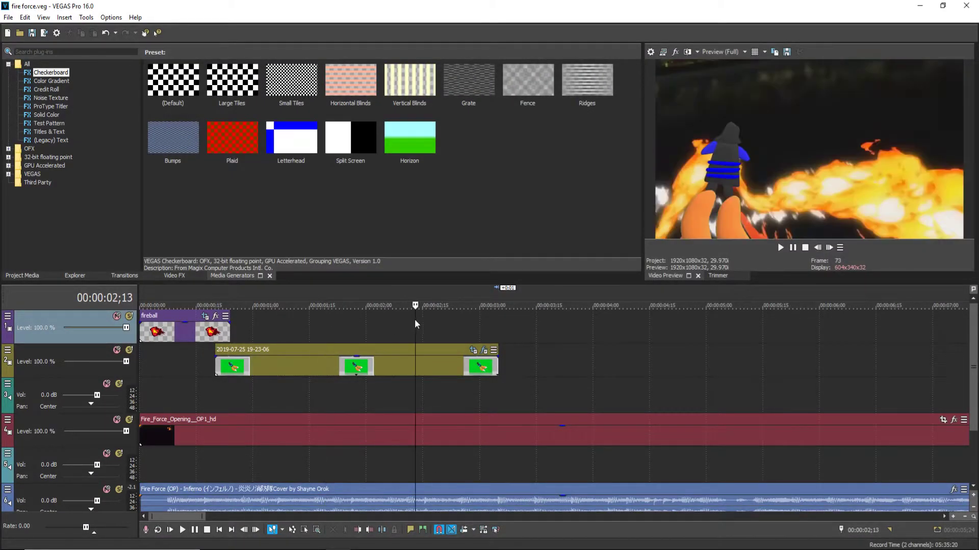
{"action": "left_click", "coordinate": [439, 319]}
{"action": "left_click", "coordinate": [453, 322]}
{"action": "left_click", "coordinate": [472, 323]}
{"action": "left_click", "coordinate": [338, 322]}
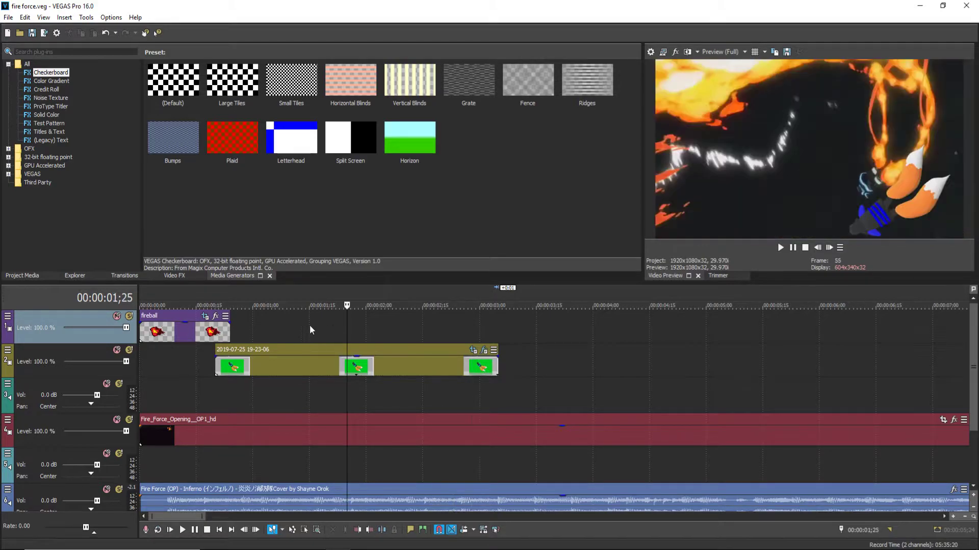
{"action": "left_click", "coordinate": [268, 321]}
{"action": "left_click", "coordinate": [252, 321]}
{"action": "left_click", "coordinate": [789, 248]}
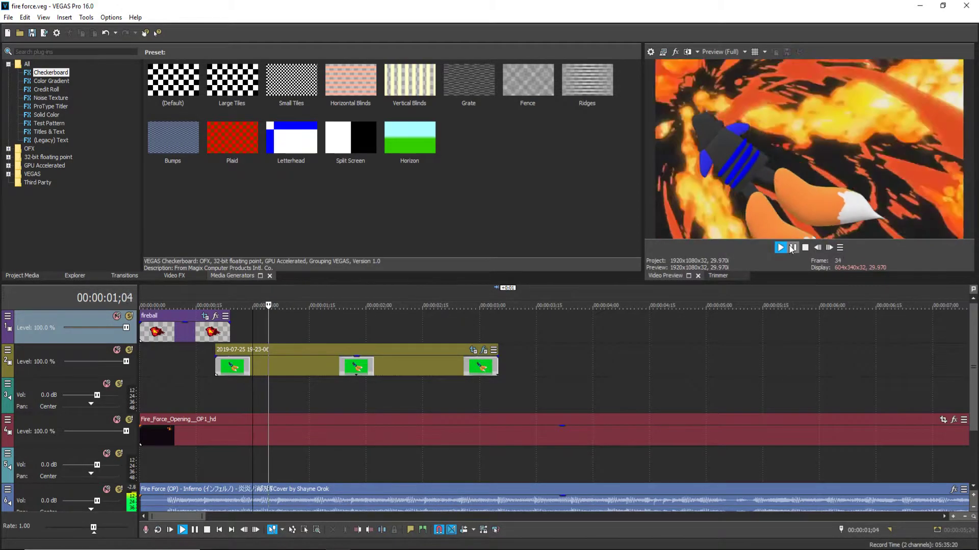
{"action": "left_click", "coordinate": [792, 248]}
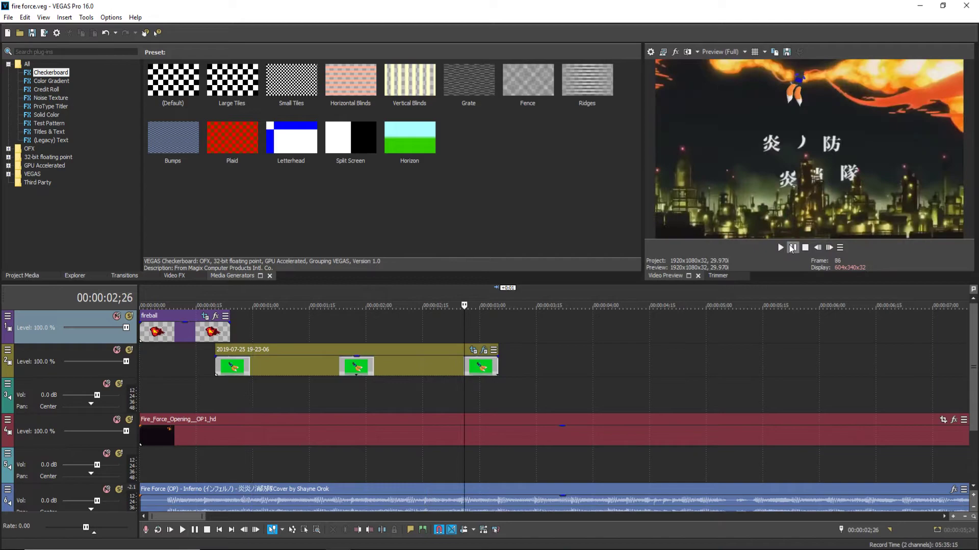
Replay the composite from 00:00:02;05 and check the frames near the end of the character clip.
{"action": "left_click", "coordinate": [411, 330]}
{"action": "left_click", "coordinate": [384, 326]}
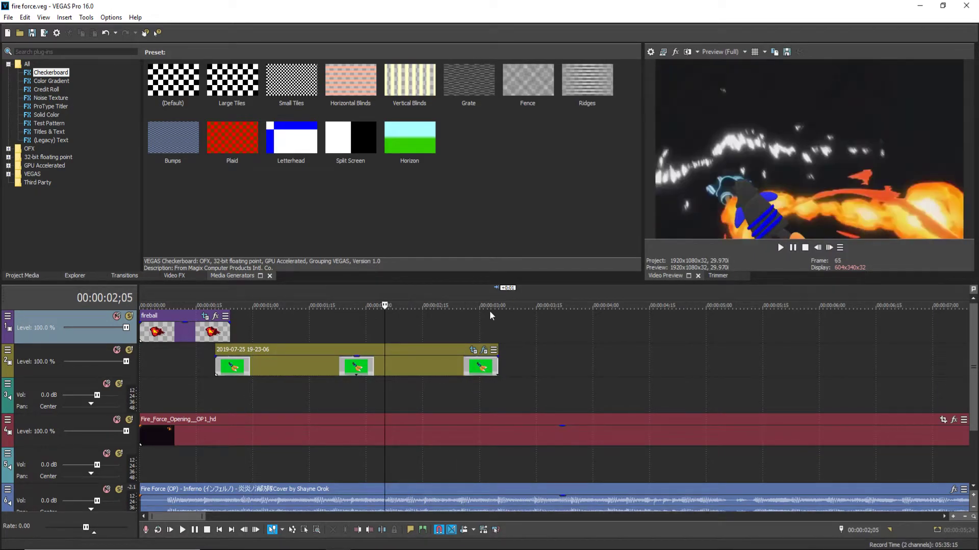
{"action": "left_click", "coordinate": [793, 249]}
{"action": "key", "text": "space"}
{"action": "left_click", "coordinate": [781, 248]}
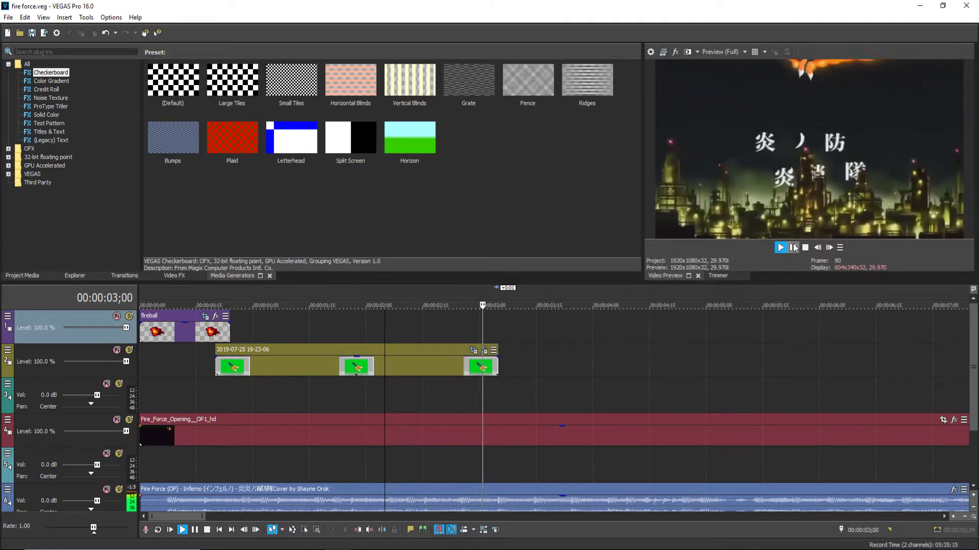
{"action": "left_click", "coordinate": [442, 325]}
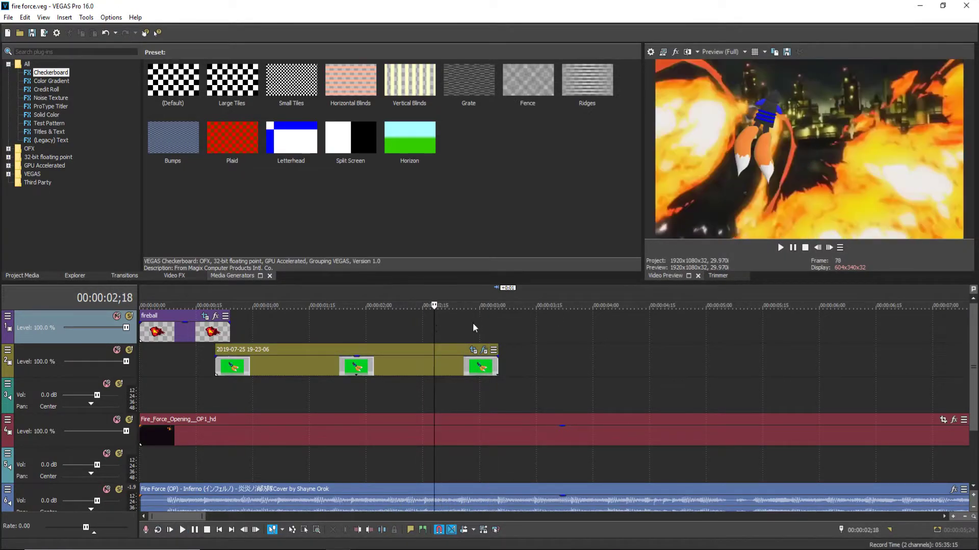
{"action": "left_click", "coordinate": [473, 323]}
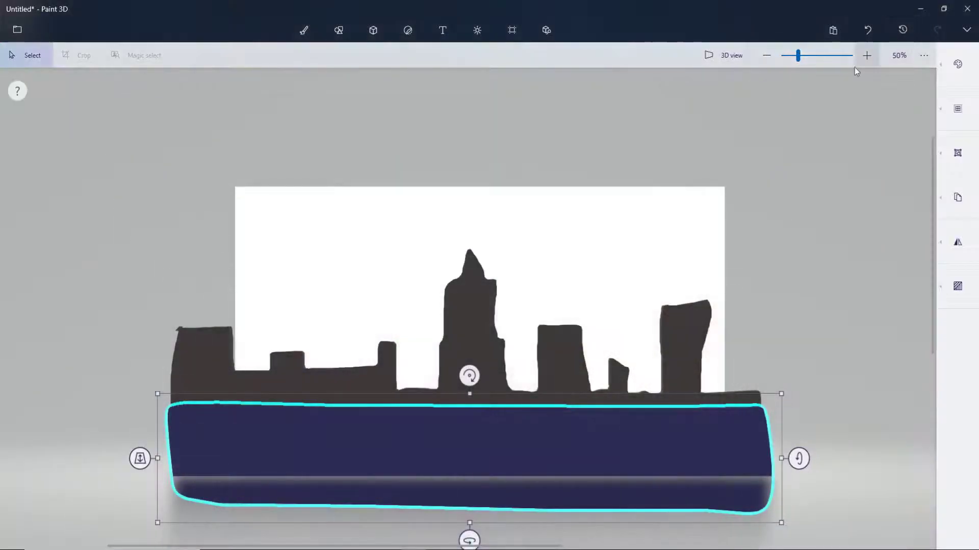
Switch to Paint 3D and set up a white marker with a thickness of 2 px.
{"action": "left_click", "coordinate": [957, 64]}
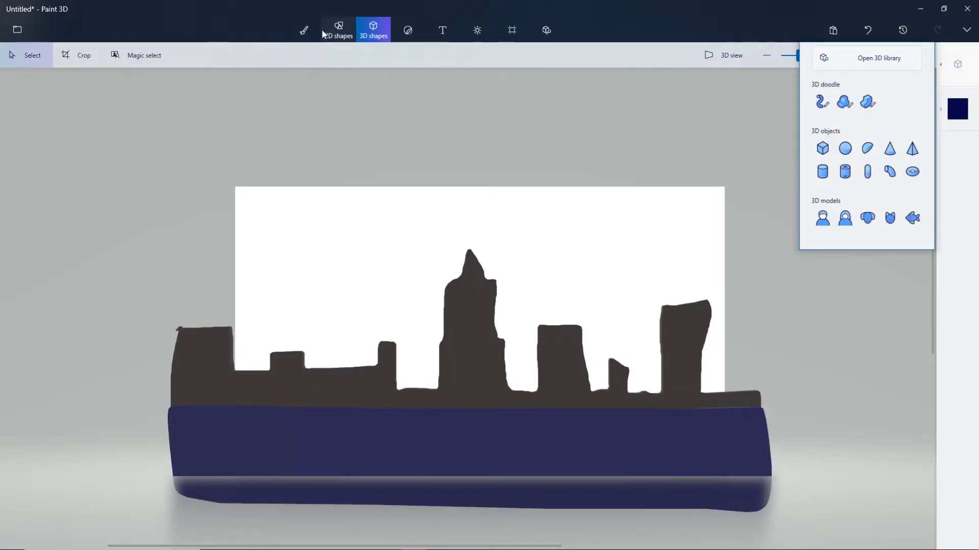
{"action": "left_click", "coordinate": [304, 30]}
{"action": "left_click", "coordinate": [957, 63]}
{"action": "left_click", "coordinate": [958, 153]}
{"action": "left_click", "coordinate": [821, 212]}
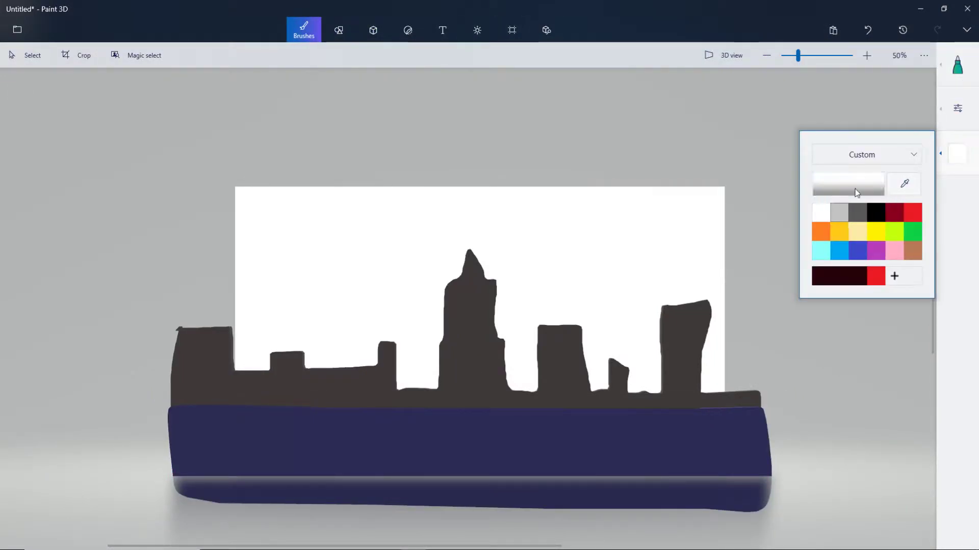
{"action": "left_click", "coordinate": [958, 109]}
{"action": "left_click_drag", "start_coordinate": [821, 120], "coordinate": [815, 129]}
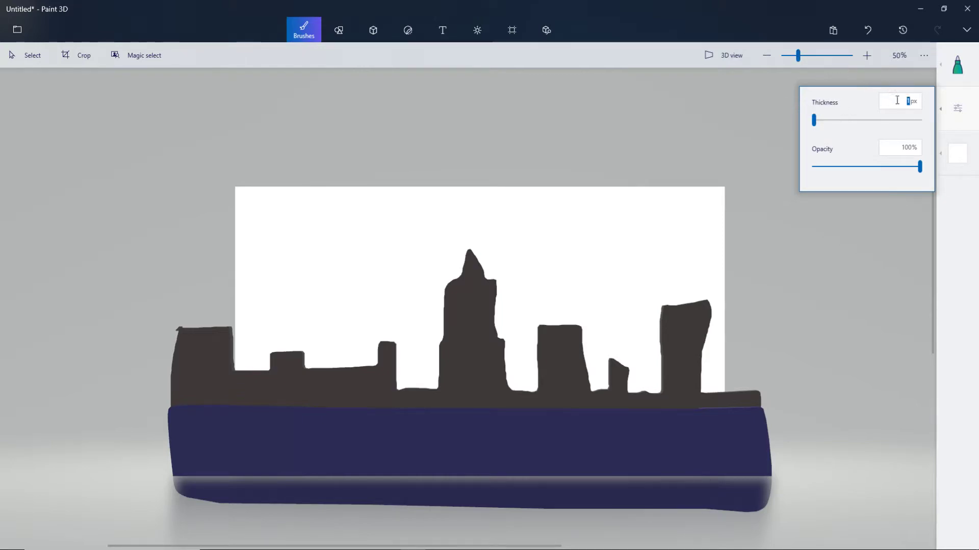
{"action": "type", "text": "3"}
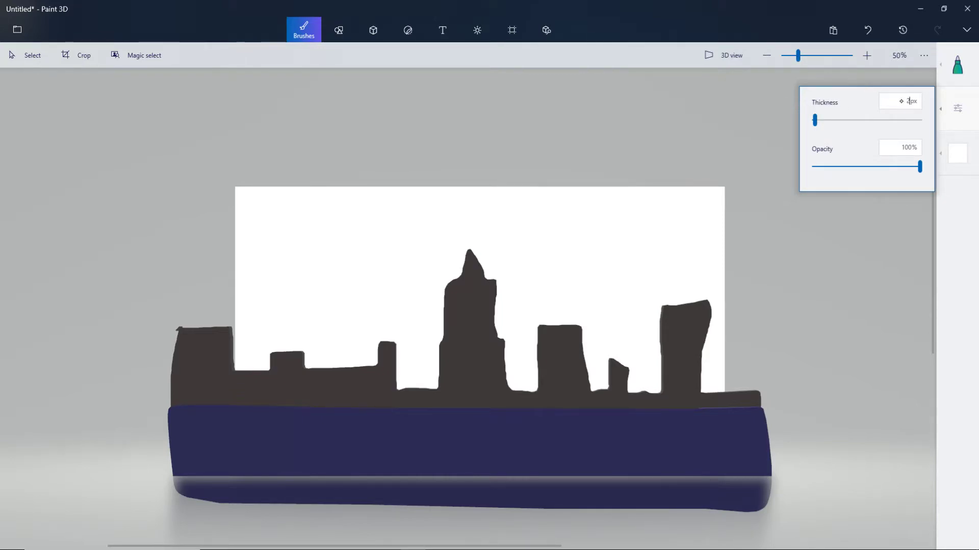
{"action": "key", "text": "Return"}
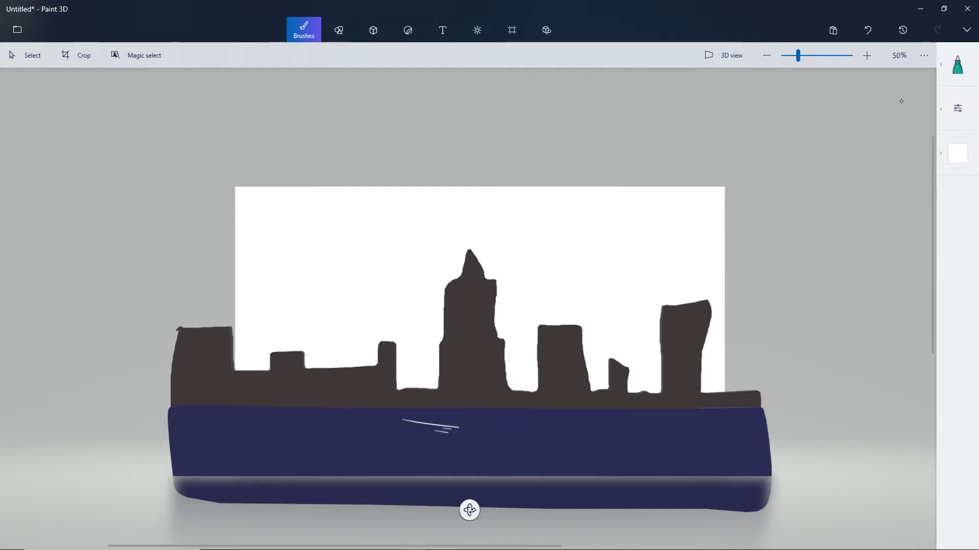
Paint short, thin white ripple strokes scattered across the dark blue water below the skyline.
{"action": "left_click_drag", "start_coordinate": [506, 433], "coordinate": [524, 433]}
{"action": "left_click_drag", "start_coordinate": [533, 432], "coordinate": [548, 431]}
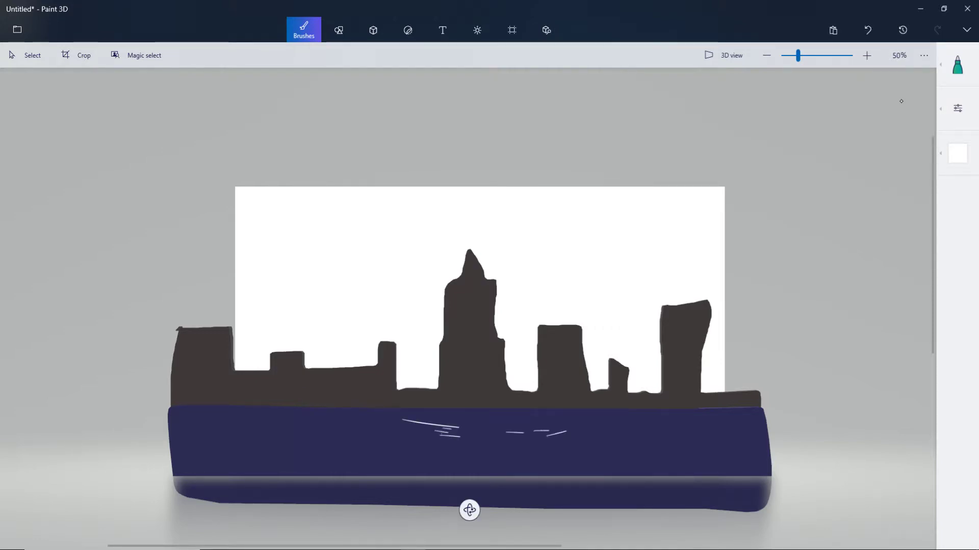
{"action": "left_click_drag", "start_coordinate": [320, 437], "coordinate": [349, 440]}
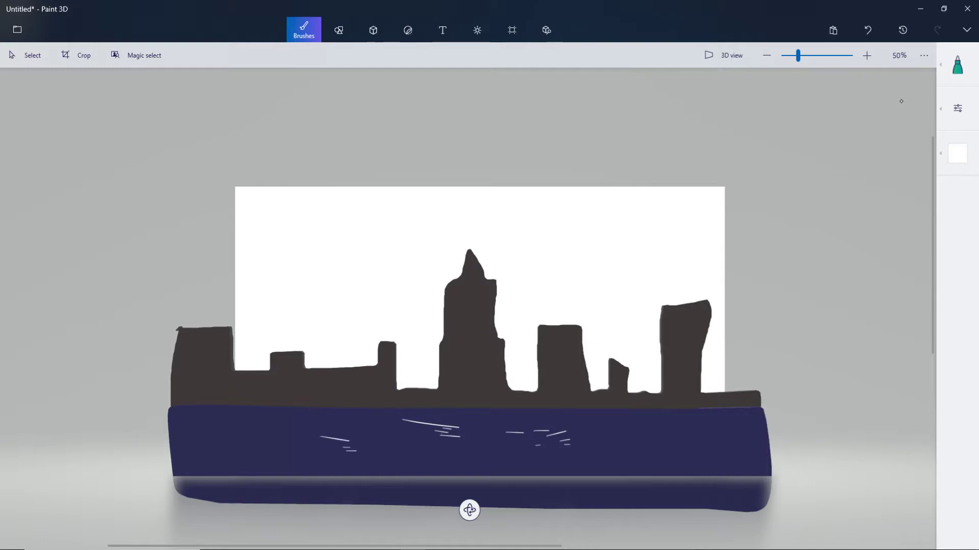
{"action": "left_click_drag", "start_coordinate": [700, 437], "coordinate": [711, 439]}
{"action": "left_click_drag", "start_coordinate": [702, 442], "coordinate": [714, 445]}
{"action": "left_click_drag", "start_coordinate": [202, 415], "coordinate": [240, 418]}
Outline small rectangular windows in yellow on the skyline's buildings with the marker.
{"action": "left_click", "coordinate": [957, 153]}
{"action": "left_click", "coordinate": [875, 230]}
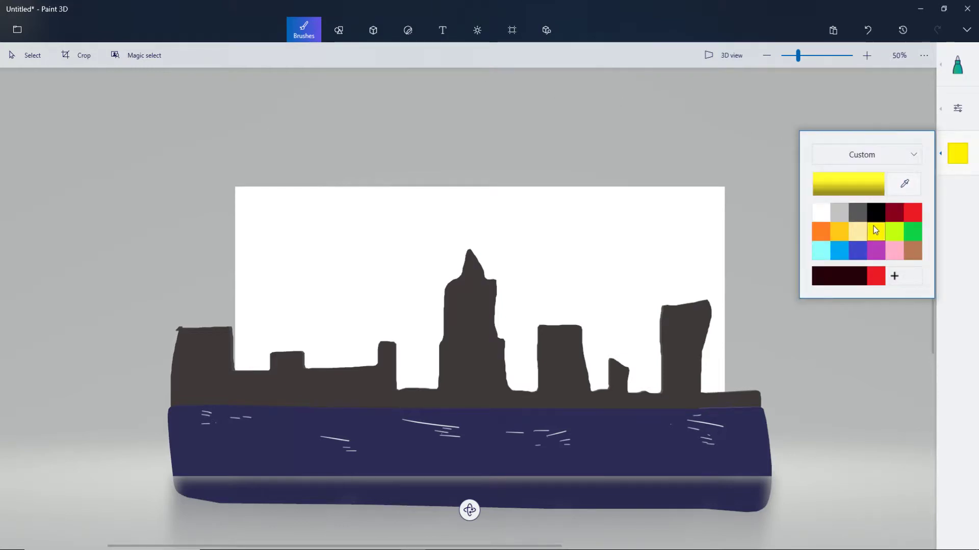
{"action": "left_click_drag", "start_coordinate": [675, 330], "coordinate": [679, 324]}
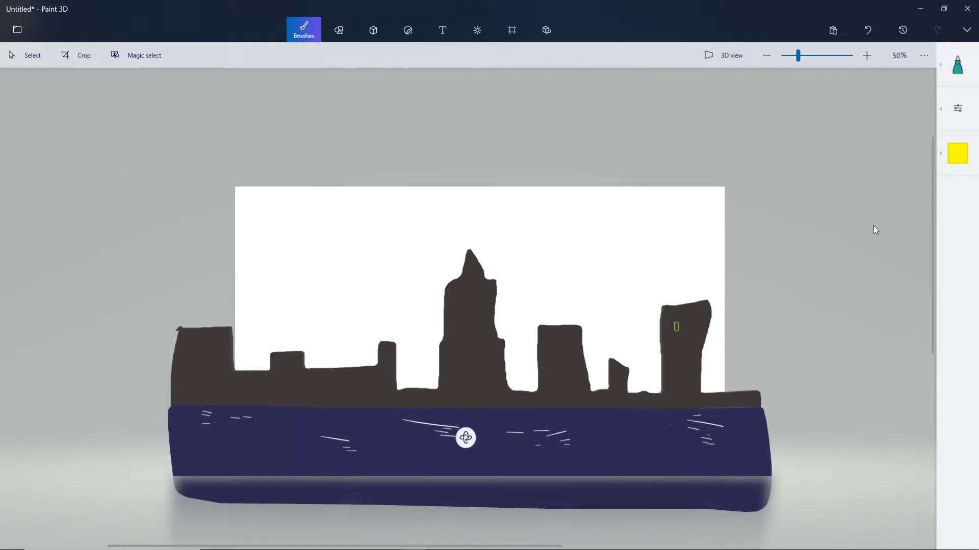
{"action": "left_click_drag", "start_coordinate": [552, 354], "coordinate": [555, 346]}
{"action": "left_click_drag", "start_coordinate": [461, 301], "coordinate": [463, 311]}
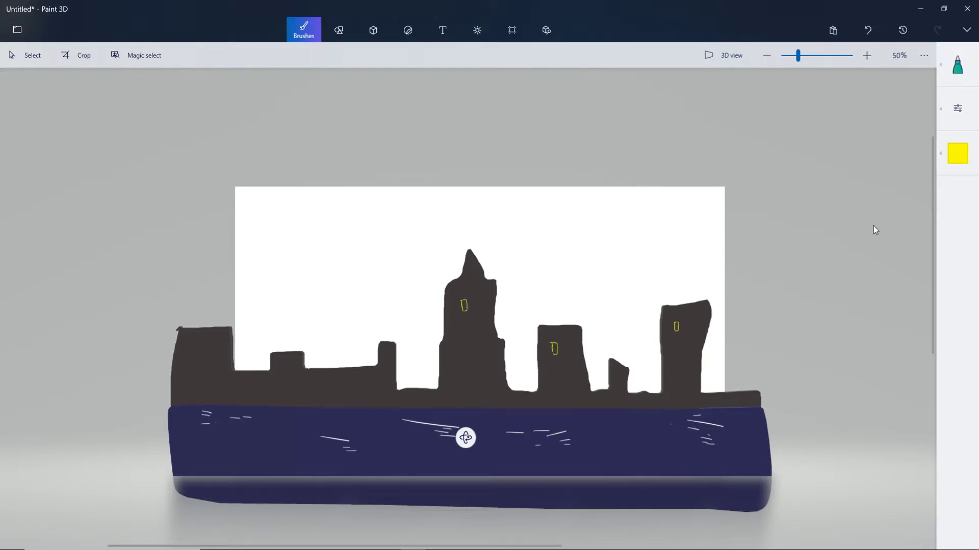
{"action": "left_click_drag", "start_coordinate": [474, 343], "coordinate": [474, 335]}
{"action": "left_click_drag", "start_coordinate": [362, 389], "coordinate": [366, 380]}
{"action": "left_click_drag", "start_coordinate": [289, 365], "coordinate": [281, 373]}
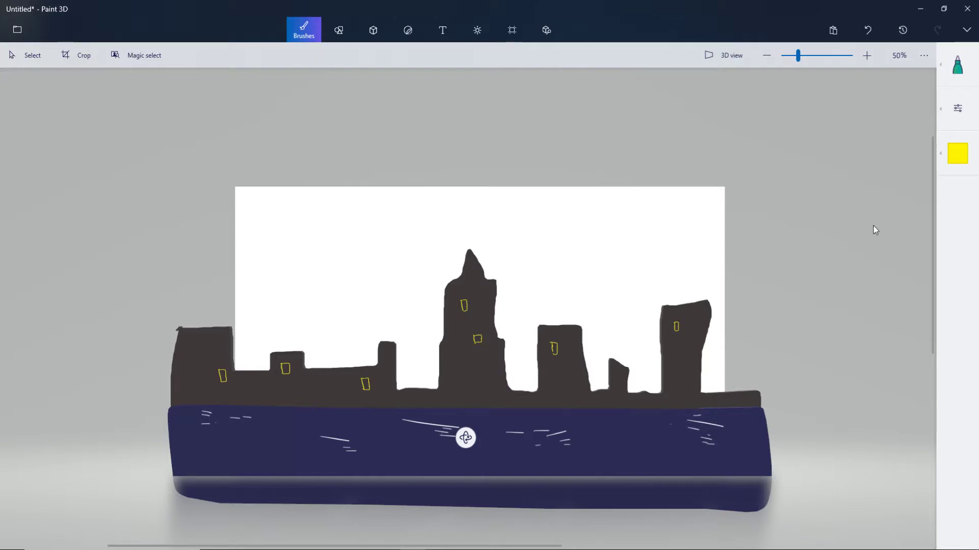
{"action": "left_click_drag", "start_coordinate": [456, 347], "coordinate": [458, 360]}
Try to fill the rightmost tower's window outline with yellow, and undo the fill.
{"action": "left_click", "coordinate": [957, 64]}
{"action": "left_click", "coordinate": [912, 88]}
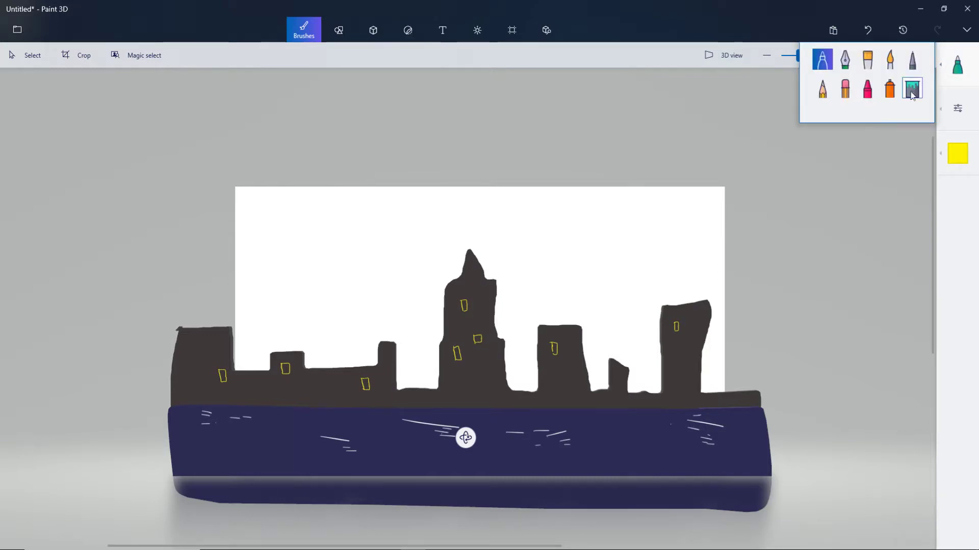
{"action": "left_click", "coordinate": [674, 325]}
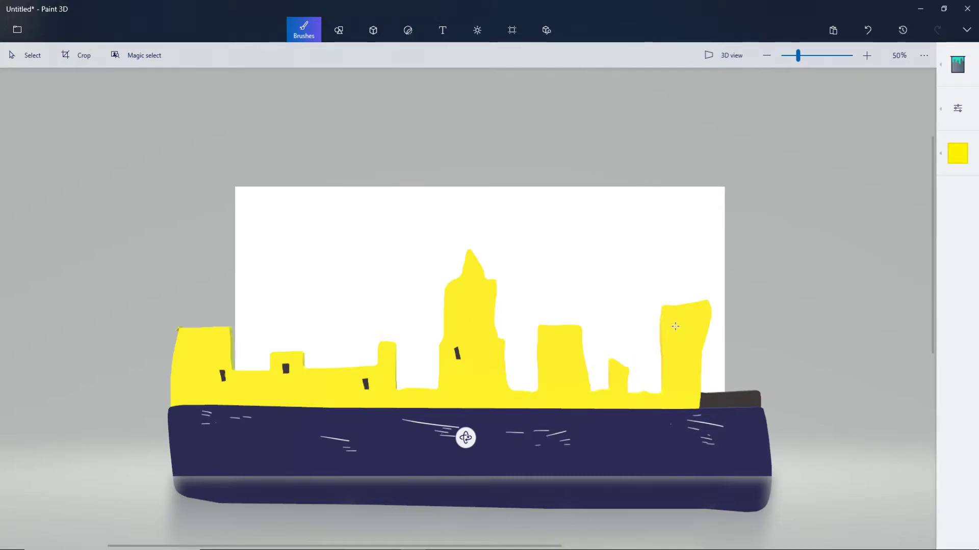
{"action": "key", "text": "ctrl+z"}
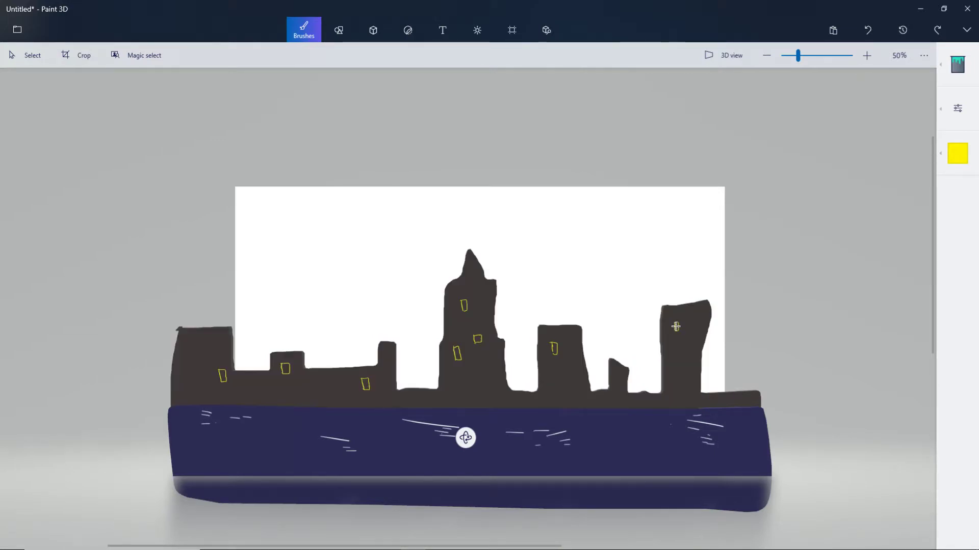
{"action": "key", "text": "ctrl+y"}
{"action": "key", "text": "ctrl+z"}
Close the gaps in the yellow window outlines with the marker.
{"action": "scroll", "coordinate": [574, 345], "scroll_direction": "up", "scroll_amount": 1}
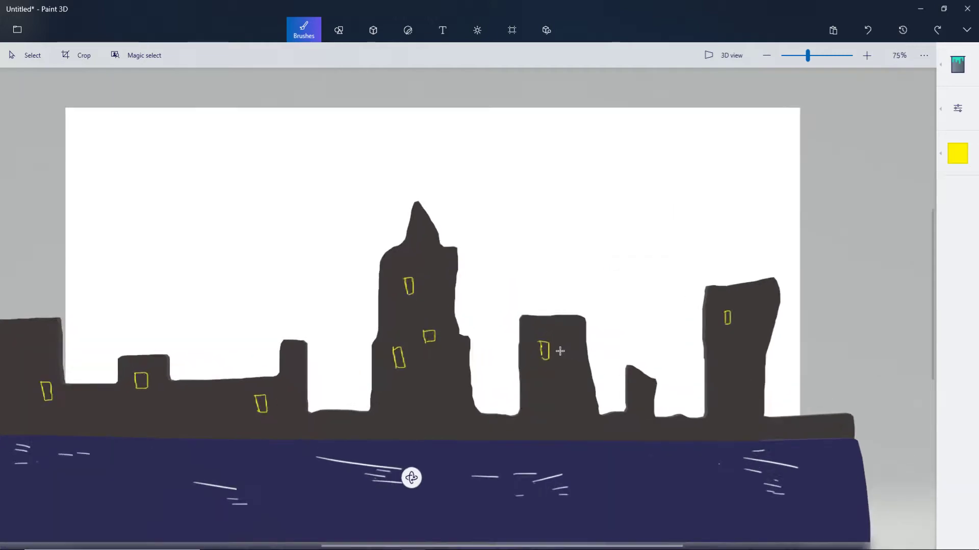
{"action": "scroll", "coordinate": [563, 350], "scroll_direction": "up", "scroll_amount": 1}
{"action": "left_click", "coordinate": [957, 65]}
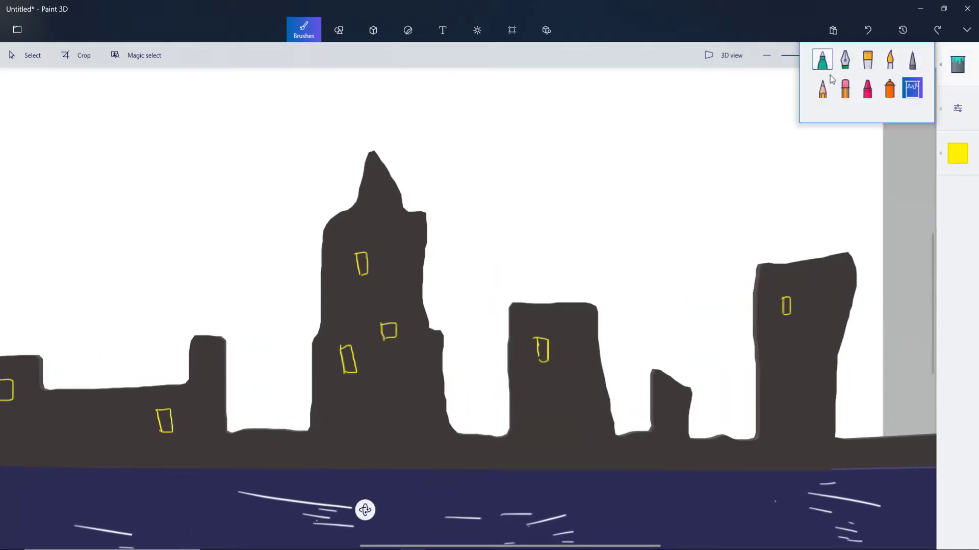
{"action": "scroll", "coordinate": [784, 332], "scroll_direction": "up", "scroll_amount": 4}
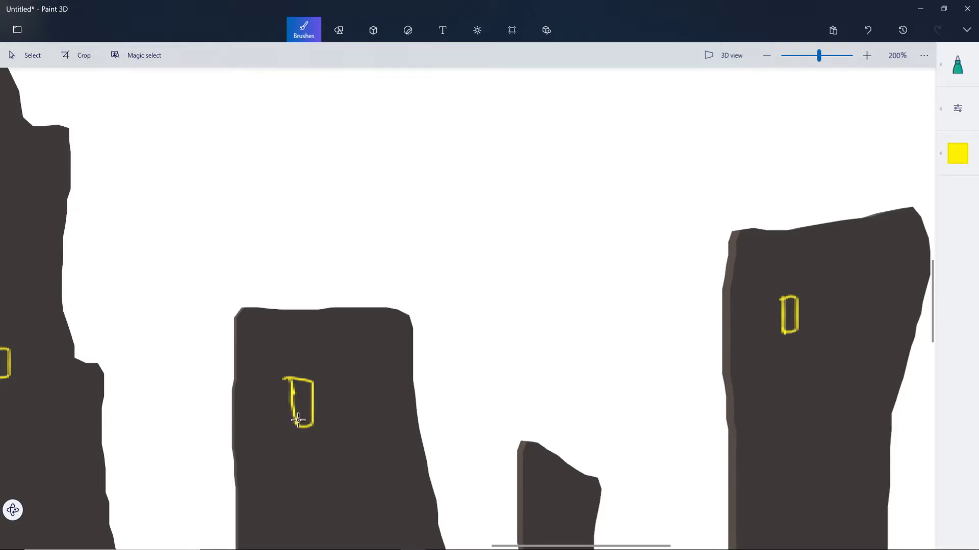
{"action": "scroll", "coordinate": [325, 376], "scroll_direction": "down", "scroll_amount": 4}
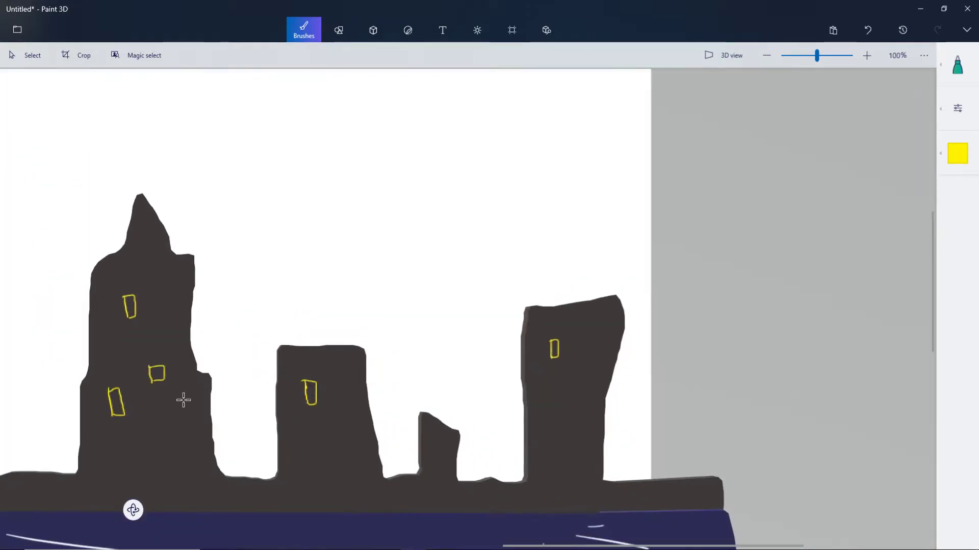
{"action": "scroll", "coordinate": [189, 400], "scroll_direction": "down", "scroll_amount": 4}
{"action": "scroll", "coordinate": [375, 387], "scroll_direction": "up", "scroll_amount": 2}
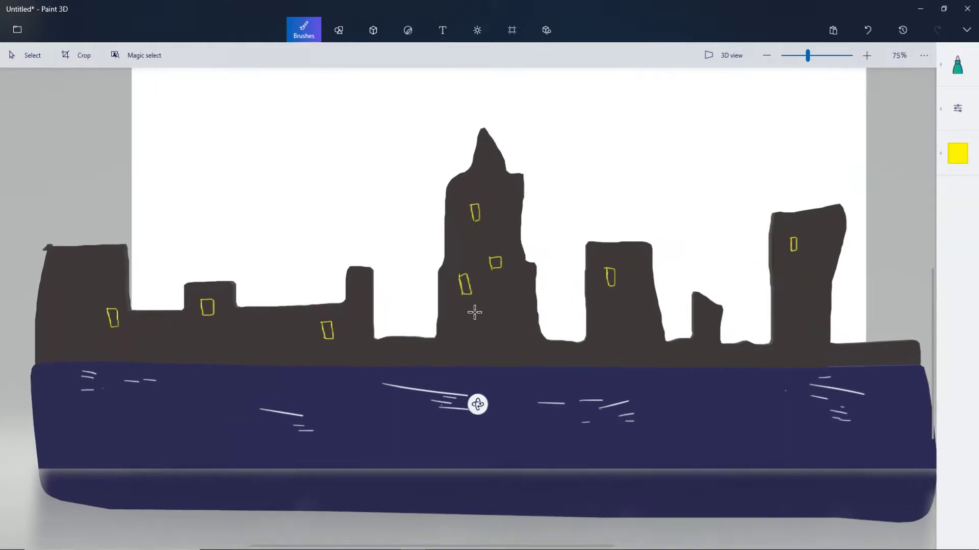
{"action": "scroll", "coordinate": [473, 315], "scroll_direction": "up", "scroll_amount": 2}
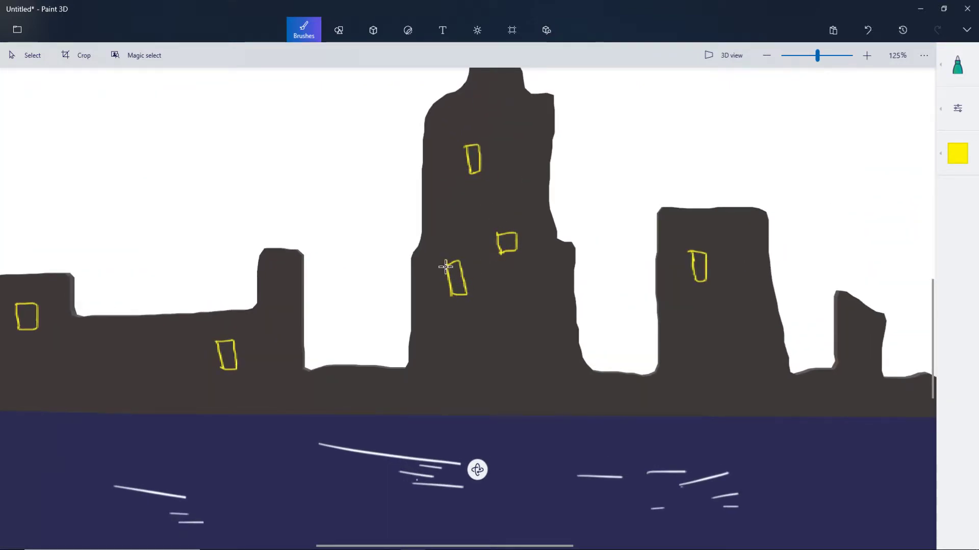
{"action": "scroll", "coordinate": [319, 330], "scroll_direction": "down", "scroll_amount": 4}
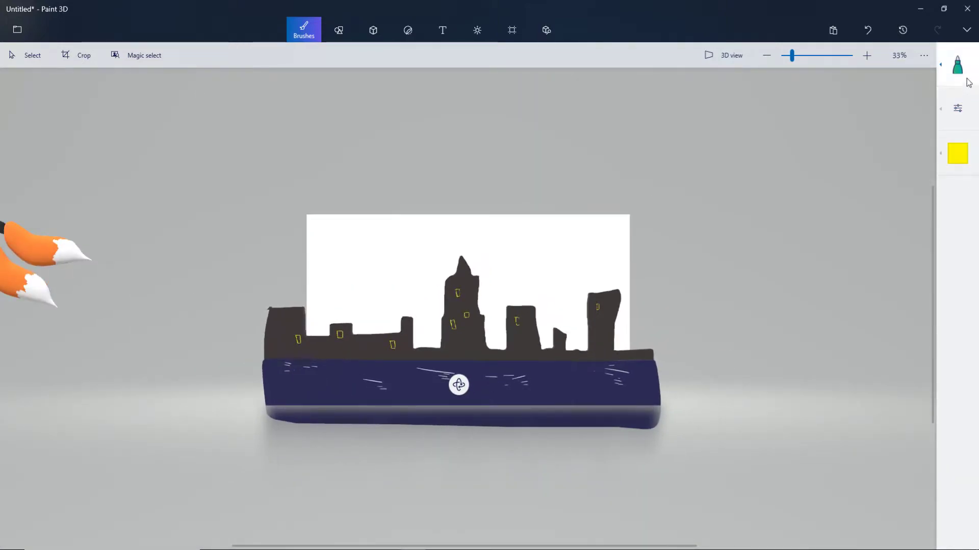
Fill the outlined windows across the skyline's buildings with solid yellow.
{"action": "left_click", "coordinate": [957, 65]}
{"action": "left_click", "coordinate": [912, 88]}
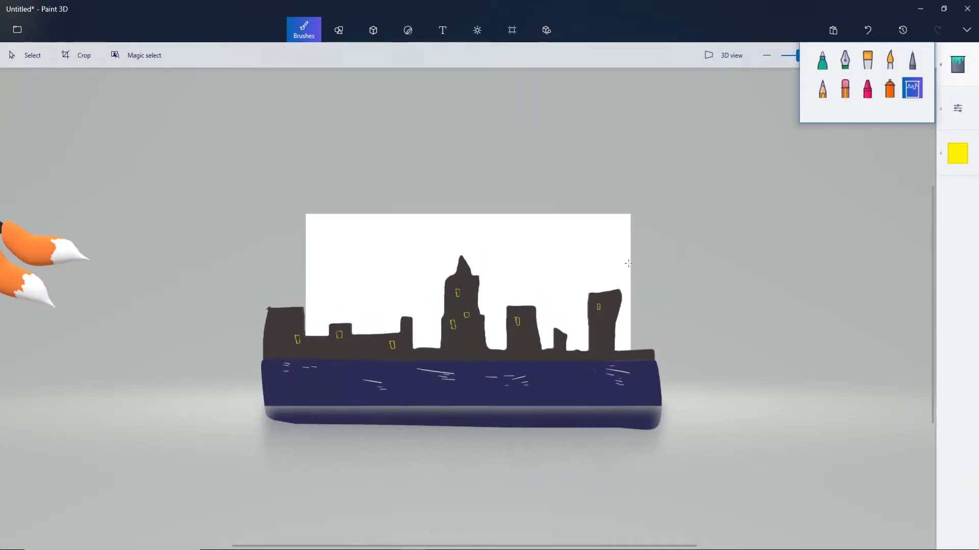
{"action": "left_click", "coordinate": [669, 325]}
{"action": "left_click", "coordinate": [483, 355]}
{"action": "left_click", "coordinate": [350, 294]}
{"action": "left_click", "coordinate": [340, 366]}
{"action": "left_click", "coordinate": [203, 404]}
{"action": "left_click", "coordinate": [81, 389]}
{"action": "scroll", "coordinate": [102, 391], "scroll_direction": "down", "scroll_amount": 3}
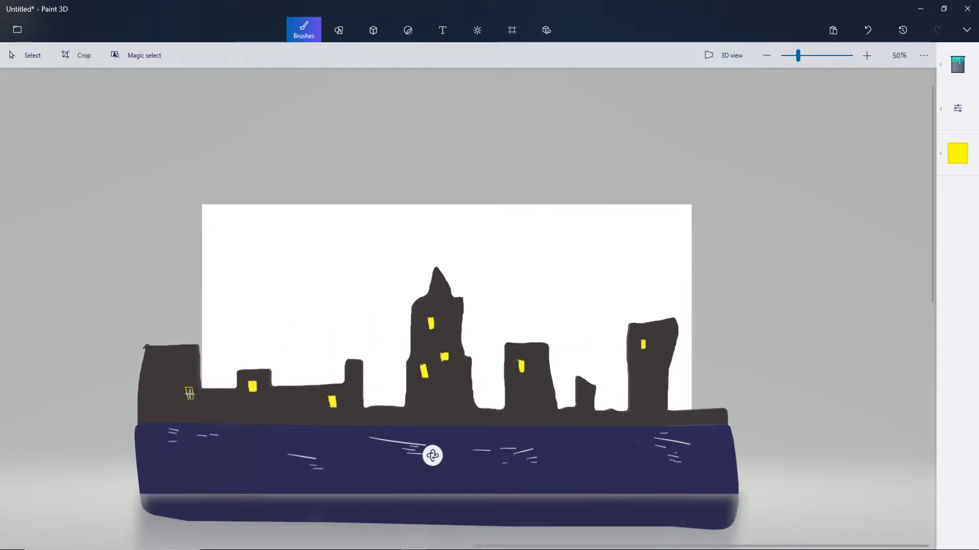
Draw a second window lower on the rightmost tower with the marker and fill it with yellow.
{"action": "scroll", "coordinate": [575, 379], "scroll_direction": "up", "scroll_amount": 3}
{"action": "left_click", "coordinate": [957, 66]}
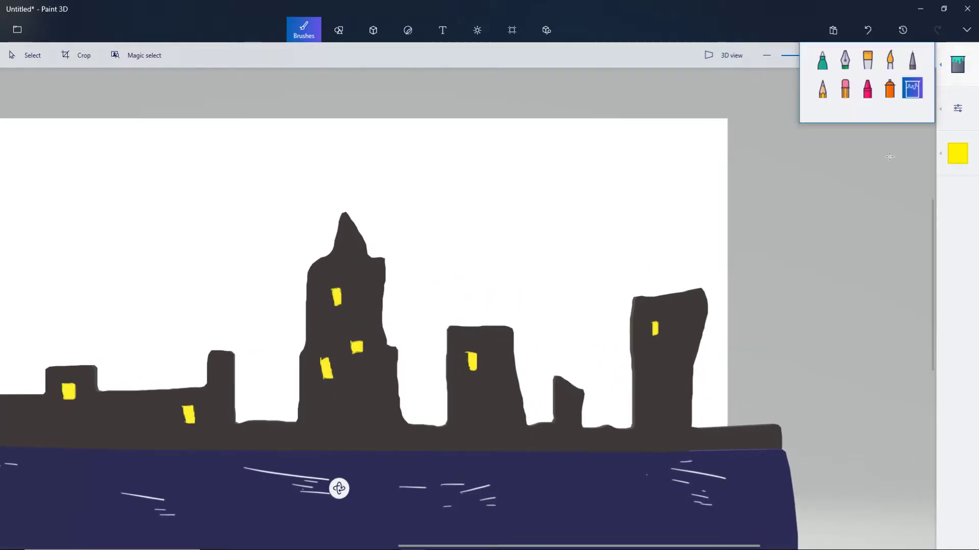
{"action": "left_click", "coordinate": [826, 64]}
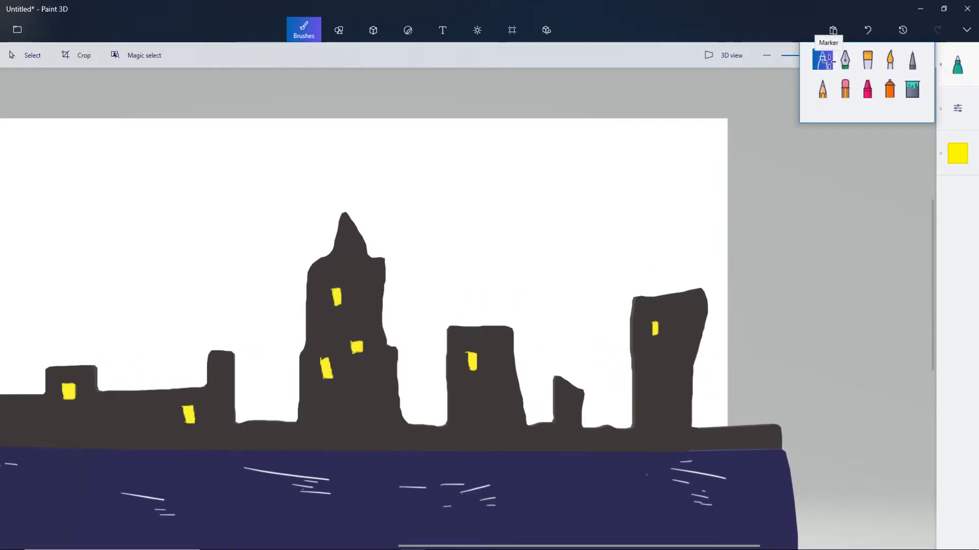
{"action": "left_click_drag", "start_coordinate": [670, 380], "coordinate": [679, 379]}
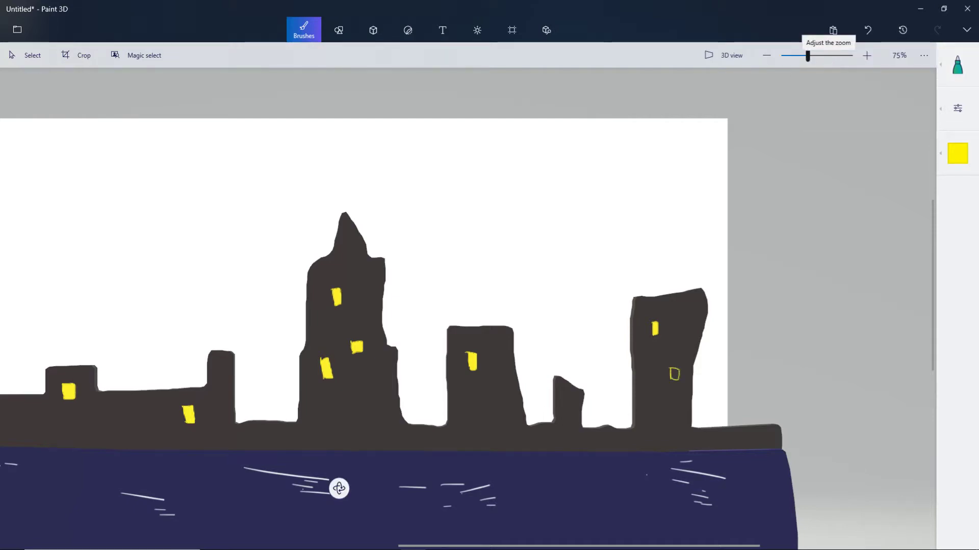
{"action": "left_click", "coordinate": [957, 65]}
{"action": "left_click", "coordinate": [911, 88]}
{"action": "left_click", "coordinate": [674, 375]}
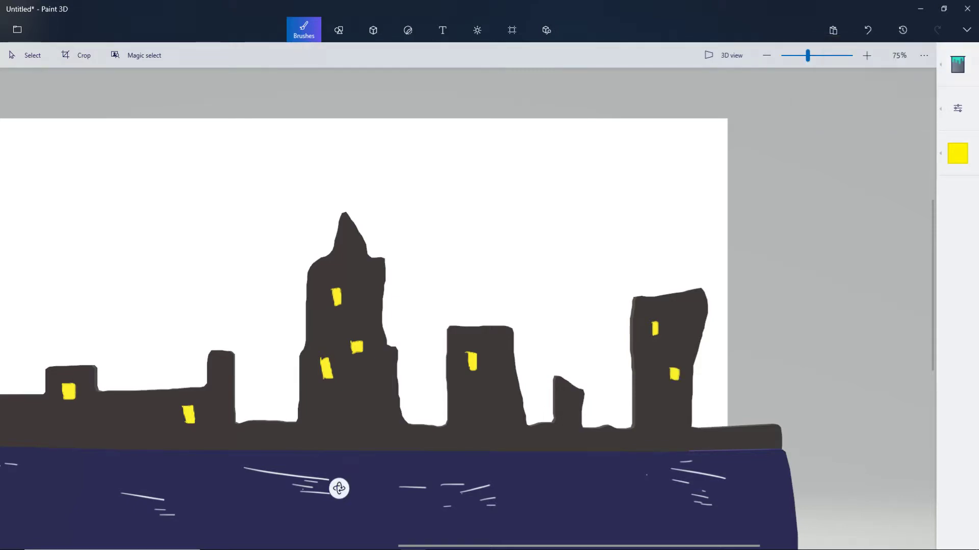
{"action": "scroll", "coordinate": [681, 179], "scroll_direction": "down", "scroll_amount": 3}
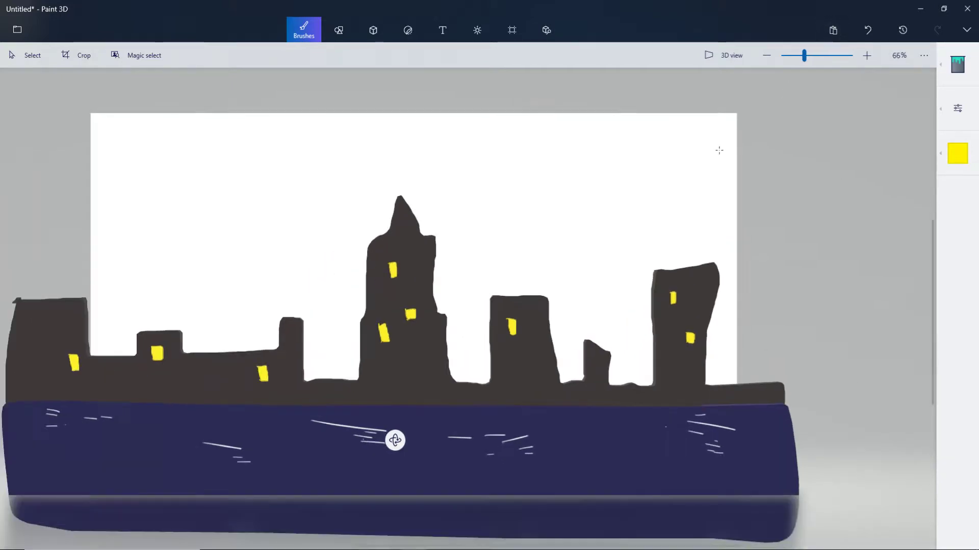
Draw a small yellow window outline on the smallest building with the marker.
{"action": "scroll", "coordinate": [681, 179], "scroll_direction": "up", "scroll_amount": 1}
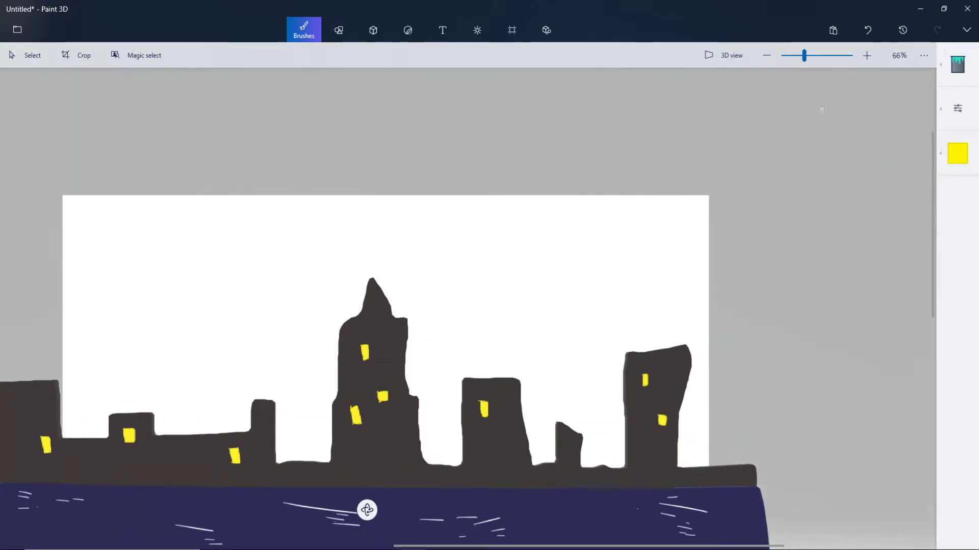
{"action": "scroll", "coordinate": [677, 199], "scroll_direction": "down", "scroll_amount": 3}
{"action": "scroll", "coordinate": [561, 341], "scroll_direction": "up", "scroll_amount": 2}
{"action": "scroll", "coordinate": [561, 341], "scroll_direction": "up", "scroll_amount": 2}
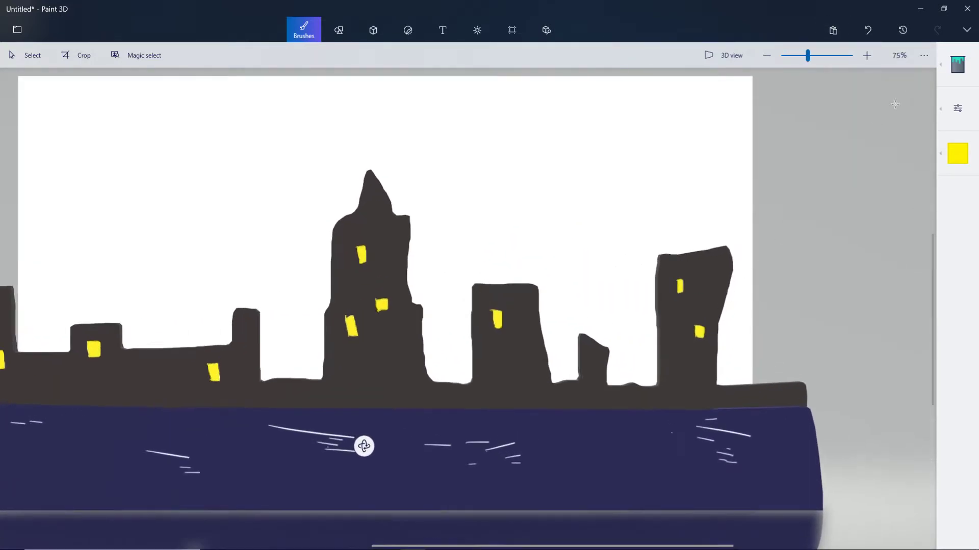
{"action": "left_click", "coordinate": [956, 65]}
{"action": "left_click", "coordinate": [823, 62]}
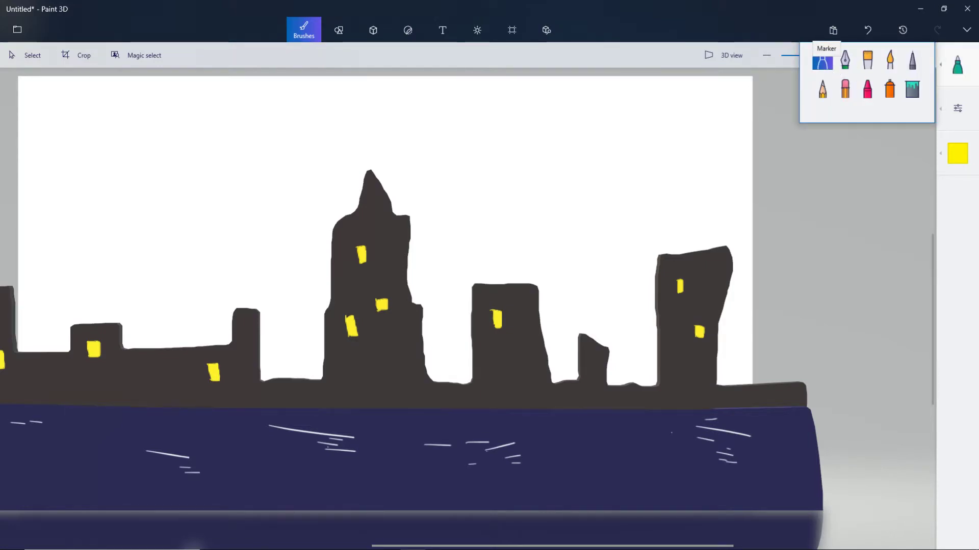
{"action": "left_click", "coordinate": [823, 64]}
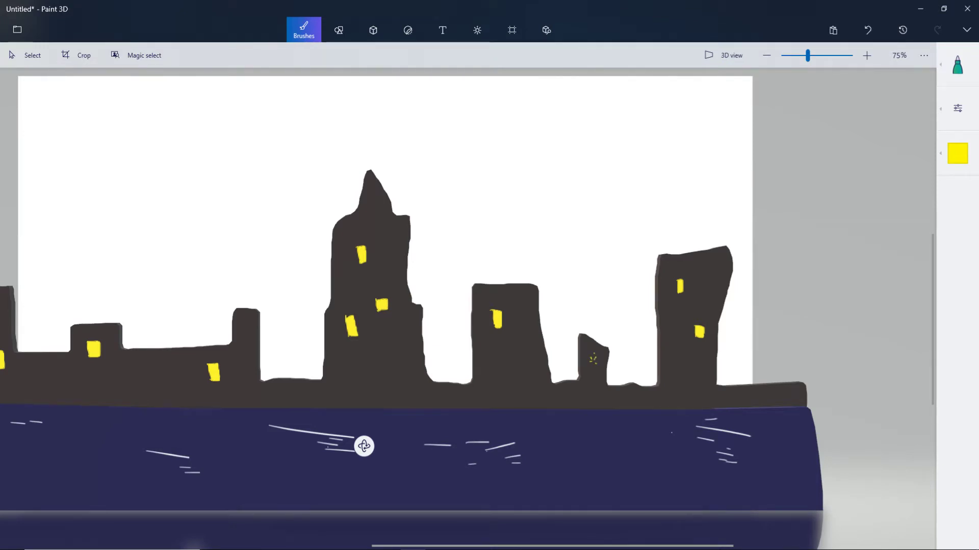
{"action": "scroll", "coordinate": [690, 151], "scroll_direction": "down", "scroll_amount": 2}
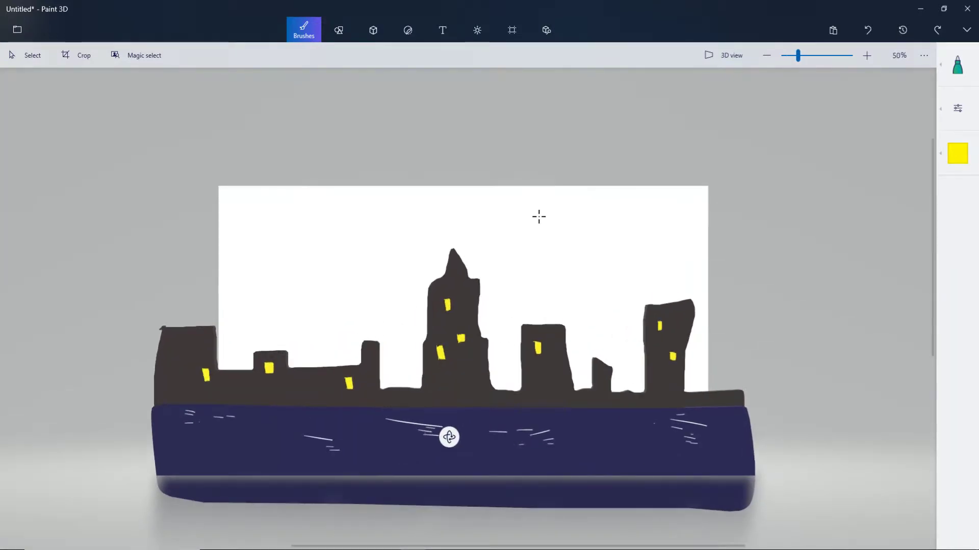
{"action": "scroll", "coordinate": [629, 283], "scroll_direction": "down", "scroll_amount": 1}
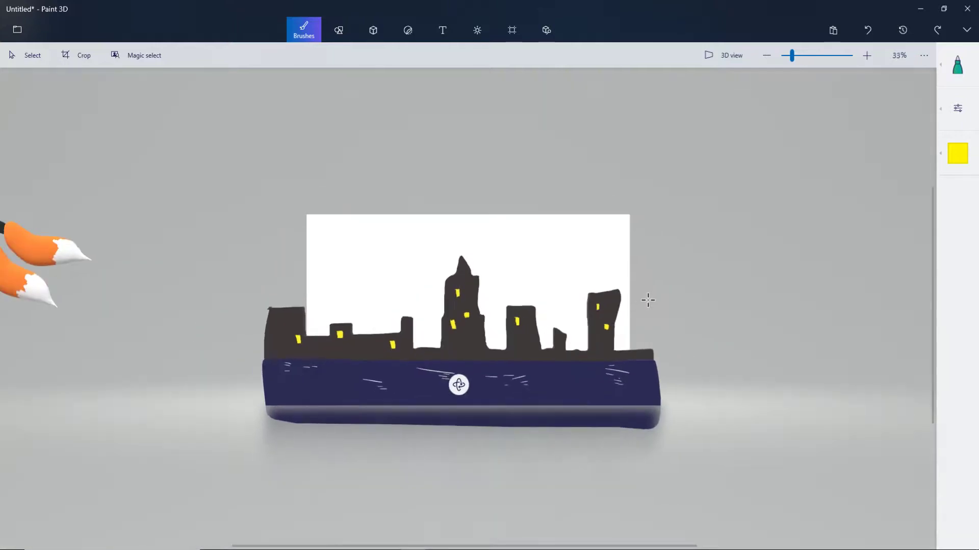
{"action": "scroll", "coordinate": [651, 304], "scroll_direction": "up", "scroll_amount": 2}
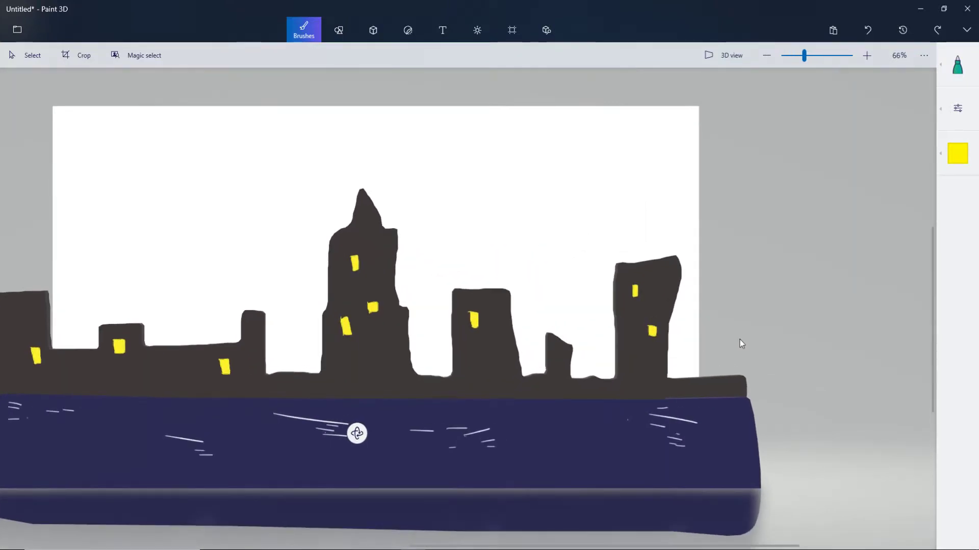
{"action": "key", "text": "ctrl+y"}
Fill the window outline on the smallest building with solid yellow.
{"action": "left_click", "coordinate": [957, 65]}
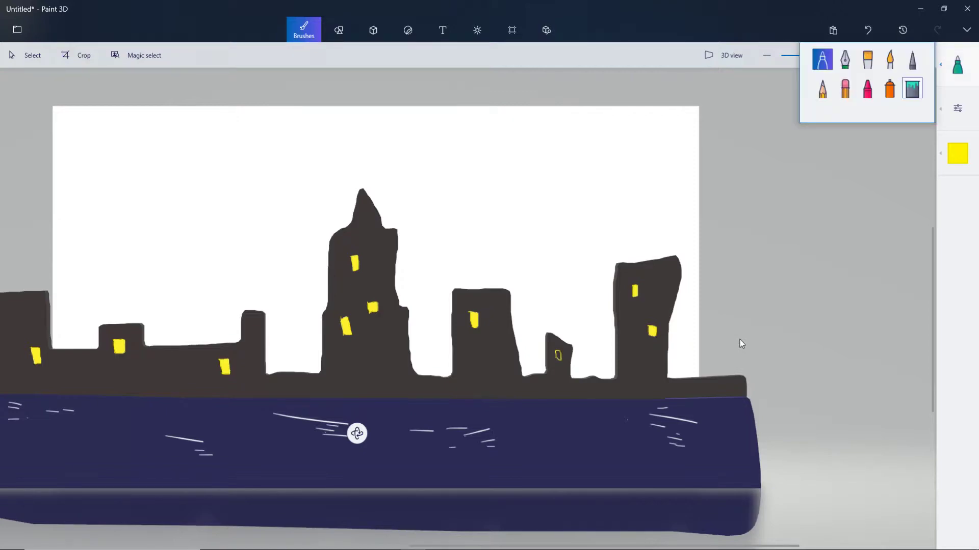
{"action": "left_click", "coordinate": [912, 89]}
{"action": "left_click", "coordinate": [558, 355]}
Draw a few short white ripple strokes with the marker on the water below the smallest building.
{"action": "left_click", "coordinate": [957, 65]}
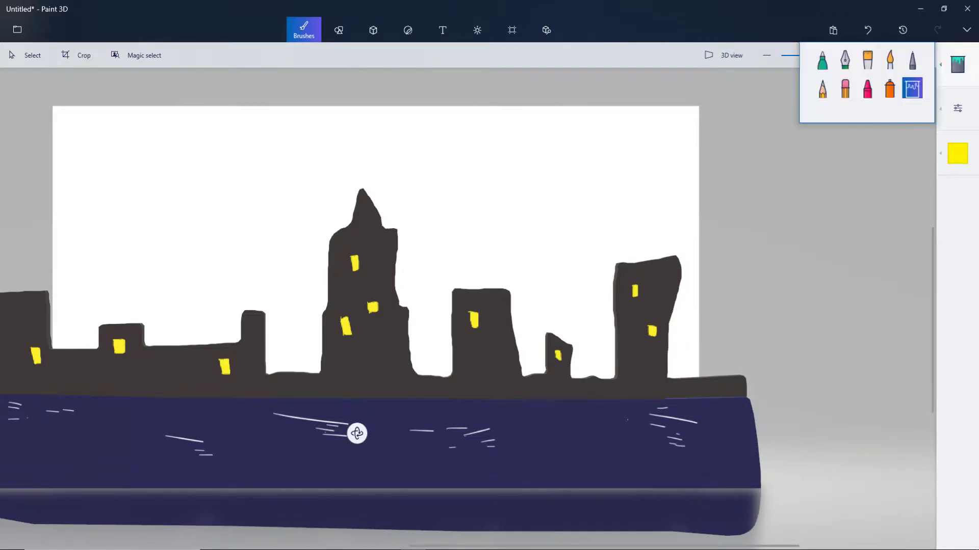
{"action": "left_click", "coordinate": [823, 60]}
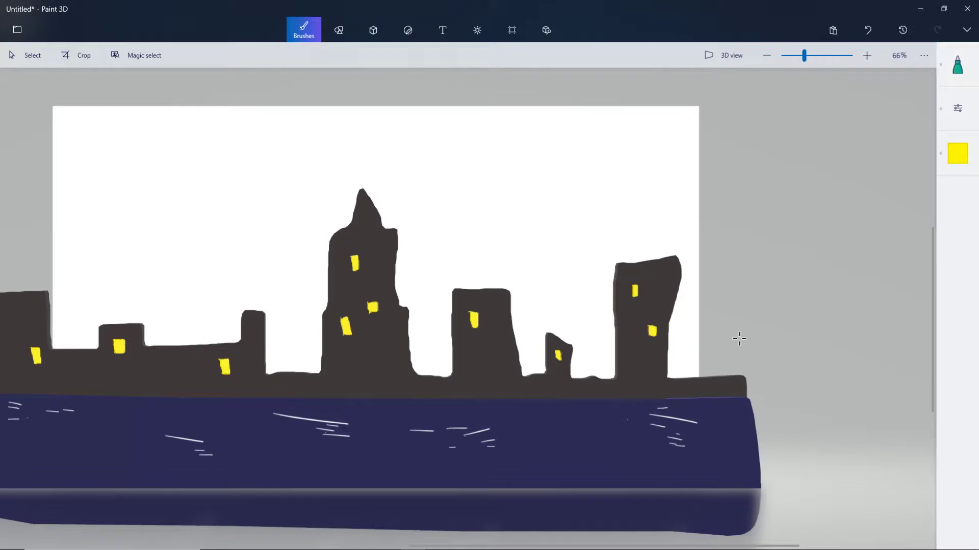
{"action": "left_click", "coordinate": [958, 154]}
{"action": "left_click", "coordinate": [820, 212]}
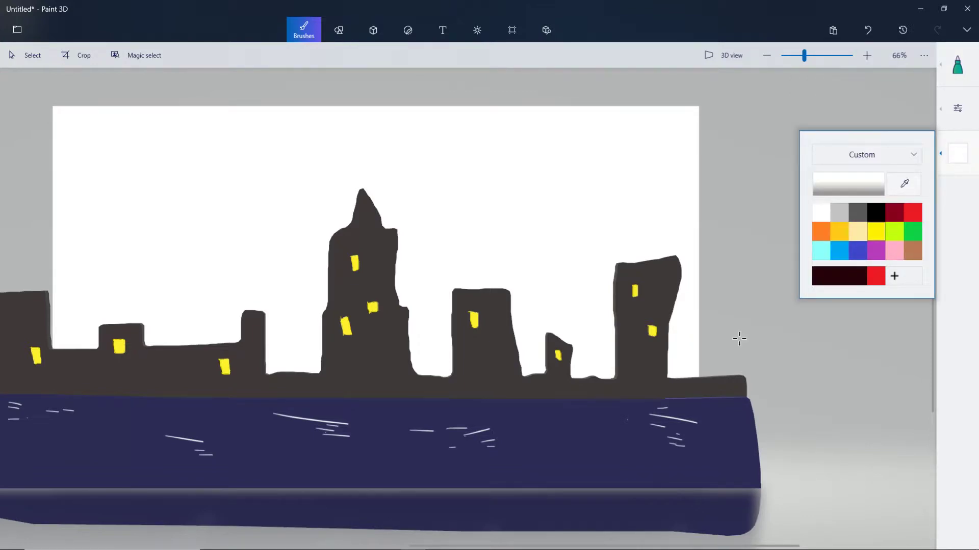
{"action": "left_click", "coordinate": [739, 339]}
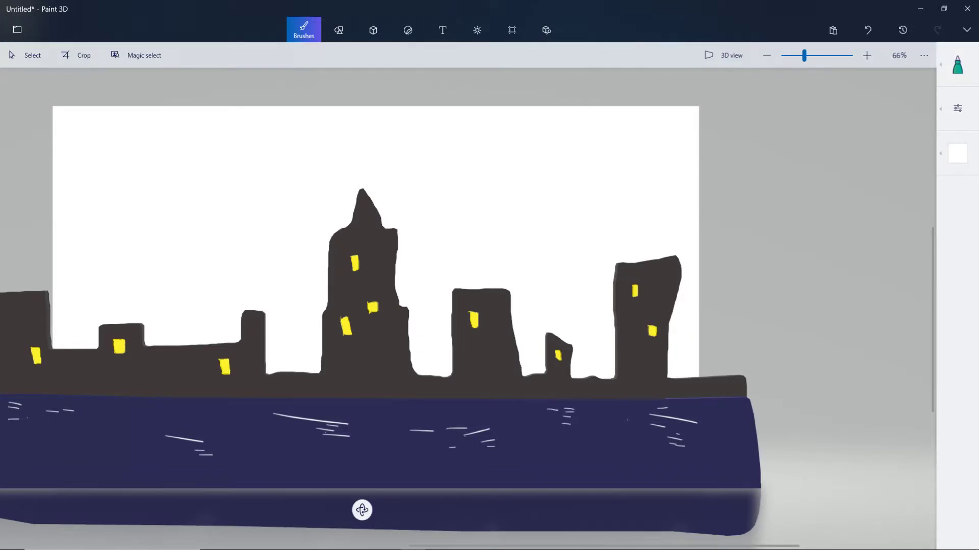
{"action": "scroll", "coordinate": [610, 361], "scroll_direction": "down", "scroll_amount": 4}
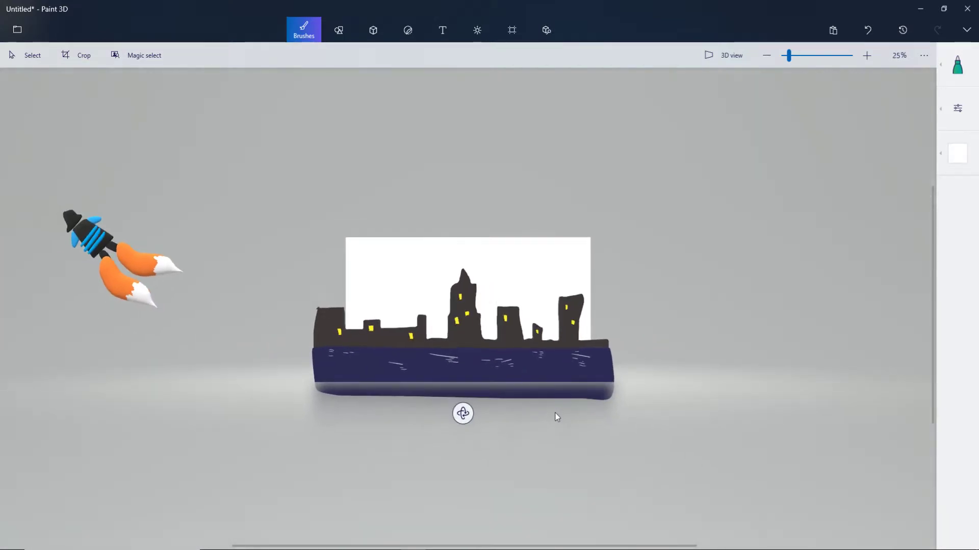
{"action": "scroll", "coordinate": [556, 417], "scroll_direction": "up", "scroll_amount": 4}
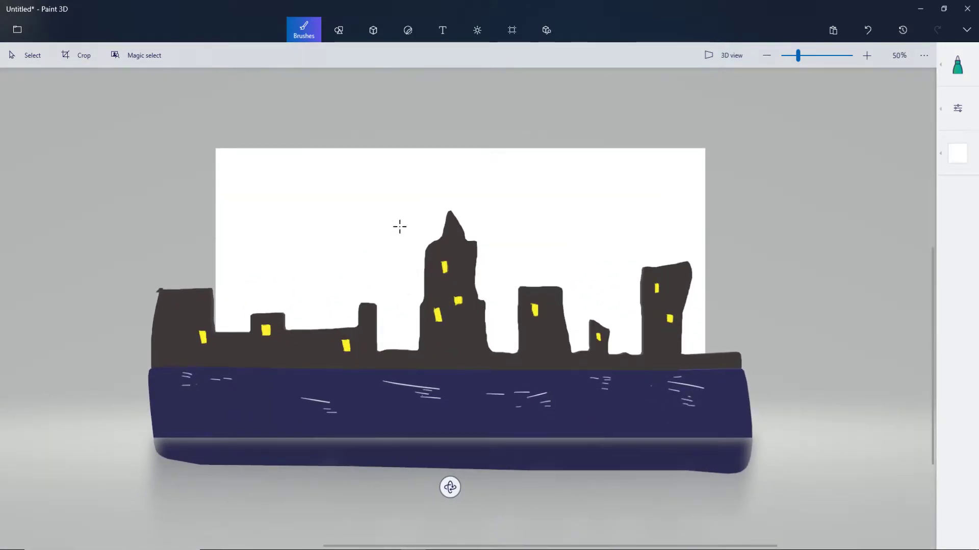
Switch to VEGAS Pro and examine the night city background of the opening footage around 00:00:02;21 to 00:00:03;16.
{"action": "left_click", "coordinate": [17, 29]}
{"action": "left_click", "coordinate": [11, 35]}
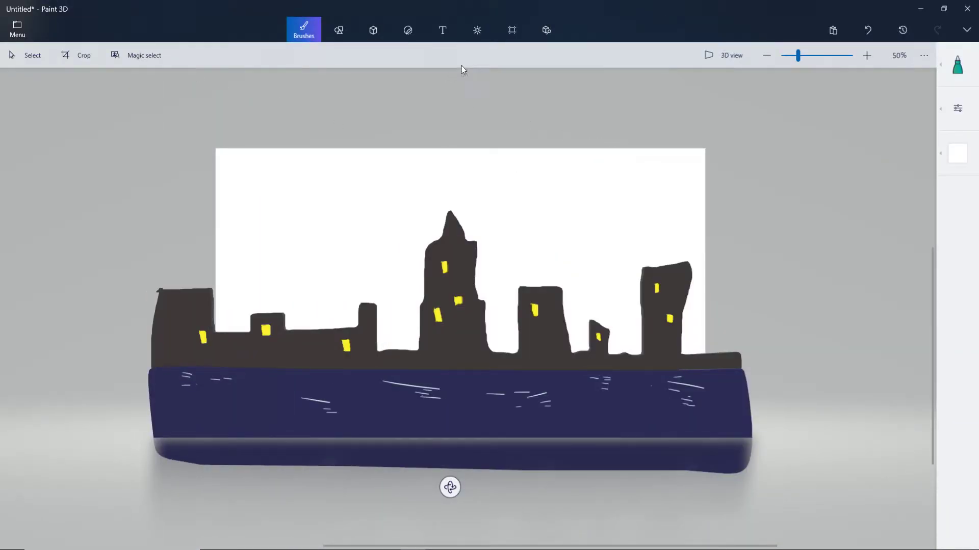
{"action": "key", "text": "alt+Tab"}
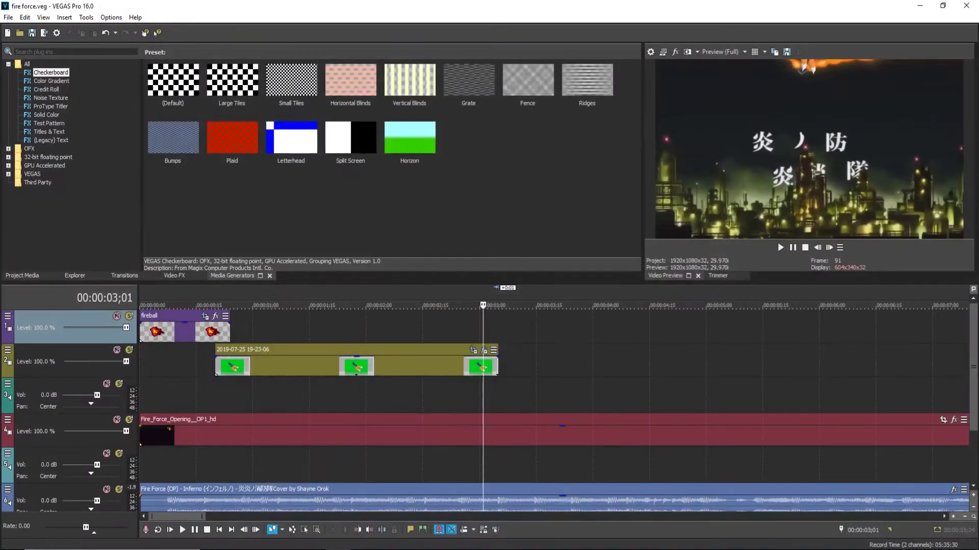
{"action": "left_click", "coordinate": [541, 380]}
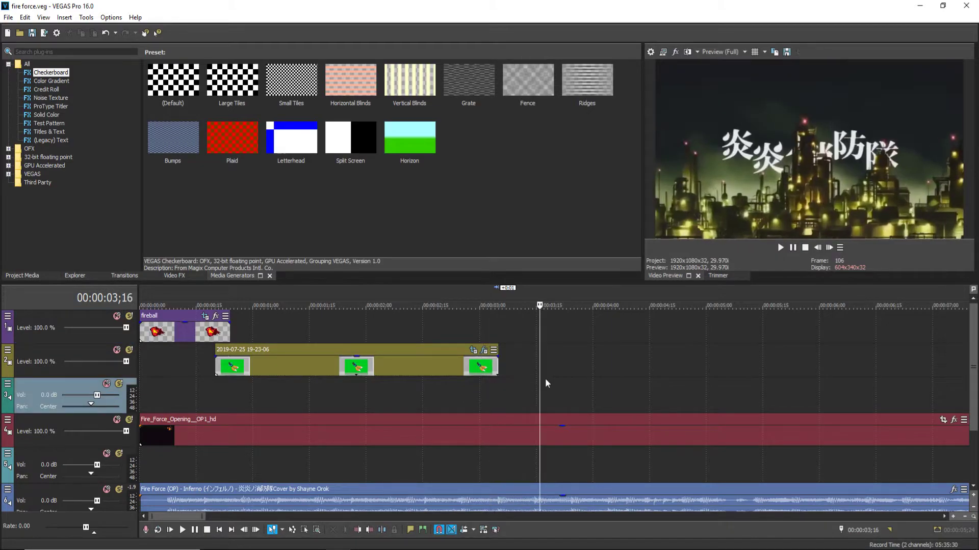
{"action": "left_click", "coordinate": [472, 379]}
{"action": "key", "text": "space"}
{"action": "left_click", "coordinate": [445, 378]}
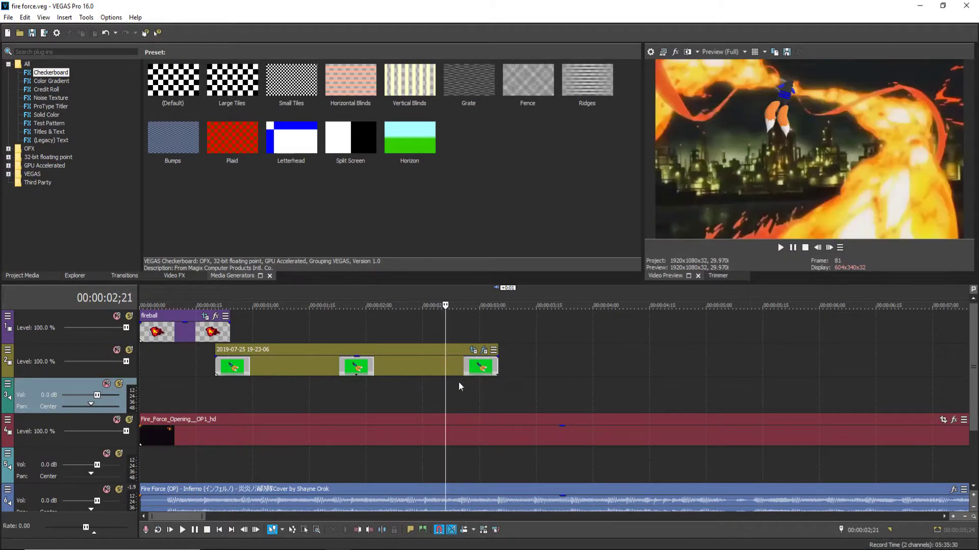
{"action": "left_click", "coordinate": [472, 380]}
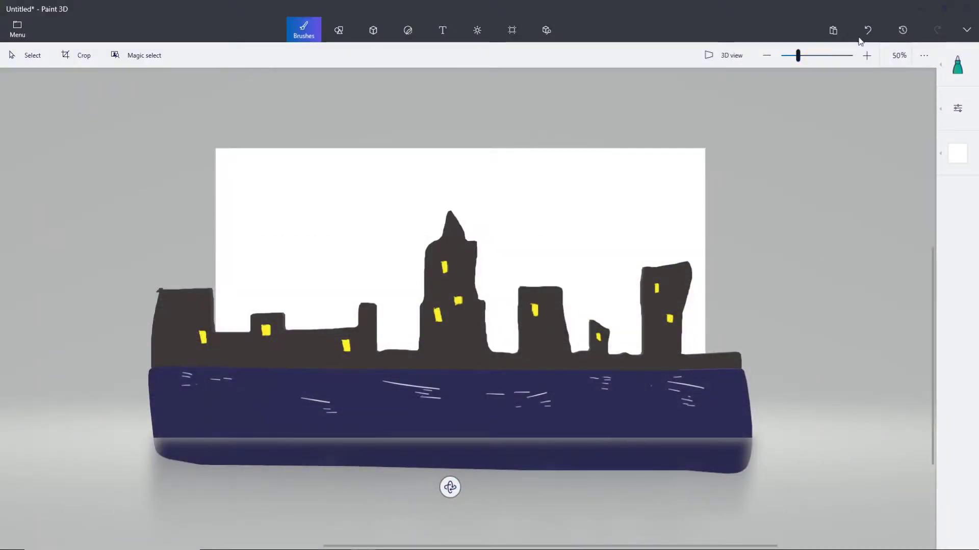
Switch back to Paint 3D and mix the dark olive custom colour 3a3a2f.
{"action": "left_click", "coordinate": [945, 174]}
{"action": "left_click", "coordinate": [850, 210]}
{"action": "left_click", "coordinate": [892, 274]}
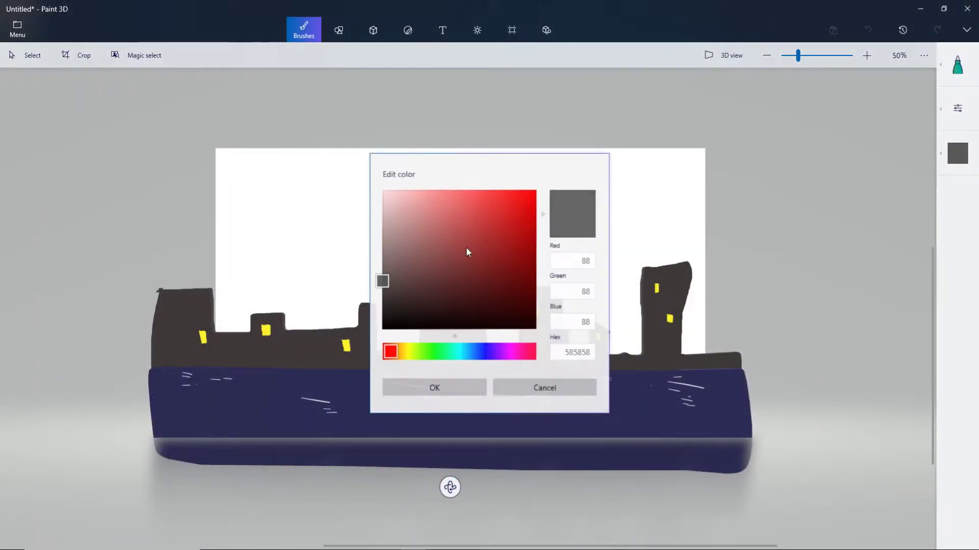
{"action": "left_click", "coordinate": [420, 299]}
{"action": "left_click_drag", "start_coordinate": [397, 355], "coordinate": [414, 353]}
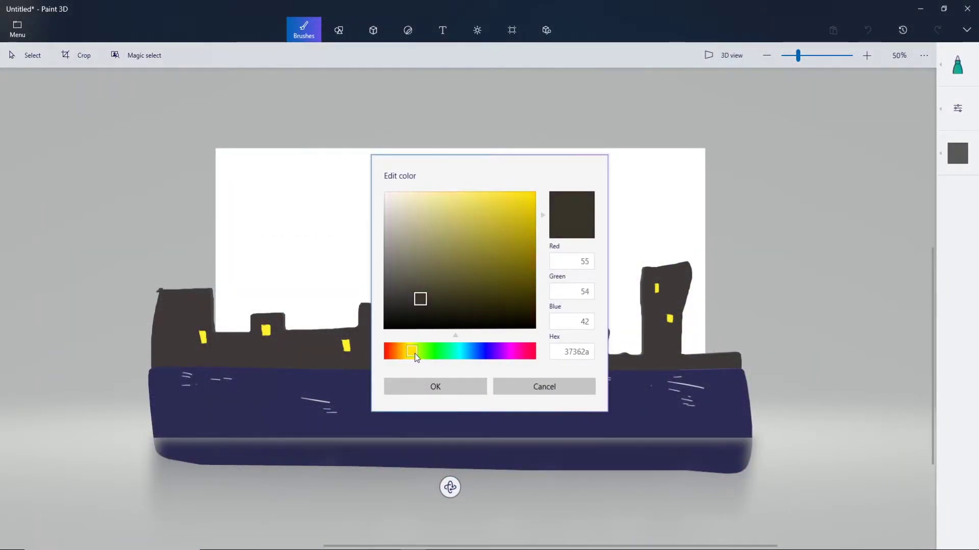
{"action": "left_click", "coordinate": [415, 296]}
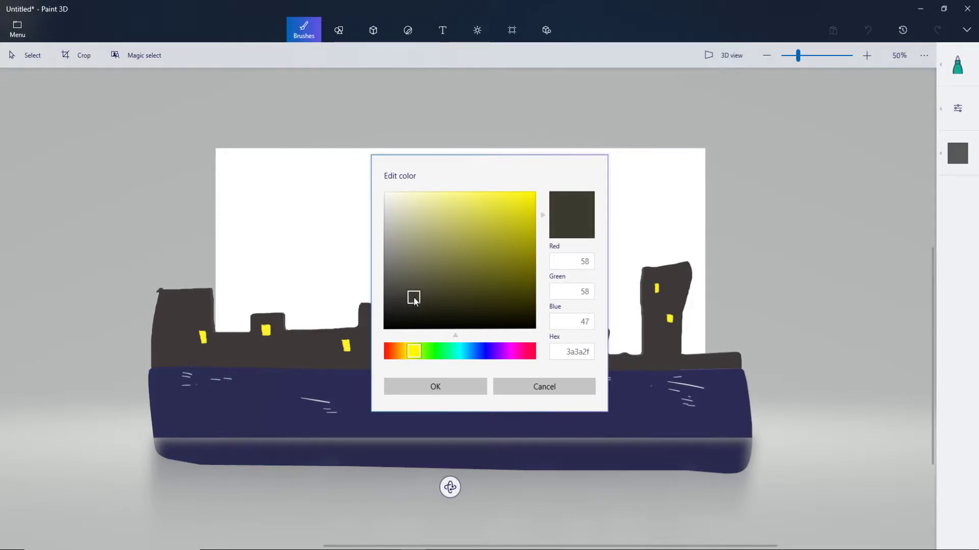
{"action": "left_click", "coordinate": [435, 387]}
Try filling the white sky area with the dark olive colour, and undo the fill.
{"action": "left_click", "coordinate": [957, 65]}
{"action": "left_click", "coordinate": [912, 88]}
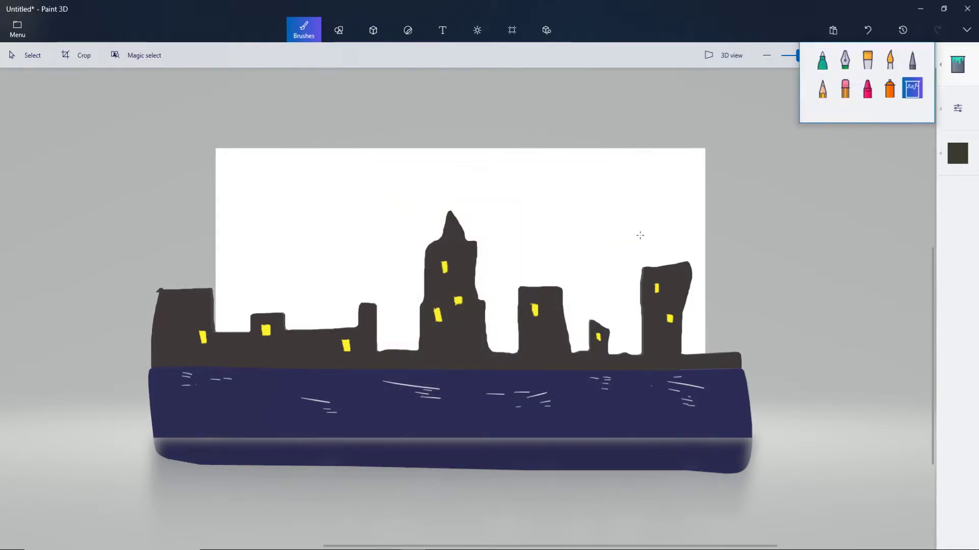
{"action": "left_click", "coordinate": [640, 236]}
{"action": "left_click", "coordinate": [963, 163]}
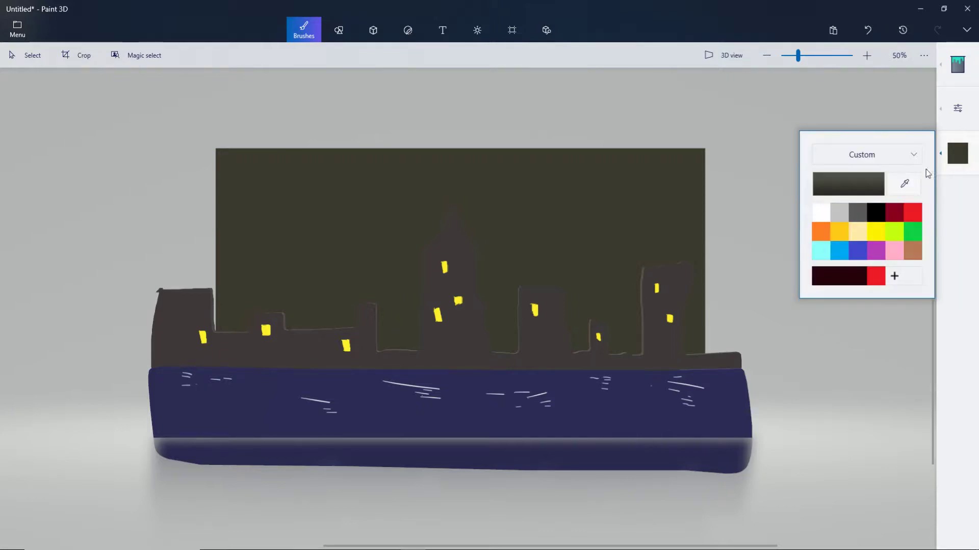
{"action": "key", "text": "ctrl+z"}
Darken the custom colour to 1d1d17 and fill the sky behind the buildings with it.
{"action": "left_click", "coordinate": [824, 176]}
{"action": "left_click", "coordinate": [417, 314]}
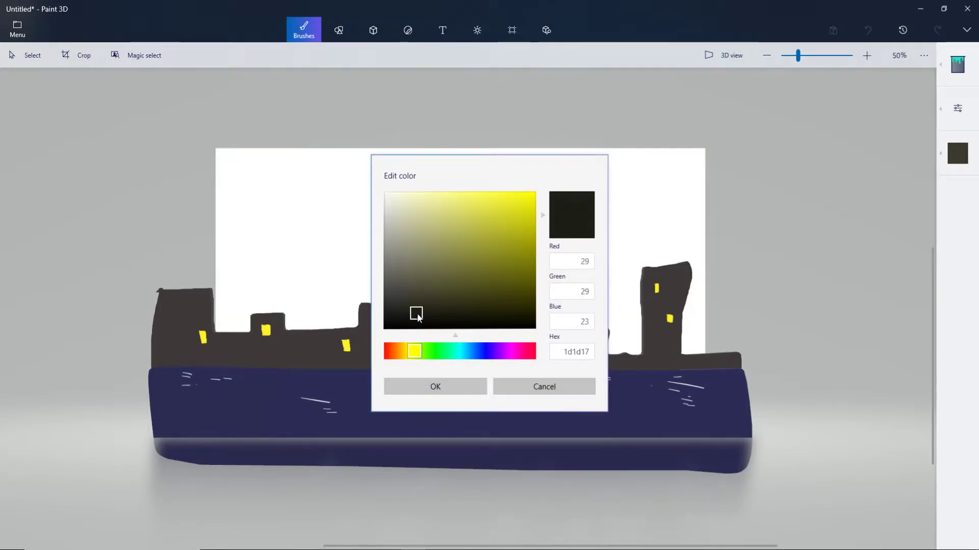
{"action": "left_click", "coordinate": [422, 387]}
{"action": "left_click", "coordinate": [533, 213]}
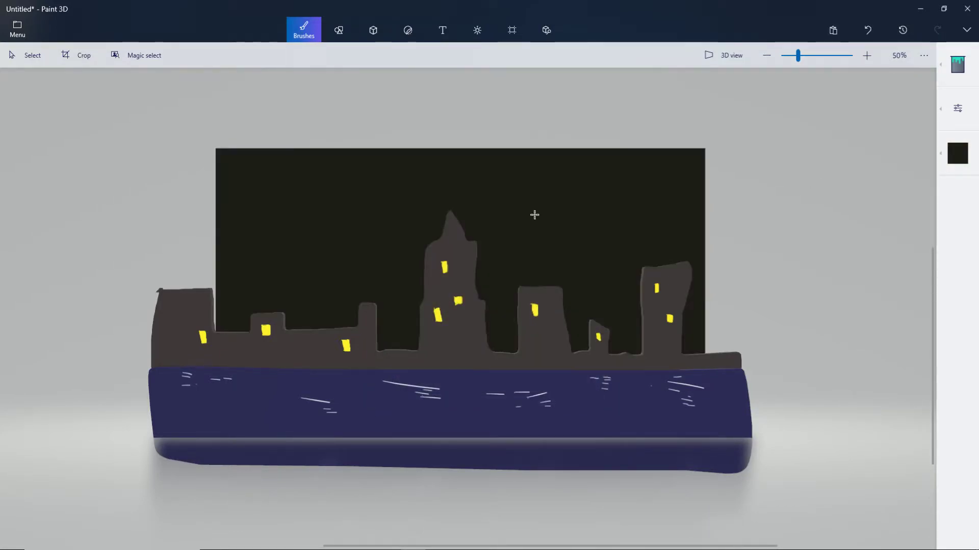
Paint a yellow glow in the sky around the buildings with the Watercolor brush at 200px thickness and 21% opacity.
{"action": "left_click", "coordinate": [957, 64]}
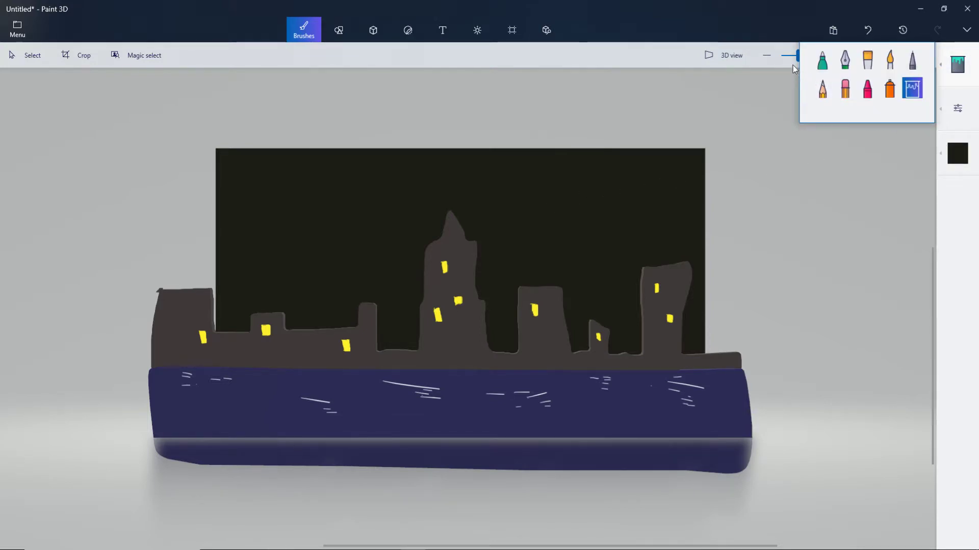
{"action": "left_click", "coordinate": [889, 59]}
{"action": "left_click", "coordinate": [957, 153]}
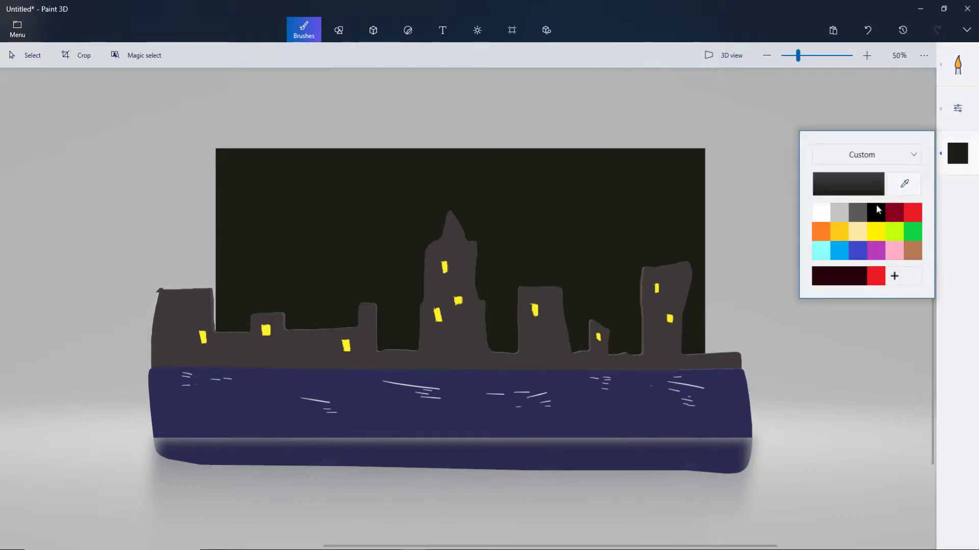
{"action": "left_click", "coordinate": [879, 232]}
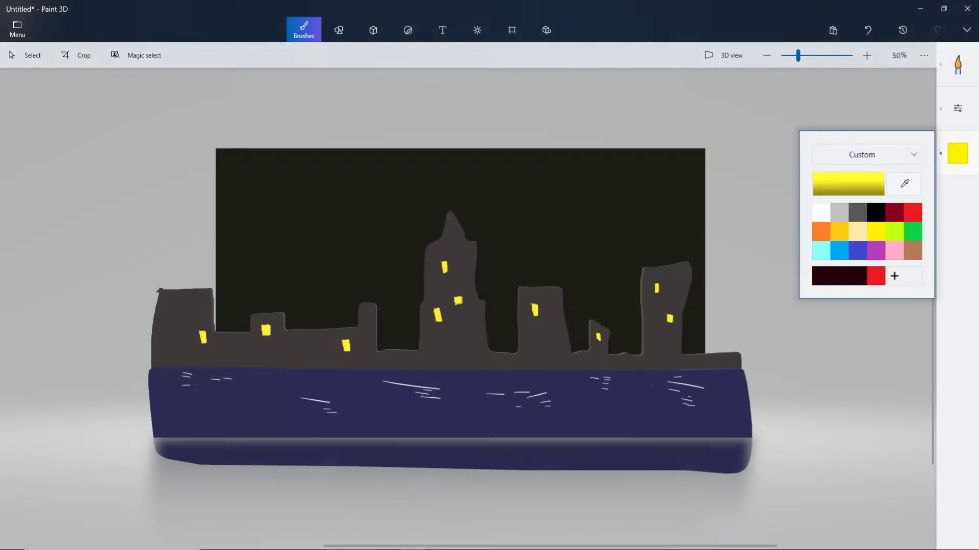
{"action": "left_click", "coordinate": [957, 108]}
{"action": "left_click_drag", "start_coordinate": [830, 125], "coordinate": [882, 121]}
{"action": "left_click_drag", "start_coordinate": [819, 166], "coordinate": [835, 167]}
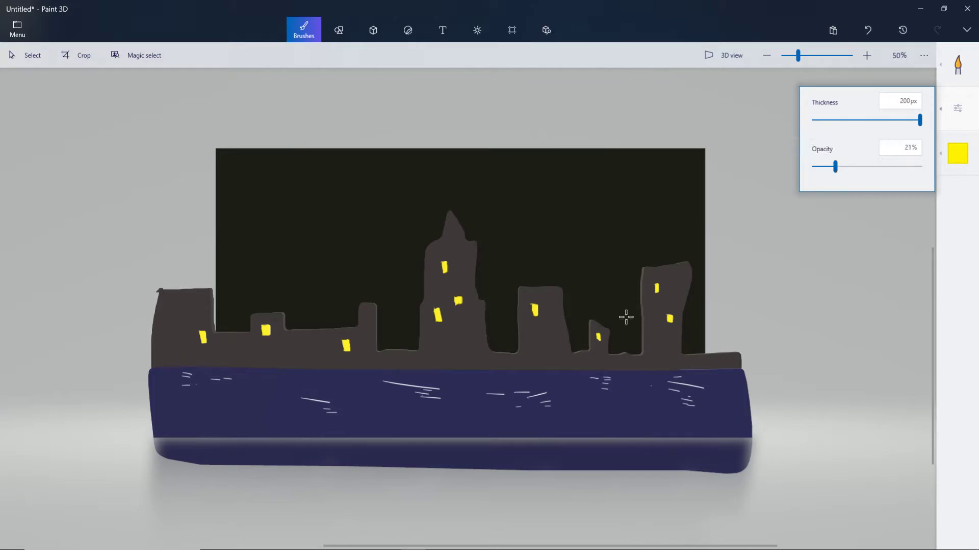
{"action": "mouse_move", "coordinate": [382, 332]}
{"action": "left_mouse_down"}
{"action": "mouse_move", "coordinate": [251, 335]}
{"action": "mouse_move", "coordinate": [212, 313]}
{"action": "mouse_move", "coordinate": [343, 331]}
{"action": "mouse_move", "coordinate": [421, 317]}
{"action": "mouse_move", "coordinate": [445, 231]}
{"action": "mouse_move", "coordinate": [507, 332]}
{"action": "mouse_move", "coordinate": [553, 304]}
{"action": "mouse_move", "coordinate": [590, 339]}
{"action": "mouse_move", "coordinate": [642, 341]}
{"action": "mouse_move", "coordinate": [687, 274]}
{"action": "mouse_move", "coordinate": [697, 351]}
{"action": "mouse_move", "coordinate": [590, 335]}
{"action": "mouse_move", "coordinate": [649, 321]}
{"action": "mouse_move", "coordinate": [505, 301]}
{"action": "mouse_move", "coordinate": [203, 313]}
{"action": "left_mouse_up"}
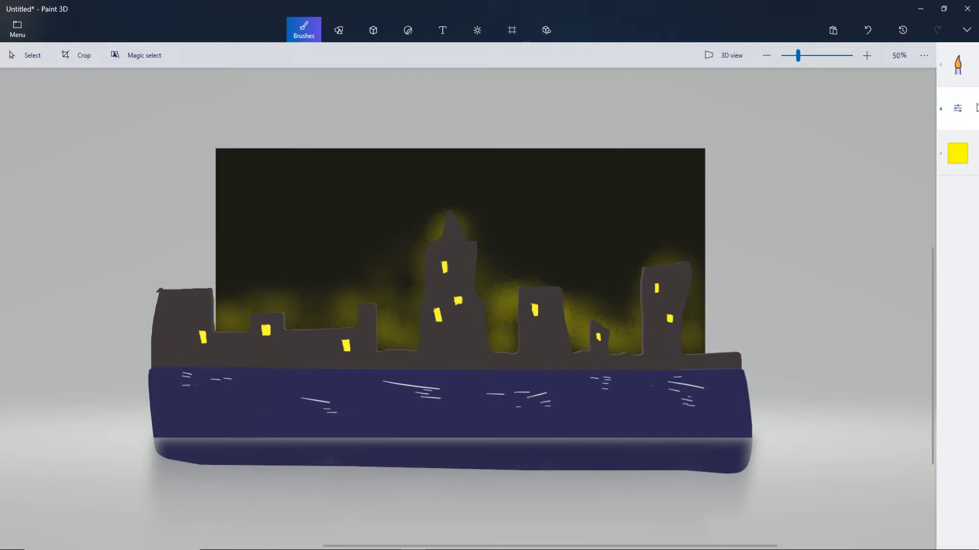
Lower the watercolor brush's opacity and extend a fainter yellow haze above the skyline and around the central tower.
{"action": "left_click", "coordinate": [957, 108]}
{"action": "left_click_drag", "start_coordinate": [833, 166], "coordinate": [818, 167]}
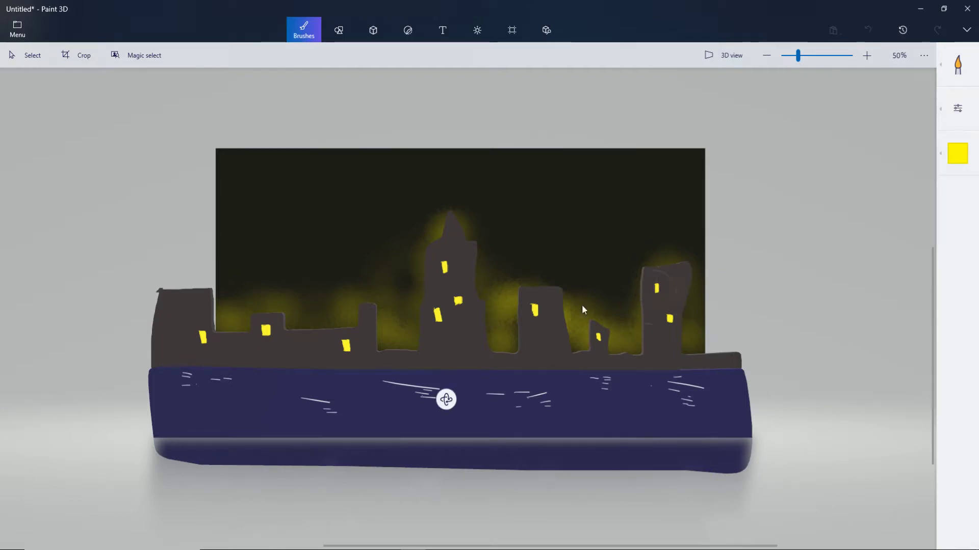
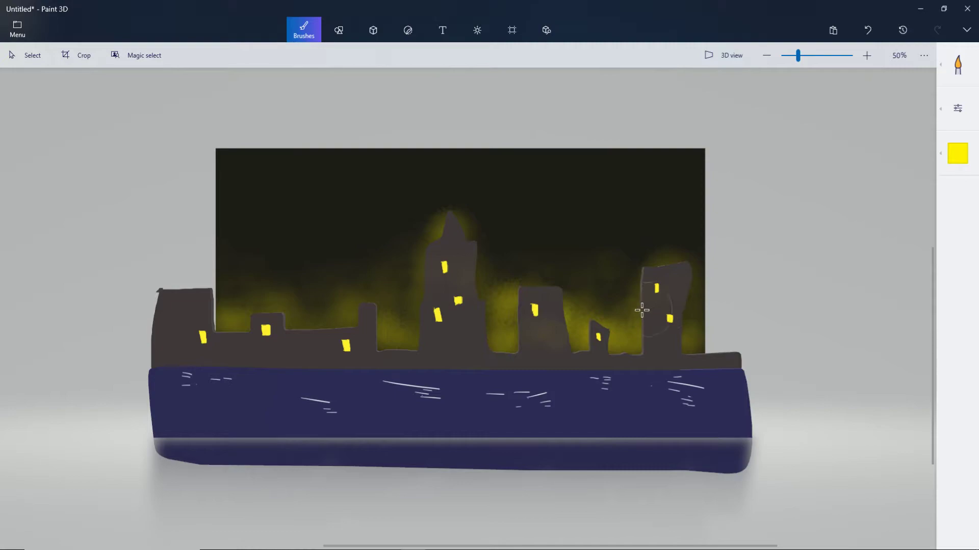
{"action": "scroll", "coordinate": [503, 267], "scroll_direction": "down", "scroll_amount": 2}
{"action": "scroll", "coordinate": [503, 267], "scroll_direction": "down", "scroll_amount": 2}
{"action": "scroll", "coordinate": [500, 275], "scroll_direction": "up", "scroll_amount": 2}
{"action": "left_click_drag", "start_coordinate": [484, 278], "coordinate": [465, 247]}
{"action": "left_click", "coordinate": [957, 65]}
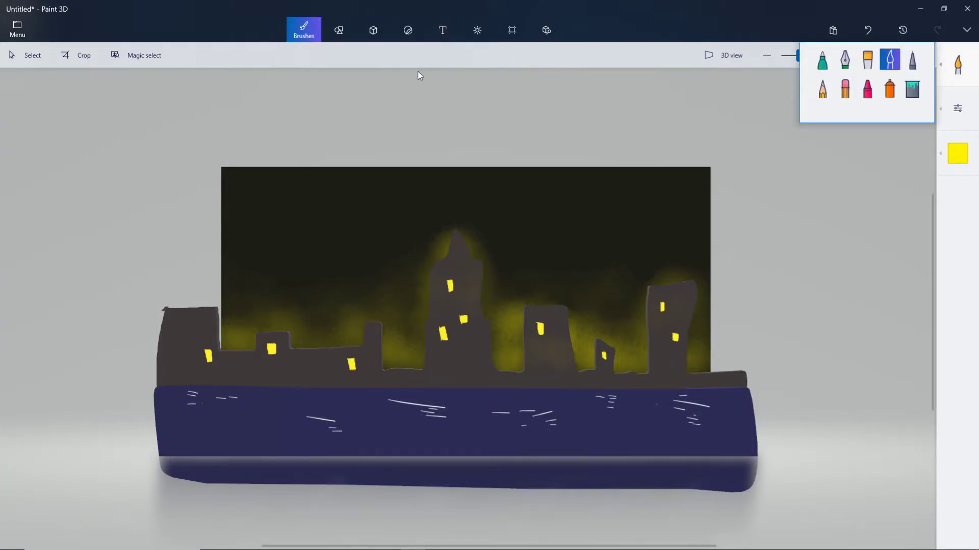
{"action": "scroll", "coordinate": [418, 84], "scroll_direction": "down", "scroll_amount": 3}
{"action": "scroll", "coordinate": [415, 102], "scroll_direction": "up", "scroll_amount": 3}
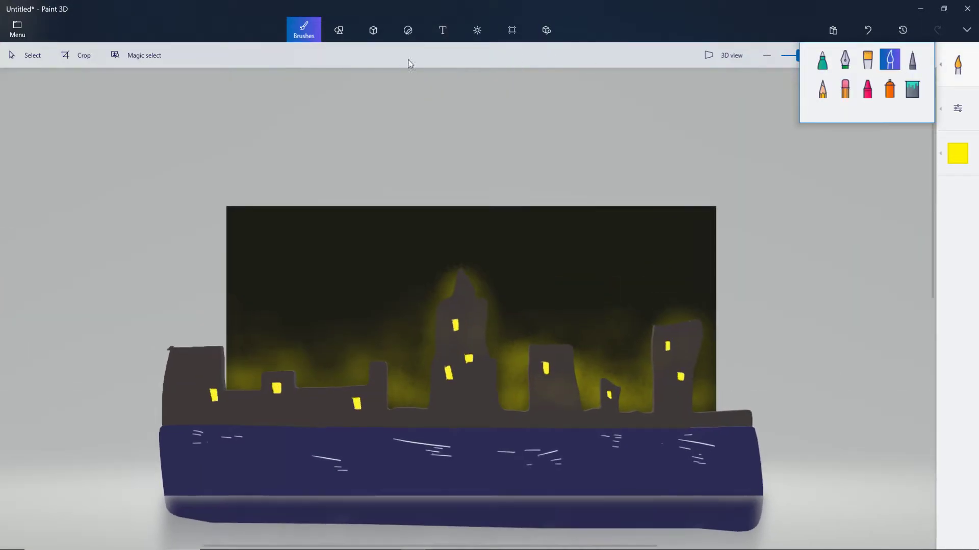
{"action": "left_click", "coordinate": [384, 28]}
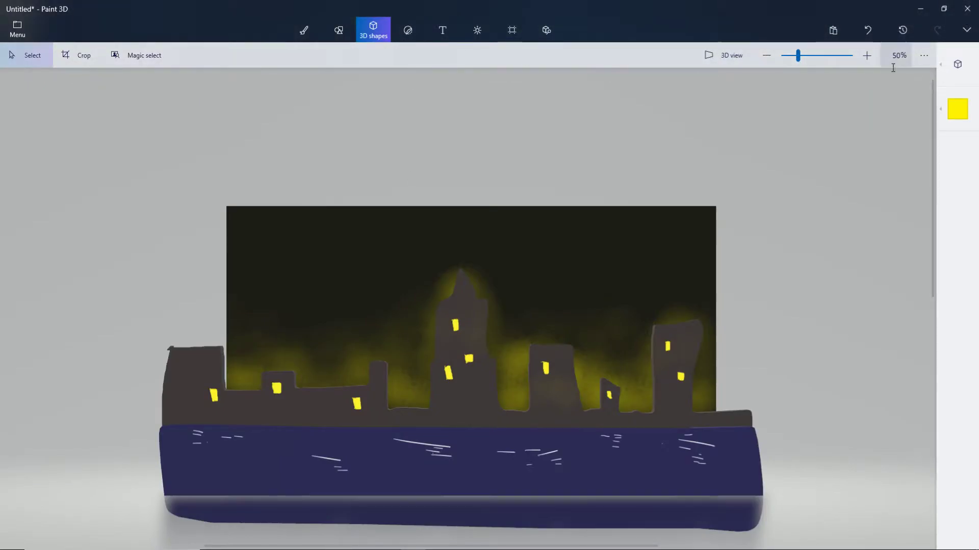
{"action": "left_click", "coordinate": [923, 55]}
{"action": "left_click", "coordinate": [951, 69]}
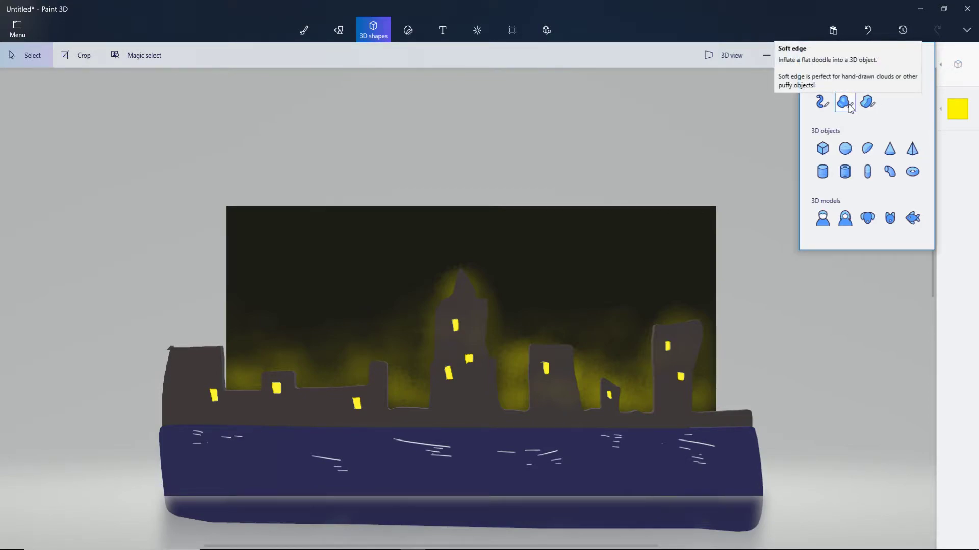
{"action": "scroll", "coordinate": [702, 157], "scroll_direction": "down", "scroll_amount": 3}
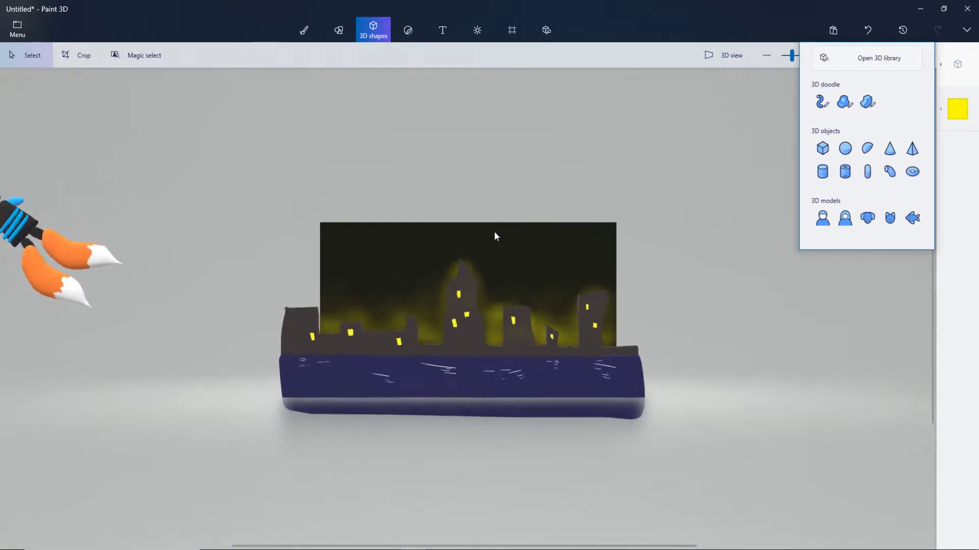
{"action": "scroll", "coordinate": [510, 234], "scroll_direction": "up", "scroll_amount": 4}
{"action": "scroll", "coordinate": [576, 281], "scroll_direction": "down", "scroll_amount": 1}
{"action": "scroll", "coordinate": [525, 280], "scroll_direction": "up", "scroll_amount": 2}
{"action": "scroll", "coordinate": [418, 240], "scroll_direction": "down", "scroll_amount": 2}
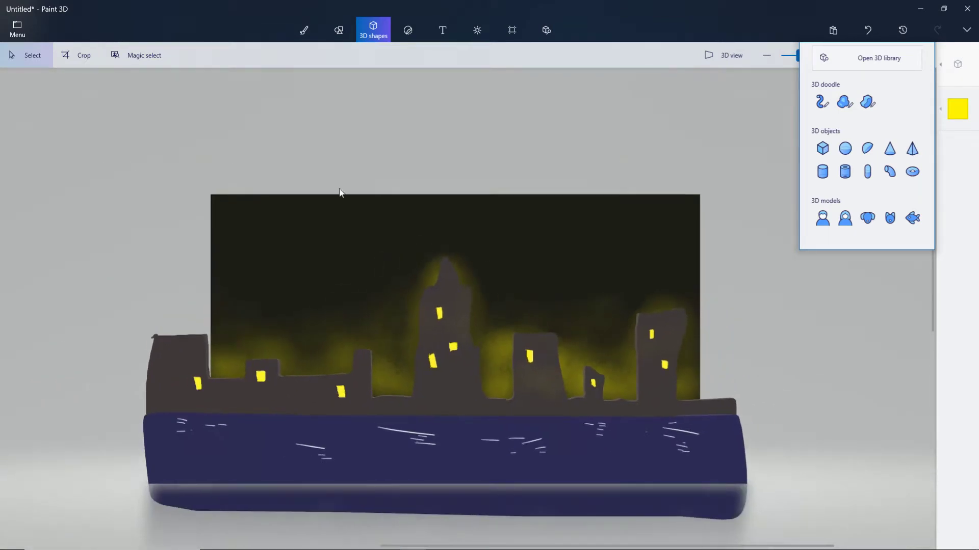
Export the skyline drawing as a 1920 x 1080 PNG image named scene 1 in the Fire Force project folder.
{"action": "left_click", "coordinate": [18, 30]}
{"action": "left_click", "coordinate": [56, 163]}
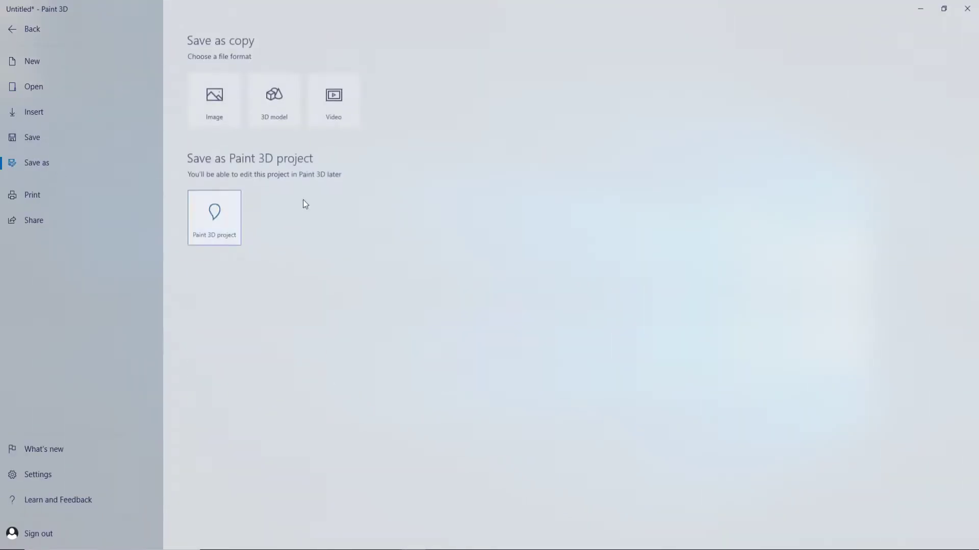
{"action": "left_click", "coordinate": [204, 118]}
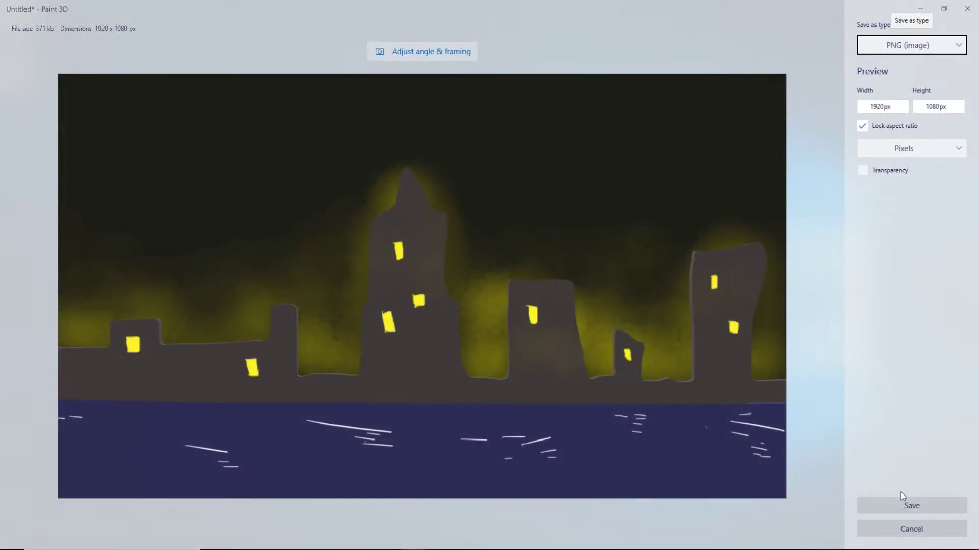
{"action": "left_click", "coordinate": [903, 500]}
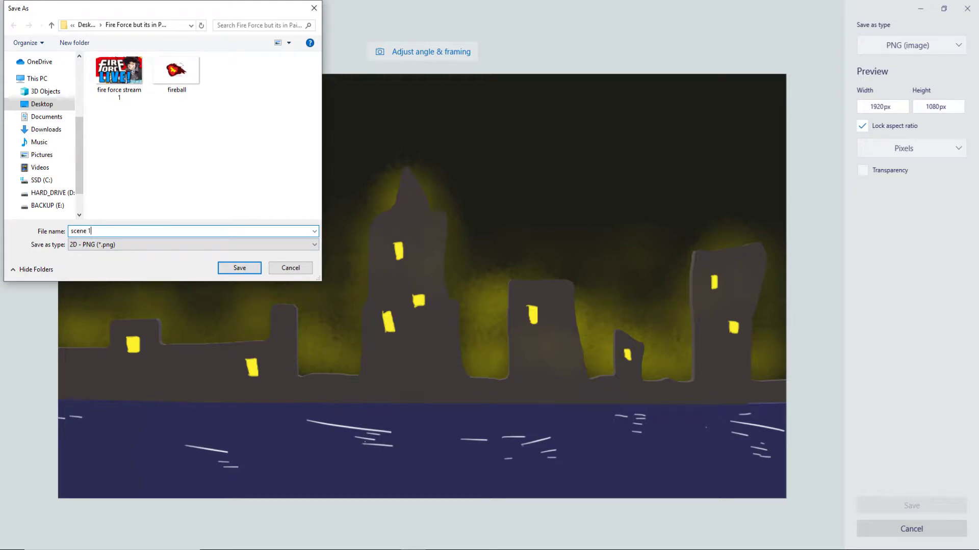
{"action": "type", "text": "scene"}
{"action": "key", "text": "Return"}
Switch to VEGAS Pro and bring the scene 1 image into the fire force project's timeline.
{"action": "key", "text": "alt+Tab"}
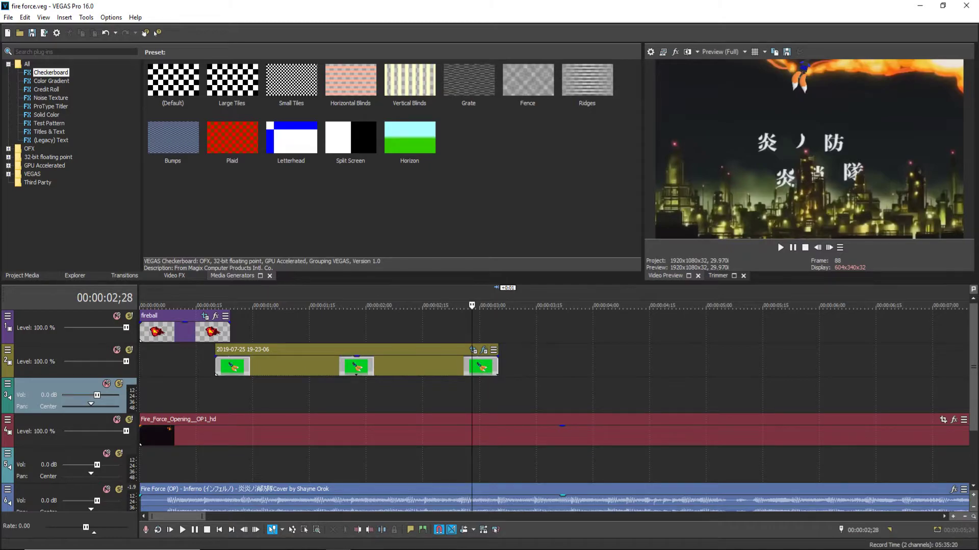
{"action": "key", "text": "alt+Tab"}
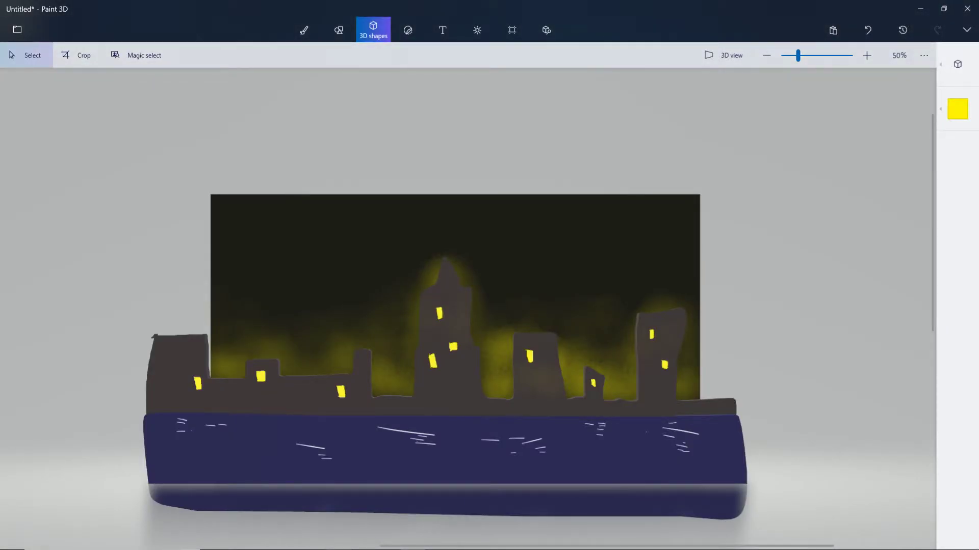
{"action": "key", "text": "alt+Tab"}
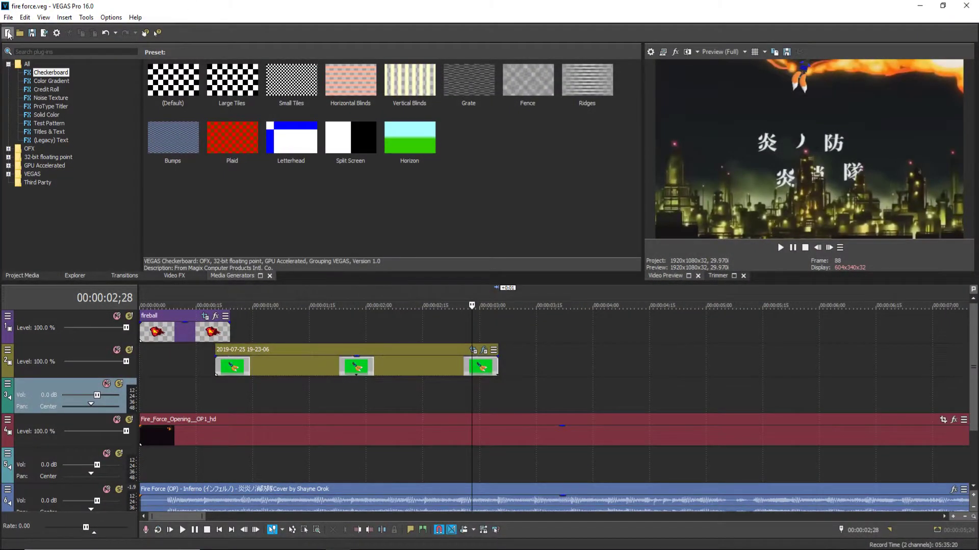
{"action": "left_click", "coordinate": [9, 18]}
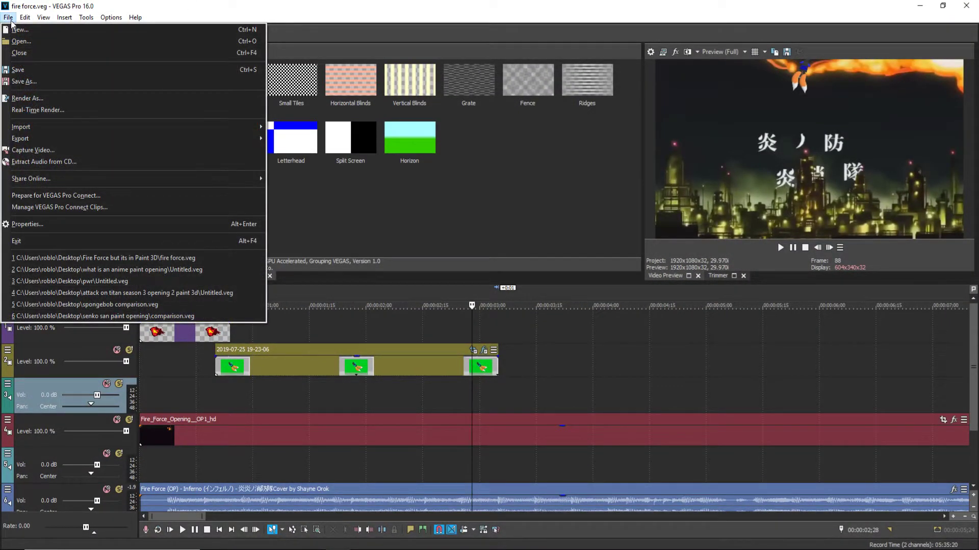
{"action": "left_click", "coordinate": [21, 41]}
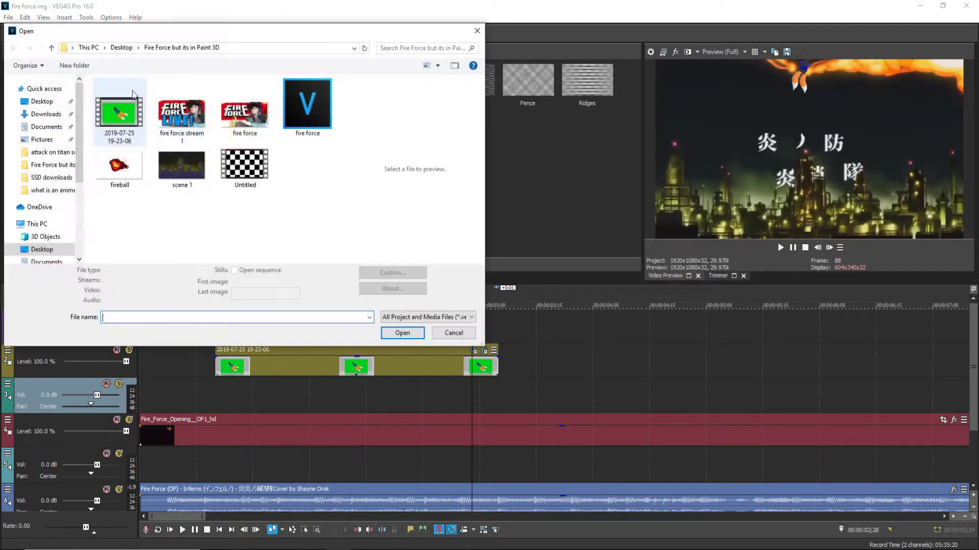
{"action": "left_click", "coordinate": [207, 188]}
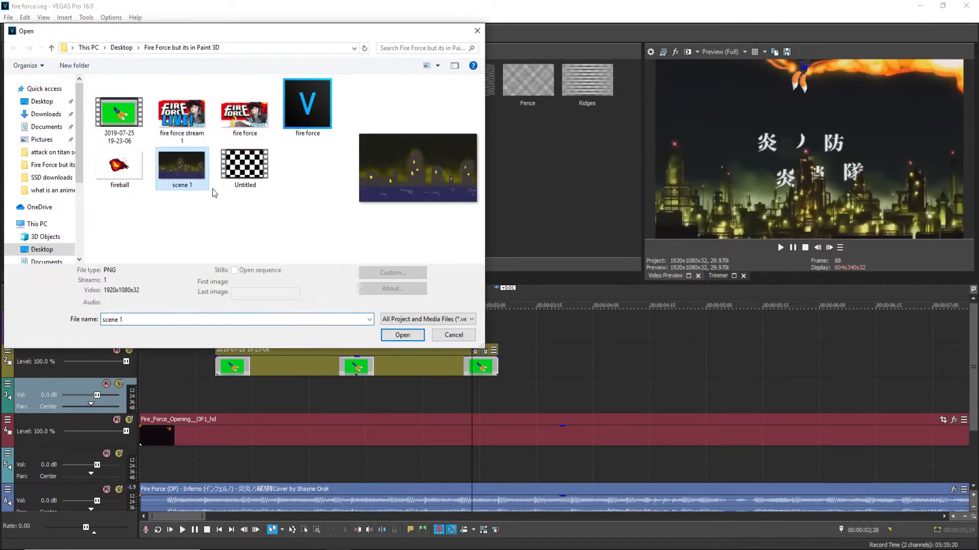
{"action": "left_click", "coordinate": [402, 334]}
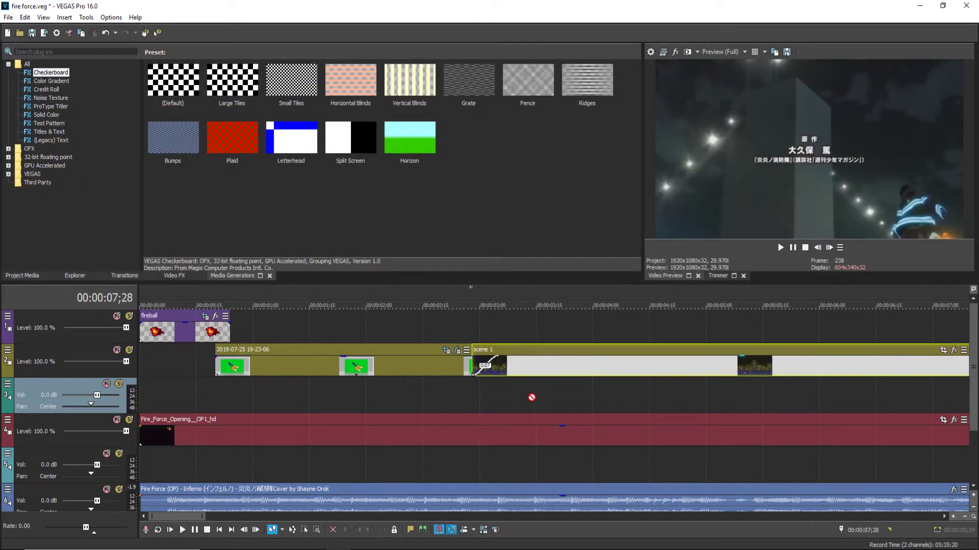
{"action": "left_click_drag", "start_coordinate": [517, 409], "coordinate": [474, 331]}
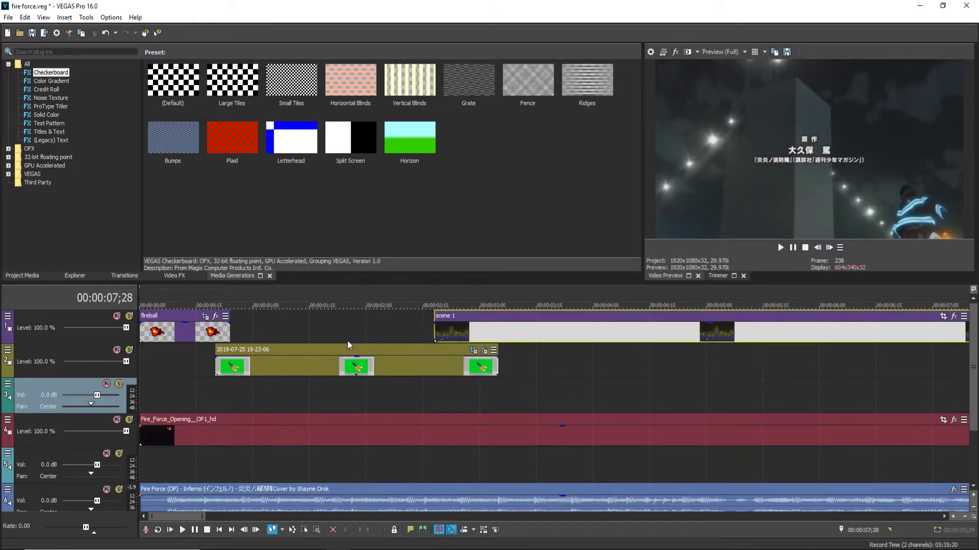
{"action": "right_click", "coordinate": [71, 370]}
{"action": "left_click", "coordinate": [77, 380]}
{"action": "left_click_drag", "start_coordinate": [503, 363], "coordinate": [517, 372]}
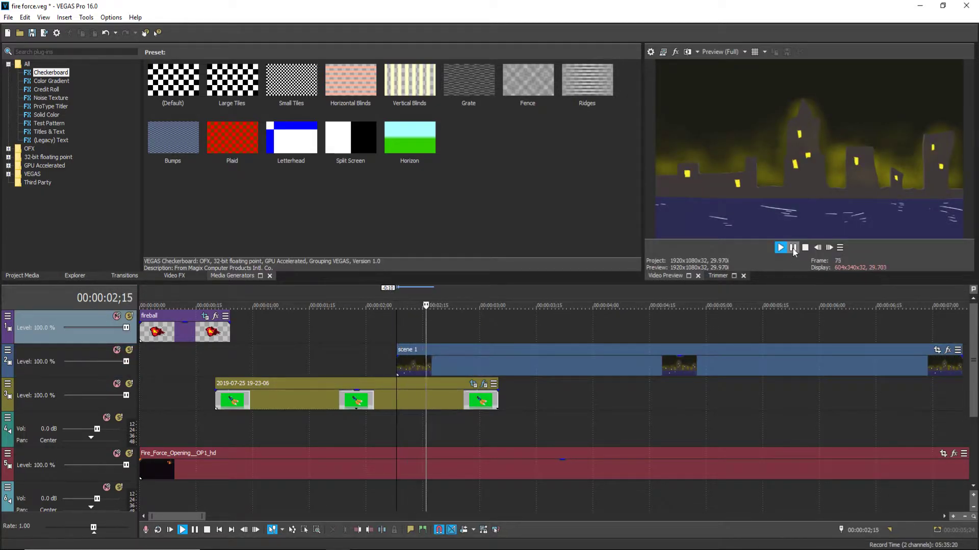
Move the scene 1 event past the four-second mark and play the original title shot beneath it.
{"action": "left_click", "coordinate": [793, 248]}
{"action": "left_click_drag", "start_coordinate": [564, 362], "coordinate": [753, 359]}
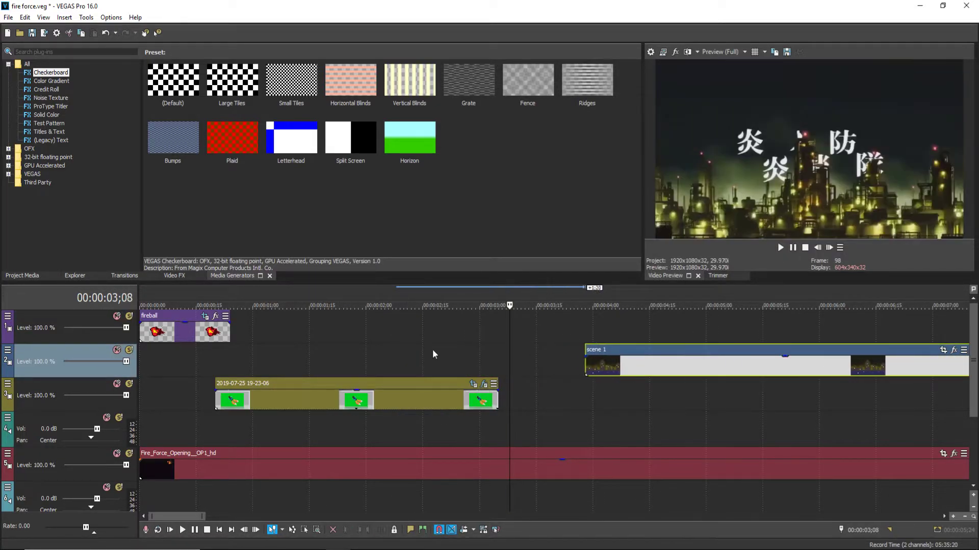
{"action": "left_click", "coordinate": [434, 354]}
{"action": "left_click_drag", "start_coordinate": [654, 375], "coordinate": [695, 365]}
{"action": "left_click", "coordinate": [796, 247]}
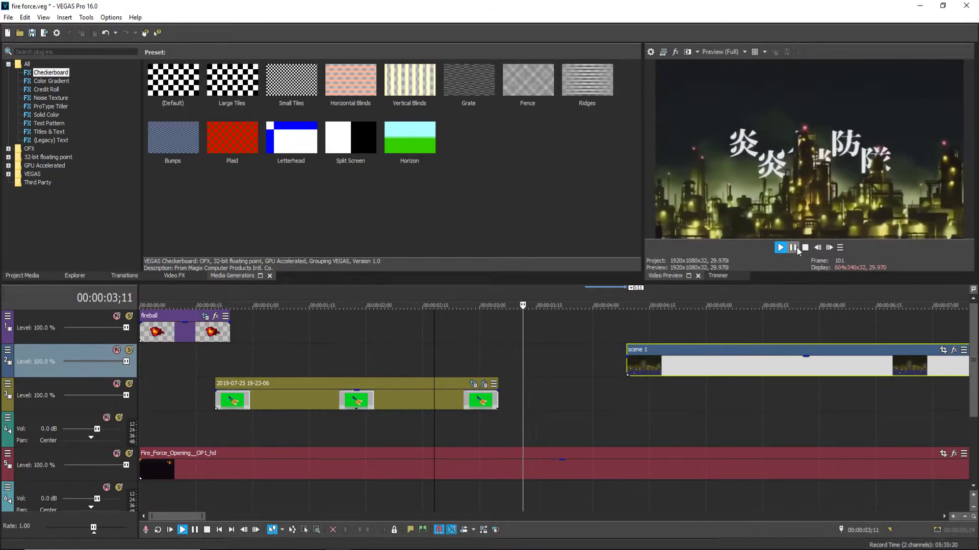
{"action": "left_click", "coordinate": [797, 246]}
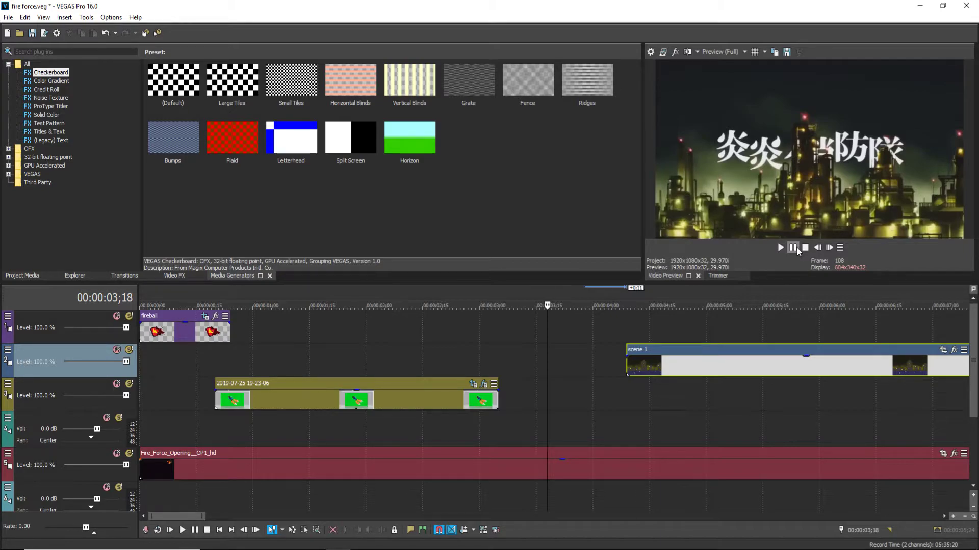
{"action": "left_click", "coordinate": [464, 349]}
{"action": "left_click", "coordinate": [780, 247]}
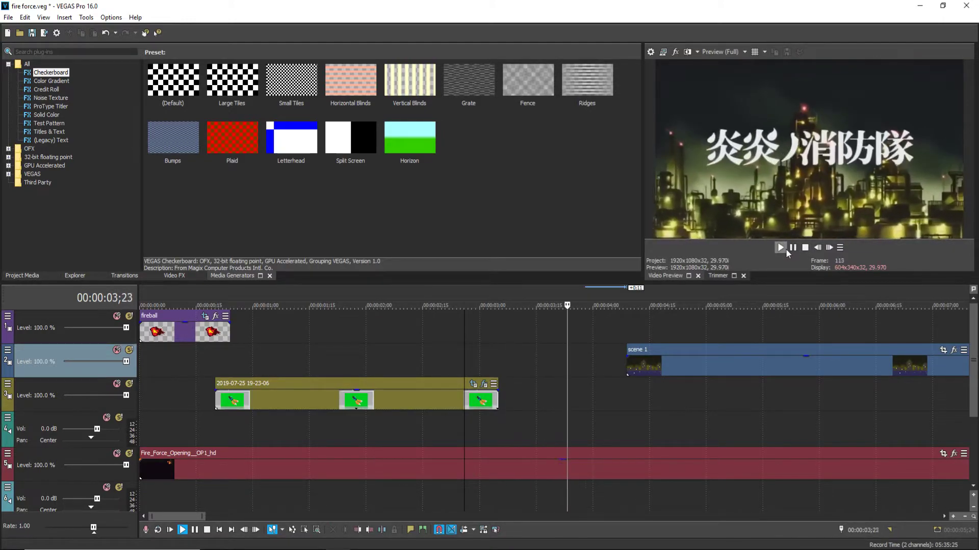
{"action": "left_click", "coordinate": [780, 248]}
{"action": "left_click", "coordinate": [793, 247]}
{"action": "left_click_drag", "start_coordinate": [714, 351], "coordinate": [586, 392]}
{"action": "right_click", "coordinate": [97, 390]}
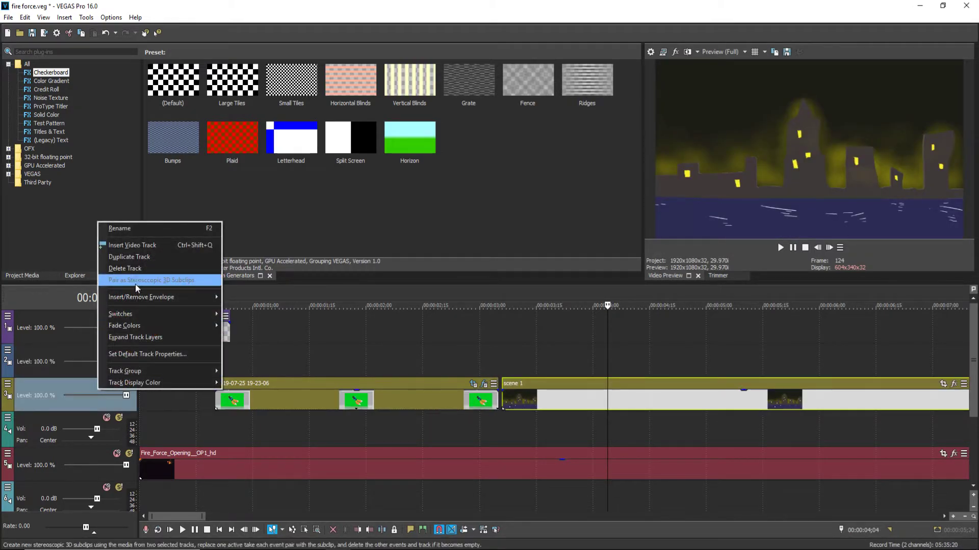
{"action": "left_click", "coordinate": [137, 246]}
{"action": "left_click_drag", "start_coordinate": [77, 430], "coordinate": [79, 430]}
{"action": "left_click_drag", "start_coordinate": [510, 400], "coordinate": [461, 427]}
Play the character over the skyline and shift scene 1 earlier to start at about 2;00.
{"action": "left_click", "coordinate": [442, 357]}
{"action": "left_click", "coordinate": [780, 247]}
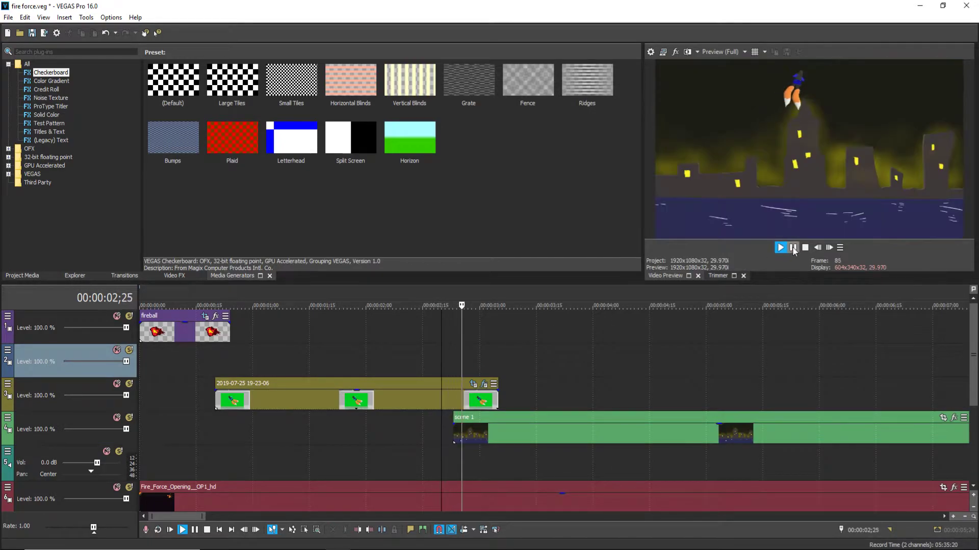
{"action": "key", "text": "space"}
{"action": "left_click", "coordinate": [415, 400]}
{"action": "left_click_drag", "start_coordinate": [559, 435], "coordinate": [470, 443]}
{"action": "left_click", "coordinate": [362, 356]}
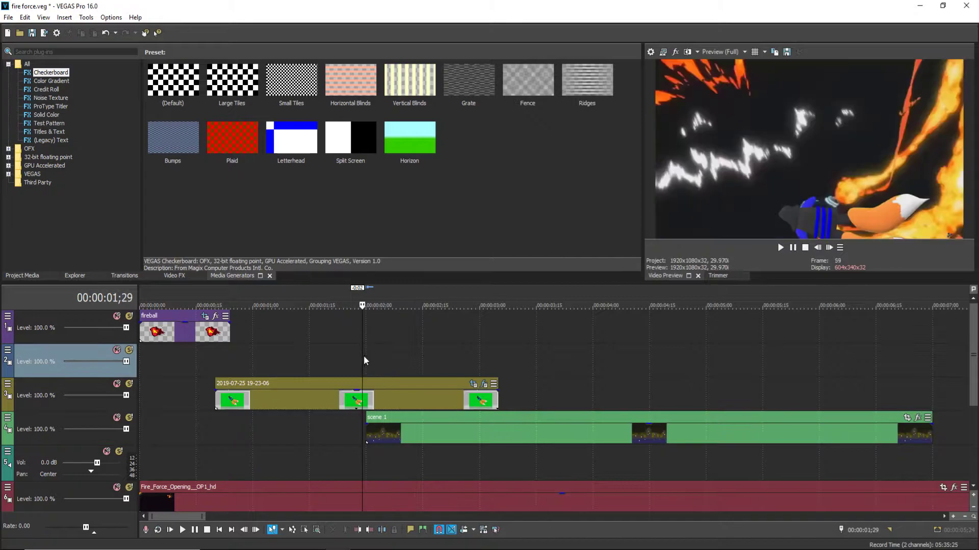
Step through the frames around the two-second mark and move scene 1 to start at about 3;07.
{"action": "left_click", "coordinate": [820, 248]}
{"action": "left_click", "coordinate": [820, 247]}
{"action": "left_click", "coordinate": [821, 247]}
{"action": "left_click", "coordinate": [826, 247]}
{"action": "left_click", "coordinate": [826, 247]}
{"action": "key", "text": "space"}
{"action": "left_click", "coordinate": [546, 432]}
{"action": "left_click_drag", "start_coordinate": [619, 433], "coordinate": [675, 428]}
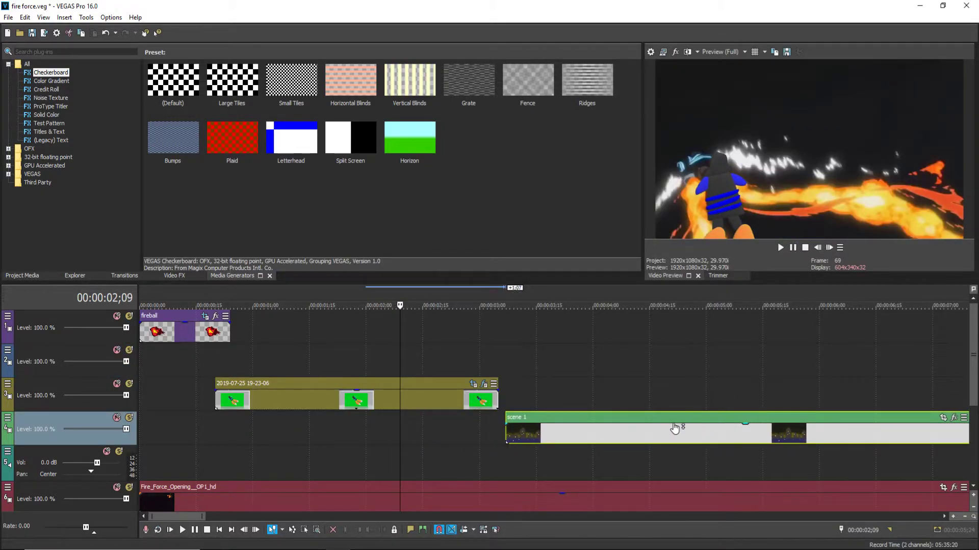
Review the original footage between about 2;09 and 3;03 to find where the city shot begins.
{"action": "left_click", "coordinate": [446, 366]}
{"action": "left_click", "coordinate": [407, 360]}
{"action": "left_click", "coordinate": [463, 336]}
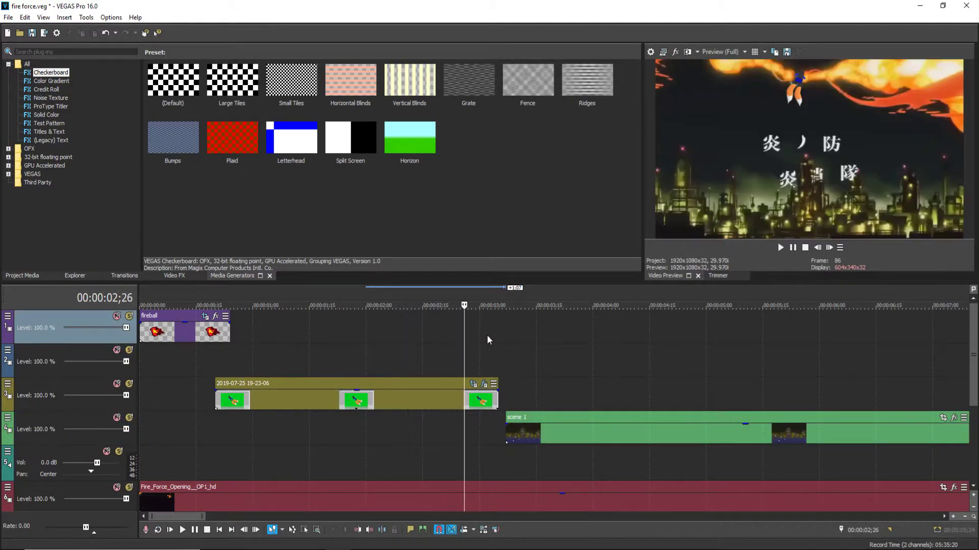
{"action": "left_click", "coordinate": [430, 352]}
{"action": "left_click", "coordinate": [781, 247]}
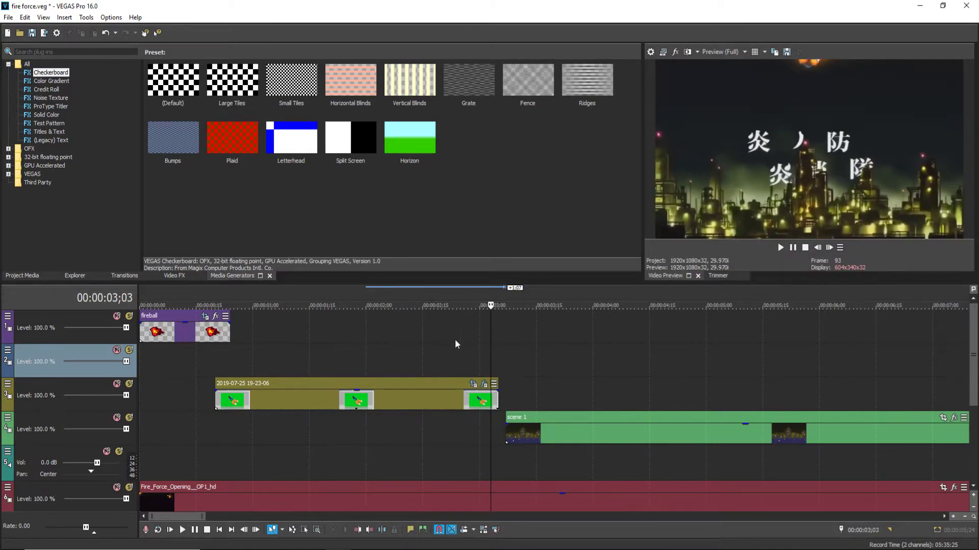
{"action": "left_click", "coordinate": [438, 344]}
{"action": "left_click", "coordinate": [547, 336]}
Check the original city shot frame by frame and move scene 1 to start at 2;18.
{"action": "left_click", "coordinate": [418, 362]}
{"action": "left_click", "coordinate": [780, 248]}
{"action": "left_click", "coordinate": [792, 249]}
{"action": "left_click", "coordinate": [817, 248]}
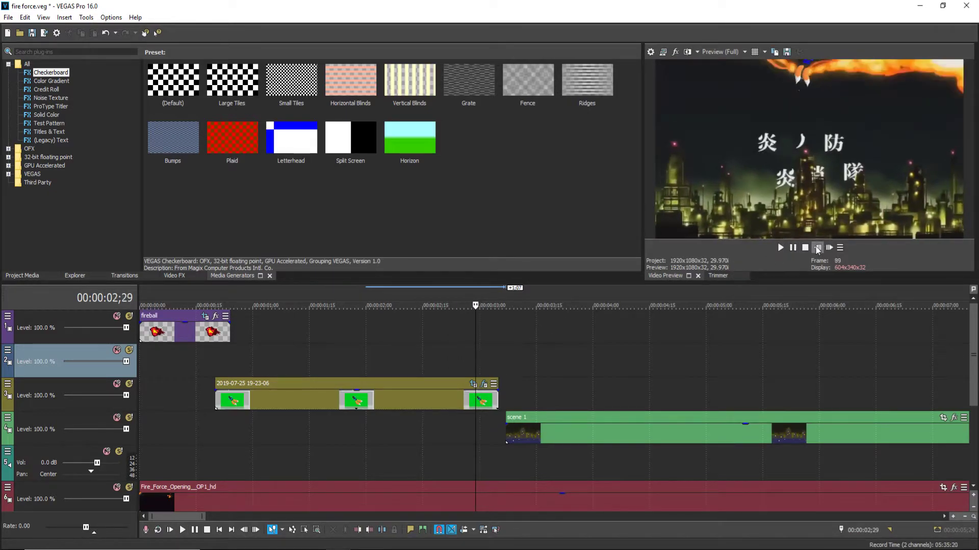
{"action": "left_click", "coordinate": [829, 247]}
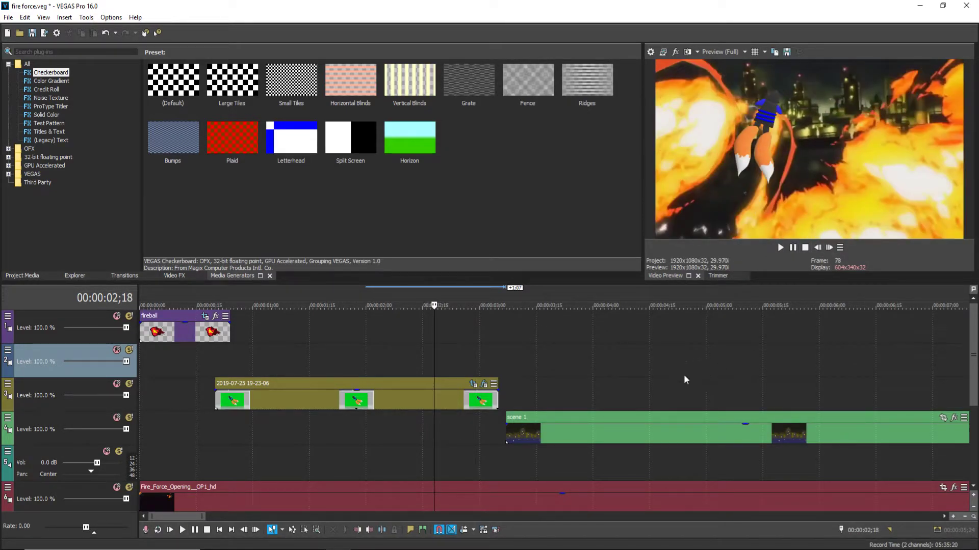
{"action": "left_click_drag", "start_coordinate": [627, 432], "coordinate": [548, 434]}
Lower scene 1's opacity, try rotating its Pan/Crop frame to match the original shot, and undo the rotation.
{"action": "left_click", "coordinate": [943, 418]}
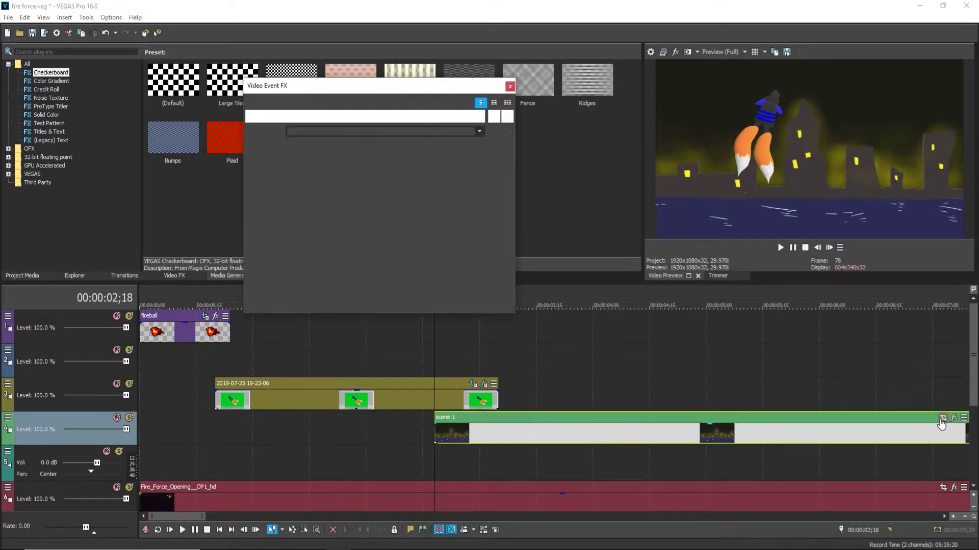
{"action": "mouse_move", "coordinate": [508, 430]}
{"action": "left_mouse_down"}
{"action": "mouse_move", "coordinate": [508, 441]}
{"action": "mouse_move", "coordinate": [525, 436]}
{"action": "left_mouse_up"}
{"action": "scroll", "coordinate": [406, 250], "scroll_direction": "down", "scroll_amount": 1}
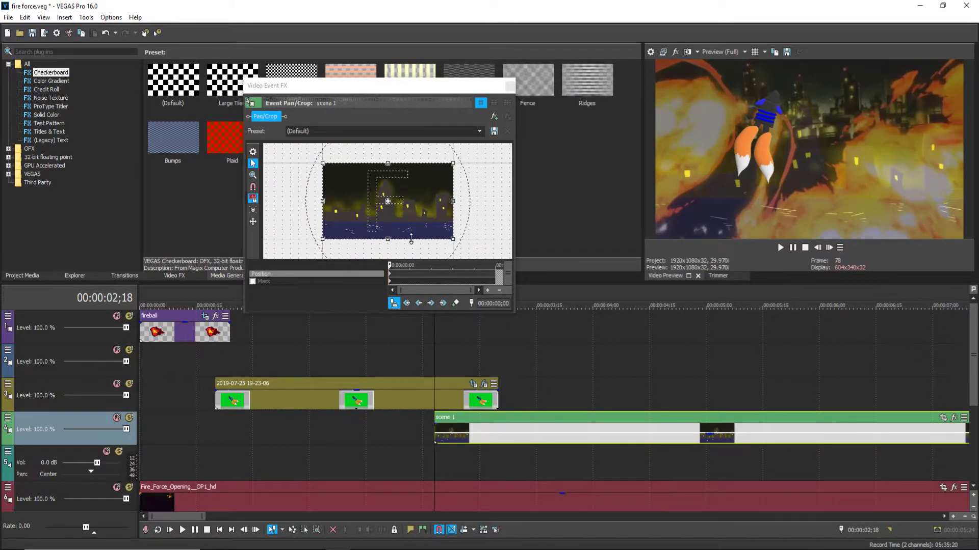
{"action": "left_click_drag", "start_coordinate": [371, 153], "coordinate": [392, 153]}
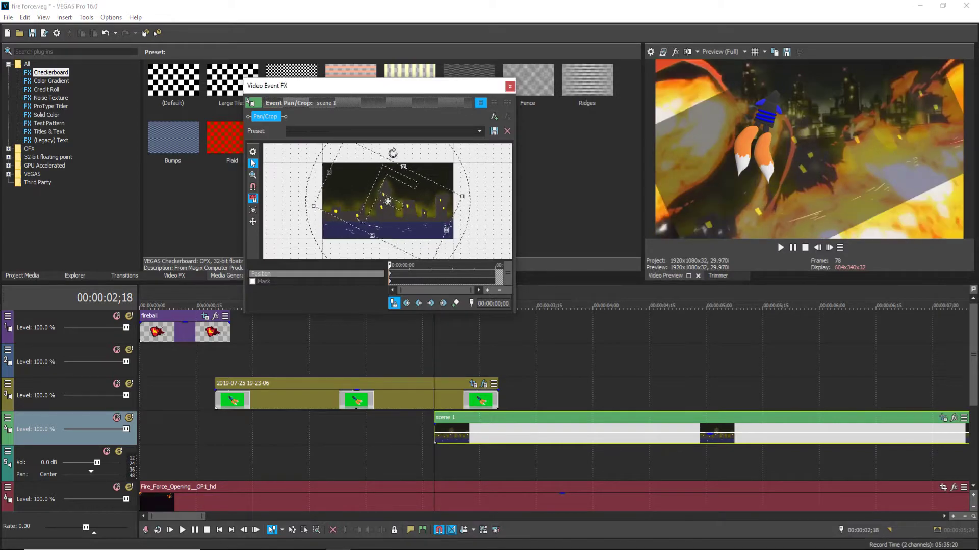
{"action": "scroll", "coordinate": [377, 183], "scroll_direction": "down", "scroll_amount": 5}
{"action": "key", "text": "ctrl+z"}
Try a smaller, tilted Pan/Crop frame on scene 1, restore the default framing, and go to 2;22.
{"action": "scroll", "coordinate": [377, 184], "scroll_direction": "up", "scroll_amount": 5}
{"action": "mouse_move", "coordinate": [392, 174]}
{"action": "left_mouse_down"}
{"action": "mouse_move", "coordinate": [395, 192]}
{"action": "mouse_move", "coordinate": [384, 188]}
{"action": "left_mouse_up"}
{"action": "right_click", "coordinate": [386, 191]}
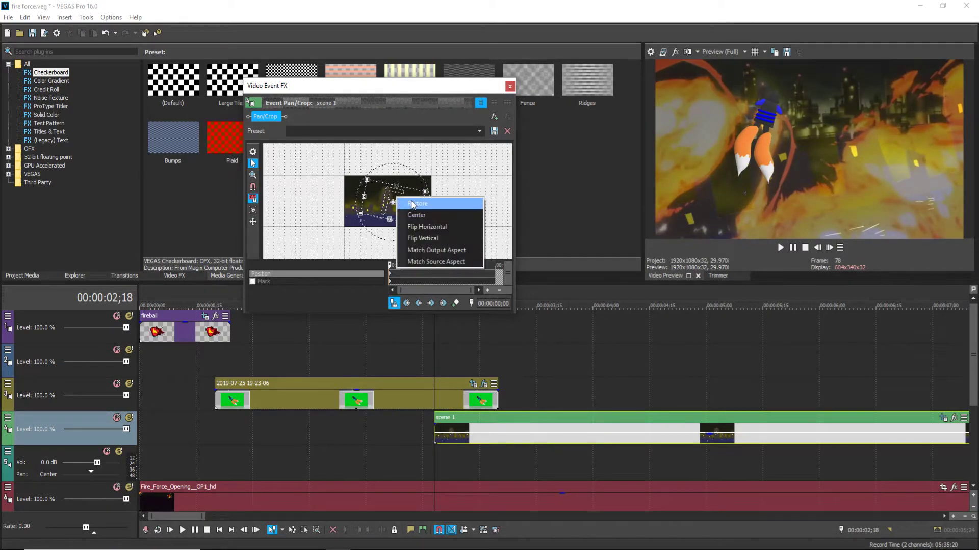
{"action": "left_click", "coordinate": [404, 202]}
{"action": "left_click", "coordinate": [448, 359]}
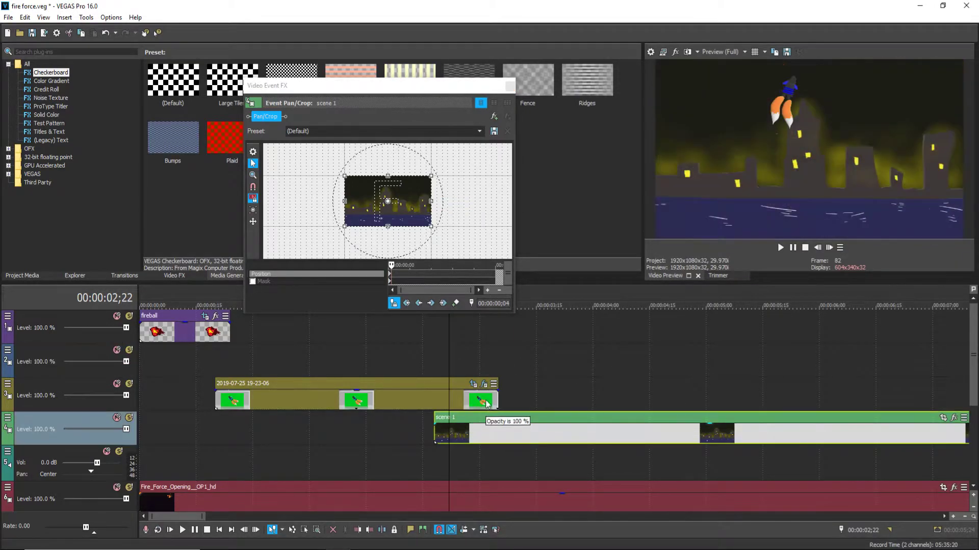
Try extending scene 1's start back to about 1;27 and play the fox character's transition into the city shot.
{"action": "left_click", "coordinate": [347, 358]}
{"action": "left_click", "coordinate": [780, 247]}
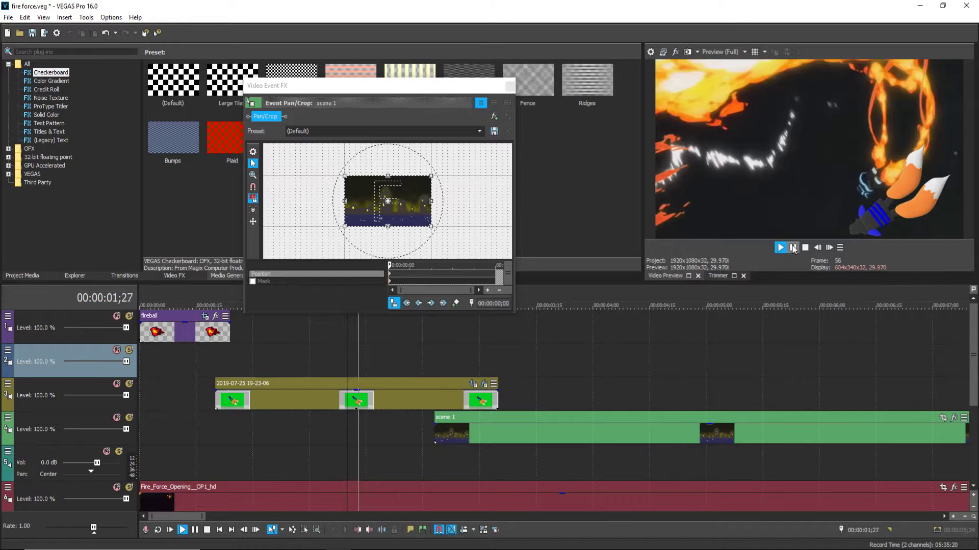
{"action": "left_click", "coordinate": [793, 247]}
{"action": "left_click_drag", "start_coordinate": [433, 432], "coordinate": [356, 433]}
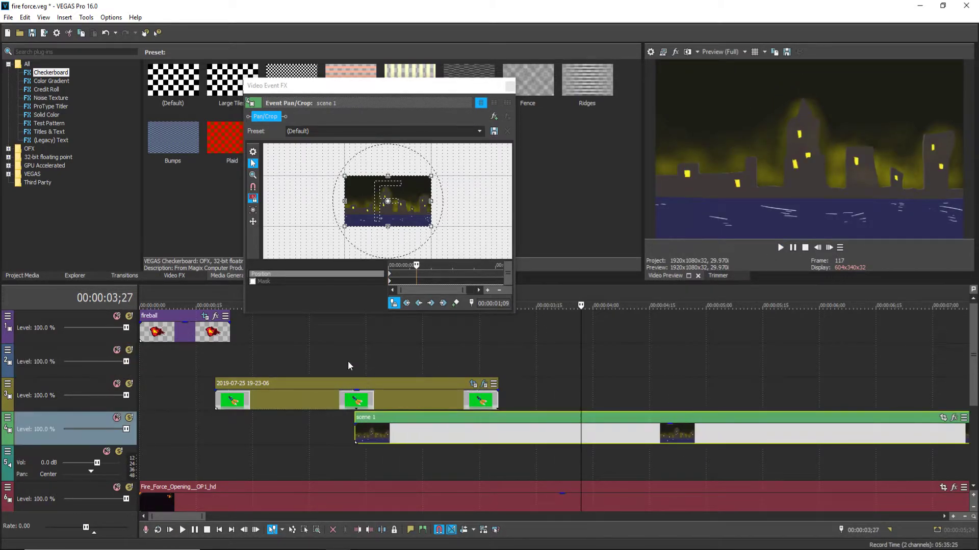
{"action": "left_click", "coordinate": [343, 363]}
{"action": "left_click", "coordinate": [780, 248]}
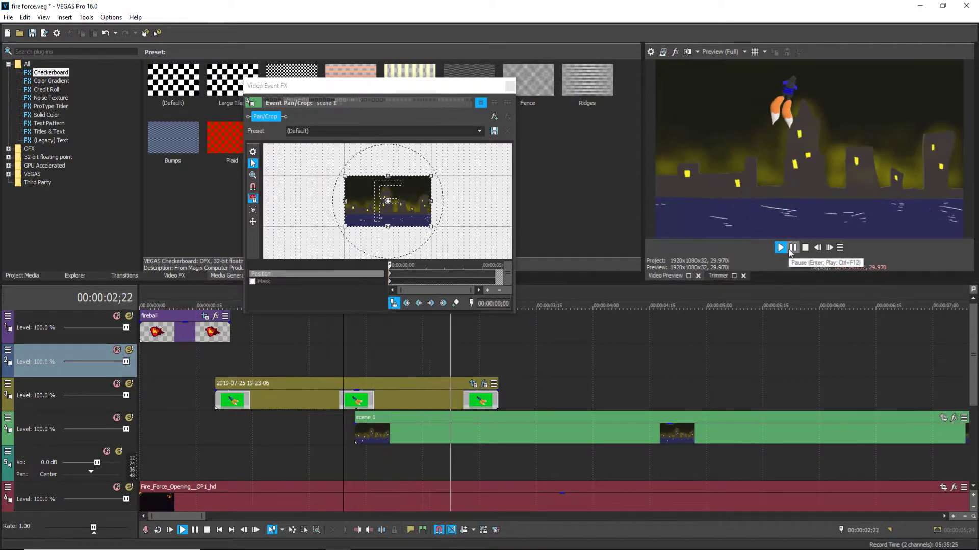
{"action": "left_click", "coordinate": [793, 247]}
Trim scene 1's start to 2;11, play it back, and close the Pan/Crop window.
{"action": "left_click_drag", "start_coordinate": [357, 437], "coordinate": [408, 437]}
{"action": "left_click", "coordinate": [409, 356]}
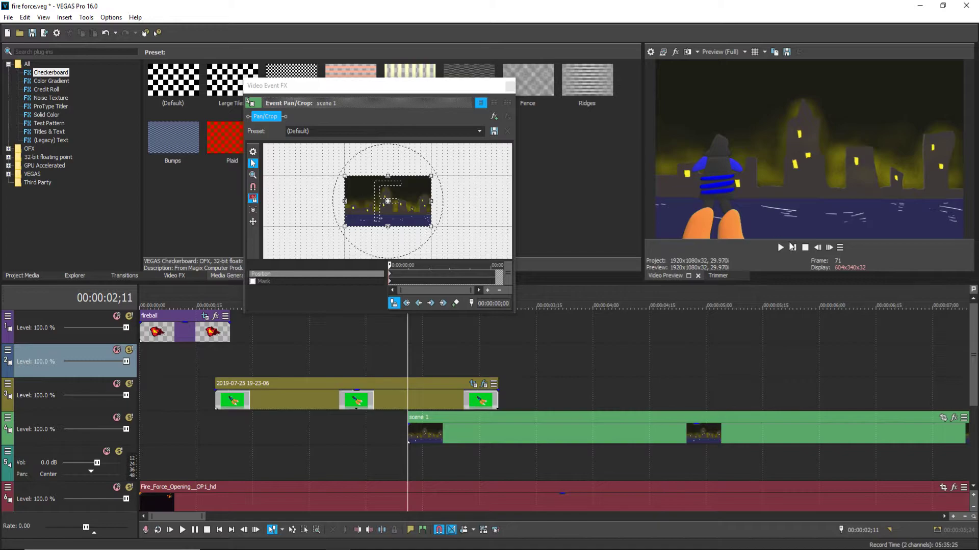
{"action": "left_click", "coordinate": [792, 248]}
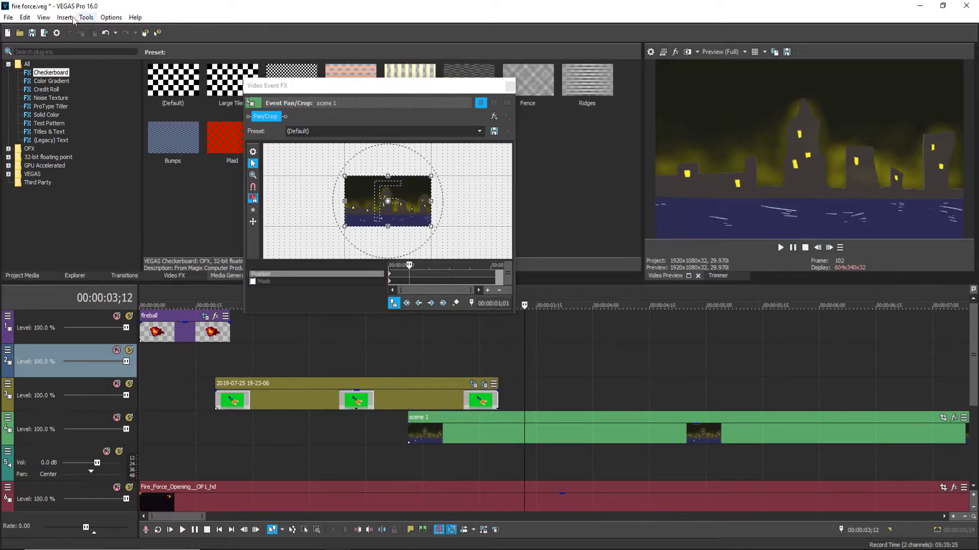
{"action": "left_click", "coordinate": [510, 86]}
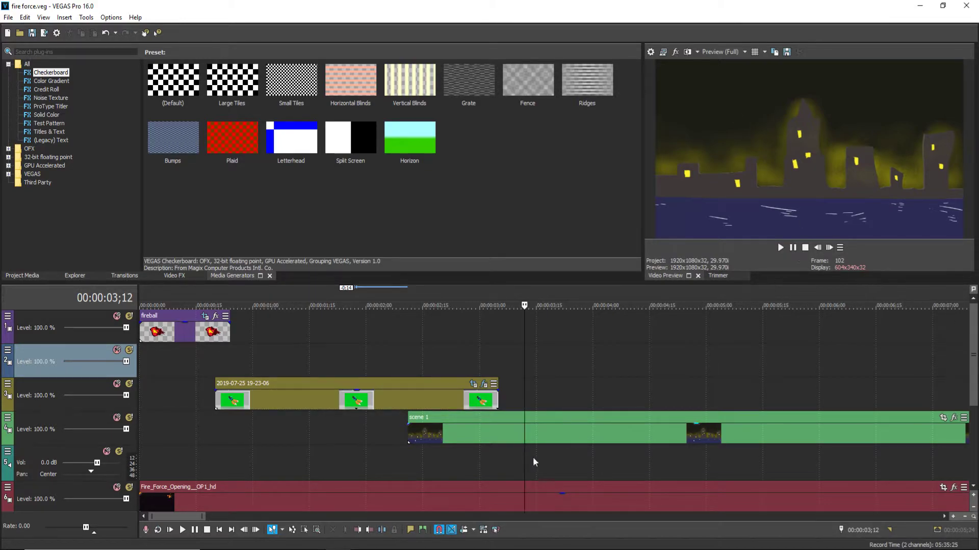
Switch to Paint 3D and examine the night skyline scene and its separate building and water shapes.
{"action": "key", "text": "alt+Tab"}
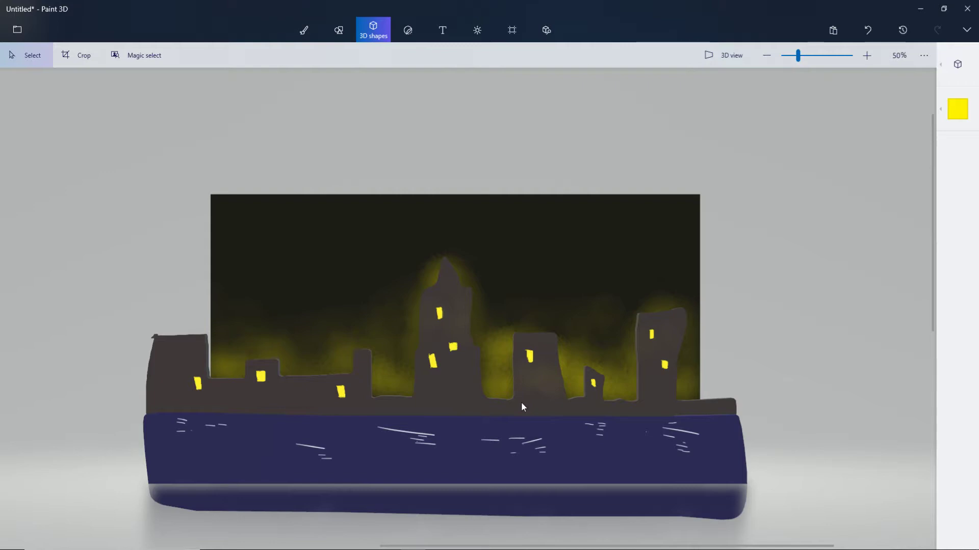
{"action": "scroll", "coordinate": [521, 403], "scroll_direction": "down", "scroll_amount": 2}
{"action": "scroll", "coordinate": [517, 404], "scroll_direction": "up", "scroll_amount": 3}
{"action": "scroll", "coordinate": [519, 404], "scroll_direction": "down", "scroll_amount": 1}
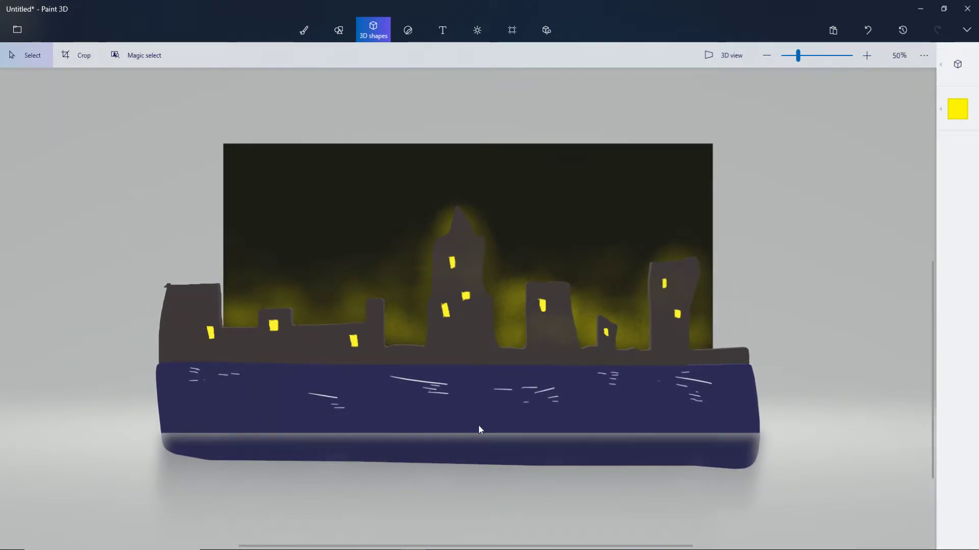
{"action": "scroll", "coordinate": [663, 146], "scroll_direction": "down", "scroll_amount": 2}
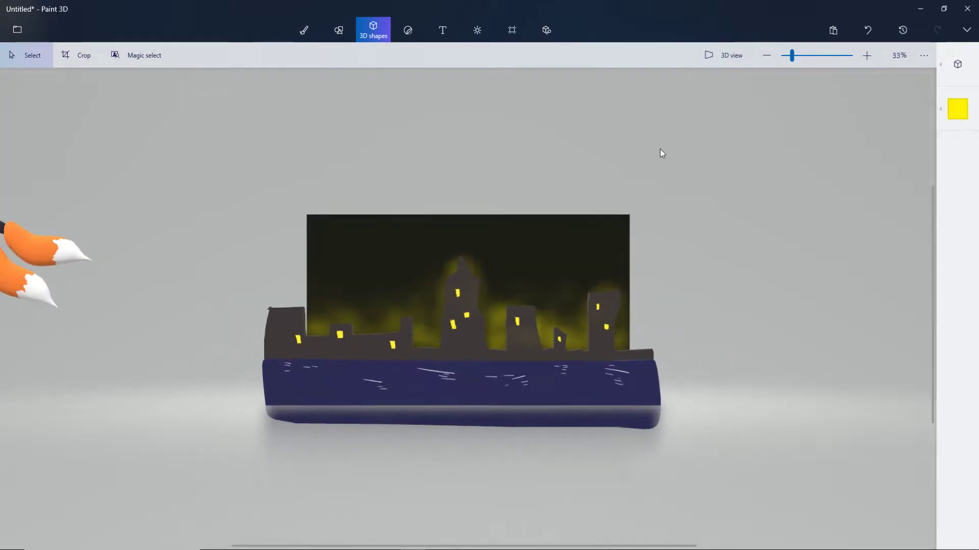
{"action": "scroll", "coordinate": [500, 233], "scroll_direction": "up", "scroll_amount": 2}
{"action": "scroll", "coordinate": [319, 186], "scroll_direction": "down", "scroll_amount": 1}
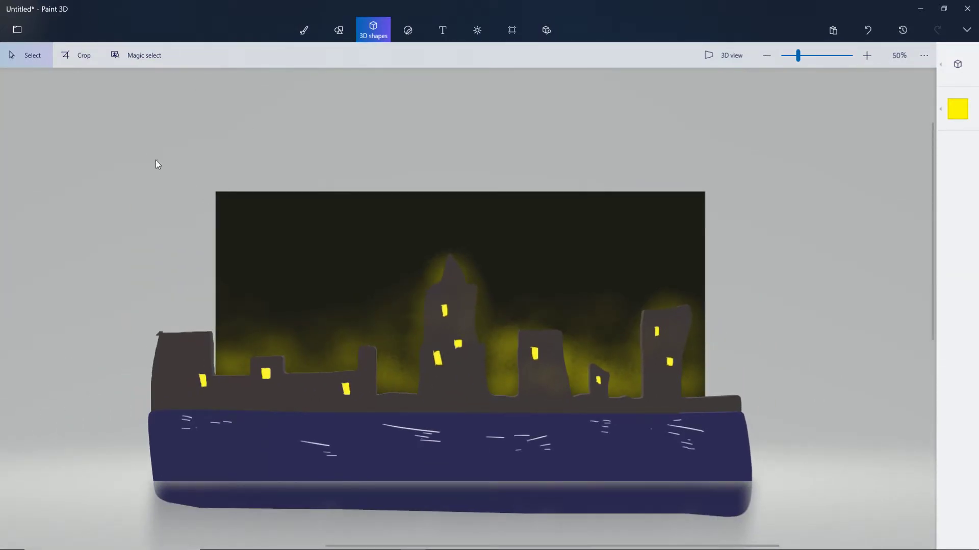
{"action": "scroll", "coordinate": [481, 252], "scroll_direction": "down", "scroll_amount": 1}
{"action": "scroll", "coordinate": [451, 328], "scroll_direction": "up", "scroll_amount": 1}
{"action": "left_click", "coordinate": [614, 374]}
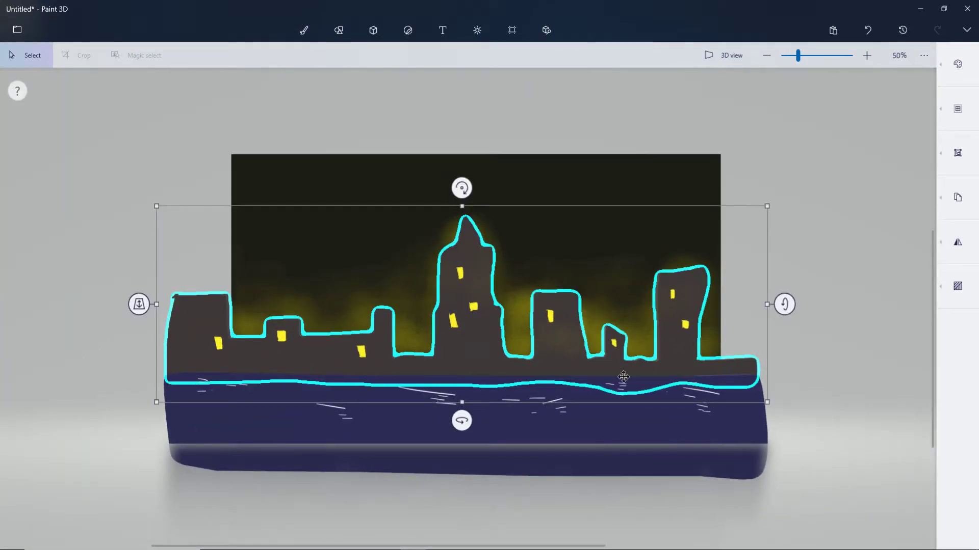
{"action": "left_click", "coordinate": [653, 395]}
{"action": "left_click", "coordinate": [477, 312]}
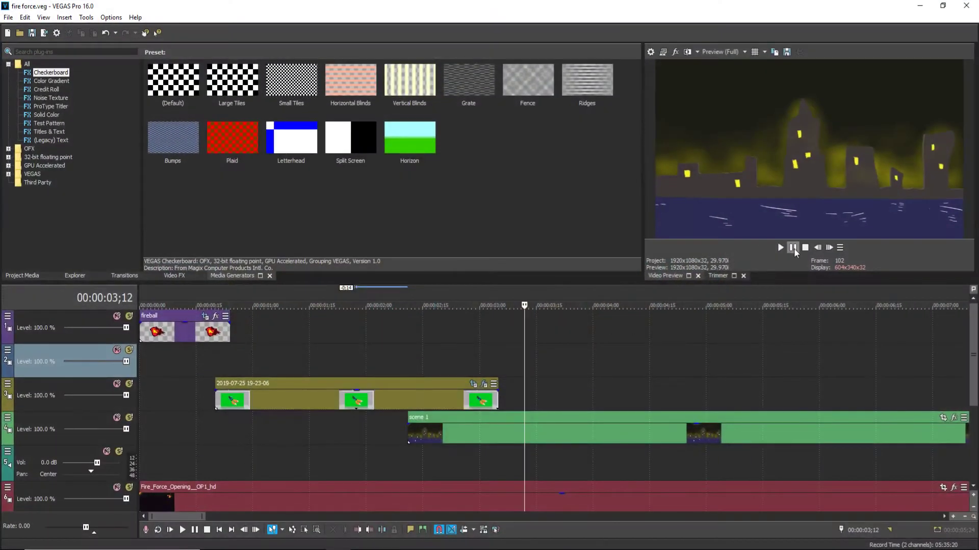
In VEGAS Pro, split scene 1 at 3;13 and delete the part after the split.
{"action": "left_click", "coordinate": [793, 248]}
{"action": "left_click", "coordinate": [532, 433]}
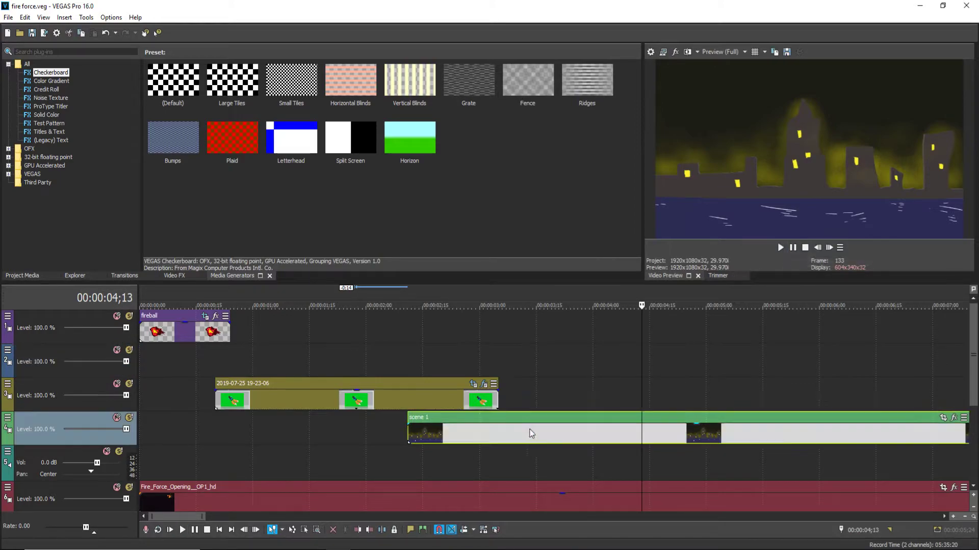
{"action": "left_click", "coordinate": [530, 434]}
{"action": "key", "text": "s"}
{"action": "key", "text": "Delete"}
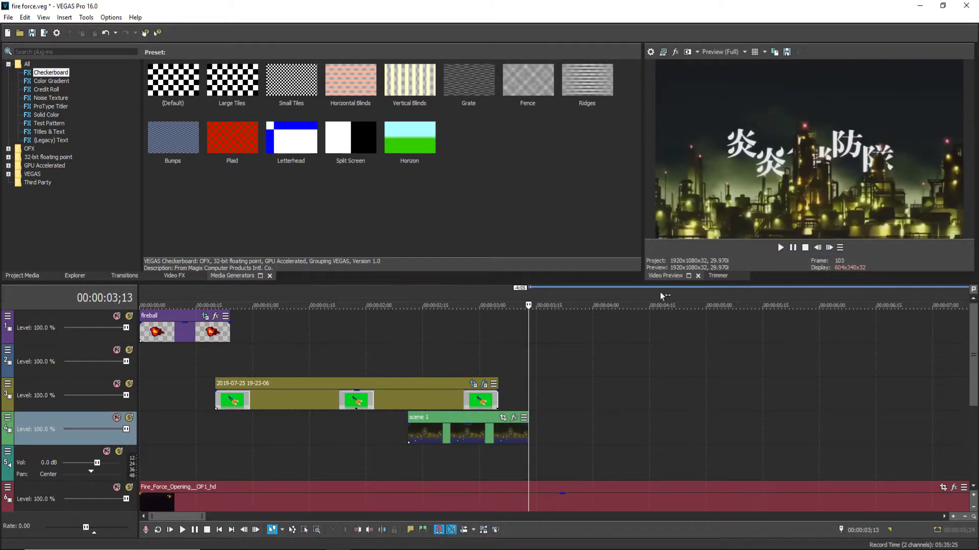
Play the original footage from about 3;15 to study the white Japanese title lettering over the city.
{"action": "left_click", "coordinate": [780, 248]}
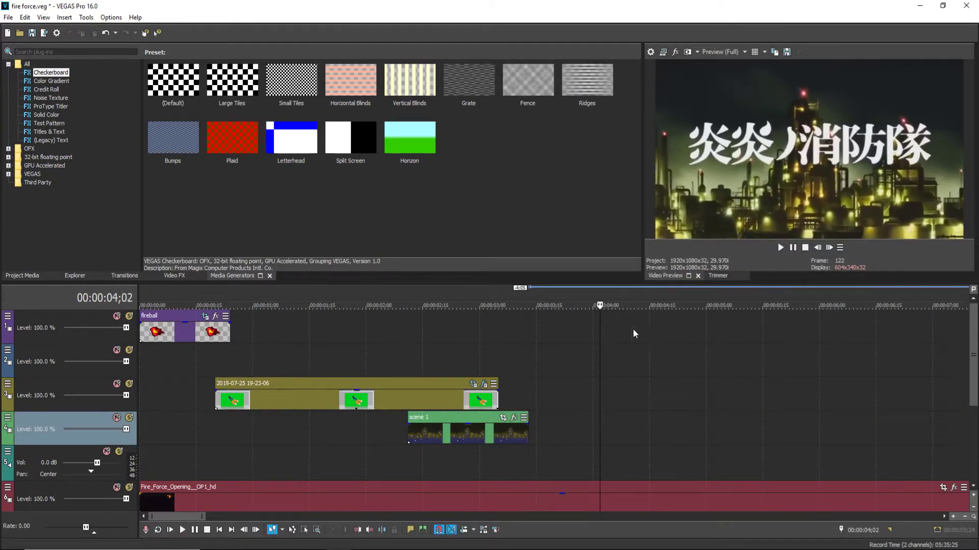
{"action": "left_click", "coordinate": [556, 362]}
{"action": "left_click", "coordinate": [780, 248]}
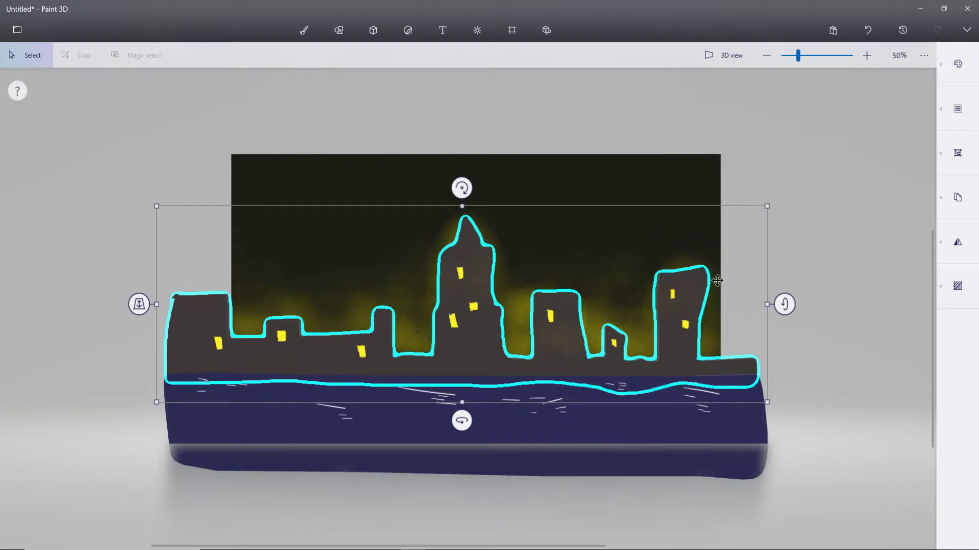
{"action": "left_click", "coordinate": [791, 229]}
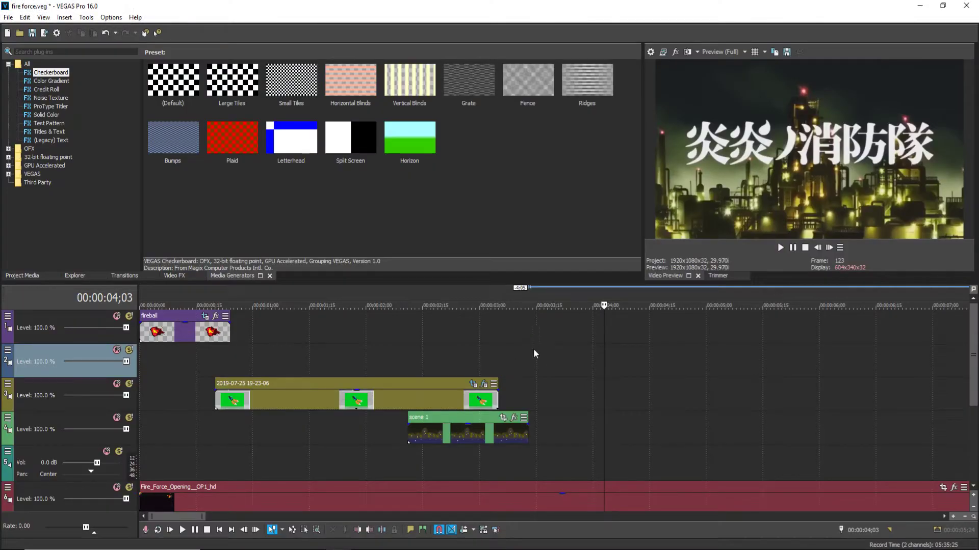
{"action": "left_click", "coordinate": [535, 349]}
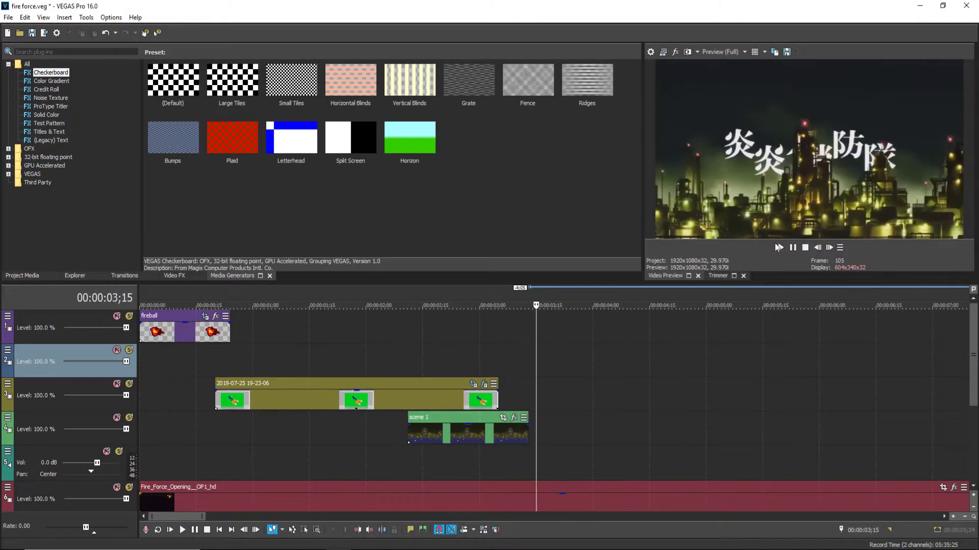
{"action": "left_click", "coordinate": [781, 247]}
{"action": "left_click", "coordinate": [793, 248]}
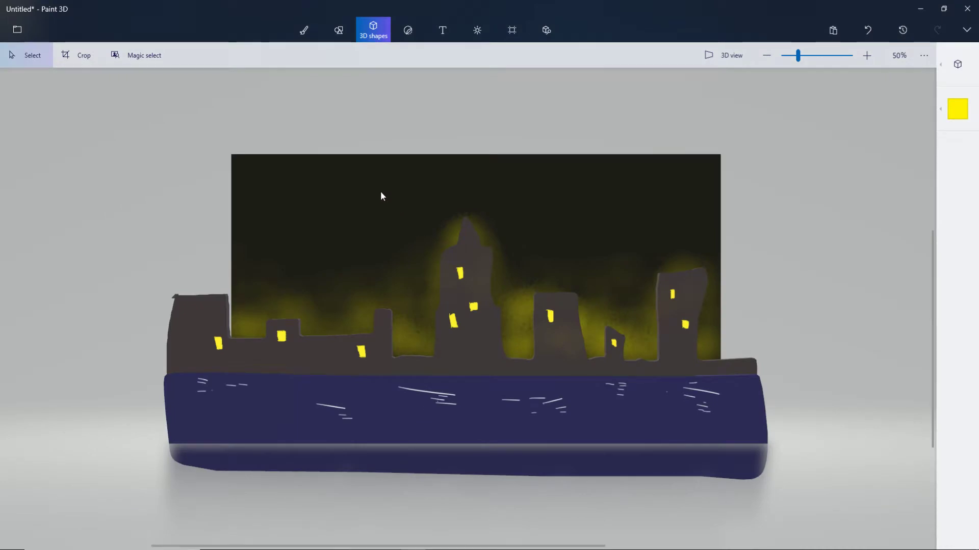
In Paint 3D, delete the buildings and water, and clear the glowing night sky from the canvas.
{"action": "left_click_drag", "start_coordinate": [169, 133], "coordinate": [760, 512]}
{"action": "key", "text": "Delete"}
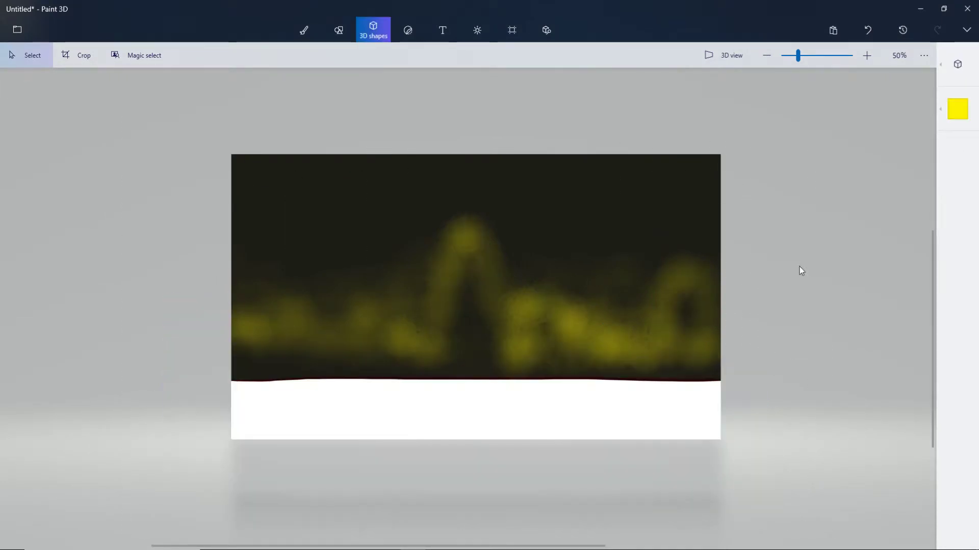
{"action": "left_click_drag", "start_coordinate": [219, 146], "coordinate": [765, 428]}
{"action": "key", "text": "Delete"}
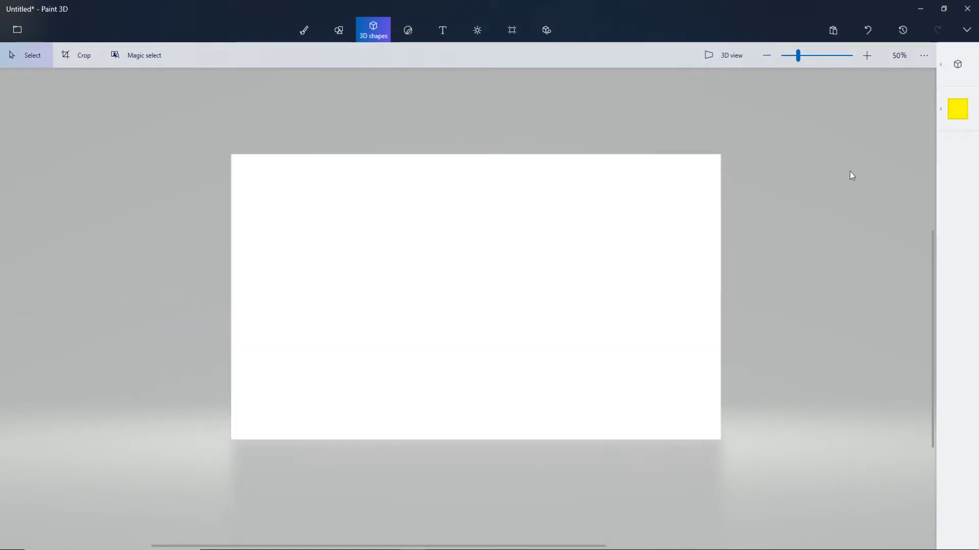
{"action": "left_click", "coordinate": [952, 77]}
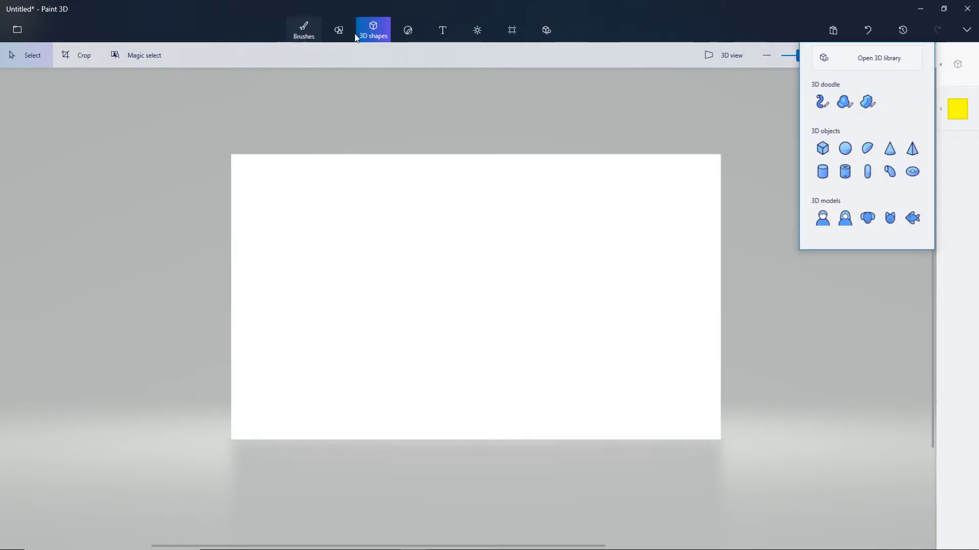
{"action": "left_click", "coordinate": [304, 30]}
{"action": "left_click", "coordinate": [957, 63]}
{"action": "left_click", "coordinate": [892, 87]}
{"action": "left_click", "coordinate": [957, 153]}
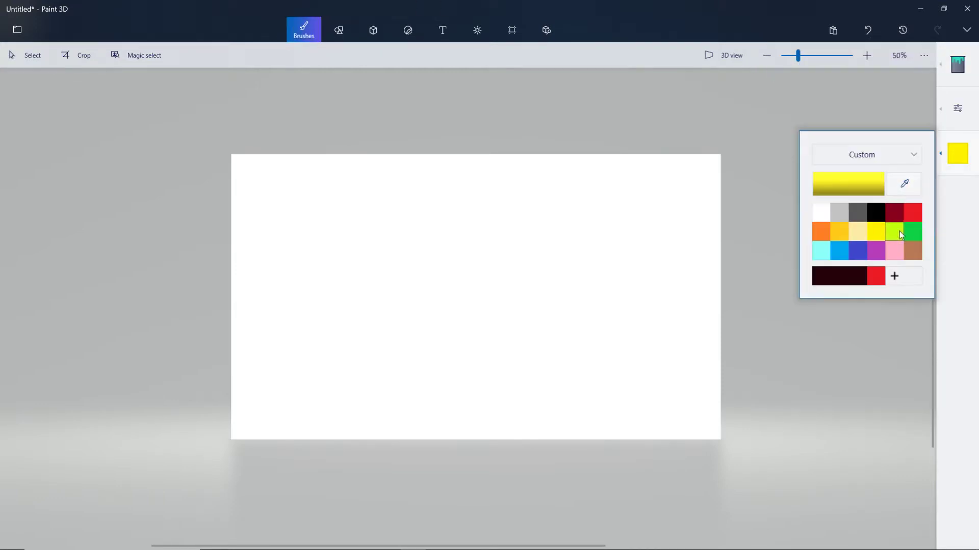
Make the blank 1920 x 1080 px canvas transparent.
{"action": "left_click", "coordinate": [545, 32]}
{"action": "left_click", "coordinate": [512, 29]}
{"action": "left_click", "coordinate": [957, 64]}
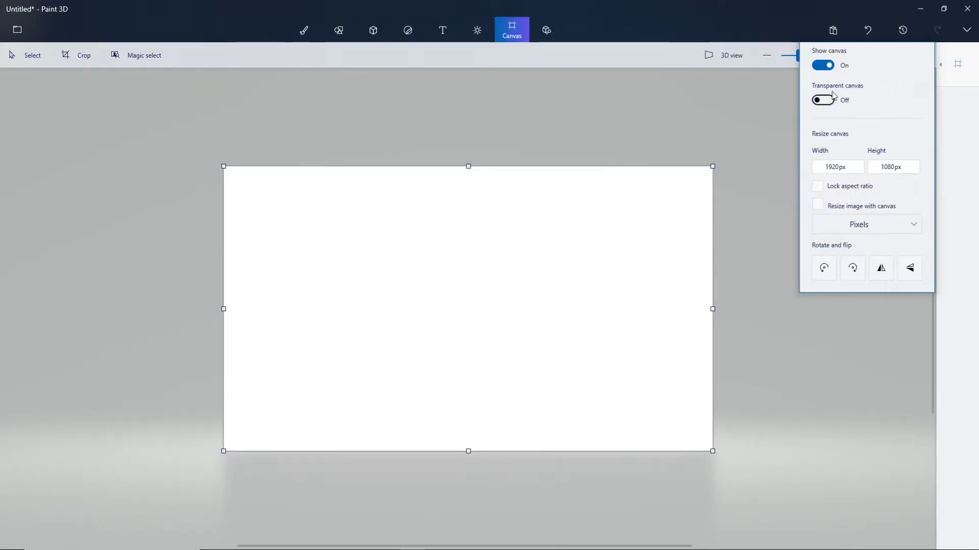
{"action": "left_click", "coordinate": [823, 100]}
Draw a small slanted white stroke with the sharp edge 3D doodle as the first stroke of the title kanji 炎.
{"action": "left_click", "coordinate": [304, 29]}
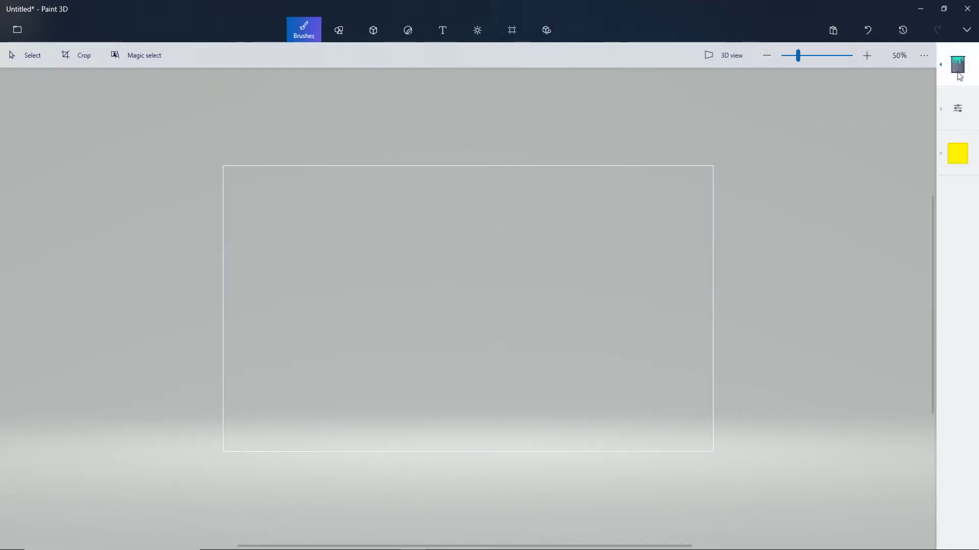
{"action": "left_click", "coordinate": [968, 70]}
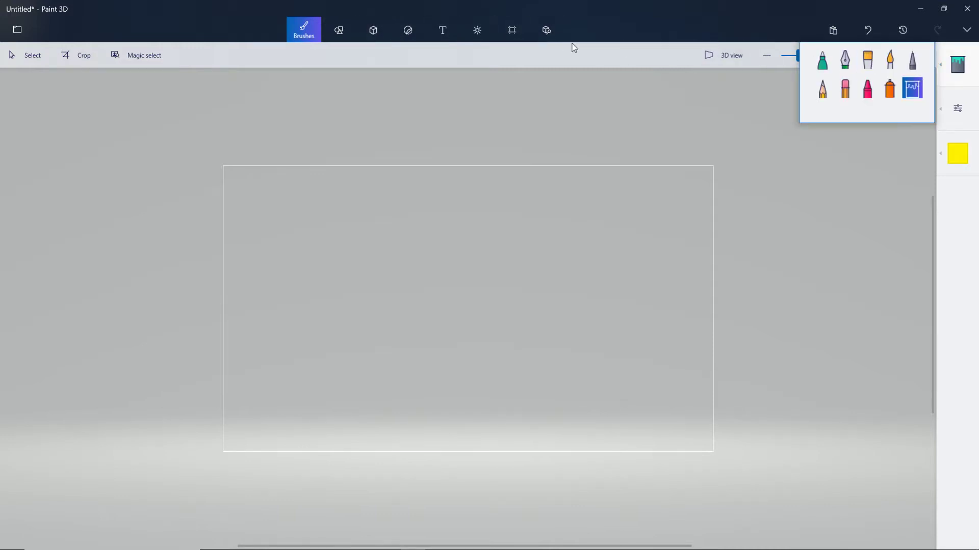
{"action": "key", "text": "ctrl+3"}
{"action": "left_click", "coordinate": [957, 64]}
{"action": "left_click", "coordinate": [867, 100]}
{"action": "left_click", "coordinate": [958, 109]}
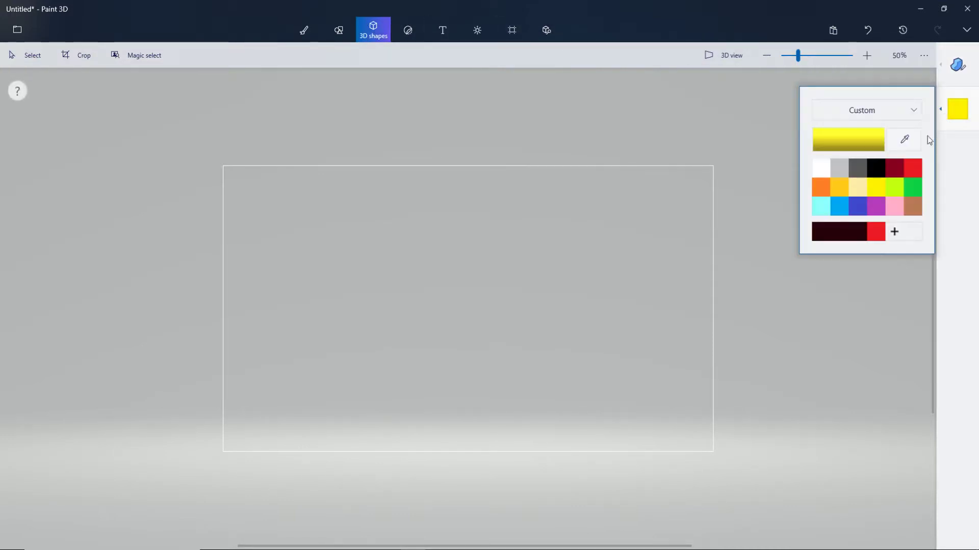
{"action": "left_click", "coordinate": [831, 169]}
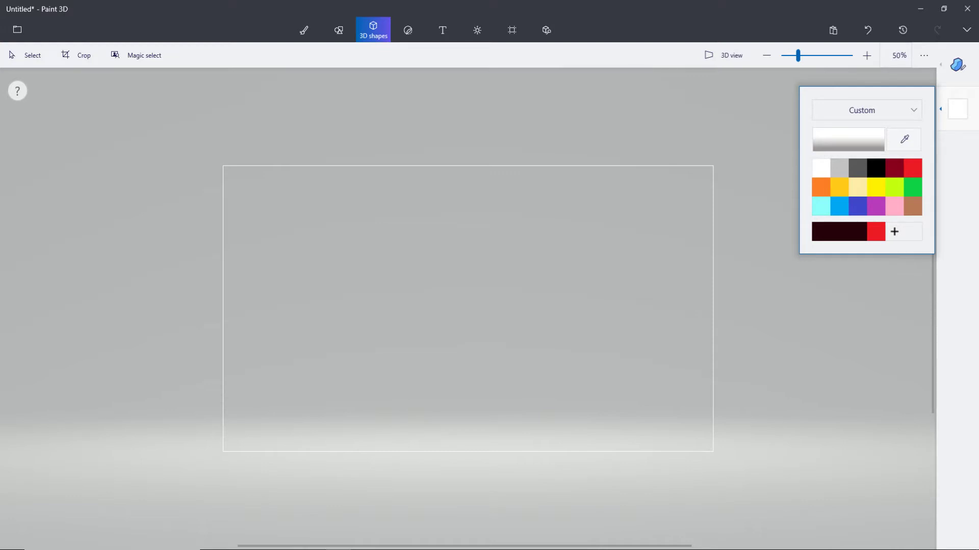
{"action": "left_click_drag", "start_coordinate": [345, 285], "coordinate": [364, 269]}
{"action": "key", "text": "Escape"}
Draw the upper right stroke of 炎 with the sharp edge doodle, redoing it as a narrower slanted shape.
{"action": "mouse_move", "coordinate": [957, 63]}
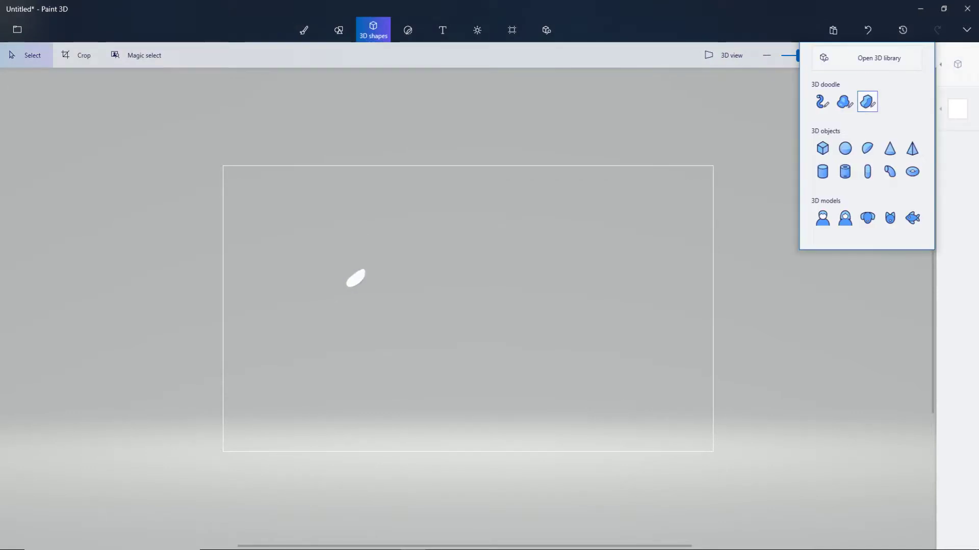
{"action": "left_click", "coordinate": [867, 100]}
{"action": "left_click_drag", "start_coordinate": [396, 270], "coordinate": [395, 272]}
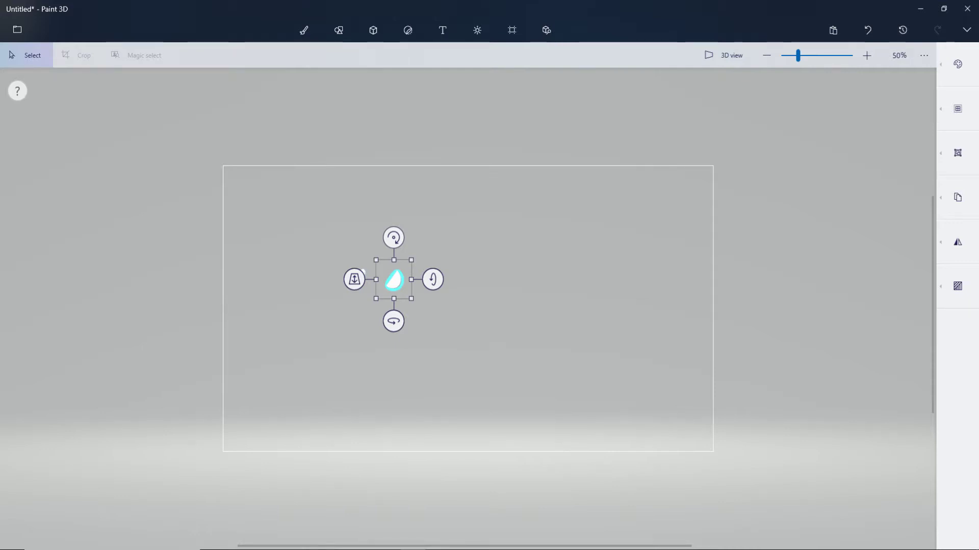
{"action": "key", "text": "Escape"}
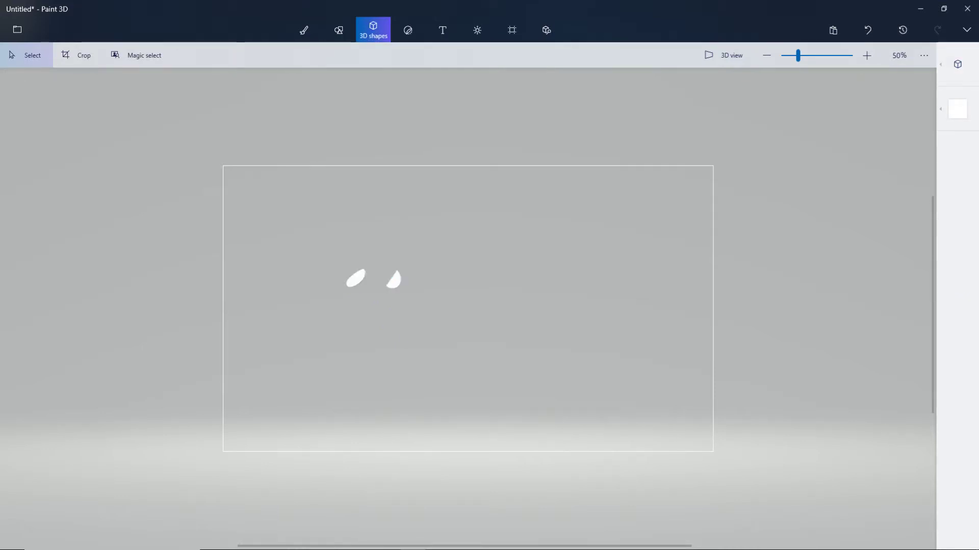
{"action": "mouse_move", "coordinate": [957, 63]}
{"action": "left_click_drag", "start_coordinate": [399, 271], "coordinate": [378, 258]}
Draw the large central strokes of 炎's upper half, and its lower half with a small dot and wide body.
{"action": "mouse_move", "coordinate": [958, 64]}
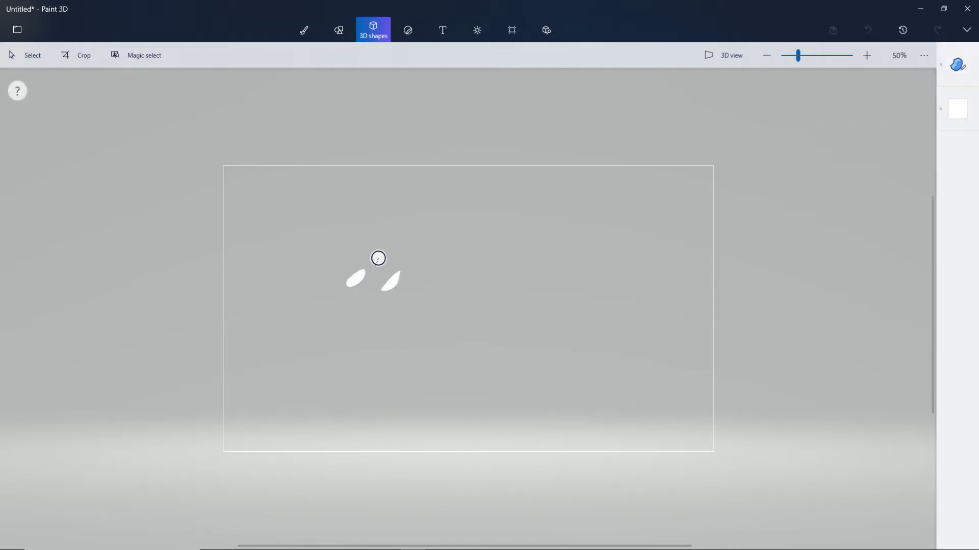
{"action": "mouse_move", "coordinate": [342, 299]}
{"action": "left_mouse_down"}
{"action": "mouse_move", "coordinate": [391, 304]}
{"action": "mouse_move", "coordinate": [378, 259]}
{"action": "left_mouse_up"}
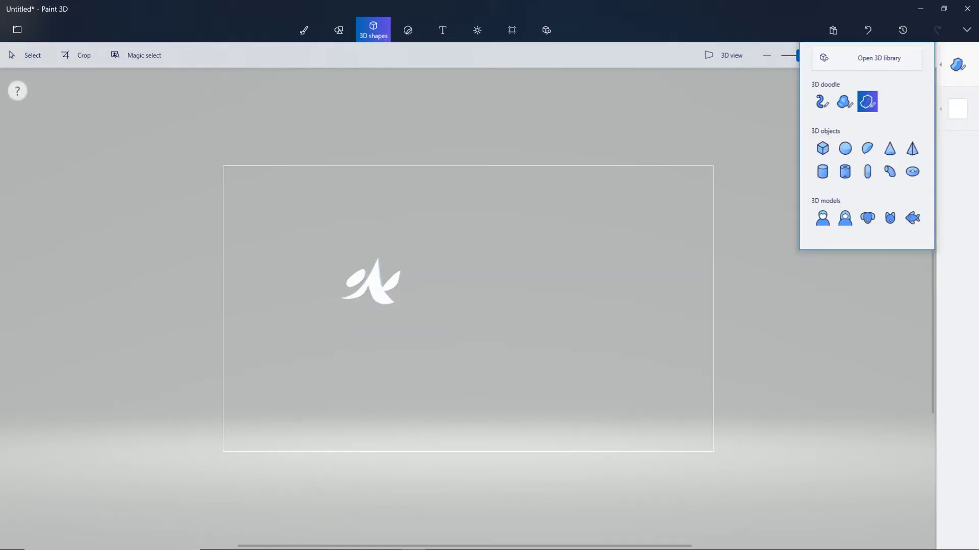
{"action": "left_click_drag", "start_coordinate": [343, 308], "coordinate": [343, 309]}
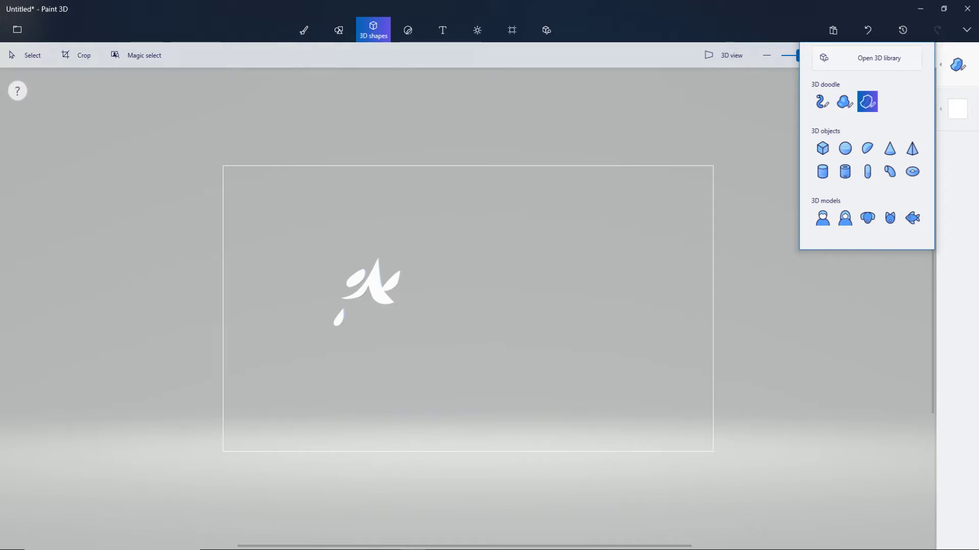
{"action": "left_click_drag", "start_coordinate": [368, 330], "coordinate": [334, 353]}
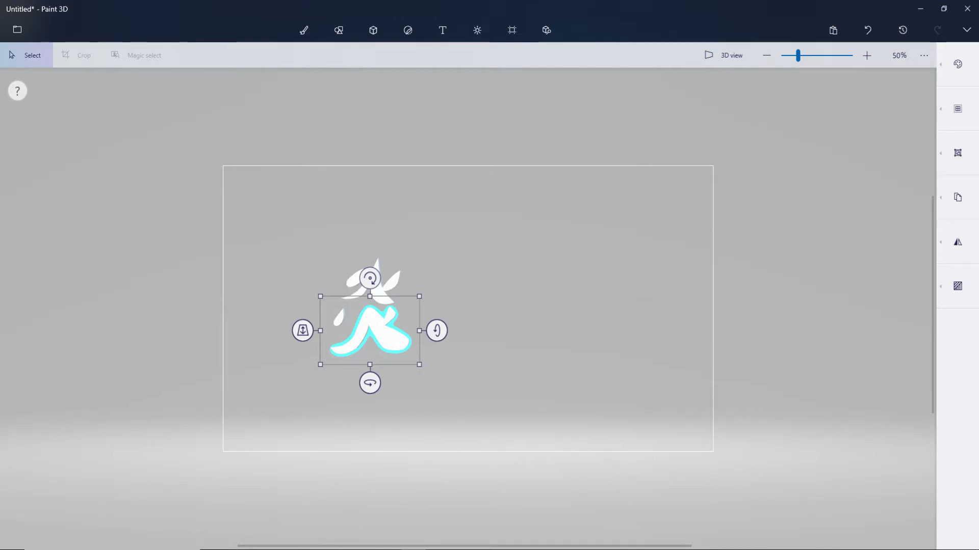
Shrink the wide lower body of 炎 and move it and its small dot up beneath the upper half.
{"action": "left_click", "coordinate": [429, 298]}
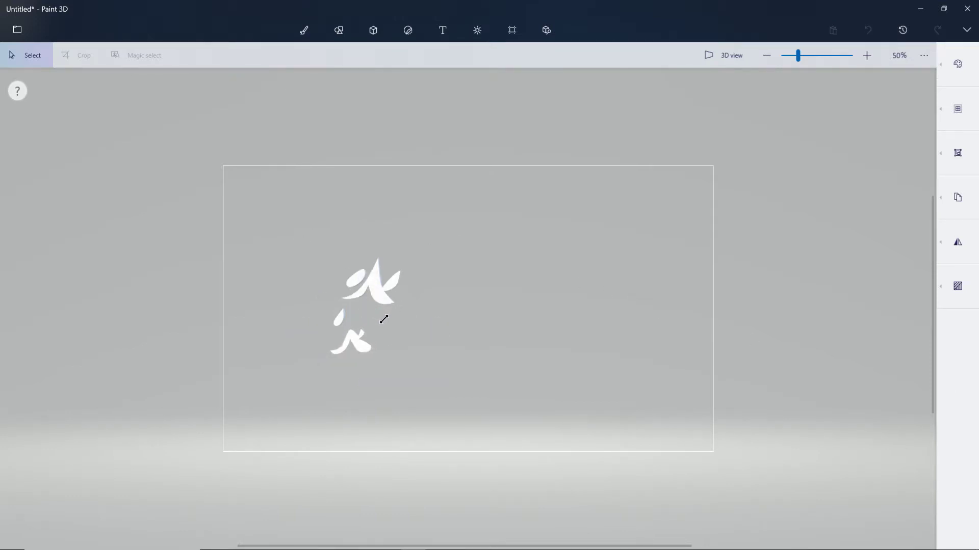
{"action": "left_click", "coordinate": [362, 313]}
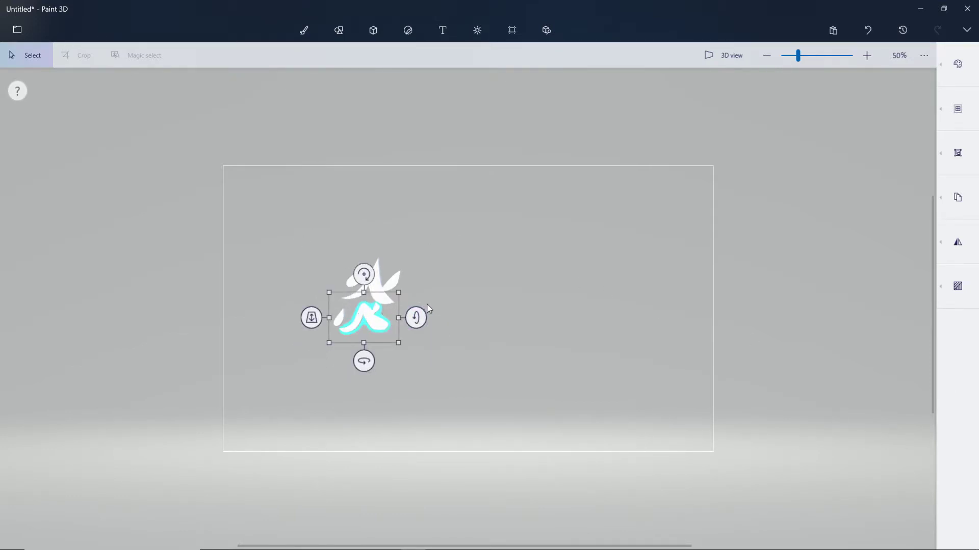
{"action": "left_click", "coordinate": [324, 328]}
{"action": "left_click", "coordinate": [338, 320]}
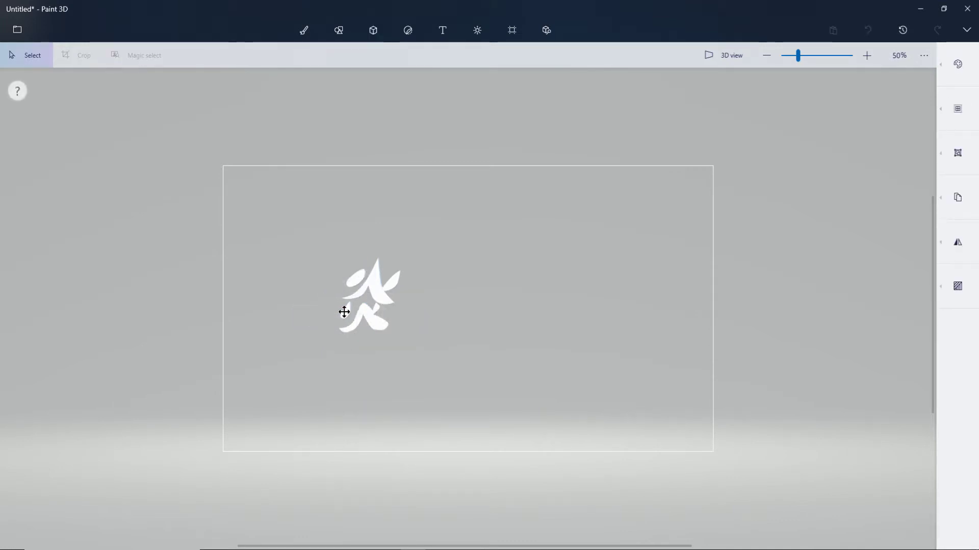
Select the upper-half strokes of 炎 together and rotate them about -9° to sit upright over the lower half.
{"action": "left_click_drag", "start_coordinate": [296, 228], "coordinate": [318, 247]}
{"action": "left_click", "coordinate": [421, 245]}
{"action": "left_click_drag", "start_coordinate": [414, 290], "coordinate": [328, 260]}
{"action": "left_click", "coordinate": [354, 276], "text": "ctrl"}
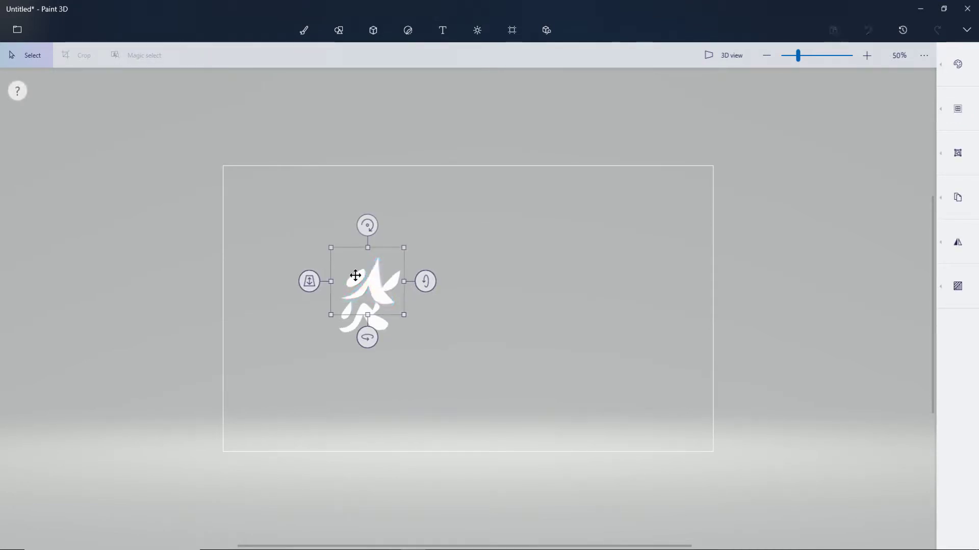
{"action": "left_click_drag", "start_coordinate": [371, 225], "coordinate": [363, 221]}
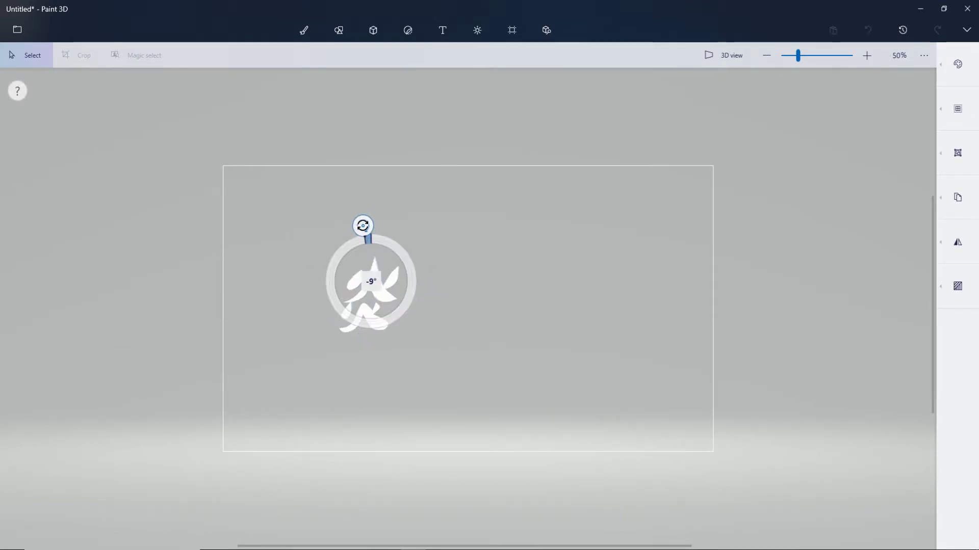
{"action": "key", "text": "Escape"}
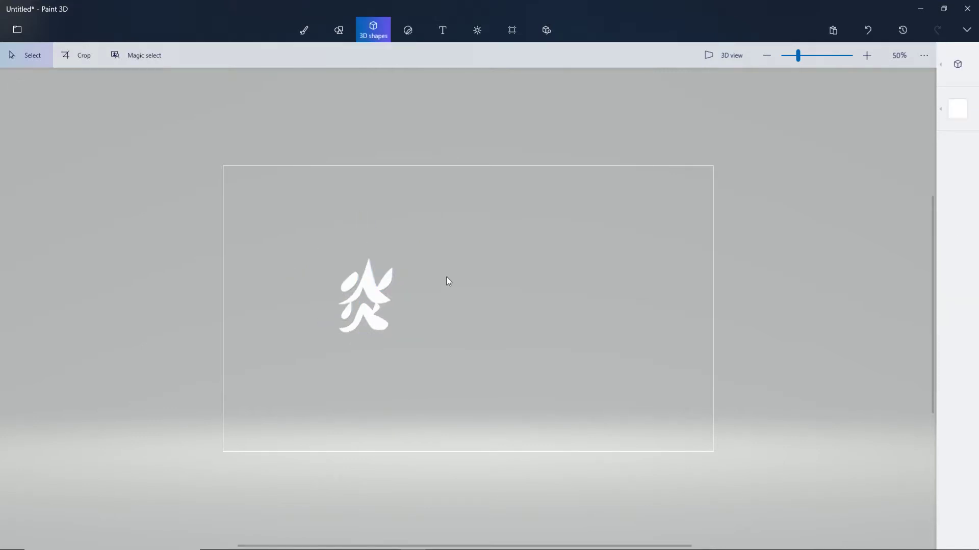
Reduce the height of 炎 slightly, keeping the small lower dot beside the lower body.
{"action": "left_click", "coordinate": [362, 320]}
{"action": "key", "text": "ctrl+a"}
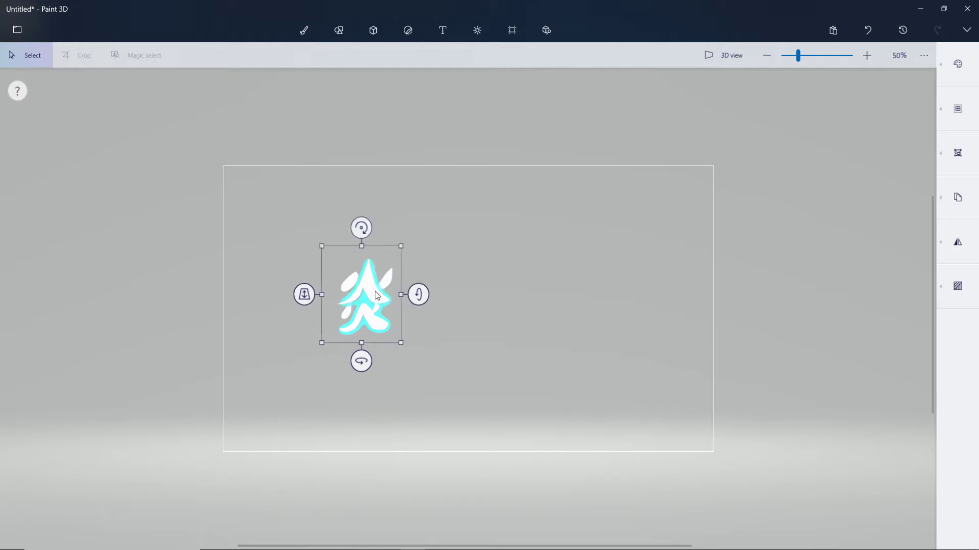
{"action": "left_click_drag", "start_coordinate": [362, 343], "coordinate": [361, 339]}
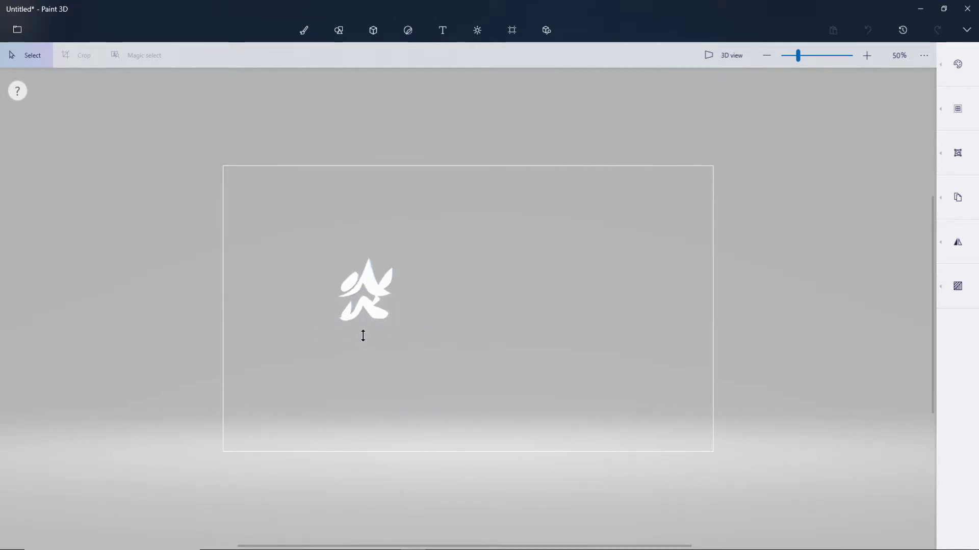
{"action": "left_click", "coordinate": [347, 306]}
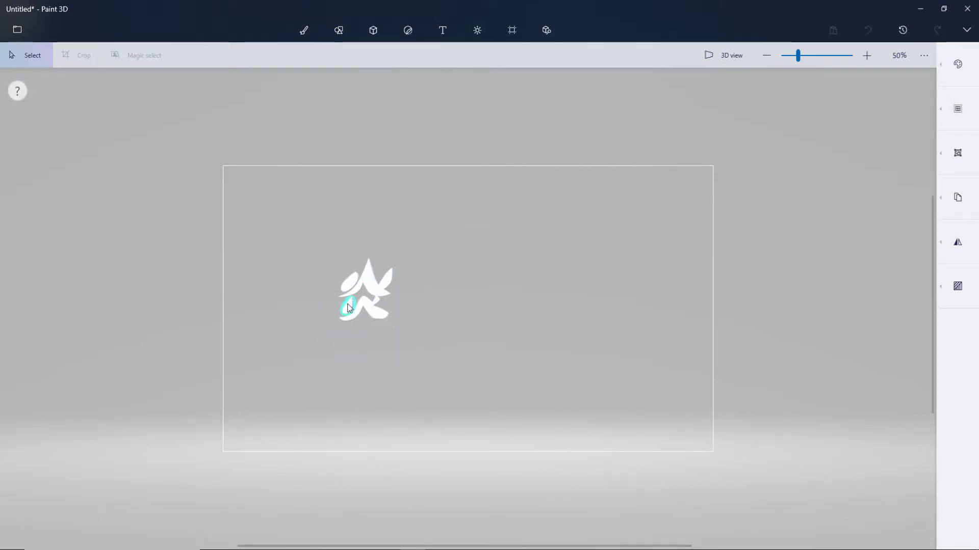
Duplicate the whole 炎 kanji and place the copy directly to its right at the same height.
{"action": "left_click_drag", "start_coordinate": [460, 347], "coordinate": [274, 237]}
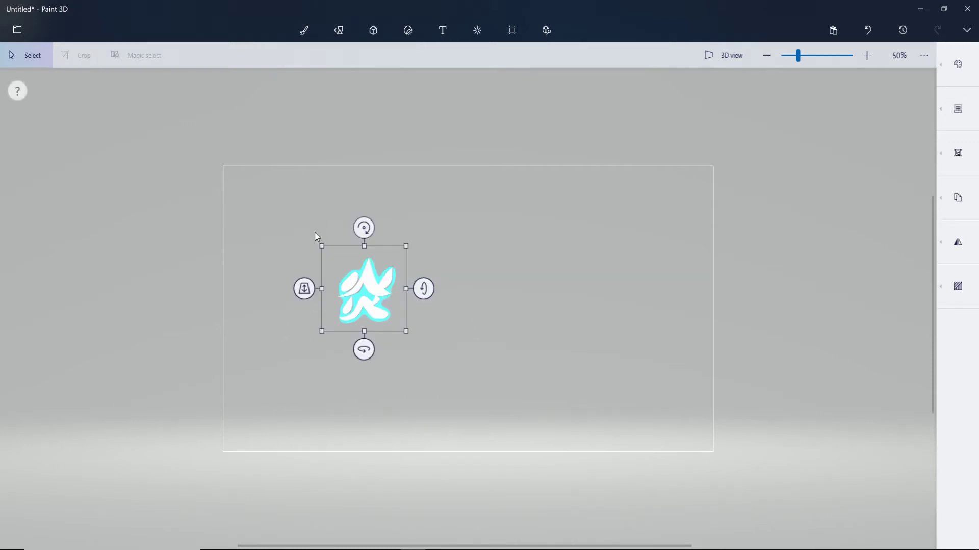
{"action": "key", "text": "ctrl+c"}
{"action": "key", "text": "ctrl+v"}
{"action": "left_click_drag", "start_coordinate": [367, 295], "coordinate": [418, 297]}
{"action": "left_click", "coordinate": [540, 291]}
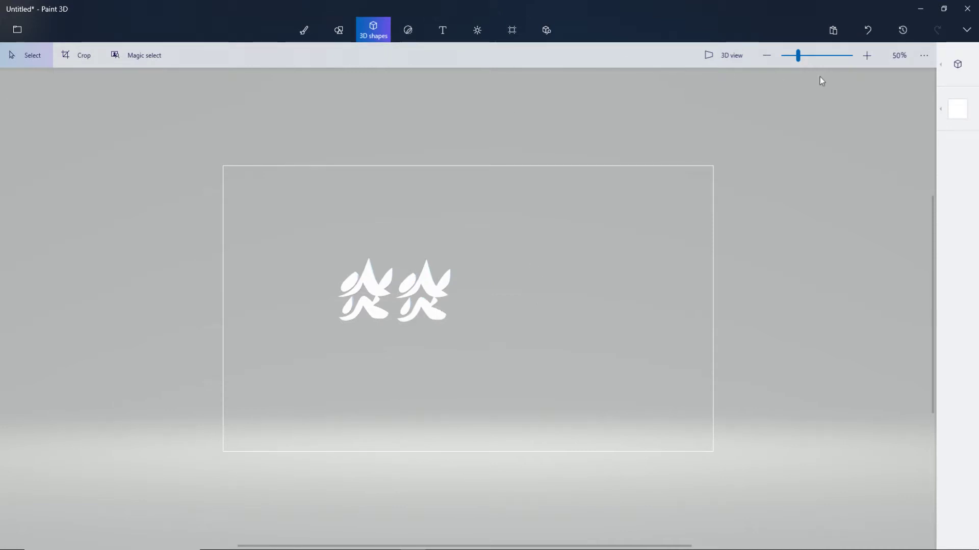
Draw the narrow curved ノ stroke with the sharp edge doodle to the right of the second 炎.
{"action": "left_click", "coordinate": [967, 70]}
{"action": "left_click", "coordinate": [867, 102]}
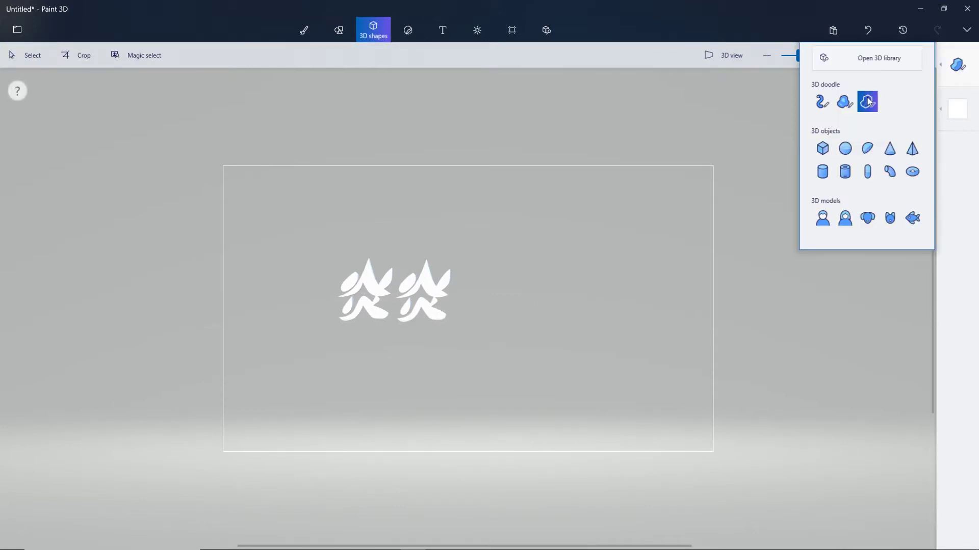
{"action": "left_click_drag", "start_coordinate": [471, 275], "coordinate": [465, 316]}
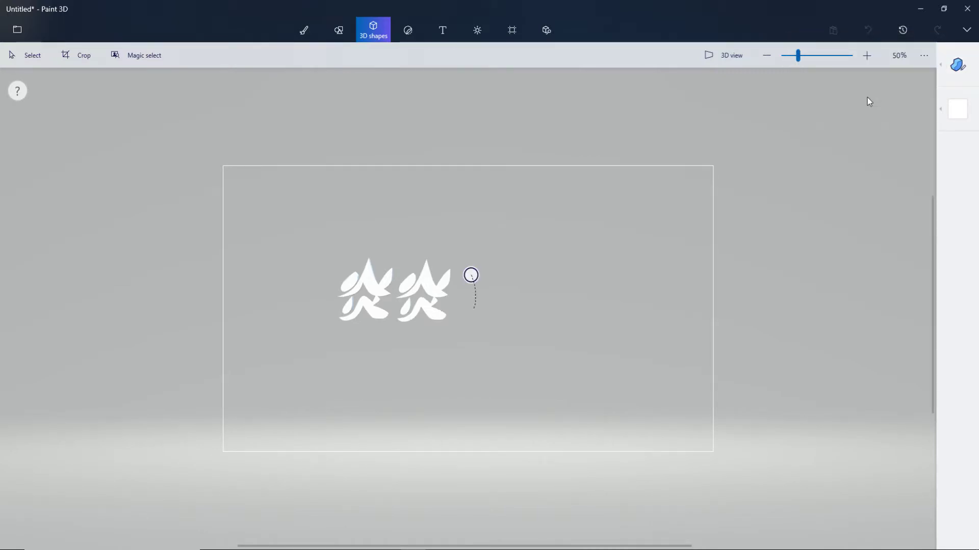
Draw the left radical of 消 beside ノ with sharp edge doodles: one long slanted stroke and two small dots above it.
{"action": "left_click", "coordinate": [869, 101]}
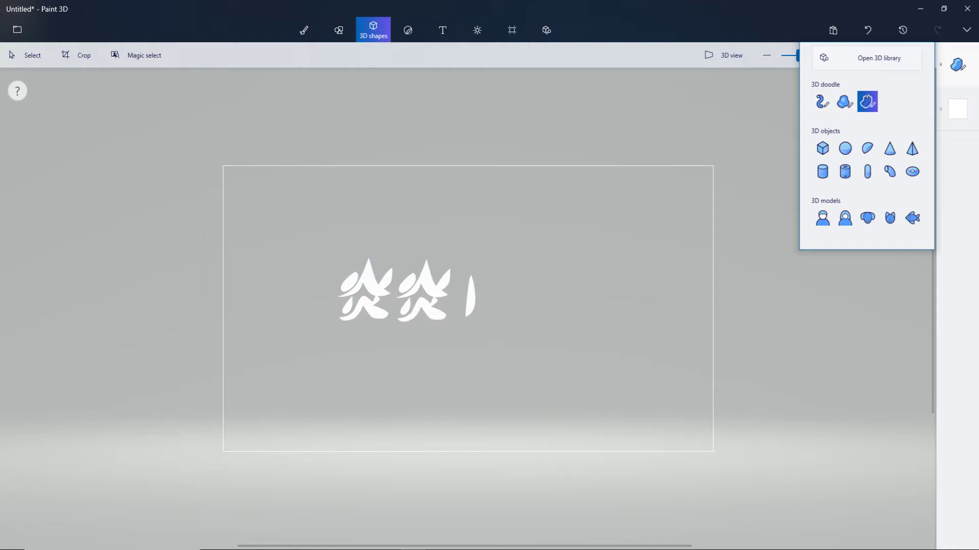
{"action": "mouse_move", "coordinate": [480, 295]}
{"action": "left_mouse_down"}
{"action": "mouse_move", "coordinate": [484, 321]}
{"action": "mouse_move", "coordinate": [516, 274]}
{"action": "mouse_move", "coordinate": [480, 296]}
{"action": "left_mouse_up"}
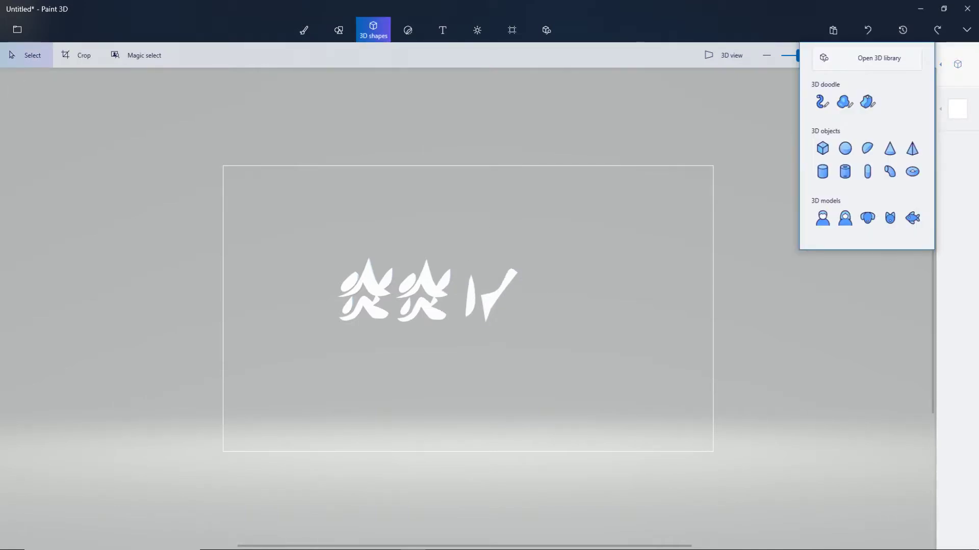
{"action": "left_click", "coordinate": [865, 100]}
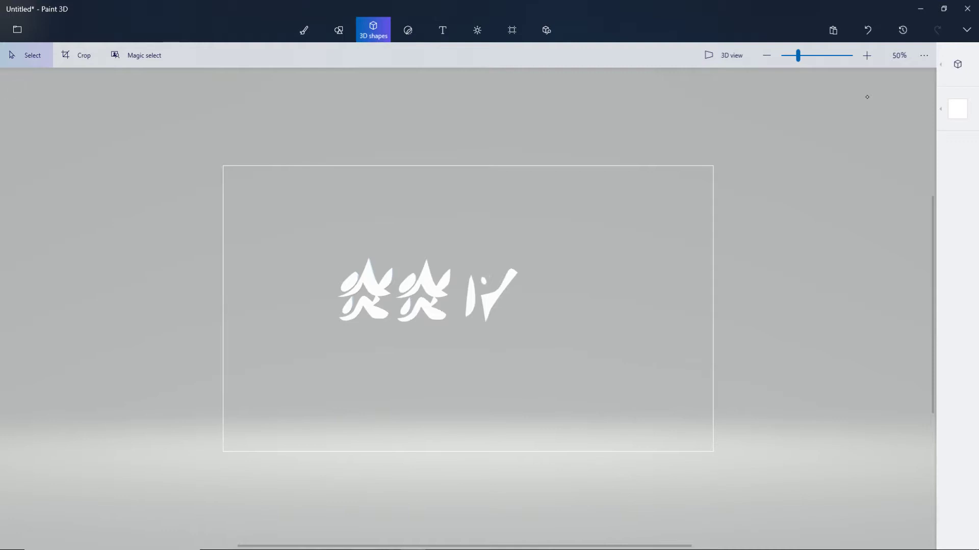
{"action": "left_click", "coordinate": [867, 101]}
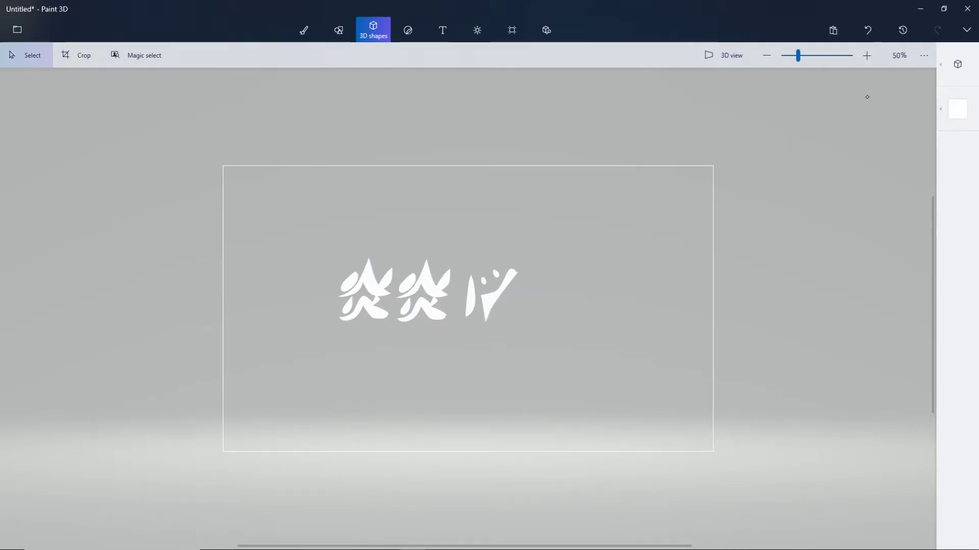
Draw the right component of 消 with sharp edge doodles, adding a small slanted stroke at its upper right.
{"action": "left_click", "coordinate": [867, 97]}
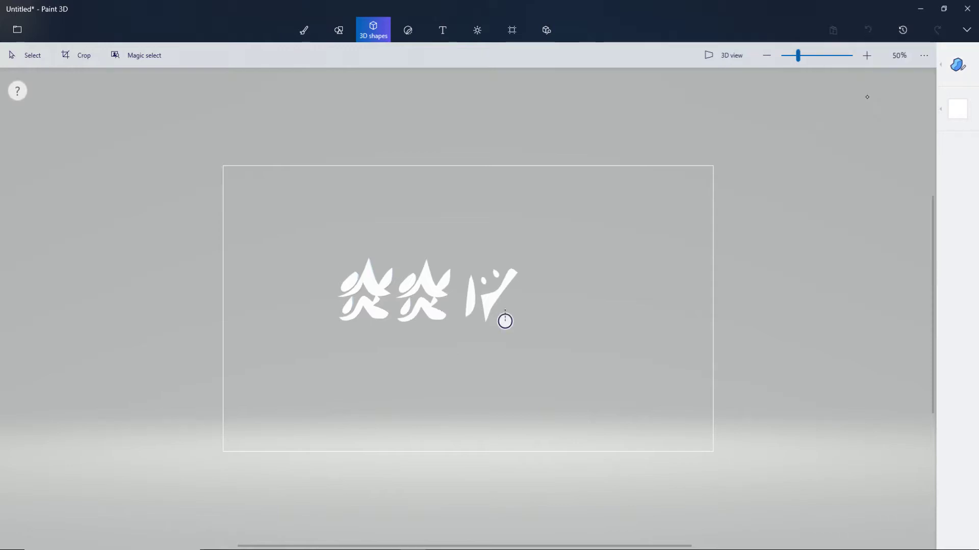
{"action": "mouse_move", "coordinate": [505, 321]}
{"action": "left_mouse_down"}
{"action": "mouse_move", "coordinate": [530, 271]}
{"action": "mouse_move", "coordinate": [542, 329]}
{"action": "mouse_move", "coordinate": [504, 321]}
{"action": "left_mouse_up"}
{"action": "left_click", "coordinate": [866, 96]}
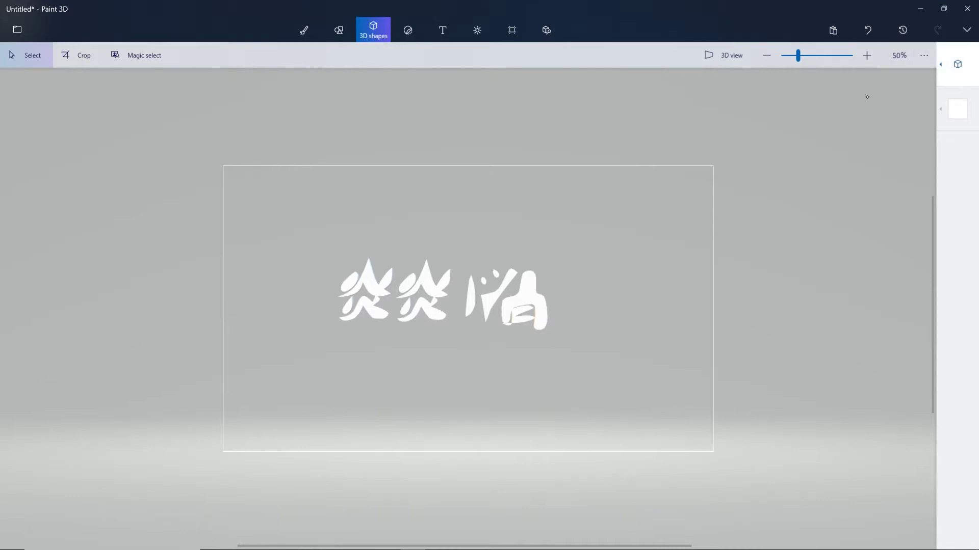
{"action": "left_click", "coordinate": [957, 63]}
{"action": "left_click", "coordinate": [867, 100]}
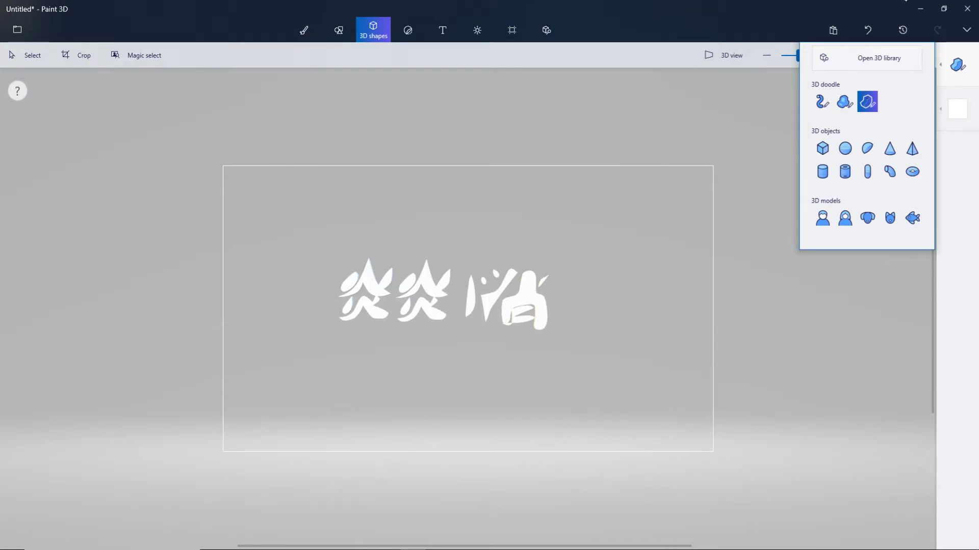
Switch to VEGAS Pro to examine the reference title 炎炎ノ消防隊 in the preview, then return to Paint 3D.
{"action": "key", "text": "alt+Tab"}
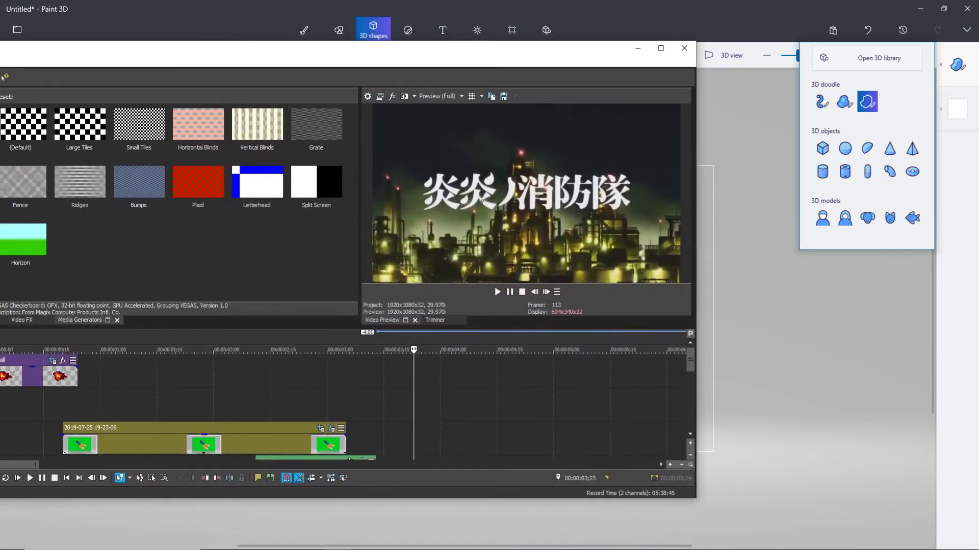
{"action": "left_click", "coordinate": [637, 47]}
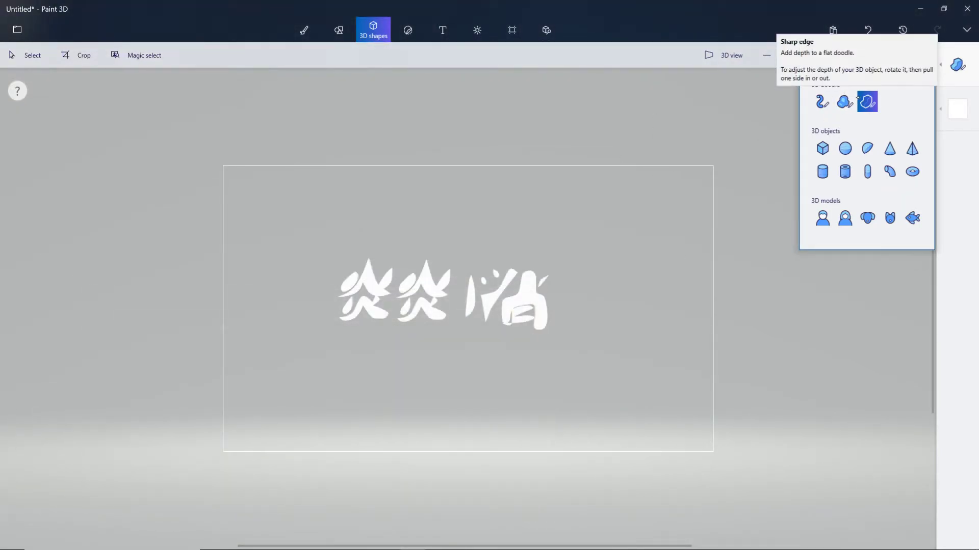
{"action": "key", "text": "alt+Tab"}
{"action": "mouse_move", "coordinate": [511, 58]}
{"action": "left_mouse_down"}
{"action": "mouse_move", "coordinate": [978, 155]}
{"action": "mouse_move", "coordinate": [978, 1]}
{"action": "mouse_move", "coordinate": [963, 1]}
{"action": "left_mouse_up"}
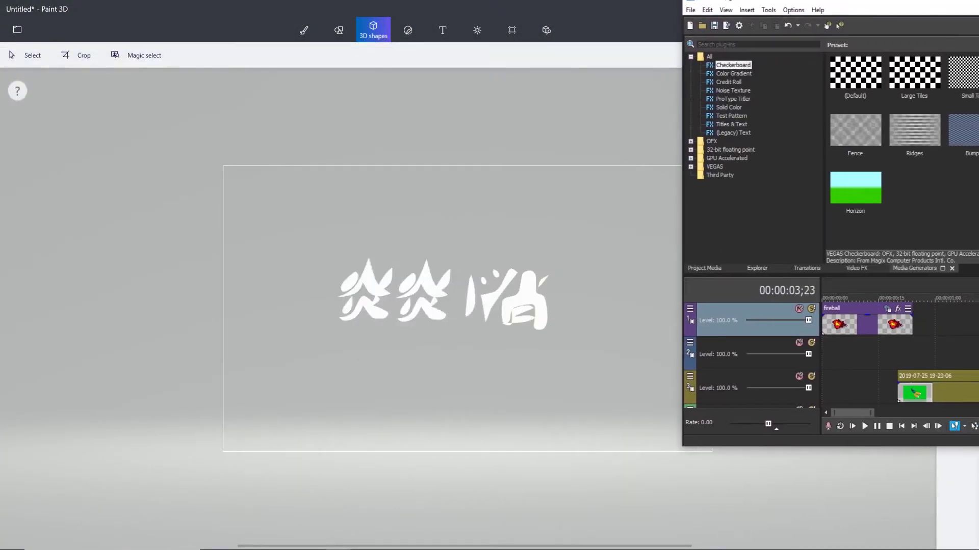
{"action": "key", "text": "alt+Tab"}
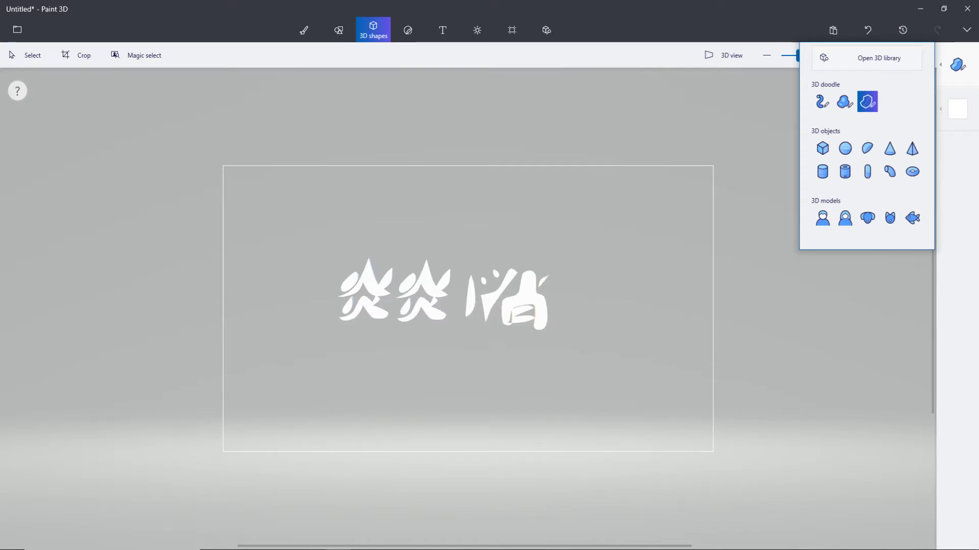
{"action": "left_click_drag", "start_coordinate": [582, 326], "coordinate": [568, 274]}
{"action": "mouse_move", "coordinate": [586, 321]}
{"action": "left_mouse_down"}
{"action": "mouse_move", "coordinate": [595, 303]}
{"action": "mouse_move", "coordinate": [580, 305]}
{"action": "mouse_move", "coordinate": [590, 292]}
{"action": "mouse_move", "coordinate": [583, 271]}
{"action": "mouse_move", "coordinate": [594, 288]}
{"action": "mouse_move", "coordinate": [581, 316]}
{"action": "mouse_move", "coordinate": [582, 254]}
{"action": "mouse_move", "coordinate": [568, 274]}
{"action": "left_mouse_up"}
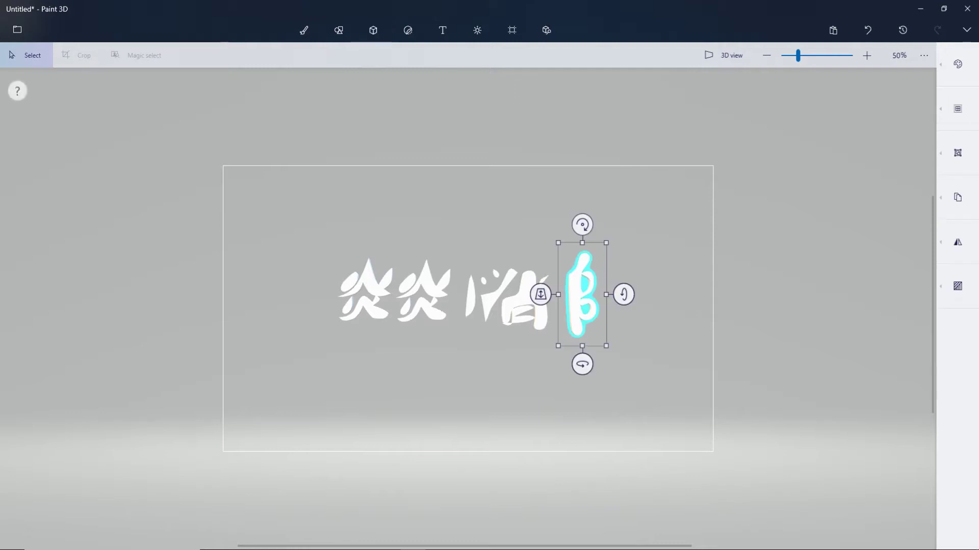
{"action": "key", "text": "Delete"}
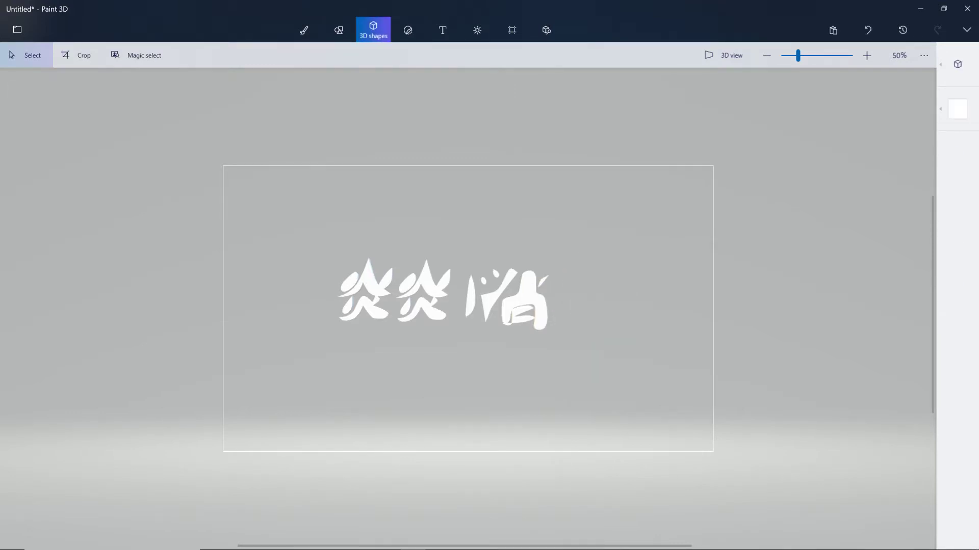
Draw the left radical of 防 with the sharp edge doodle, close to the right of 消 and at matching height.
{"action": "left_click", "coordinate": [957, 64]}
{"action": "left_click", "coordinate": [867, 101]}
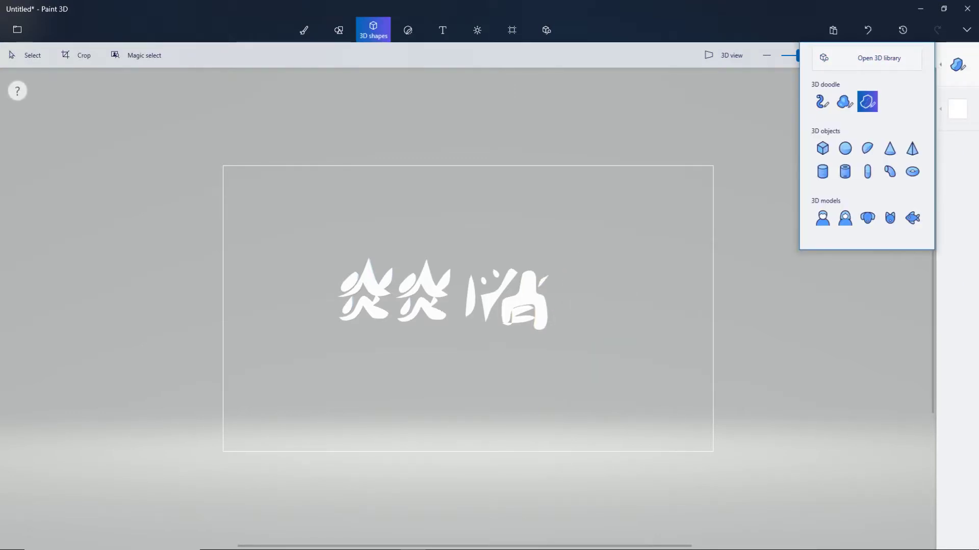
{"action": "mouse_move", "coordinate": [562, 276]}
{"action": "left_mouse_down"}
{"action": "mouse_move", "coordinate": [562, 327]}
{"action": "mouse_move", "coordinate": [571, 319]}
{"action": "left_mouse_up"}
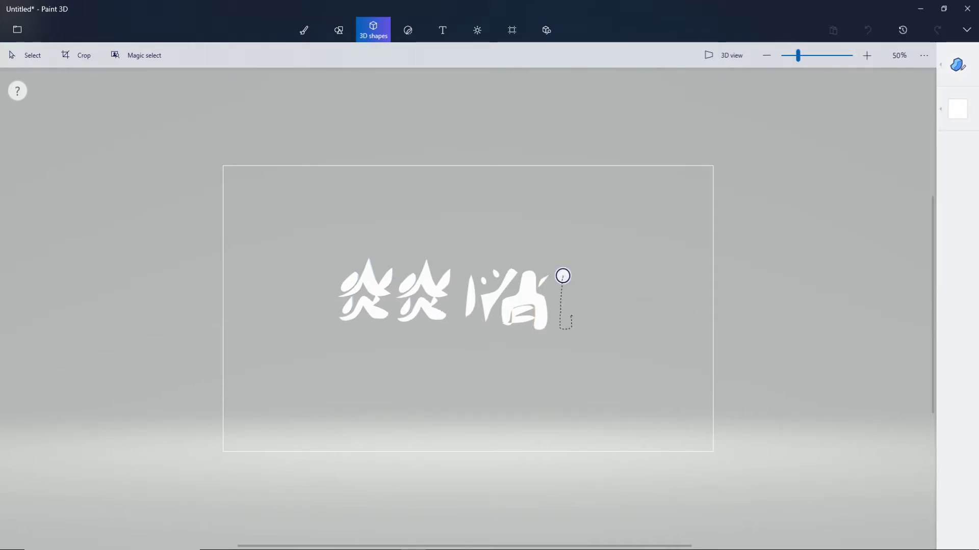
{"action": "mouse_move", "coordinate": [571, 319]}
{"action": "left_mouse_down"}
{"action": "mouse_move", "coordinate": [576, 267]}
{"action": "mouse_move", "coordinate": [562, 276]}
{"action": "left_mouse_up"}
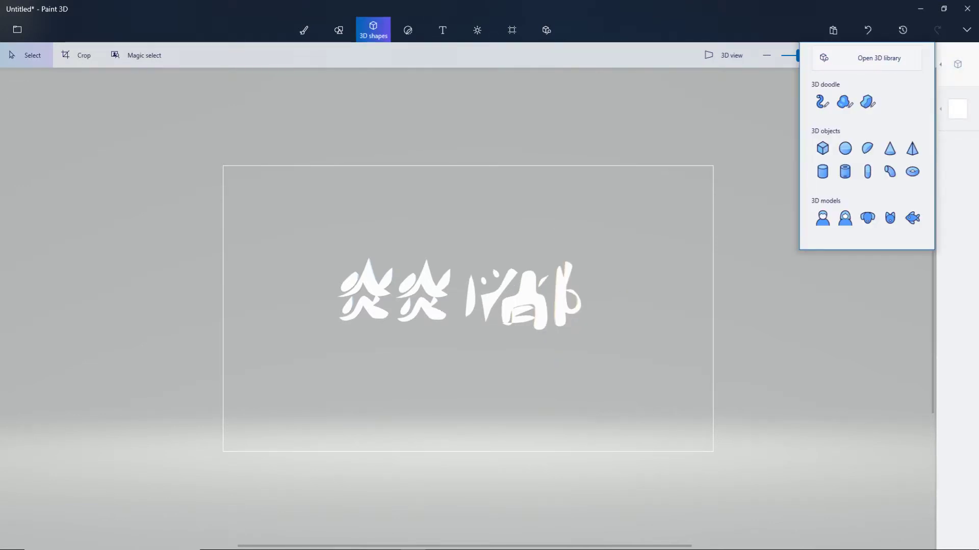
Draw the right component of 防 with sharp edge doodles: a curved cross-shaped stroke and a hooked lower right stroke.
{"action": "left_click", "coordinate": [867, 102]}
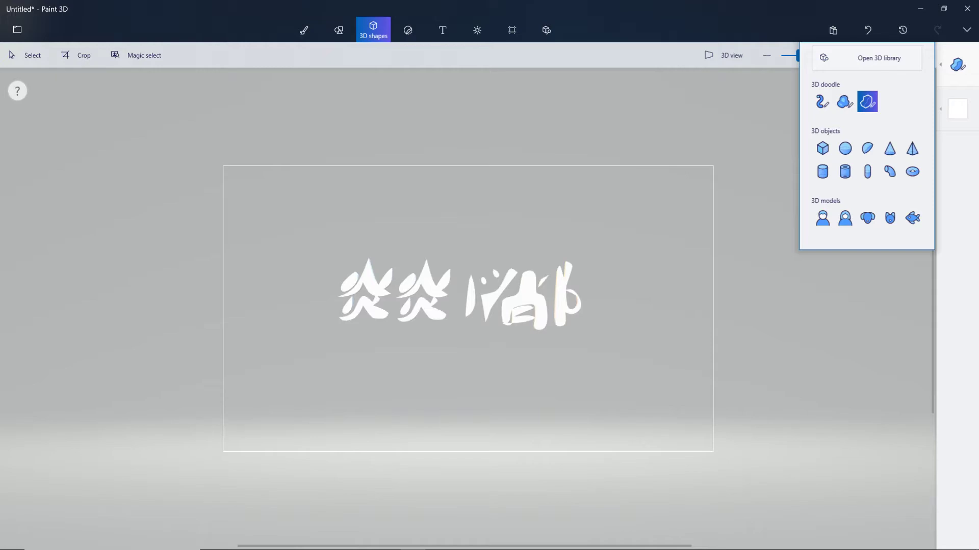
{"action": "left_click_drag", "start_coordinate": [582, 321], "coordinate": [580, 278]}
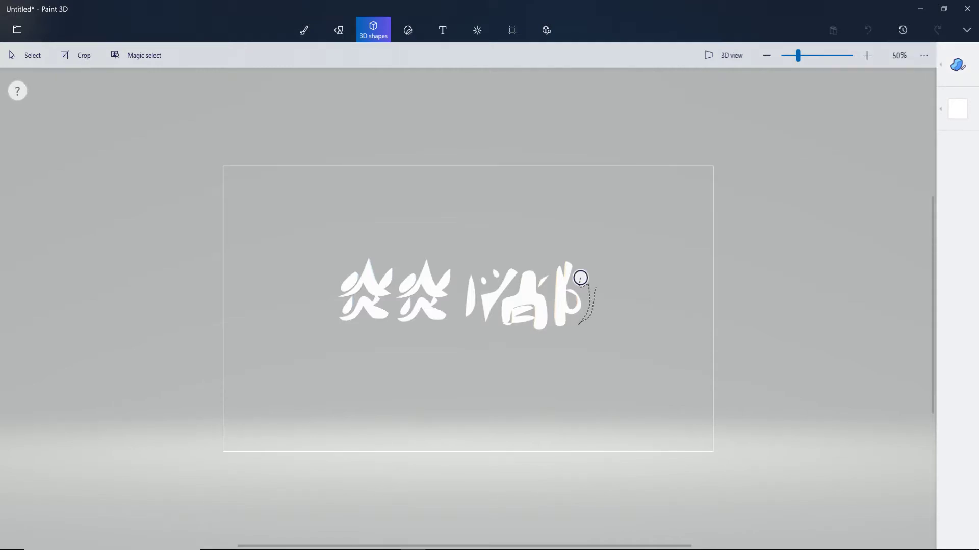
{"action": "mouse_move", "coordinate": [592, 286]}
{"action": "left_mouse_down"}
{"action": "mouse_move", "coordinate": [605, 281]}
{"action": "mouse_move", "coordinate": [581, 278]}
{"action": "left_mouse_up"}
{"action": "left_click", "coordinate": [373, 30]}
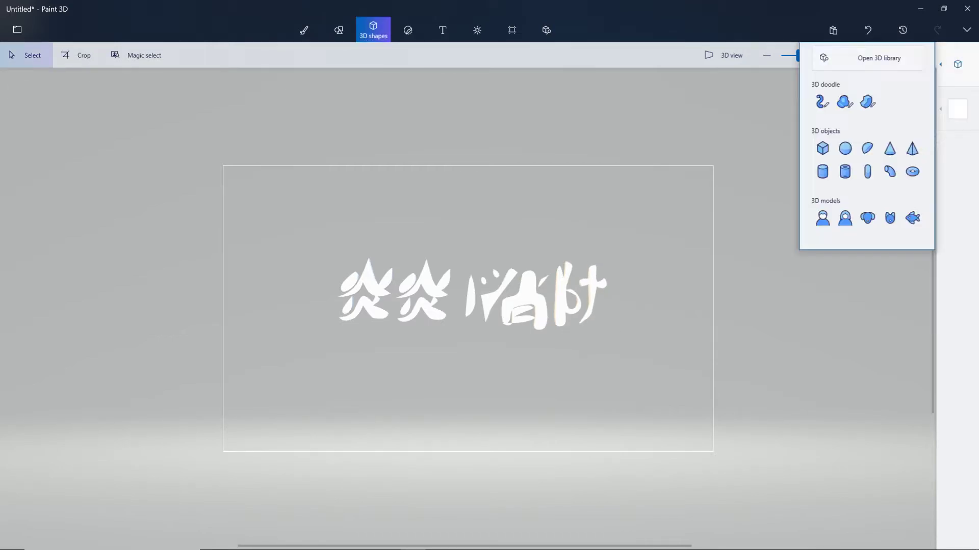
{"action": "left_click", "coordinate": [867, 102]}
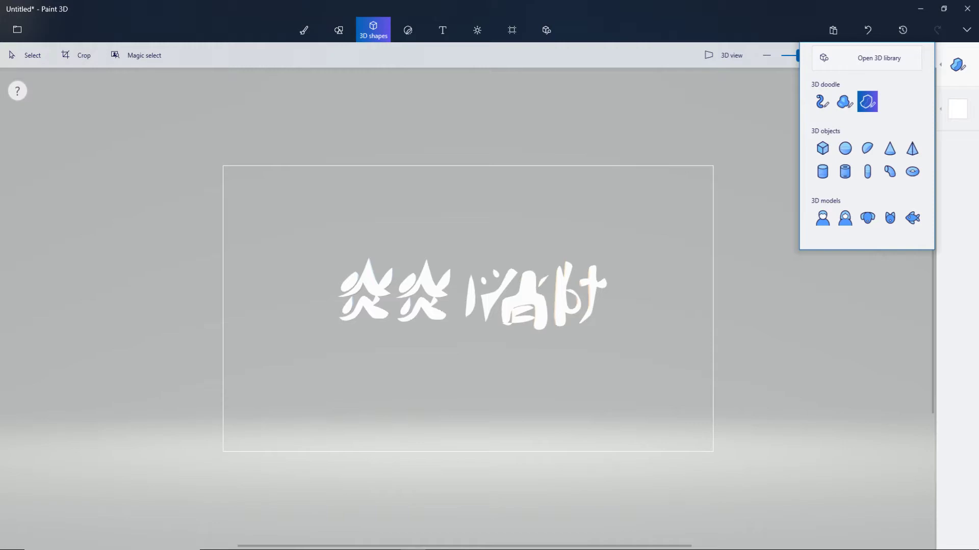
{"action": "left_click", "coordinate": [592, 302]}
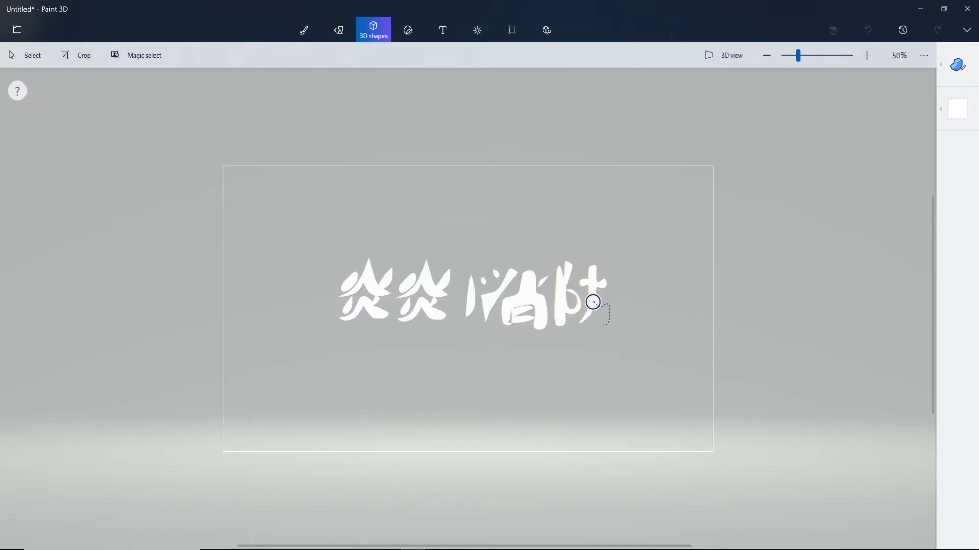
{"action": "left_click", "coordinate": [593, 302]}
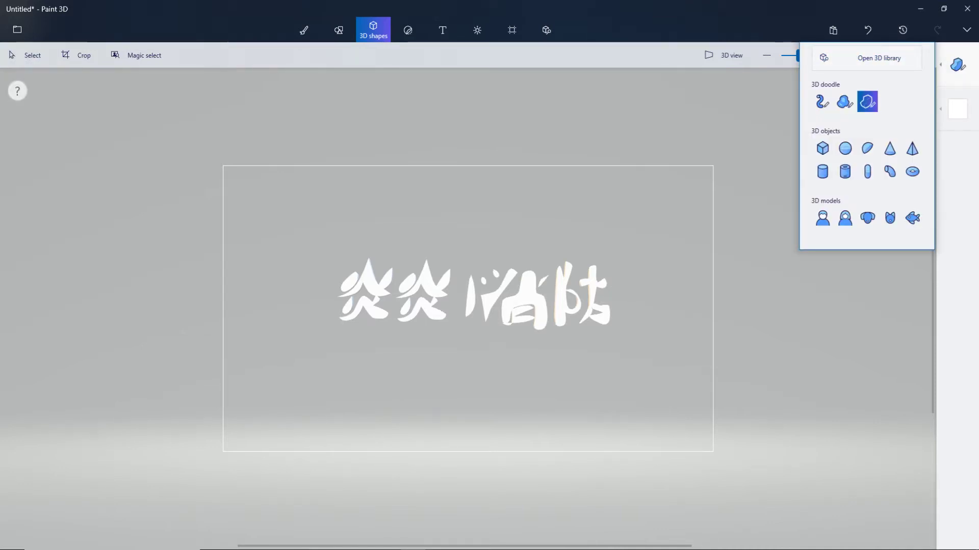
Draw the last title character 隊 with the sharp edge doodle, just right of 防.
{"action": "left_click", "coordinate": [623, 274]}
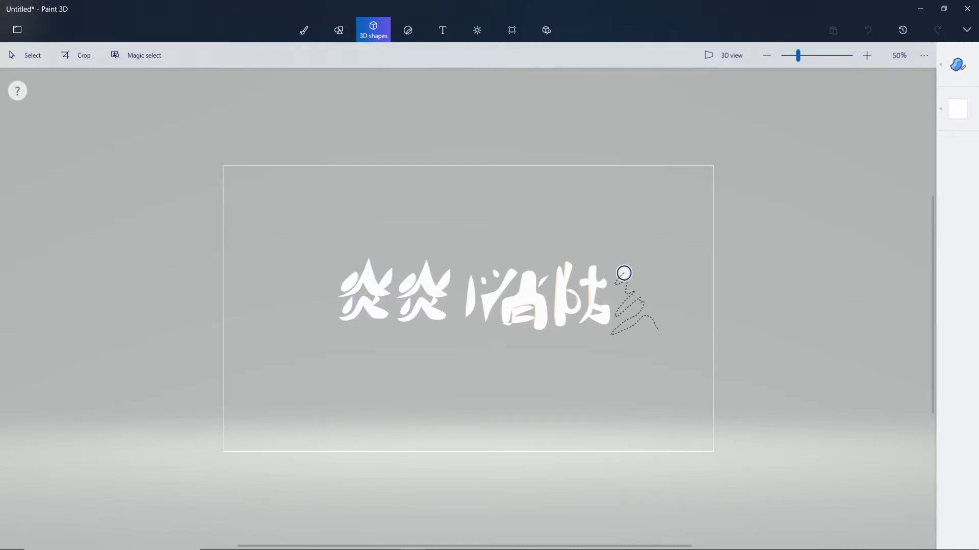
{"action": "mouse_move", "coordinate": [661, 327]}
{"action": "left_mouse_down"}
{"action": "mouse_move", "coordinate": [664, 287]}
{"action": "mouse_move", "coordinate": [659, 329]}
{"action": "mouse_move", "coordinate": [650, 271]}
{"action": "mouse_move", "coordinate": [632, 304]}
{"action": "mouse_move", "coordinate": [641, 252]}
{"action": "mouse_move", "coordinate": [623, 276]}
{"action": "left_mouse_up"}
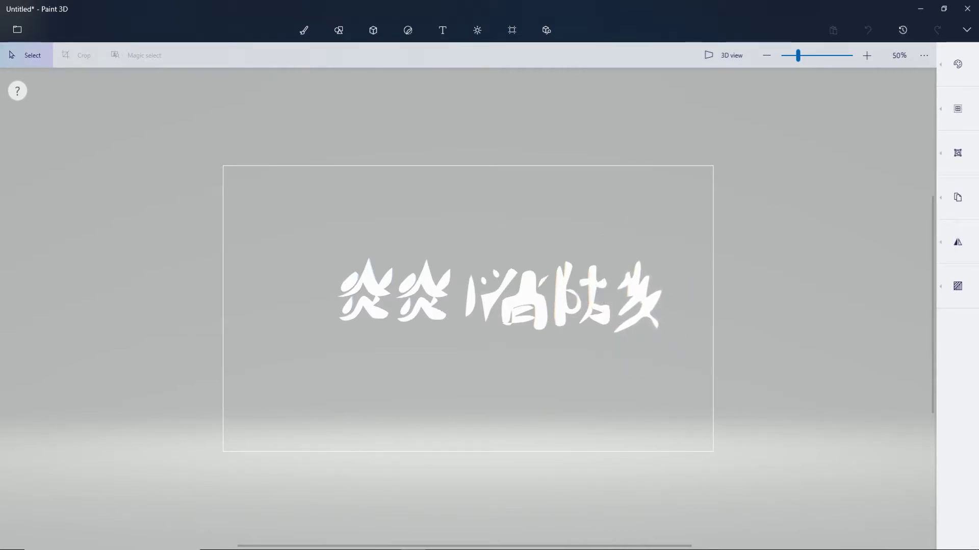
{"action": "key", "text": "Escape"}
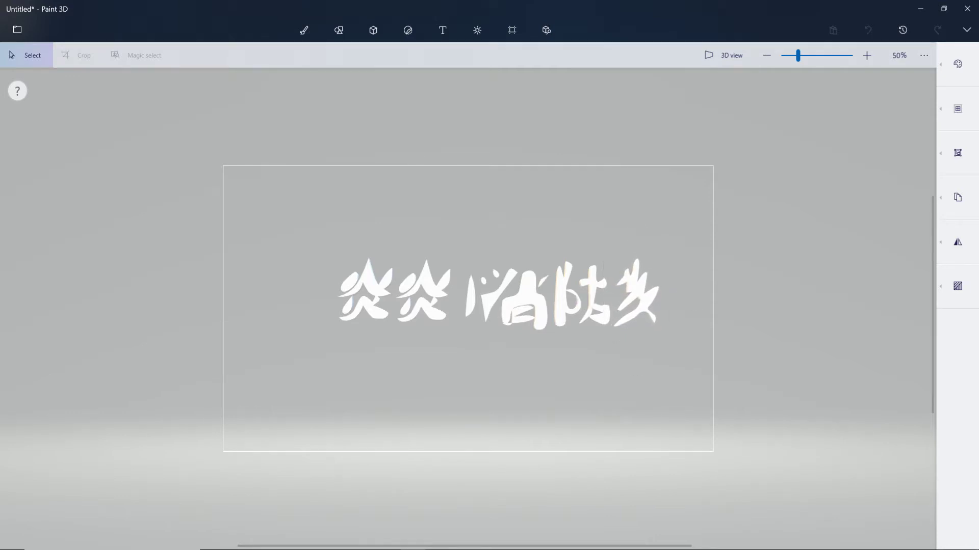
Select all the title lettering and shift it slightly right and down on the canvas.
{"action": "left_click", "coordinate": [632, 296]}
{"action": "left_click_drag", "start_coordinate": [557, 316], "coordinate": [556, 240]}
{"action": "key", "text": "Escape"}
{"action": "left_click_drag", "start_coordinate": [273, 218], "coordinate": [683, 333]}
{"action": "left_click_drag", "start_coordinate": [510, 296], "coordinate": [497, 285]}
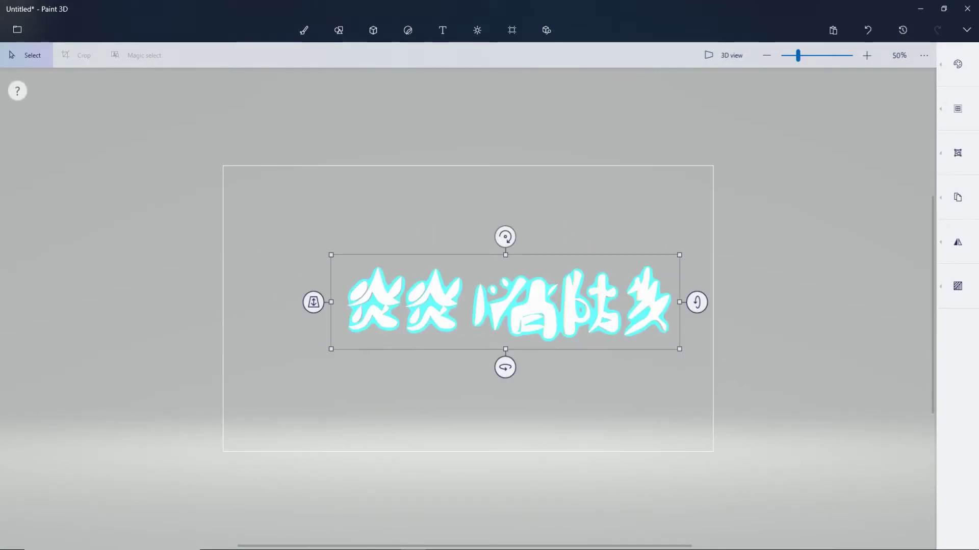
Select the 消防隊 characters as a group and raise them slightly to line up with 炎炎.
{"action": "key", "text": "Escape"}
{"action": "left_click_drag", "start_coordinate": [701, 336], "coordinate": [506, 281]}
{"action": "left_click", "coordinate": [530, 311]}
{"action": "key", "text": "Escape"}
{"action": "left_click_drag", "start_coordinate": [705, 365], "coordinate": [480, 239]}
{"action": "left_click_drag", "start_coordinate": [533, 311], "coordinate": [533, 303]}
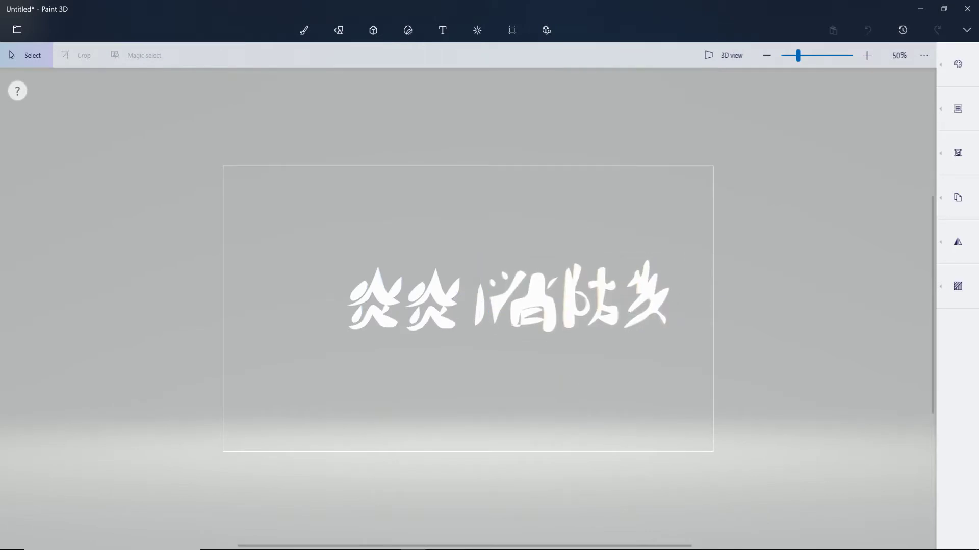
Select 隊 on its own and nudge it slightly right and down, away from 防.
{"action": "left_click", "coordinate": [533, 303]}
{"action": "key", "text": "Escape"}
{"action": "left_click_drag", "start_coordinate": [717, 340], "coordinate": [619, 250]}
{"action": "key", "text": "Escape"}
{"action": "left_click", "coordinate": [645, 306]}
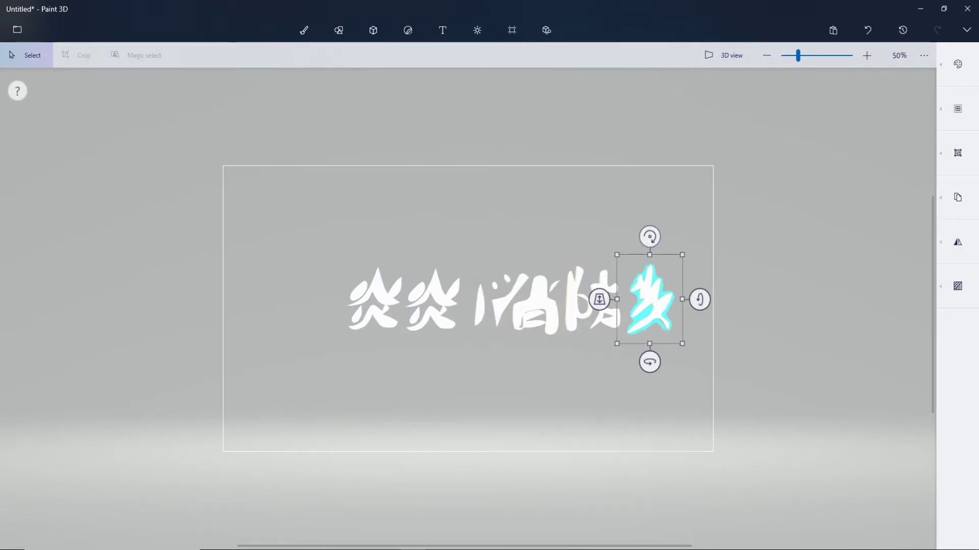
Try to shift the 消防隊 characters together with part of the second 炎, and undo the move.
{"action": "key", "text": "Escape"}
{"action": "left_click_drag", "start_coordinate": [463, 219], "coordinate": [436, 261]}
{"action": "key", "text": "Escape"}
{"action": "key", "text": "ctrl+z"}
{"action": "key", "text": "Escape"}
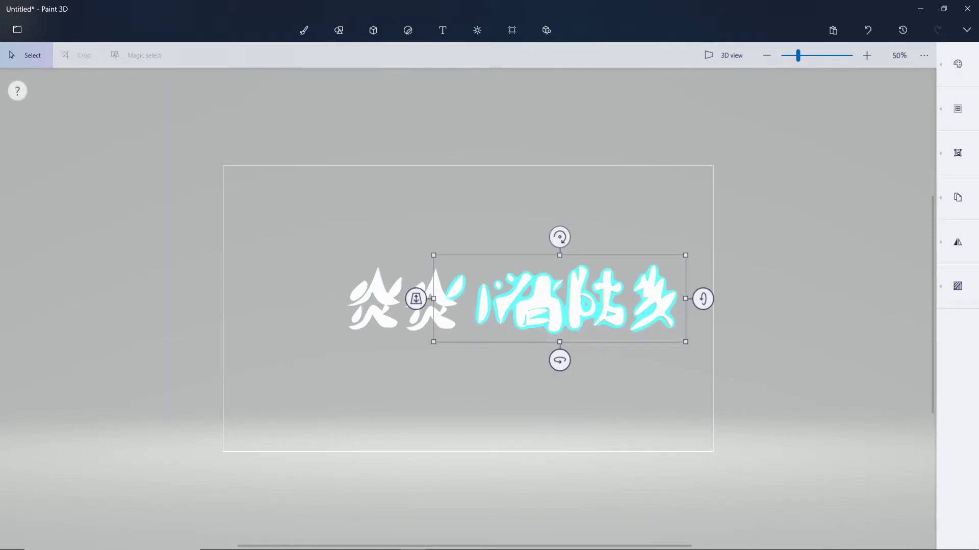
{"action": "key", "text": "Escape"}
{"action": "key", "text": "ctrl+z"}
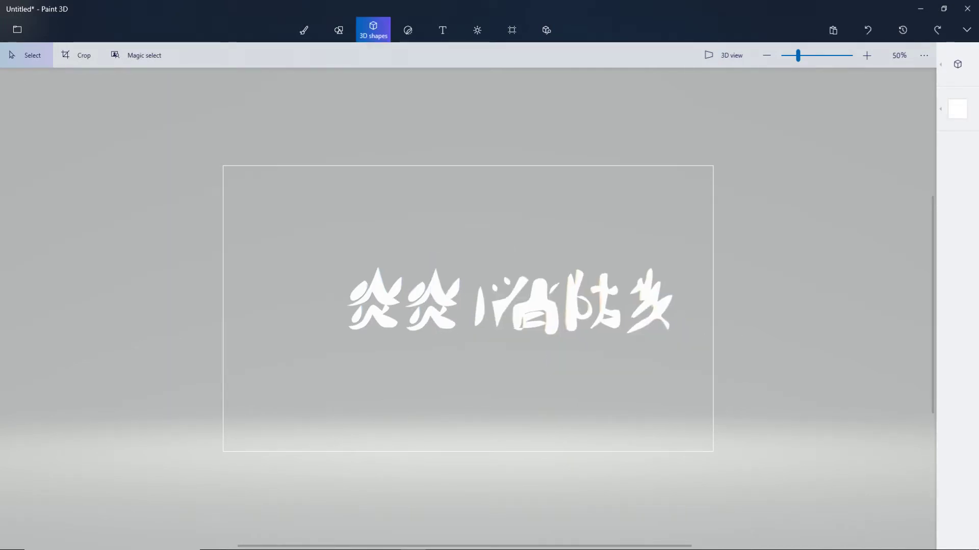
Move the 消防隊 characters left as a group to close the gap after the second 炎.
{"action": "left_click_drag", "start_coordinate": [699, 350], "coordinate": [449, 245]}
{"action": "key", "text": "Escape"}
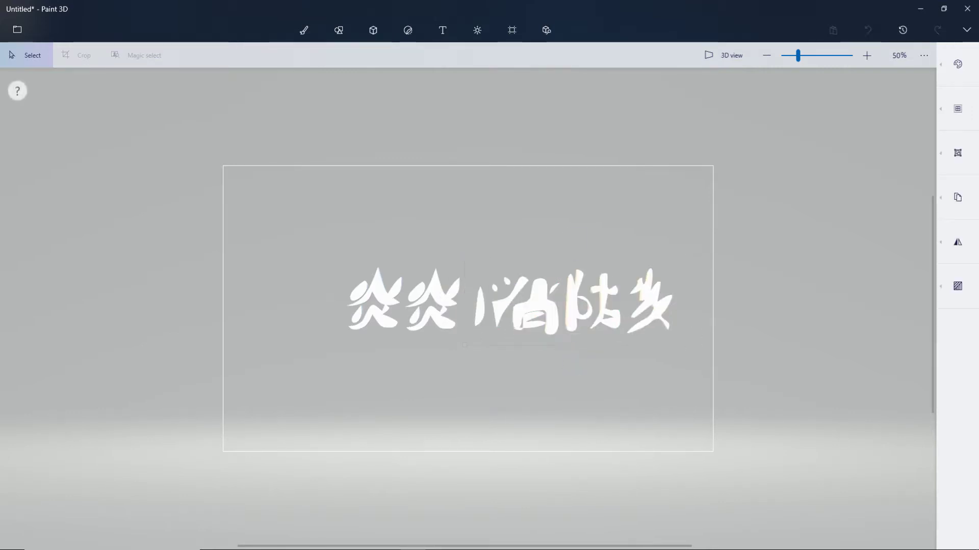
{"action": "key", "text": "ctrl+z"}
{"action": "key", "text": "Escape"}
{"action": "left_click_drag", "start_coordinate": [279, 212], "coordinate": [481, 164]}
{"action": "left_click_drag", "start_coordinate": [699, 367], "coordinate": [464, 256]}
{"action": "key", "text": "Escape"}
{"action": "left_click_drag", "start_coordinate": [727, 360], "coordinate": [278, 247]}
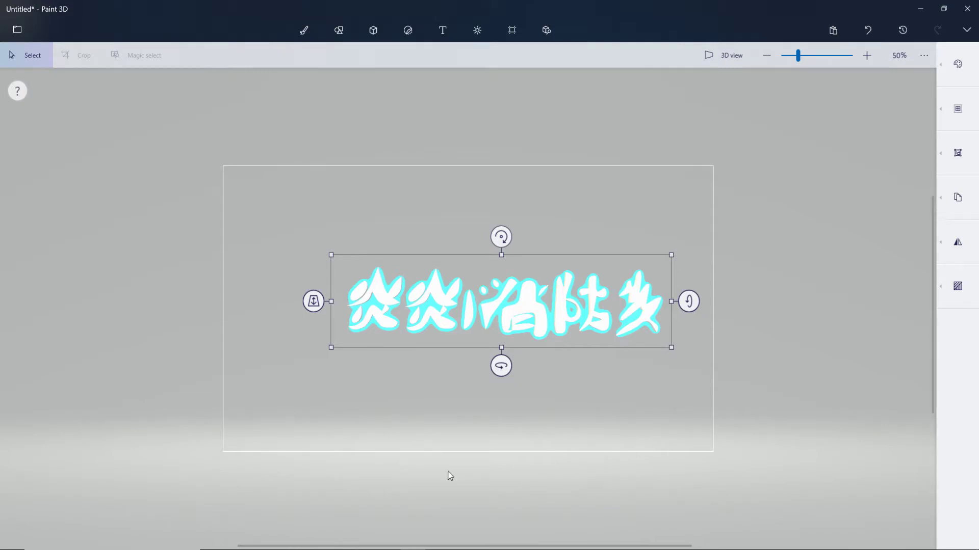
Center the whole title on the canvas and enlarge it to nearly the full canvas width.
{"action": "left_click_drag", "start_coordinate": [571, 324], "coordinate": [532, 312]}
{"action": "left_click", "coordinate": [561, 210]}
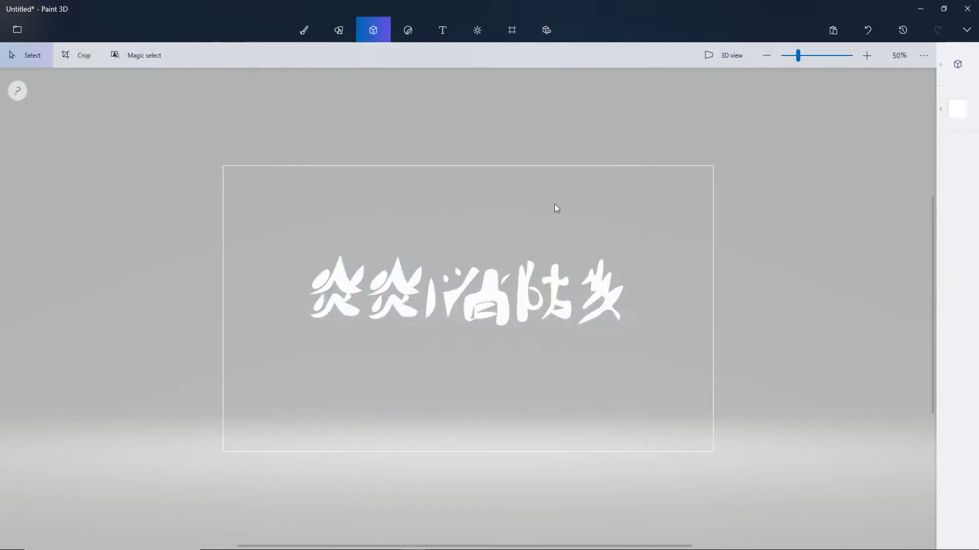
{"action": "left_click_drag", "start_coordinate": [249, 201], "coordinate": [752, 355]}
{"action": "left_click_drag", "start_coordinate": [623, 243], "coordinate": [612, 269]}
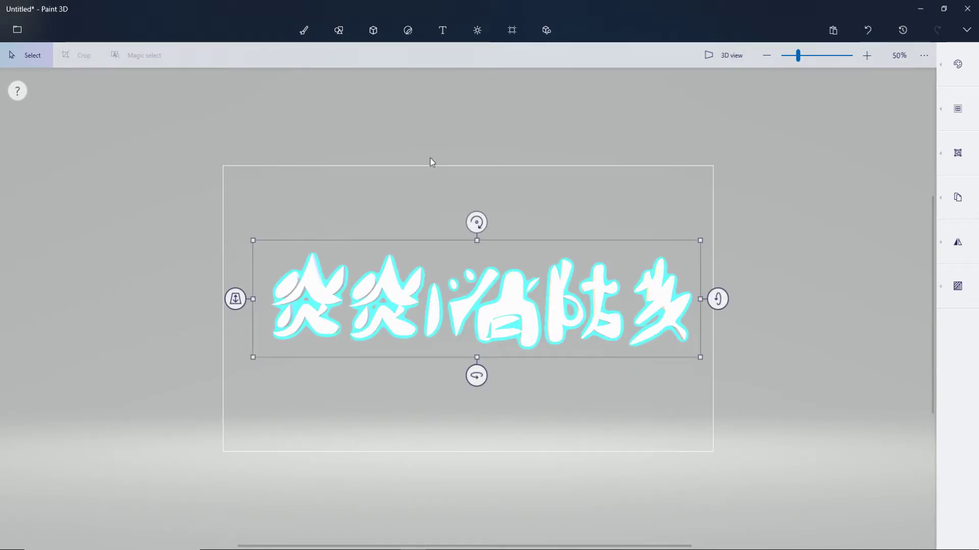
{"action": "left_click", "coordinate": [560, 239]}
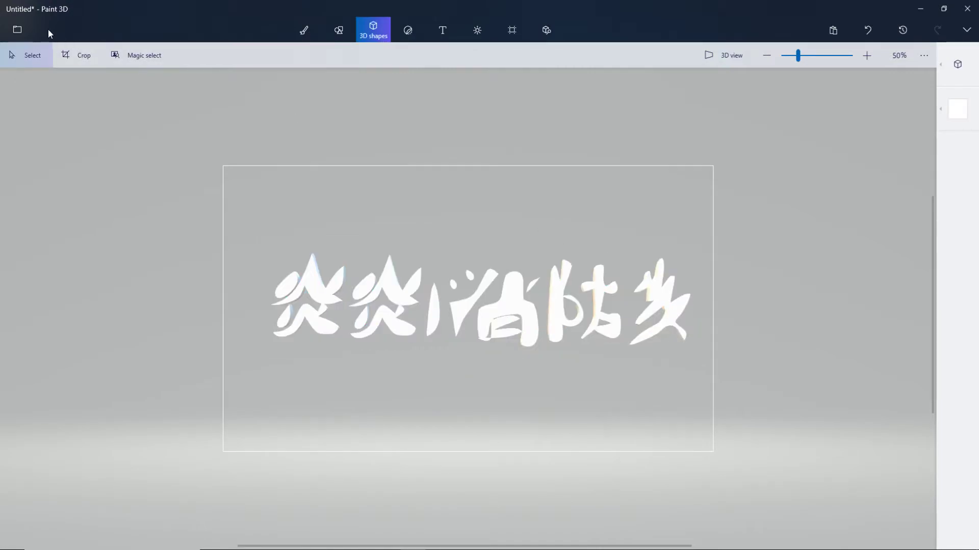
Save a 1920 x 1080 px PNG copy of the title with transparency, named "intro title card".
{"action": "left_click", "coordinate": [15, 30]}
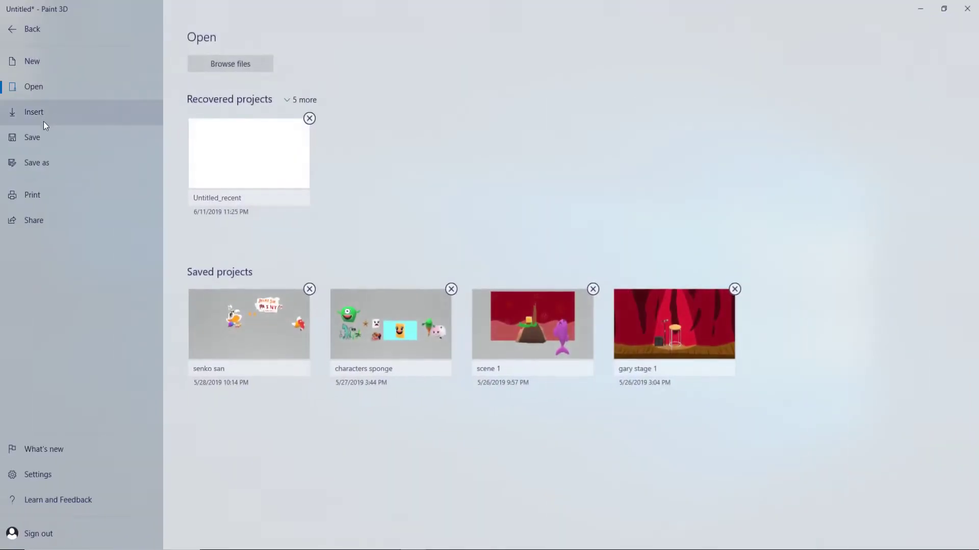
{"action": "left_click", "coordinate": [36, 162]}
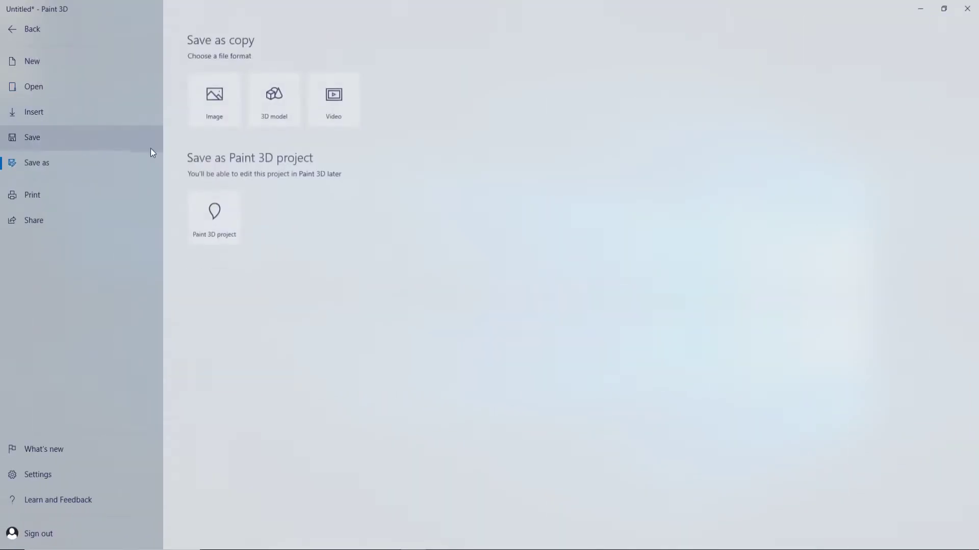
{"action": "left_click", "coordinate": [220, 120]}
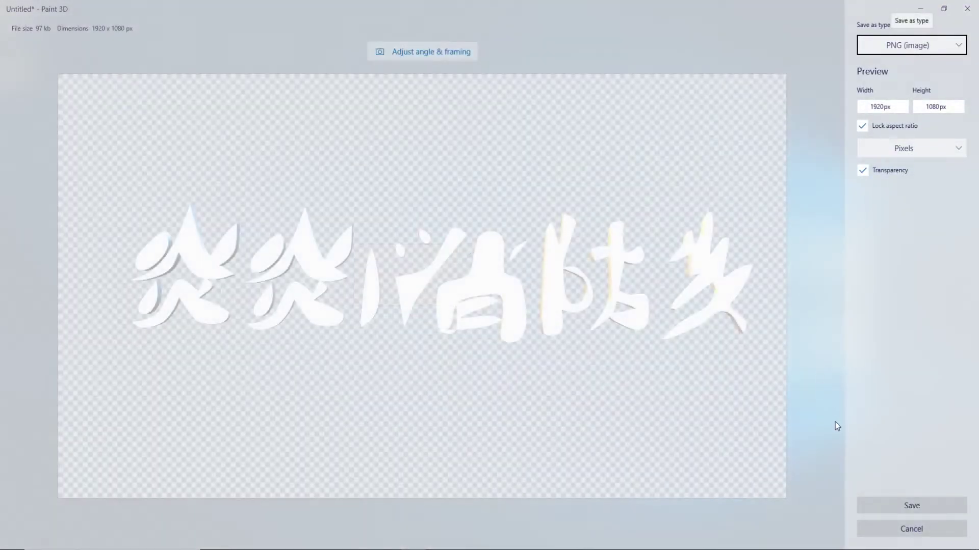
{"action": "left_click", "coordinate": [869, 505]}
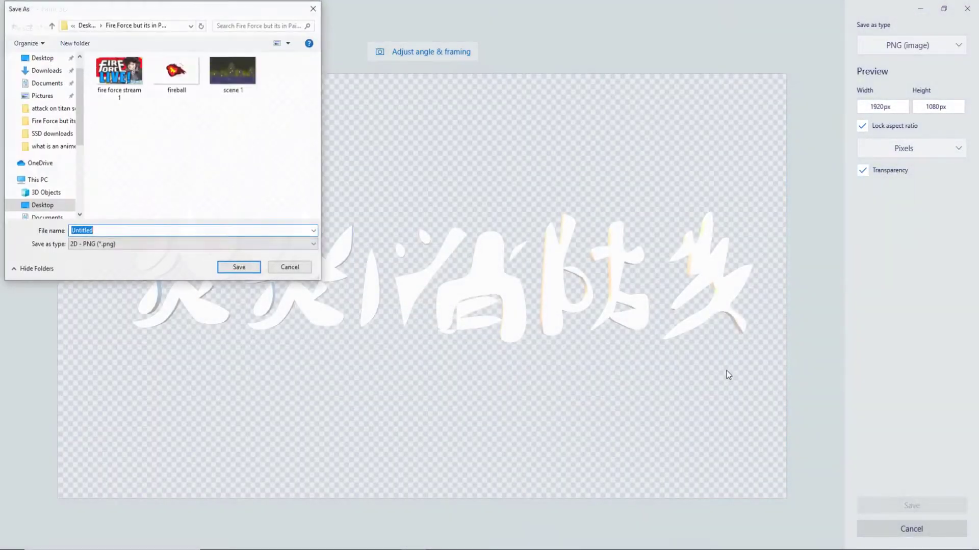
{"action": "type", "text": "intro"}
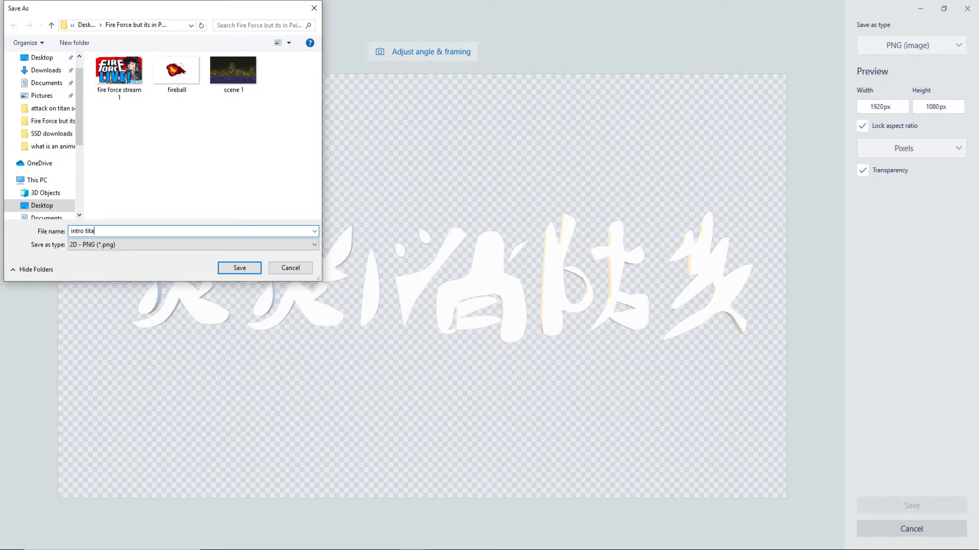
{"action": "type", "text": " title card"}
{"action": "key", "text": "Return"}
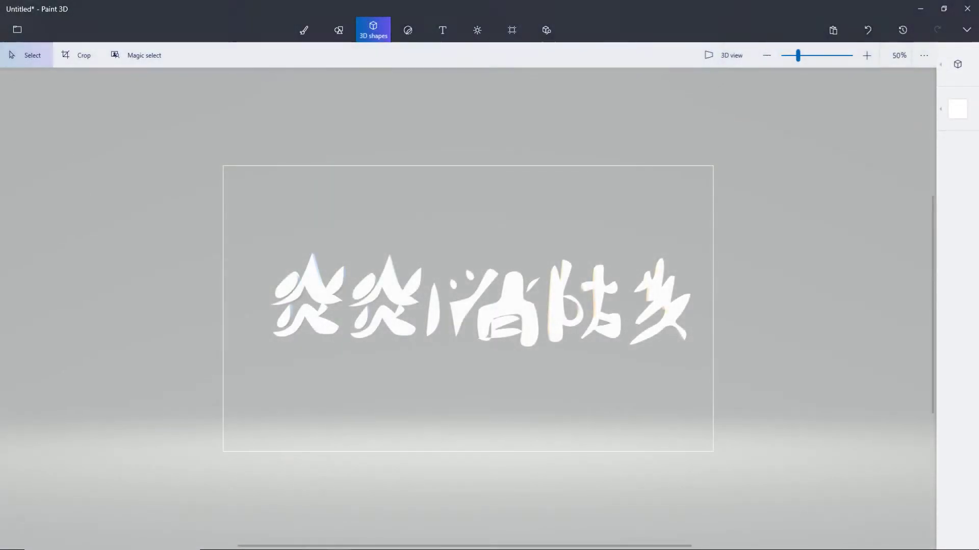
Switch to VEGAS Pro, maximize its window, place the cursor at 00:00:03;02 and save the fire force project.
{"action": "key", "text": "alt+Tab"}
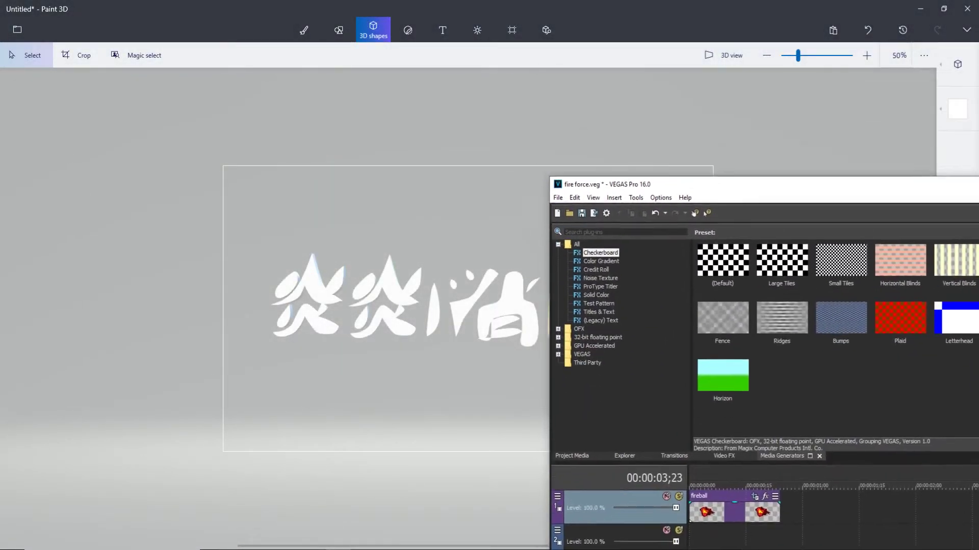
{"action": "mouse_move", "coordinate": [976, 202]}
{"action": "left_mouse_down"}
{"action": "mouse_move", "coordinate": [846, 293]}
{"action": "mouse_move", "coordinate": [769, 164]}
{"action": "mouse_move", "coordinate": [860, 185]}
{"action": "mouse_move", "coordinate": [783, 184]}
{"action": "left_mouse_up"}
{"action": "double_click", "coordinate": [782, 184]}
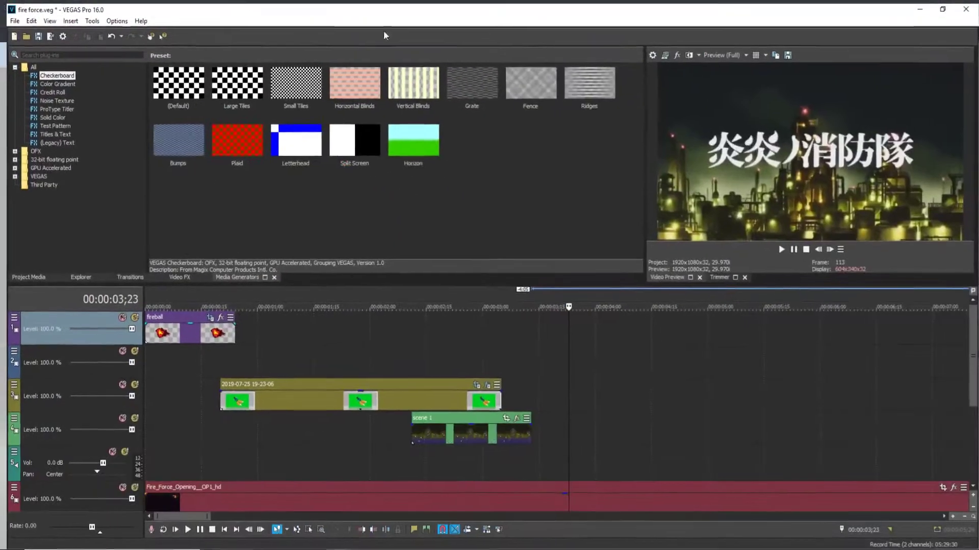
{"action": "left_click", "coordinate": [486, 326]}
{"action": "key", "text": "ctrl+s"}
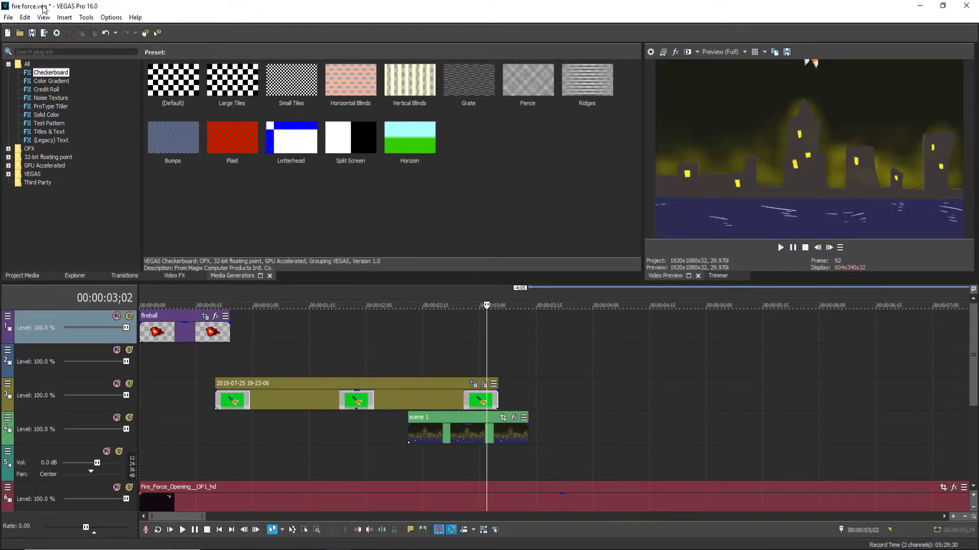
Play the opening from 00:00:03;02 to examine how the reference title letters appear.
{"action": "left_click", "coordinate": [780, 247]}
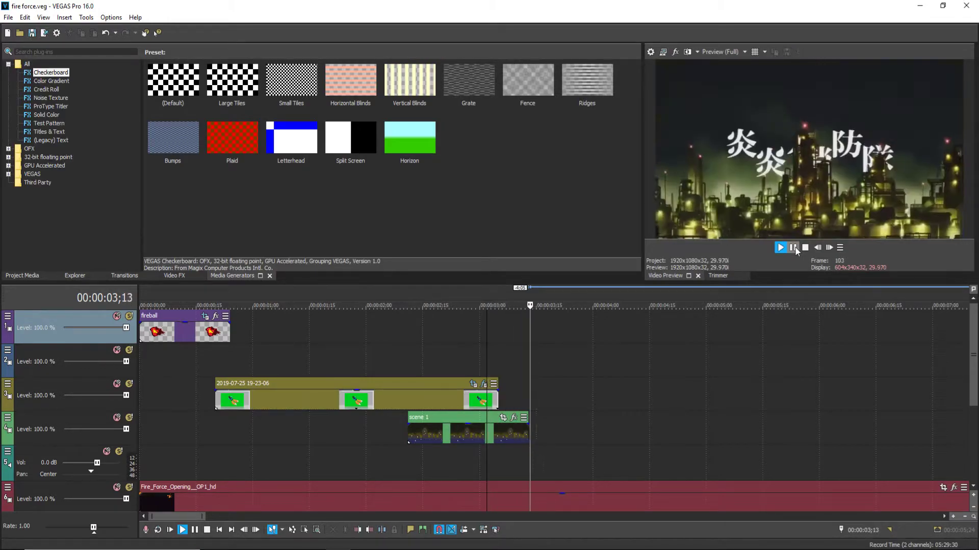
{"action": "key", "text": "space"}
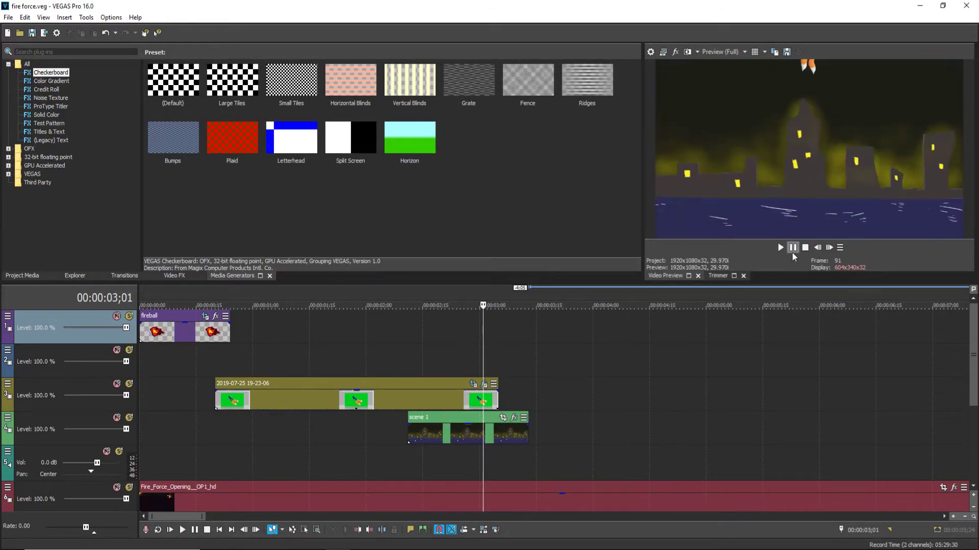
{"action": "left_click", "coordinate": [791, 252]}
Add the "intro title card" image to the empty second video track, starting shortly before the scene 1 clip ends.
{"action": "left_click", "coordinate": [536, 339]}
{"action": "left_click", "coordinate": [512, 357]}
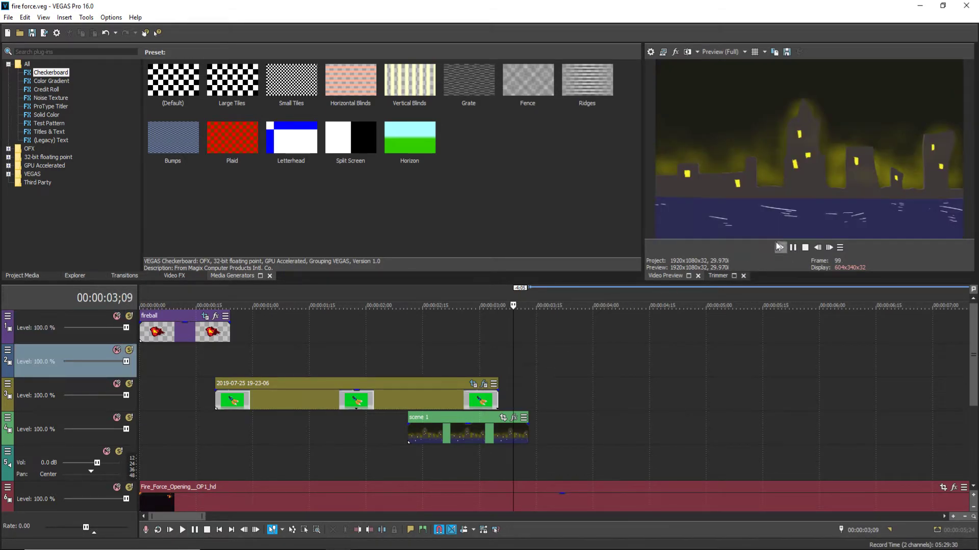
{"action": "left_click", "coordinate": [8, 17]}
{"action": "left_click", "coordinate": [55, 42]}
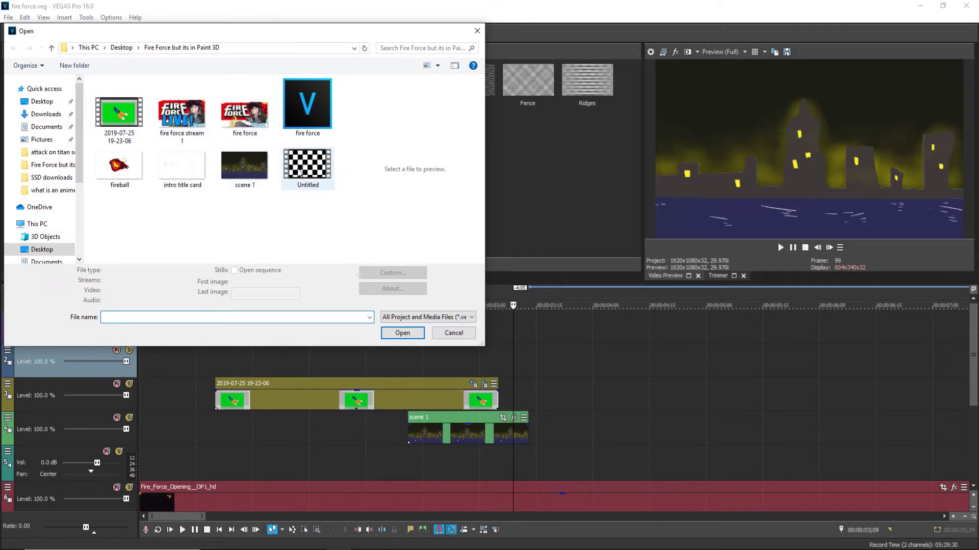
{"action": "left_click", "coordinate": [300, 168]}
{"action": "left_click", "coordinate": [119, 113]}
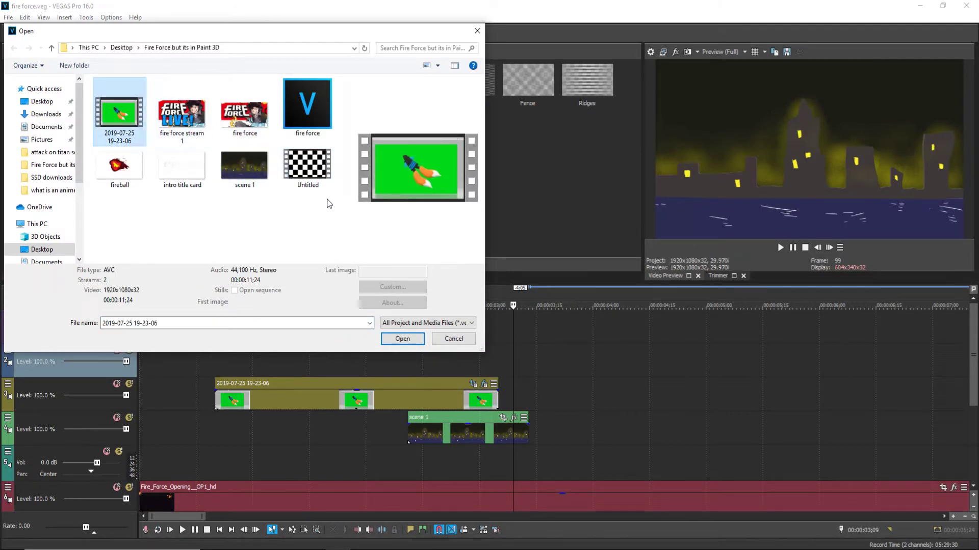
{"action": "left_click", "coordinate": [183, 167]}
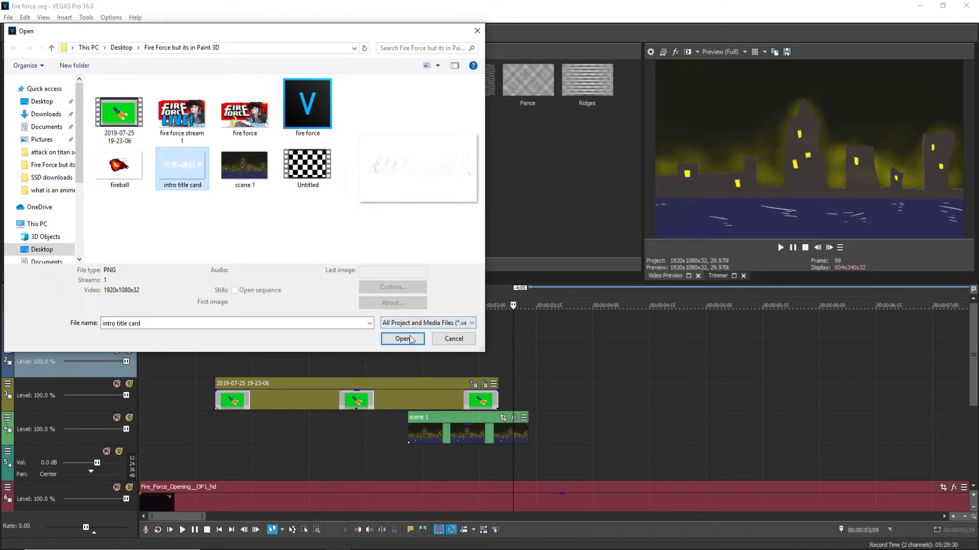
{"action": "left_click", "coordinate": [411, 339]}
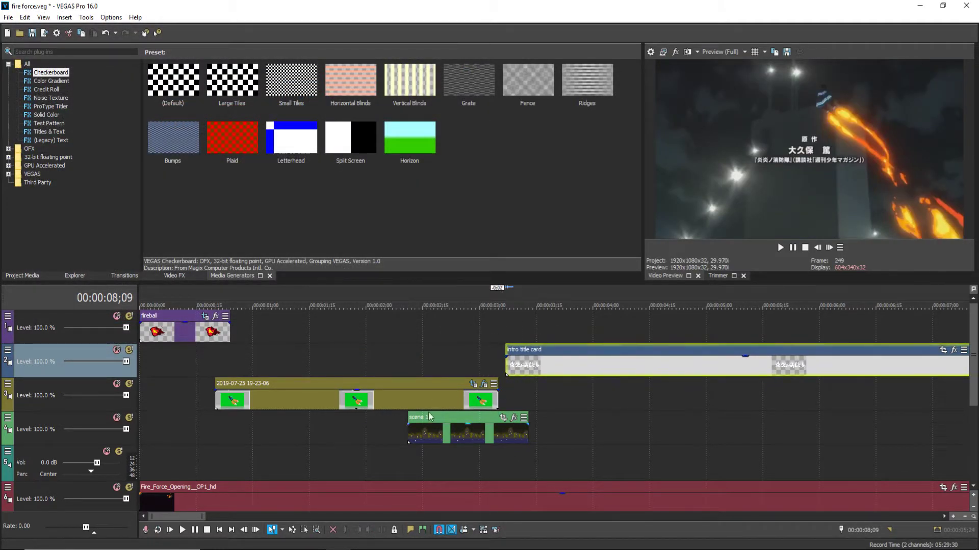
Insert a new video track above the scene 1 clip and place a copy of scene 1 on it at the same time position.
{"action": "right_click", "coordinate": [41, 437]}
{"action": "left_click", "coordinate": [81, 288]}
{"action": "left_click", "coordinate": [478, 470]}
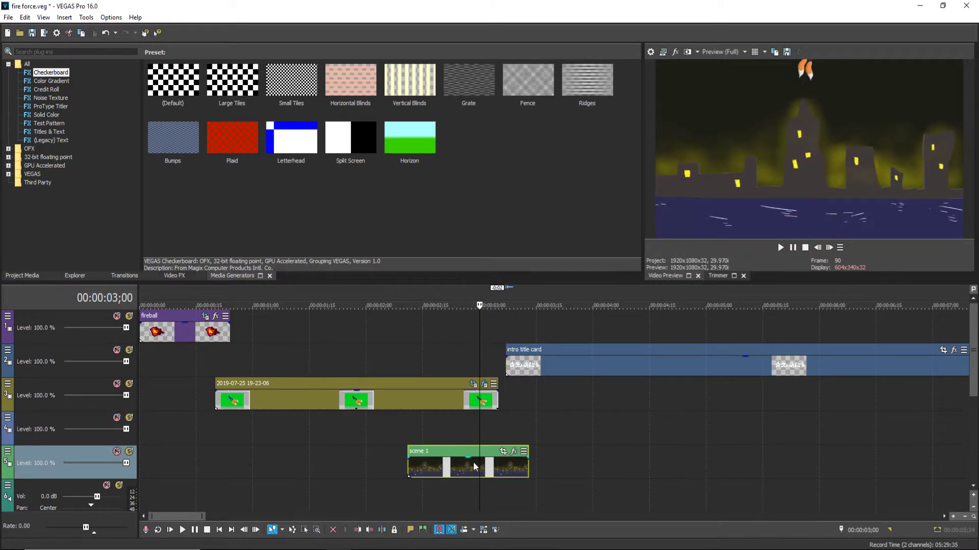
{"action": "left_click", "coordinate": [437, 436]}
{"action": "left_click_drag", "start_coordinate": [500, 466], "coordinate": [500, 432]}
{"action": "left_click", "coordinate": [491, 436]}
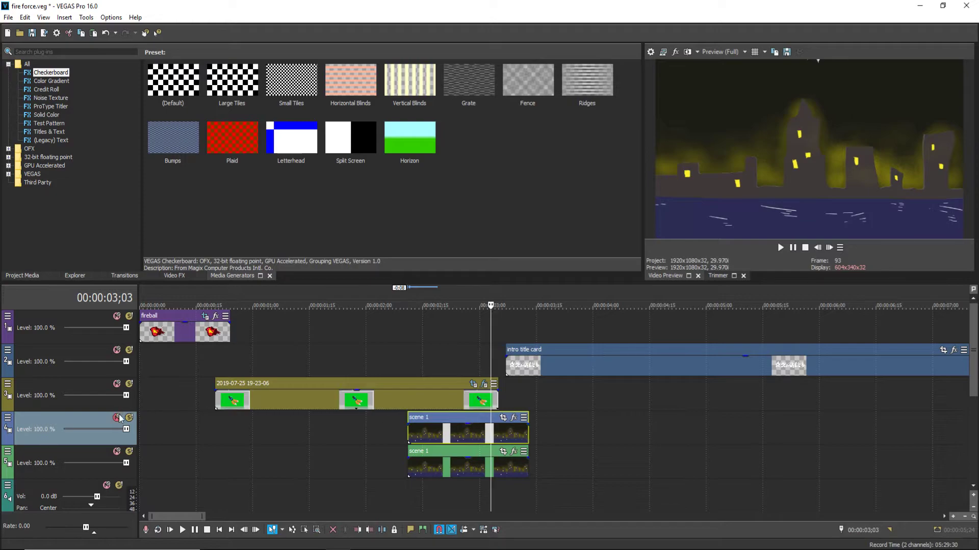
Enable the mask in the Pan/Crop settings of the upper scene 1 copy and activate the anchor creation tool.
{"action": "left_click", "coordinate": [503, 418]}
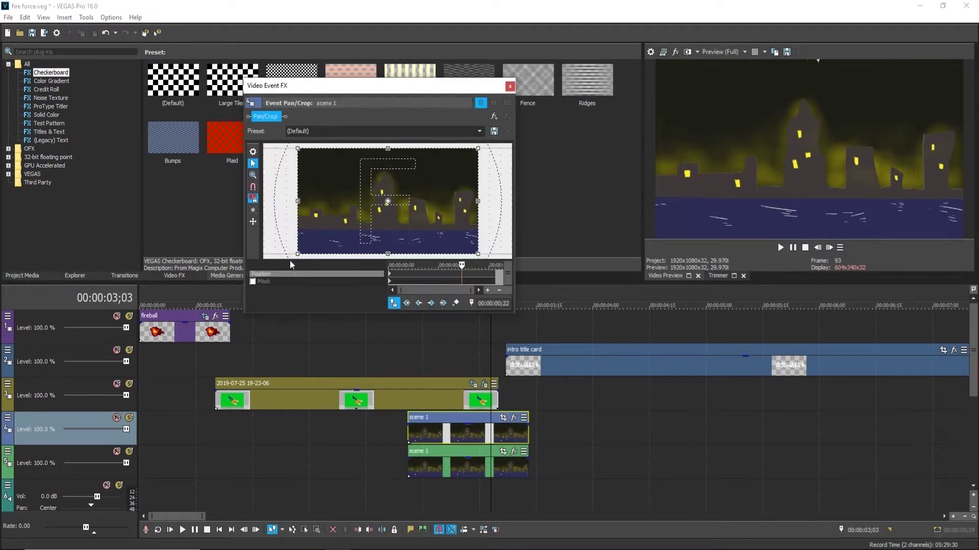
{"action": "left_click", "coordinate": [252, 282]}
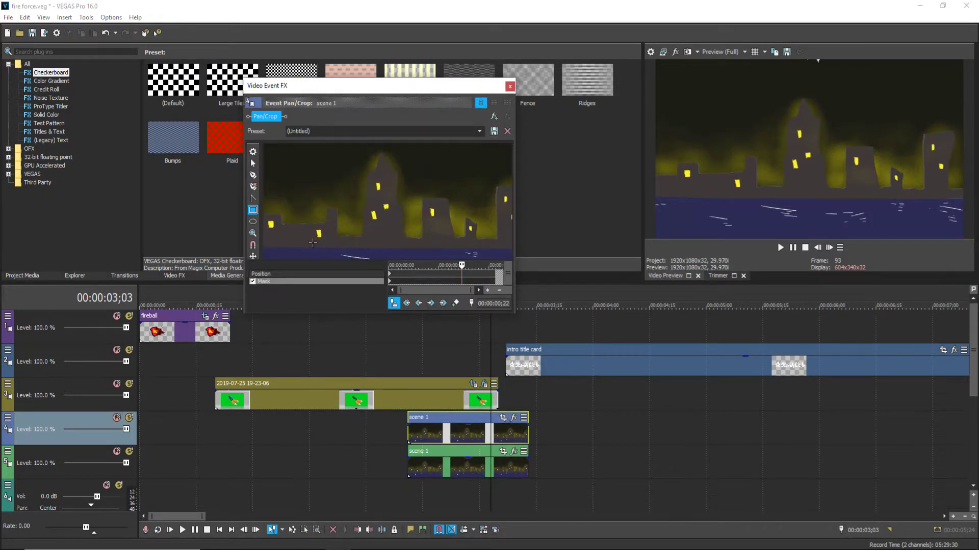
{"action": "left_click", "coordinate": [253, 174]}
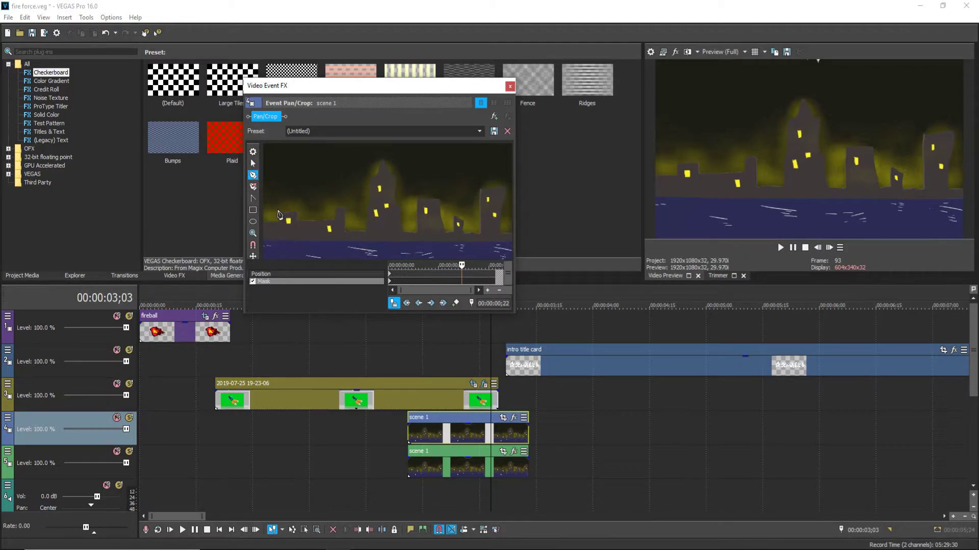
{"action": "scroll", "coordinate": [273, 227], "scroll_direction": "down", "scroll_amount": 1}
{"action": "scroll", "coordinate": [274, 227], "scroll_direction": "up", "scroll_amount": 2}
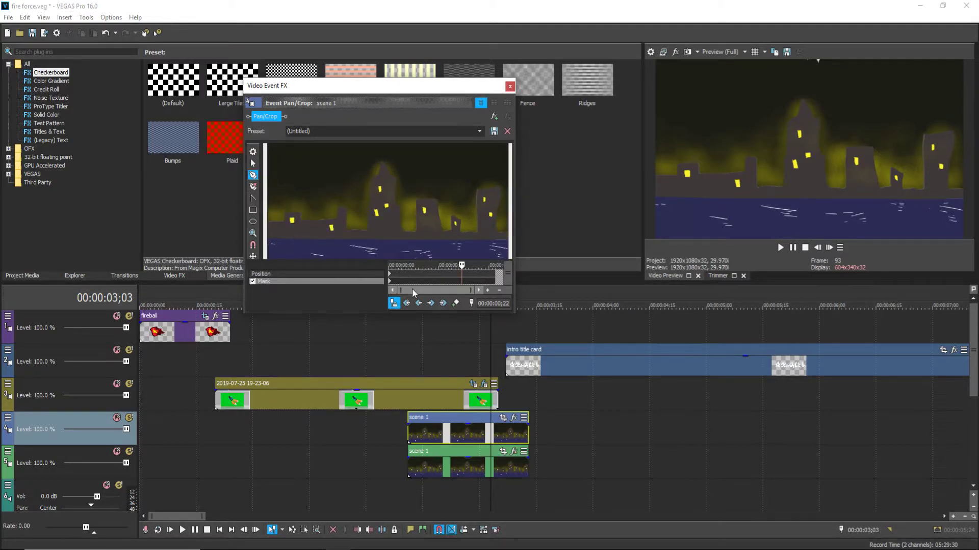
Trace the mask path along the skyline from the frame's left edge, over the tall tower, up to the rightmost building.
{"action": "left_click", "coordinate": [266, 220]}
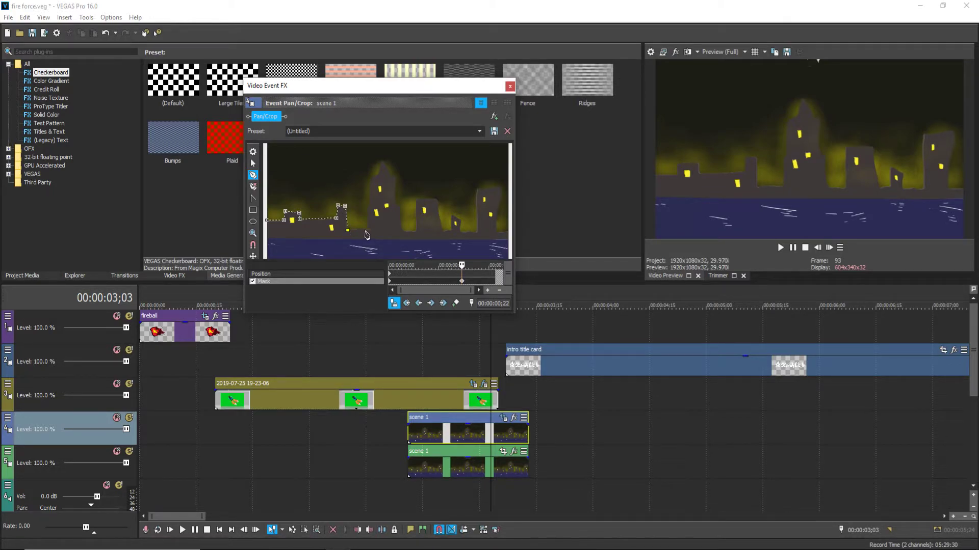
{"action": "scroll", "coordinate": [373, 186], "scroll_direction": "up", "scroll_amount": 3}
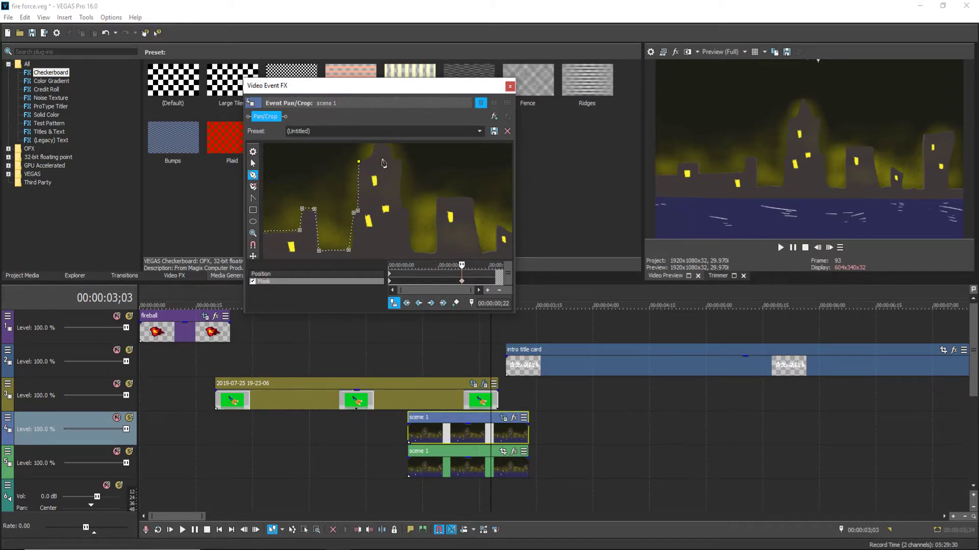
{"action": "scroll", "coordinate": [379, 165], "scroll_direction": "down", "scroll_amount": 1}
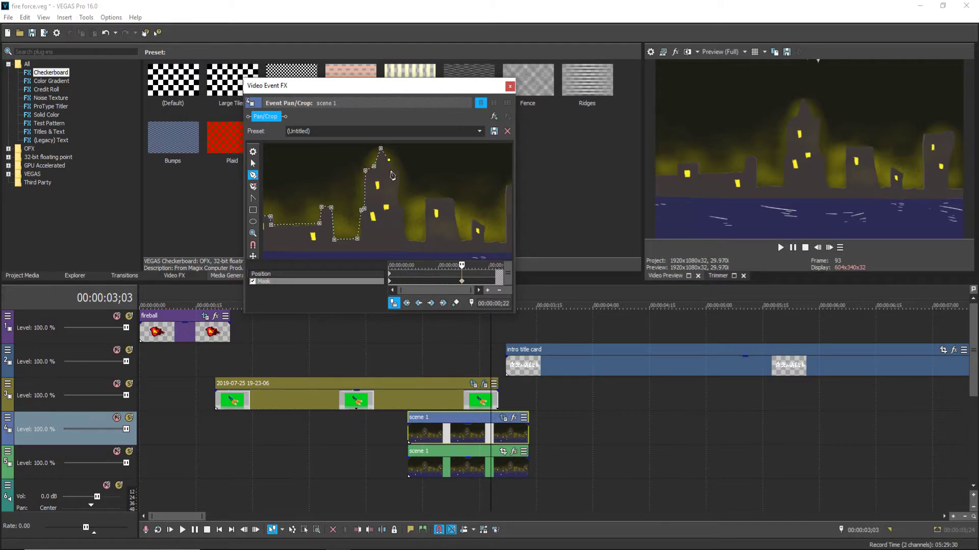
{"action": "scroll", "coordinate": [392, 174], "scroll_direction": "up", "scroll_amount": 3}
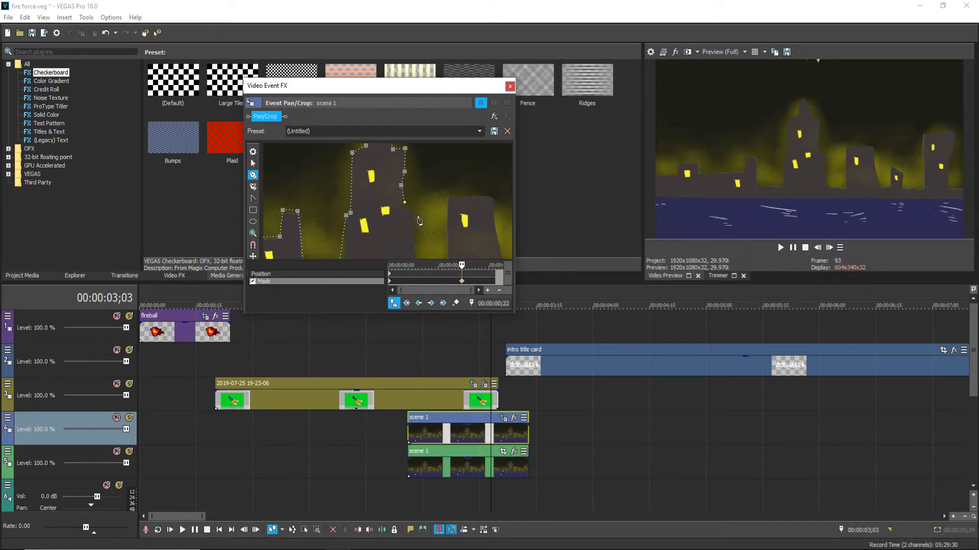
{"action": "scroll", "coordinate": [414, 234], "scroll_direction": "down", "scroll_amount": 1}
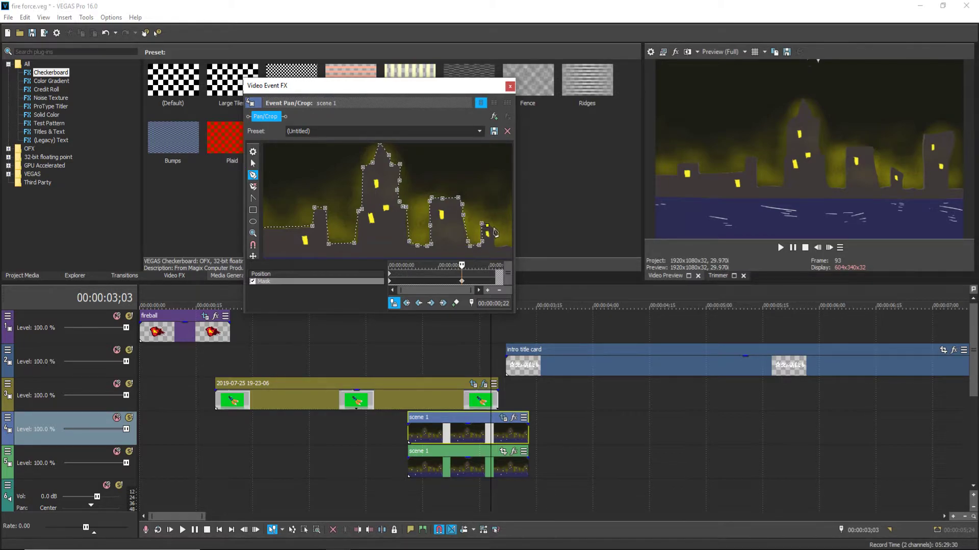
{"action": "scroll", "coordinate": [502, 255], "scroll_direction": "down", "scroll_amount": 1}
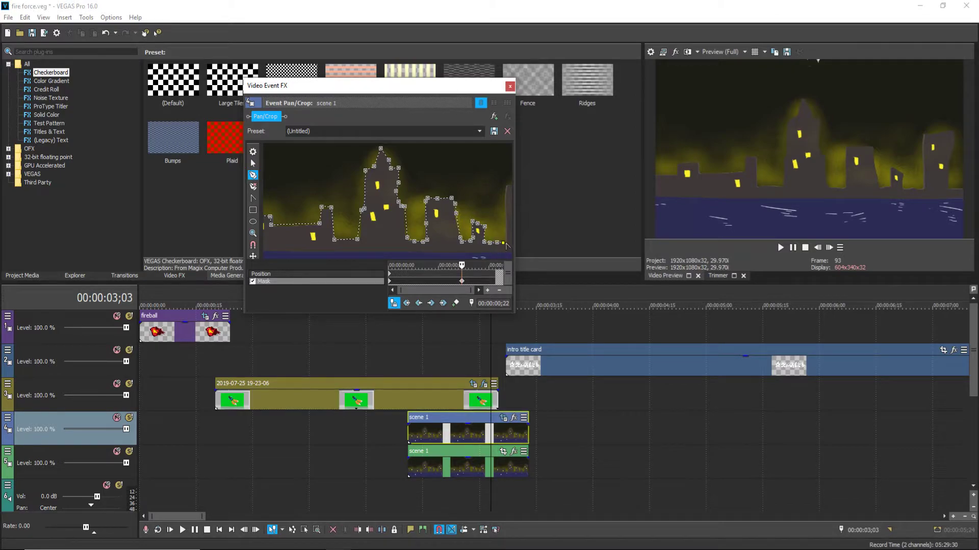
{"action": "scroll", "coordinate": [507, 246], "scroll_direction": "down", "scroll_amount": 3}
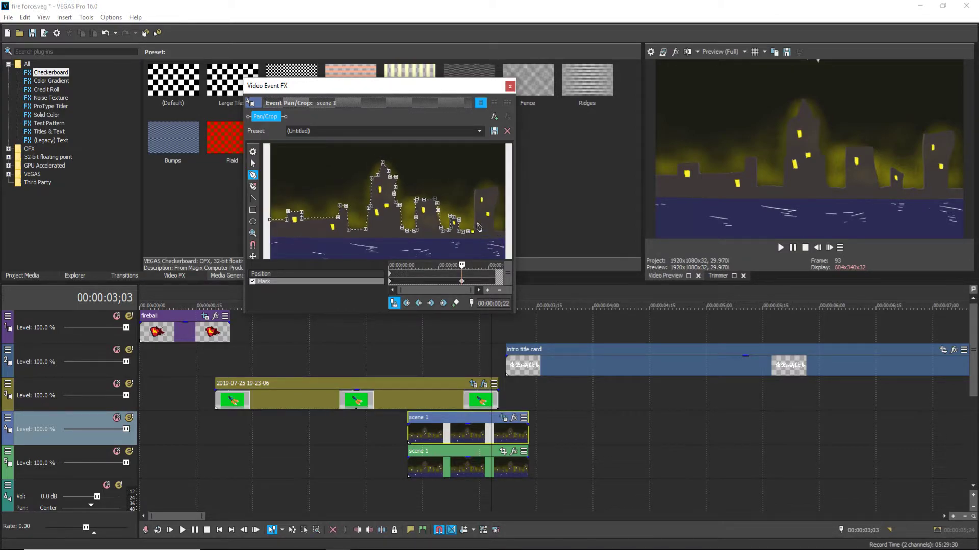
{"action": "scroll", "coordinate": [483, 238], "scroll_direction": "up", "scroll_amount": 2}
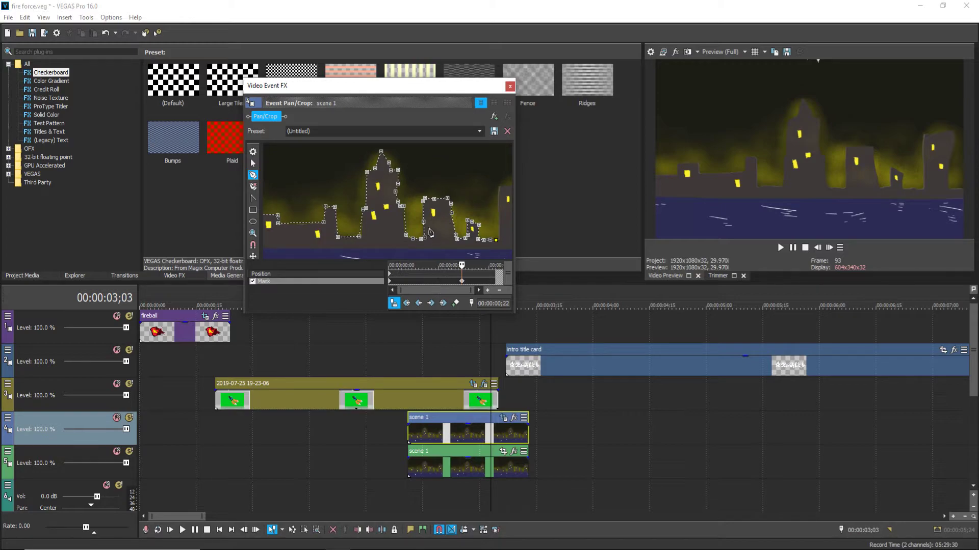
Continue the mask path around the rightmost building and out to the frame's right edge.
{"action": "left_click", "coordinate": [253, 163]}
{"action": "scroll", "coordinate": [425, 164], "scroll_direction": "up", "scroll_amount": 3}
{"action": "left_click", "coordinate": [253, 175]}
{"action": "scroll", "coordinate": [378, 256], "scroll_direction": "up", "scroll_amount": 3}
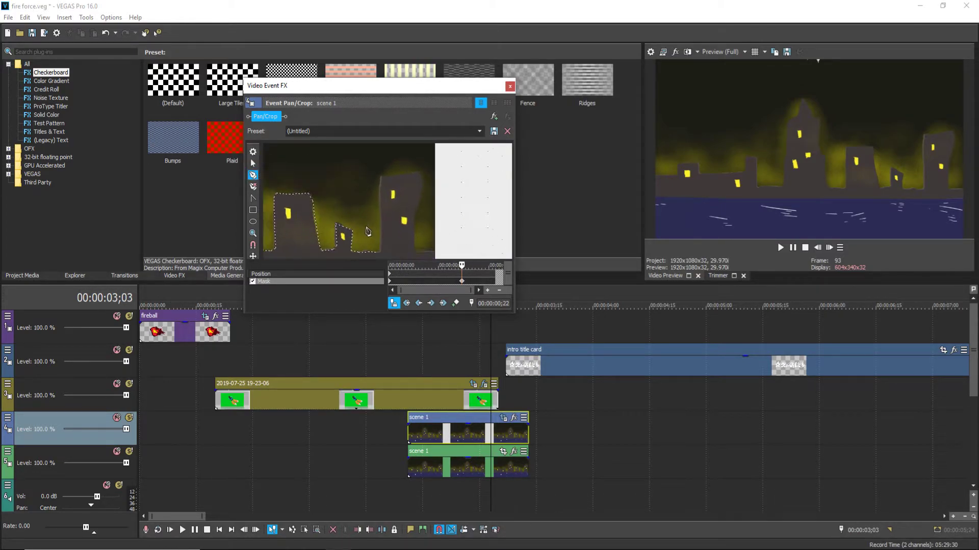
{"action": "left_click", "coordinate": [374, 256]}
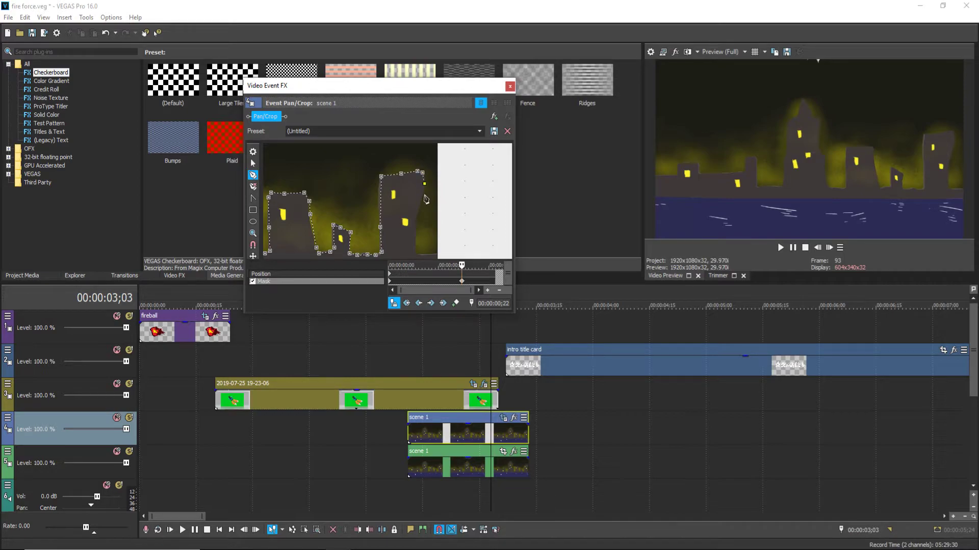
{"action": "left_click", "coordinate": [416, 220]}
{"action": "scroll", "coordinate": [423, 239], "scroll_direction": "down", "scroll_amount": 3}
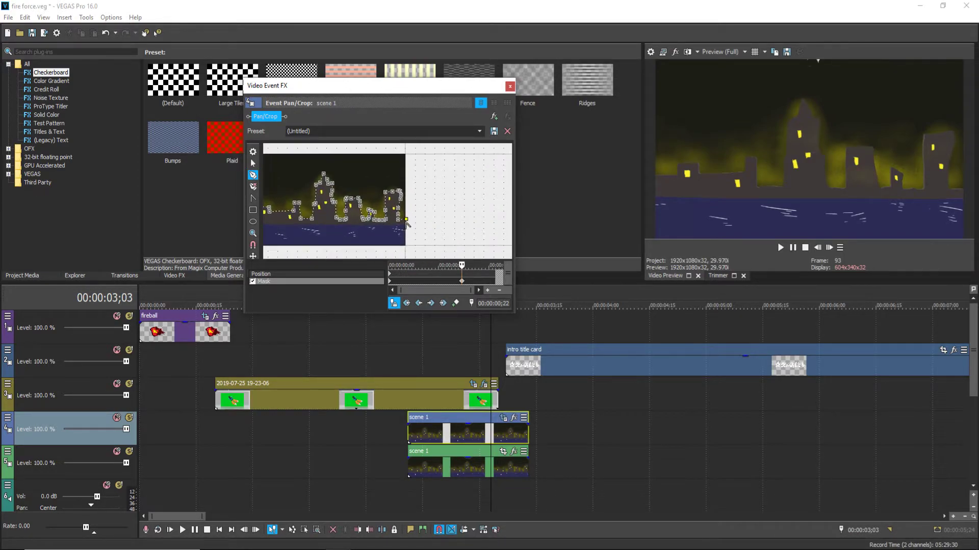
Close the mask path around the water below the frame, go to the clip's first frame and close the Pan/Crop window.
{"action": "scroll", "coordinate": [413, 234], "scroll_direction": "down", "scroll_amount": 3}
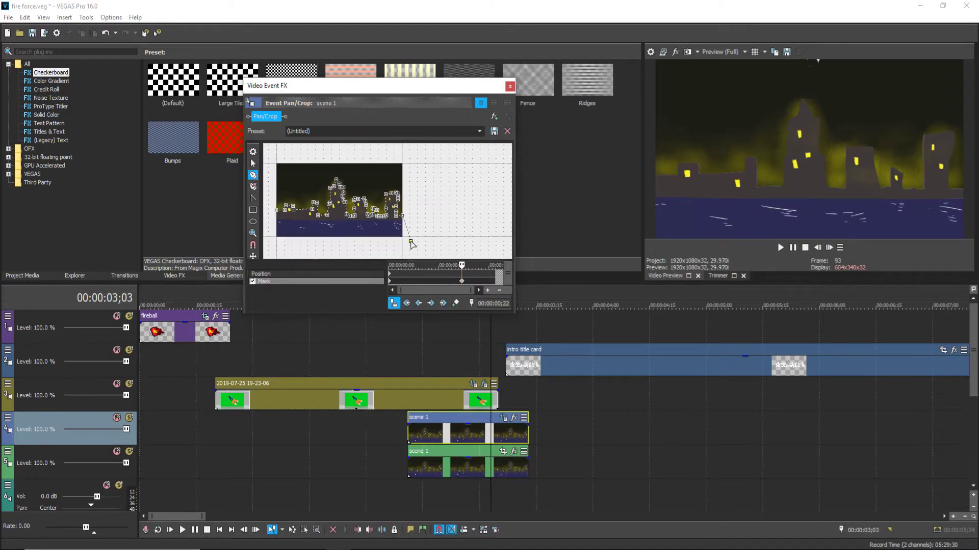
{"action": "left_click", "coordinate": [275, 246]}
{"action": "left_click", "coordinate": [272, 221]}
{"action": "left_click", "coordinate": [276, 210]}
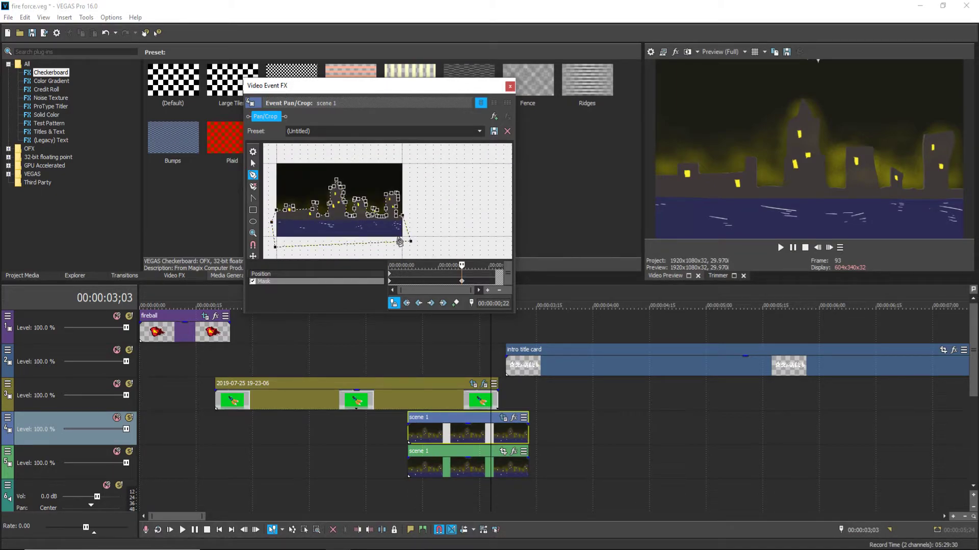
{"action": "left_click", "coordinate": [390, 276]}
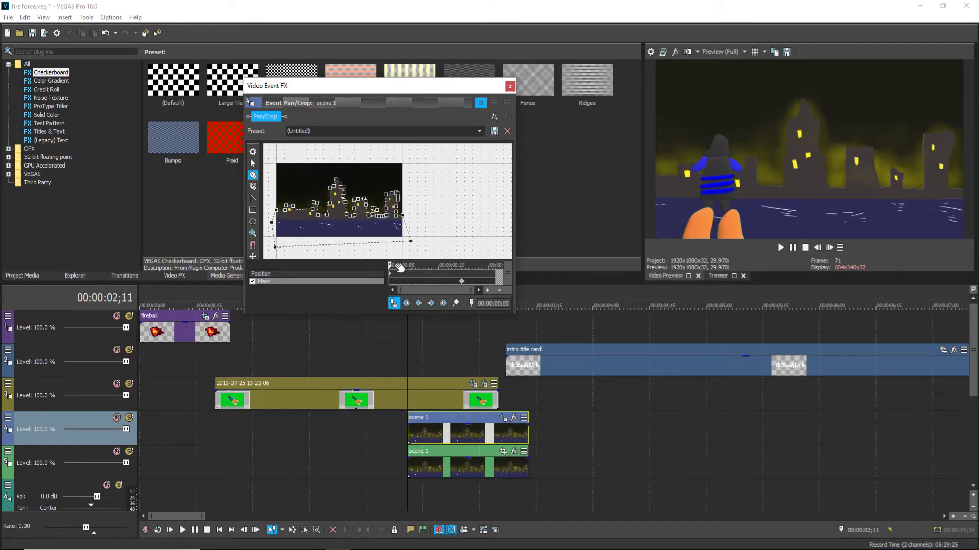
{"action": "left_click", "coordinate": [510, 87]}
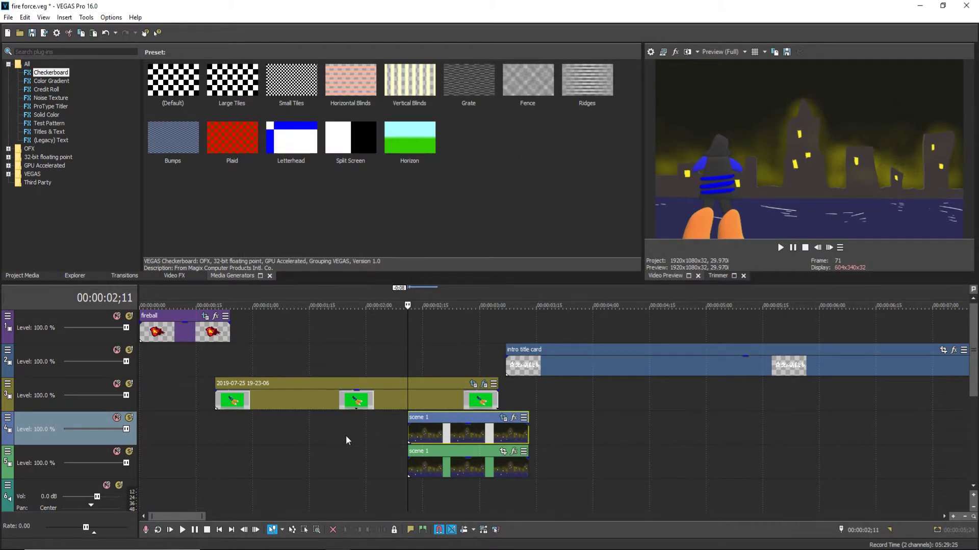
Mute the lower scene 1 track, check the masked skyline against the reference footage, and unmute the track.
{"action": "left_click", "coordinate": [116, 452]}
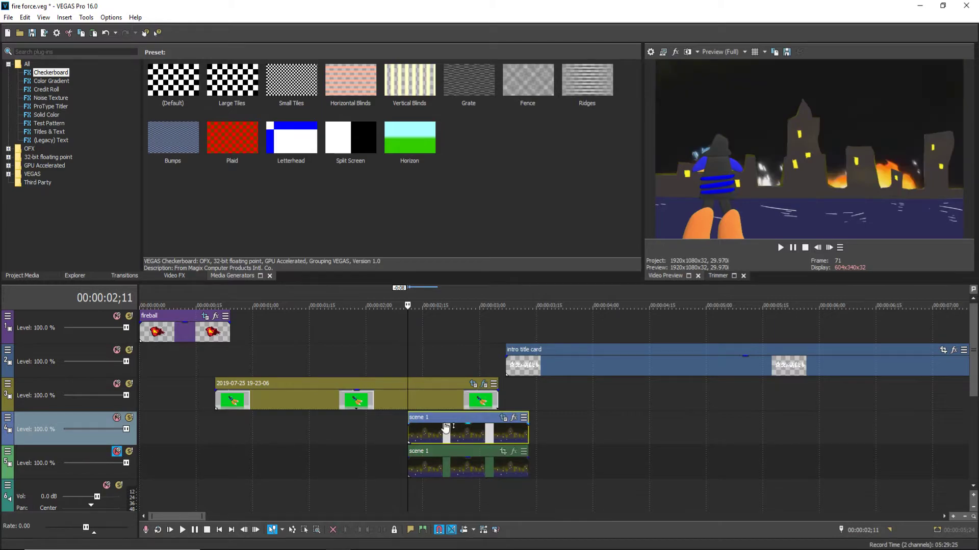
{"action": "left_click", "coordinate": [449, 359]}
{"action": "key", "text": "space"}
{"action": "left_click", "coordinate": [444, 338]}
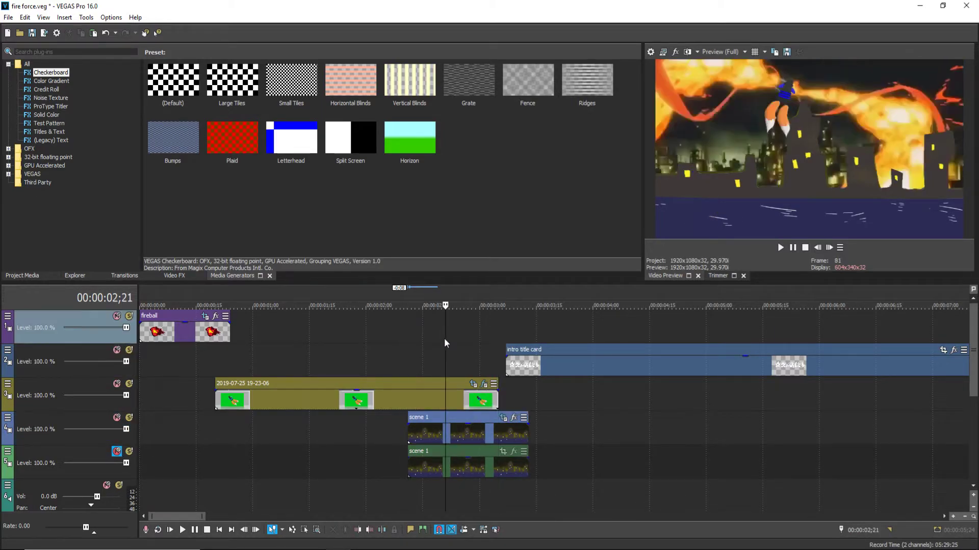
{"action": "left_click", "coordinate": [467, 343]}
{"action": "left_click", "coordinate": [117, 451]}
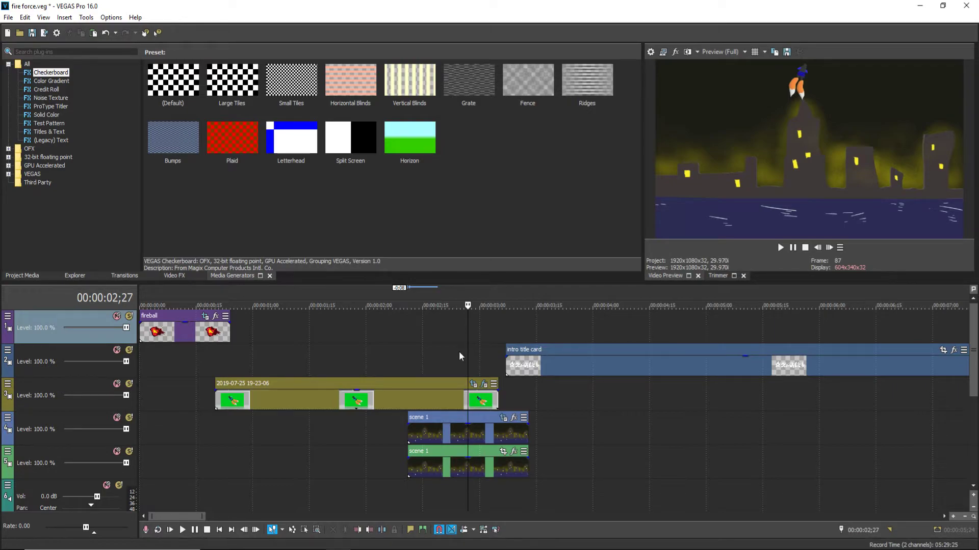
Play the scene 1 section to check the timing before the title card appears.
{"action": "left_click", "coordinate": [396, 357]}
{"action": "left_click", "coordinate": [449, 355]}
{"action": "left_click", "coordinate": [404, 354]}
{"action": "left_click", "coordinate": [781, 247]}
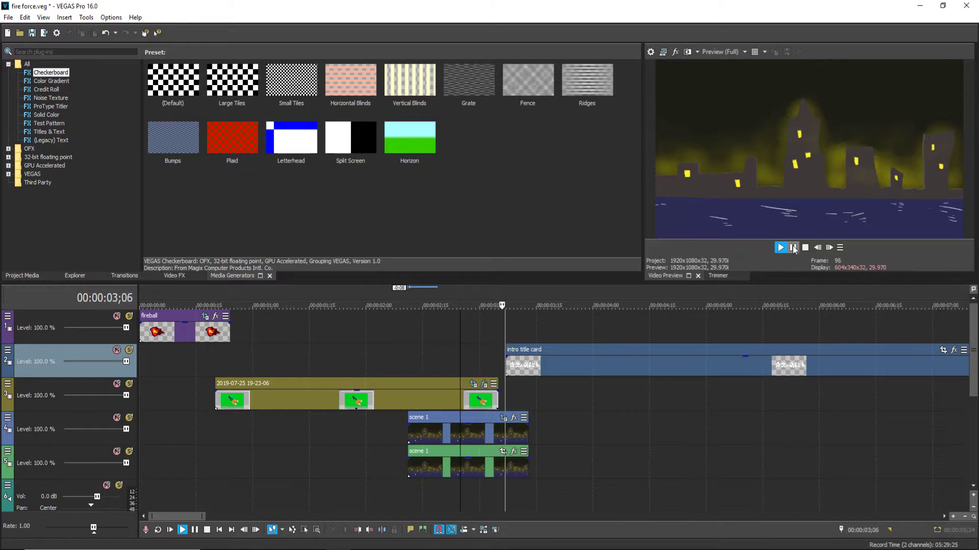
{"action": "key", "text": "space"}
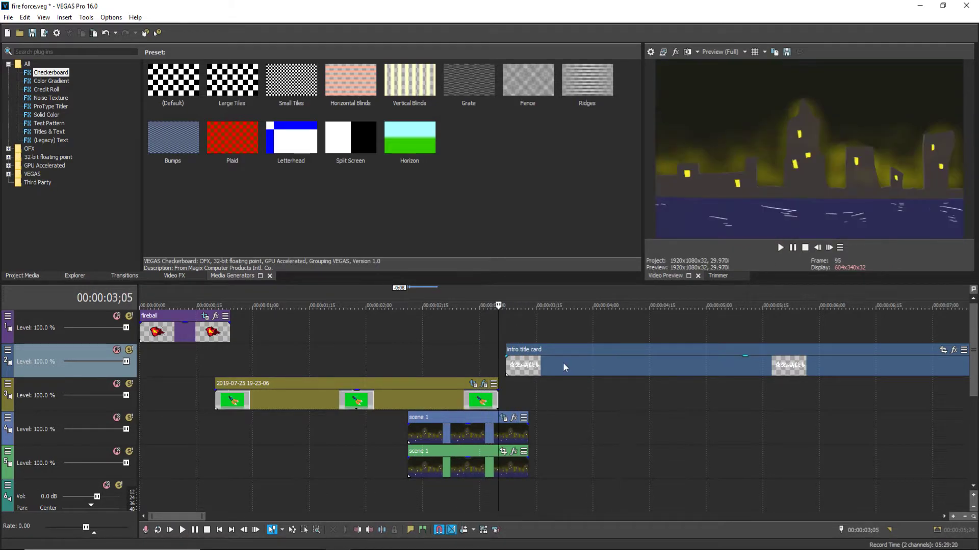
Align the intro title card's start with the scene 1 clips, split it at 00:00:03;13 and delete the remainder.
{"action": "left_click_drag", "start_coordinate": [561, 362], "coordinate": [472, 363]}
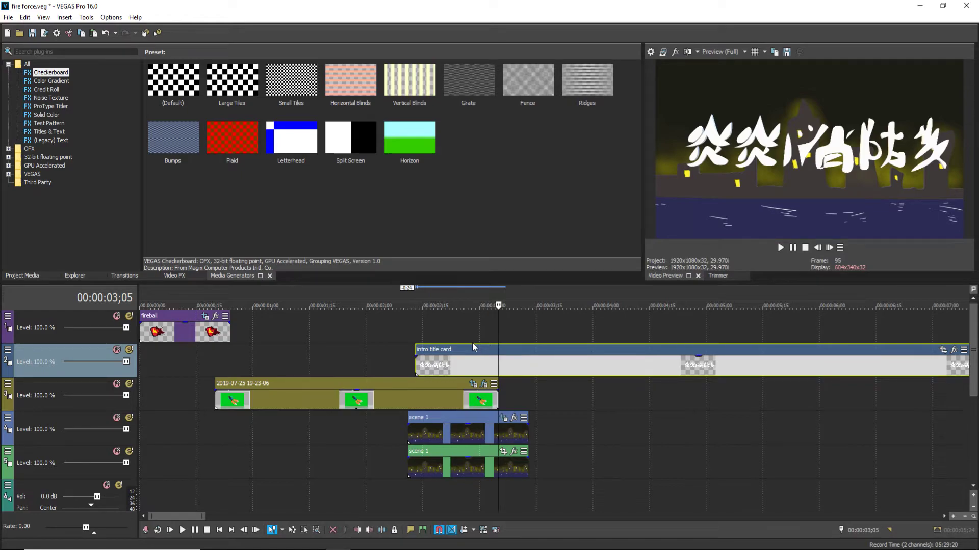
{"action": "left_click_drag", "start_coordinate": [491, 366], "coordinate": [451, 356]}
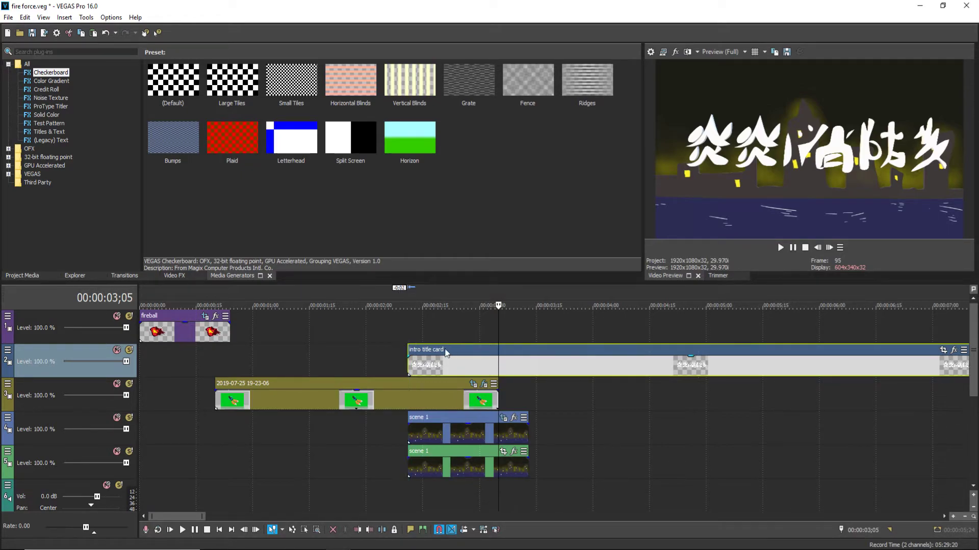
{"action": "left_click", "coordinate": [437, 351]}
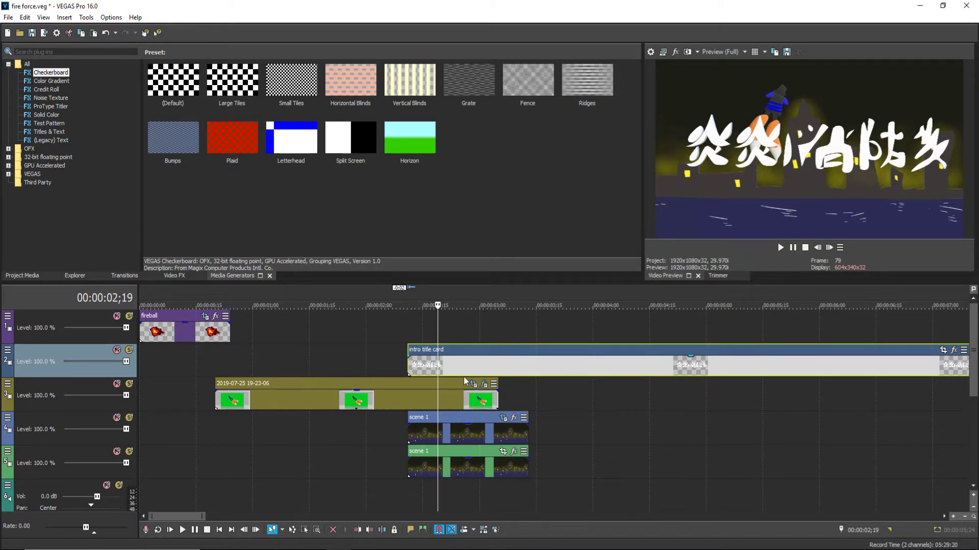
{"action": "left_click", "coordinate": [540, 365]}
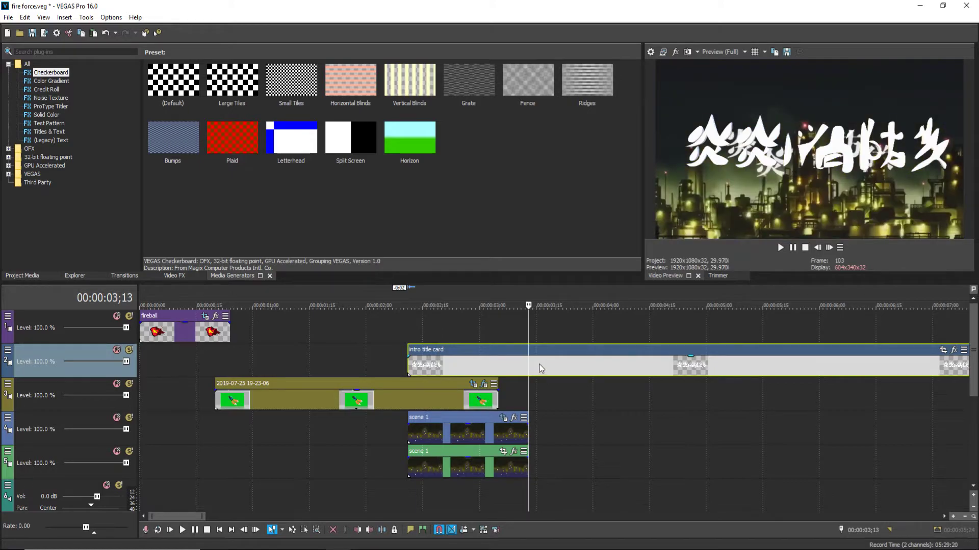
{"action": "key", "text": "s"}
{"action": "left_click", "coordinate": [573, 364]}
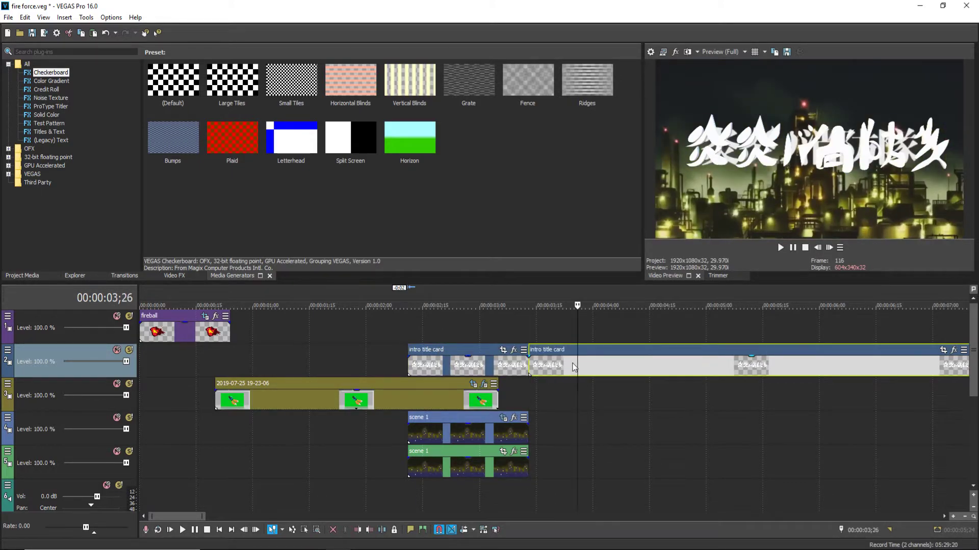
{"action": "key", "text": "Delete"}
Mute the green-screen character track and both scene 1 tracks to compare the title card with the reference footage.
{"action": "left_click", "coordinate": [465, 368]}
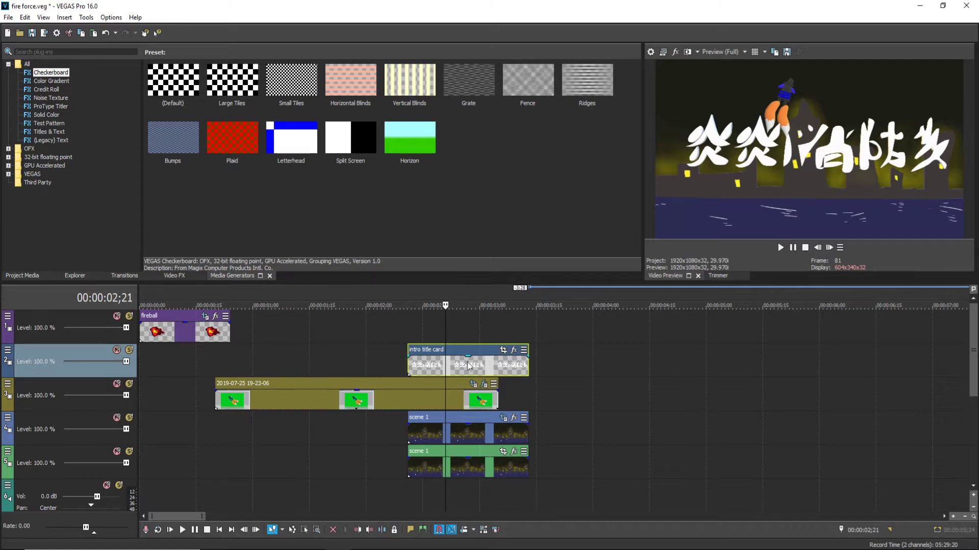
{"action": "left_click", "coordinate": [117, 383]}
{"action": "left_click", "coordinate": [117, 418]}
{"action": "left_click", "coordinate": [117, 452]}
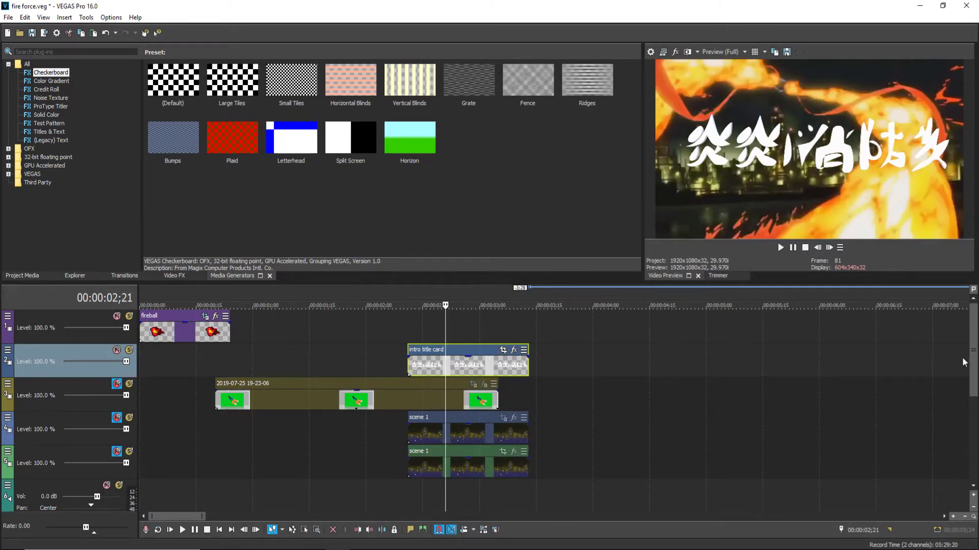
{"action": "left_click_drag", "start_coordinate": [974, 379], "coordinate": [951, 362]}
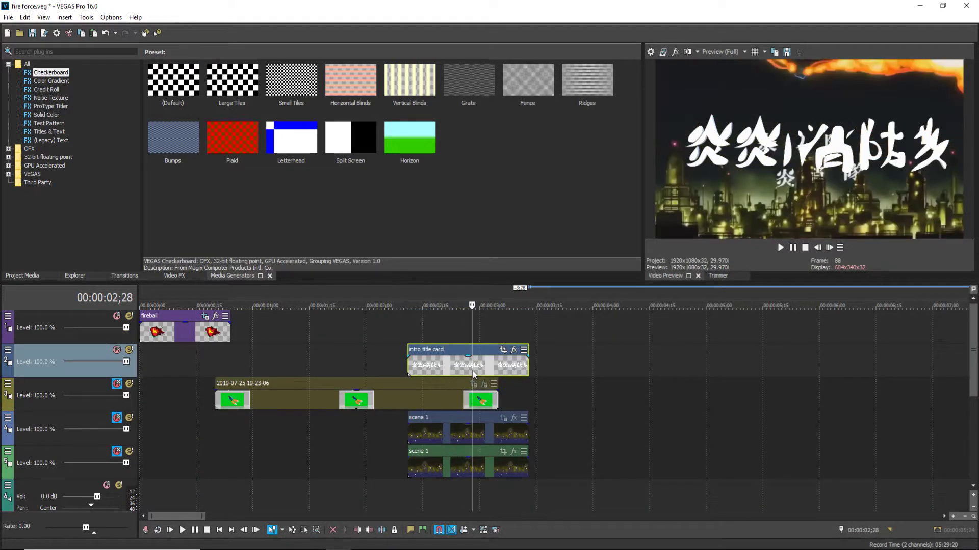
Open Pan/Crop for the intro title card and scrub its span to examine how the reference title characters move.
{"action": "left_click", "coordinate": [504, 351]}
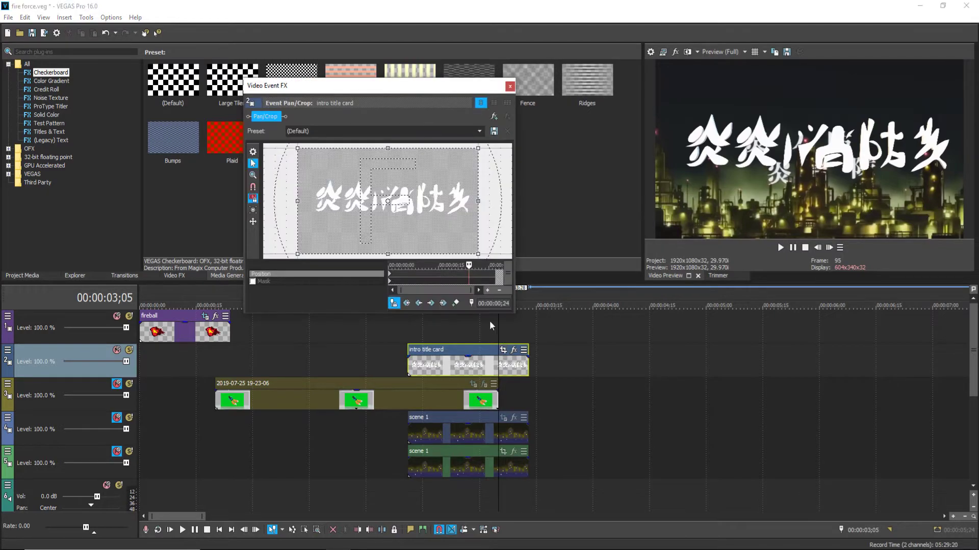
{"action": "left_click", "coordinate": [391, 279]}
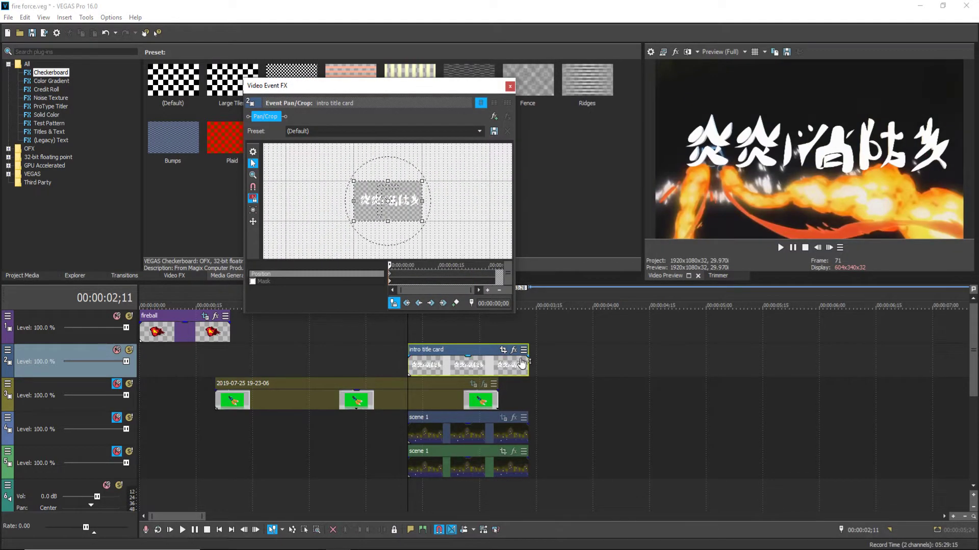
{"action": "left_click", "coordinate": [438, 338]}
{"action": "left_click", "coordinate": [460, 330]}
{"action": "left_click", "coordinate": [479, 330]}
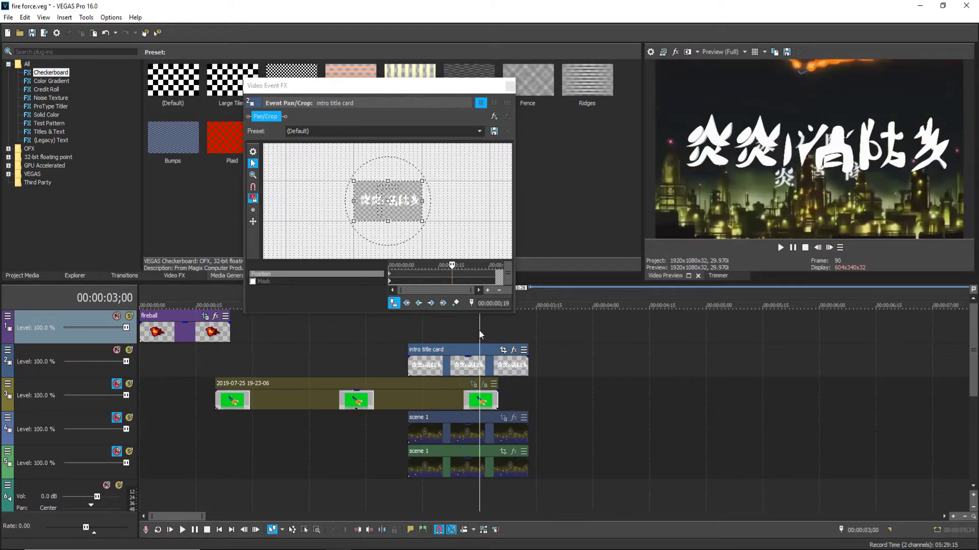
{"action": "left_click", "coordinate": [484, 328]}
{"action": "left_click", "coordinate": [498, 329]}
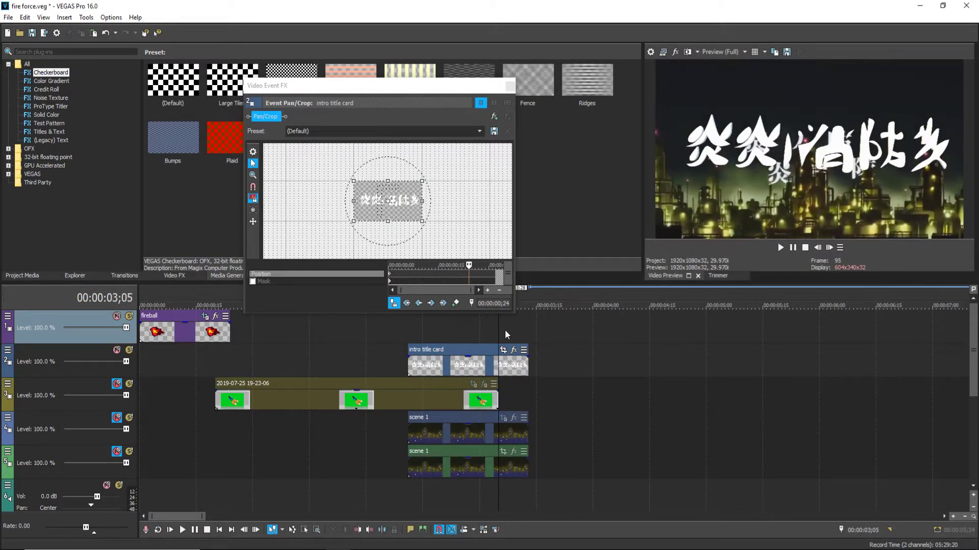
{"action": "left_click", "coordinate": [505, 328]}
{"action": "double_click", "coordinate": [516, 327]}
{"action": "left_click", "coordinate": [434, 332]}
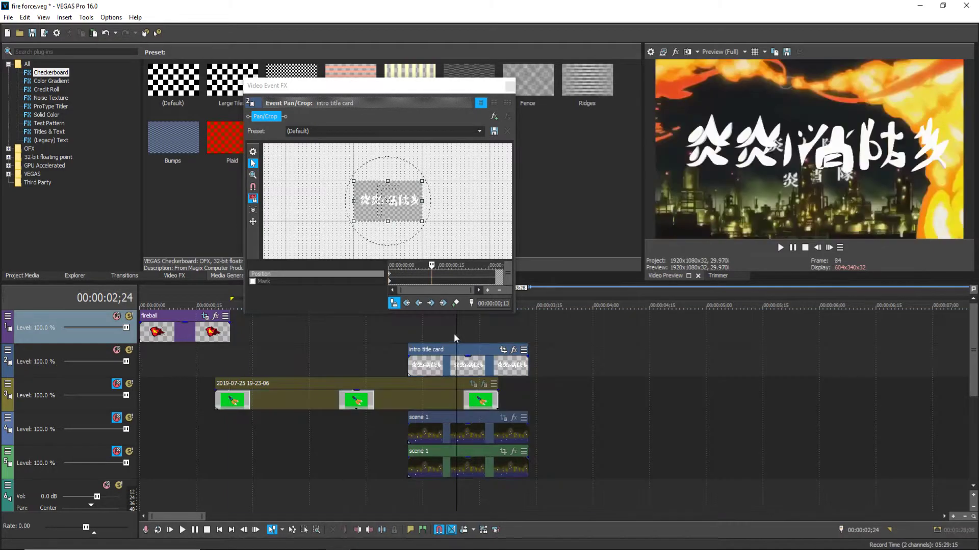
Play the title card section repeatedly to study when each character moves in the reference footage.
{"action": "left_click", "coordinate": [780, 247]}
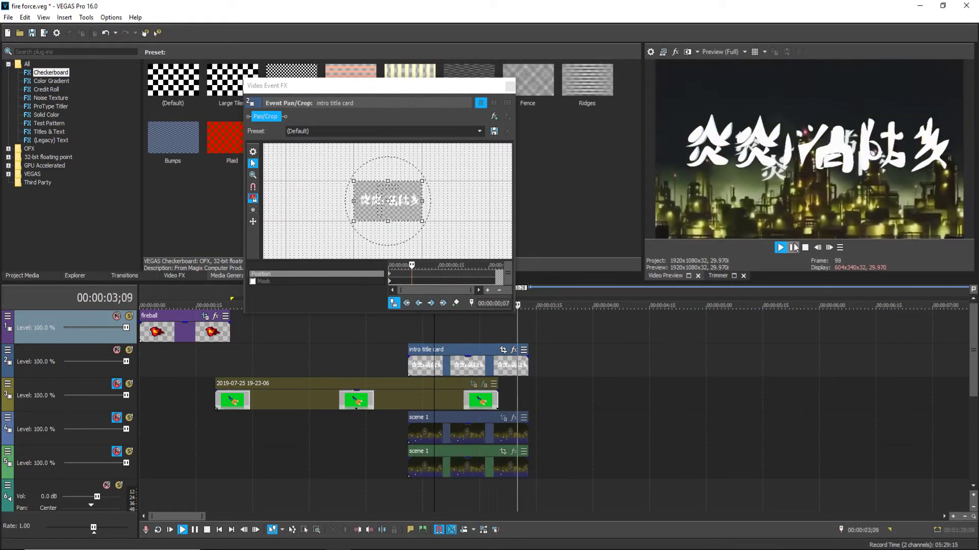
{"action": "left_click", "coordinate": [445, 339]}
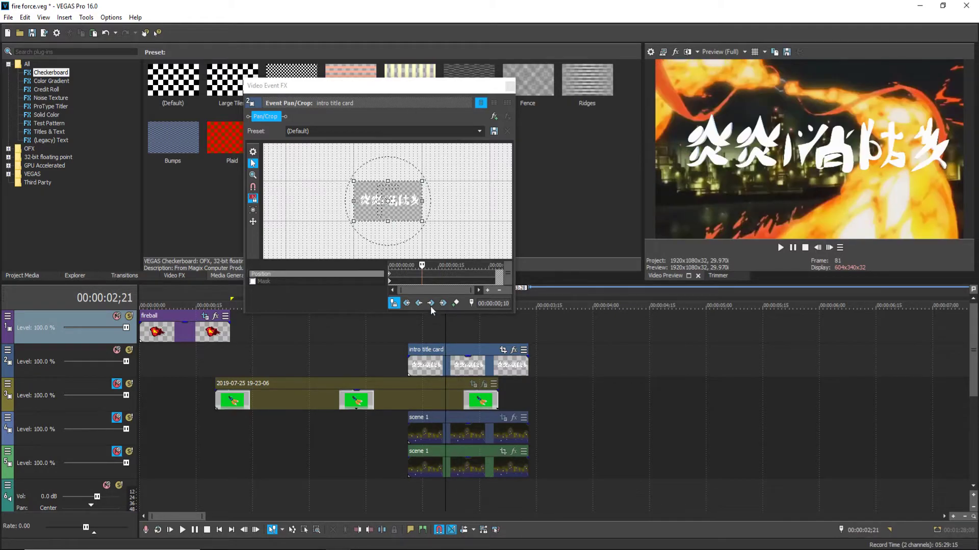
{"action": "left_click", "coordinate": [461, 338]}
{"action": "left_click", "coordinate": [779, 250]}
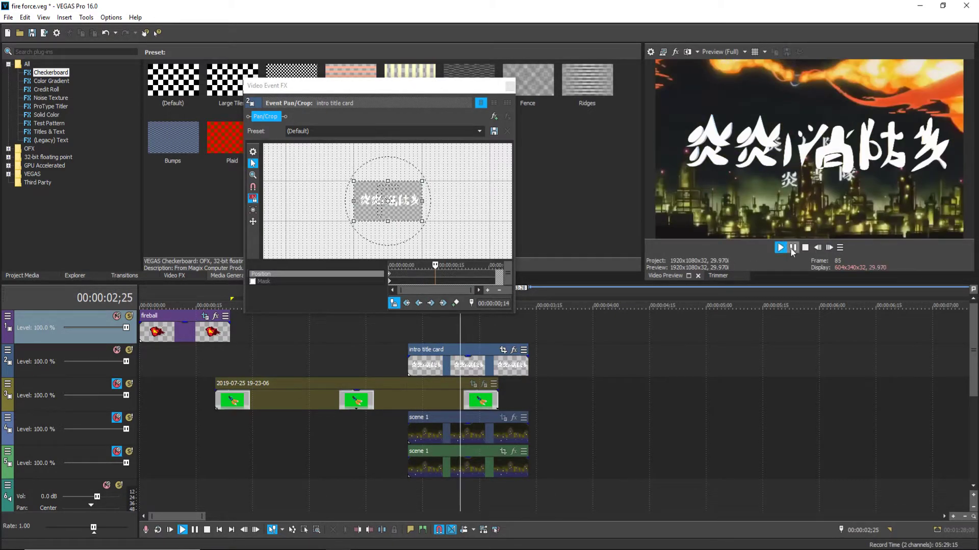
{"action": "left_click", "coordinate": [787, 249]}
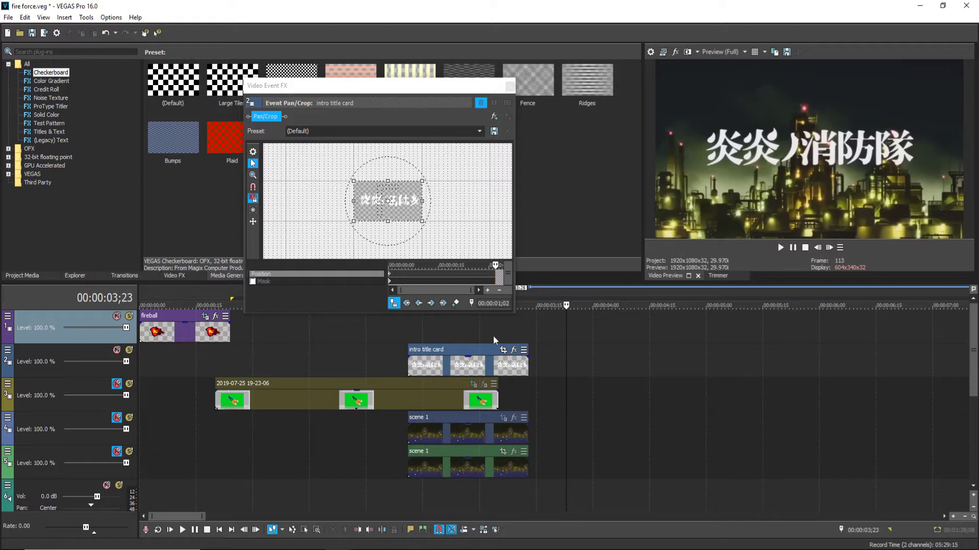
{"action": "left_click", "coordinate": [787, 249]}
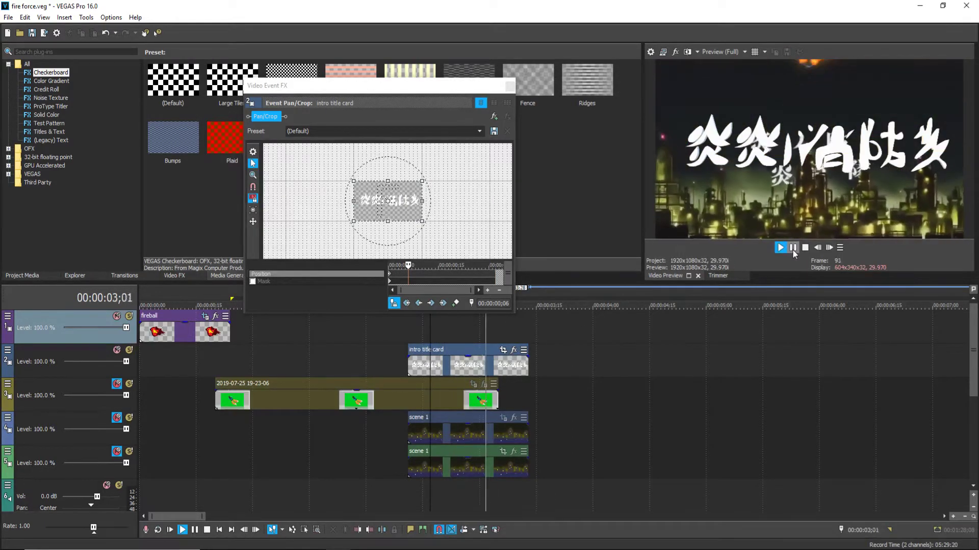
{"action": "left_click", "coordinate": [792, 249]}
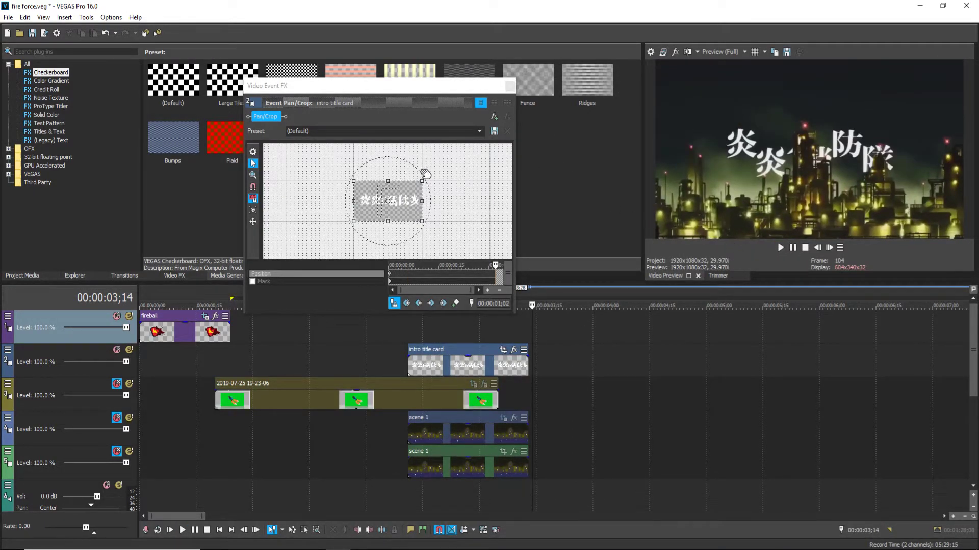
Enable masking on the intro title card and draw a rectangular mask around the first character at 00:00:02;11.
{"action": "scroll", "coordinate": [423, 173], "scroll_direction": "up", "scroll_amount": 2}
{"action": "left_click", "coordinate": [434, 365]}
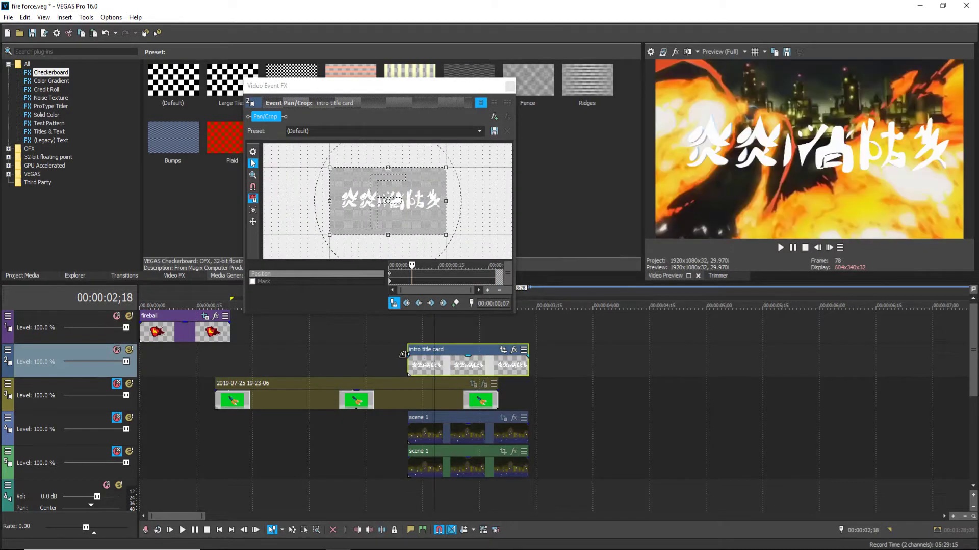
{"action": "left_click", "coordinate": [253, 282]}
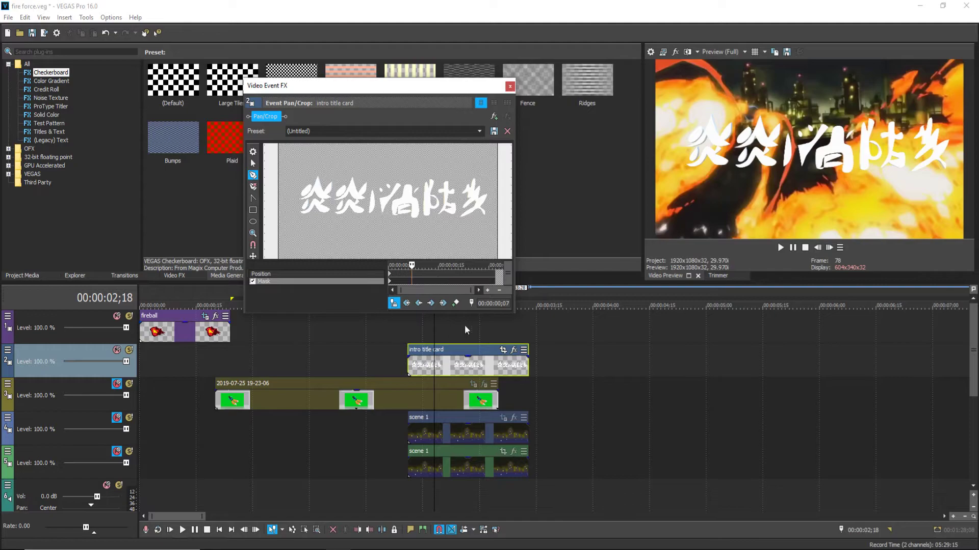
{"action": "left_click", "coordinate": [478, 330]}
{"action": "left_click", "coordinate": [504, 329]}
{"action": "left_click", "coordinate": [517, 325]}
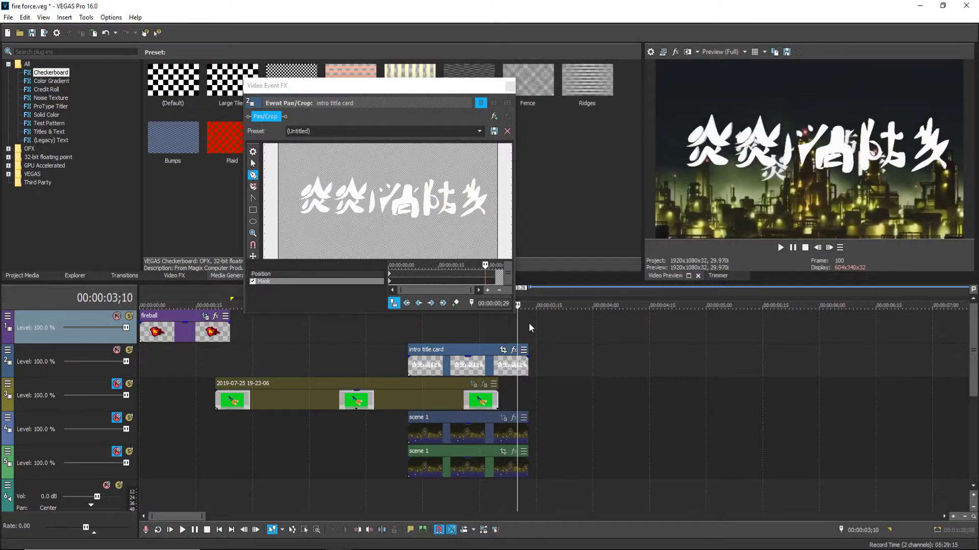
{"action": "left_click", "coordinate": [529, 322]}
{"action": "left_click", "coordinate": [407, 323]}
{"action": "scroll", "coordinate": [352, 204], "scroll_direction": "down", "scroll_amount": 2}
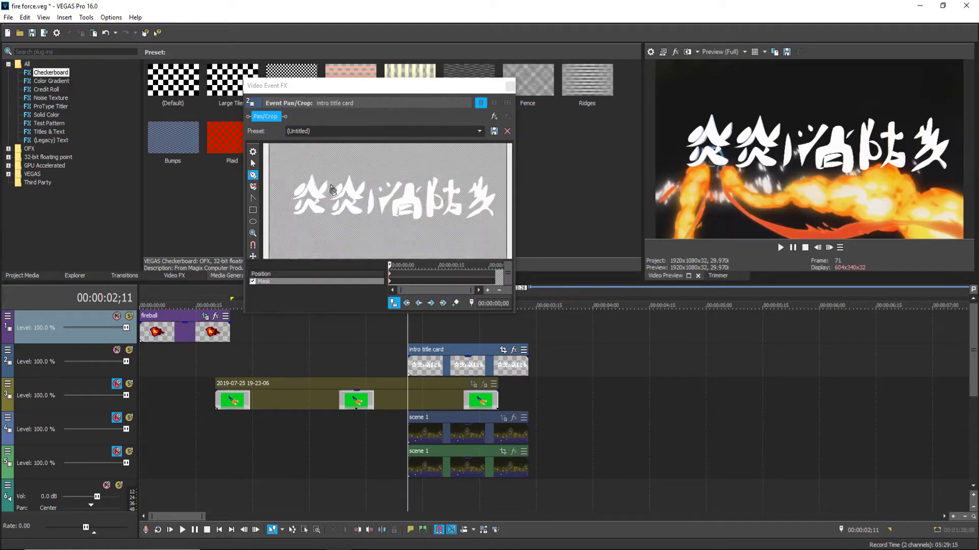
{"action": "left_click", "coordinate": [253, 210]}
{"action": "left_click_drag", "start_coordinate": [284, 166], "coordinate": [329, 223]}
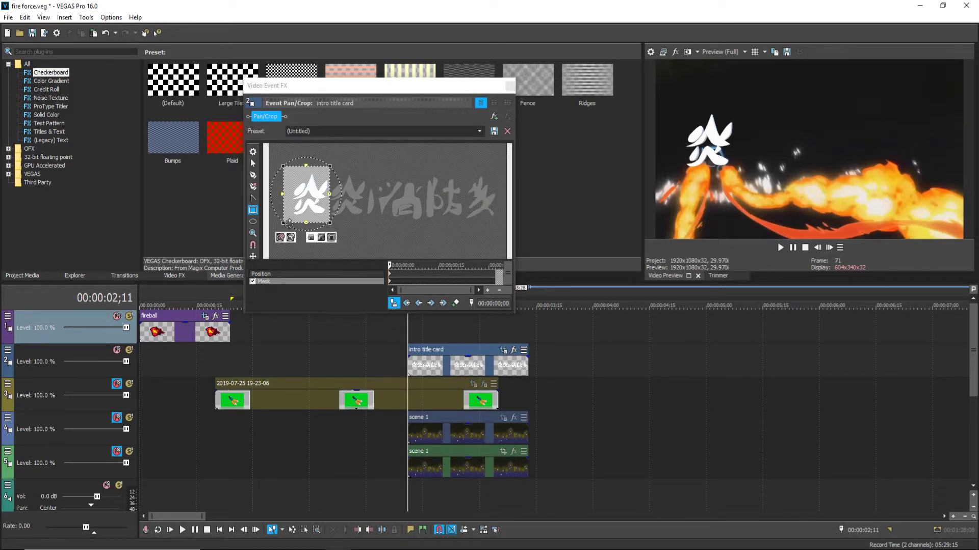
Disable the title card's mask, copy the event and paste it at 00:00:02;11 on a new video track above it.
{"action": "left_click", "coordinate": [253, 282]}
{"action": "right_click", "coordinate": [435, 366]}
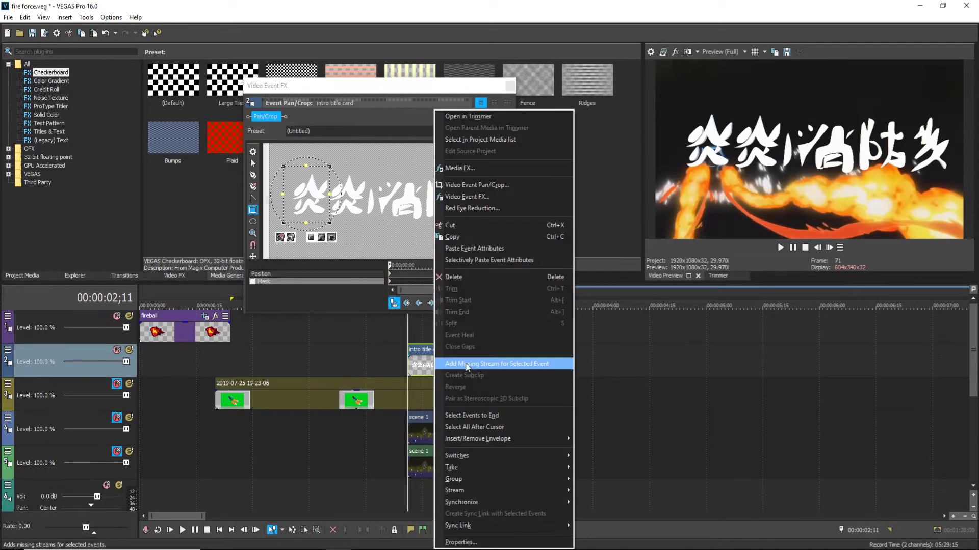
{"action": "left_click", "coordinate": [452, 236]}
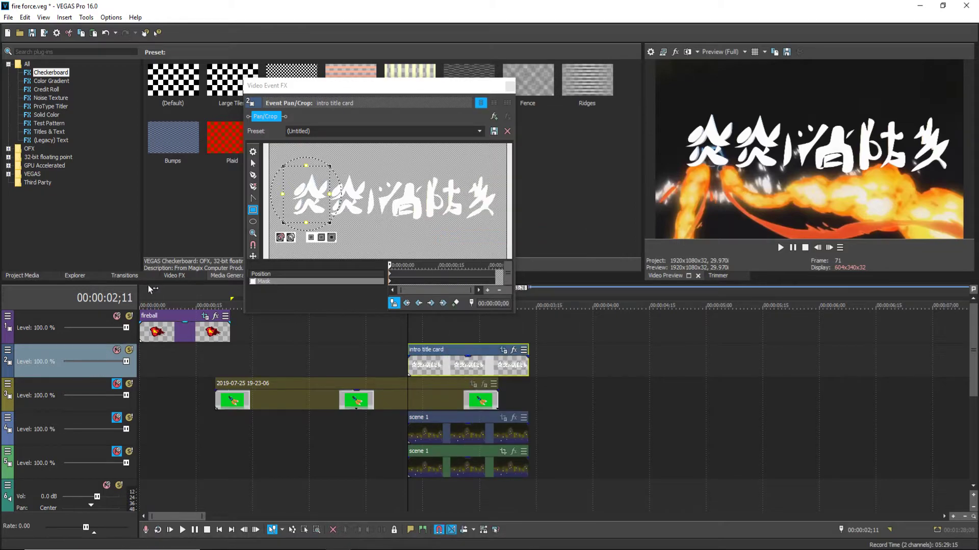
{"action": "right_click", "coordinate": [43, 374]}
{"action": "left_click", "coordinate": [61, 397]}
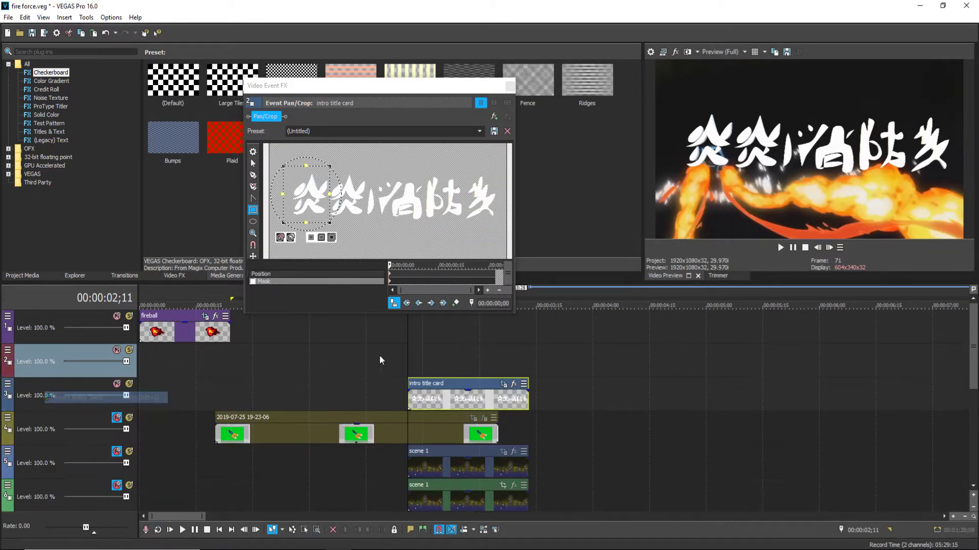
{"action": "right_click", "coordinate": [412, 363]}
{"action": "left_click", "coordinate": [448, 141]}
{"action": "left_click", "coordinate": [408, 363]}
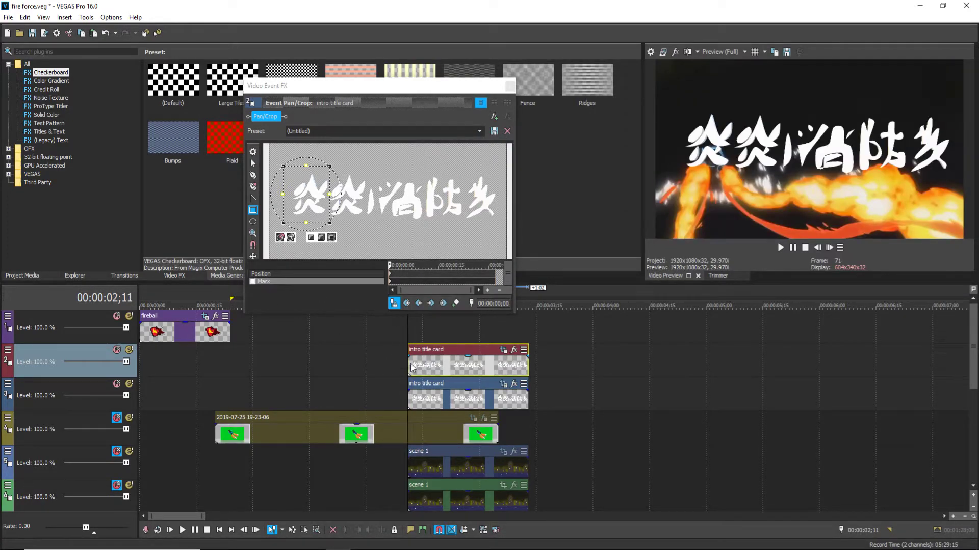
Enable the mask on the upper title card copy and shift the first character's rectangle slightly at 00:00:02;14.
{"action": "left_click", "coordinate": [252, 282]}
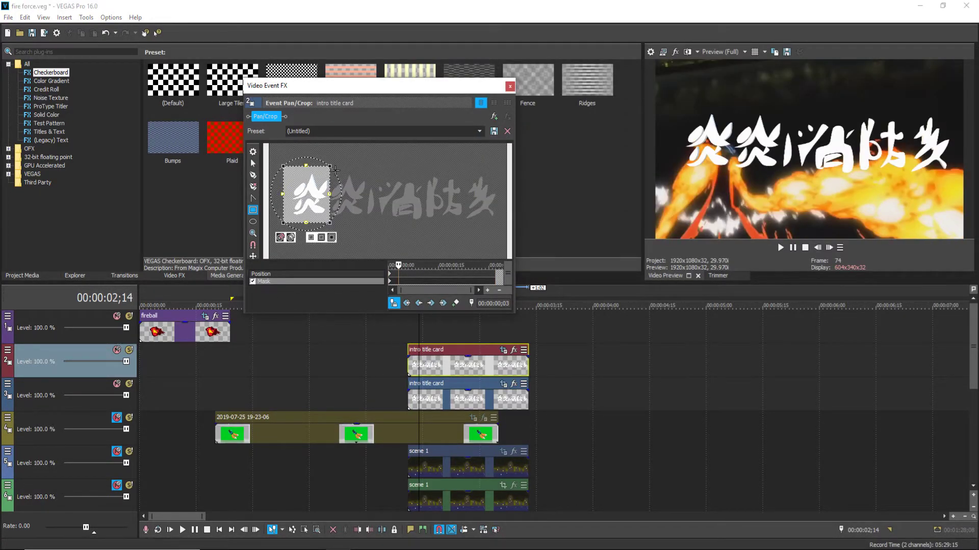
{"action": "mouse_move", "coordinate": [309, 186]}
{"action": "left_mouse_down"}
{"action": "mouse_move", "coordinate": [337, 189]}
{"action": "mouse_move", "coordinate": [308, 194]}
{"action": "left_mouse_up"}
{"action": "left_click", "coordinate": [381, 225]}
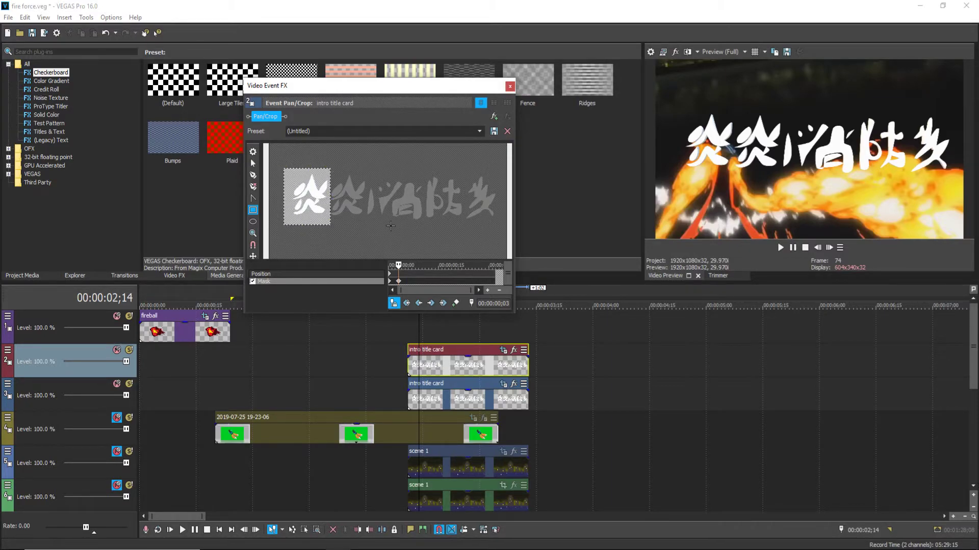
Choose the mask's anchor creation tool and move the playhead to 00:00:02;22 to mask the third character.
{"action": "left_click", "coordinate": [252, 174]}
{"action": "left_click", "coordinate": [476, 338]}
{"action": "left_click", "coordinate": [504, 330]}
{"action": "left_click", "coordinate": [450, 326]}
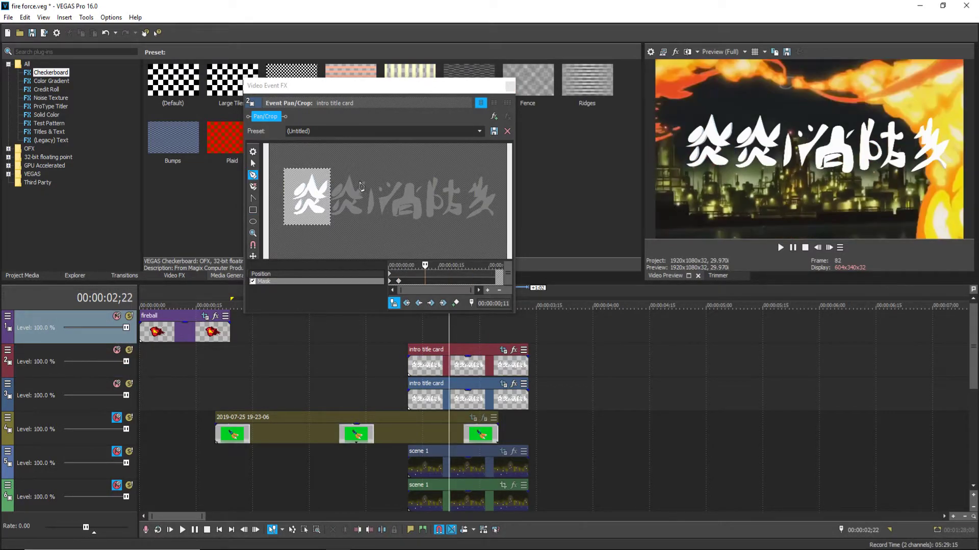
{"action": "scroll", "coordinate": [384, 195], "scroll_direction": "up", "scroll_amount": 2}
{"action": "scroll", "coordinate": [384, 194], "scroll_direction": "up", "scroll_amount": 1}
{"action": "left_click_drag", "start_coordinate": [361, 170], "coordinate": [356, 191]}
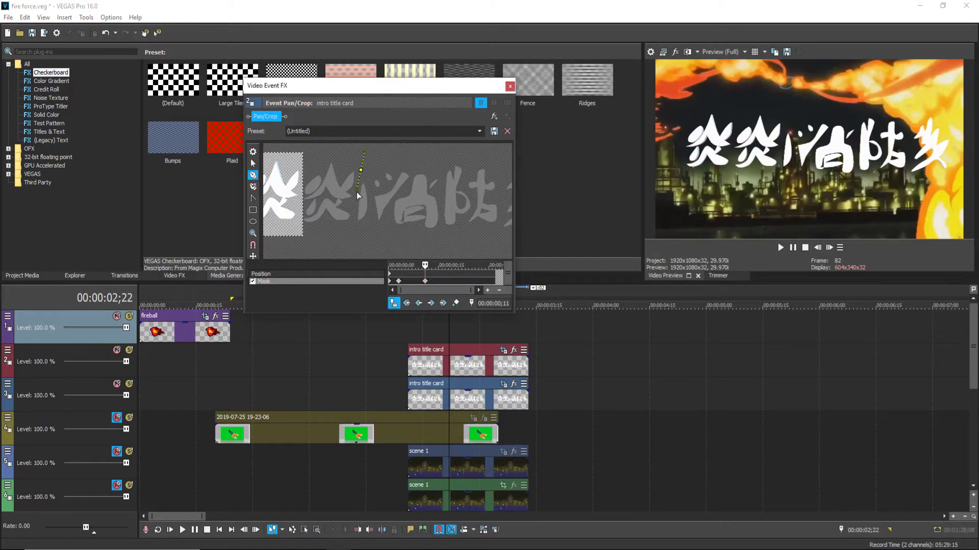
{"action": "left_click_drag", "start_coordinate": [354, 226], "coordinate": [410, 187]}
{"action": "left_click", "coordinate": [375, 165]}
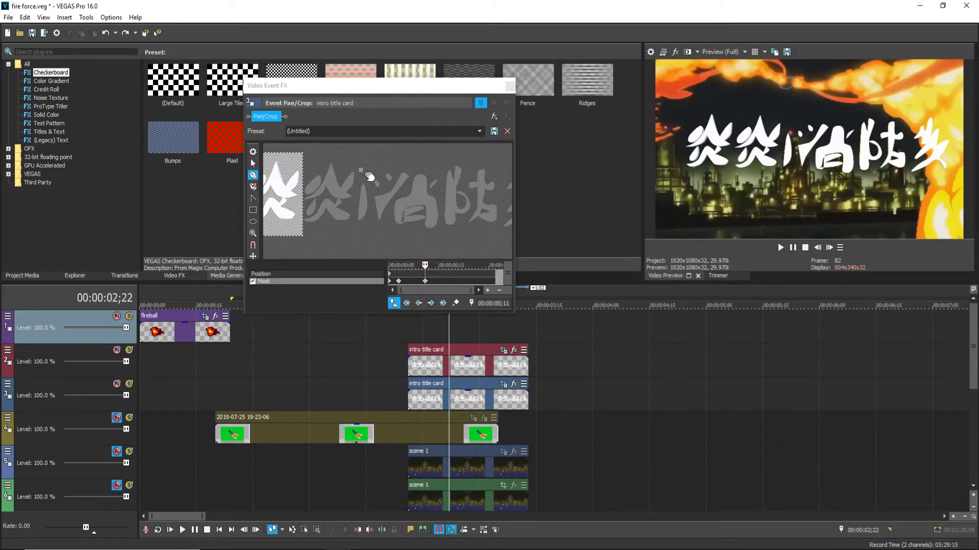
Draw a closed freeform mask around the third character and the adjoining strokes of the fourth at 00:00:02;22.
{"action": "left_click", "coordinate": [352, 185]}
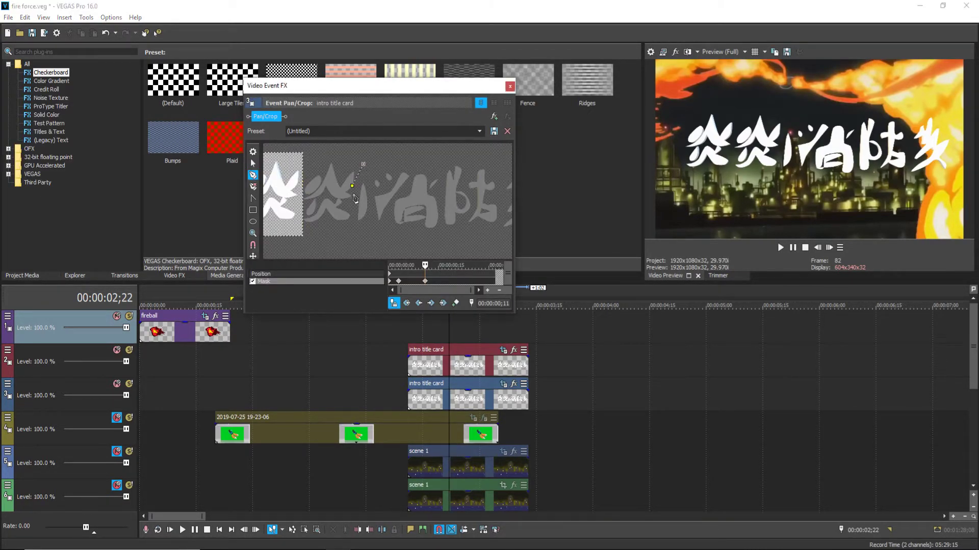
{"action": "left_click", "coordinate": [359, 179]}
{"action": "left_click", "coordinate": [369, 225]}
{"action": "left_click", "coordinate": [390, 202]}
{"action": "left_click", "coordinate": [405, 190]}
{"action": "left_click", "coordinate": [365, 165]}
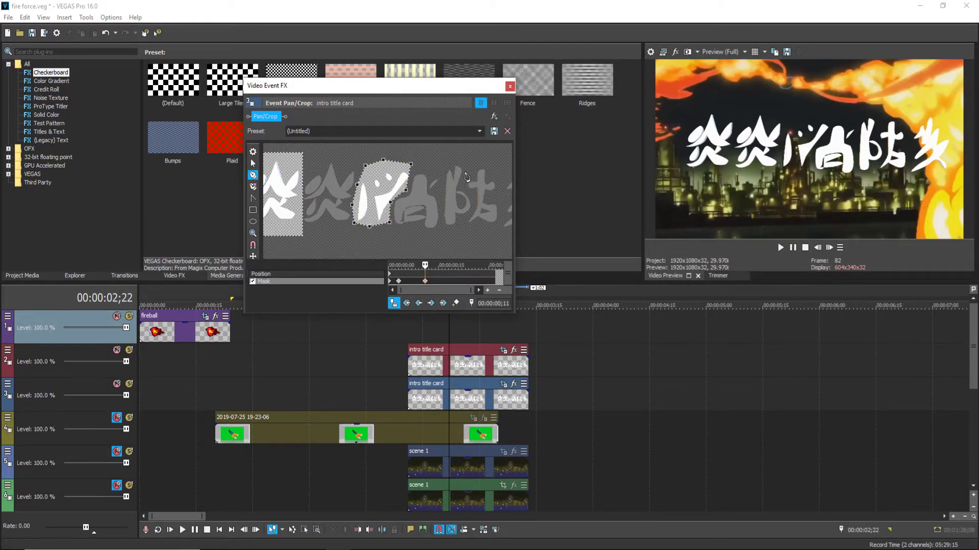
{"action": "scroll", "coordinate": [458, 186], "scroll_direction": "down", "scroll_amount": 2}
{"action": "scroll", "coordinate": [465, 199], "scroll_direction": "down", "scroll_amount": 2}
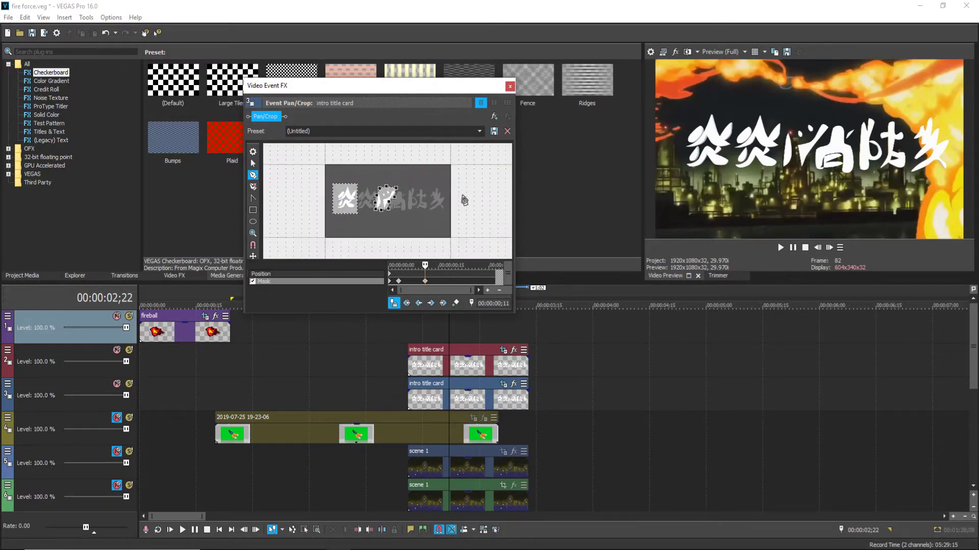
{"action": "scroll", "coordinate": [462, 203], "scroll_direction": "up", "scroll_amount": 2}
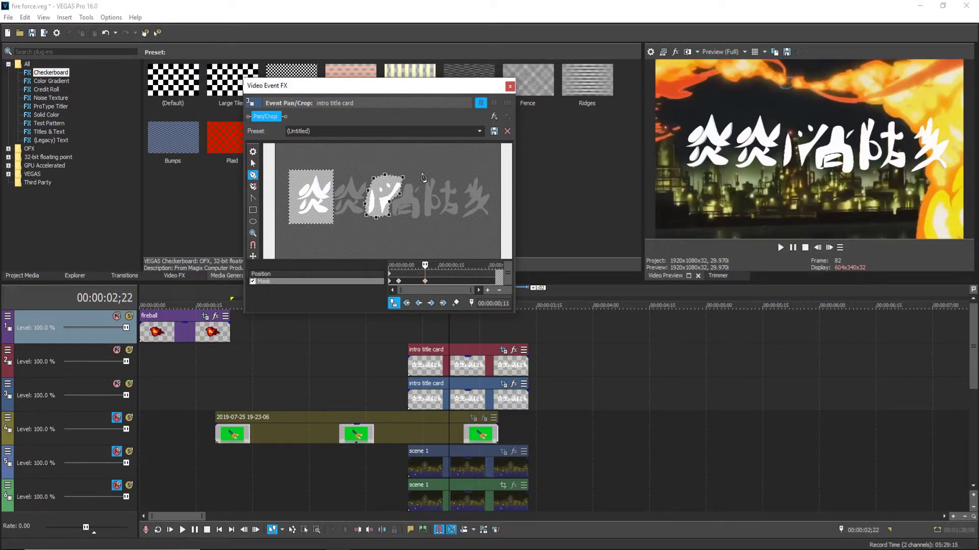
Draw a closed mask around the fifth title character at 00:00:03;13, the end of the title card.
{"action": "left_click", "coordinate": [511, 334]}
{"action": "left_click", "coordinate": [530, 332]}
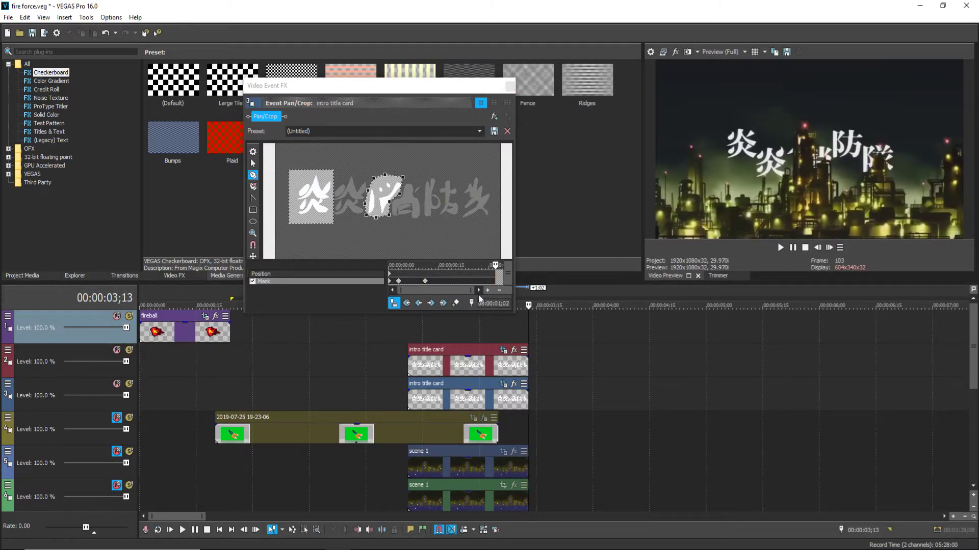
{"action": "scroll", "coordinate": [432, 201], "scroll_direction": "down", "scroll_amount": 3}
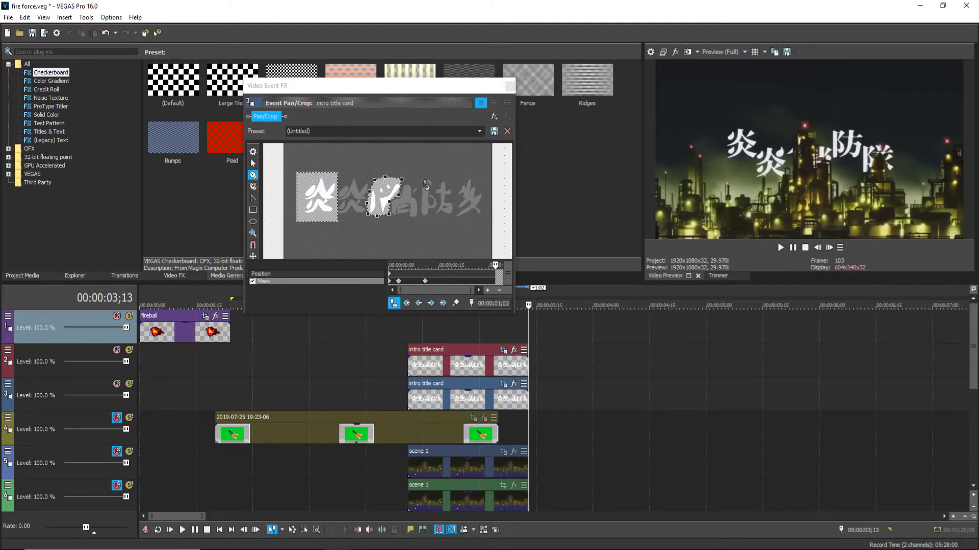
{"action": "scroll", "coordinate": [425, 190], "scroll_direction": "up", "scroll_amount": 2}
{"action": "left_click", "coordinate": [431, 190]}
{"action": "left_click", "coordinate": [431, 227]}
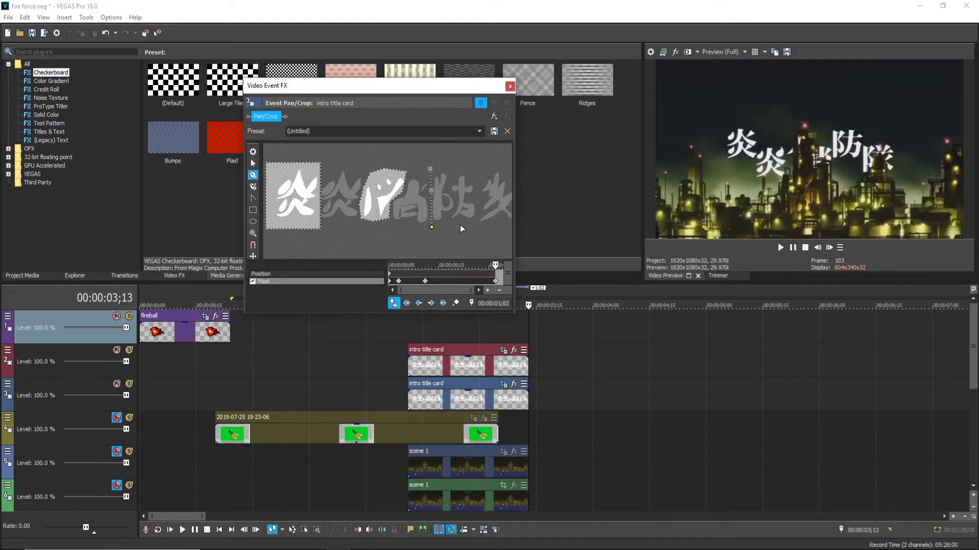
{"action": "left_click", "coordinate": [478, 179]}
{"action": "left_click", "coordinate": [431, 169]}
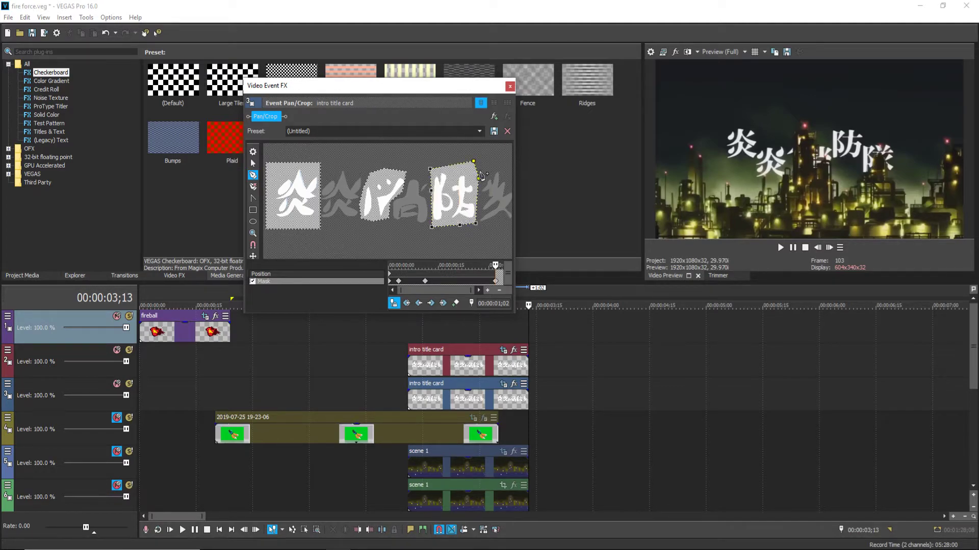
Step through the mask keyframes from the title card's start to 00:00:03;13 to check which characters each one masks.
{"action": "left_click", "coordinate": [426, 282]}
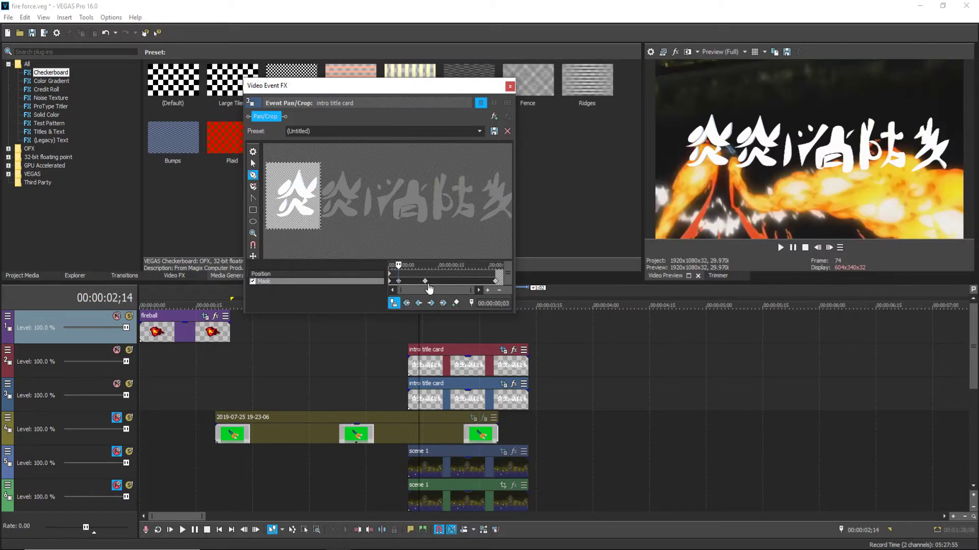
{"action": "left_click", "coordinate": [400, 282]}
{"action": "left_click", "coordinate": [391, 281]}
{"action": "left_click", "coordinate": [430, 282]}
{"action": "left_click", "coordinate": [425, 282]}
{"action": "left_click", "coordinate": [495, 282]}
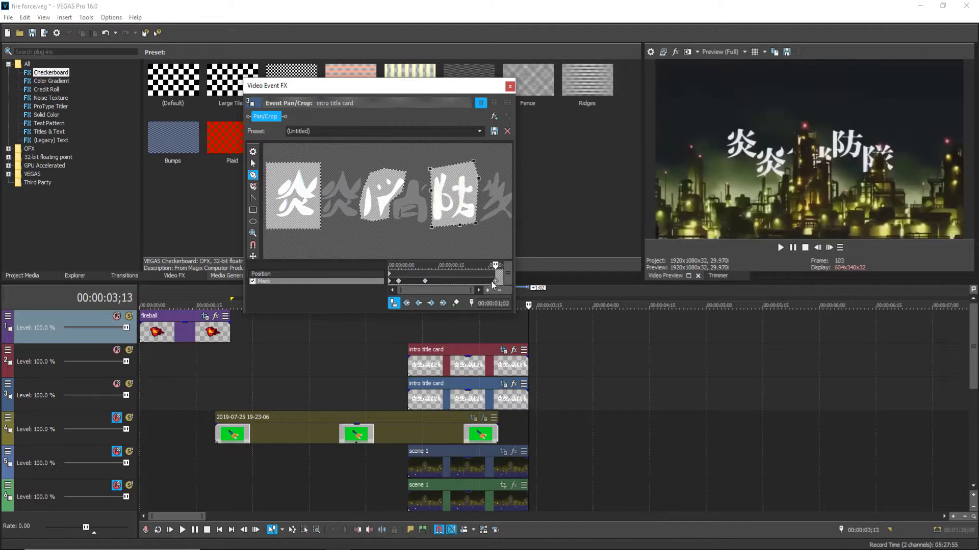
Remove the mask keyframes after the title card's start so all three drawn masks apply throughout the event.
{"action": "key", "text": "Home"}
{"action": "left_click", "coordinate": [427, 282]}
{"action": "left_click_drag", "start_coordinate": [424, 286], "coordinate": [399, 285]}
{"action": "left_click", "coordinate": [399, 283]}
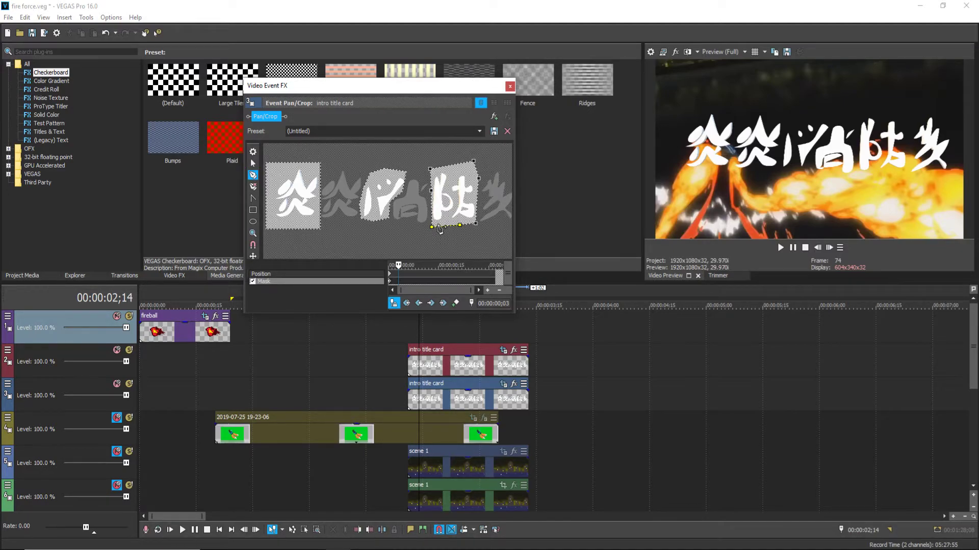
At 00:00:02;11, move and slightly enlarge the lower title card's crop frame to offset the masked characters from the full title.
{"action": "left_click", "coordinate": [390, 276]}
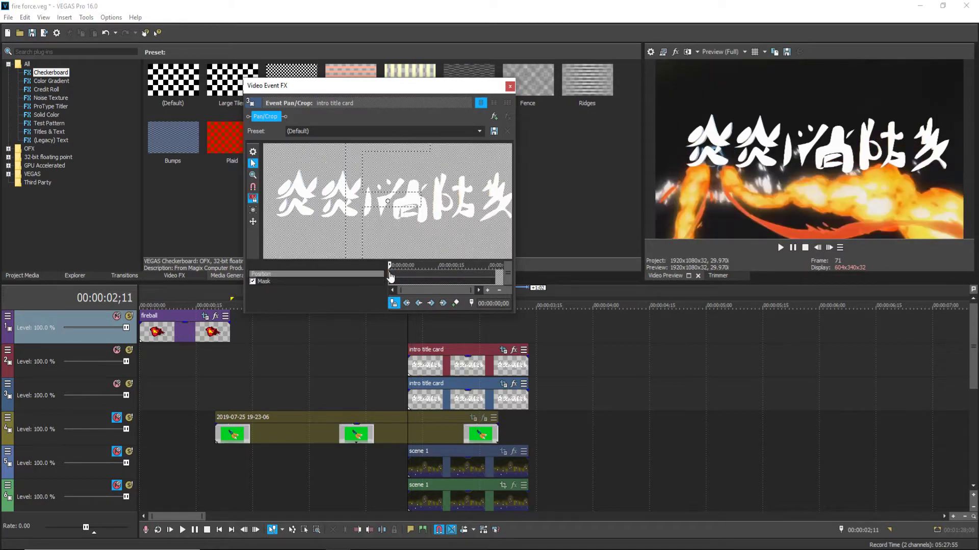
{"action": "scroll", "coordinate": [388, 201], "scroll_direction": "down", "scroll_amount": 3}
{"action": "left_click_drag", "start_coordinate": [408, 197], "coordinate": [405, 177]}
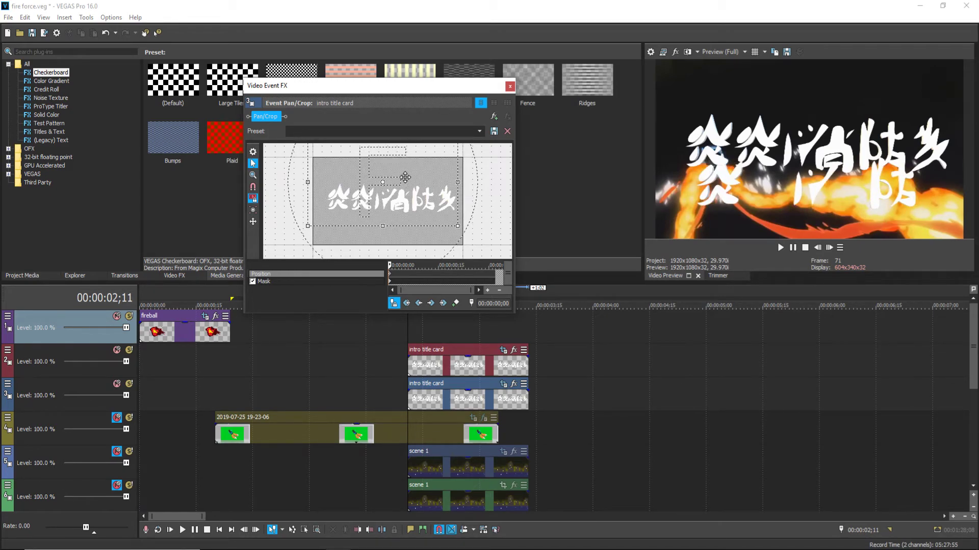
{"action": "scroll", "coordinate": [405, 177], "scroll_direction": "down", "scroll_amount": 4}
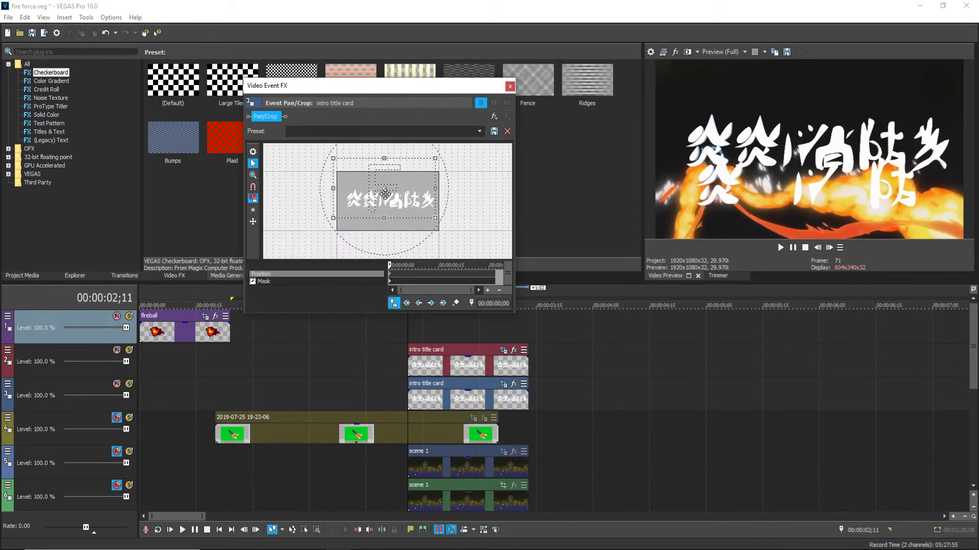
{"action": "scroll", "coordinate": [386, 193], "scroll_direction": "up", "scroll_amount": 2}
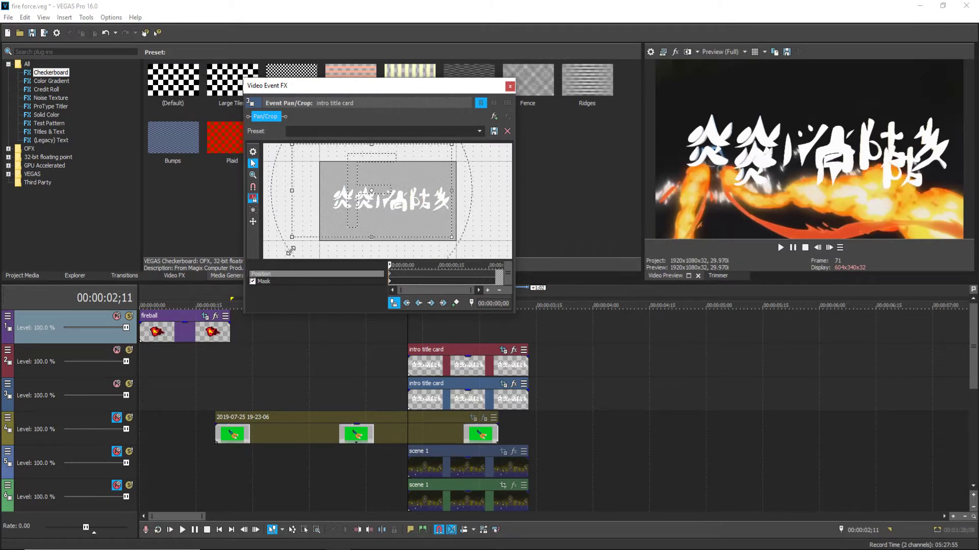
{"action": "left_click_drag", "start_coordinate": [316, 223], "coordinate": [306, 234]}
{"action": "scroll", "coordinate": [326, 225], "scroll_direction": "down", "scroll_amount": 3}
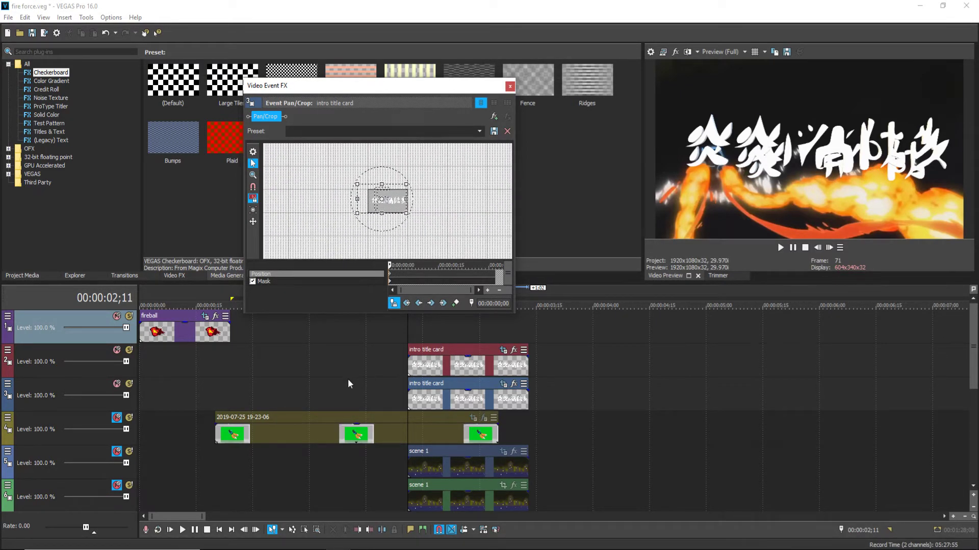
Move the playhead to 00:00:02;26, unmute the lower title card track and mute the upper one.
{"action": "left_click", "coordinate": [460, 328]}
{"action": "scroll", "coordinate": [466, 327], "scroll_direction": "up", "scroll_amount": 3}
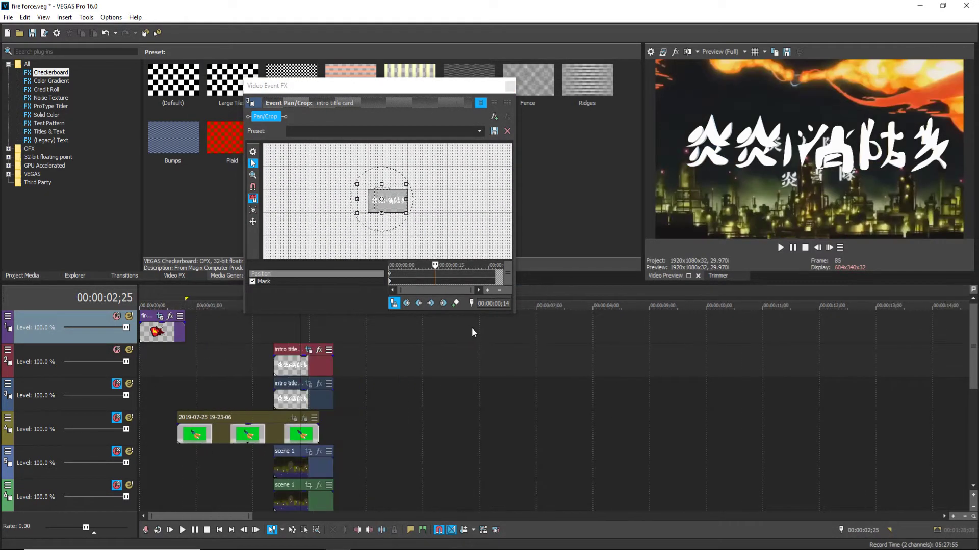
{"action": "scroll", "coordinate": [467, 350], "scroll_direction": "up", "scroll_amount": 3}
{"action": "scroll", "coordinate": [468, 351], "scroll_direction": "down", "scroll_amount": 1}
{"action": "left_click", "coordinate": [467, 359]}
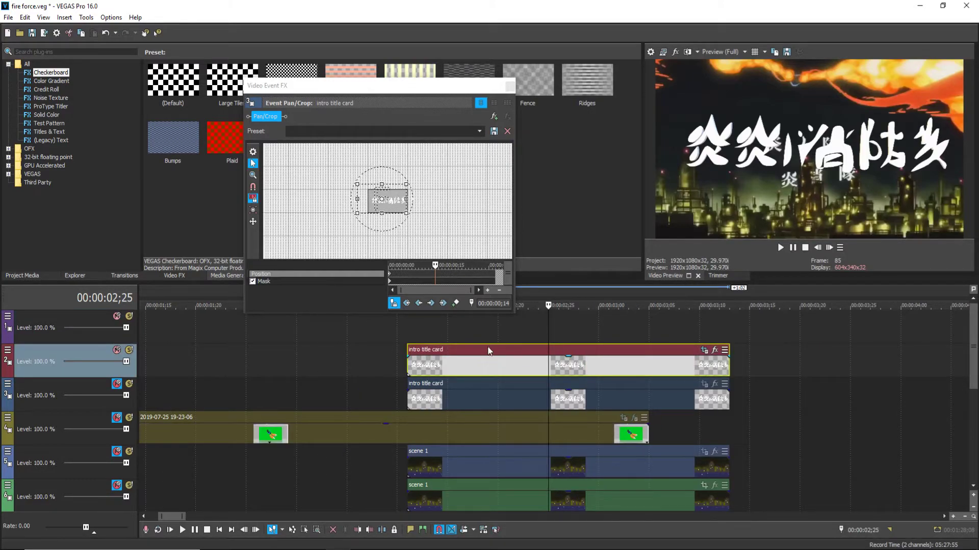
{"action": "key", "text": "Right"}
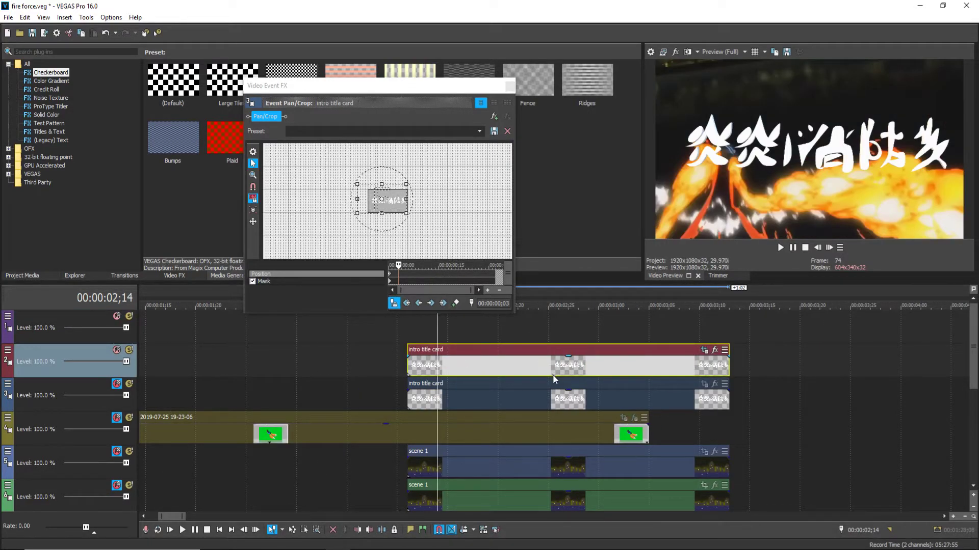
{"action": "left_click", "coordinate": [115, 384]}
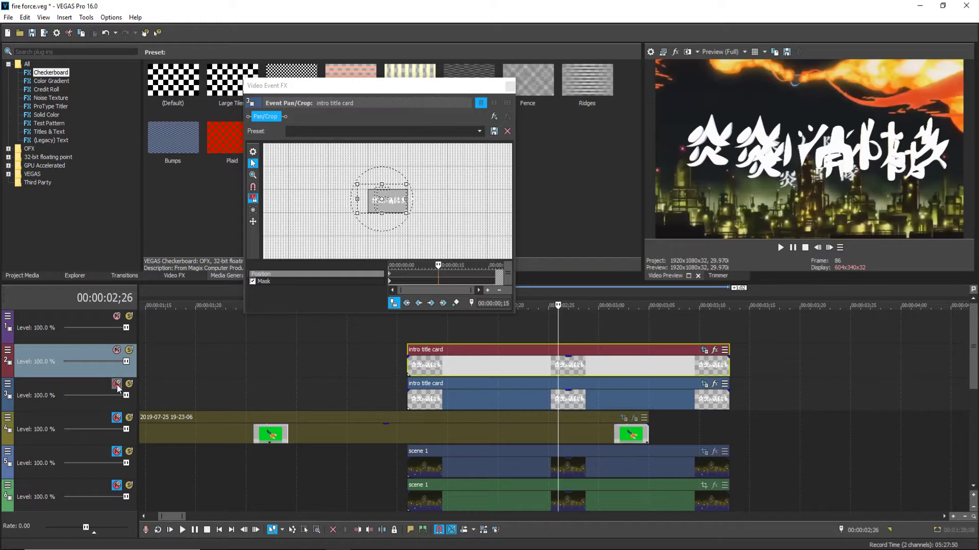
{"action": "left_click", "coordinate": [118, 350]}
Enlarge and reposition the lower title card's crop frame at 00:00:02;26 to match the reference, unmuting the scene 1 city track for comparison.
{"action": "scroll", "coordinate": [435, 209], "scroll_direction": "down", "scroll_amount": 3}
{"action": "left_click_drag", "start_coordinate": [315, 158], "coordinate": [305, 151]}
{"action": "scroll", "coordinate": [378, 192], "scroll_direction": "down", "scroll_amount": 2}
{"action": "left_click_drag", "start_coordinate": [383, 193], "coordinate": [401, 204]}
{"action": "left_click", "coordinate": [116, 452]}
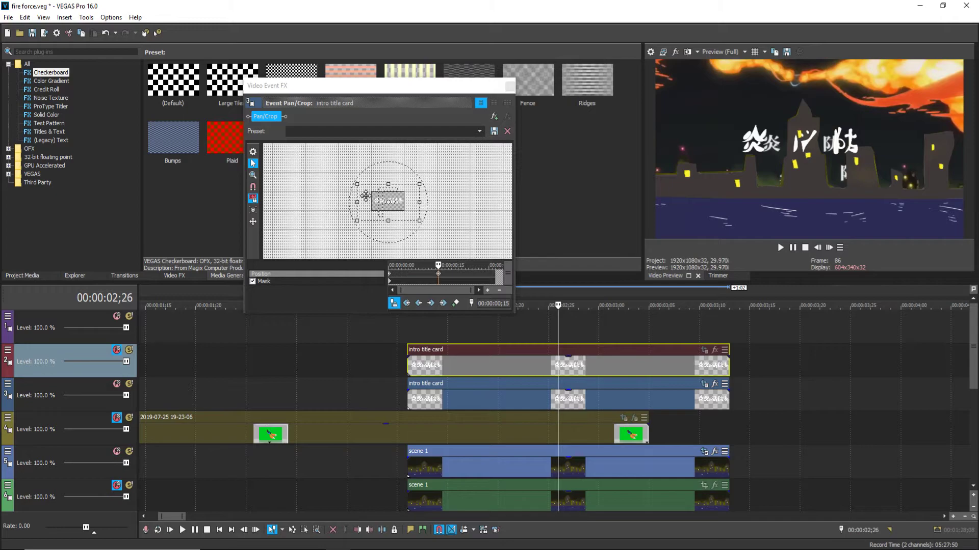
{"action": "scroll", "coordinate": [364, 194], "scroll_direction": "up", "scroll_amount": 2}
{"action": "left_click_drag", "start_coordinate": [402, 201], "coordinate": [401, 198]}
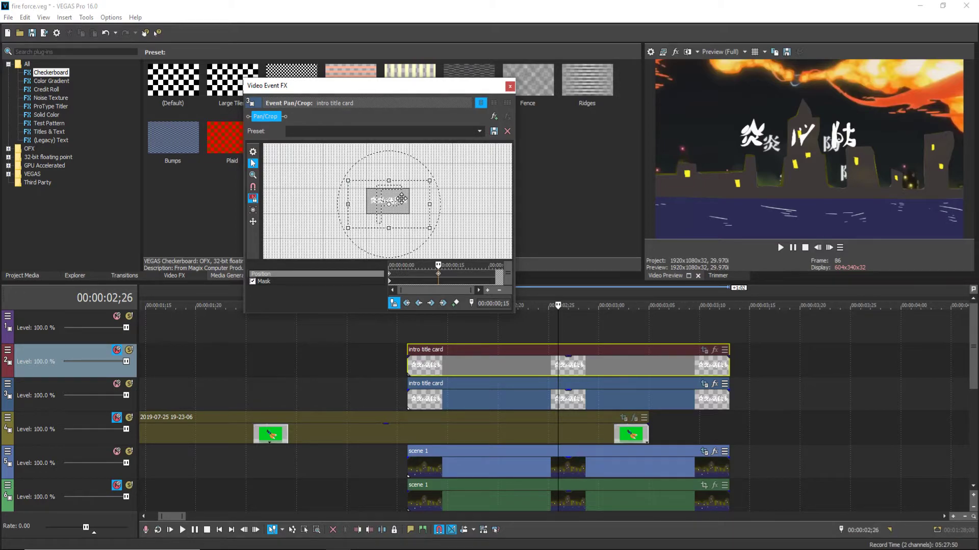
Insert a video track above the title cards and move the scene 1 city event onto it.
{"action": "left_click_drag", "start_coordinate": [423, 376], "coordinate": [447, 363]}
{"action": "right_click", "coordinate": [49, 358]}
{"action": "left_click", "coordinate": [82, 380]}
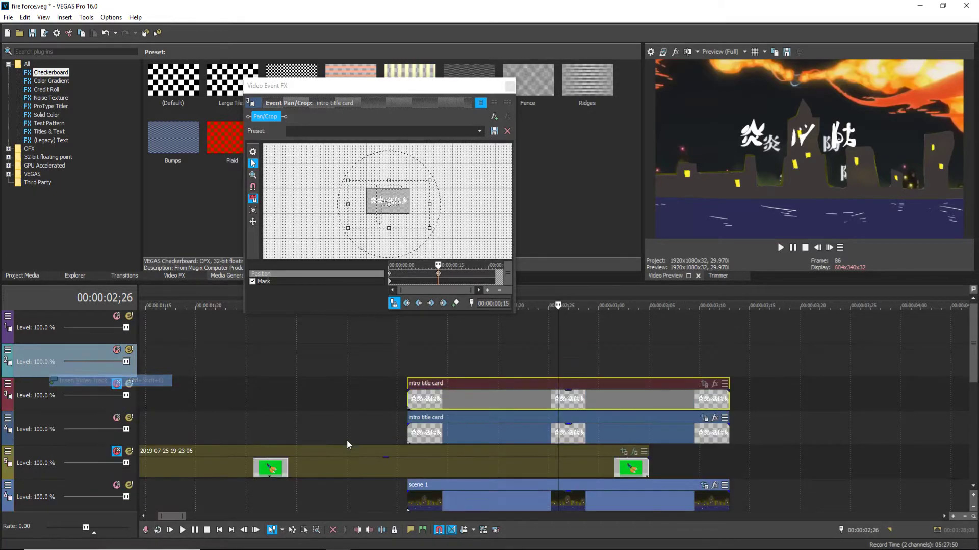
{"action": "left_click_drag", "start_coordinate": [446, 499], "coordinate": [436, 366]}
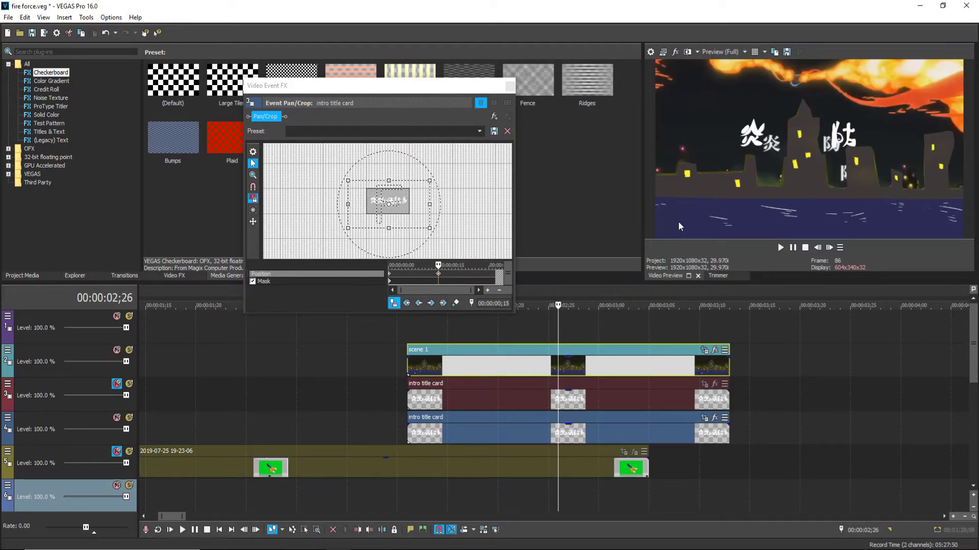
Scrub between the title card's start and the full reference title to compare the characters' placement with the city in front.
{"action": "left_click", "coordinate": [411, 325]}
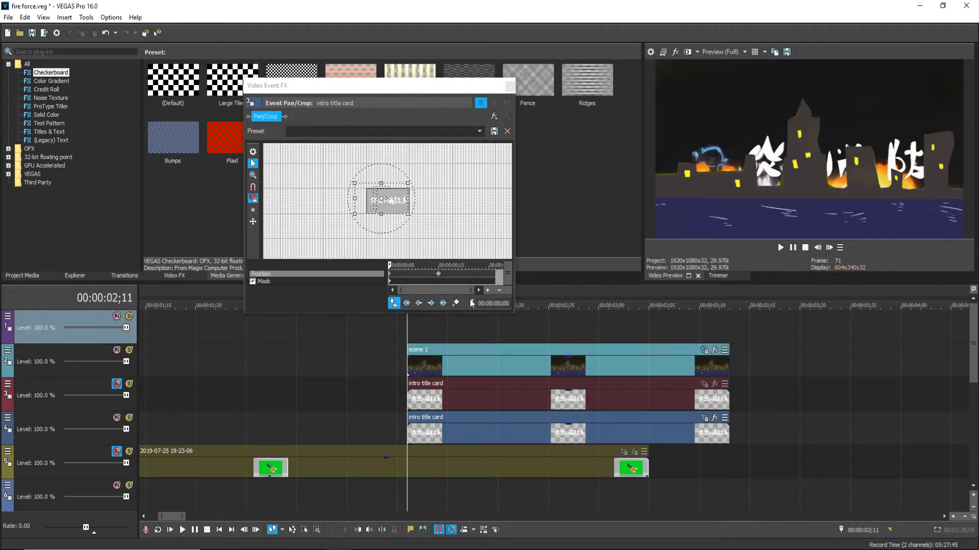
{"action": "scroll", "coordinate": [563, 326], "scroll_direction": "down", "scroll_amount": 8}
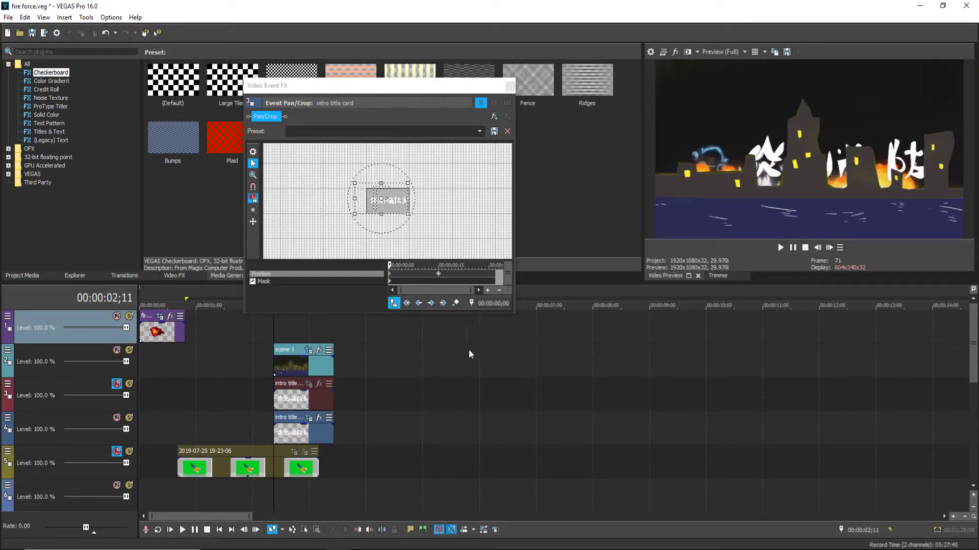
{"action": "scroll", "coordinate": [353, 333], "scroll_direction": "up", "scroll_amount": 3}
{"action": "left_click_drag", "start_coordinate": [472, 87], "coordinate": [332, 96]}
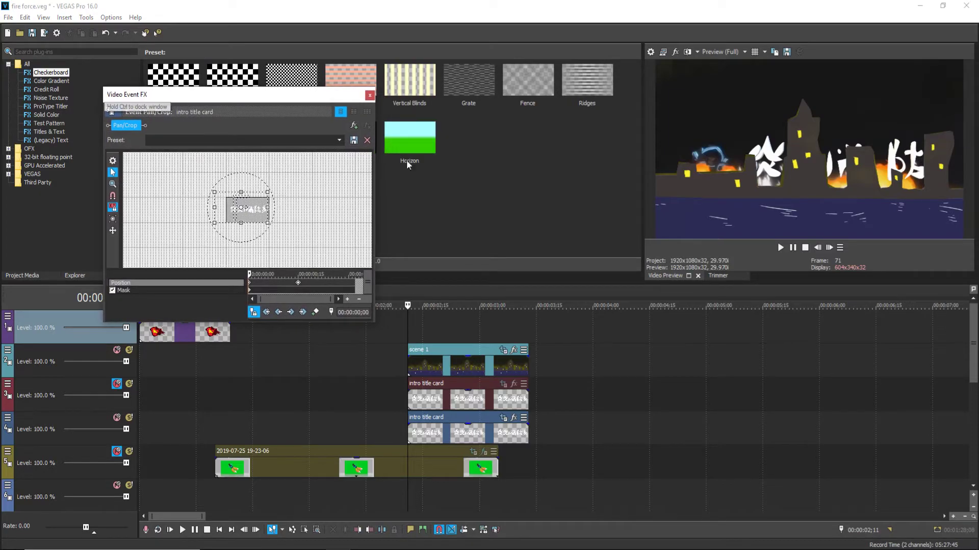
{"action": "left_click", "coordinate": [528, 325]}
{"action": "scroll", "coordinate": [566, 329], "scroll_direction": "up", "scroll_amount": 2}
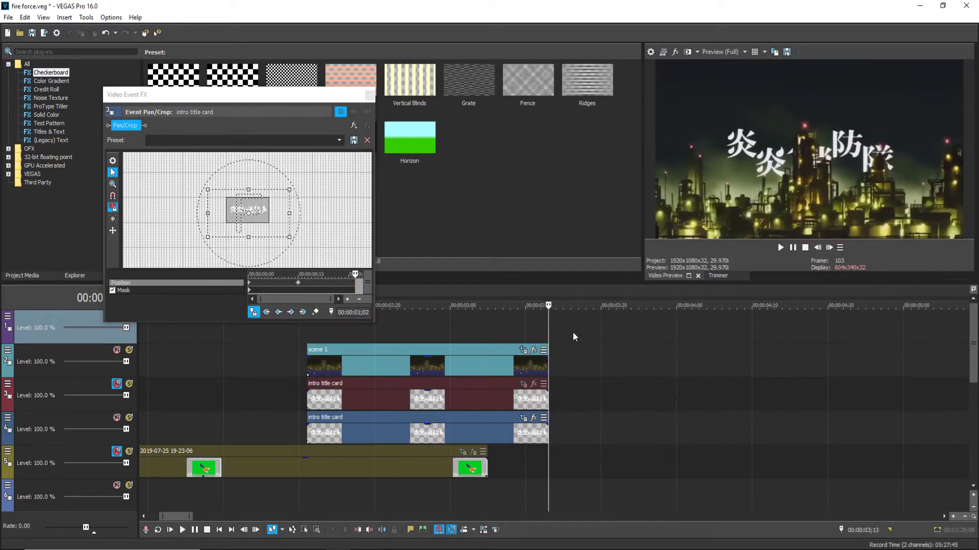
{"action": "left_click", "coordinate": [600, 333]}
{"action": "left_click", "coordinate": [669, 331]}
{"action": "scroll", "coordinate": [535, 339], "scroll_direction": "down", "scroll_amount": 2}
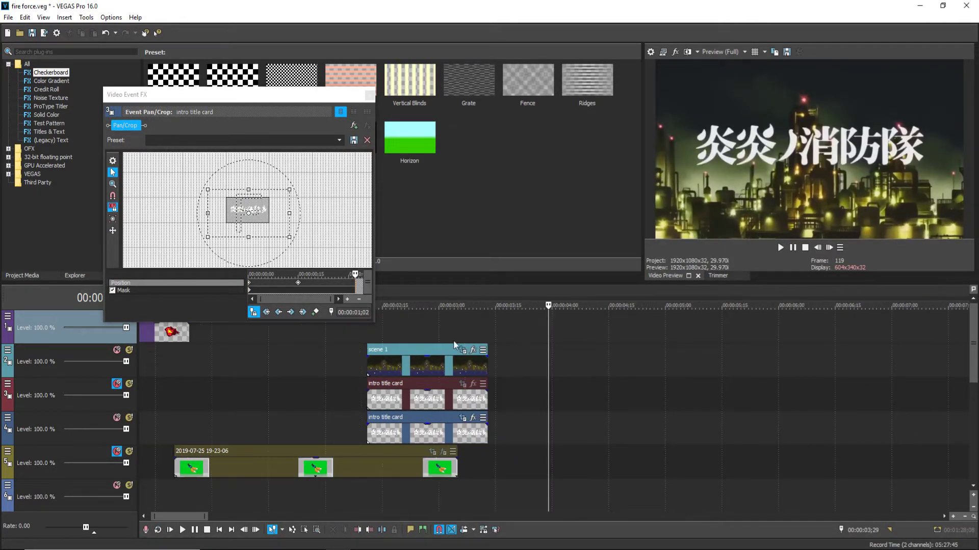
{"action": "left_click", "coordinate": [413, 340]}
{"action": "left_click", "coordinate": [382, 338]}
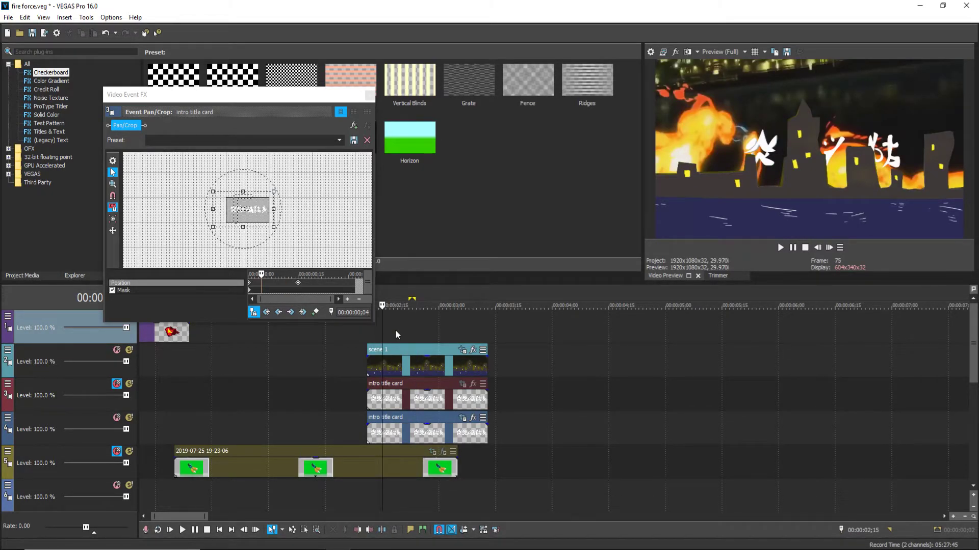
{"action": "left_click", "coordinate": [469, 332]}
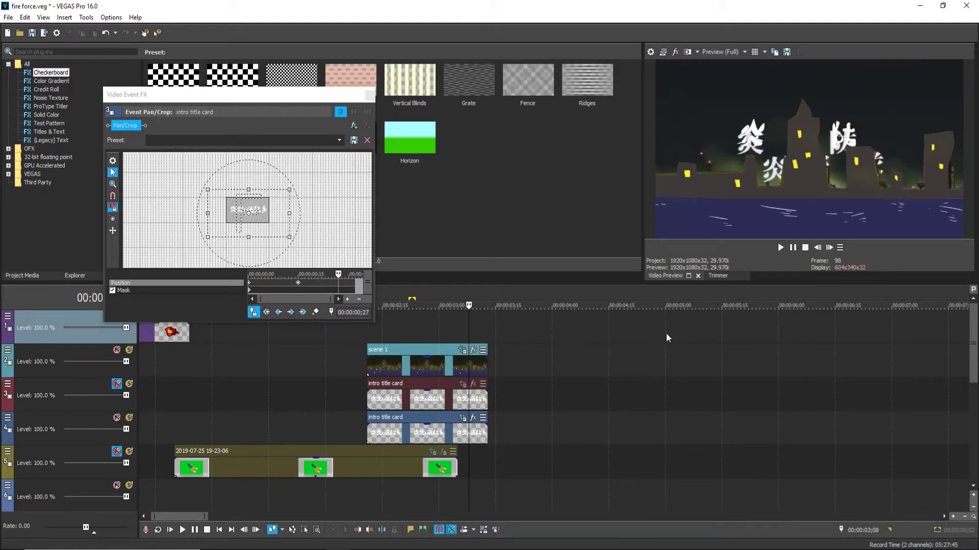
{"action": "left_click", "coordinate": [666, 333]}
{"action": "left_click", "coordinate": [472, 332]}
{"action": "left_click", "coordinate": [486, 332]}
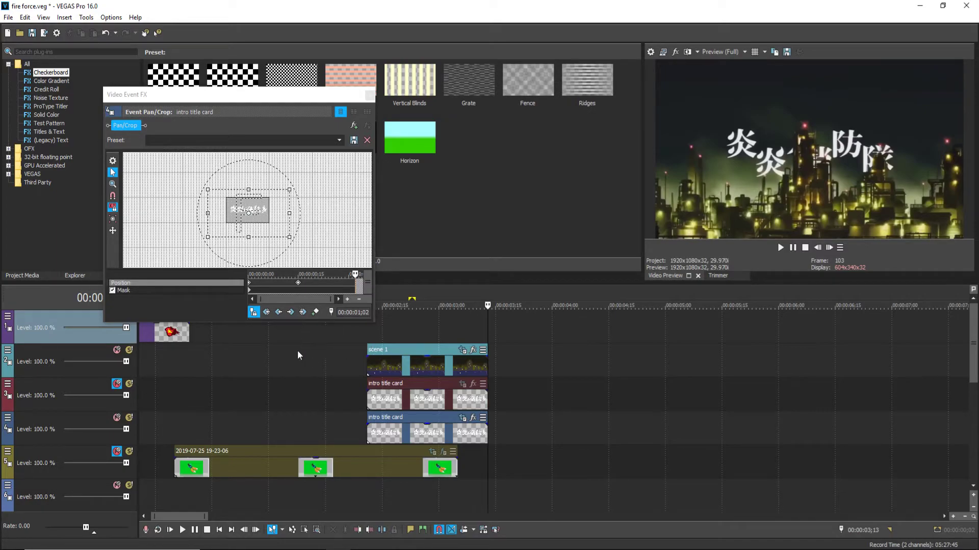
Play back the title sequence several times to check how the reference title moves behind the buildings.
{"action": "left_click", "coordinate": [171, 357]}
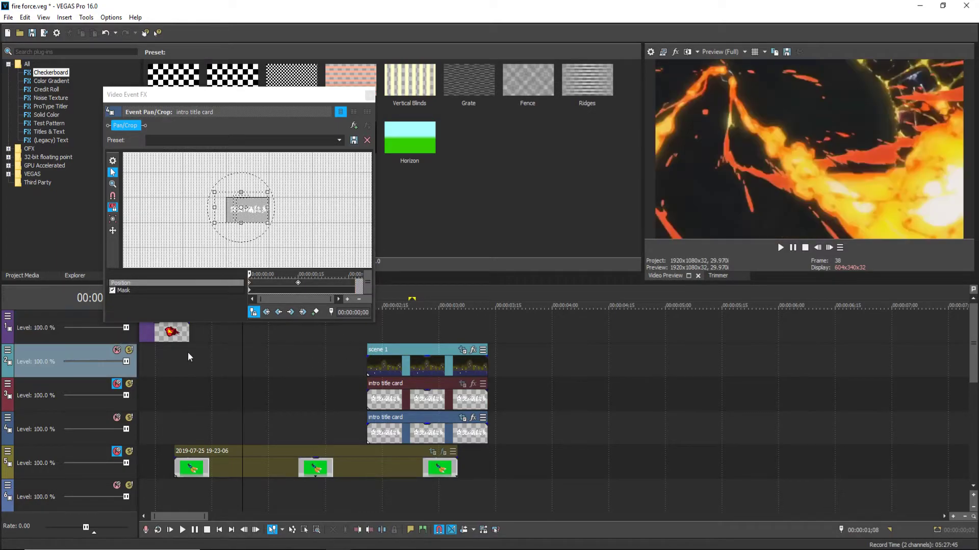
{"action": "left_click", "coordinate": [794, 248]}
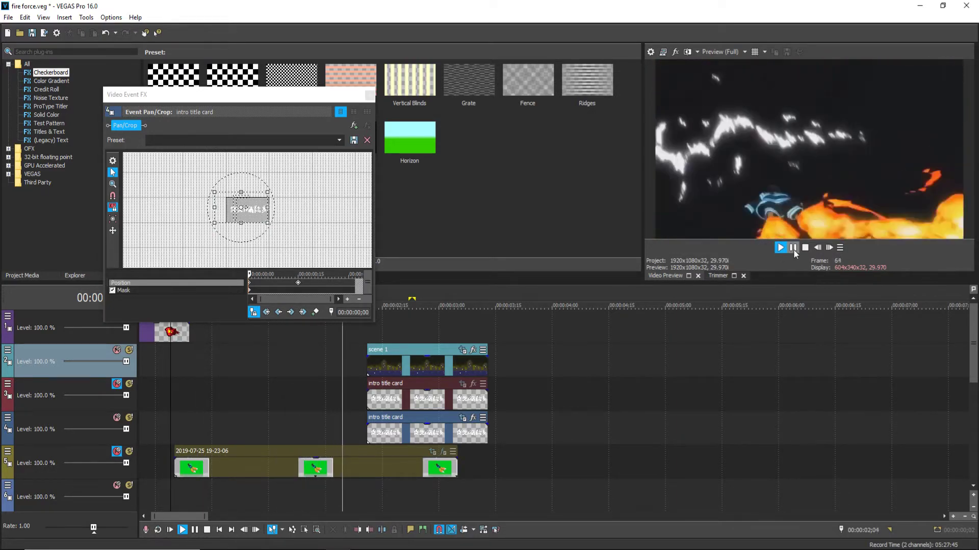
{"action": "left_click", "coordinate": [793, 249]}
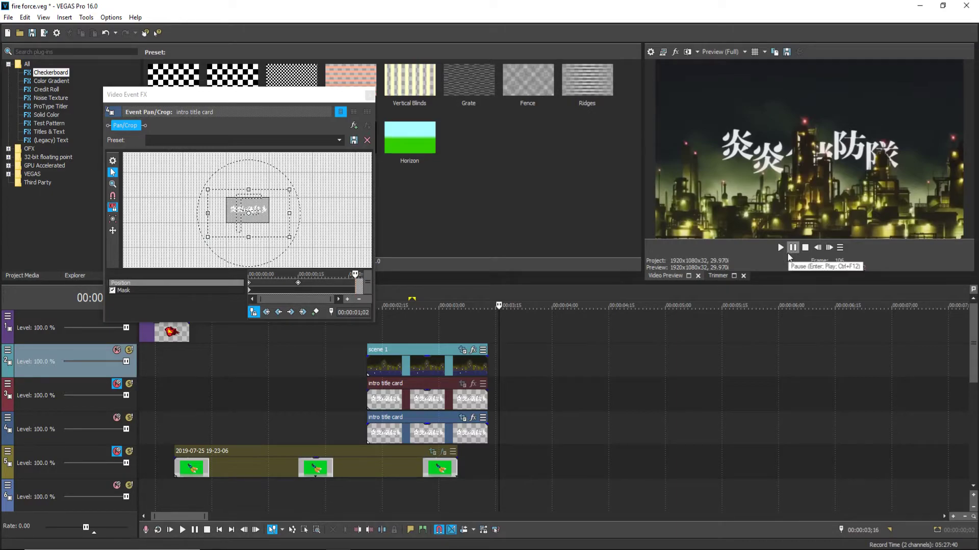
{"action": "left_click", "coordinate": [452, 326]}
{"action": "left_click", "coordinate": [395, 334]}
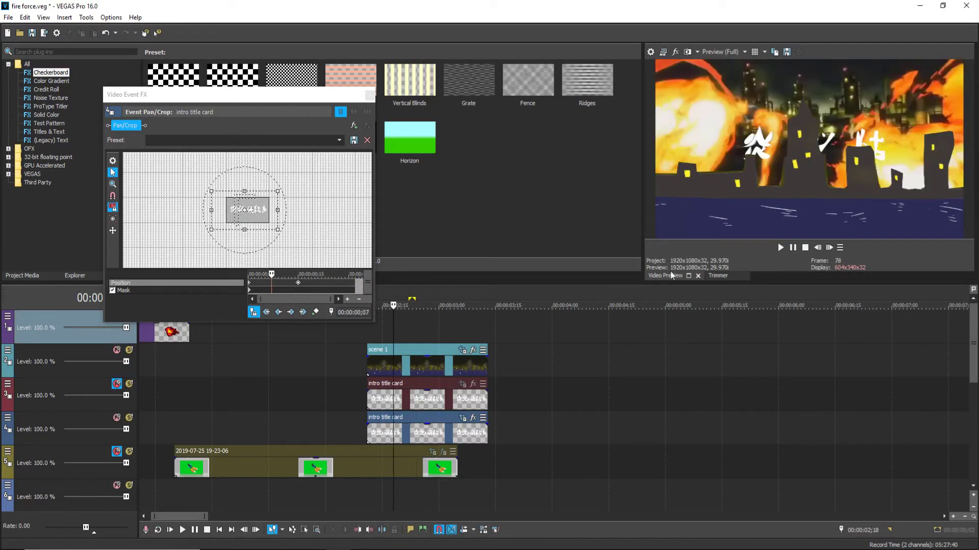
{"action": "left_click", "coordinate": [790, 250]}
{"action": "left_click", "coordinate": [793, 249]}
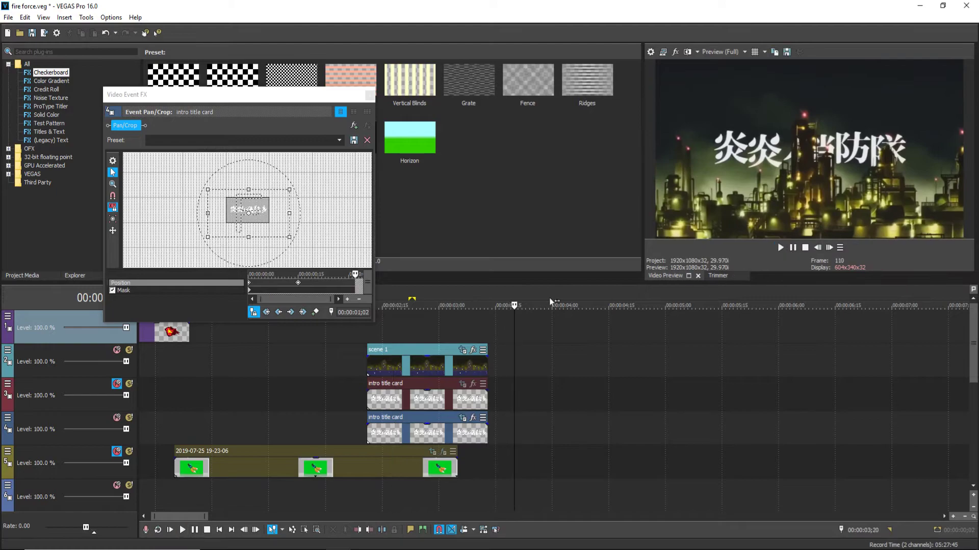
{"action": "left_click", "coordinate": [336, 338]}
{"action": "left_click", "coordinate": [792, 248]}
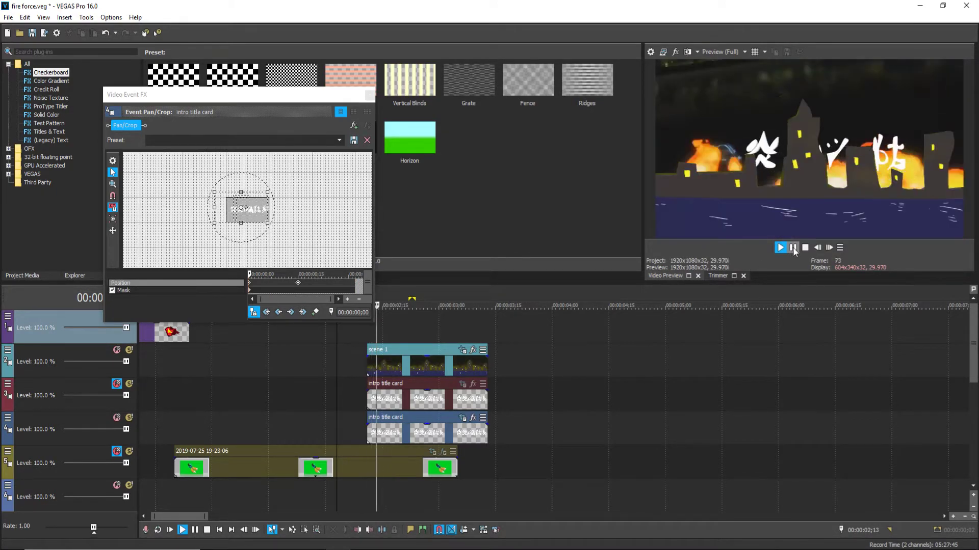
{"action": "left_click", "coordinate": [793, 249]}
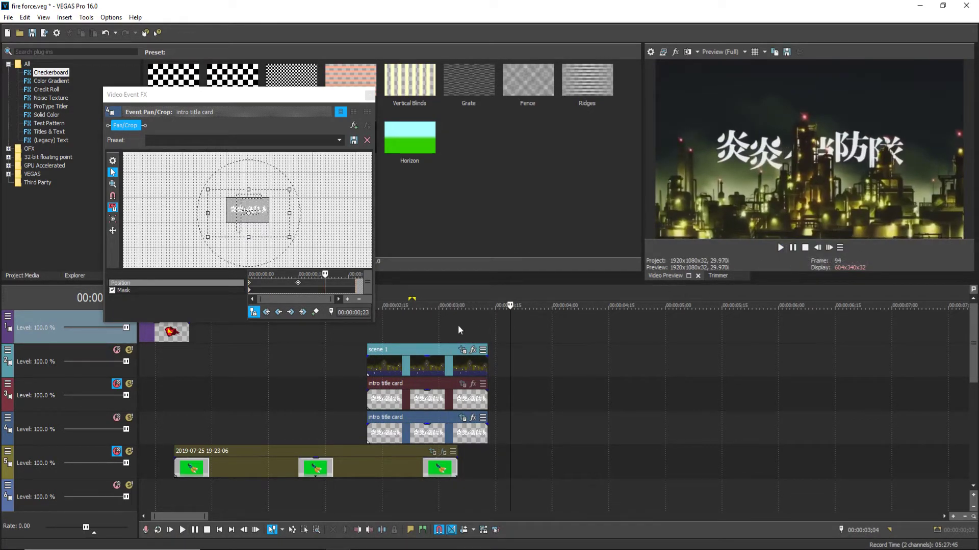
Extend the end of the unmuted lower title card event by 1:12 so it covers the full reference title.
{"action": "left_click", "coordinate": [495, 329]}
{"action": "left_click", "coordinate": [480, 400]}
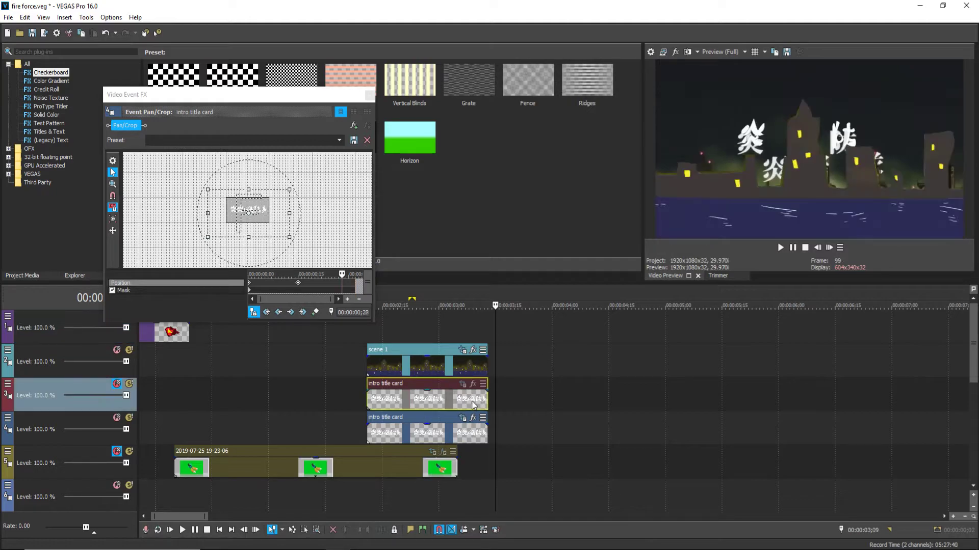
{"action": "left_click", "coordinate": [476, 433]}
{"action": "left_click_drag", "start_coordinate": [487, 433], "coordinate": [647, 434]}
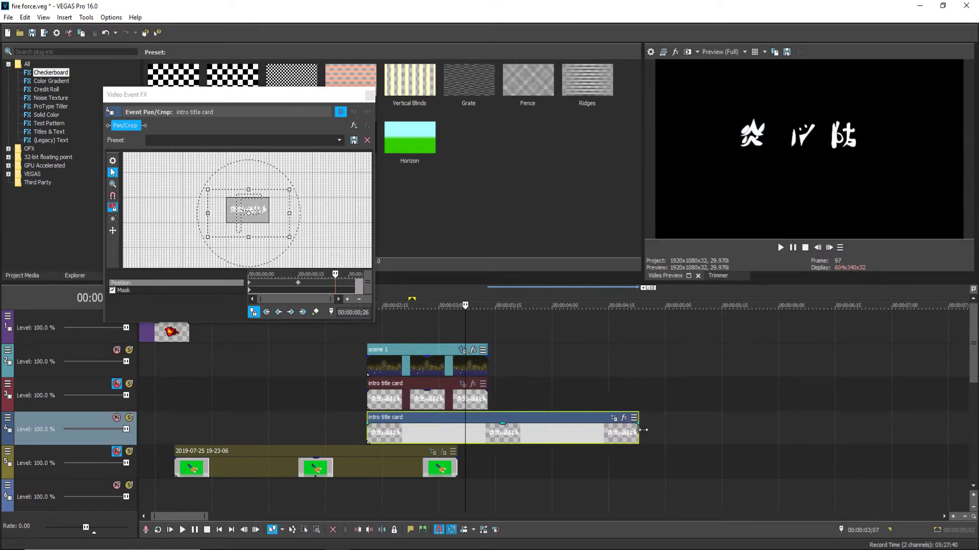
Add a position keyframe at 00:00:04;00 on the lower title card, shrinking its crop frame to enlarge the characters over the reference title.
{"action": "left_click", "coordinate": [792, 248]}
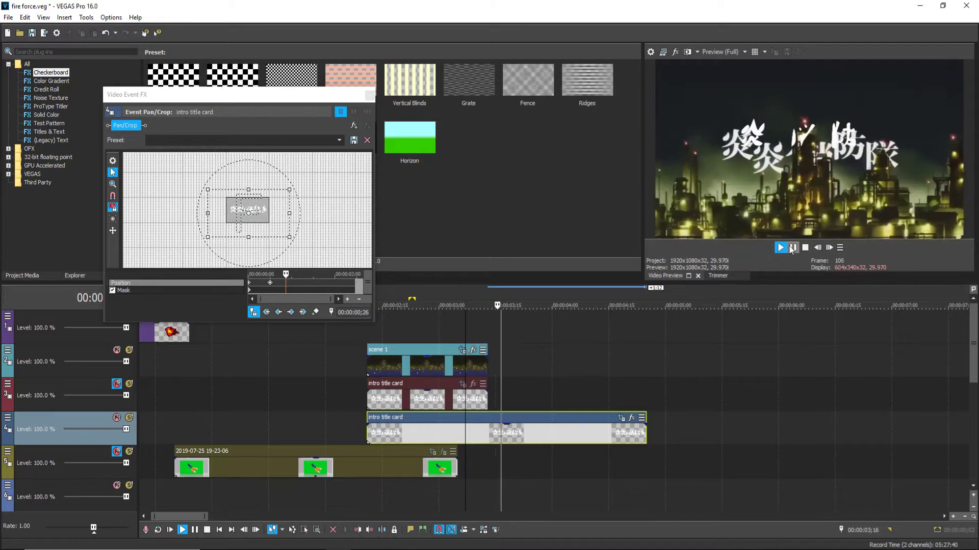
{"action": "left_click", "coordinate": [792, 248]}
{"action": "left_click", "coordinate": [321, 285]}
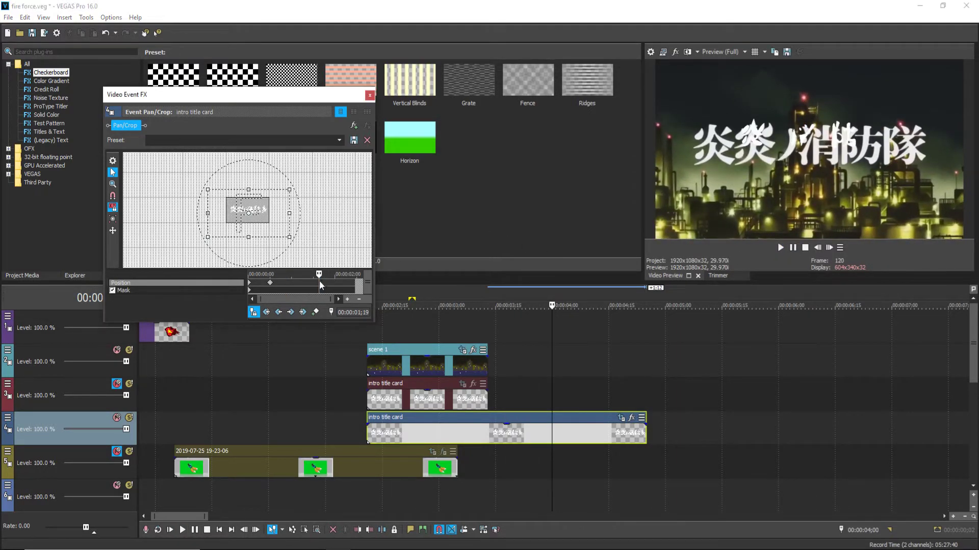
{"action": "left_click_drag", "start_coordinate": [290, 190], "coordinate": [258, 208]}
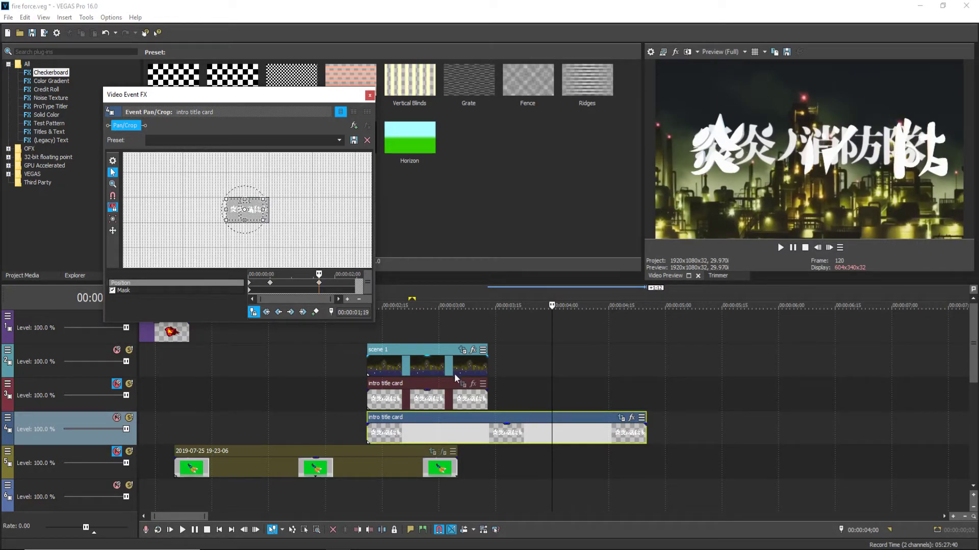
{"action": "left_click", "coordinate": [433, 362]}
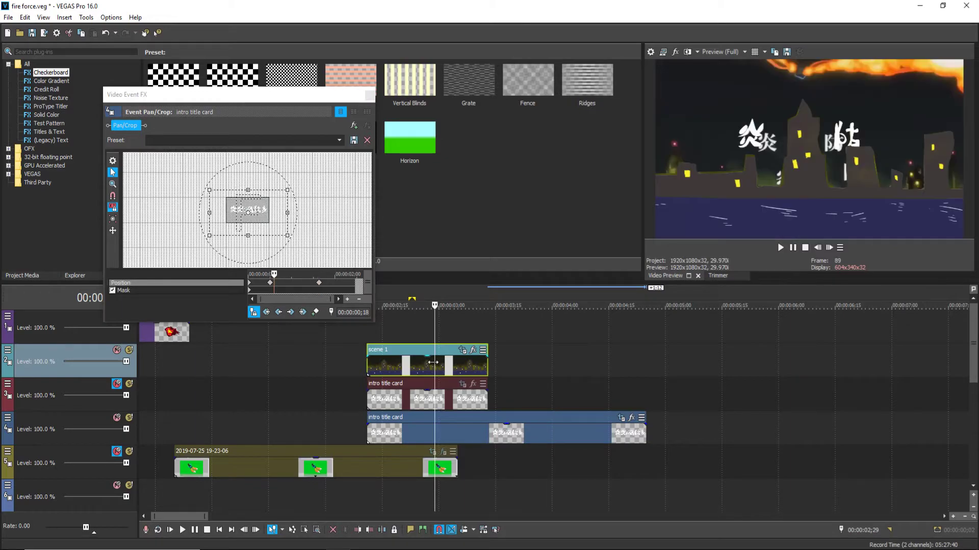
Extend the end of the city scene event to match the lower title card's end and play back the result.
{"action": "left_click", "coordinate": [780, 248]}
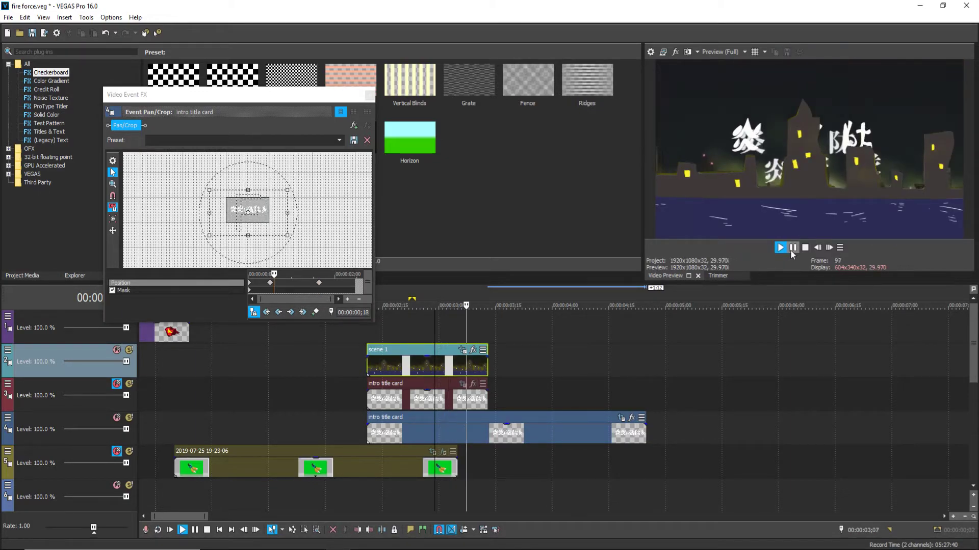
{"action": "left_click", "coordinate": [793, 247]}
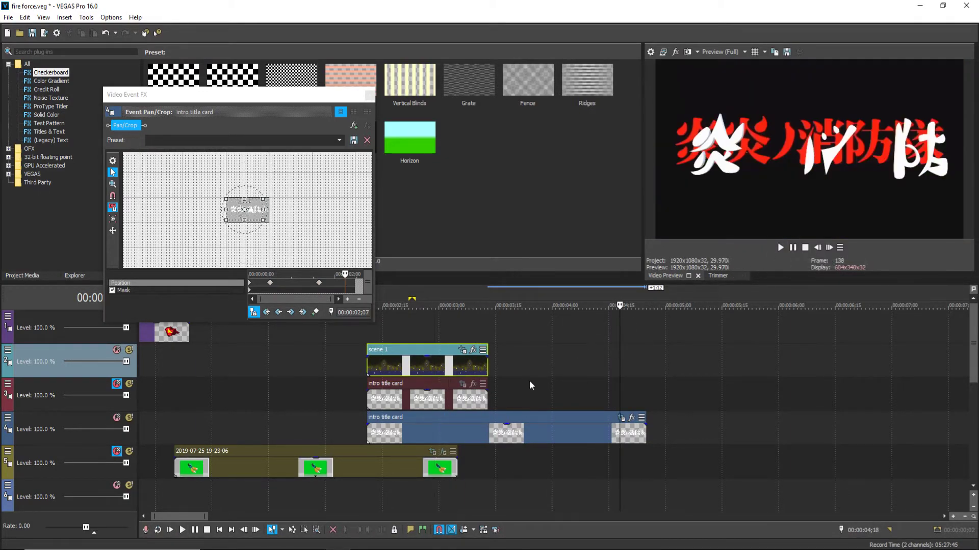
{"action": "left_click_drag", "start_coordinate": [483, 362], "coordinate": [645, 362]}
{"action": "left_click", "coordinate": [779, 248]}
{"action": "left_click", "coordinate": [793, 248]}
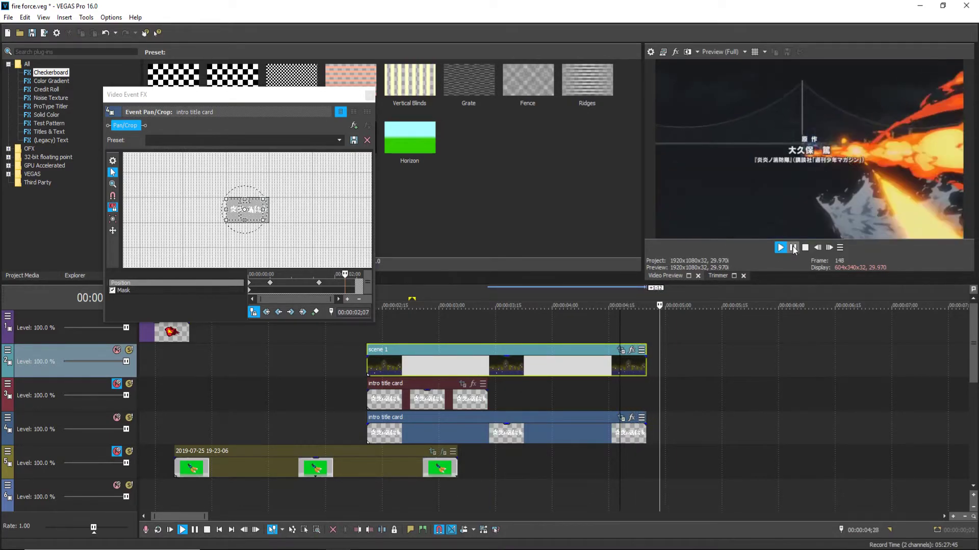
Unmute the upper title card's track and extend its event to end together with the lower title card.
{"action": "left_click", "coordinate": [518, 312]}
{"action": "left_click", "coordinate": [442, 400]}
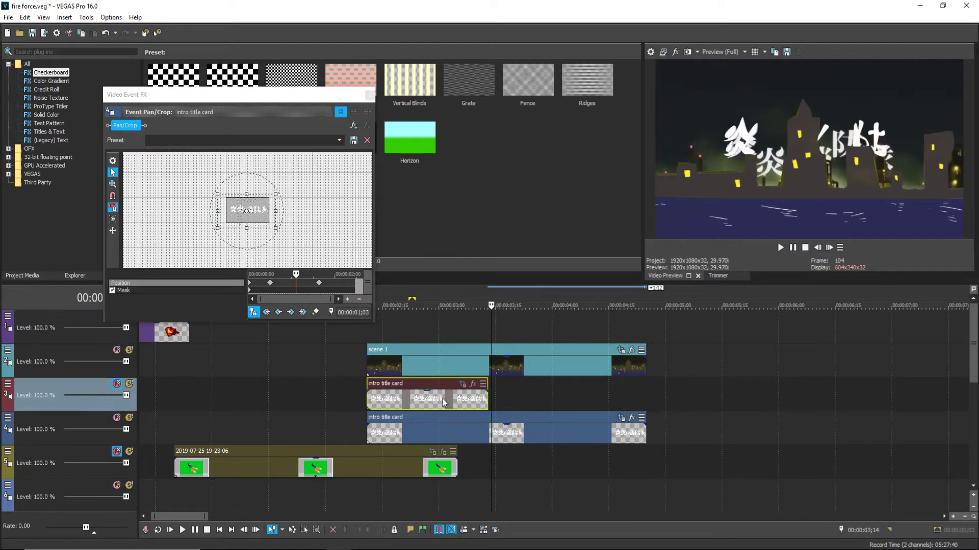
{"action": "left_click", "coordinate": [117, 386]}
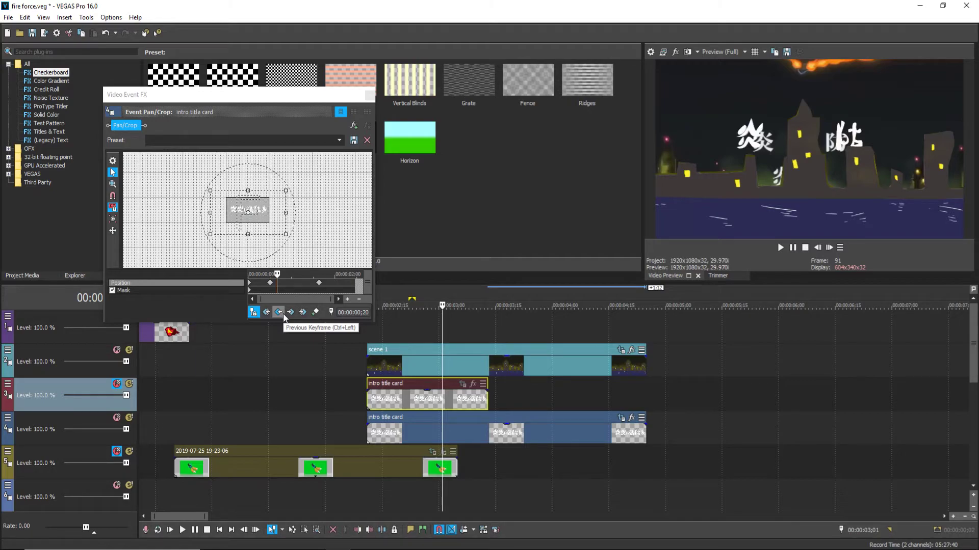
{"action": "left_click", "coordinate": [133, 385]}
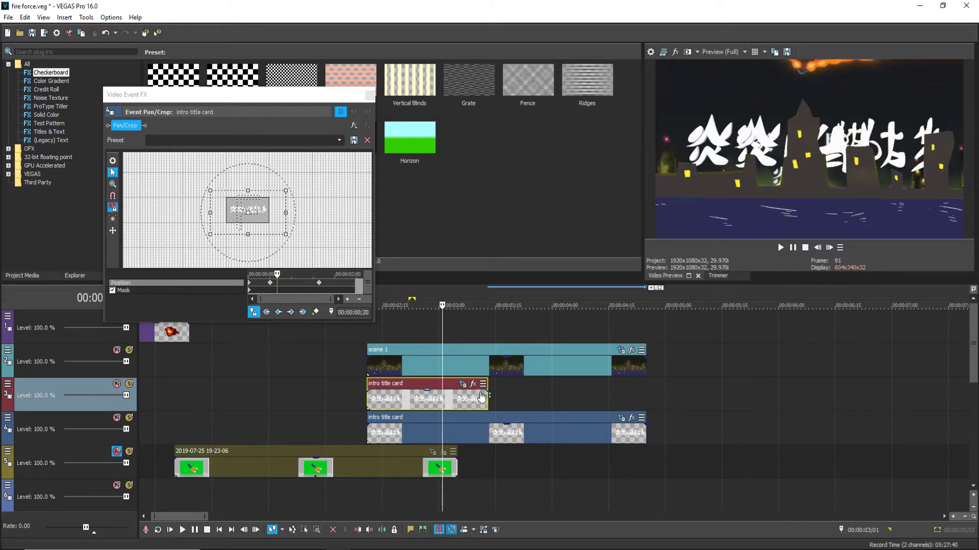
{"action": "left_click_drag", "start_coordinate": [485, 399], "coordinate": [645, 389]}
{"action": "key", "text": "space"}
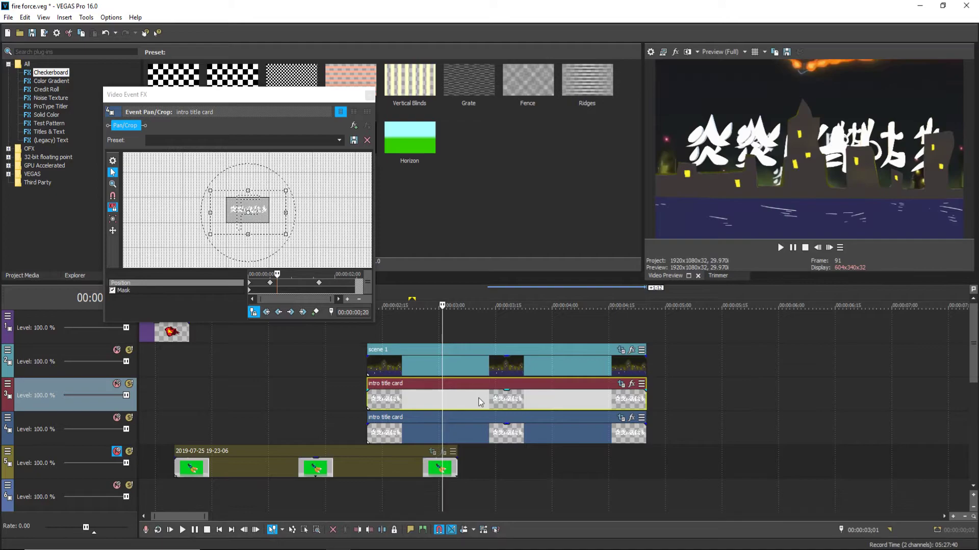
Move the upper title card's rectangular mask from the first character onto the second one, without a separate mask keyframe.
{"action": "left_click", "coordinate": [369, 97]}
{"action": "left_click", "coordinate": [621, 384]}
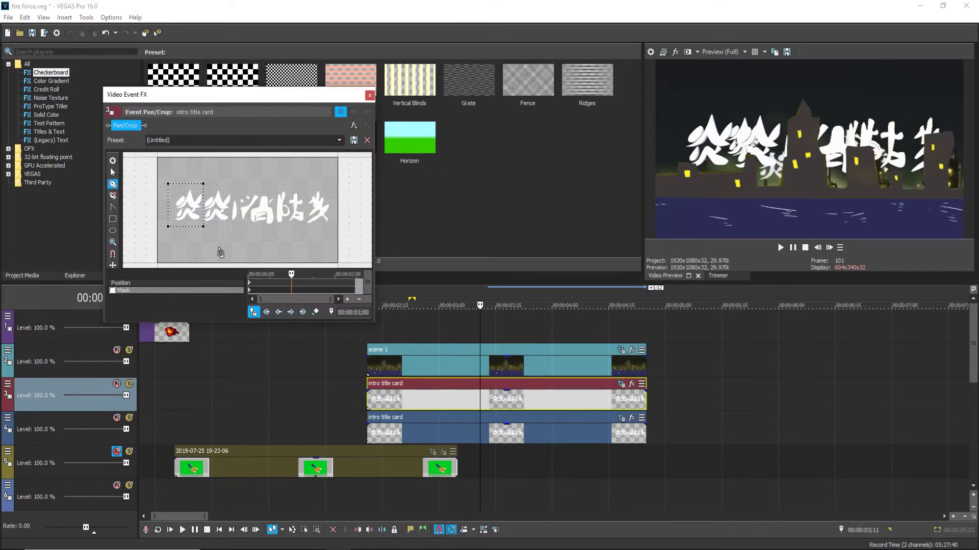
{"action": "left_click", "coordinate": [112, 291]}
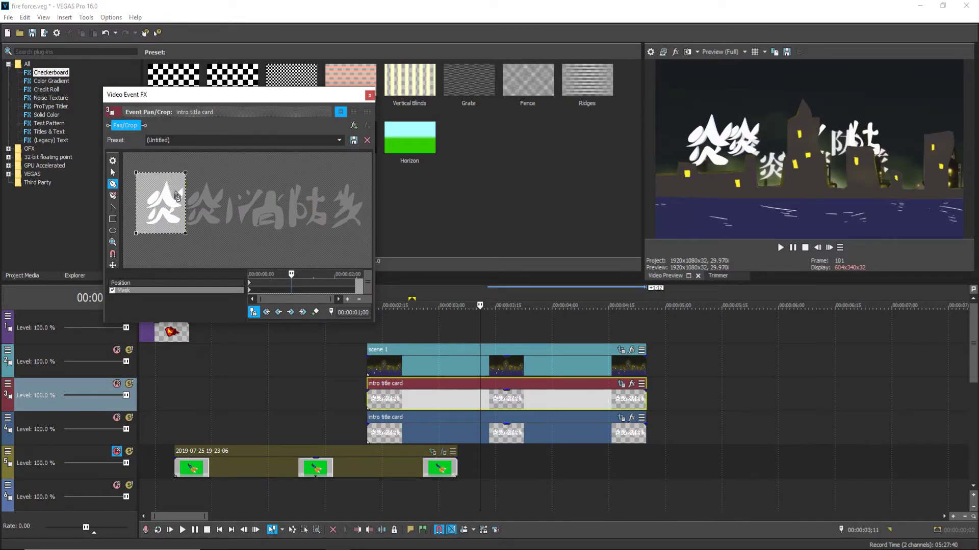
{"action": "left_click", "coordinate": [113, 172]}
{"action": "left_click_drag", "start_coordinate": [169, 208], "coordinate": [215, 209]}
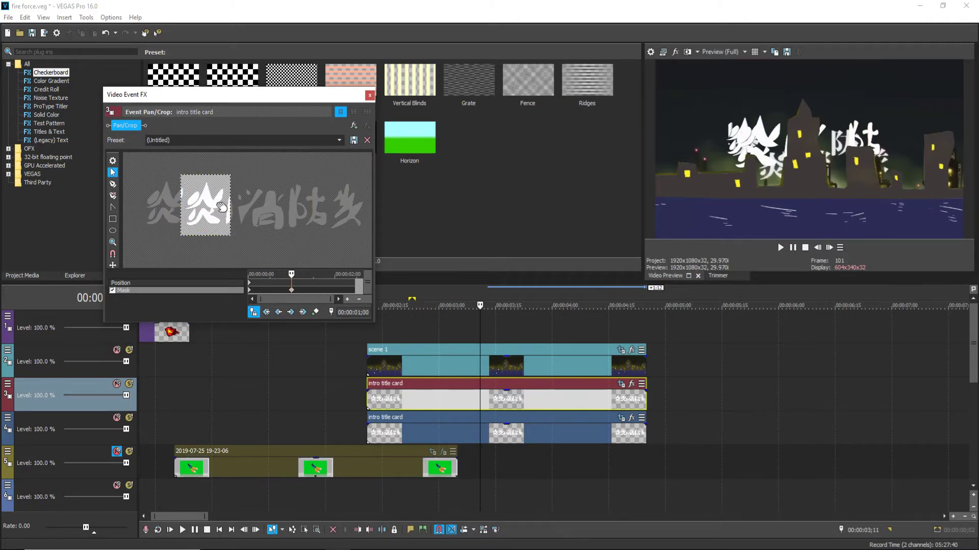
{"action": "left_click", "coordinate": [255, 288]}
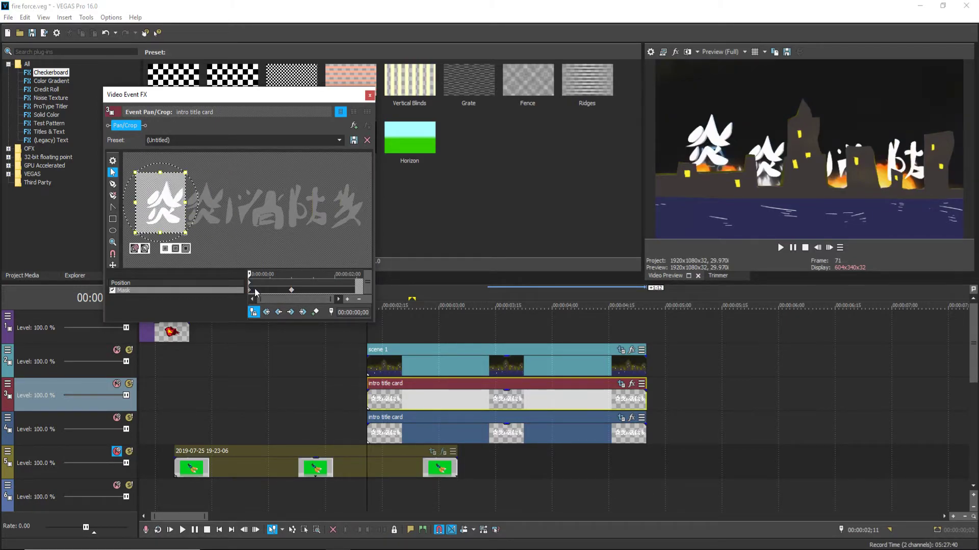
{"action": "left_click", "coordinate": [291, 290]}
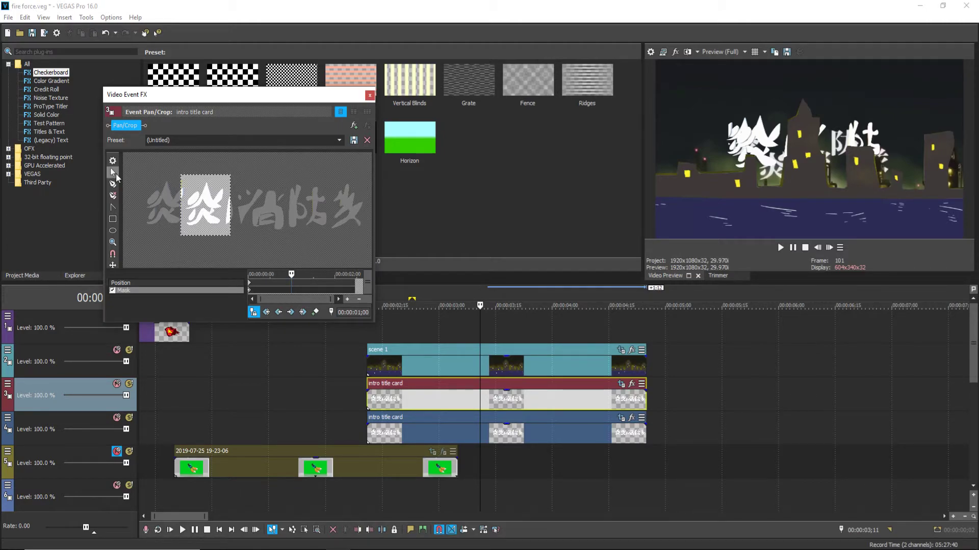
{"action": "key", "text": "ctrl+z"}
Reshape the mask's corners and sides so it fits closely around the second character.
{"action": "left_click_drag", "start_coordinate": [180, 200], "coordinate": [189, 176]}
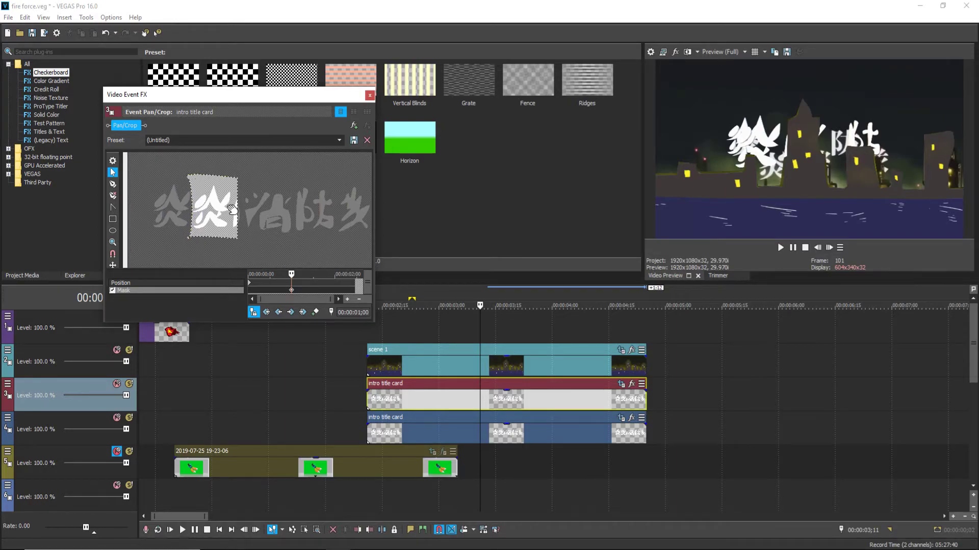
{"action": "scroll", "coordinate": [232, 209], "scroll_direction": "up", "scroll_amount": 2}
{"action": "left_click_drag", "start_coordinate": [231, 209], "coordinate": [224, 209]}
{"action": "left_click_drag", "start_coordinate": [225, 251], "coordinate": [223, 251]}
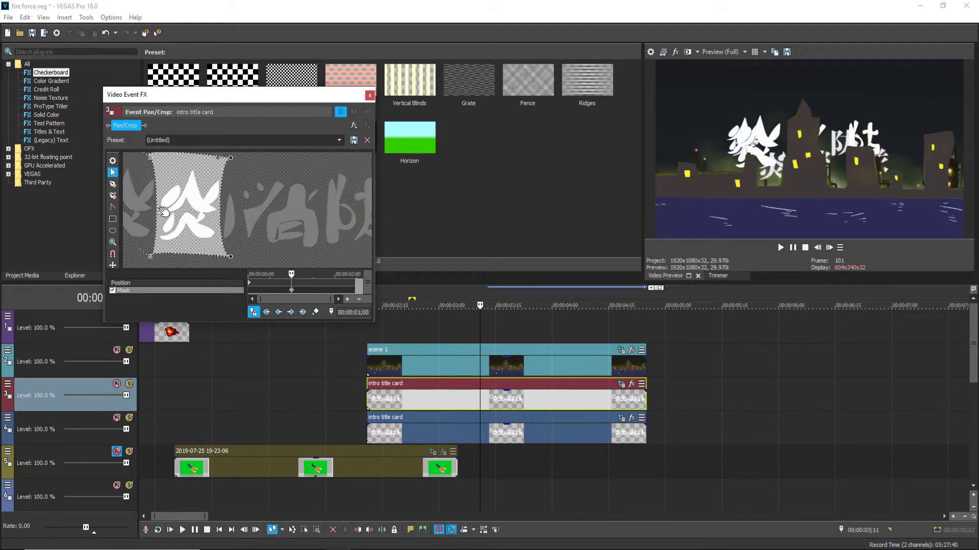
{"action": "left_click", "coordinate": [113, 183]}
{"action": "scroll", "coordinate": [270, 227], "scroll_direction": "down", "scroll_amount": 5}
{"action": "scroll", "coordinate": [299, 224], "scroll_direction": "up", "scroll_amount": 4}
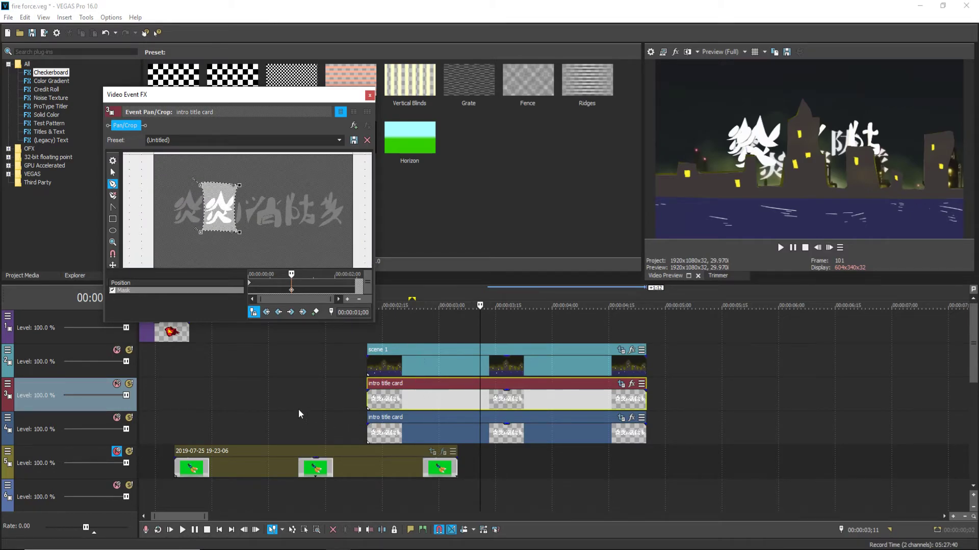
Mute the upper title card's track and, at 00:00:03;28, draw a pen mask around the title's fourth character.
{"action": "left_click", "coordinate": [117, 384]}
{"action": "left_click", "coordinate": [490, 428]}
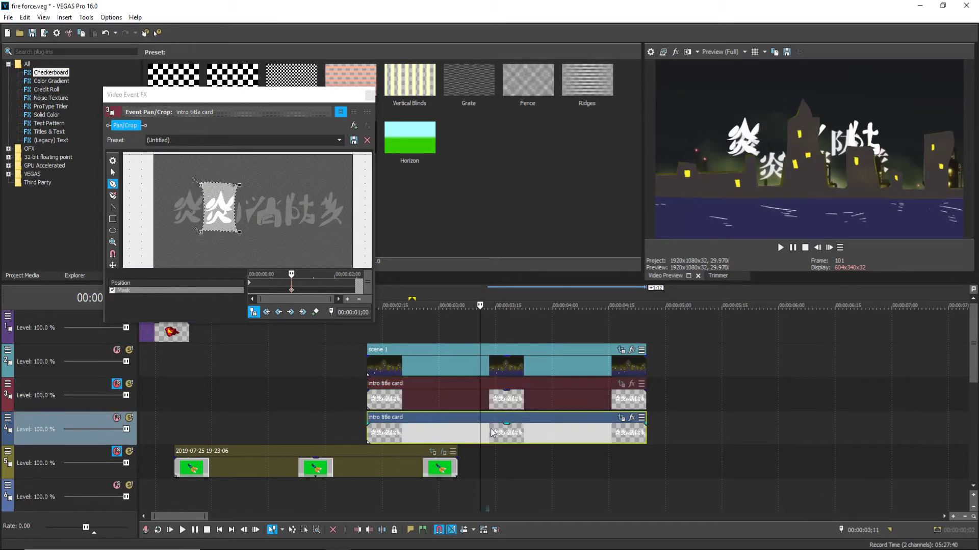
{"action": "left_click_drag", "start_coordinate": [513, 431], "coordinate": [543, 441]}
{"action": "scroll", "coordinate": [273, 224], "scroll_direction": "up", "scroll_amount": 2}
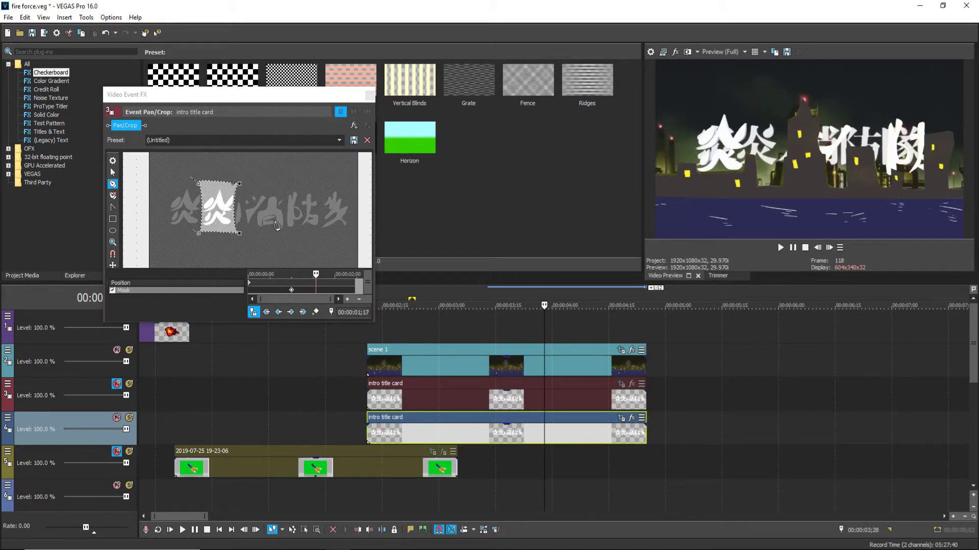
{"action": "scroll", "coordinate": [274, 228], "scroll_direction": "up", "scroll_amount": 2}
{"action": "left_click", "coordinate": [254, 236]}
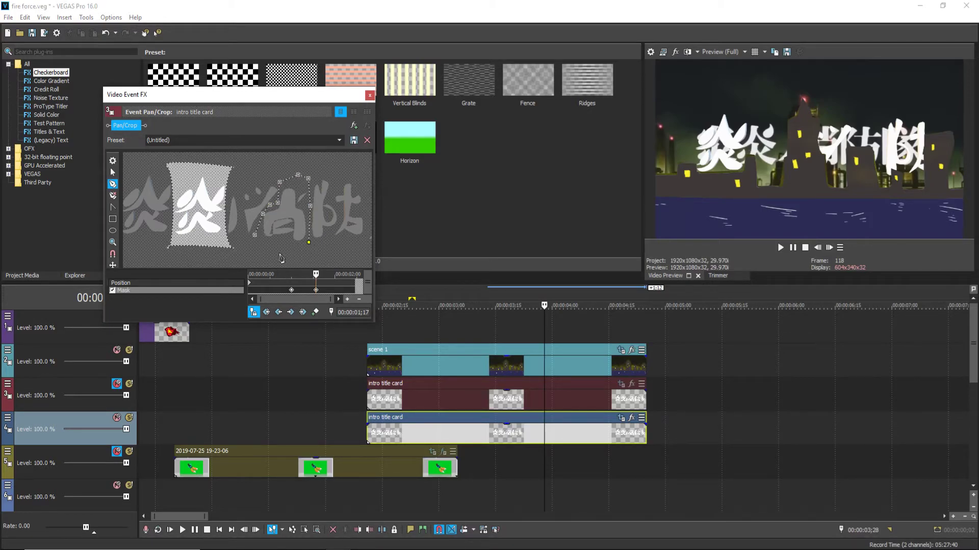
{"action": "left_click", "coordinate": [254, 244]}
Draw another pen mask around the last title character and apply the masks from the event's first frame.
{"action": "scroll", "coordinate": [304, 229], "scroll_direction": "down", "scroll_amount": 4}
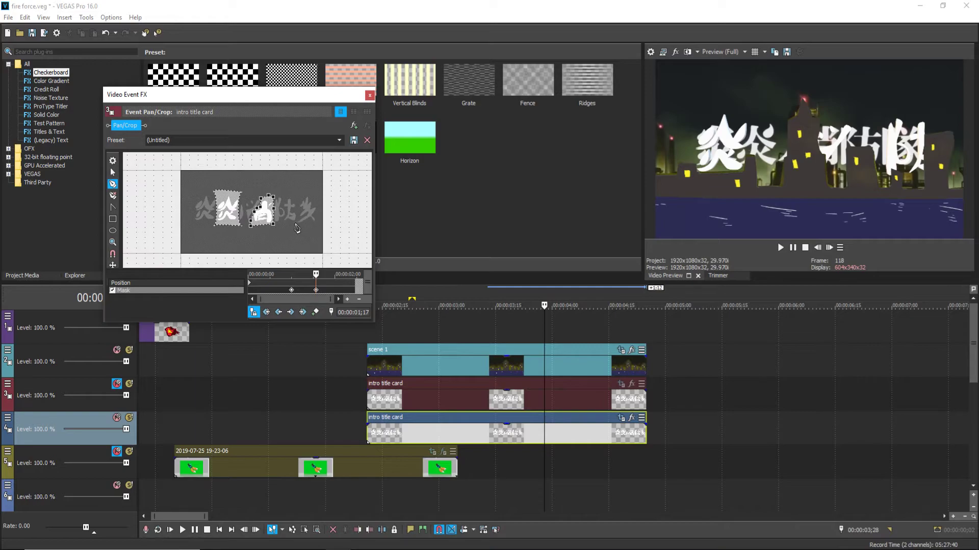
{"action": "scroll", "coordinate": [296, 228], "scroll_direction": "up", "scroll_amount": 4}
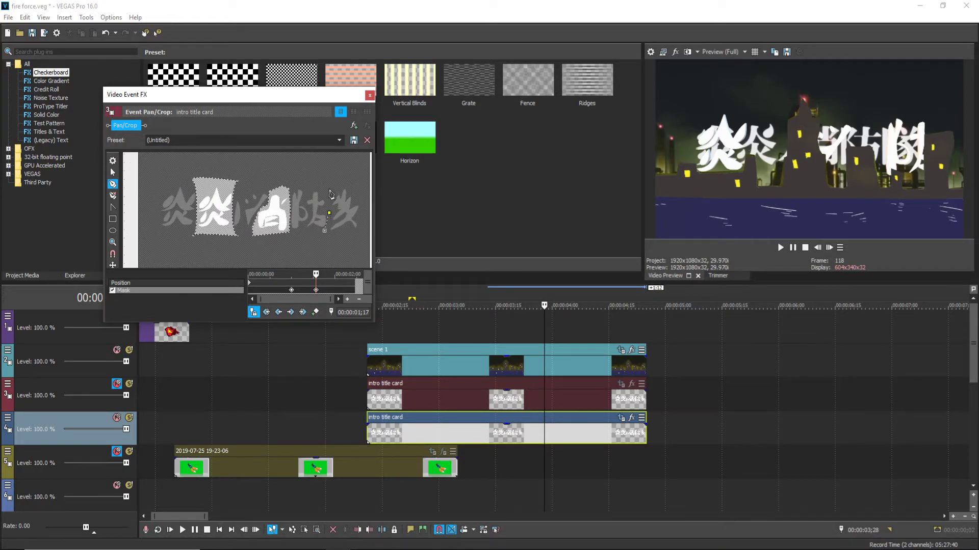
{"action": "left_click", "coordinate": [325, 232]}
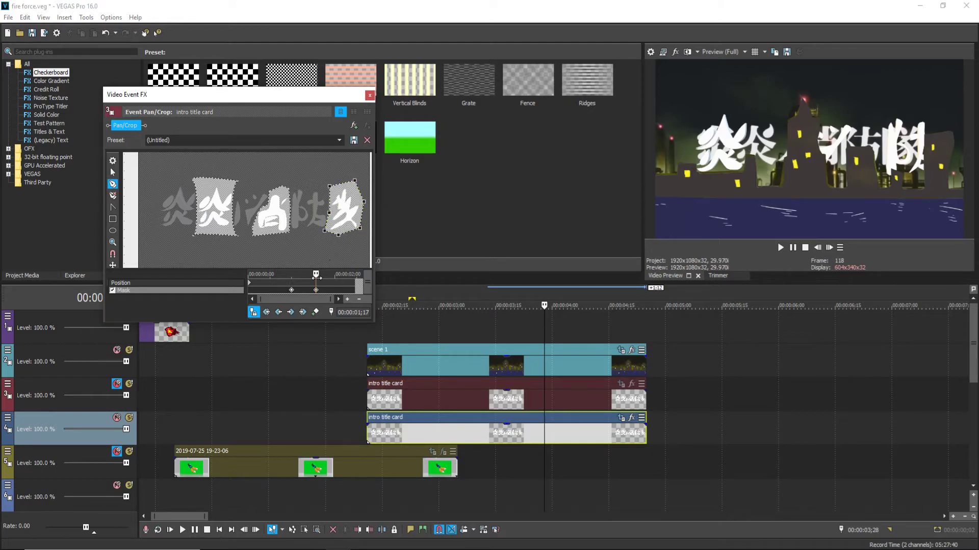
{"action": "left_click", "coordinate": [292, 292]}
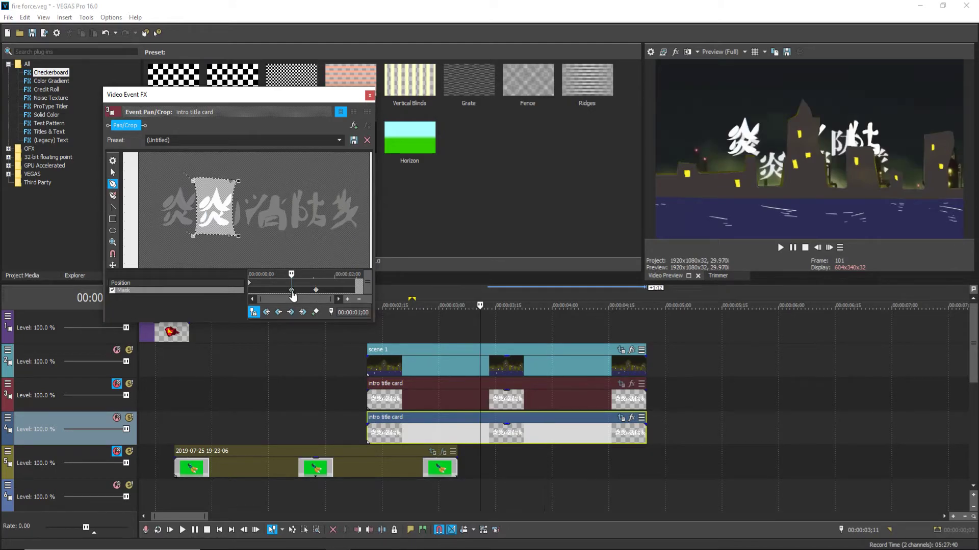
{"action": "left_click", "coordinate": [250, 282]}
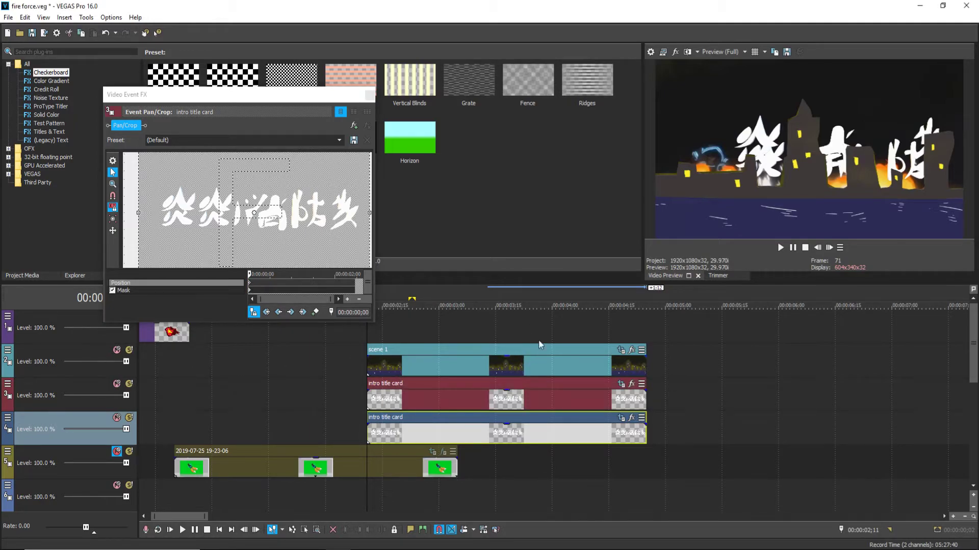
Play back the title sequence to check how both character layers appear behind the city.
{"action": "left_click", "coordinate": [780, 248]}
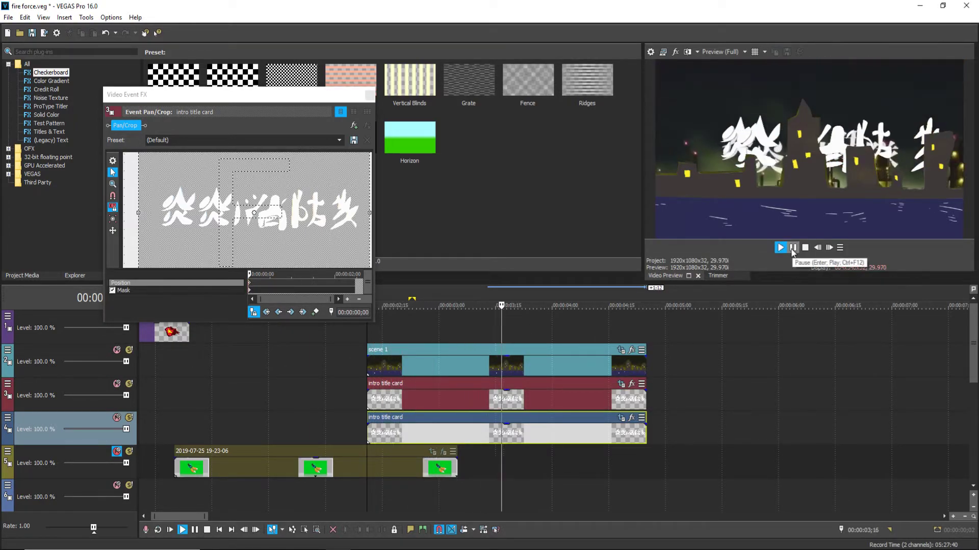
{"action": "left_click", "coordinate": [792, 248]}
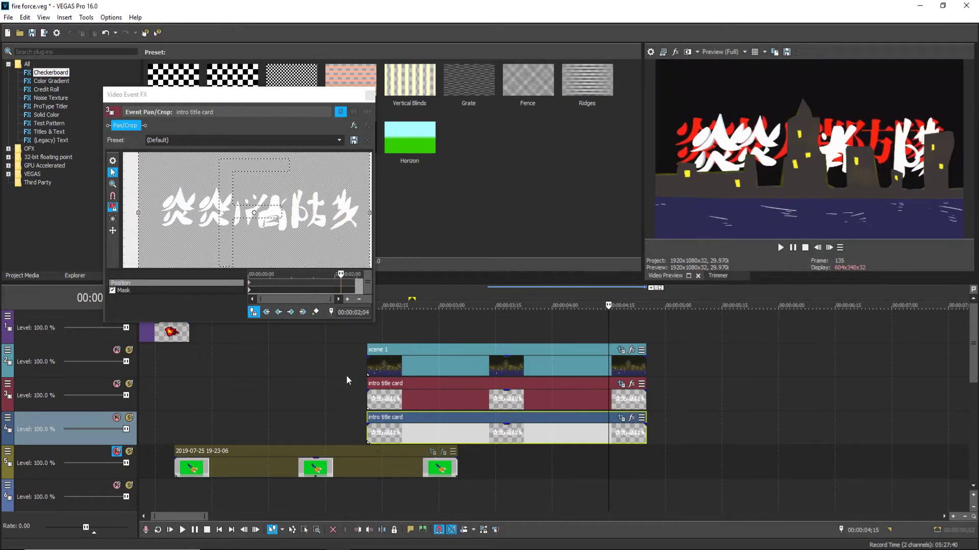
{"action": "left_click", "coordinate": [364, 354]}
{"action": "left_click", "coordinate": [780, 247]}
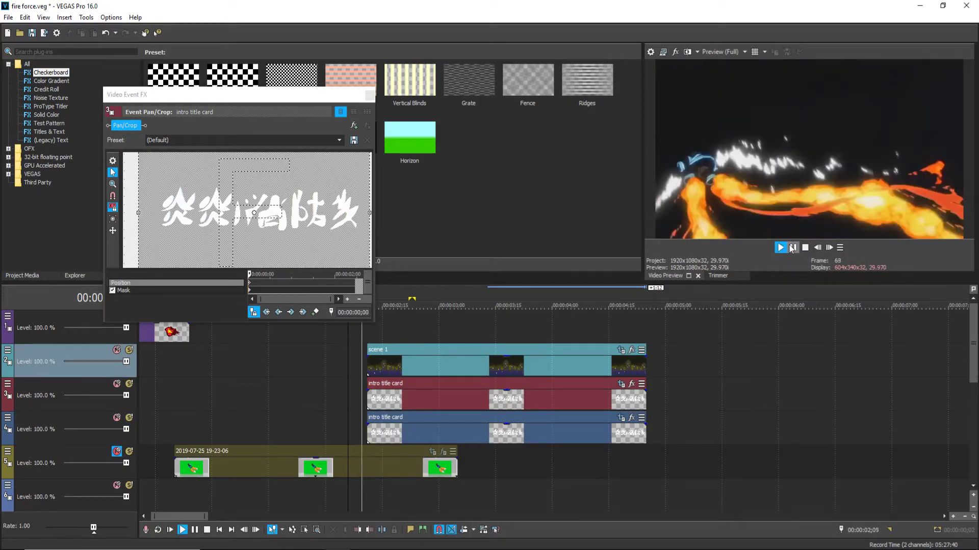
{"action": "left_click", "coordinate": [791, 248]}
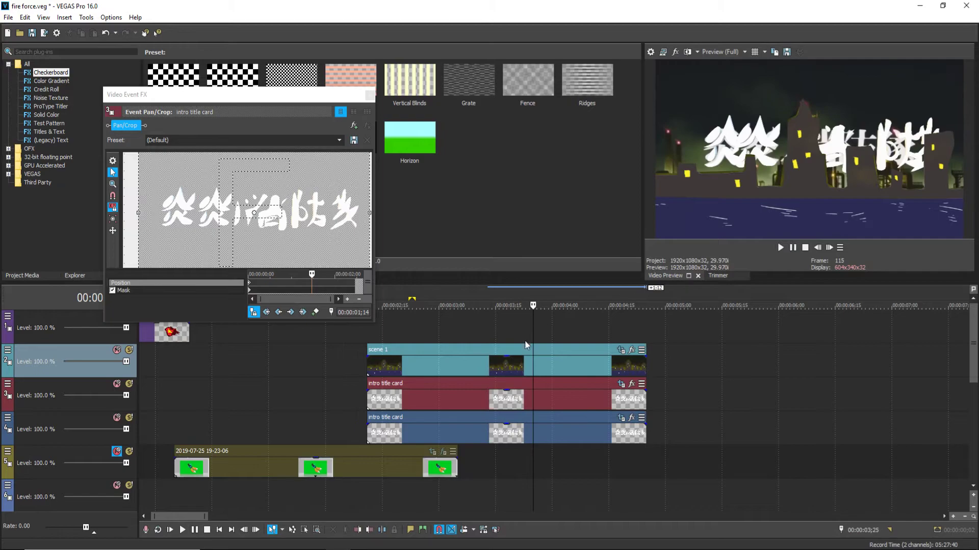
Review the lower title card's position keyframes and delete the one at the start of the event.
{"action": "left_click", "coordinate": [536, 403]}
{"action": "left_click", "coordinate": [621, 385]}
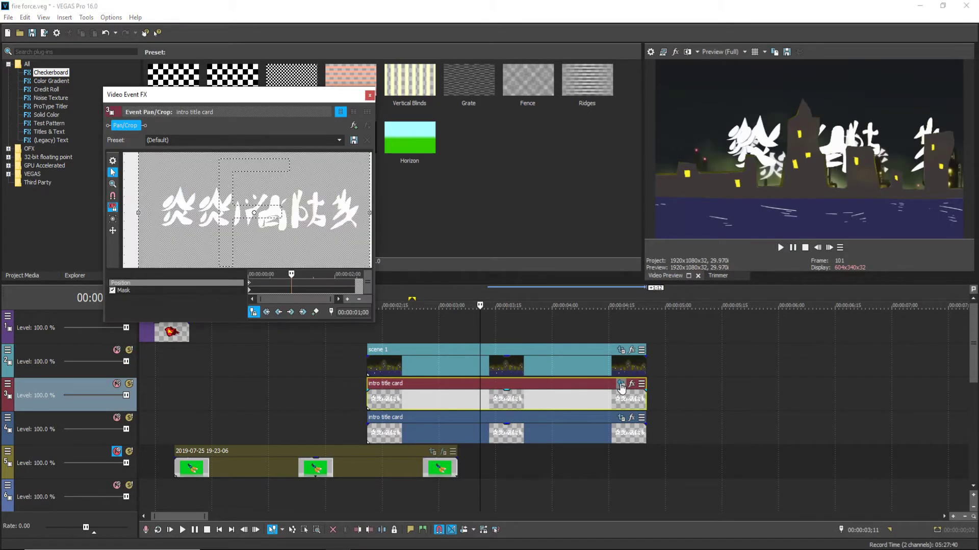
{"action": "left_click", "coordinate": [368, 95]}
{"action": "left_click", "coordinate": [406, 428]}
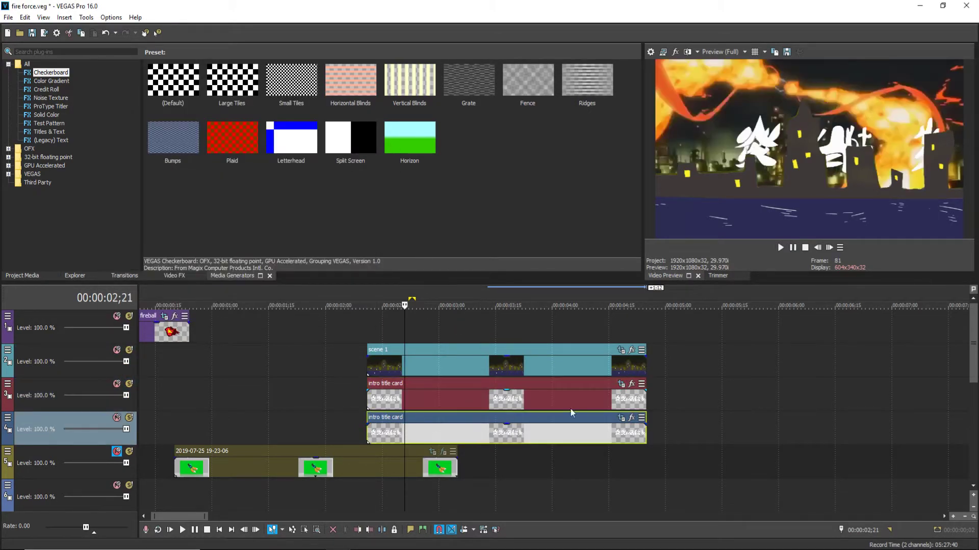
{"action": "left_click", "coordinate": [620, 418]}
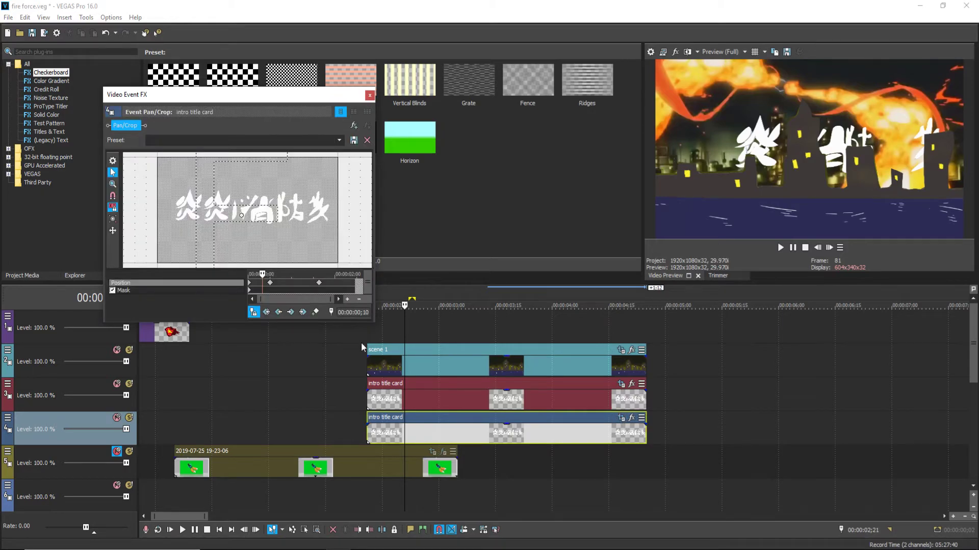
{"action": "left_click_drag", "start_coordinate": [261, 284], "coordinate": [270, 287]}
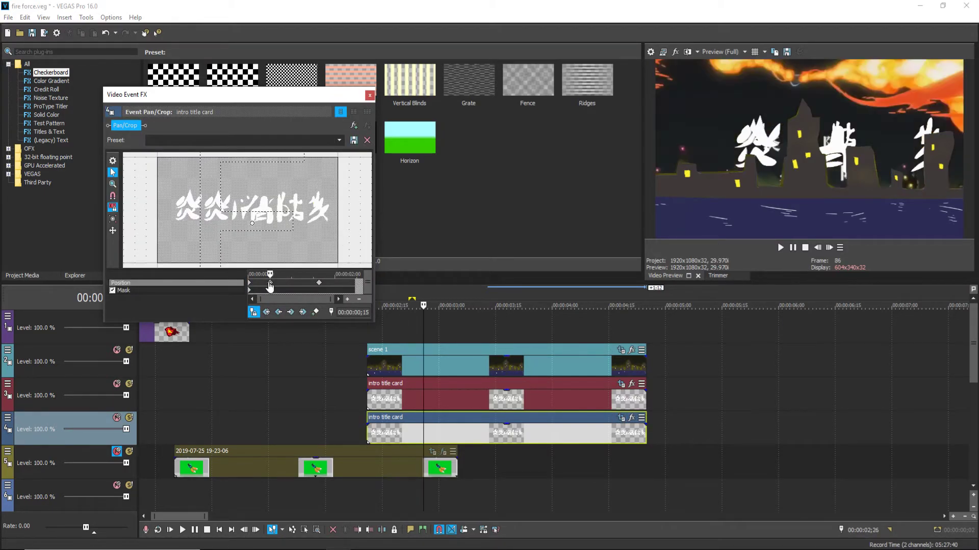
{"action": "left_click", "coordinate": [318, 285]}
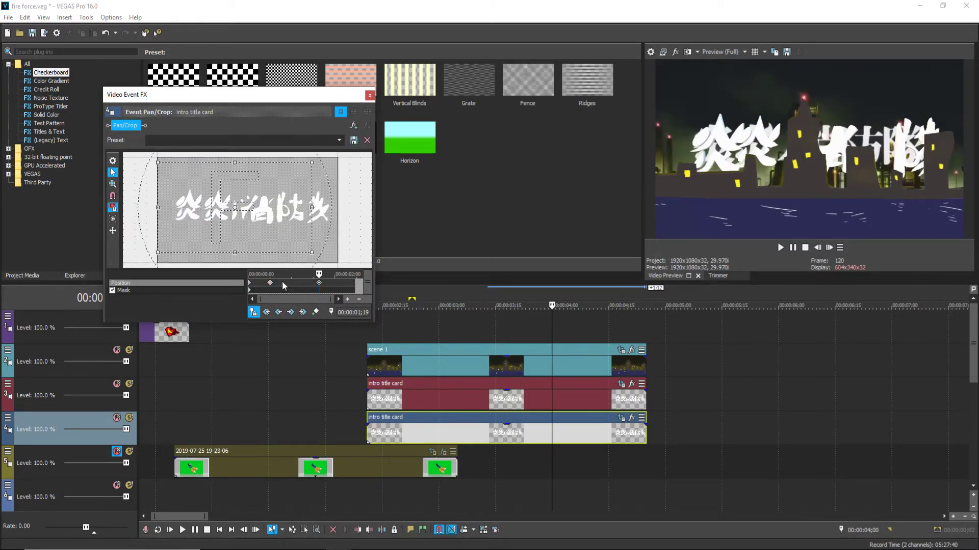
{"action": "left_click", "coordinate": [250, 282]}
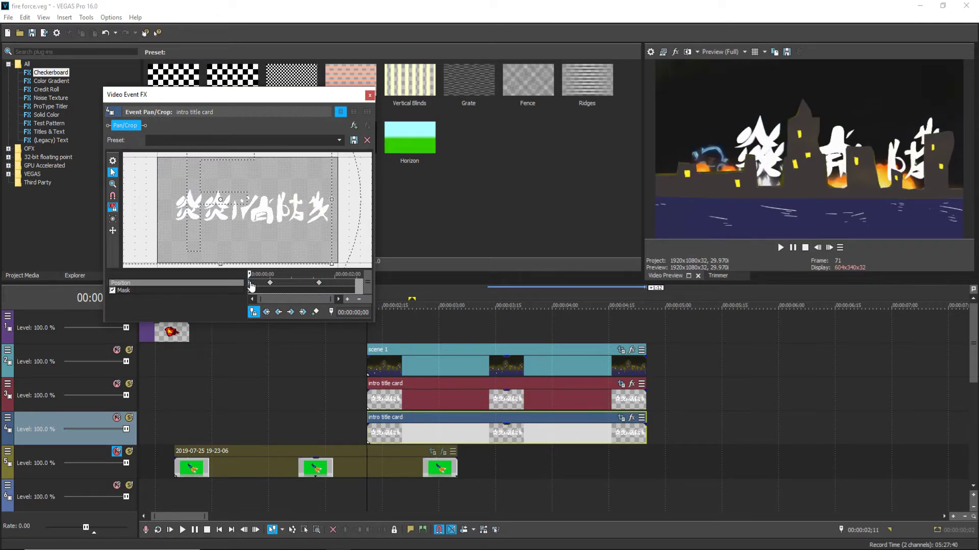
{"action": "right_click", "coordinate": [251, 287]}
{"action": "left_click", "coordinate": [283, 329]}
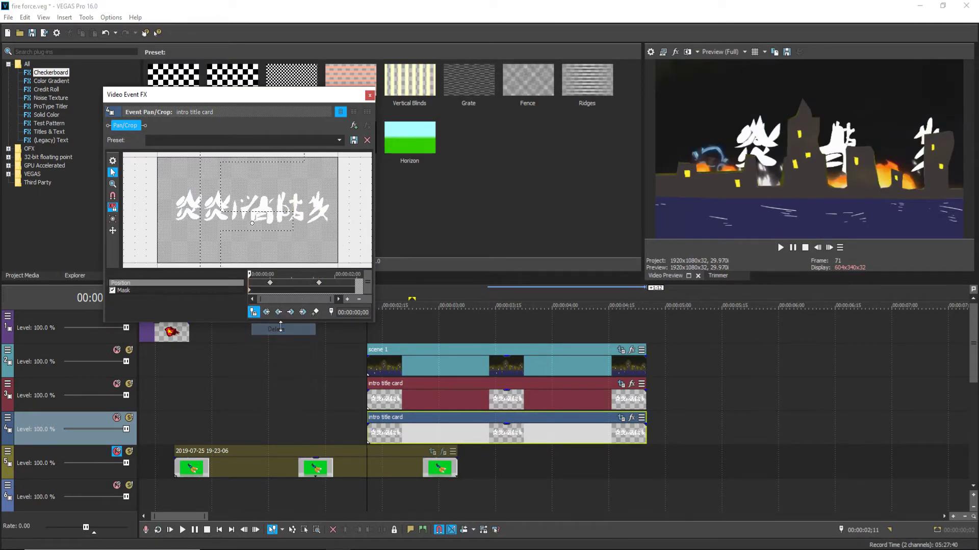
{"action": "scroll", "coordinate": [544, 382], "scroll_direction": "up", "scroll_amount": 3}
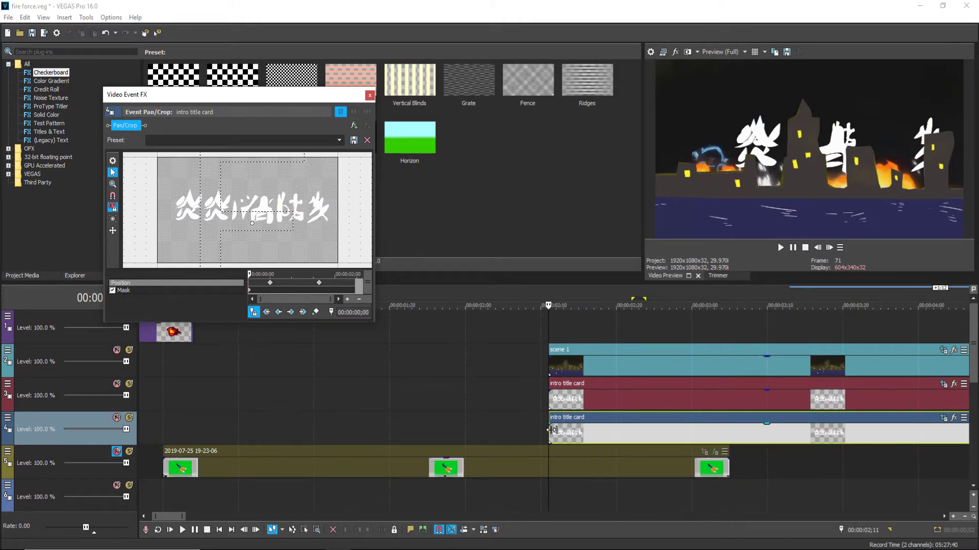
Toggle the upper title card's track to compare the layers and mute the lower title card's track.
{"action": "scroll", "coordinate": [641, 391], "scroll_direction": "down", "scroll_amount": 5}
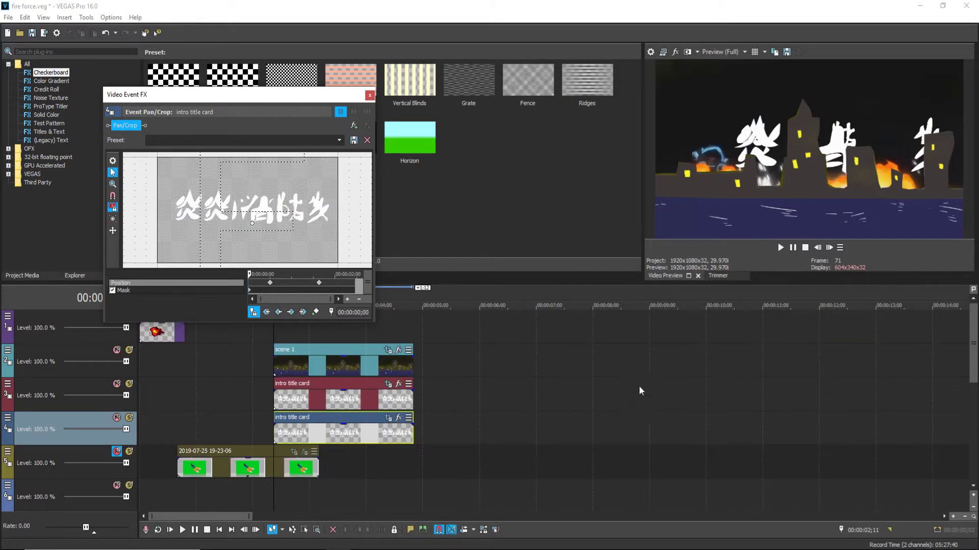
{"action": "left_click", "coordinate": [117, 383]}
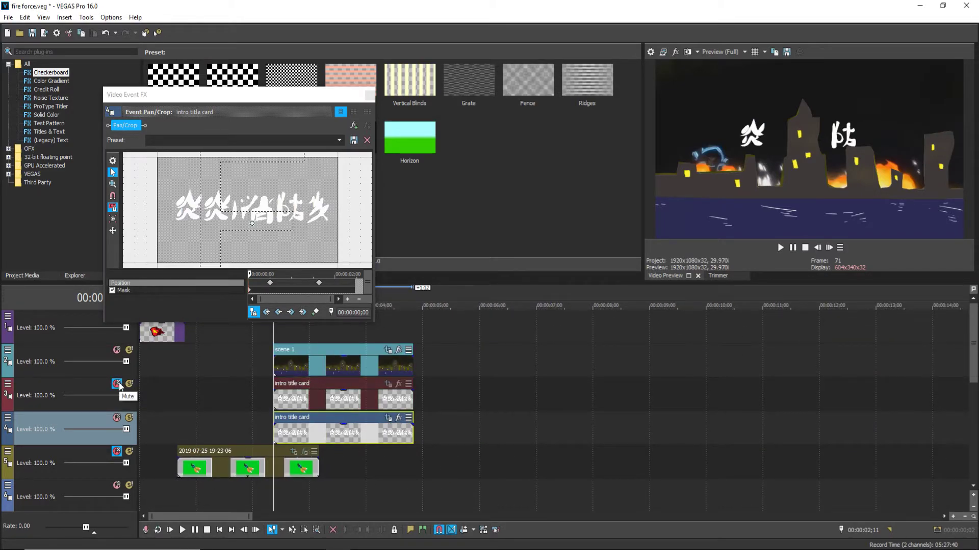
{"action": "left_click", "coordinate": [117, 383]}
{"action": "left_click", "coordinate": [117, 418]}
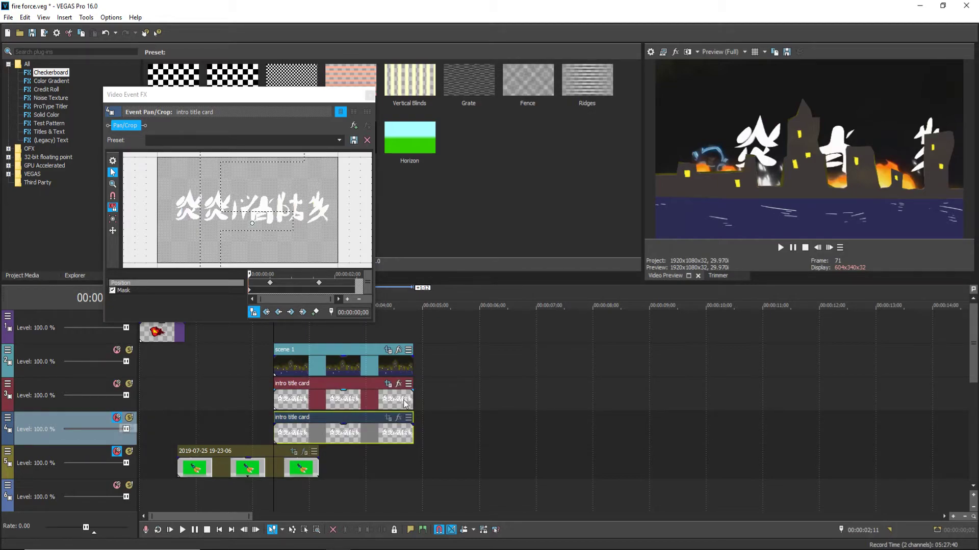
Find the frame at 00:00:02;23 and trim the start of the upper title card to it.
{"action": "left_click", "coordinate": [304, 405]}
{"action": "scroll", "coordinate": [304, 406], "scroll_direction": "up", "scroll_amount": 3}
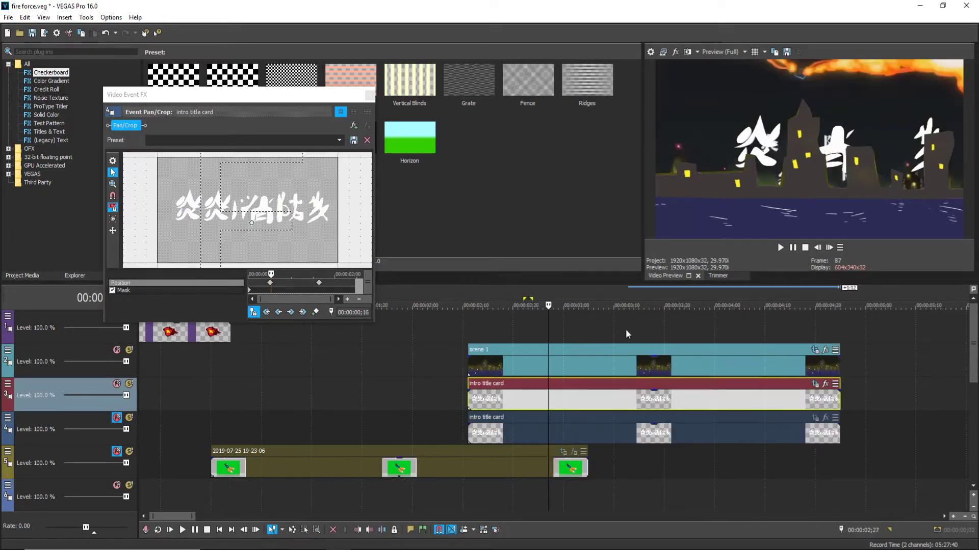
{"action": "left_click", "coordinate": [829, 248]}
{"action": "left_click", "coordinate": [830, 248]}
{"action": "left_click", "coordinate": [818, 247]}
{"action": "left_click", "coordinate": [818, 247]}
{"action": "left_click", "coordinate": [818, 248]}
{"action": "left_click", "coordinate": [819, 247]}
{"action": "left_click", "coordinate": [829, 249]}
{"action": "left_click", "coordinate": [829, 248]}
{"action": "left_click_drag", "start_coordinate": [472, 403], "coordinate": [529, 404]}
In the upper title card's Pan/Crop, enlarge and shift the crop frame at the first keyframe so the title starts smaller behind the city.
{"action": "left_click", "coordinate": [815, 385]}
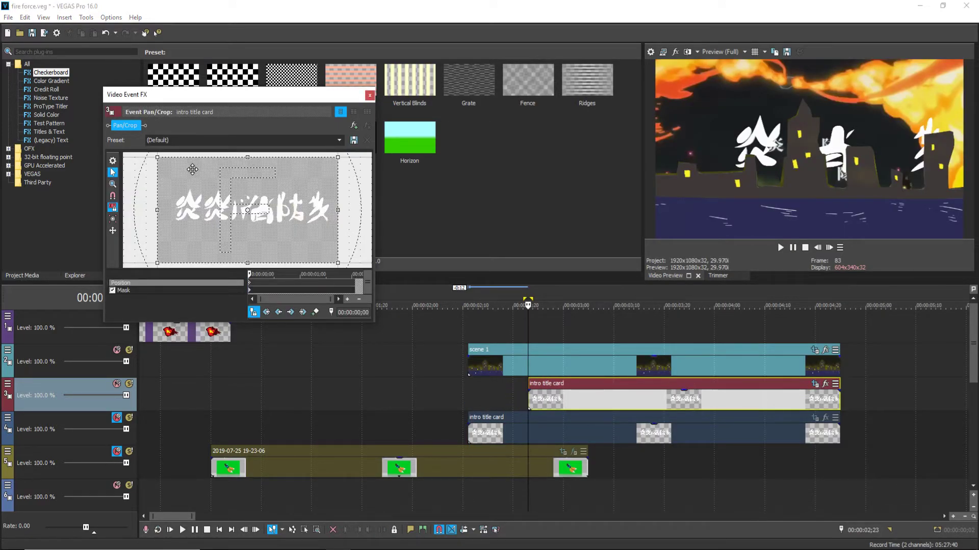
{"action": "scroll", "coordinate": [194, 169], "scroll_direction": "down", "scroll_amount": 3}
{"action": "left_click_drag", "start_coordinate": [199, 182], "coordinate": [156, 152]}
{"action": "scroll", "coordinate": [214, 204], "scroll_direction": "down", "scroll_amount": 2}
{"action": "left_click_drag", "start_coordinate": [249, 210], "coordinate": [246, 202]}
{"action": "left_click_drag", "start_coordinate": [199, 182], "coordinate": [232, 200]}
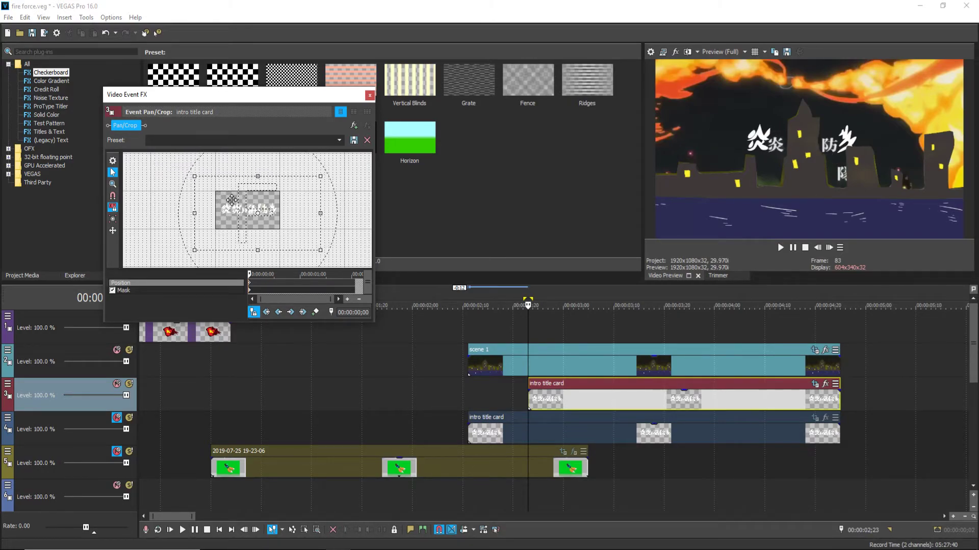
At 00:00:03;26, shrink and reposition the upper title card's crop frame to keyframe the title at a larger size.
{"action": "left_click", "coordinate": [620, 400]}
{"action": "left_click", "coordinate": [694, 397]}
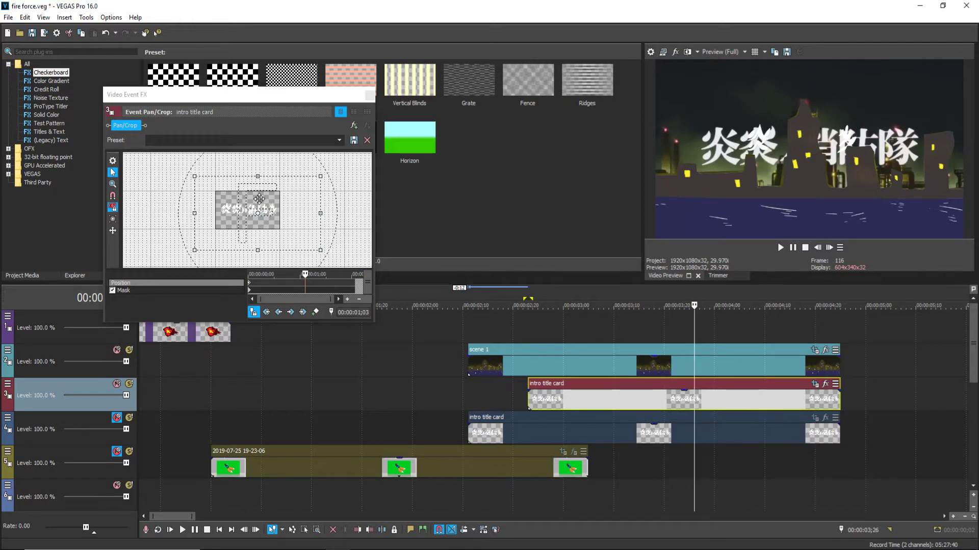
{"action": "left_click_drag", "start_coordinate": [194, 176], "coordinate": [217, 185]}
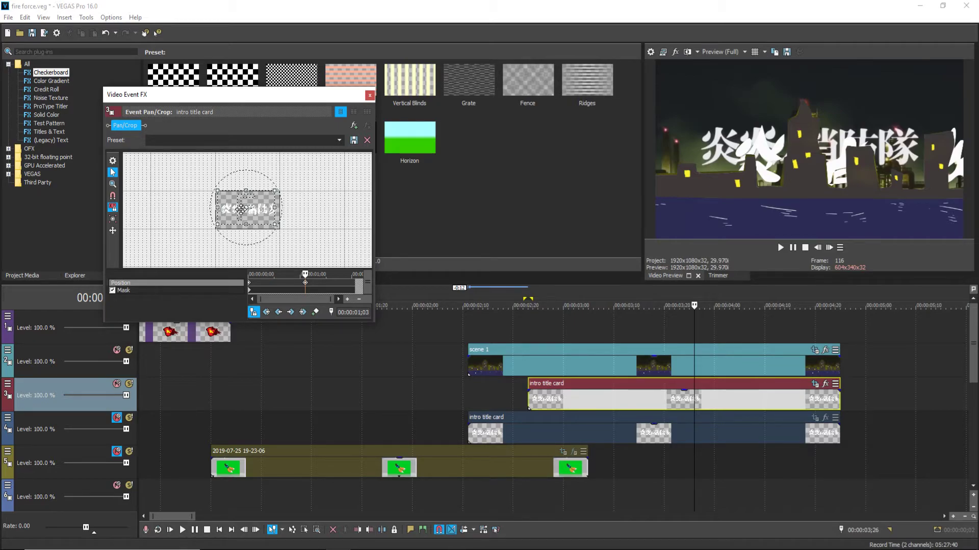
{"action": "left_click_drag", "start_coordinate": [256, 210], "coordinate": [258, 212]}
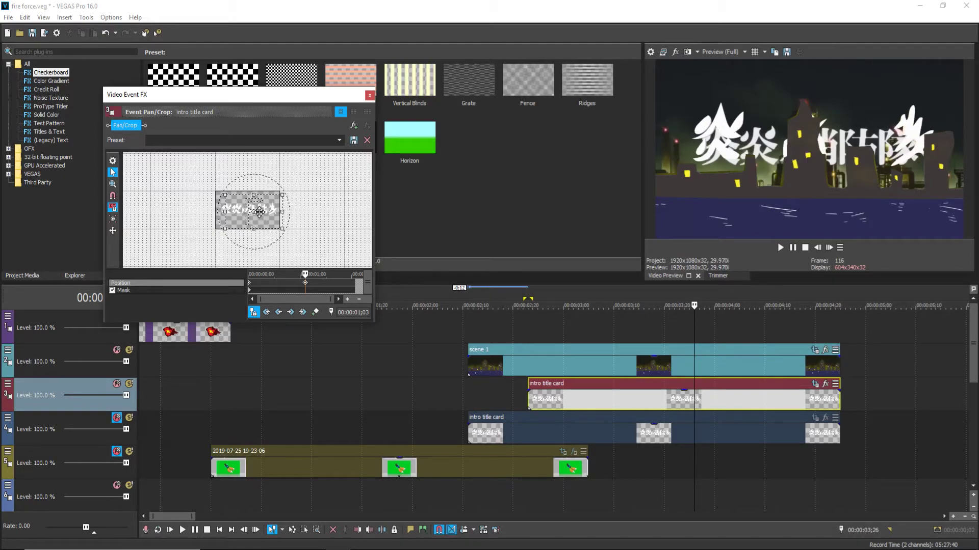
Play back the title sequence twice from the start of scene 1 to check the upper title card's growth.
{"action": "left_click", "coordinate": [545, 336]}
{"action": "left_click", "coordinate": [466, 394]}
{"action": "left_click", "coordinate": [780, 248]}
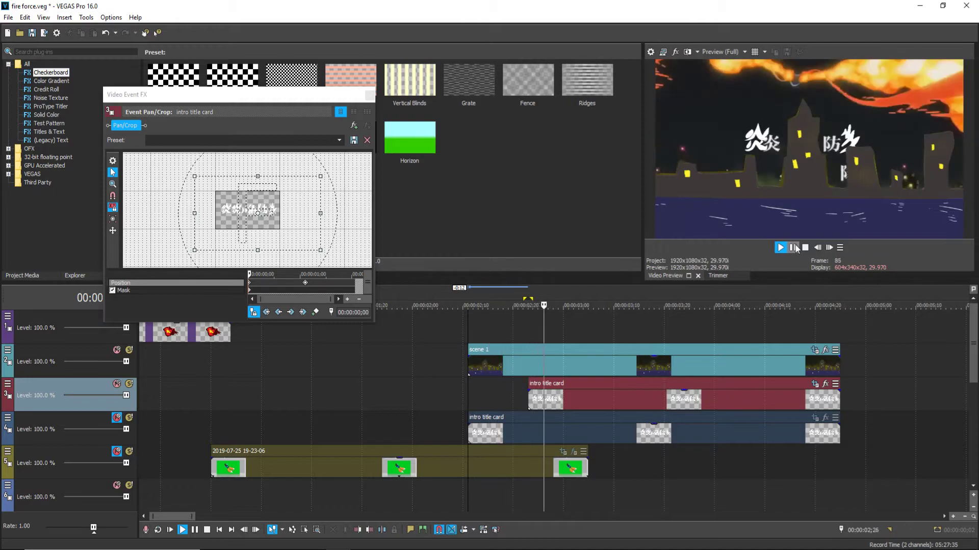
{"action": "left_click", "coordinate": [795, 248]}
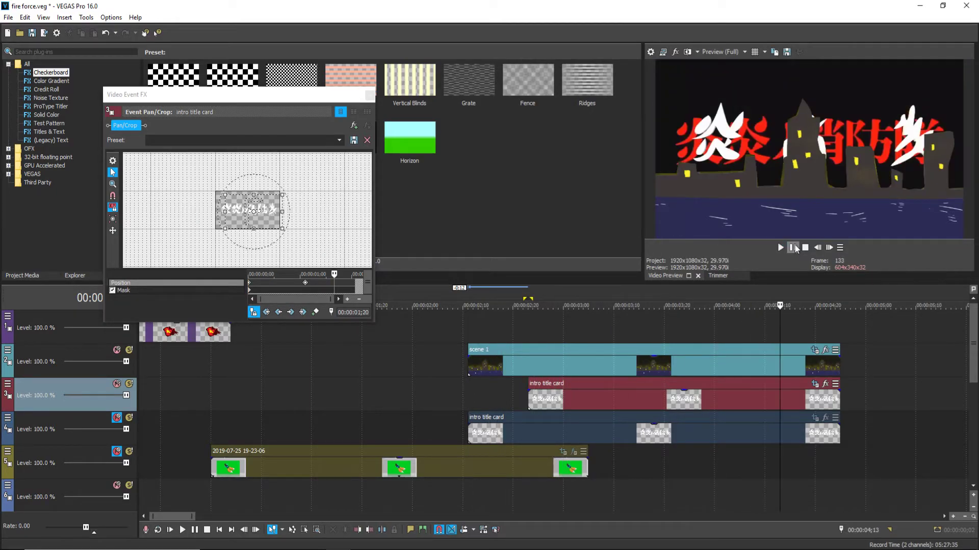
{"action": "left_click", "coordinate": [516, 327]}
{"action": "left_click", "coordinate": [466, 325]}
{"action": "left_click", "coordinate": [779, 248]}
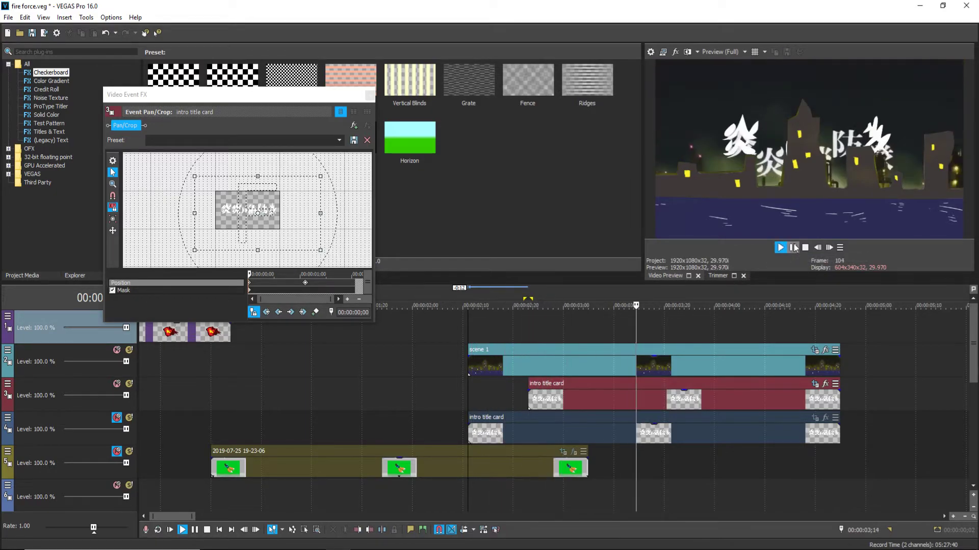
{"action": "left_click", "coordinate": [792, 249]}
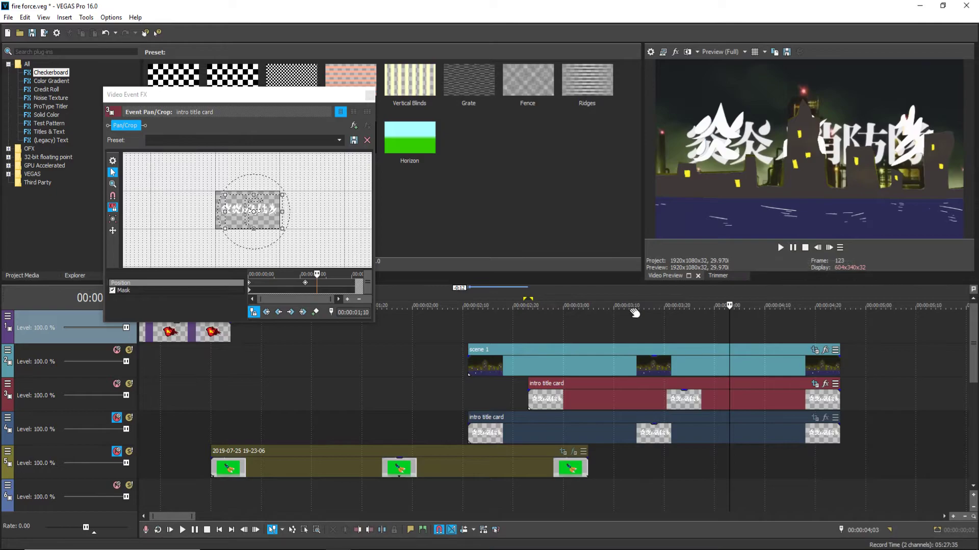
Scrub through the title sequence to 00:00:04;20 and replay it to compare the white characters with the reference title.
{"action": "left_click", "coordinate": [583, 326]}
{"action": "left_click", "coordinate": [522, 326]}
{"action": "left_click", "coordinate": [713, 319]}
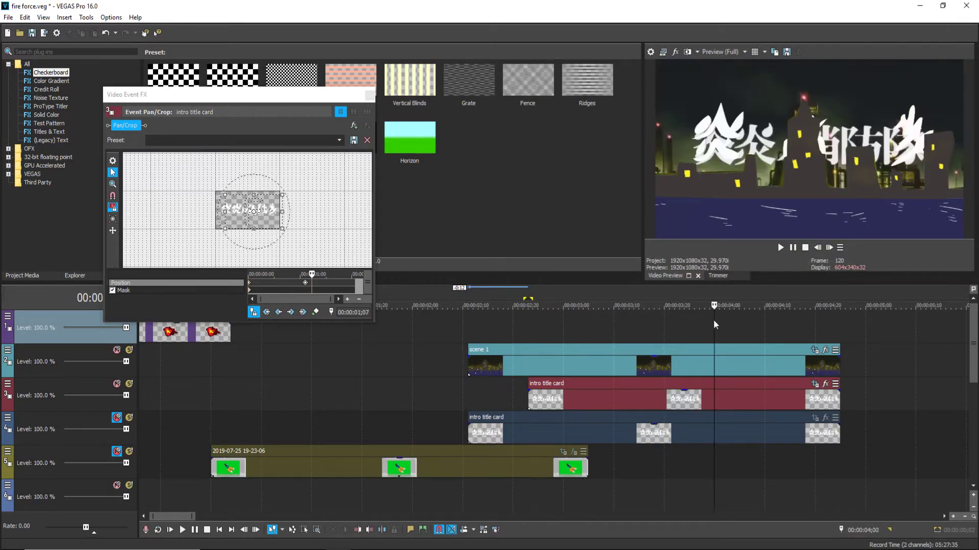
{"action": "left_click", "coordinate": [764, 320]}
{"action": "left_click", "coordinate": [793, 318]}
{"action": "left_click", "coordinate": [806, 317]}
{"action": "left_click", "coordinate": [815, 322]}
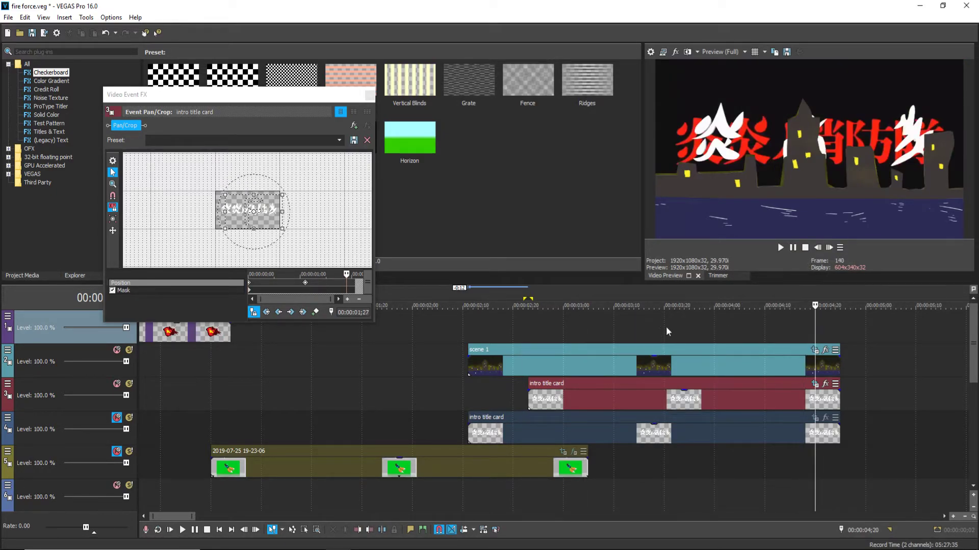
{"action": "left_click", "coordinate": [600, 329]}
{"action": "left_click", "coordinate": [519, 328]}
{"action": "left_click", "coordinate": [794, 247]}
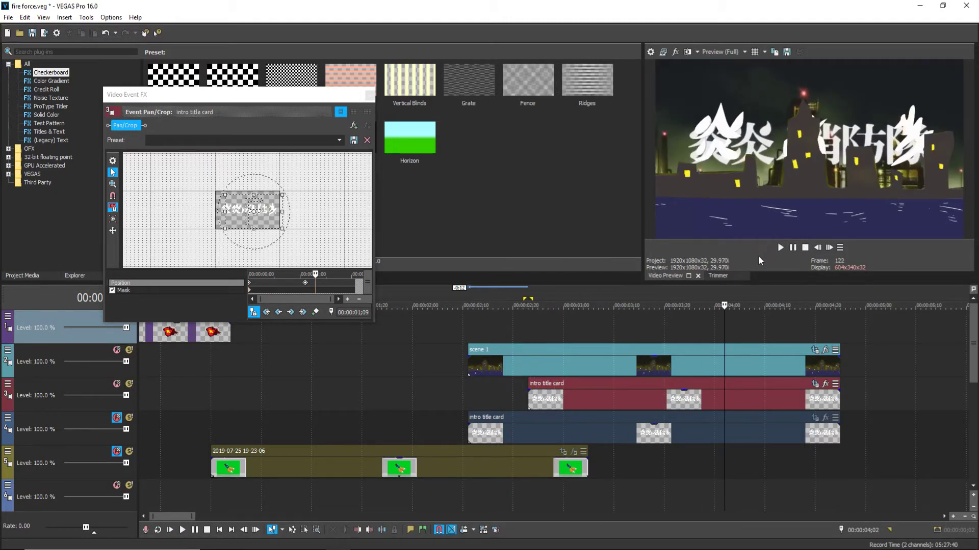
Trim the lower title card's start to 00:00:02;23 and unmute its track.
{"action": "left_click", "coordinate": [599, 390]}
{"action": "left_click_drag", "start_coordinate": [468, 434], "coordinate": [528, 433]}
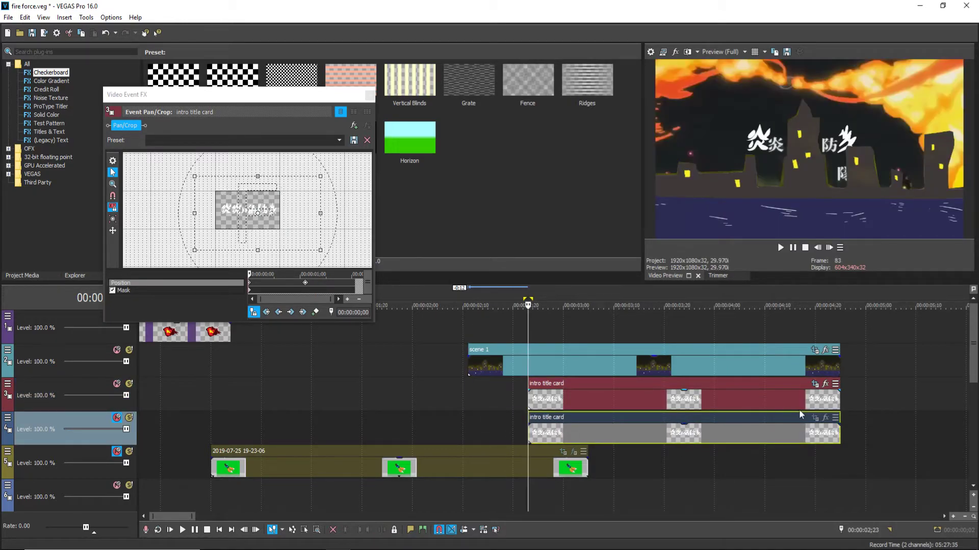
{"action": "left_click", "coordinate": [694, 430]}
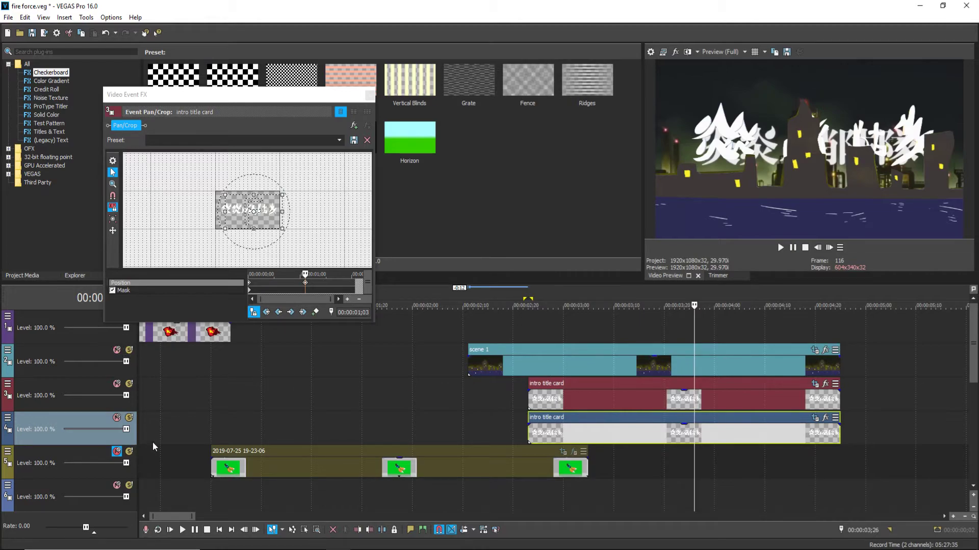
Solo the Fire_Force_Opening__OP1_hd video track, step to its title frame, place a marker at 00:00:03;22, and clear the solo.
{"action": "scroll", "coordinate": [280, 442], "scroll_direction": "down", "scroll_amount": 5}
{"action": "left_click_drag", "start_coordinate": [972, 356], "coordinate": [972, 396]}
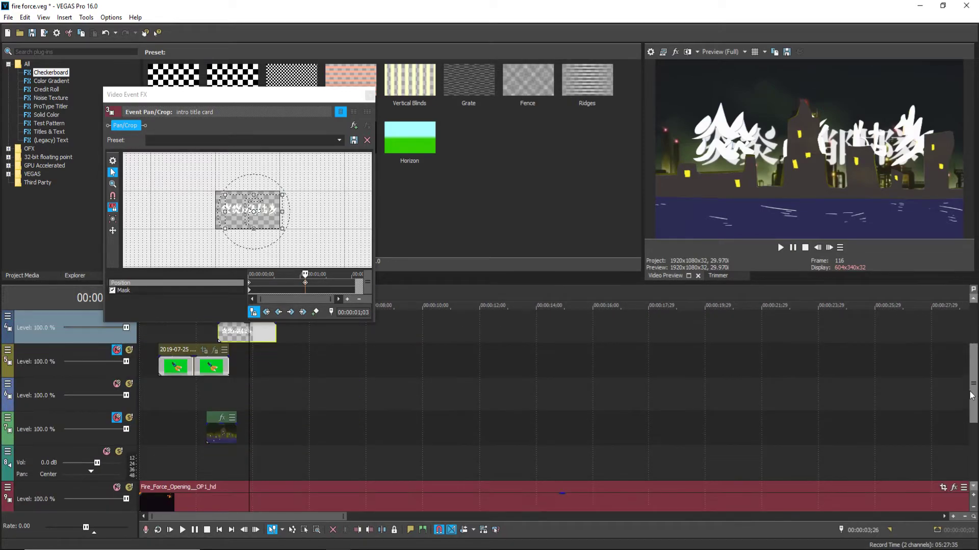
{"action": "left_click", "coordinate": [129, 487]}
{"action": "left_click", "coordinate": [831, 247]}
{"action": "left_click", "coordinate": [818, 248]}
{"action": "left_click", "coordinate": [817, 248]}
{"action": "left_click", "coordinate": [817, 248]}
{"action": "left_click", "coordinate": [817, 248]}
{"action": "left_click", "coordinate": [817, 248]}
{"action": "left_click", "coordinate": [817, 247]}
{"action": "left_click", "coordinate": [817, 248]}
{"action": "left_click", "coordinate": [829, 248]}
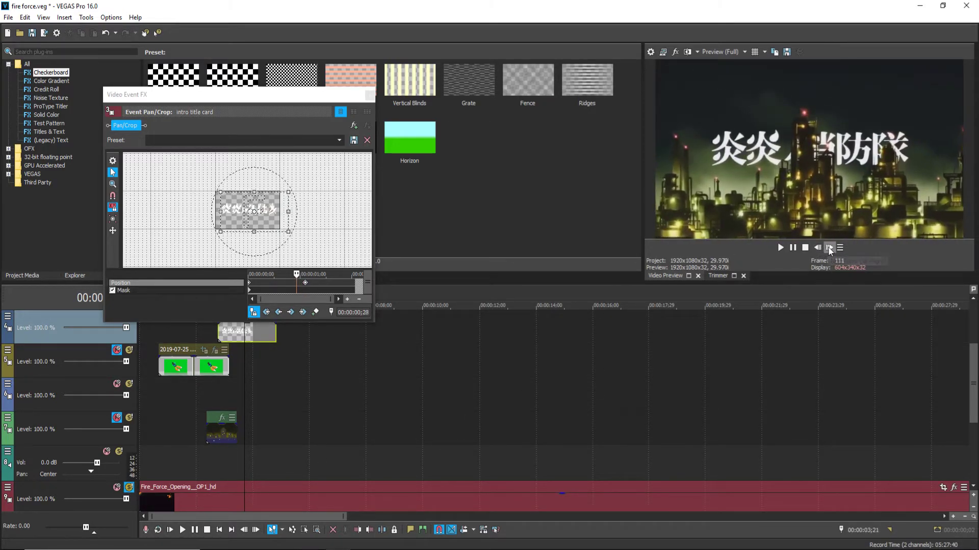
{"action": "left_click", "coordinate": [829, 247]}
{"action": "left_click", "coordinate": [819, 248]}
{"action": "left_click", "coordinate": [829, 248]}
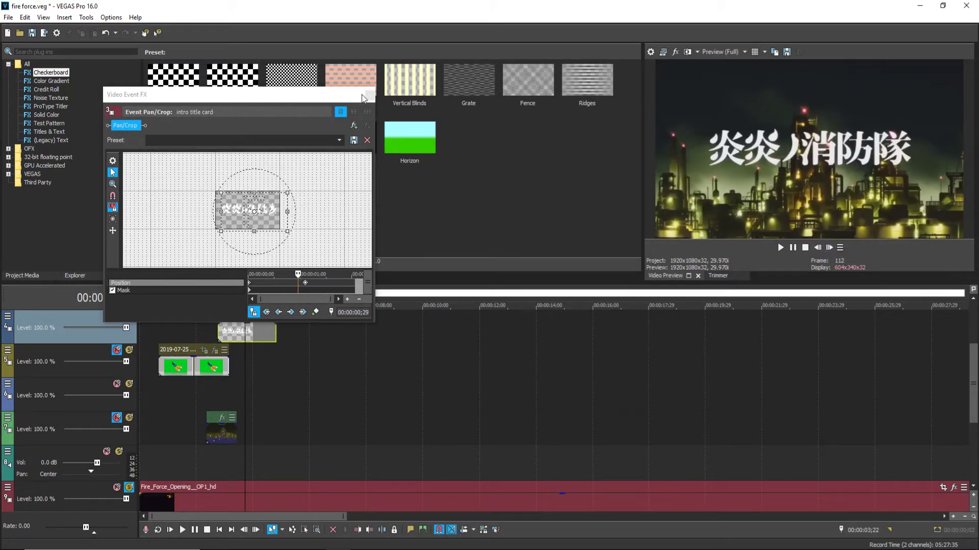
{"action": "left_click", "coordinate": [128, 489]}
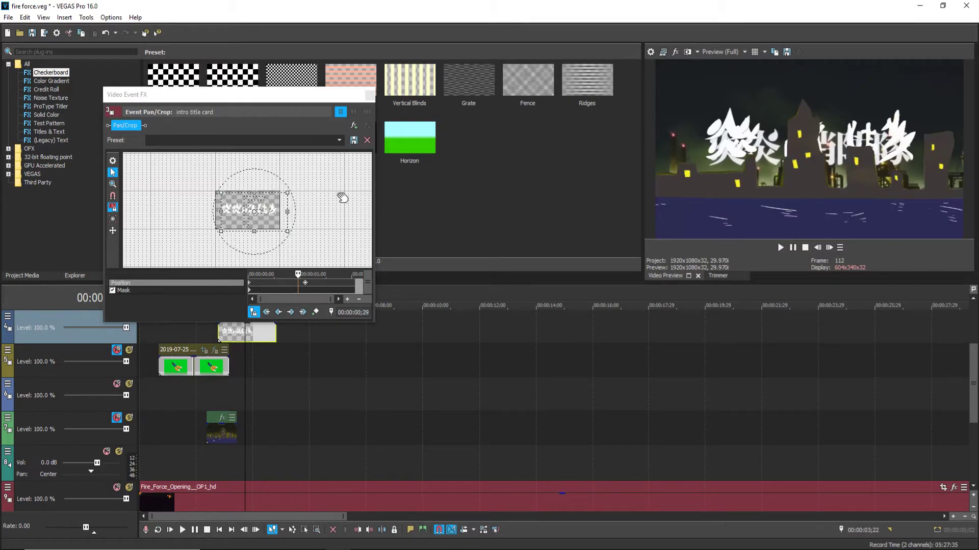
Close the upper title card's Pan/Crop window and save the project.
{"action": "left_click", "coordinate": [370, 95]}
{"action": "left_click", "coordinate": [32, 33]}
Play back from 00:00:02;21 to check both title card layers together against the reference.
{"action": "scroll", "coordinate": [430, 384], "scroll_direction": "up", "scroll_amount": 5}
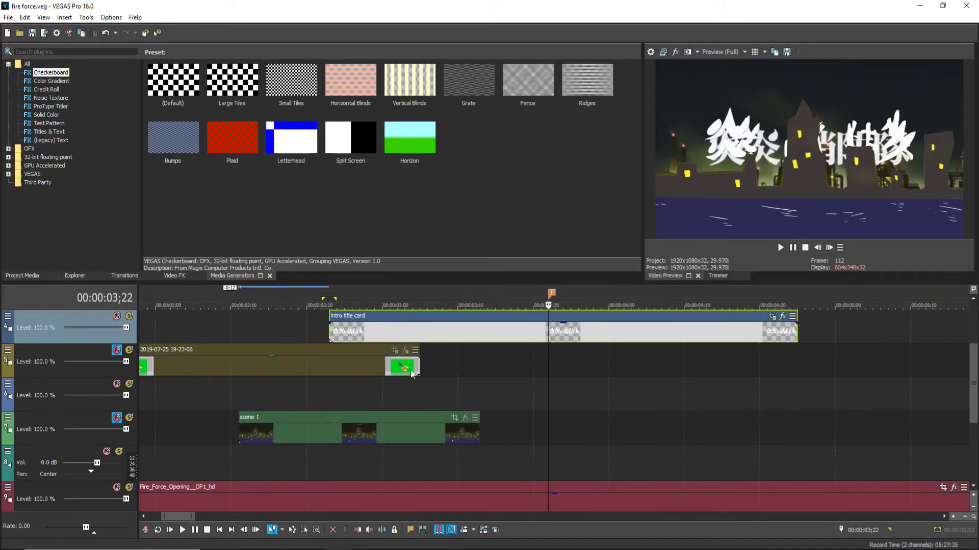
{"action": "scroll", "coordinate": [430, 385], "scroll_direction": "down", "scroll_amount": 3}
{"action": "left_click_drag", "start_coordinate": [973, 385], "coordinate": [973, 344]}
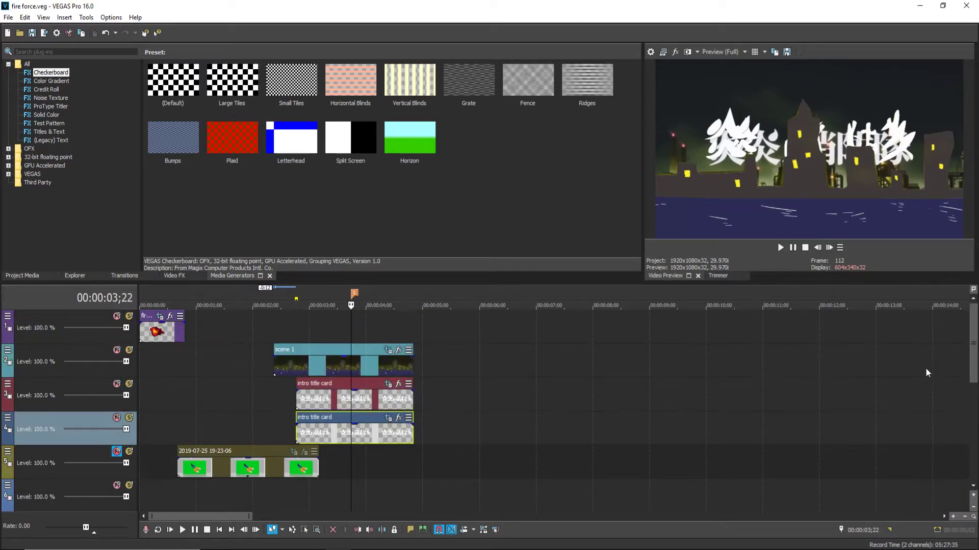
{"action": "scroll", "coordinate": [455, 406], "scroll_direction": "up", "scroll_amount": 3}
{"action": "left_click", "coordinate": [235, 417]}
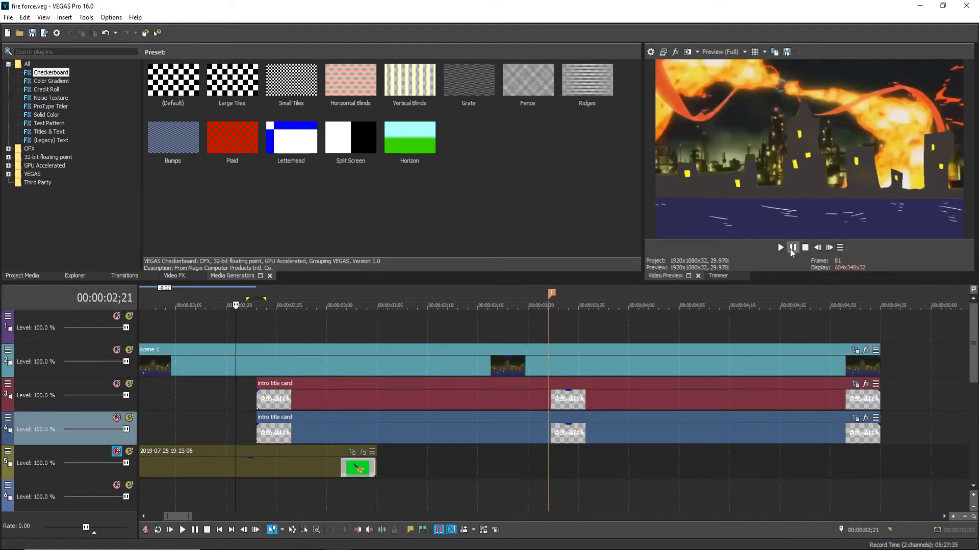
{"action": "left_click", "coordinate": [780, 247]}
{"action": "left_click", "coordinate": [792, 248]}
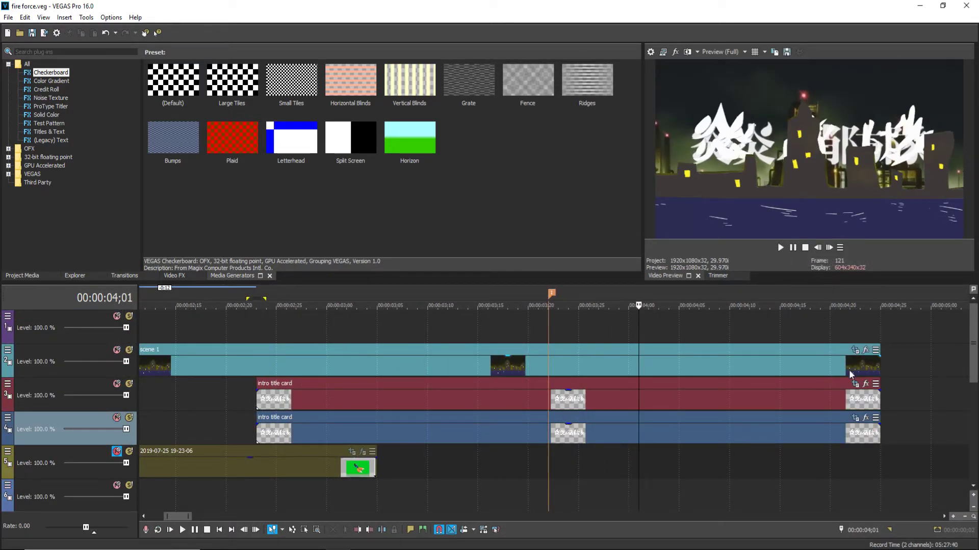
Toggle the mute on the upper title card's track near the event's end to compare the two character layers.
{"action": "left_click", "coordinate": [777, 414]}
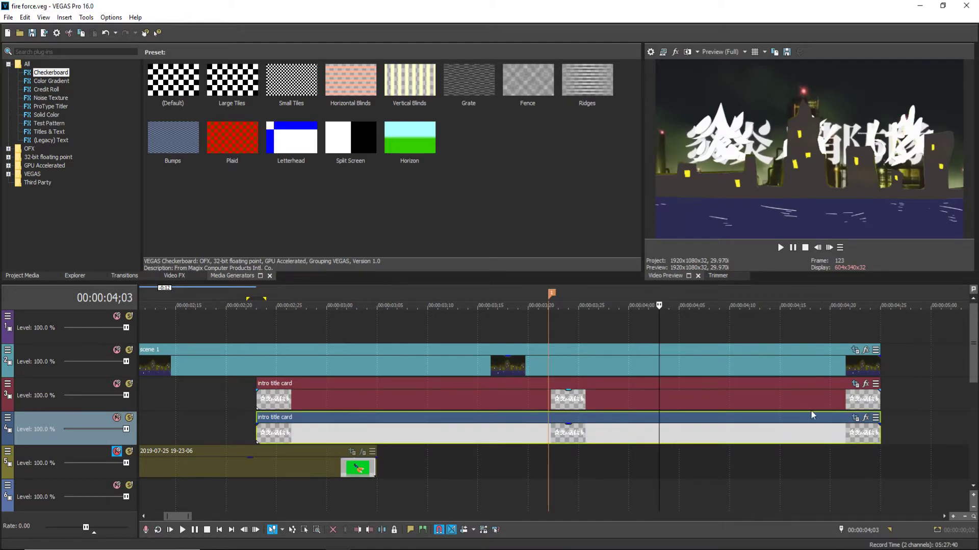
{"action": "left_click", "coordinate": [843, 403]}
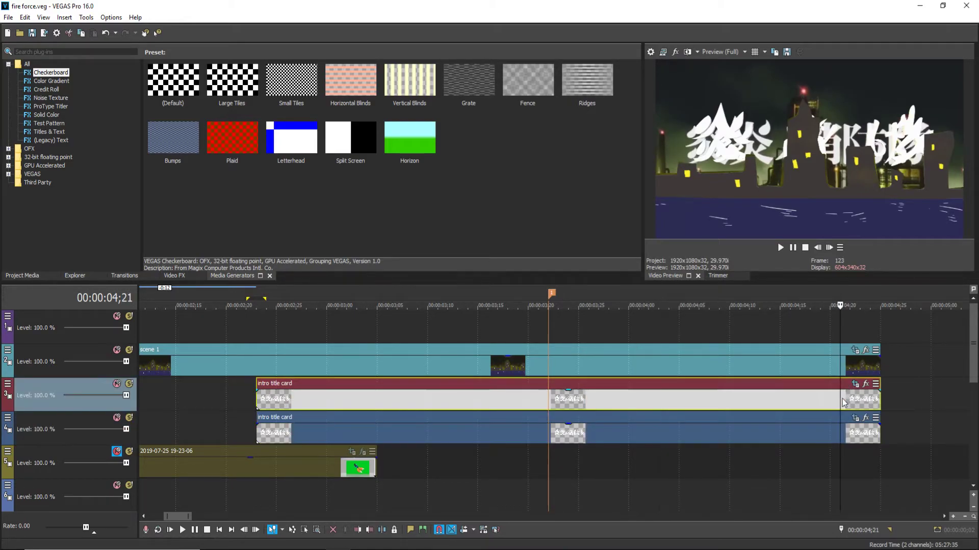
{"action": "left_click", "coordinate": [117, 385]}
{"action": "left_click", "coordinate": [116, 385]}
{"action": "left_click", "coordinate": [117, 385]}
{"action": "left_click", "coordinate": [117, 385]}
{"action": "left_click", "coordinate": [800, 431]}
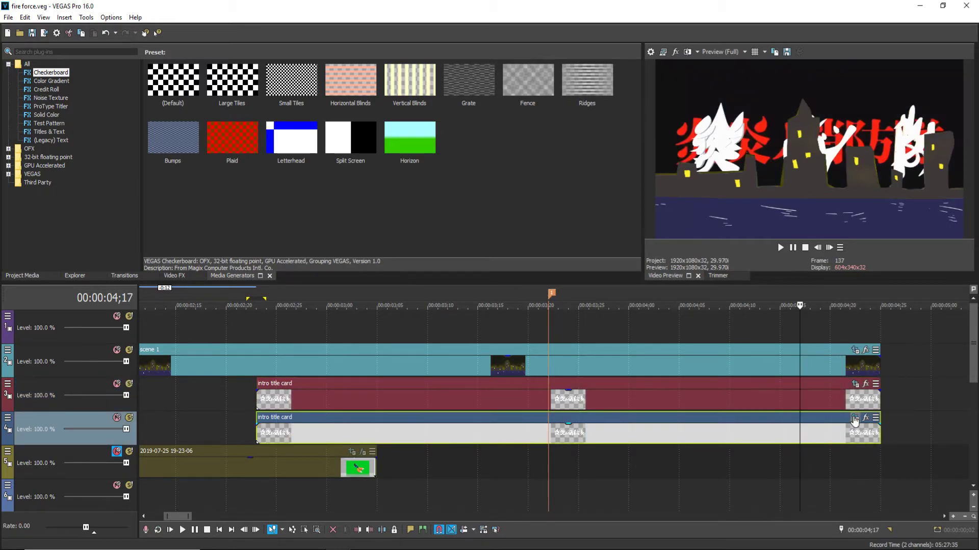
Inspect the lower title card's position keyframes in its Pan/Crop window and close the window.
{"action": "left_click", "coordinate": [855, 418]}
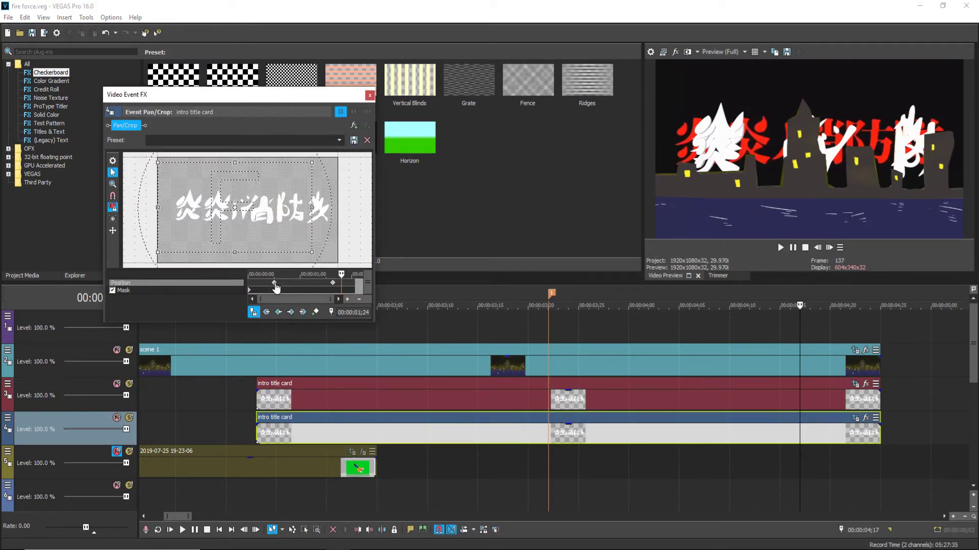
{"action": "left_click", "coordinate": [276, 289]}
{"action": "left_click", "coordinate": [333, 288]}
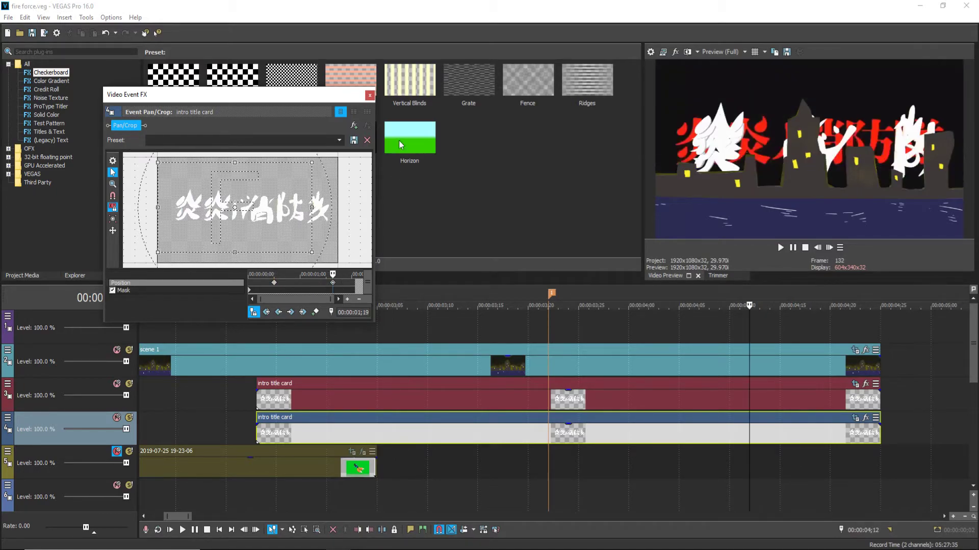
{"action": "left_click", "coordinate": [370, 96]}
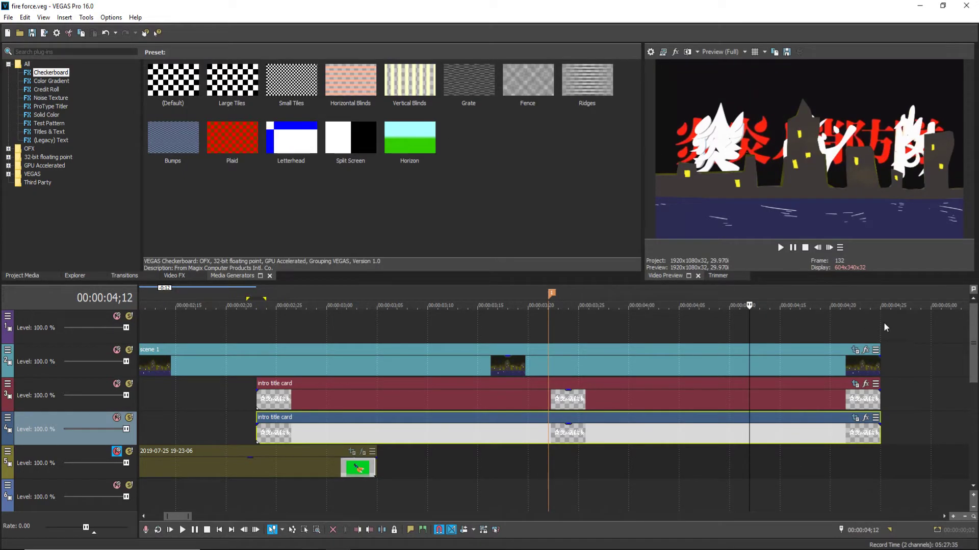
Inspect the upper title card's position keyframes in Pan/Crop and play the event back from its first frame.
{"action": "left_click", "coordinate": [854, 385]}
{"action": "left_click", "coordinate": [308, 284]}
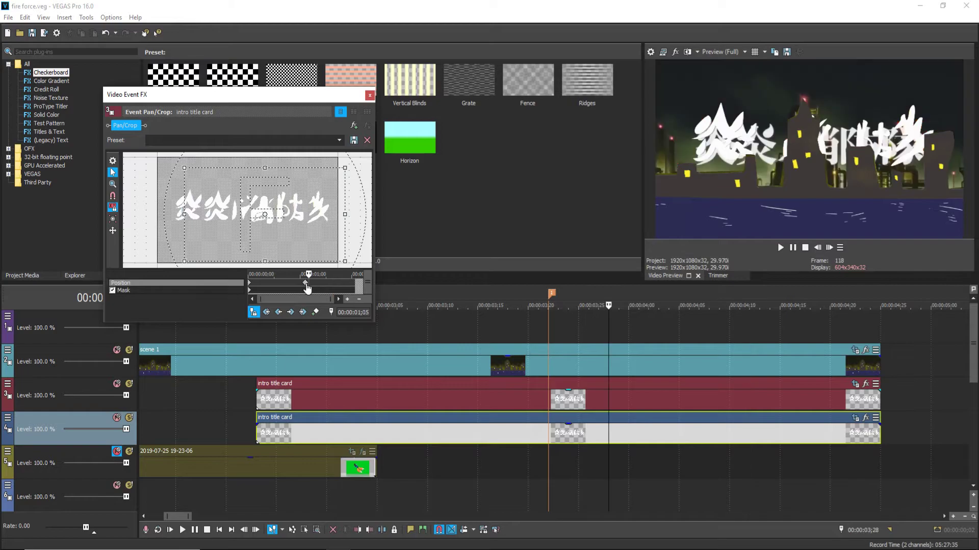
{"action": "key", "text": "Home"}
{"action": "left_click", "coordinate": [260, 398]}
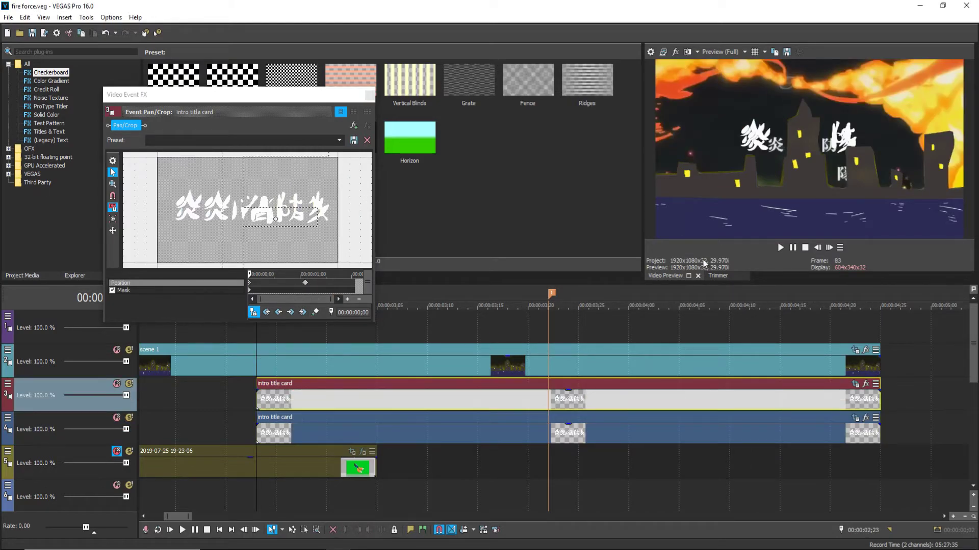
{"action": "left_click", "coordinate": [793, 249]}
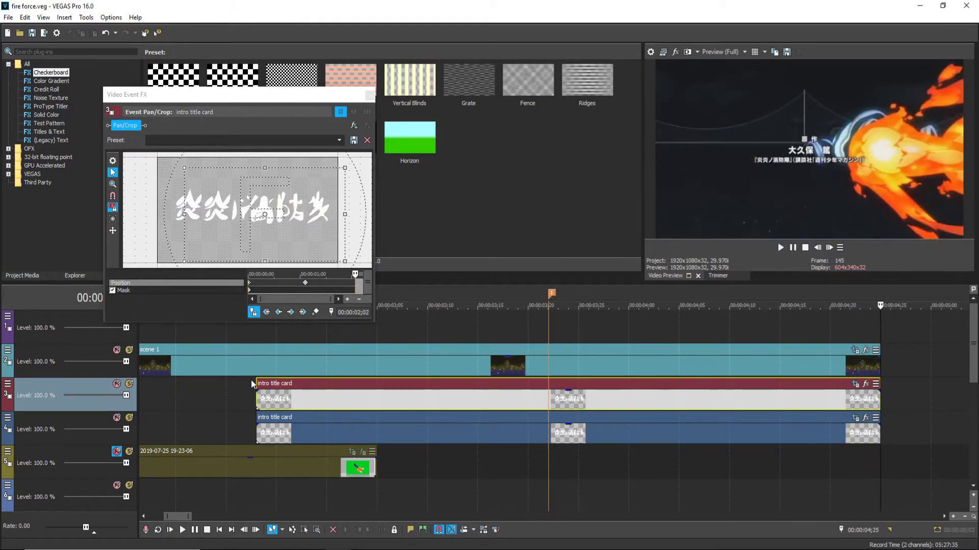
Play the sequence back from just before the title cards begin and close the upper title card's Pan/Crop window.
{"action": "left_click", "coordinate": [235, 380]}
{"action": "left_click", "coordinate": [780, 247]}
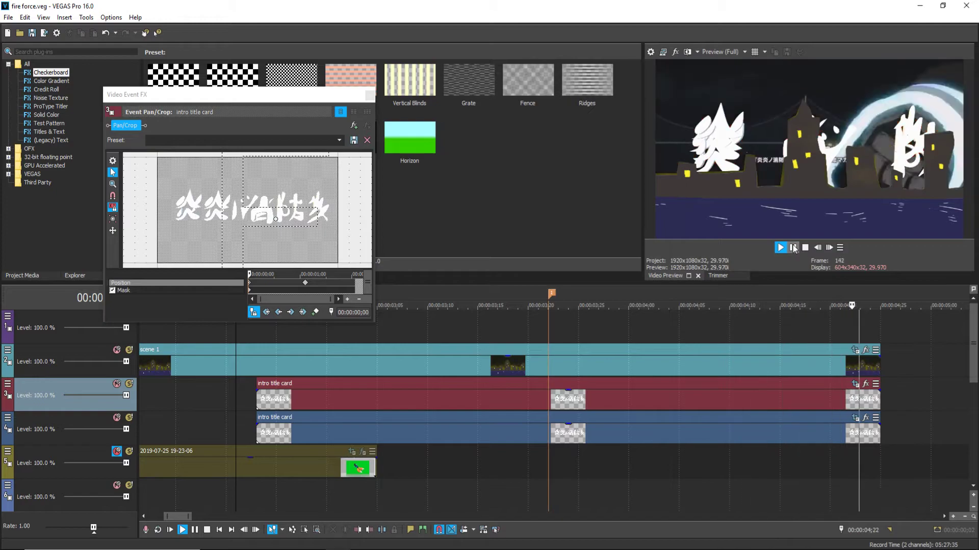
{"action": "left_click", "coordinate": [370, 96]}
{"action": "scroll", "coordinate": [442, 306], "scroll_direction": "down", "scroll_amount": 3}
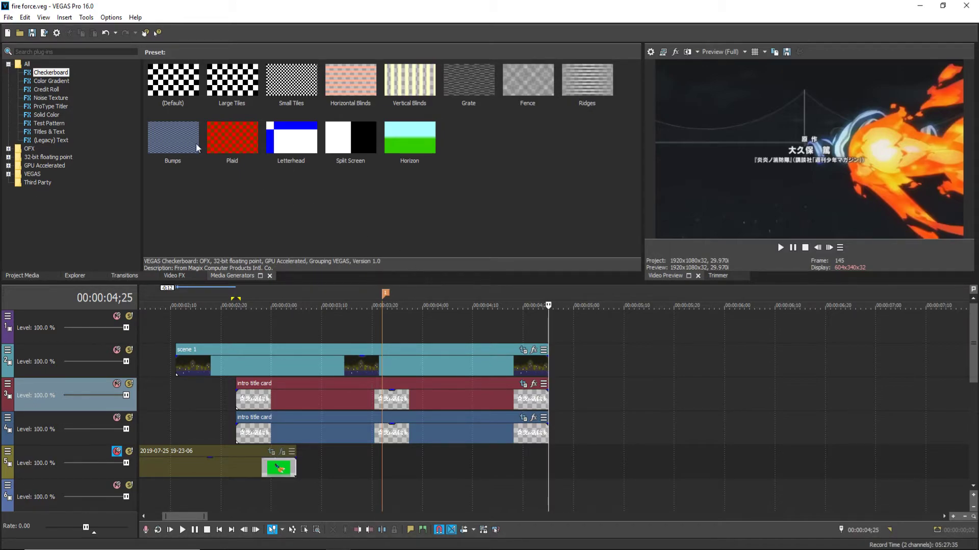
Check the title characters' growth at several frames of the upper title card between 00:00:02;27 and 00:00:04;01.
{"action": "left_click", "coordinate": [334, 399]}
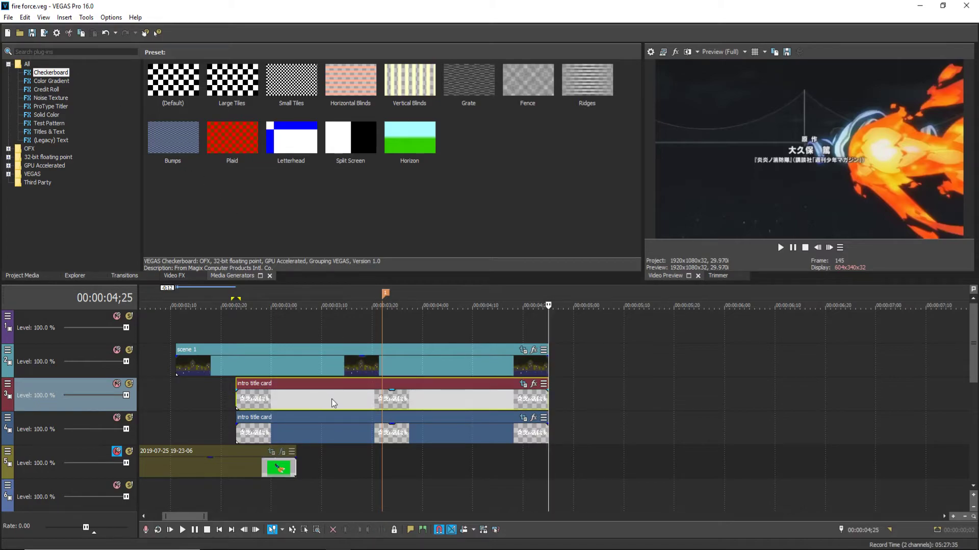
{"action": "left_click", "coordinate": [302, 407]}
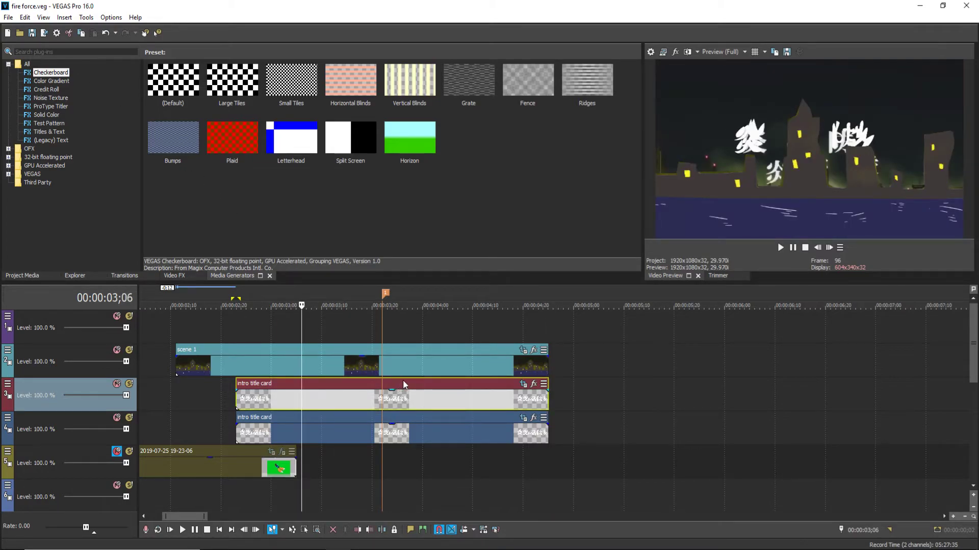
{"action": "left_click", "coordinate": [412, 397]}
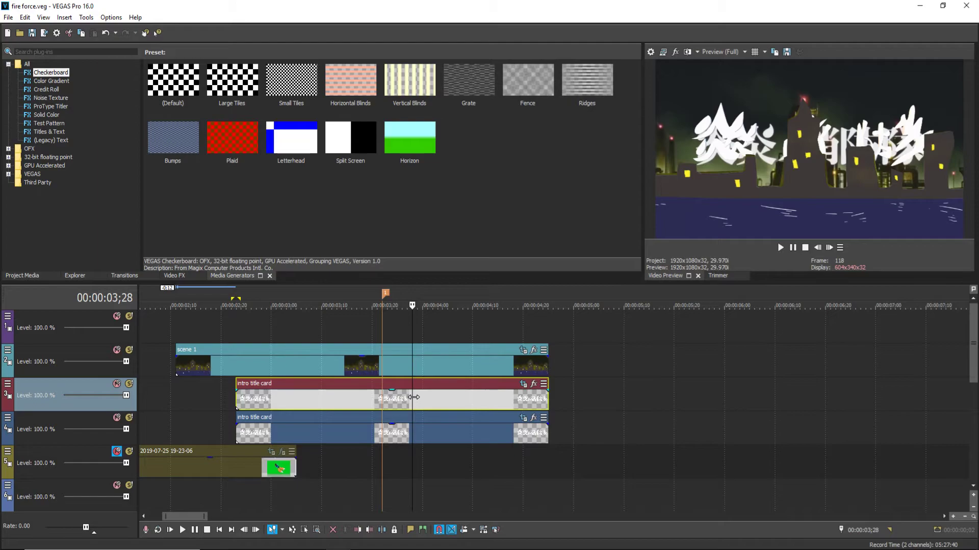
{"action": "key", "text": "Right"}
{"action": "key", "text": "Right"}
{"action": "key", "text": "Right"}
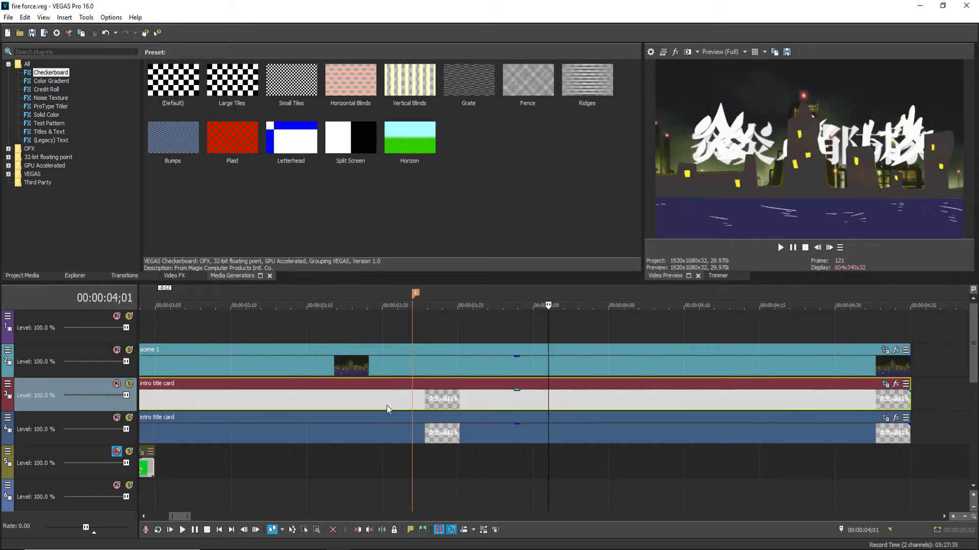
{"action": "scroll", "coordinate": [387, 403], "scroll_direction": "down", "scroll_amount": 2}
{"action": "left_click", "coordinate": [419, 400]}
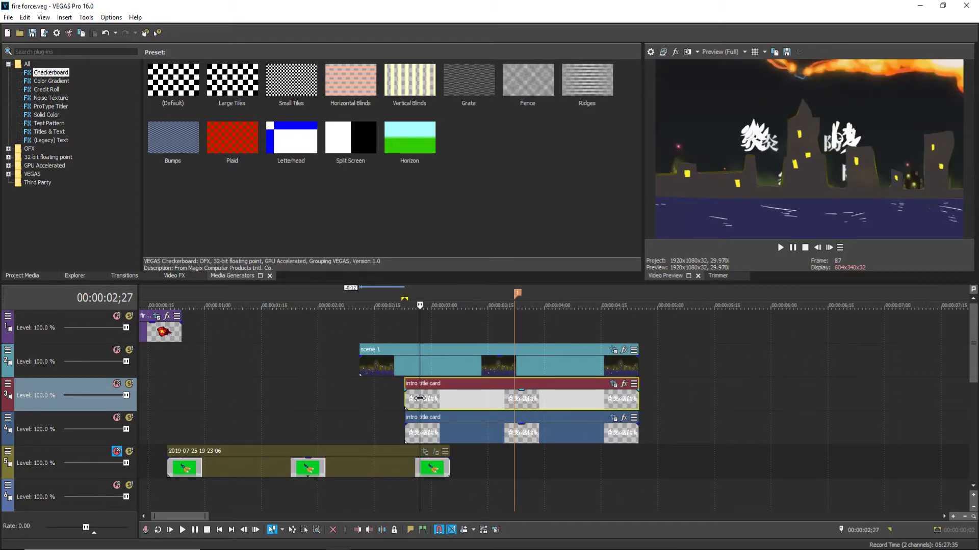
Copy the upper title card event and paste it onto a new video track inserted above its current track.
{"action": "right_click", "coordinate": [424, 398]}
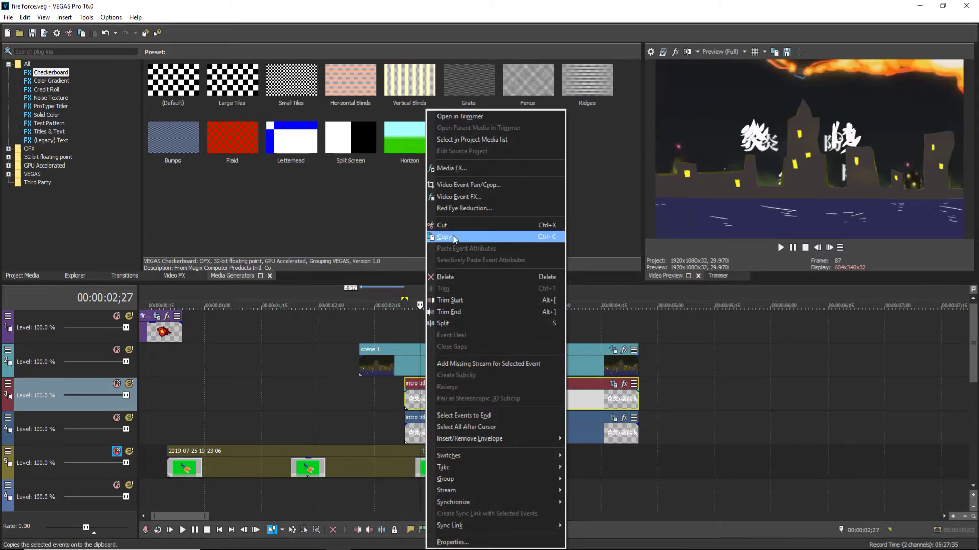
{"action": "left_click", "coordinate": [84, 409]}
{"action": "right_click", "coordinate": [84, 409]}
{"action": "left_click", "coordinate": [134, 267]}
{"action": "left_click", "coordinate": [416, 397]}
{"action": "right_click", "coordinate": [416, 397]}
{"action": "left_click", "coordinate": [434, 172]}
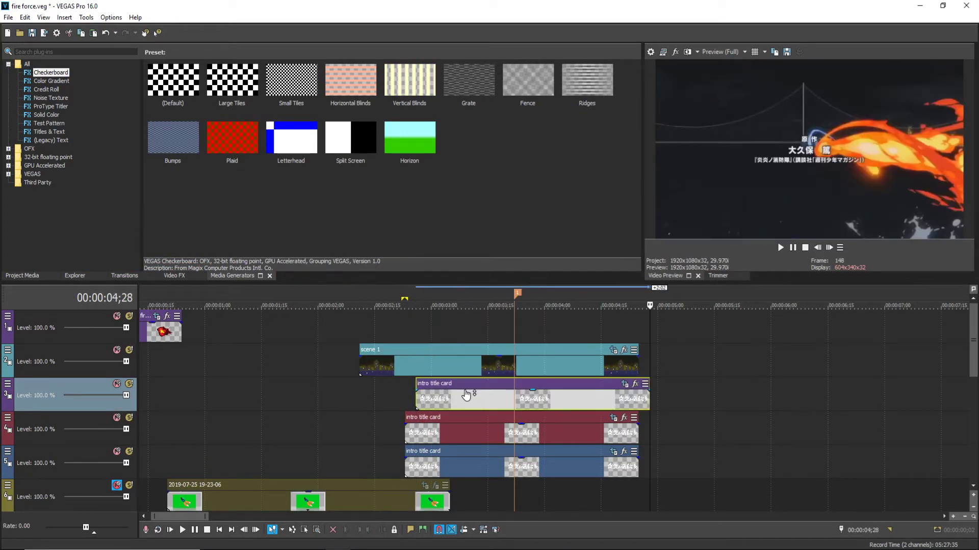
Align the pasted title card's start with the lower title card's start and delete the original event between them.
{"action": "left_click", "coordinate": [437, 434]}
{"action": "key", "text": "Delete"}
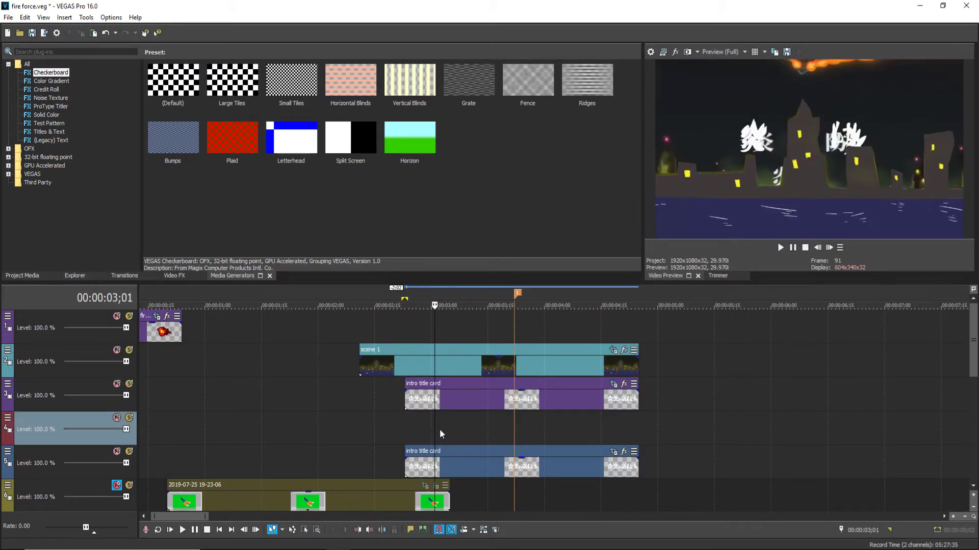
{"action": "left_click", "coordinate": [452, 401]}
{"action": "left_click", "coordinate": [431, 412]}
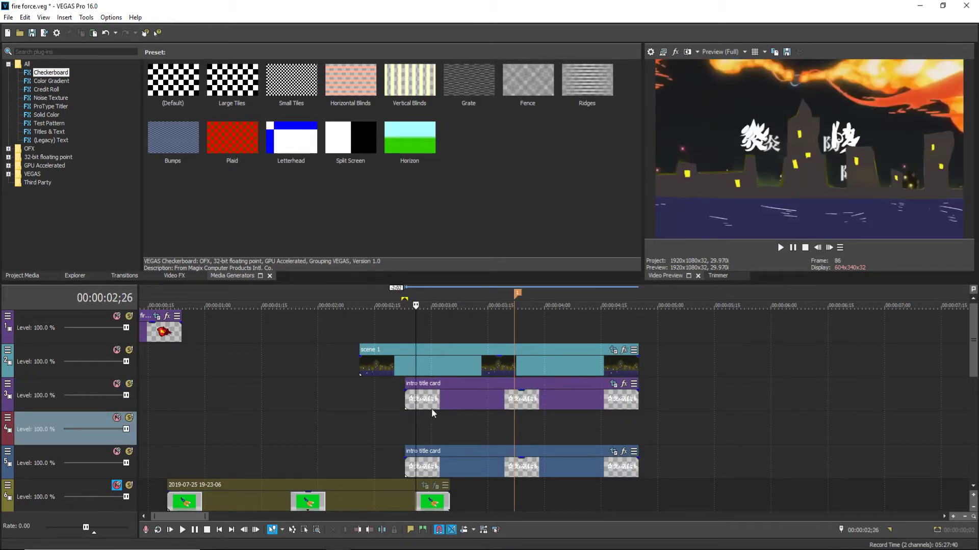
{"action": "left_click", "coordinate": [490, 427]}
{"action": "key", "text": "space"}
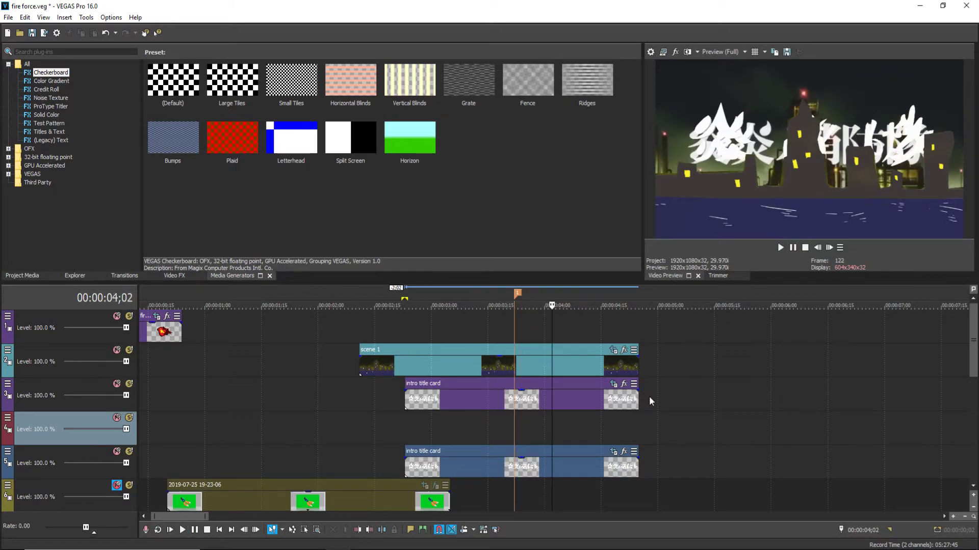
Inspect the pasted title card's Pan/Crop settings, toggling its mask off and on and viewing its first and second position keyframes.
{"action": "left_click", "coordinate": [613, 385]}
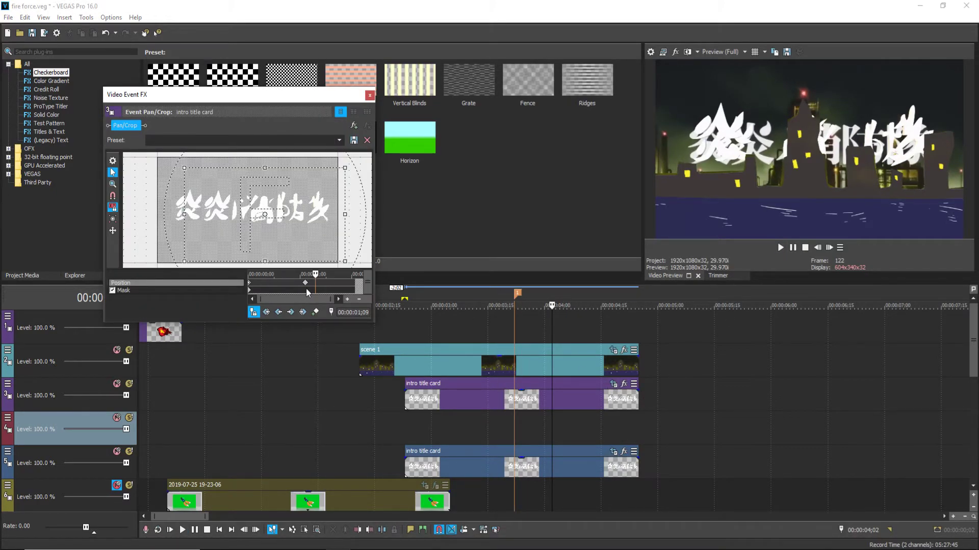
{"action": "left_click", "coordinate": [137, 290]}
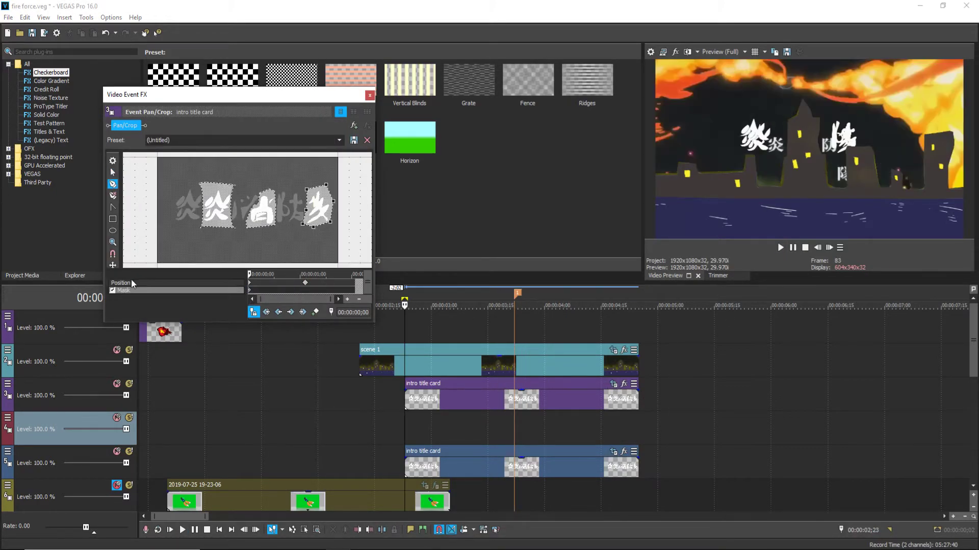
{"action": "left_click", "coordinate": [113, 290]}
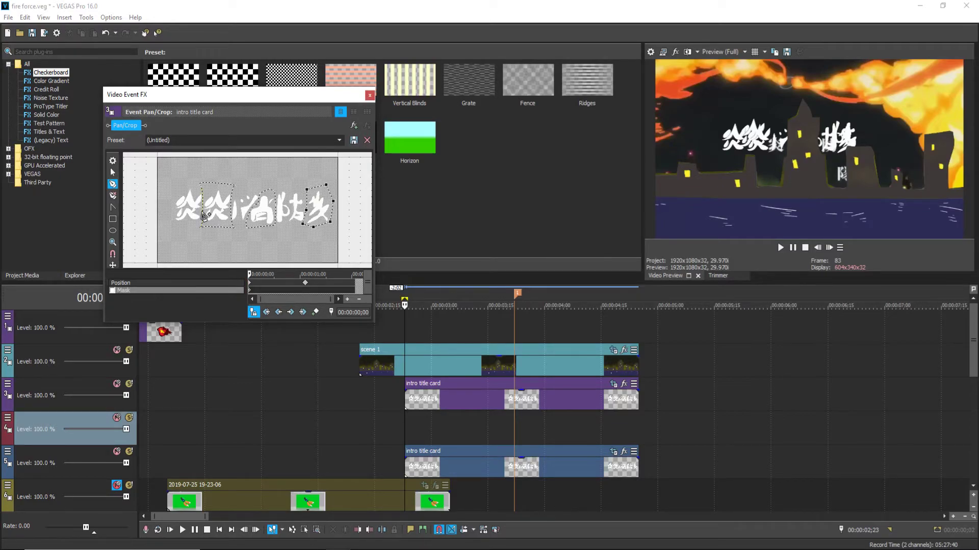
{"action": "scroll", "coordinate": [203, 219], "scroll_direction": "up", "scroll_amount": 2}
{"action": "left_click", "coordinate": [113, 290]}
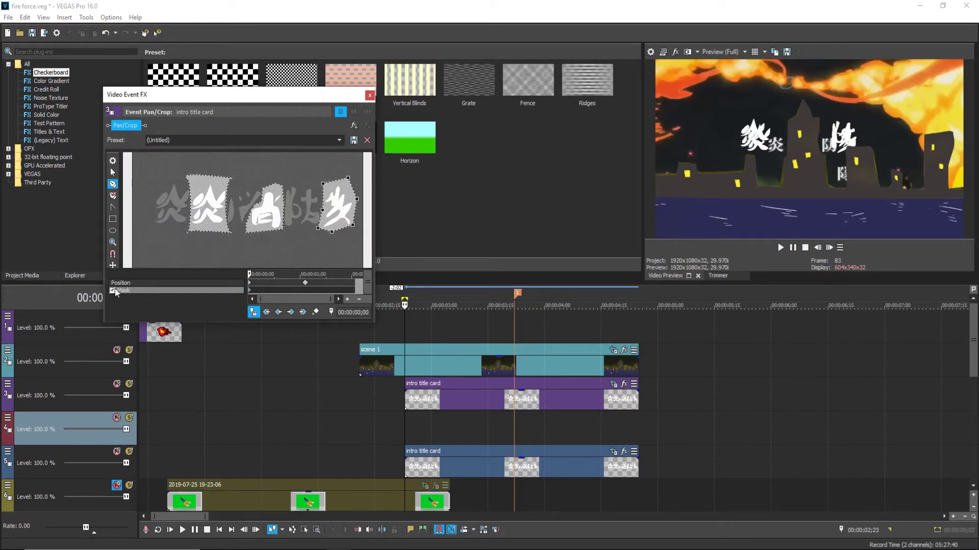
{"action": "left_click", "coordinate": [249, 283]}
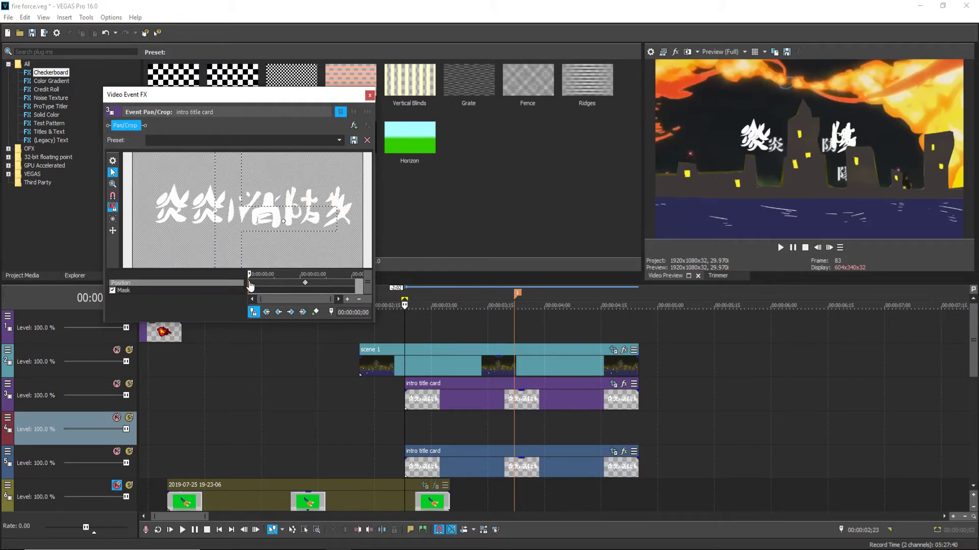
{"action": "left_click", "coordinate": [304, 284]}
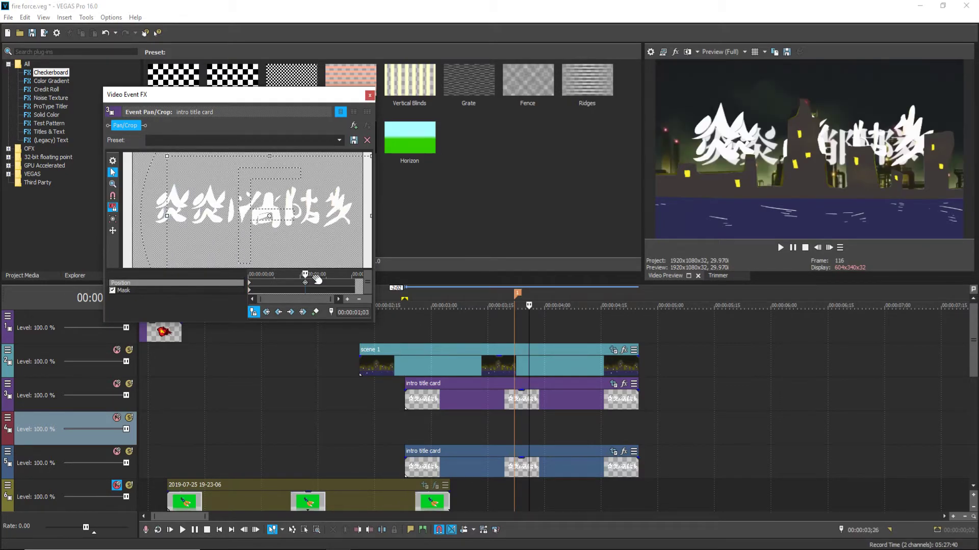
Close the pan/crop editor and undo the recent edits, including the intro title card's move from track 4 to track 3.
{"action": "left_click", "coordinate": [370, 95]}
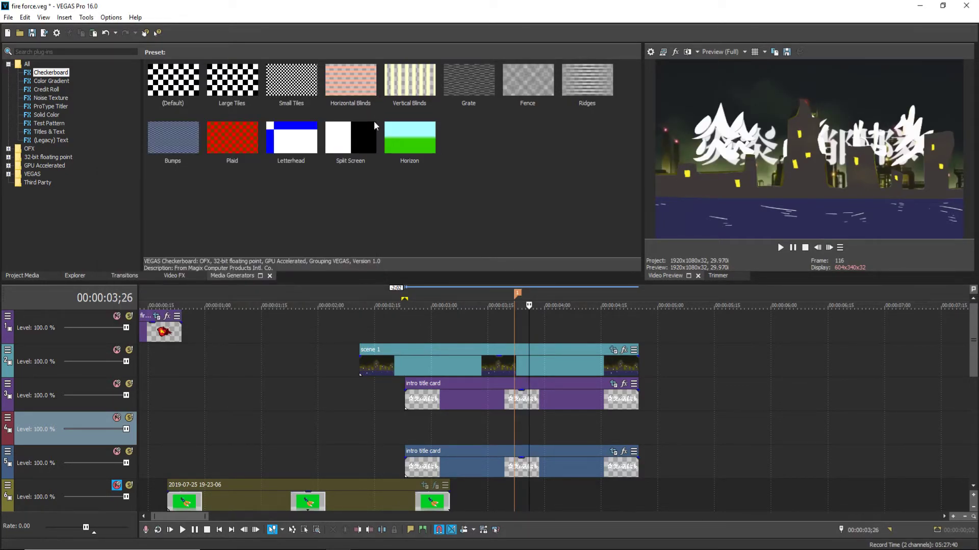
{"action": "key", "text": "ctrl+z"}
{"action": "key", "text": "ctrl+z"}
{"action": "key", "text": "ctrl+z"}
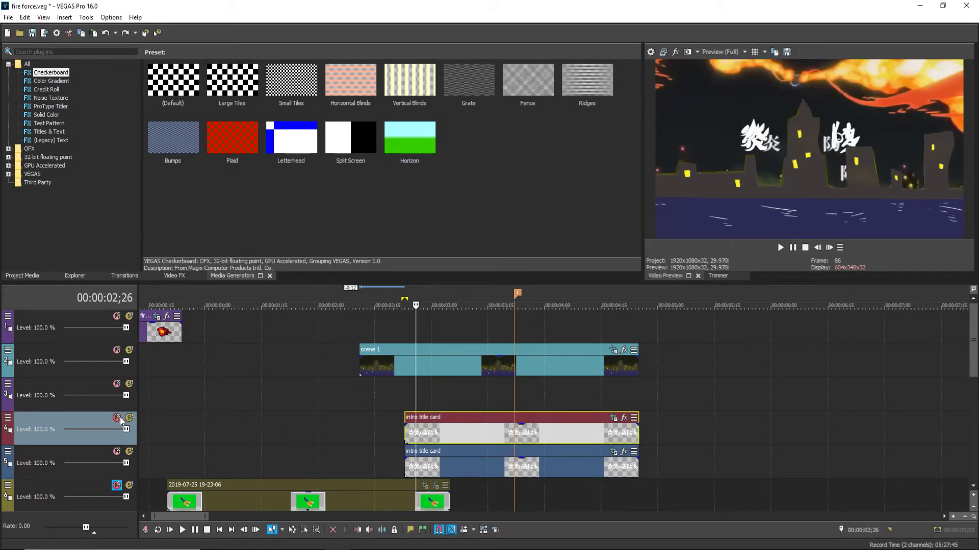
{"action": "key", "text": "ctrl+z"}
Check both title cards' masks, and shift the track 4 card's pan/crop frame at its 00:00:01;03 keyframe with the track unmuted.
{"action": "left_click", "coordinate": [615, 453]}
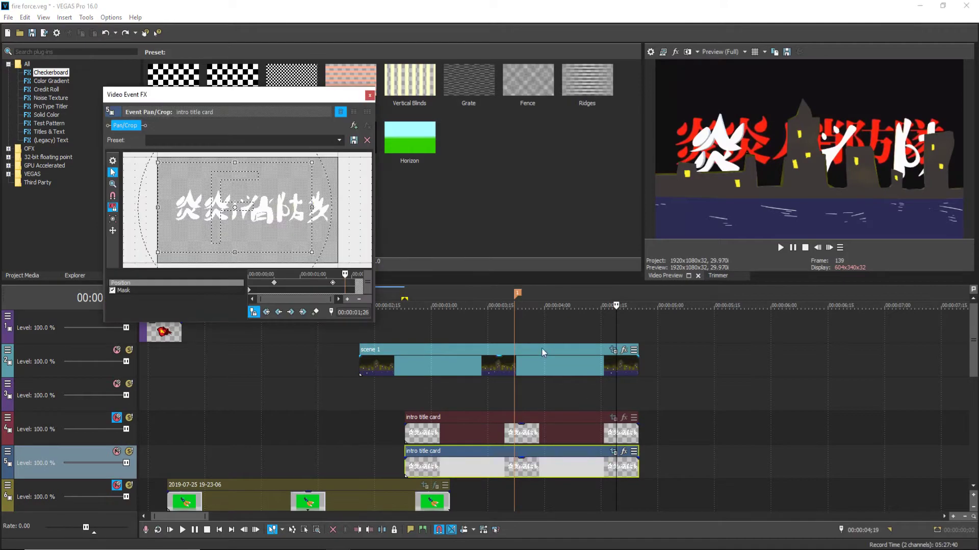
{"action": "left_click", "coordinate": [249, 289]}
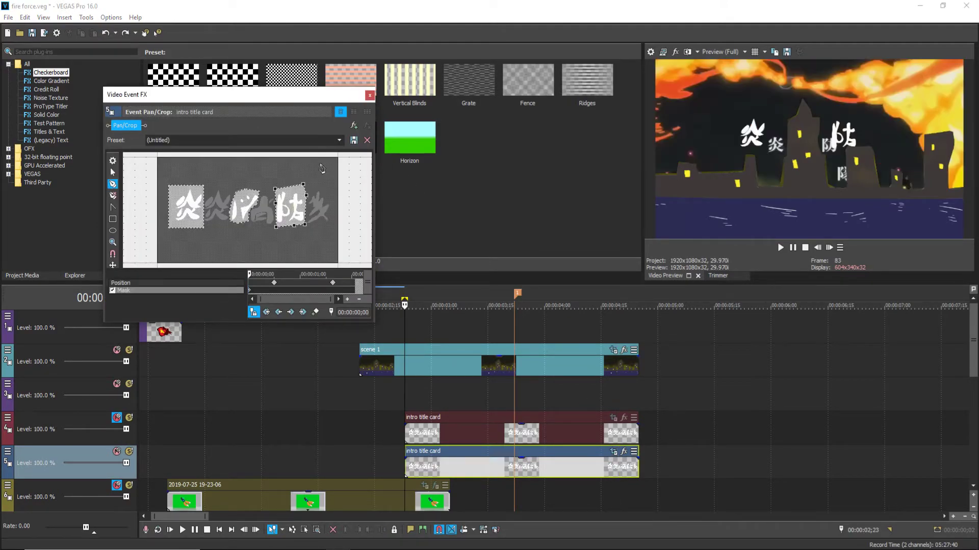
{"action": "left_click", "coordinate": [369, 95]}
{"action": "left_click", "coordinate": [612, 419]}
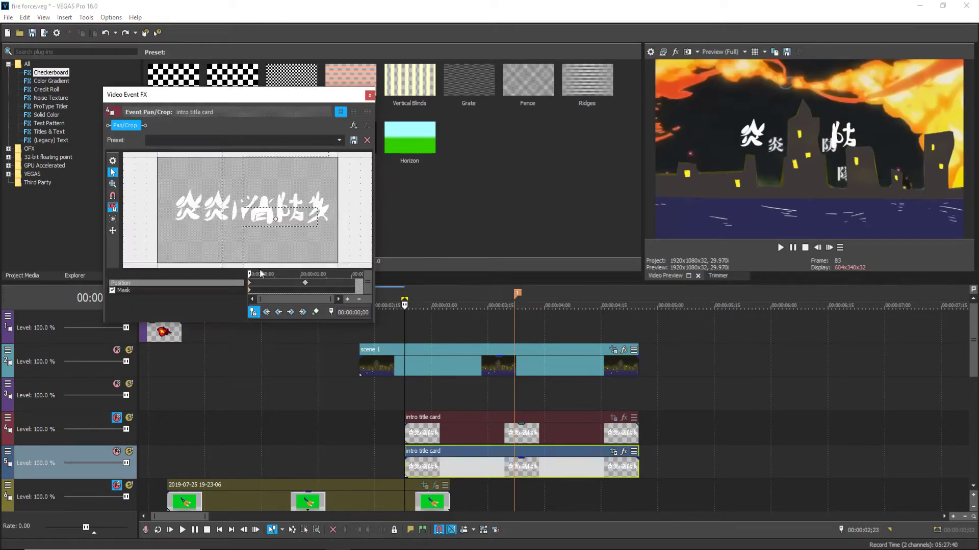
{"action": "left_click", "coordinate": [250, 290]}
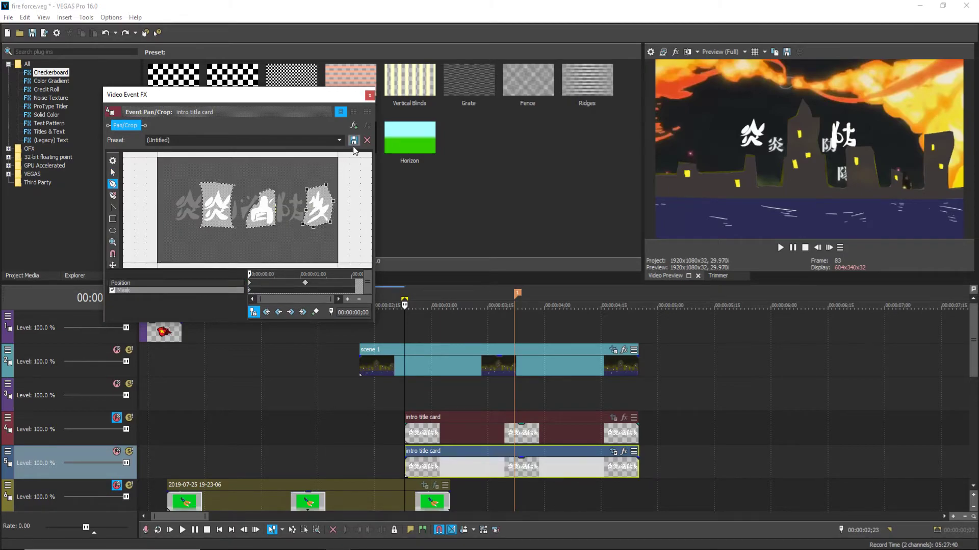
{"action": "left_click", "coordinate": [305, 284]}
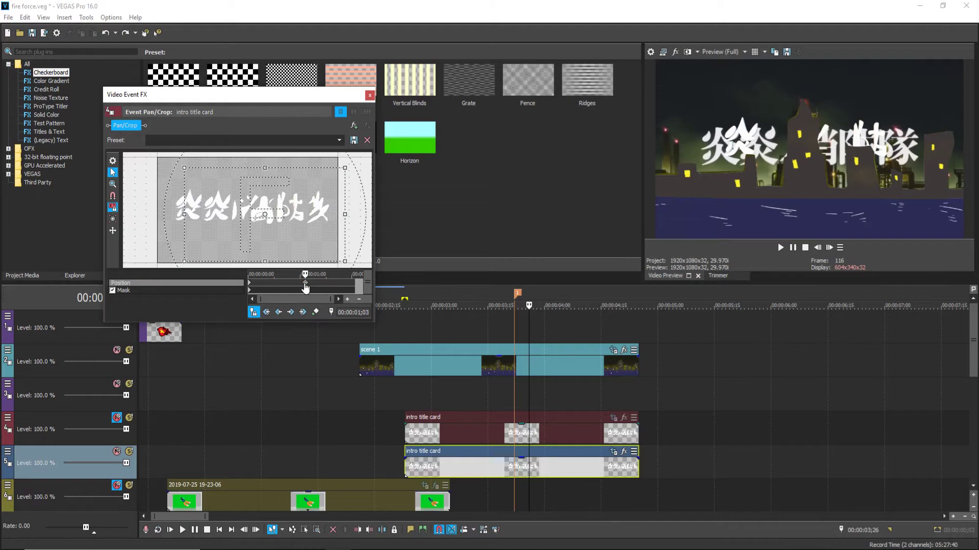
{"action": "mouse_move", "coordinate": [302, 208]}
{"action": "left_mouse_down"}
{"action": "mouse_move", "coordinate": [321, 209]}
{"action": "mouse_move", "coordinate": [298, 201]}
{"action": "left_mouse_up"}
{"action": "left_click", "coordinate": [122, 415]}
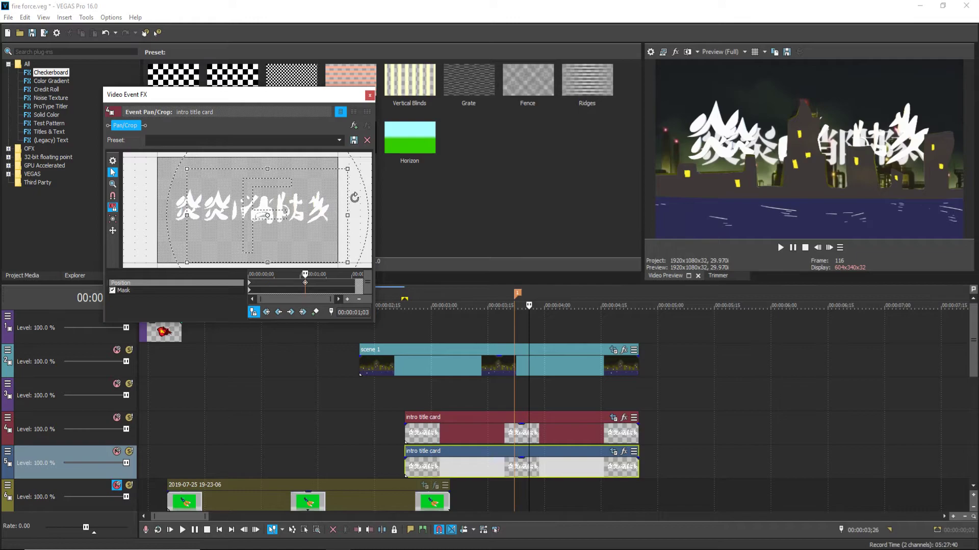
{"action": "left_click", "coordinate": [613, 417]}
{"action": "mouse_move", "coordinate": [325, 226]}
{"action": "left_mouse_down"}
{"action": "mouse_move", "coordinate": [338, 226]}
{"action": "mouse_move", "coordinate": [325, 225]}
{"action": "left_mouse_up"}
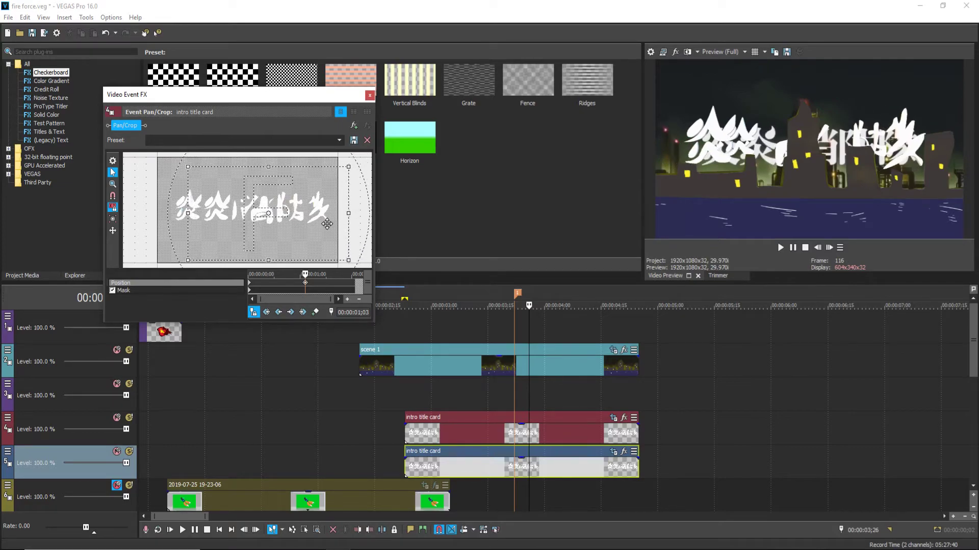
{"action": "left_click", "coordinate": [369, 95]}
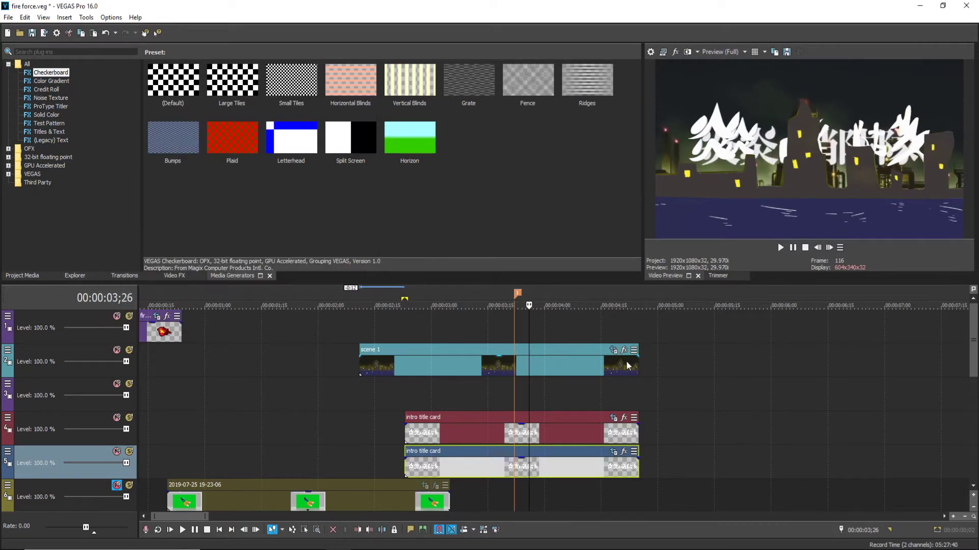
Add a position keyframe at 00:00:01;24 to the track 4 title card by shifting its pan/crop frame slightly.
{"action": "left_click", "coordinate": [611, 419]}
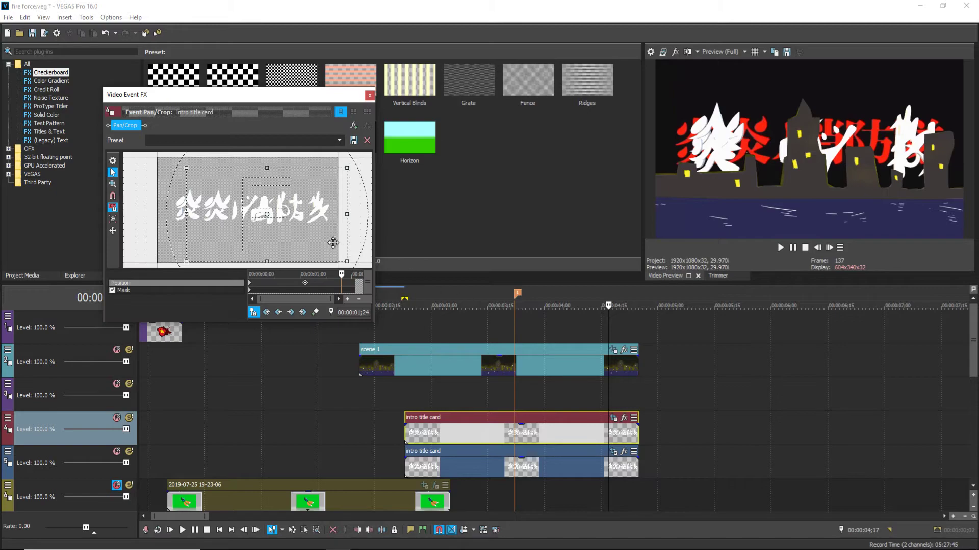
{"action": "mouse_move", "coordinate": [287, 227]}
{"action": "left_mouse_down"}
{"action": "mouse_move", "coordinate": [271, 224]}
{"action": "mouse_move", "coordinate": [304, 223]}
{"action": "left_mouse_up"}
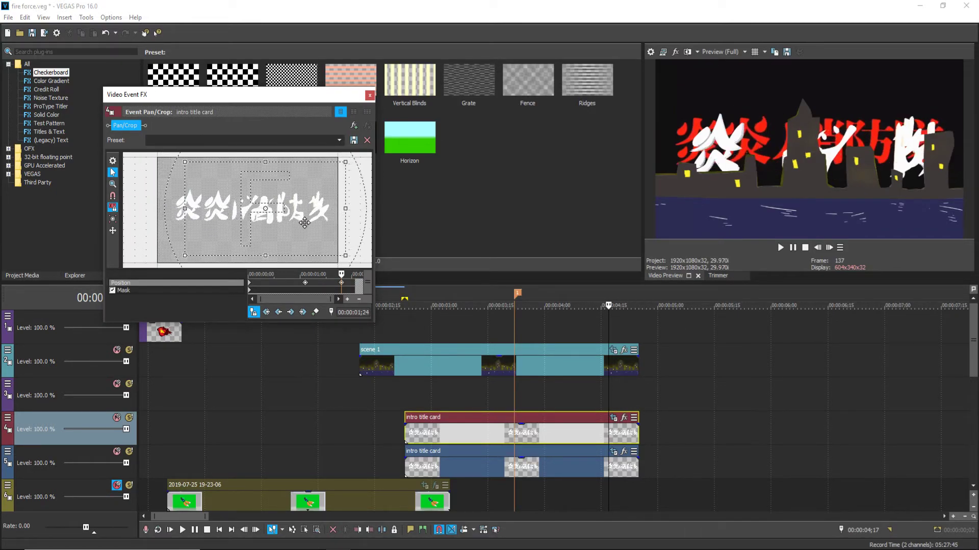
{"action": "left_click", "coordinate": [369, 95]}
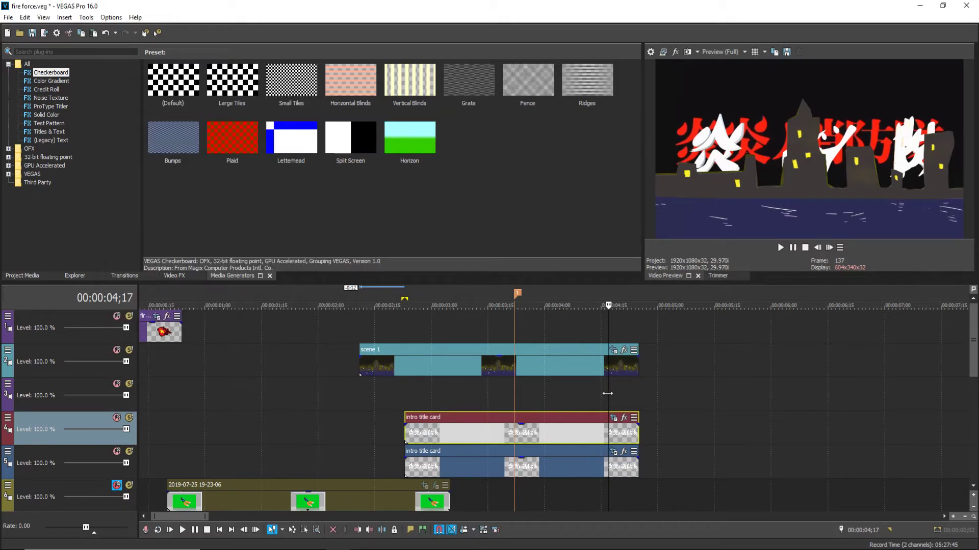
Move and resize the track 5 title card's pan/crop frame at its 00:00:01;19 position keyframe.
{"action": "left_click", "coordinate": [613, 452]}
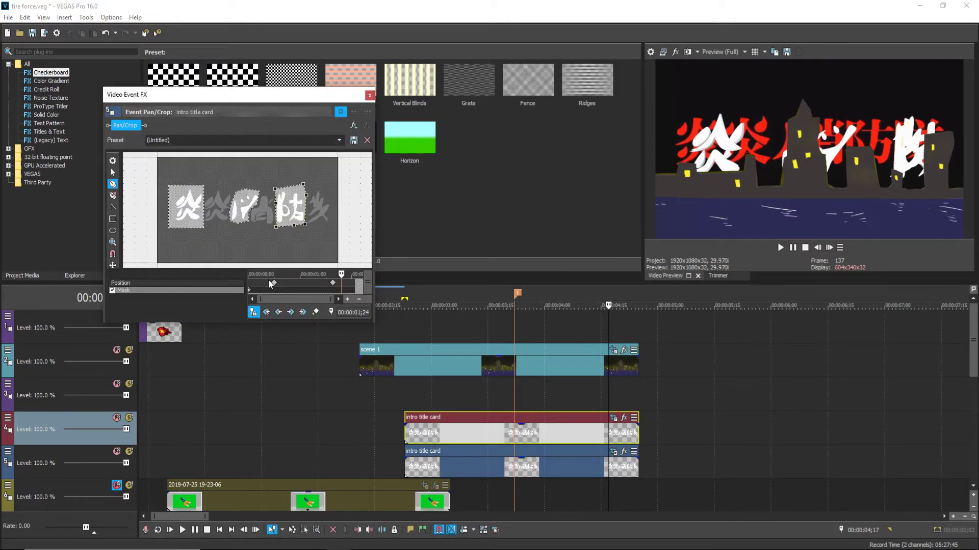
{"action": "left_click", "coordinate": [332, 282]}
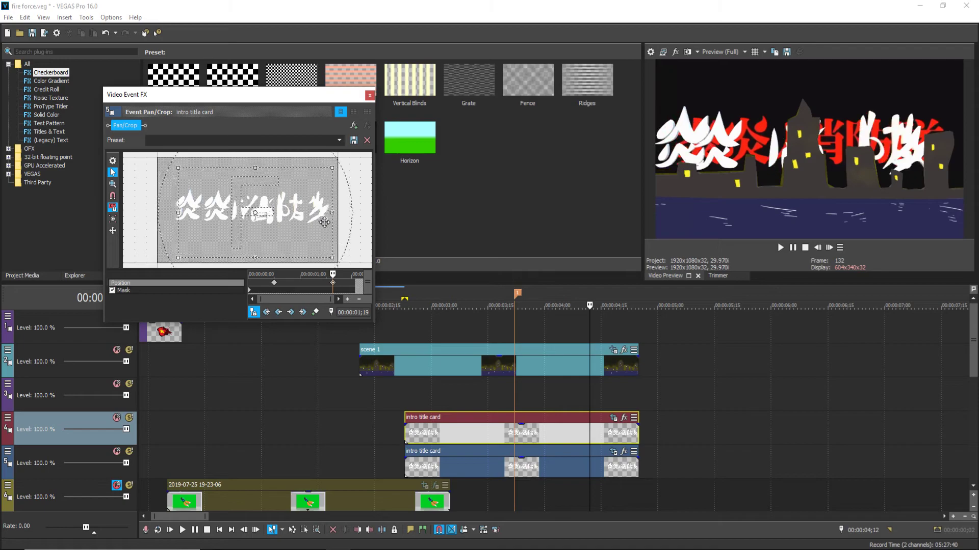
{"action": "left_click_drag", "start_coordinate": [334, 223], "coordinate": [282, 217]}
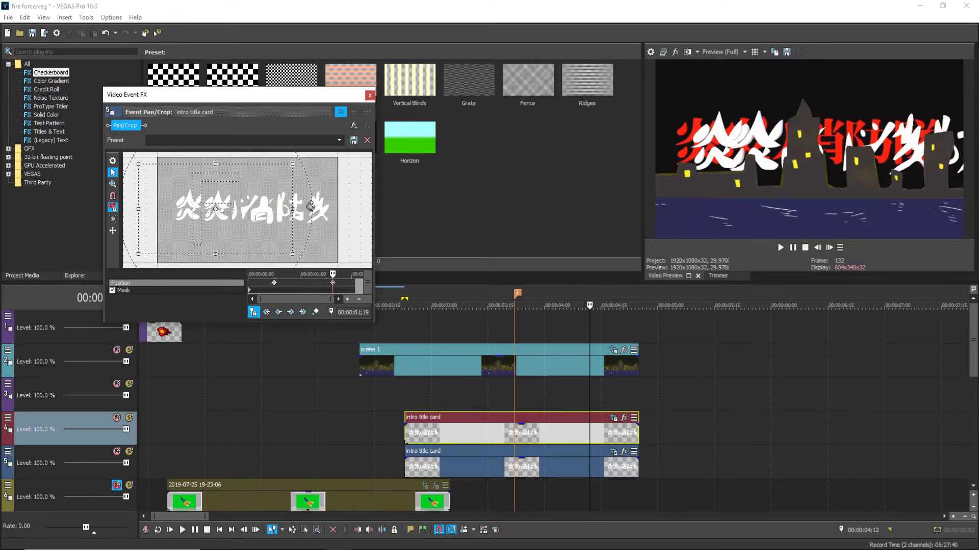
{"action": "scroll", "coordinate": [257, 214], "scroll_direction": "down", "scroll_amount": 3}
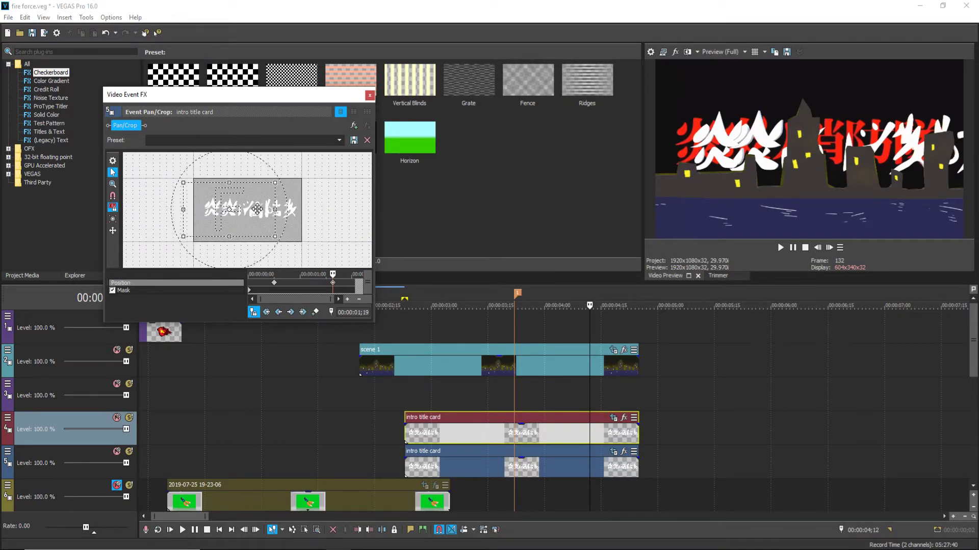
{"action": "left_click_drag", "start_coordinate": [250, 210], "coordinate": [255, 210]}
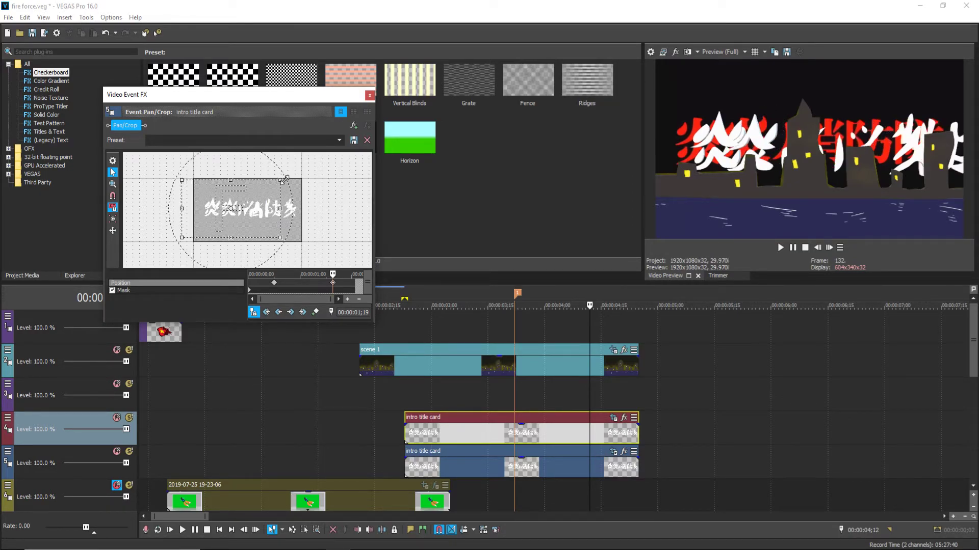
{"action": "left_click_drag", "start_coordinate": [276, 183], "coordinate": [254, 209]}
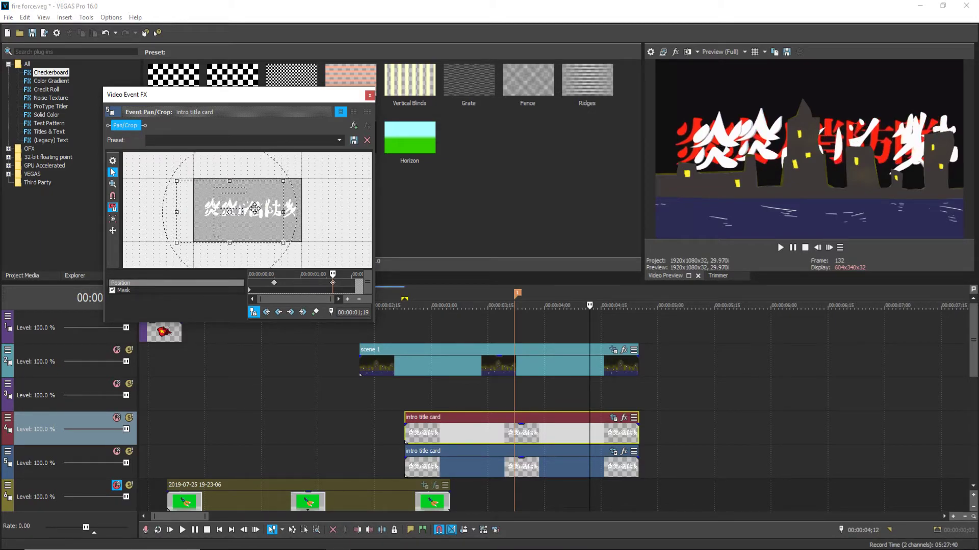
Play back the title animation and fine-tune the track 5 title card's frame position at the 00:00:01;19 keyframe.
{"action": "left_click", "coordinate": [780, 247]}
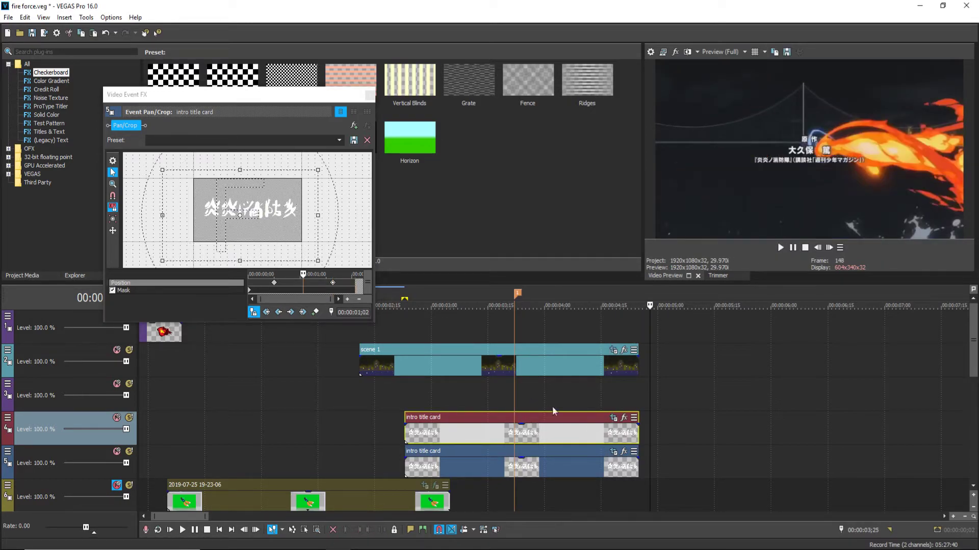
{"action": "left_click", "coordinate": [525, 402]}
{"action": "left_click", "coordinate": [358, 292]}
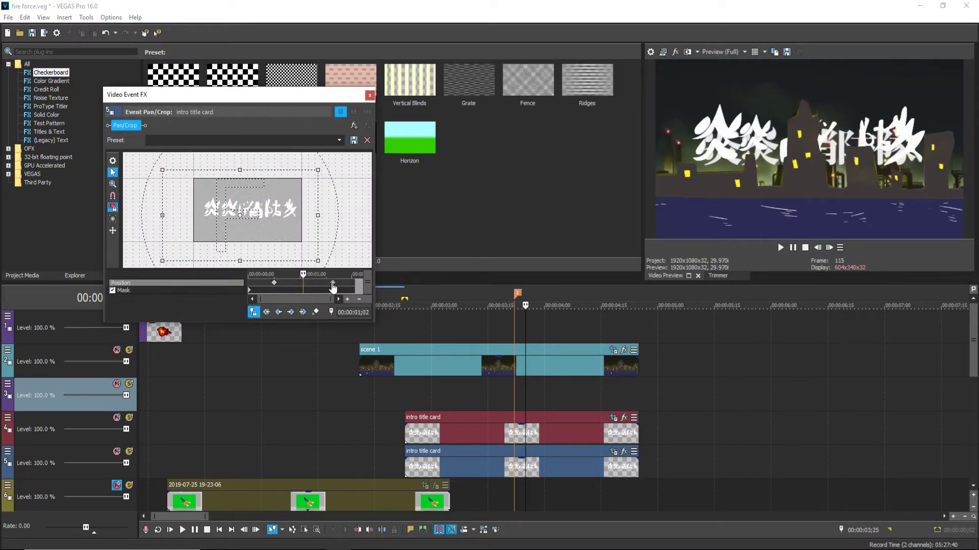
{"action": "left_click", "coordinate": [332, 283]}
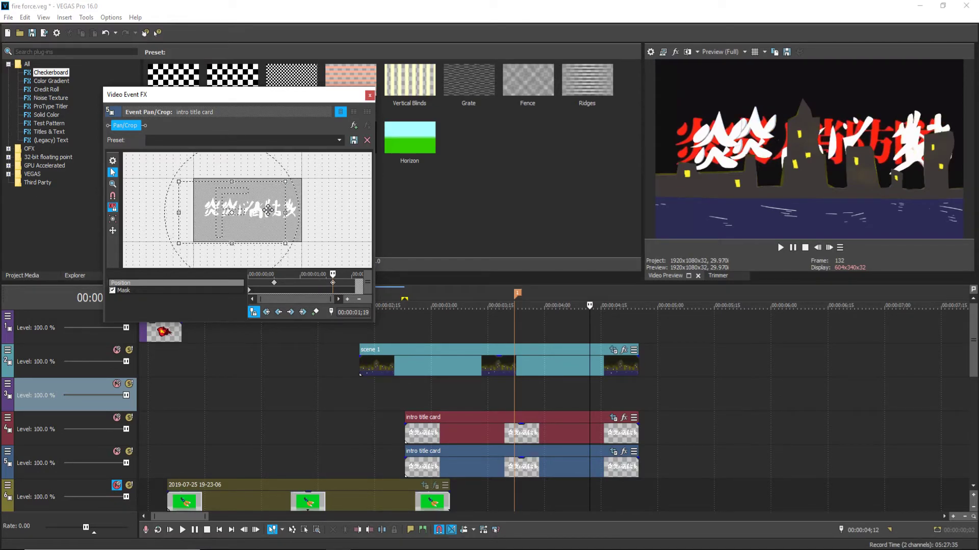
{"action": "left_click", "coordinate": [370, 96]}
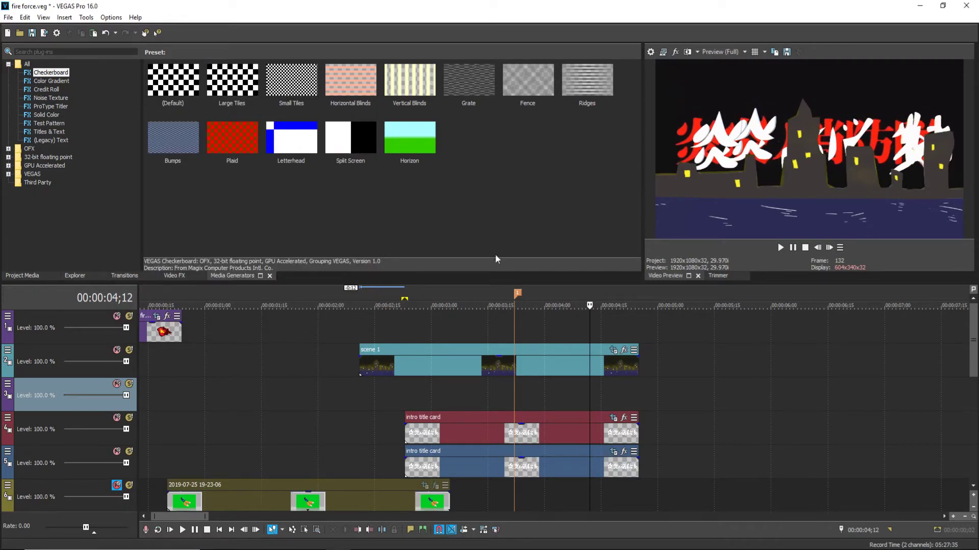
{"action": "left_click", "coordinate": [612, 418]}
{"action": "left_click", "coordinate": [370, 95]}
{"action": "left_click", "coordinate": [613, 451]}
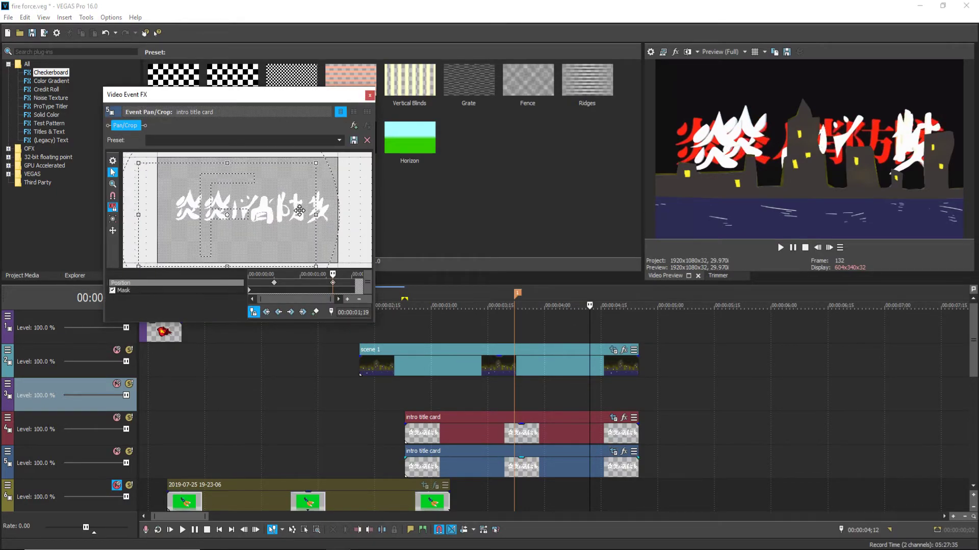
{"action": "left_click", "coordinate": [369, 96]}
Reposition and shrink the track 4 title card's pan/crop frame at its 00:00:01;24 position keyframe.
{"action": "left_click", "coordinate": [613, 418]}
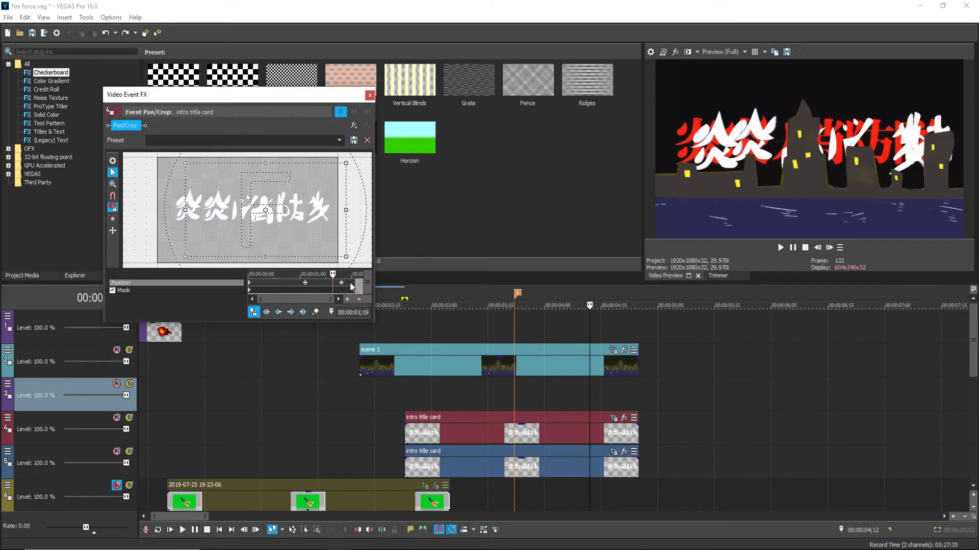
{"action": "left_click", "coordinate": [341, 283]}
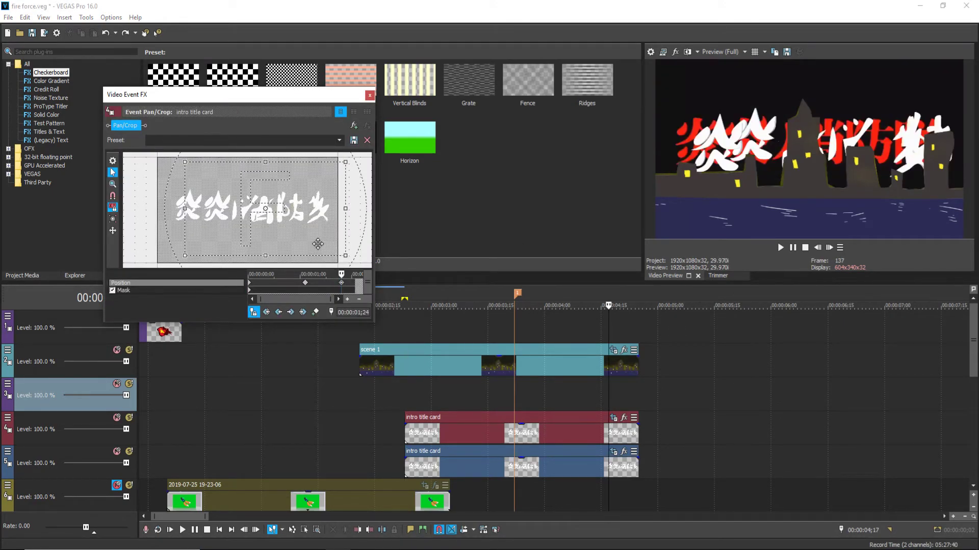
{"action": "left_click_drag", "start_coordinate": [328, 239], "coordinate": [305, 194]}
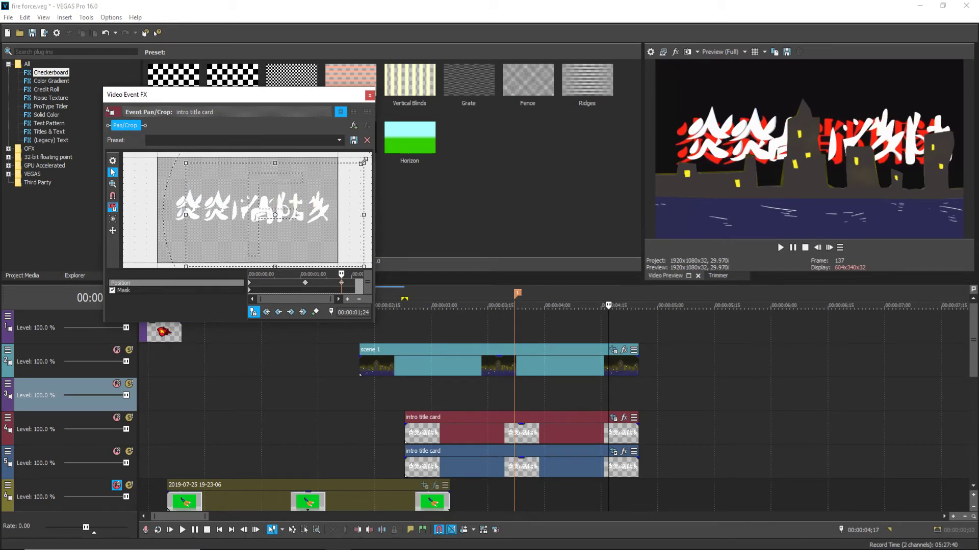
{"action": "left_click_drag", "start_coordinate": [361, 164], "coordinate": [321, 195]}
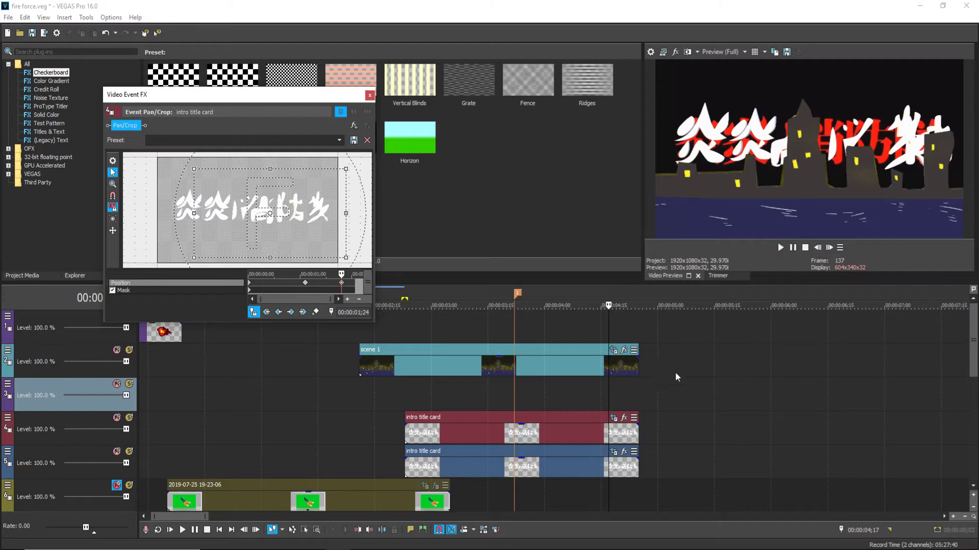
{"action": "left_click", "coordinate": [613, 419]}
{"action": "left_click_drag", "start_coordinate": [307, 220], "coordinate": [308, 221]}
{"action": "left_click", "coordinate": [371, 96]}
Add a position keyframe at 00:00:01;24 to the track 5 title card by moving and adjusting its pan/crop frame.
{"action": "left_click", "coordinate": [613, 451]}
{"action": "left_click_drag", "start_coordinate": [320, 211], "coordinate": [268, 213]}
{"action": "scroll", "coordinate": [277, 215], "scroll_direction": "down", "scroll_amount": 3}
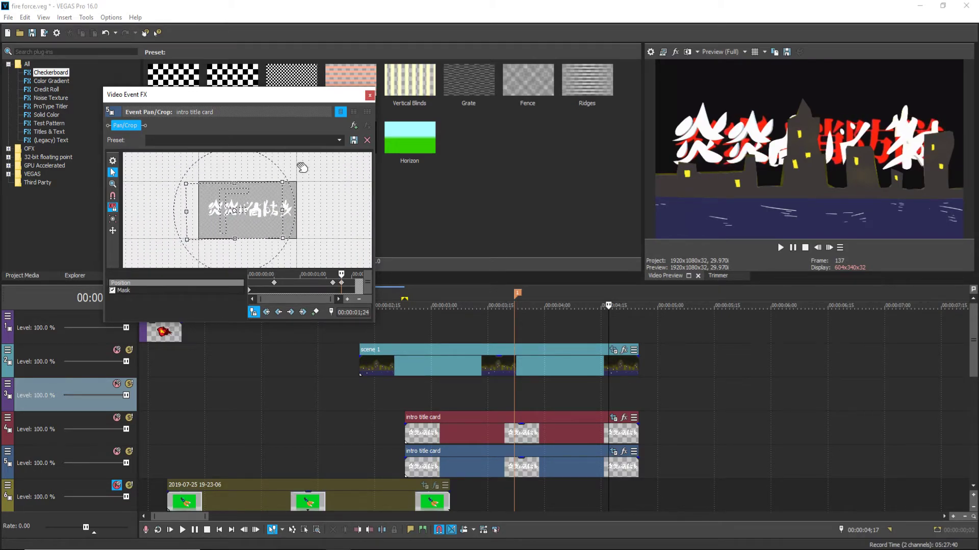
{"action": "left_click_drag", "start_coordinate": [278, 177], "coordinate": [273, 183]}
Try to enlarge and reposition the track 5 title card's pan/crop frame at 00:00:01;27, and undo those changes.
{"action": "scroll", "coordinate": [544, 432], "scroll_direction": "down", "scroll_amount": 3}
{"action": "scroll", "coordinate": [530, 433], "scroll_direction": "up", "scroll_amount": 2}
{"action": "left_click", "coordinate": [530, 433]}
{"action": "left_click", "coordinate": [491, 388]}
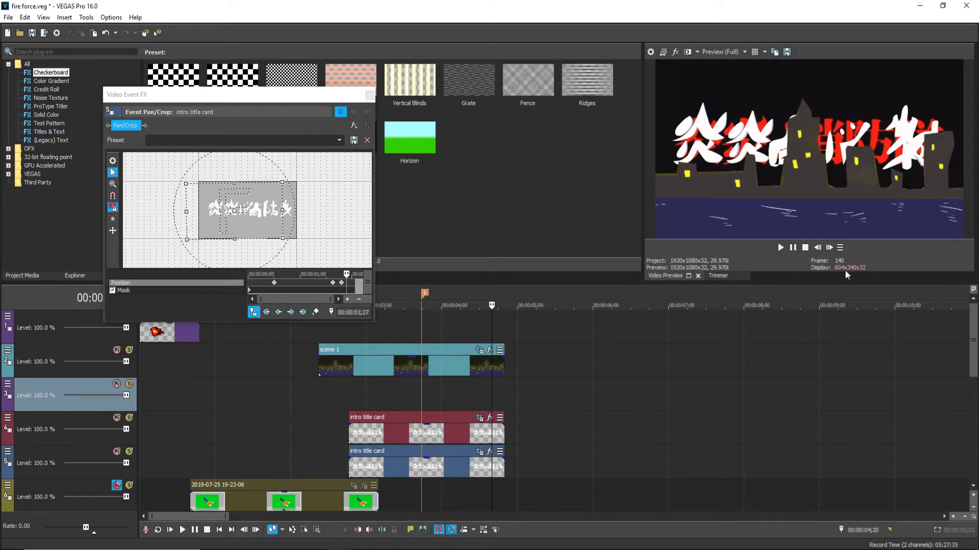
{"action": "left_click_drag", "start_coordinate": [282, 182], "coordinate": [306, 168]}
{"action": "left_click_drag", "start_coordinate": [307, 169], "coordinate": [314, 162]}
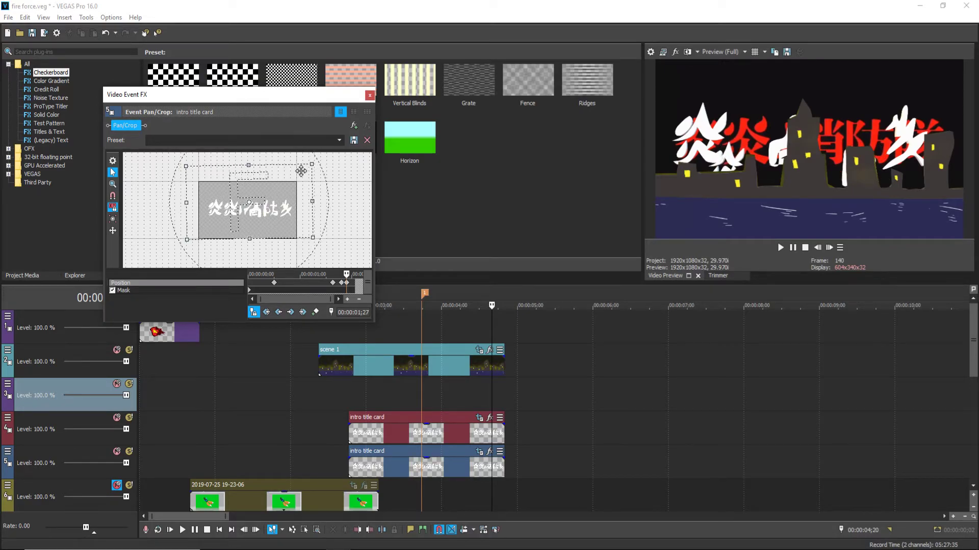
{"action": "left_click_drag", "start_coordinate": [271, 195], "coordinate": [266, 203]}
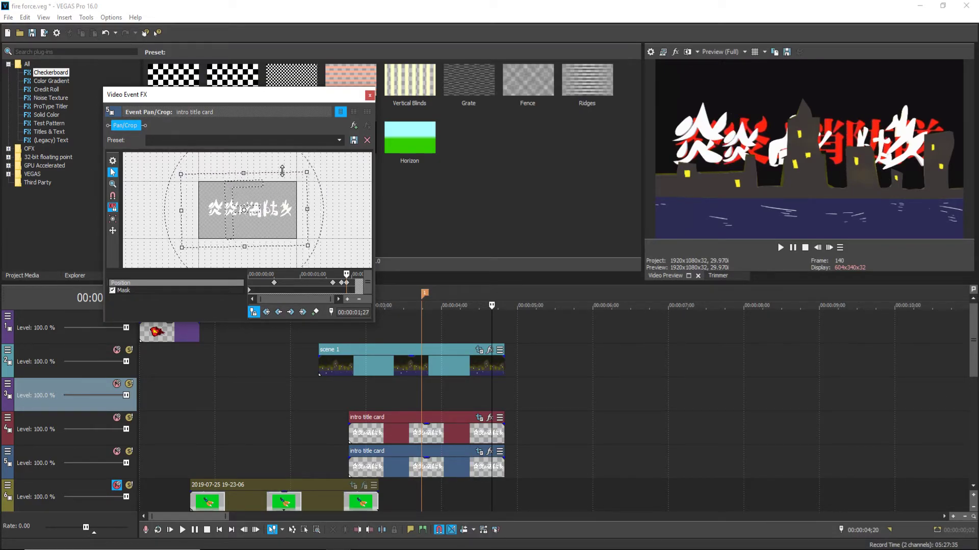
{"action": "mouse_move", "coordinate": [305, 169]}
{"action": "left_mouse_down"}
{"action": "mouse_move", "coordinate": [271, 193]}
{"action": "mouse_move", "coordinate": [304, 176]}
{"action": "left_mouse_up"}
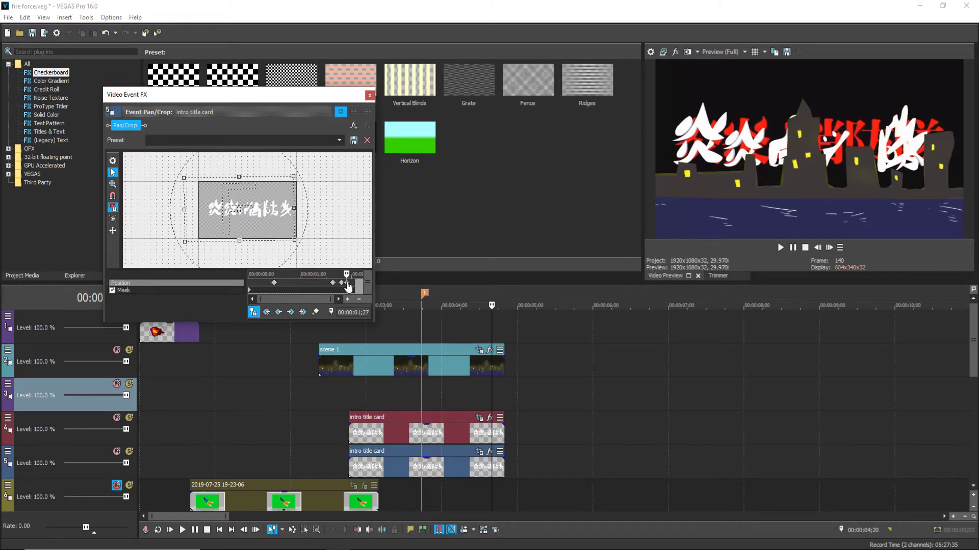
{"action": "key", "text": "ctrl+z"}
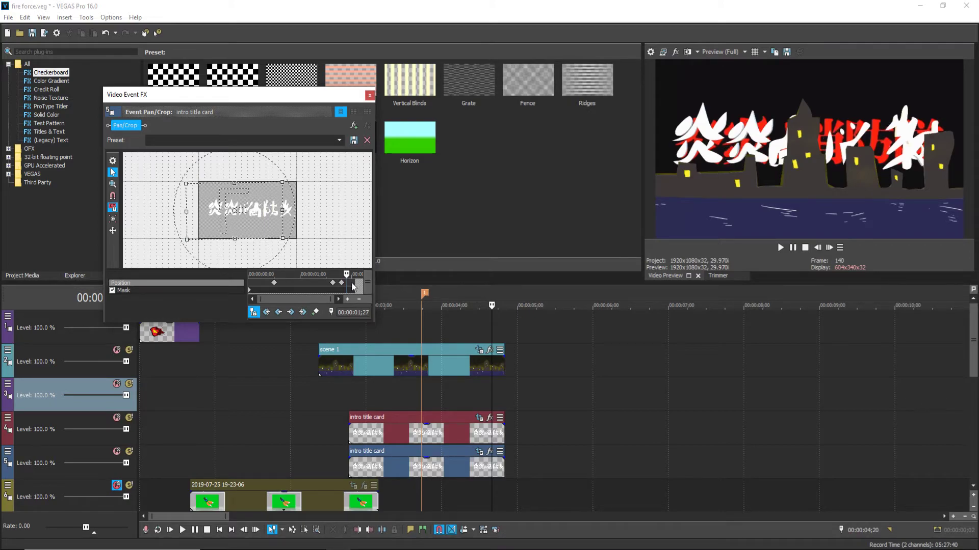
Remove the track 5 title card's position keyframe at 00:00:01;24 and readjust its pan/crop frame at the 00:00:01;19 keyframe.
{"action": "left_click", "coordinate": [343, 287]}
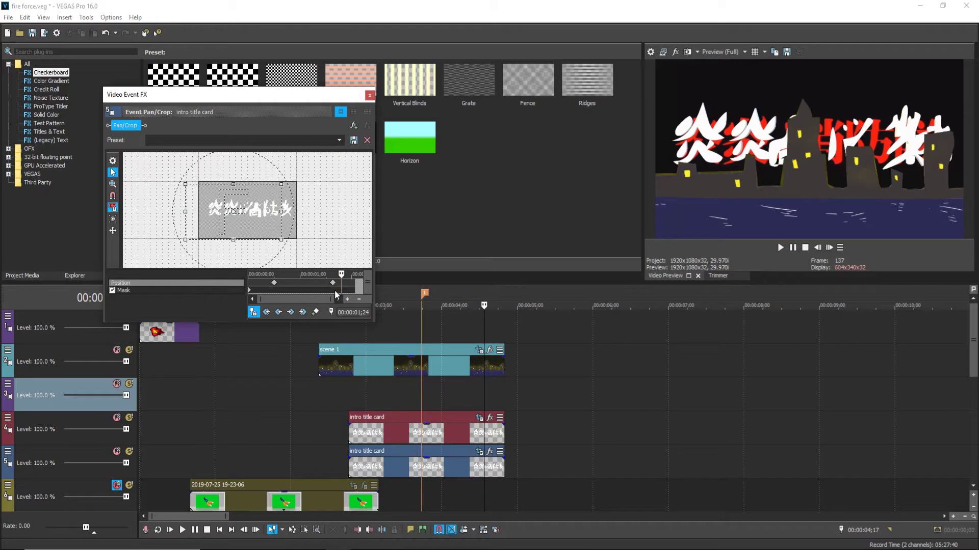
{"action": "left_click", "coordinate": [332, 284]}
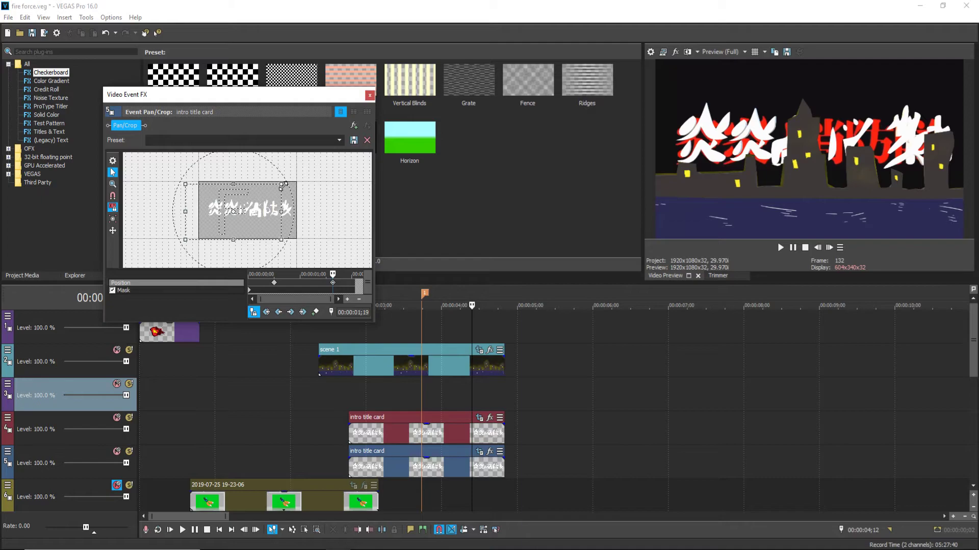
{"action": "left_click_drag", "start_coordinate": [283, 182], "coordinate": [257, 203]}
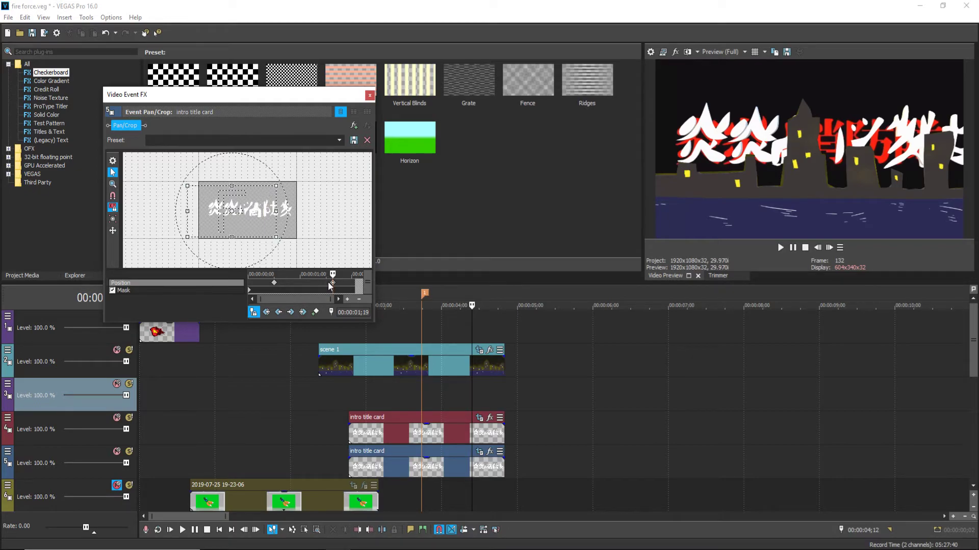
{"action": "left_click_drag", "start_coordinate": [253, 192], "coordinate": [274, 187]}
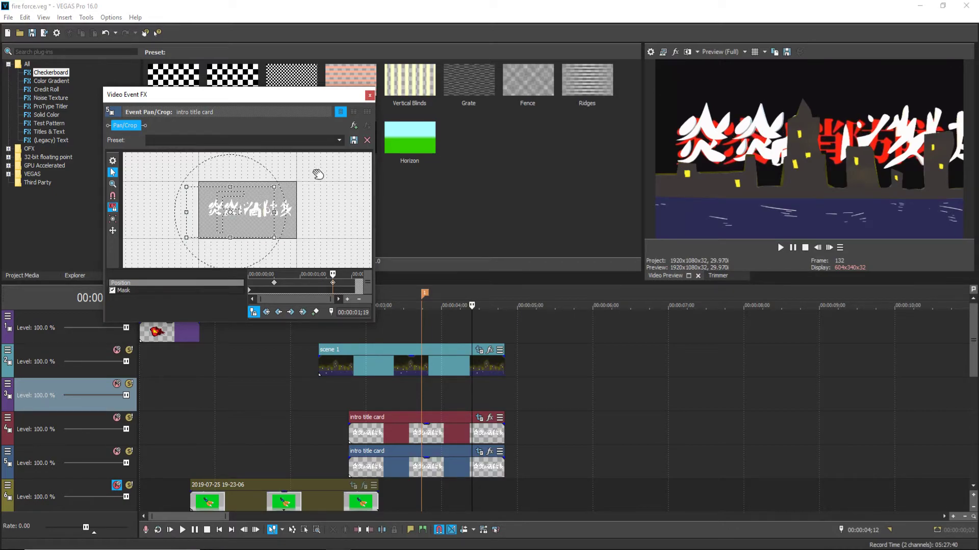
{"action": "left_click_drag", "start_coordinate": [248, 222], "coordinate": [252, 221]}
{"action": "mouse_move", "coordinate": [275, 188]}
{"action": "left_mouse_down"}
{"action": "mouse_move", "coordinate": [286, 183]}
{"action": "mouse_move", "coordinate": [274, 200]}
{"action": "left_mouse_up"}
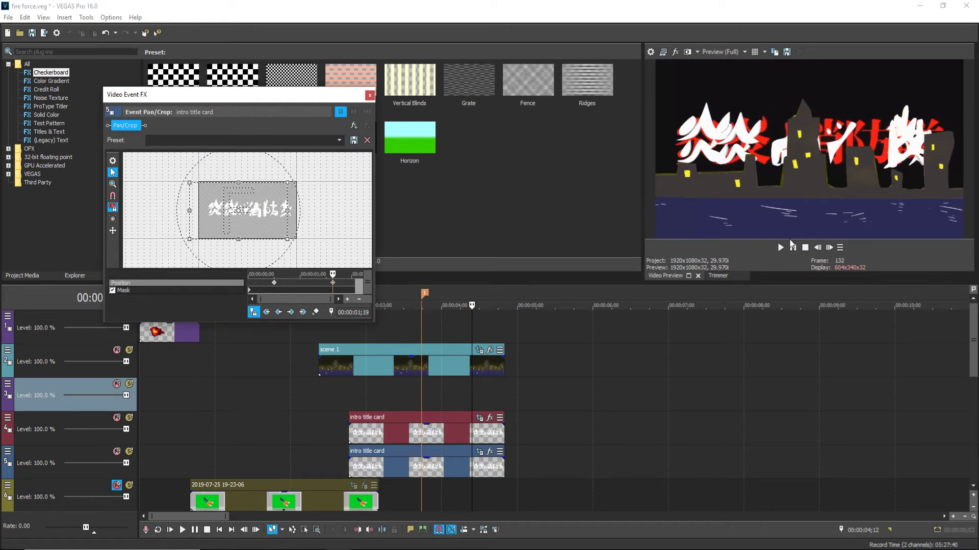
Play back the title animation from the start of the title cards at 00:00:02;24.
{"action": "left_click", "coordinate": [794, 249]}
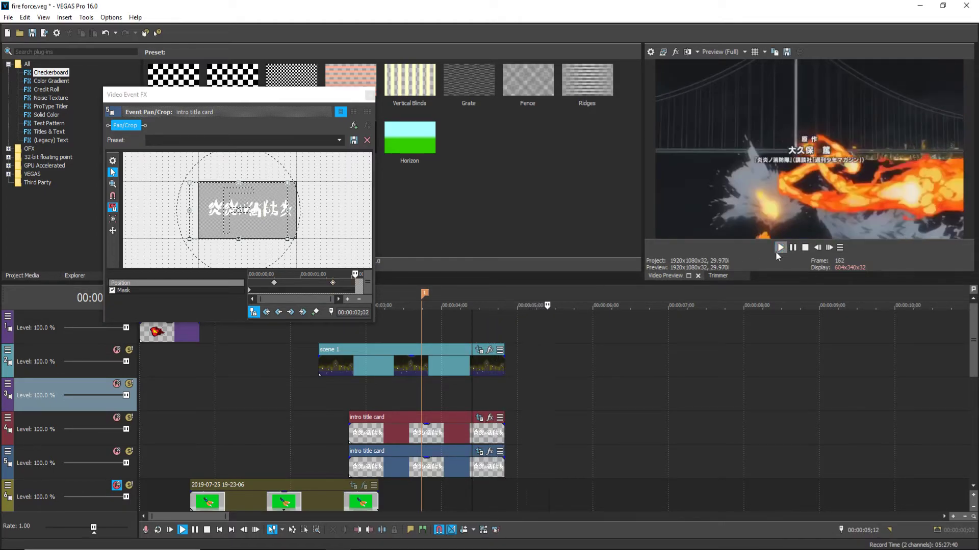
{"action": "left_click", "coordinate": [351, 403]}
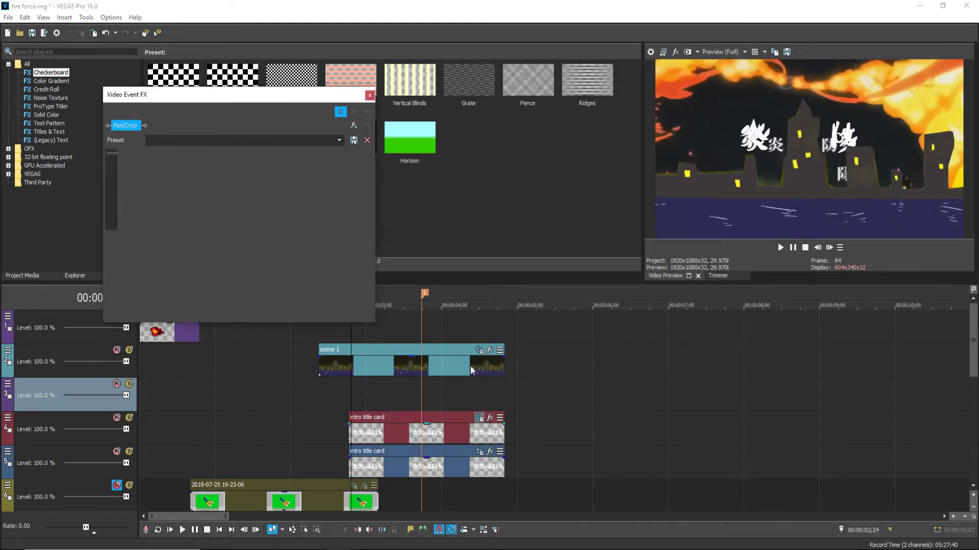
{"action": "left_click", "coordinate": [780, 247]}
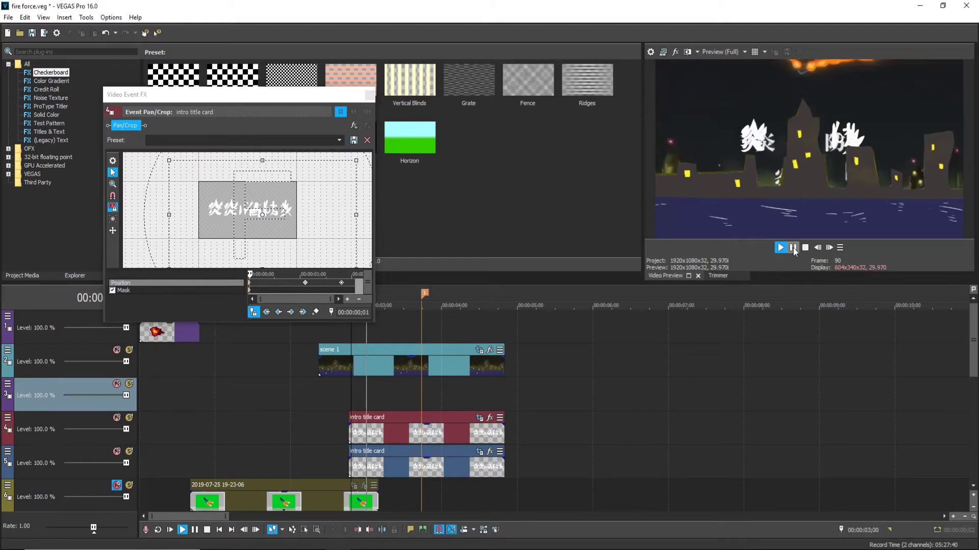
{"action": "left_click", "coordinate": [793, 248]}
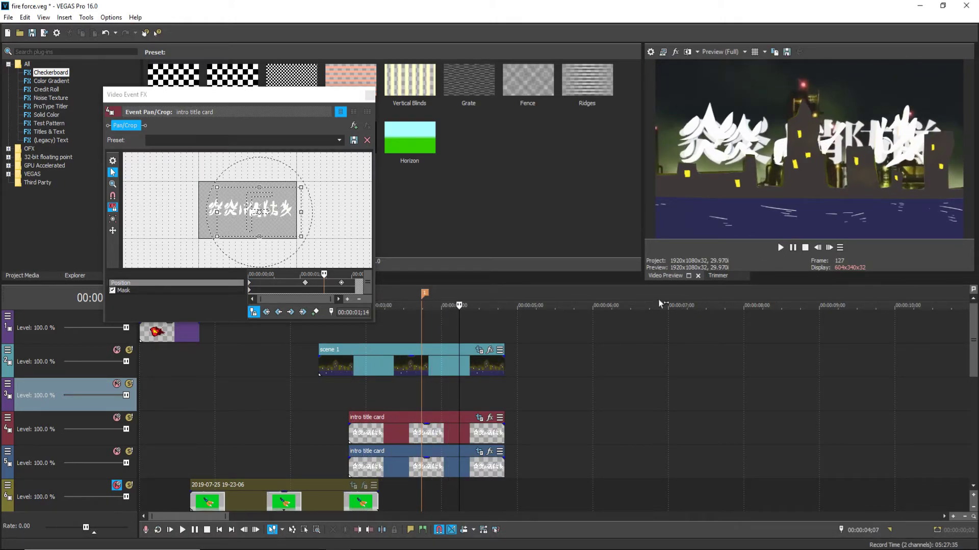
Reposition and enlarge the track 4 title card's pan/crop frame at its 00:00:01;24 keyframe, and save the project.
{"action": "left_click", "coordinate": [460, 431]}
{"action": "left_click", "coordinate": [339, 274]}
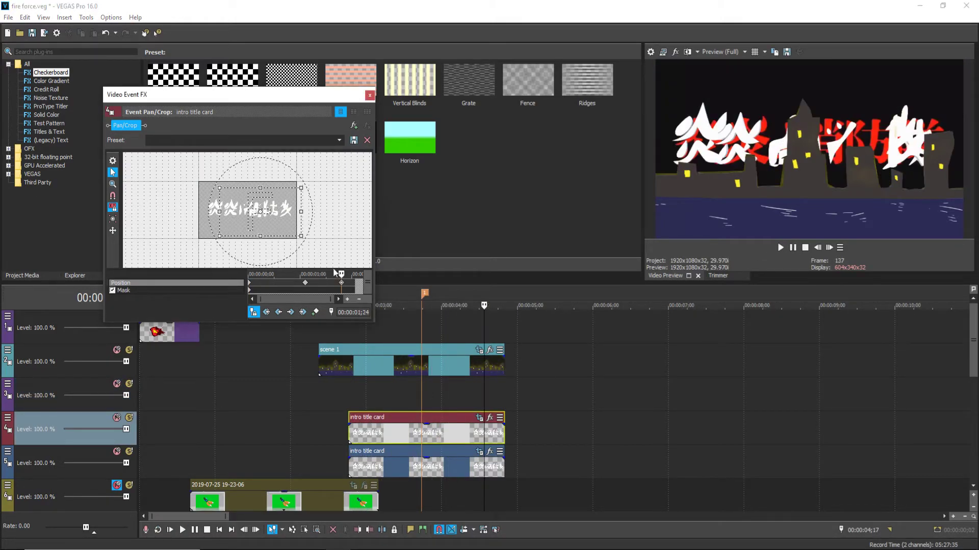
{"action": "left_click_drag", "start_coordinate": [276, 213], "coordinate": [304, 208]}
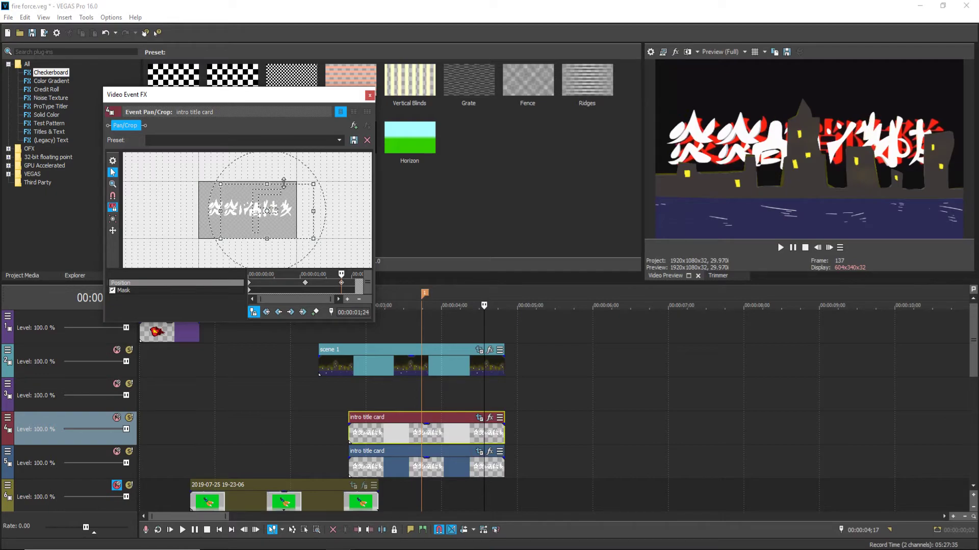
{"action": "left_click", "coordinate": [32, 33]}
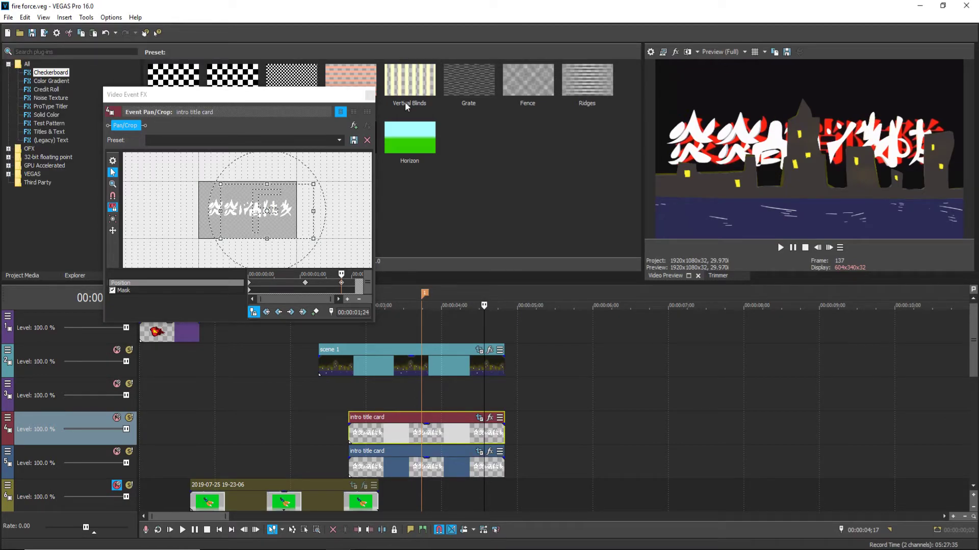
{"action": "left_click", "coordinate": [369, 95]}
Play back the title animation from 00:00:02;08 and replay it from the start of the title cards.
{"action": "left_click", "coordinate": [311, 390]}
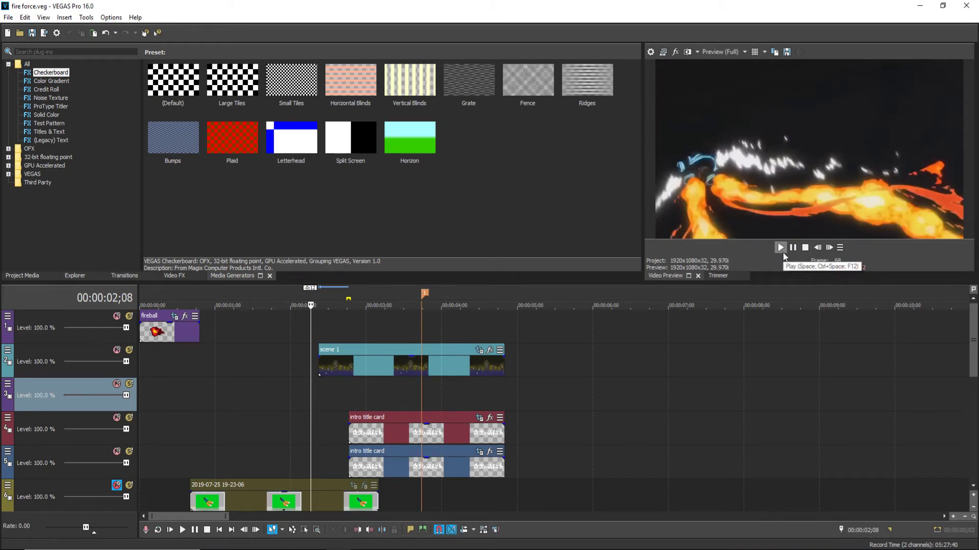
{"action": "left_click", "coordinate": [789, 250]}
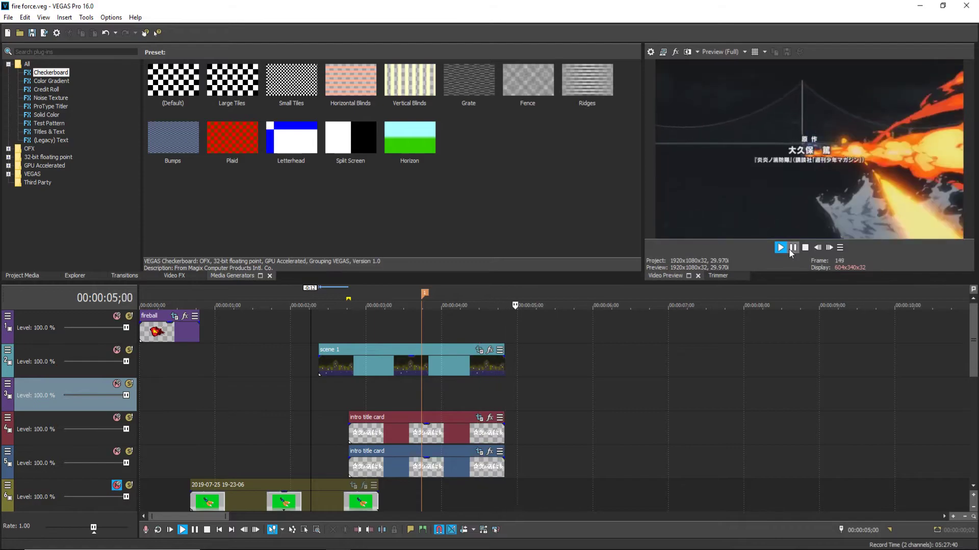
{"action": "left_click", "coordinate": [792, 248]}
{"action": "key", "text": "Escape"}
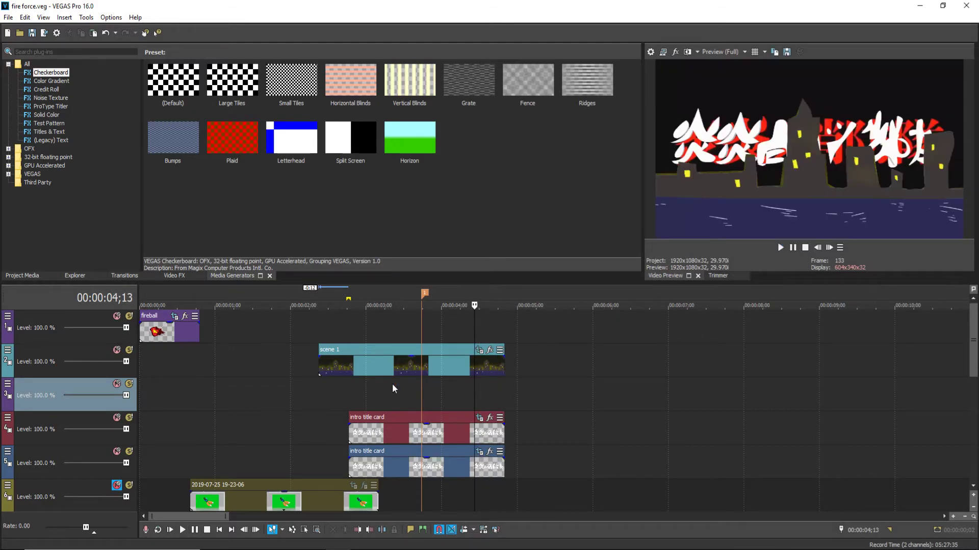
{"action": "left_click", "coordinate": [780, 247]}
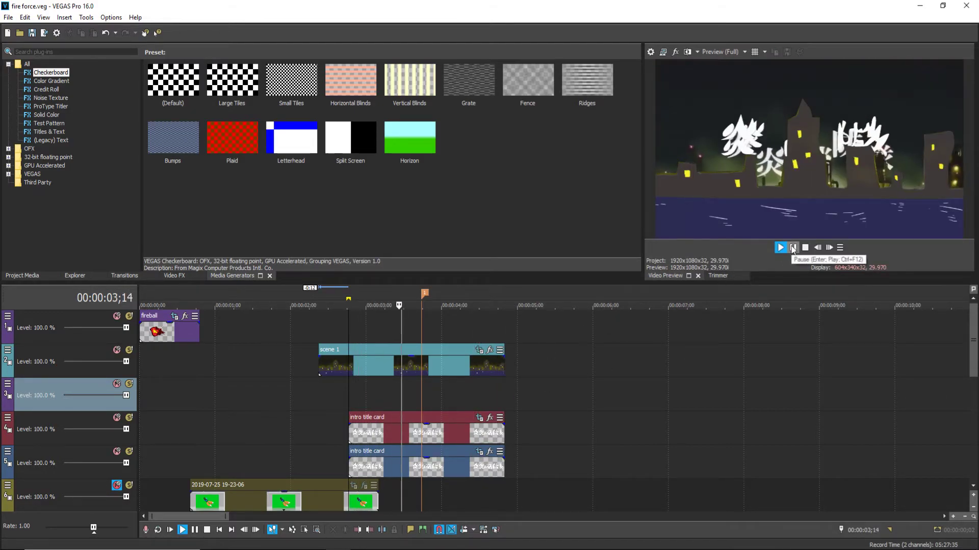
{"action": "left_click", "coordinate": [793, 247]}
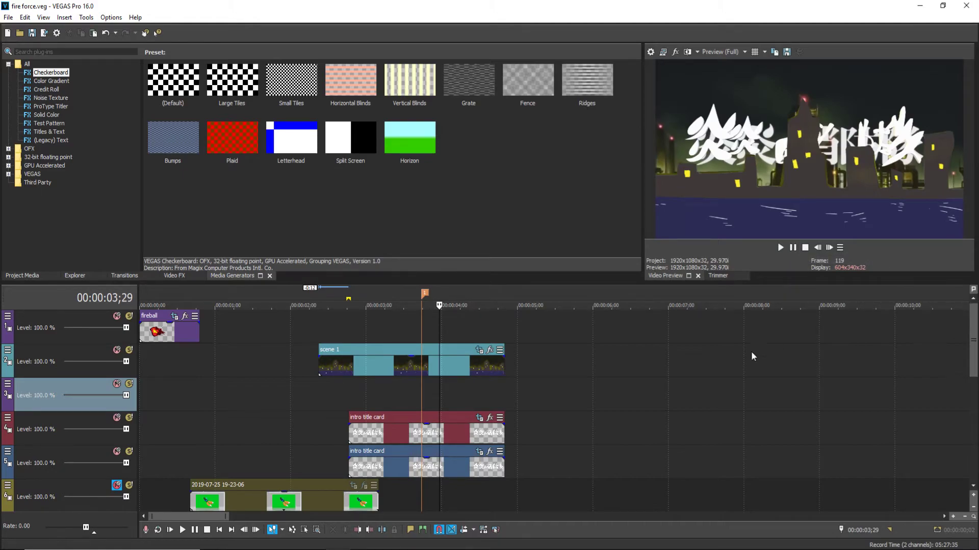
Split the scene 1 event and both title cards at 00:00:03;22 and delete the portions after the split.
{"action": "left_click", "coordinate": [421, 403]}
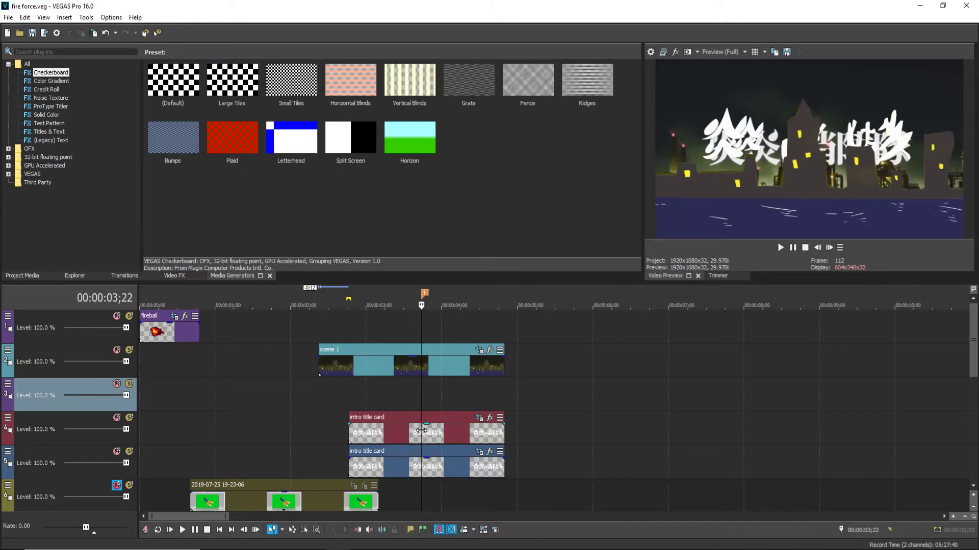
{"action": "key", "text": "s"}
{"action": "left_click", "coordinate": [430, 464]}
{"action": "left_click", "coordinate": [443, 426]}
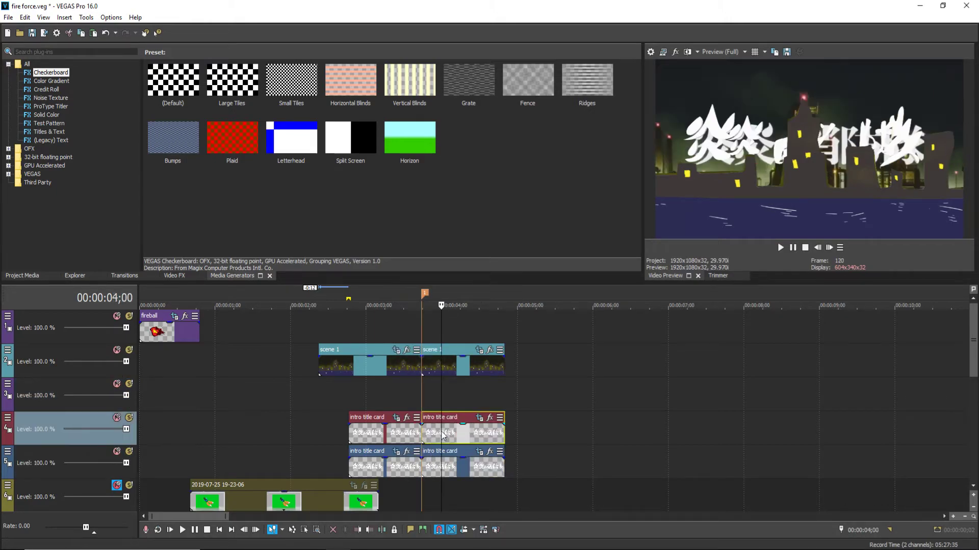
{"action": "key", "text": "Delete"}
{"action": "left_click", "coordinate": [447, 463]}
{"action": "key", "text": "Delete"}
{"action": "left_click", "coordinate": [438, 371]}
{"action": "key", "text": "Delete"}
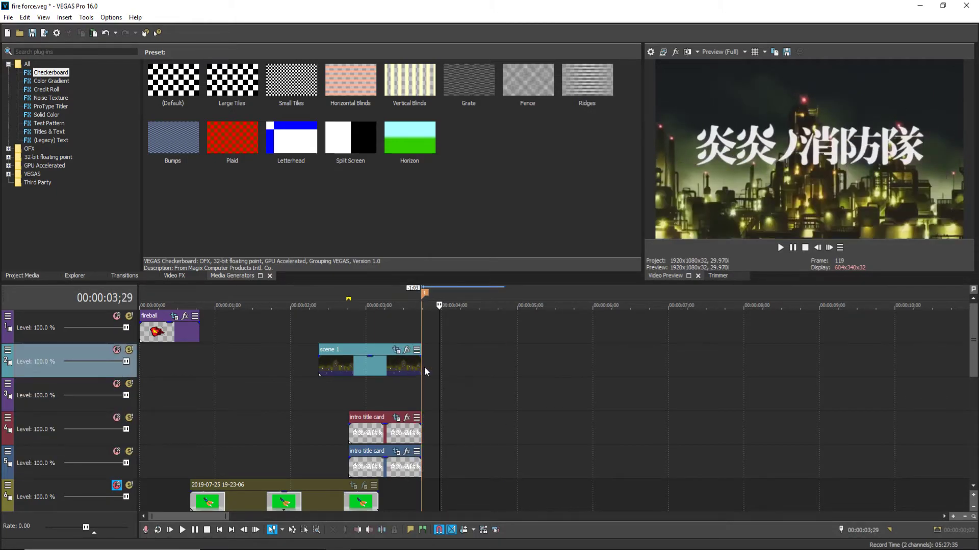
Extend the end of the scene 1 event on track 2 to about 00:00:05;00 and play back the result.
{"action": "left_click_drag", "start_coordinate": [424, 366], "coordinate": [515, 367]}
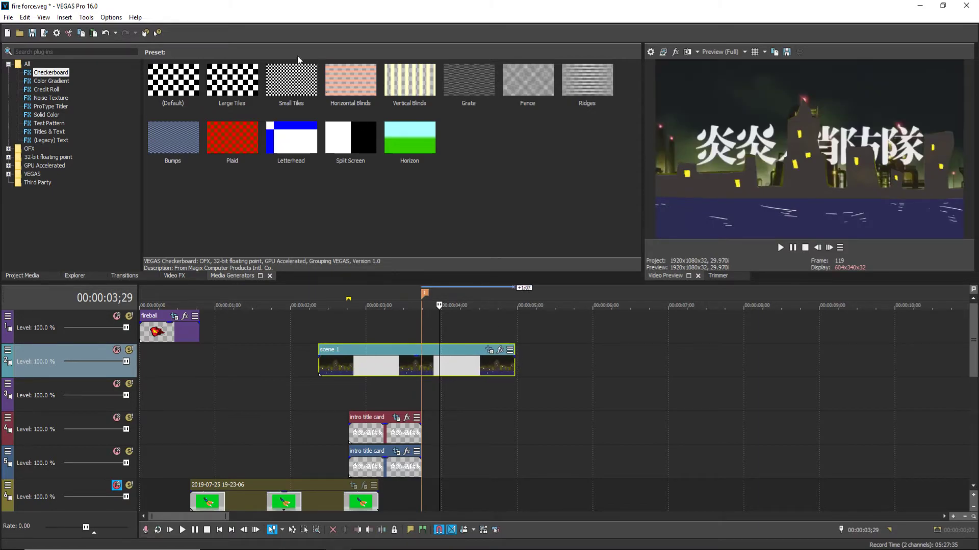
{"action": "left_click", "coordinate": [400, 394]}
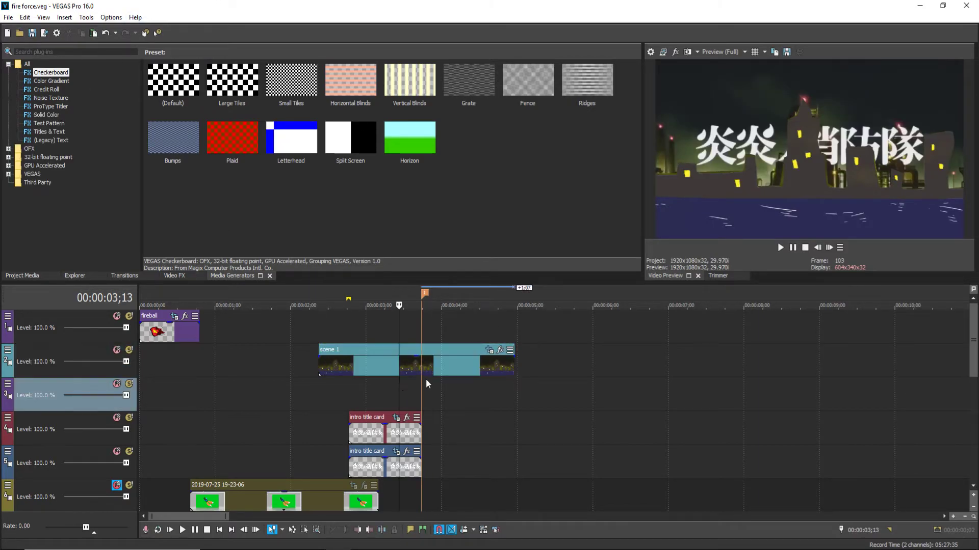
{"action": "left_click", "coordinate": [780, 248]}
{"action": "left_click", "coordinate": [792, 247]}
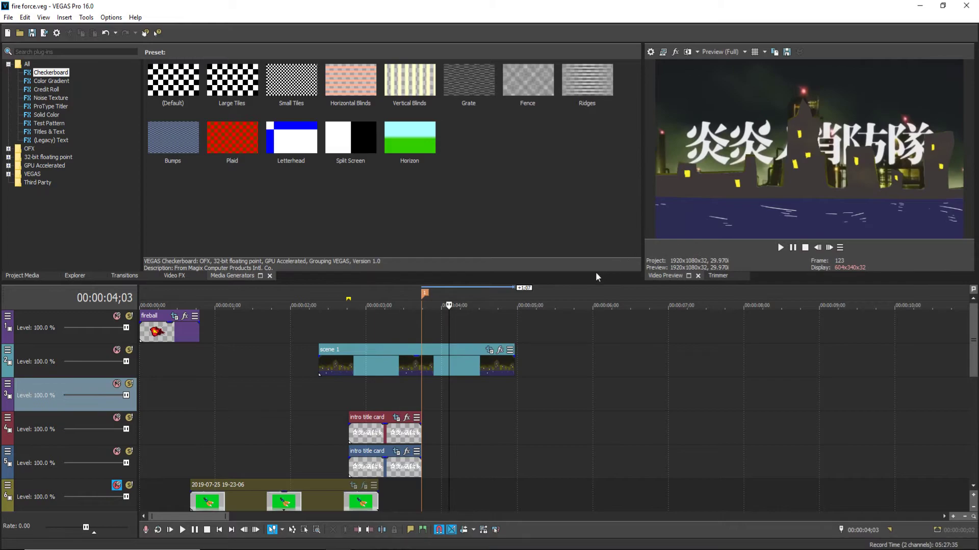
{"action": "key", "text": "alt+Tab"}
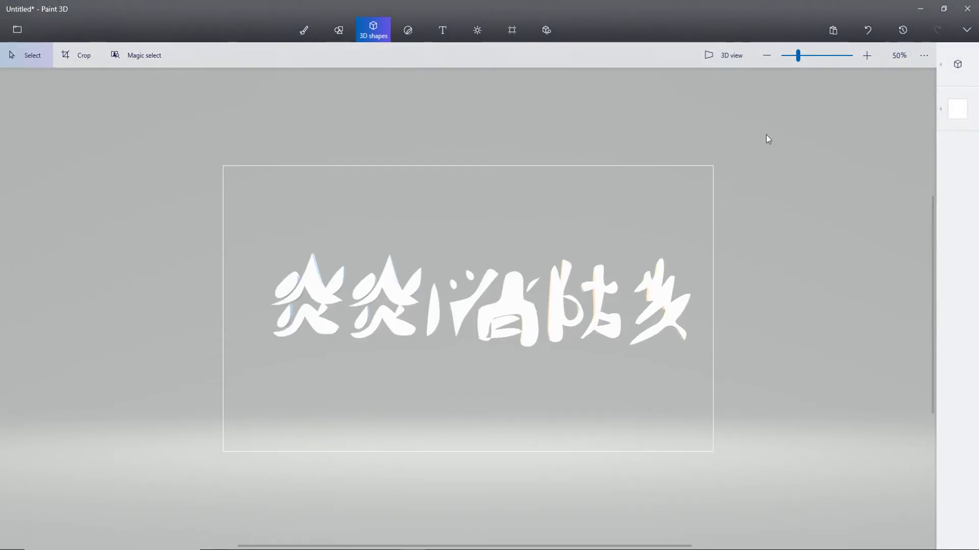
{"action": "left_click", "coordinate": [920, 8]}
{"action": "left_click", "coordinate": [8, 17]}
{"action": "left_click", "coordinate": [20, 41]}
{"action": "left_click", "coordinate": [194, 170]}
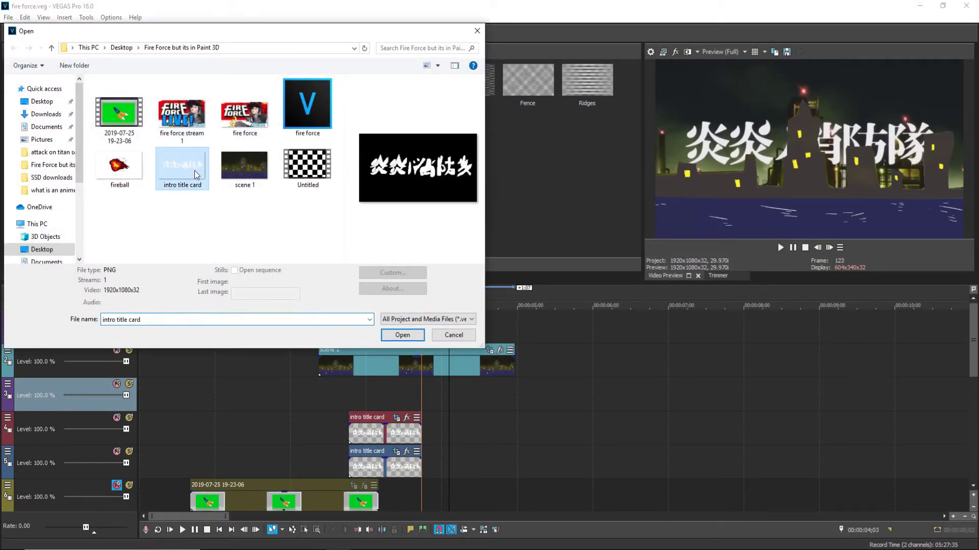
{"action": "left_click", "coordinate": [453, 334]}
Place intro title card.png from the project media on track 1 at 00:00:03;22 and trim its end to match scene 1.
{"action": "left_click", "coordinate": [37, 277]}
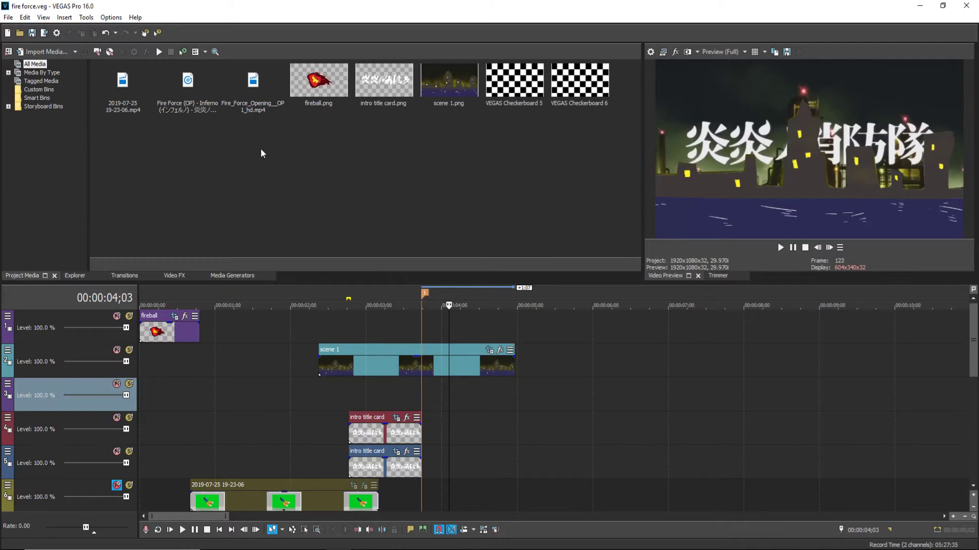
{"action": "left_click_drag", "start_coordinate": [383, 81], "coordinate": [427, 322]}
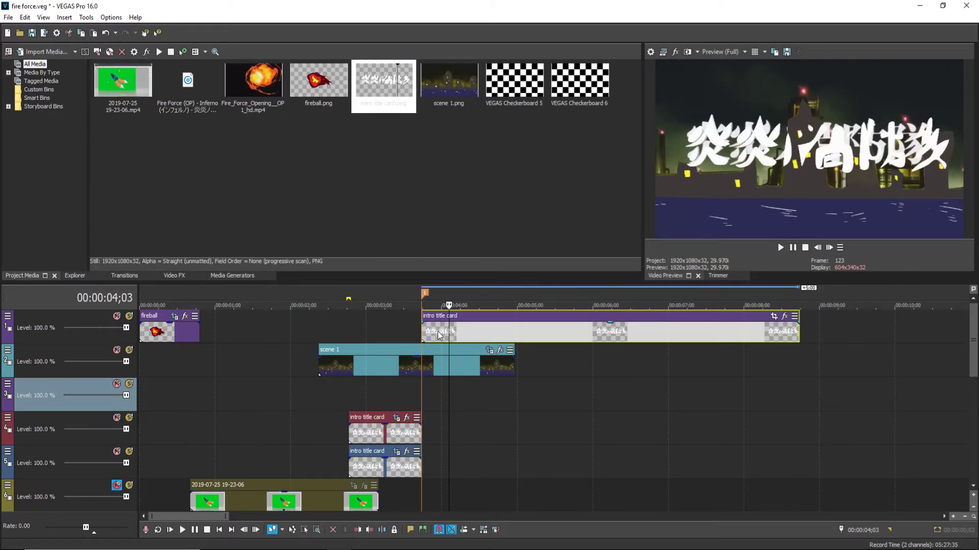
{"action": "left_click_drag", "start_coordinate": [798, 331], "coordinate": [508, 339]}
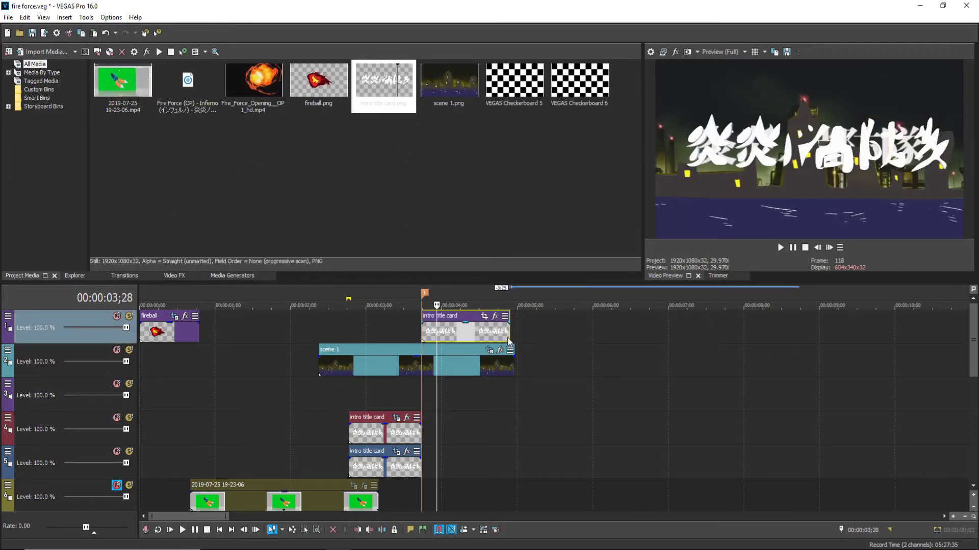
Play back the transition from the animated title cards to the track 1 title card and examine the cut at 00:00:03;22.
{"action": "left_click", "coordinate": [409, 334]}
{"action": "left_click", "coordinate": [788, 248]}
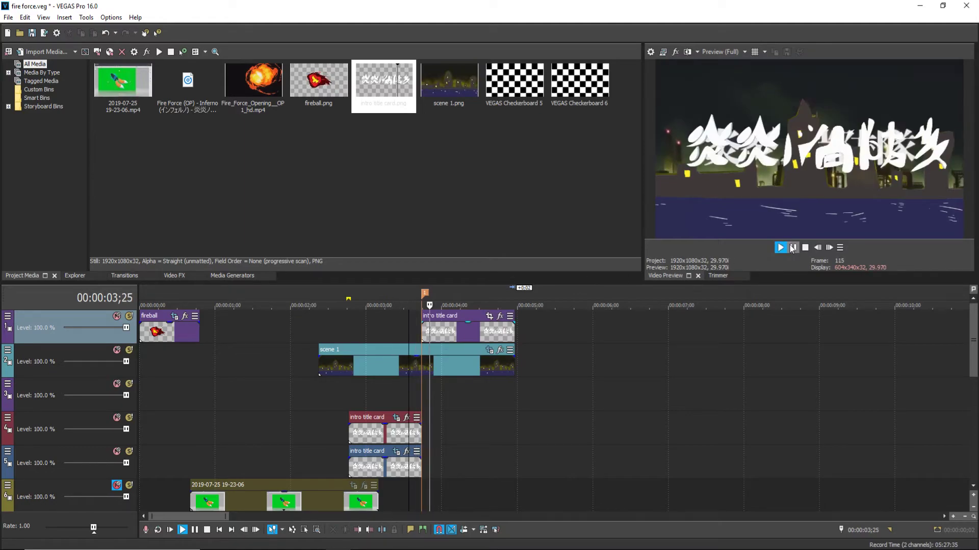
{"action": "key", "text": "space"}
{"action": "key", "text": "space"}
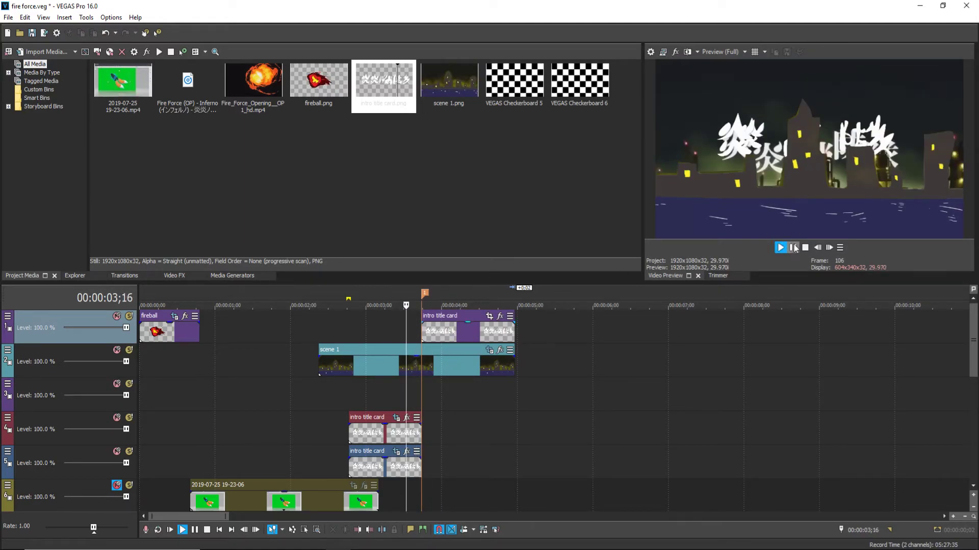
{"action": "key", "text": "space"}
{"action": "scroll", "coordinate": [485, 323], "scroll_direction": "up", "scroll_amount": 6}
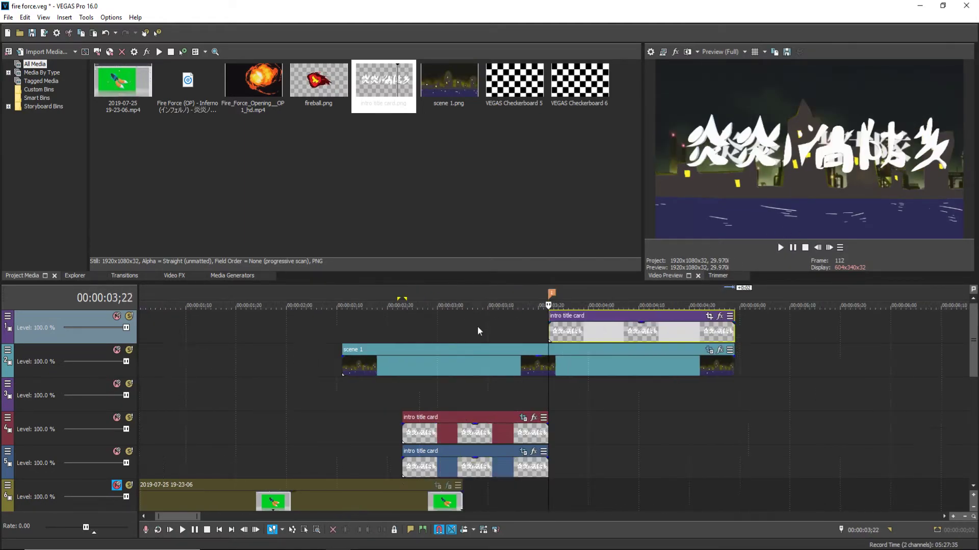
{"action": "left_click", "coordinate": [828, 248]}
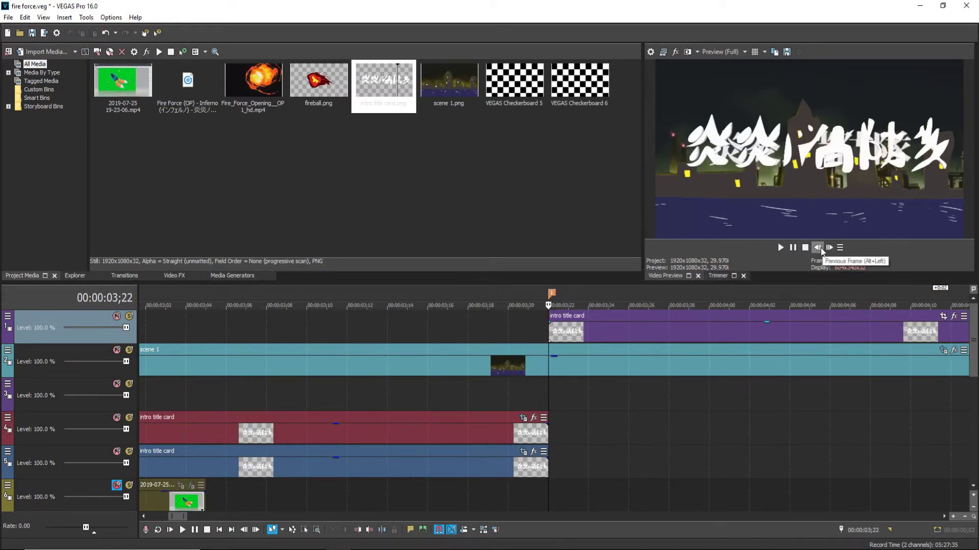
{"action": "scroll", "coordinate": [706, 321], "scroll_direction": "down", "scroll_amount": 5}
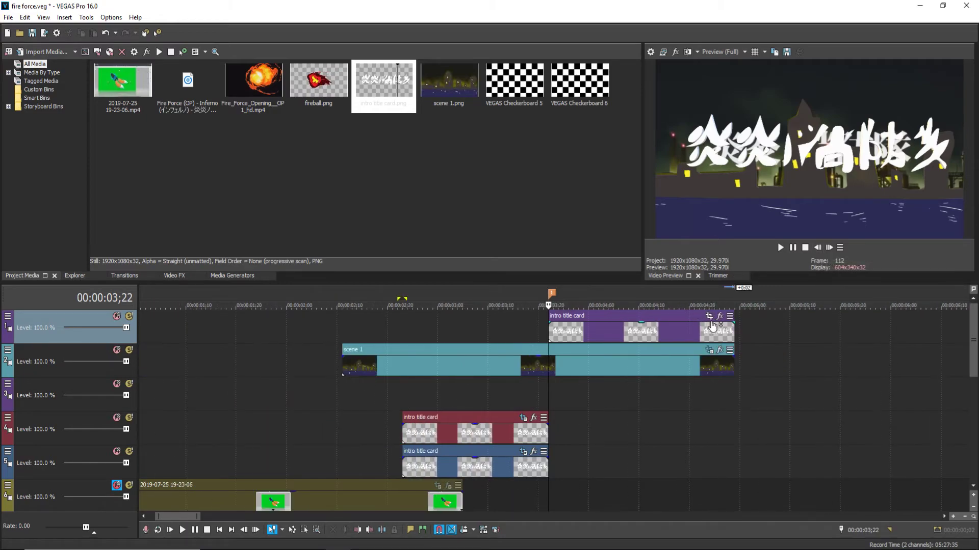
{"action": "key", "text": "space"}
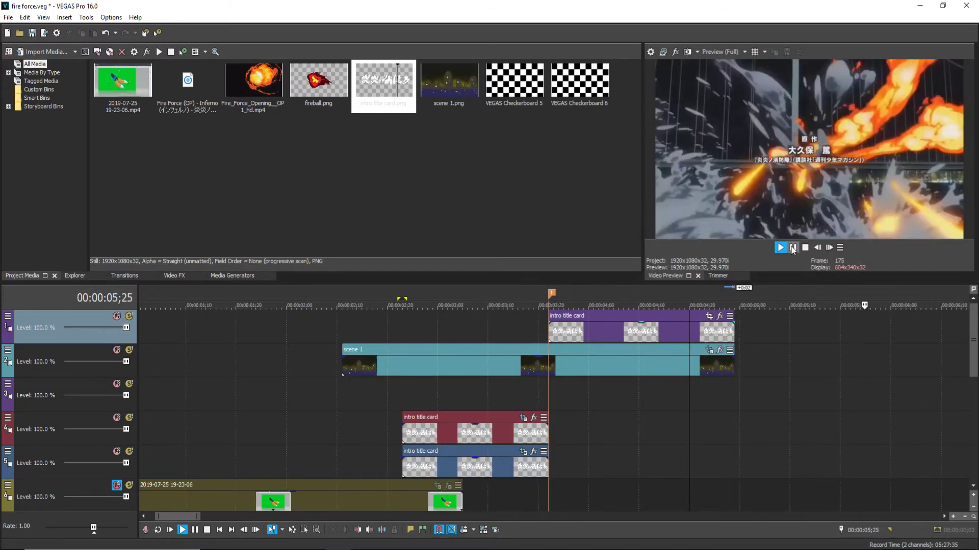
{"action": "left_click", "coordinate": [793, 248]}
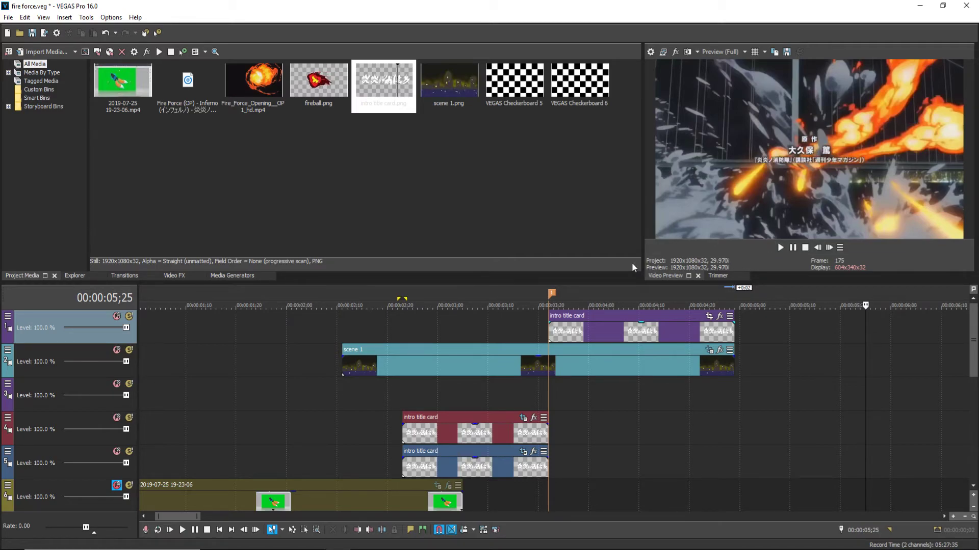
Play back the title section to compare the track 1 title card with the reference footage.
{"action": "left_click", "coordinate": [512, 320]}
{"action": "key", "text": "space"}
{"action": "left_click", "coordinate": [792, 248]}
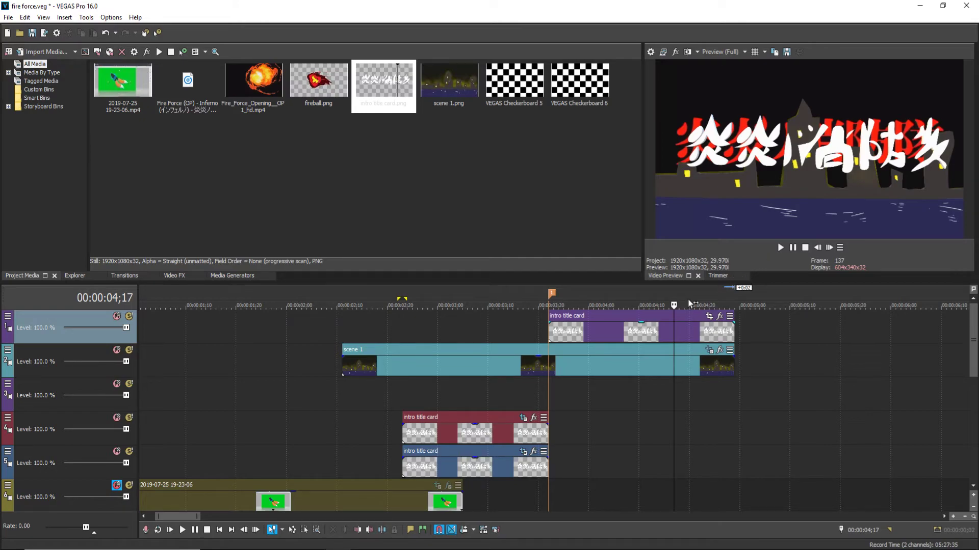
Trim the end of the track 1 title card to 00:00:04;10 and save the project.
{"action": "left_click", "coordinate": [619, 329]}
{"action": "left_click_drag", "start_coordinate": [731, 329], "coordinate": [636, 335]}
{"action": "left_click", "coordinate": [593, 334]}
{"action": "left_click", "coordinate": [614, 316]}
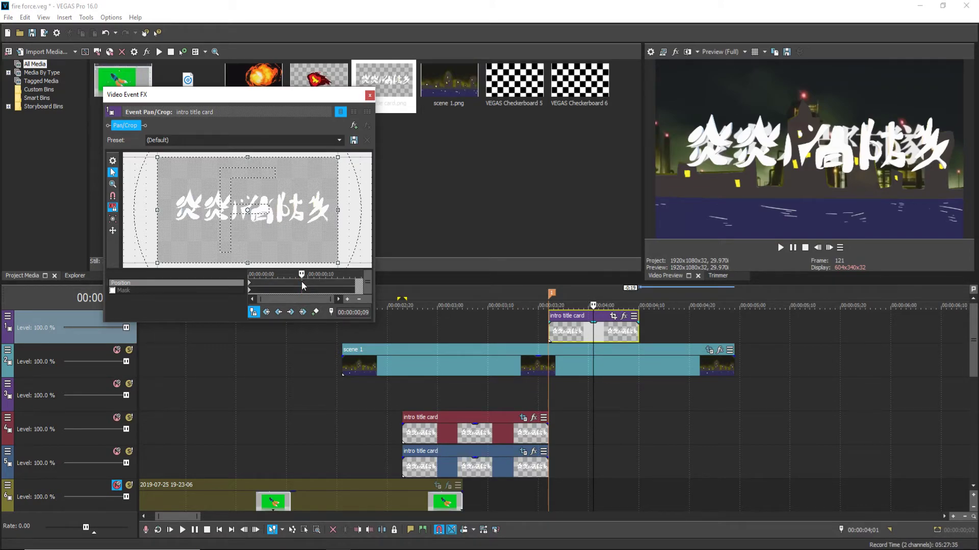
{"action": "left_click", "coordinate": [369, 95]}
{"action": "key", "text": "ctrl+s"}
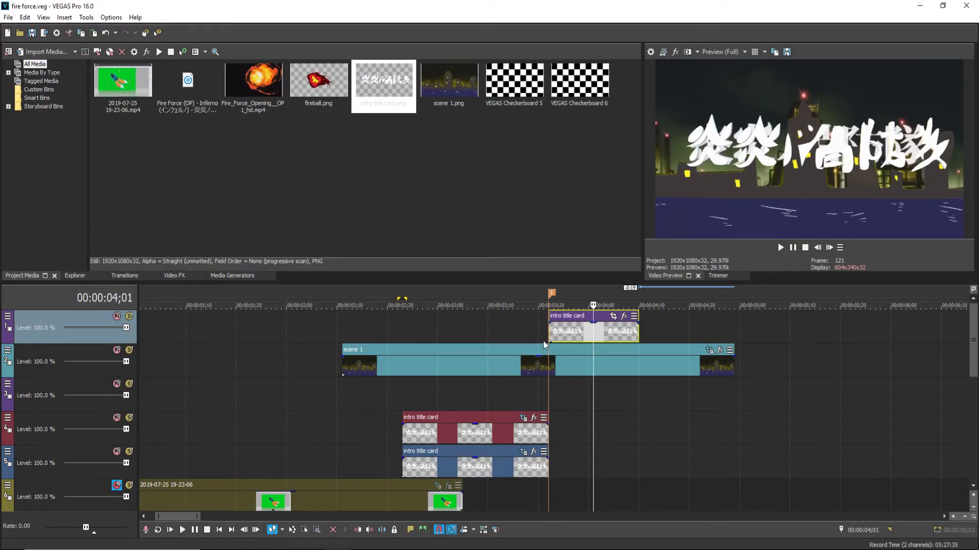
Play back and scrub through the title section to examine the shortened title card and the frames following it.
{"action": "left_click", "coordinate": [543, 390]}
{"action": "left_click", "coordinate": [780, 247]}
{"action": "left_click", "coordinate": [791, 248]}
{"action": "left_click", "coordinate": [608, 332]}
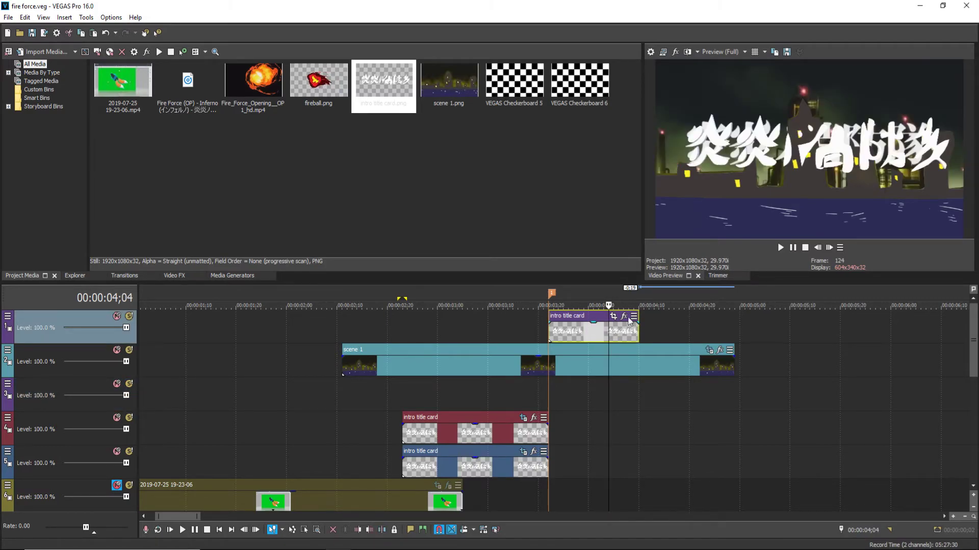
{"action": "left_click", "coordinate": [646, 391]}
{"action": "left_click", "coordinate": [674, 389]}
{"action": "left_click", "coordinate": [699, 389]}
{"action": "left_click", "coordinate": [641, 393]}
Copy the track 1 title card, paste it at 00:00:04;10 and extend the copy's end to match scene 1.
{"action": "left_click", "coordinate": [614, 338]}
{"action": "right_click", "coordinate": [614, 337]}
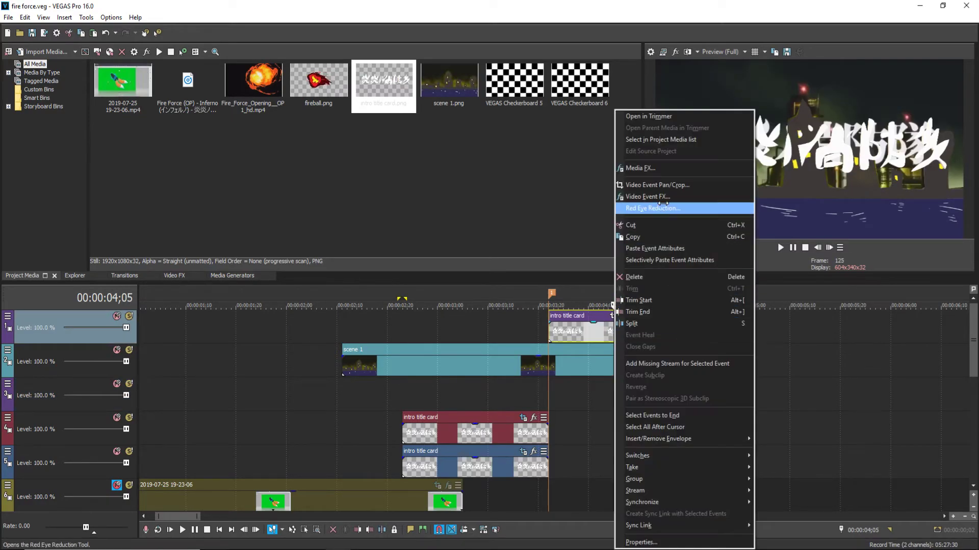
{"action": "left_click", "coordinate": [652, 237]}
{"action": "left_click", "coordinate": [638, 334]}
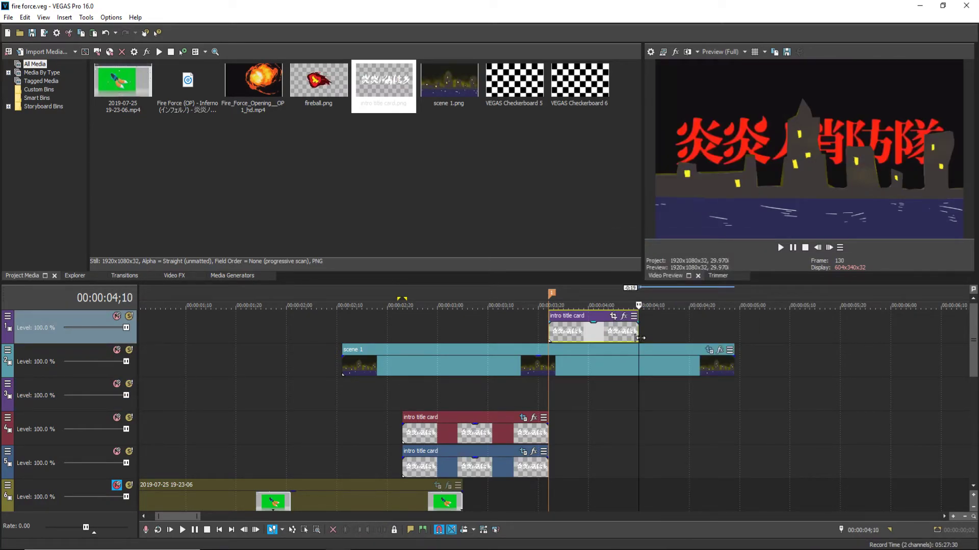
{"action": "left_click", "coordinate": [817, 247]}
{"action": "left_click", "coordinate": [817, 247]}
{"action": "left_click", "coordinate": [826, 248]}
{"action": "left_click", "coordinate": [826, 248]}
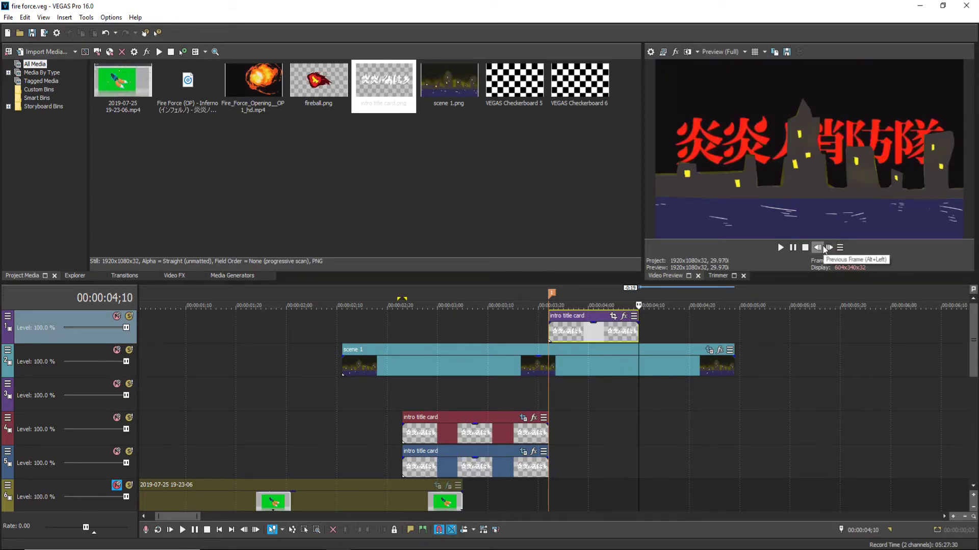
{"action": "right_click", "coordinate": [640, 331]}
{"action": "left_click", "coordinate": [658, 105]}
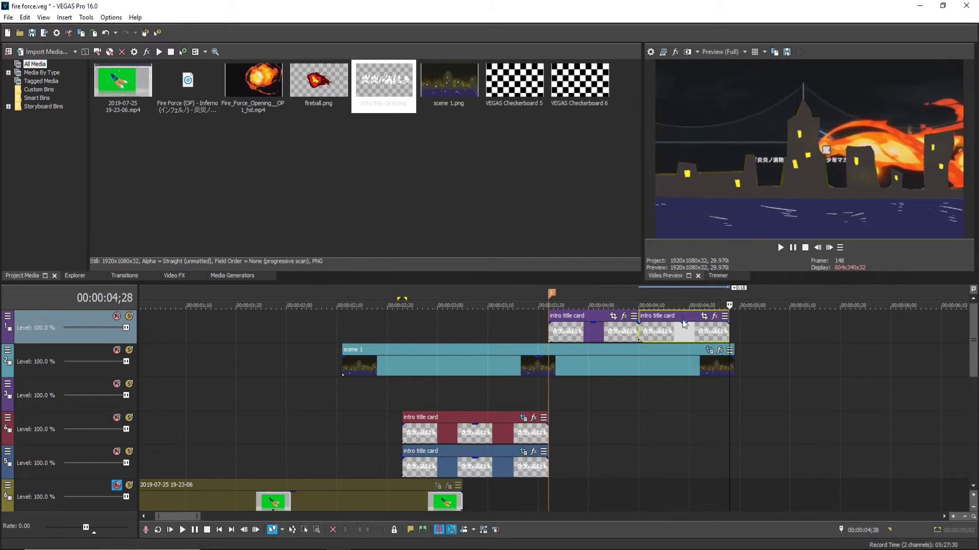
{"action": "left_click", "coordinate": [689, 334]}
{"action": "left_click_drag", "start_coordinate": [729, 332], "coordinate": [734, 332]}
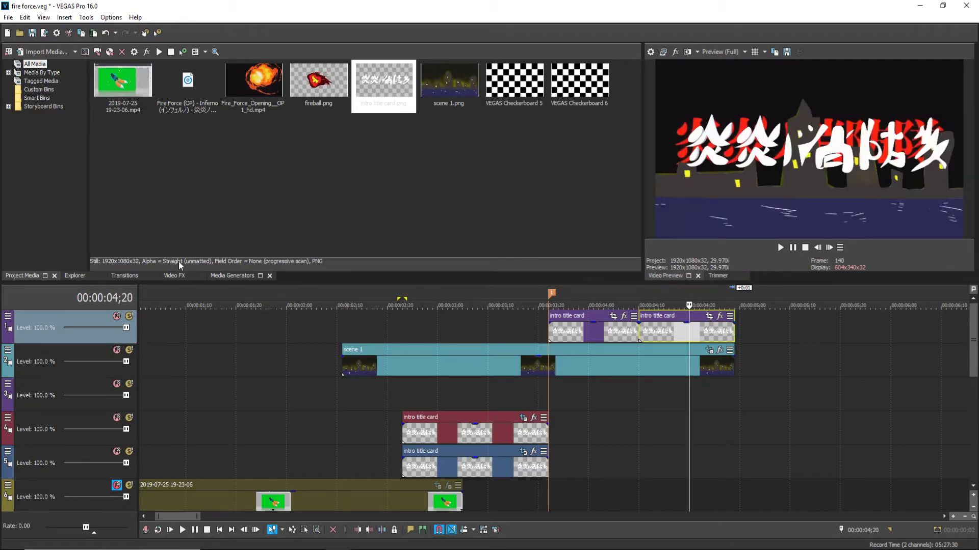
Apply the Color Corrector effect with the Red Midtones preset to the second title card on track 1.
{"action": "left_click", "coordinate": [174, 275]}
{"action": "scroll", "coordinate": [63, 128], "scroll_direction": "down", "scroll_amount": 2}
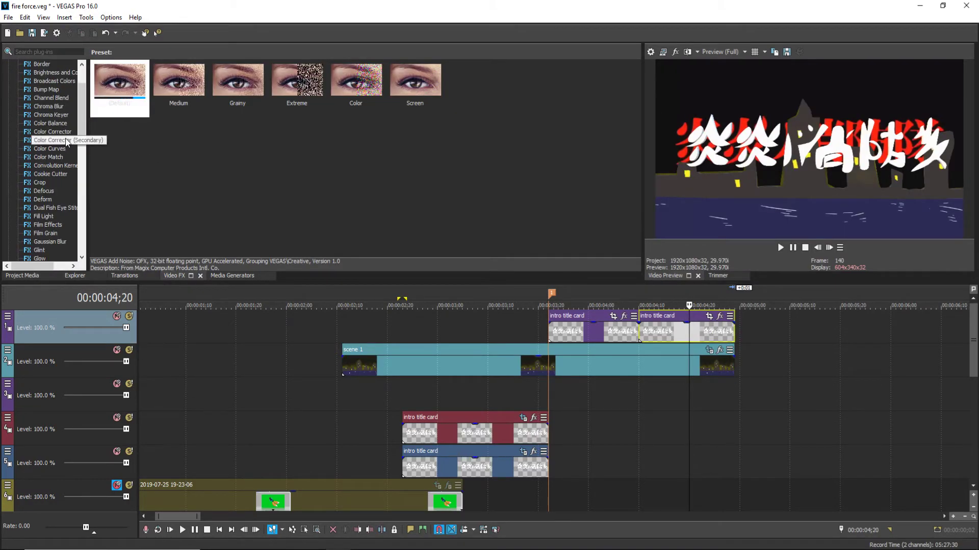
{"action": "left_click", "coordinate": [65, 140]}
{"action": "left_click_drag", "start_coordinate": [101, 109], "coordinate": [281, 142]}
{"action": "left_click_drag", "start_coordinate": [55, 116], "coordinate": [57, 135]}
{"action": "left_click", "coordinate": [52, 132]}
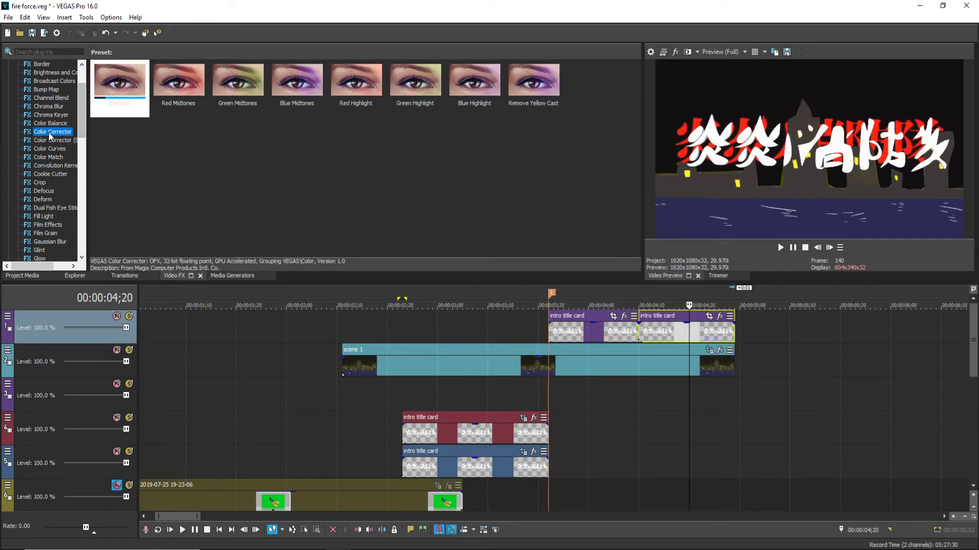
{"action": "left_click_drag", "start_coordinate": [181, 85], "coordinate": [279, 137]}
{"action": "left_click_drag", "start_coordinate": [656, 323], "coordinate": [657, 323]}
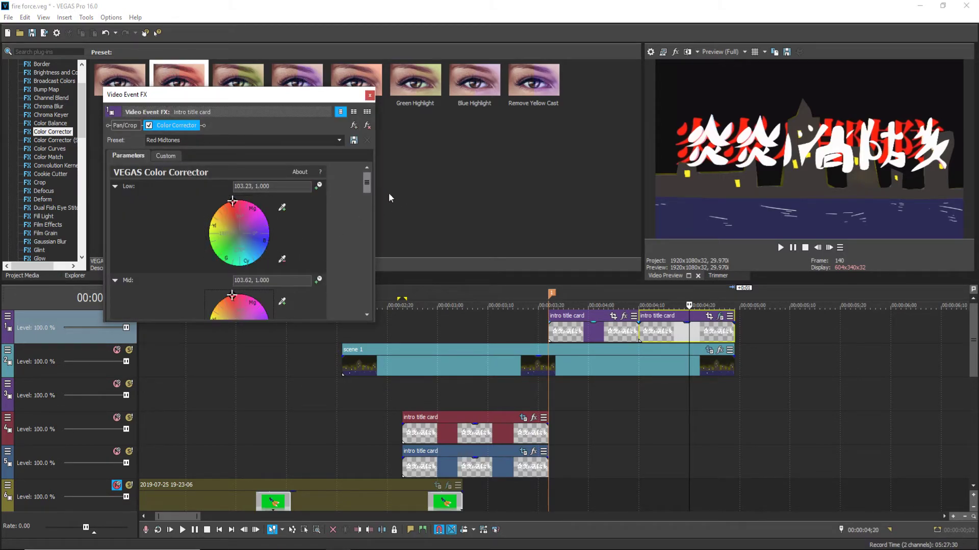
Turn the second title card red with High 101.54, 1.000, saturation 3.000, gamma 0.939, offset -22.463 and a gain below 1.
{"action": "left_click_drag", "start_coordinate": [367, 182], "coordinate": [365, 274]}
{"action": "left_click_drag", "start_coordinate": [239, 262], "coordinate": [229, 232]}
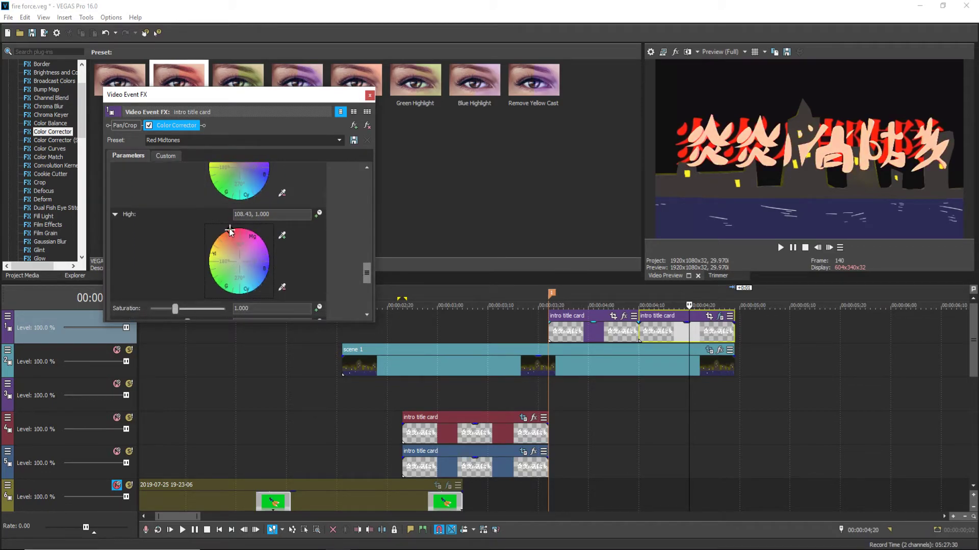
{"action": "left_click_drag", "start_coordinate": [366, 272], "coordinate": [366, 298]}
{"action": "left_click_drag", "start_coordinate": [175, 265], "coordinate": [244, 271]}
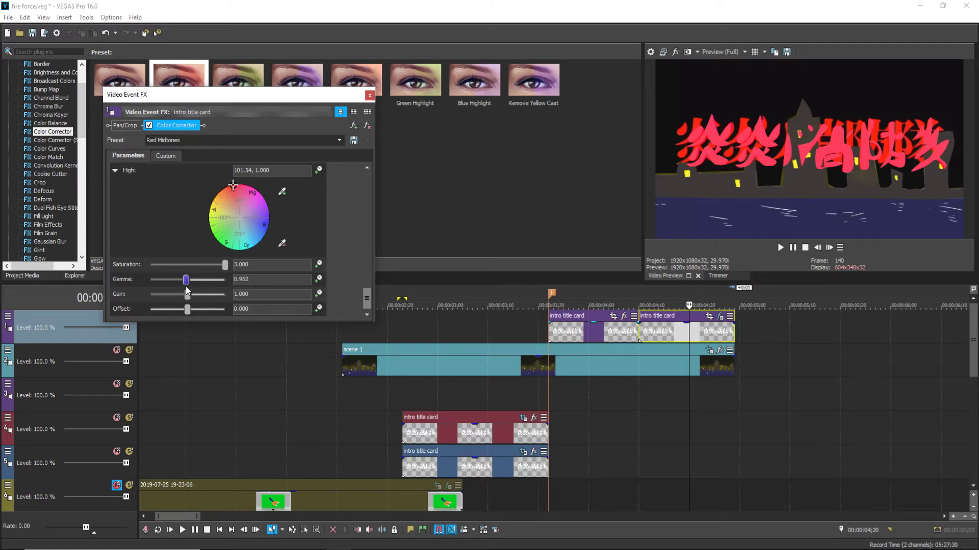
{"action": "mouse_move", "coordinate": [183, 298]}
{"action": "left_mouse_down"}
{"action": "mouse_move", "coordinate": [197, 310]}
{"action": "mouse_move", "coordinate": [188, 315]}
{"action": "left_mouse_up"}
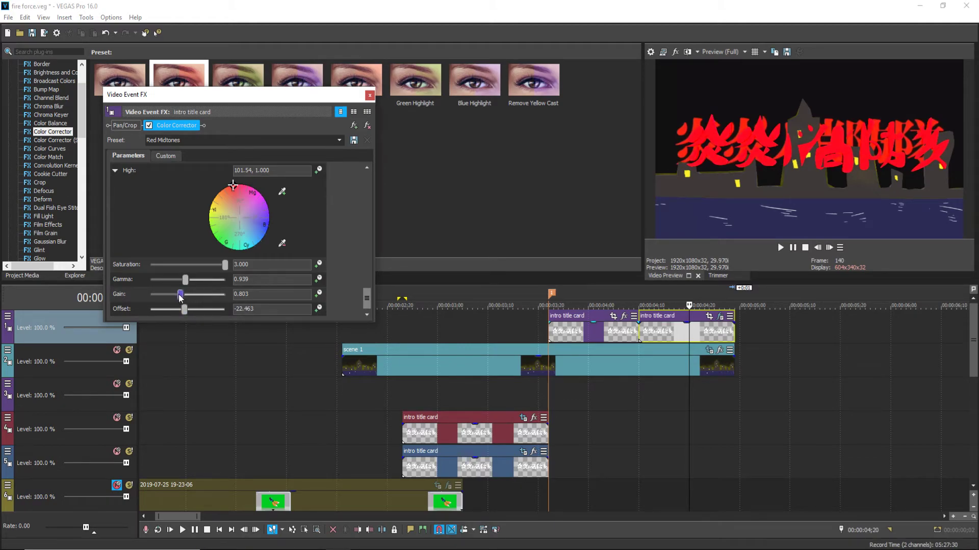
{"action": "left_click_drag", "start_coordinate": [182, 297], "coordinate": [184, 299]}
{"action": "left_click", "coordinate": [370, 95]}
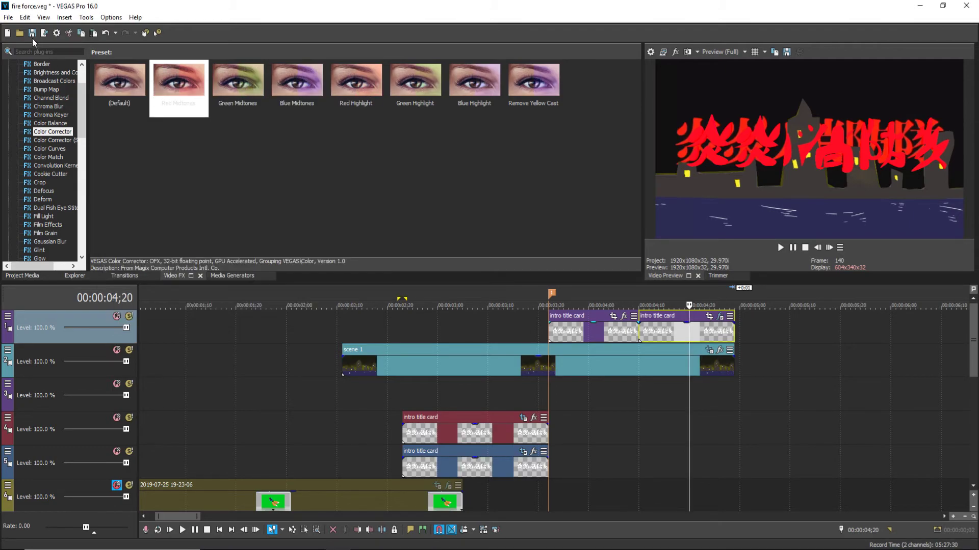
Trim the end of the red title card on track 1 to about 00:00:04;19 and play back the result.
{"action": "left_click", "coordinate": [624, 395]}
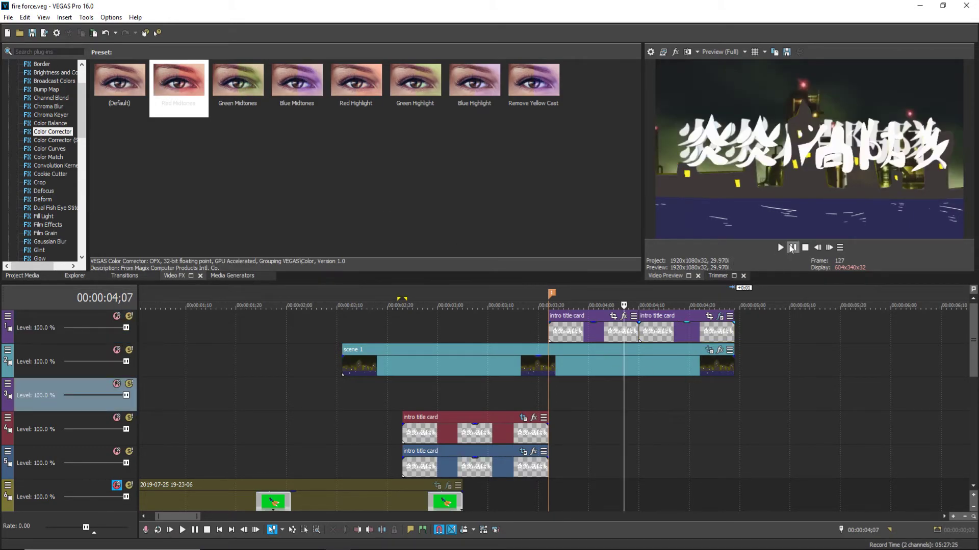
{"action": "key", "text": "space"}
{"action": "left_click_drag", "start_coordinate": [733, 330], "coordinate": [683, 330]}
{"action": "left_click", "coordinate": [785, 248]}
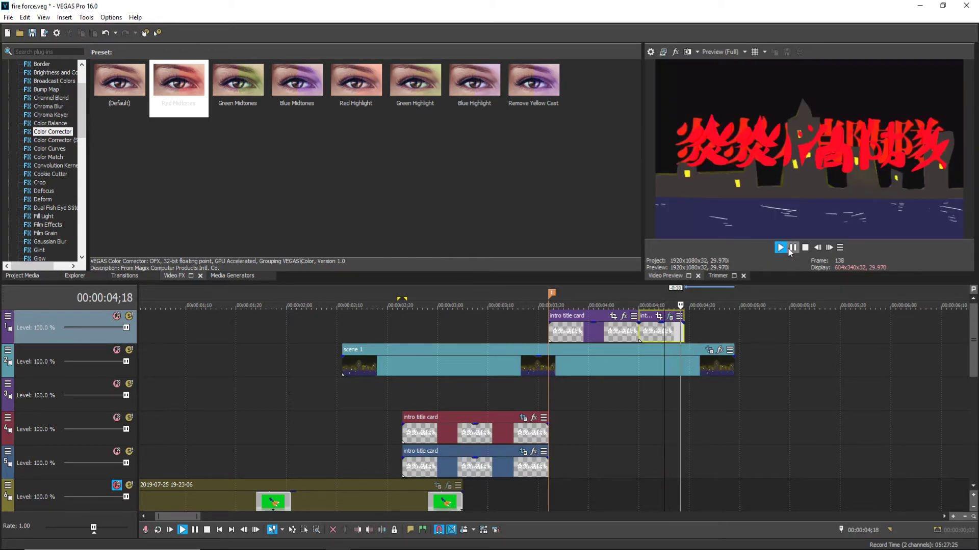
{"action": "left_click", "coordinate": [792, 249]}
Step frame by frame through the red title card to examine where the reference title disappears.
{"action": "left_click", "coordinate": [670, 339]}
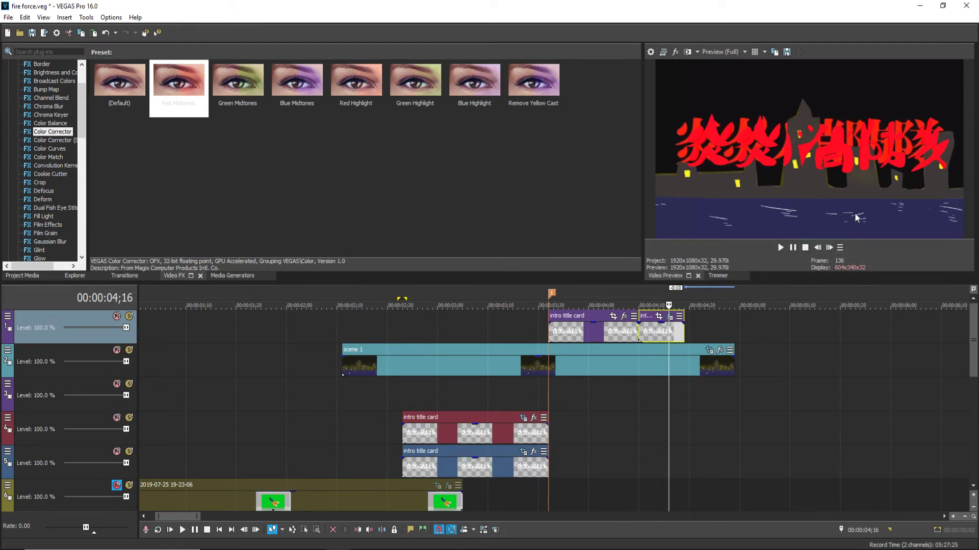
{"action": "left_click", "coordinate": [817, 248]}
{"action": "left_click", "coordinate": [817, 247]}
{"action": "left_click", "coordinate": [817, 247]}
{"action": "left_click", "coordinate": [817, 248]}
{"action": "left_click", "coordinate": [817, 248]}
{"action": "left_click", "coordinate": [827, 249]}
{"action": "left_click", "coordinate": [827, 248]}
{"action": "left_click", "coordinate": [826, 248]}
{"action": "left_click", "coordinate": [826, 248]}
{"action": "left_click", "coordinate": [827, 248]}
{"action": "left_click", "coordinate": [827, 248]}
{"action": "left_click", "coordinate": [830, 248]}
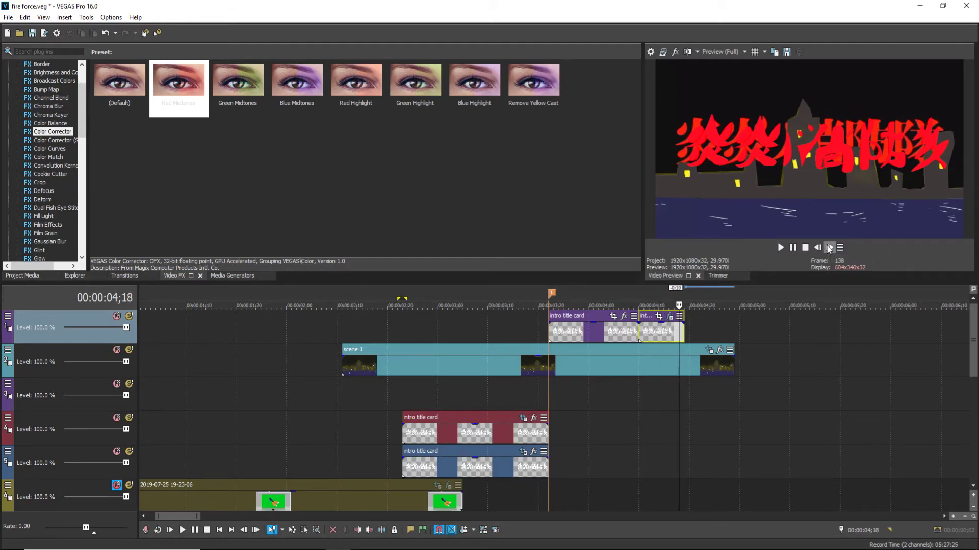
{"action": "left_click", "coordinate": [829, 249]}
{"action": "left_click", "coordinate": [829, 249]}
{"action": "left_click", "coordinate": [829, 249]}
{"action": "left_click", "coordinate": [829, 248]}
{"action": "left_click", "coordinate": [817, 248]}
{"action": "left_click", "coordinate": [817, 248]}
{"action": "left_click", "coordinate": [829, 248]}
Set the end of the red title card to 00:00:04;20 and trim the end of scene 1 to match.
{"action": "left_click_drag", "start_coordinate": [683, 326], "coordinate": [688, 327]}
{"action": "left_click", "coordinate": [817, 248]}
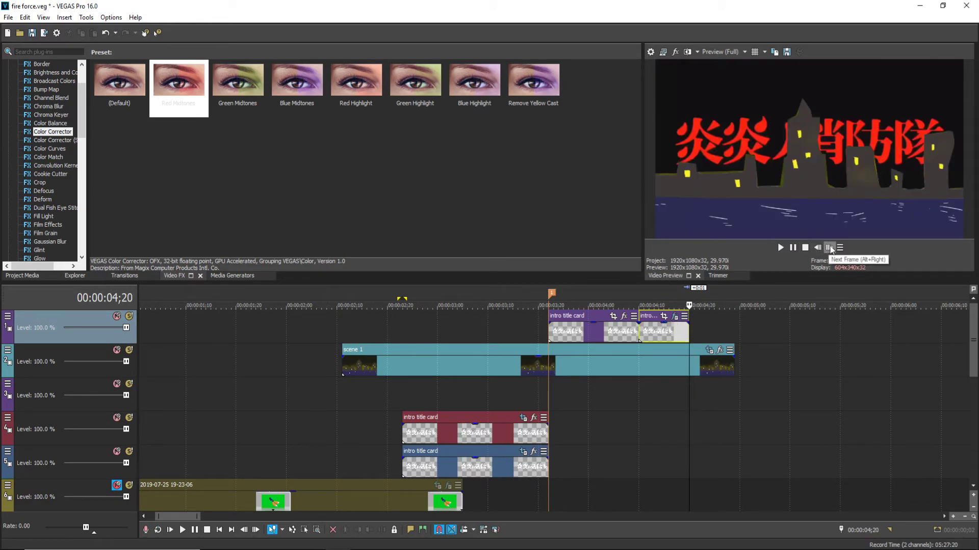
{"action": "left_click", "coordinate": [829, 248]}
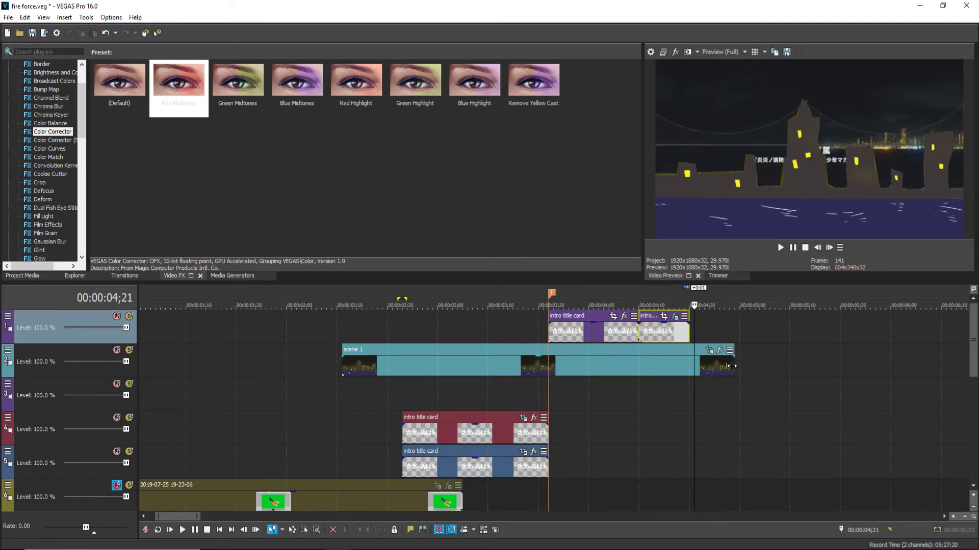
{"action": "left_click_drag", "start_coordinate": [732, 366], "coordinate": [688, 366]}
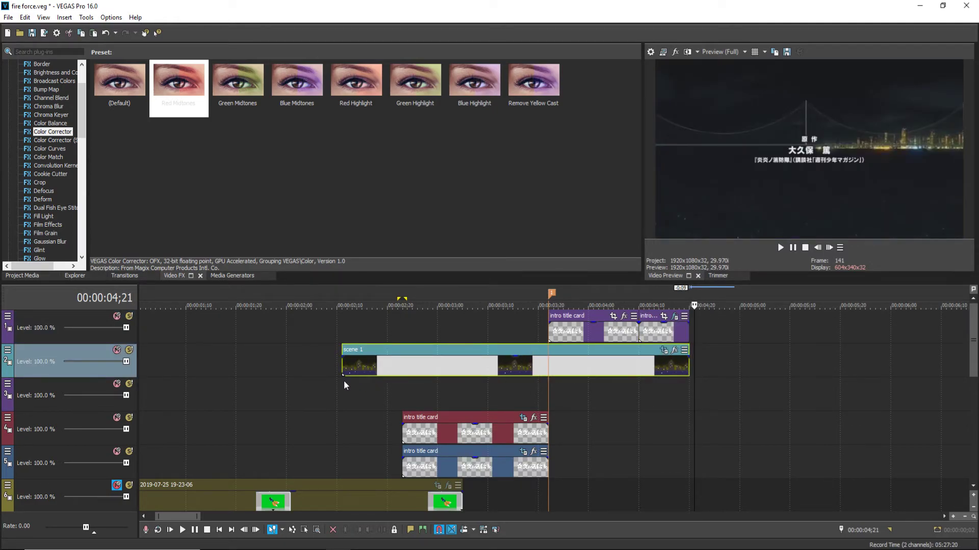
Play back the sequence from the start to check the opening animation.
{"action": "left_click", "coordinate": [286, 391]}
{"action": "scroll", "coordinate": [246, 362], "scroll_direction": "down", "scroll_amount": 10}
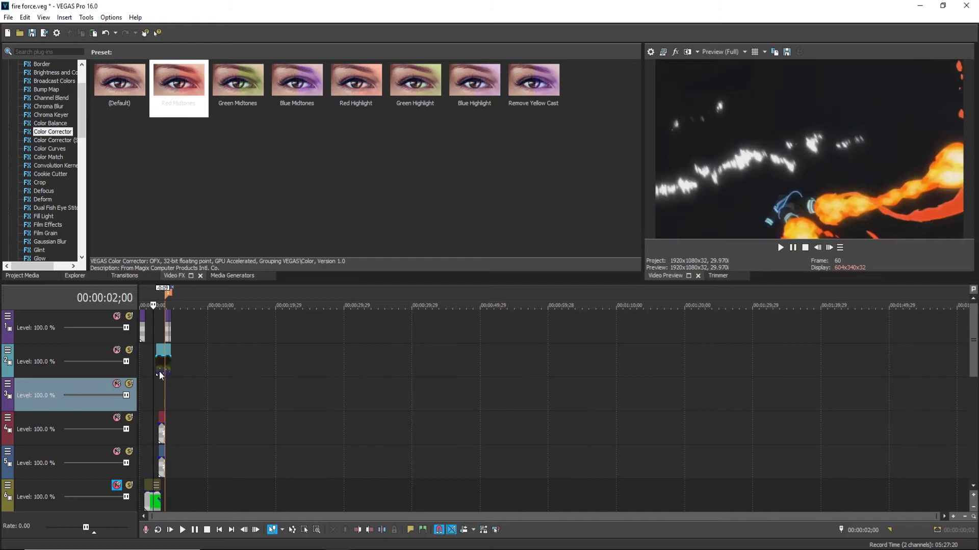
{"action": "left_click", "coordinate": [141, 373]}
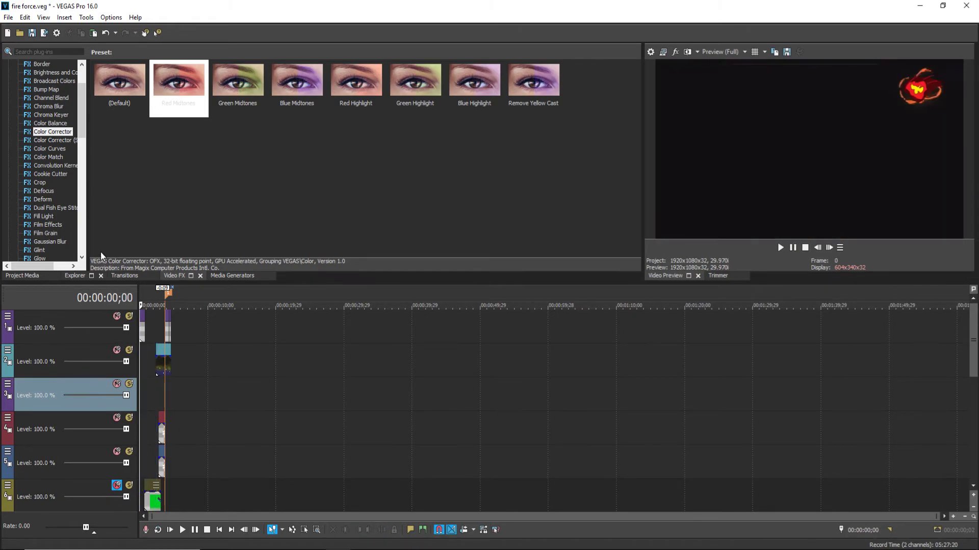
{"action": "scroll", "coordinate": [581, 334], "scroll_direction": "up", "scroll_amount": 10}
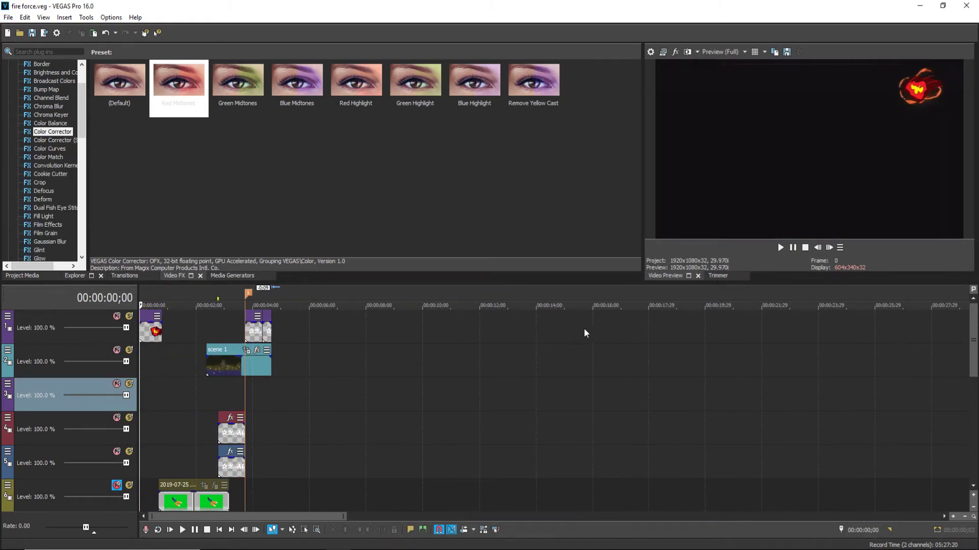
{"action": "scroll", "coordinate": [712, 309], "scroll_direction": "up", "scroll_amount": 3}
{"action": "left_click", "coordinate": [780, 247]}
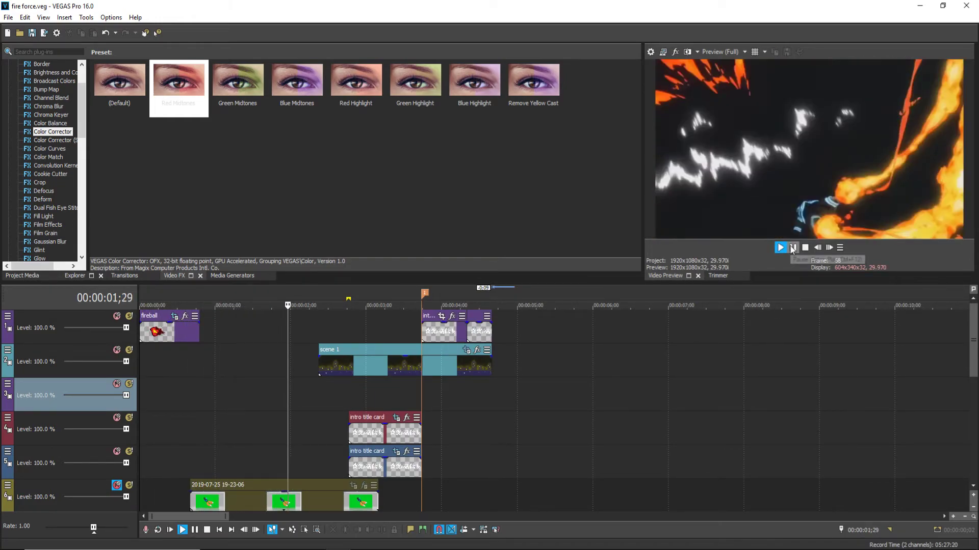
{"action": "left_click", "coordinate": [792, 248]}
Unmute track 6 and play the sequence from the start to examine the green-screen character clip against scene 1.
{"action": "left_click", "coordinate": [117, 484]}
{"action": "left_click", "coordinate": [145, 378]}
{"action": "left_click", "coordinate": [797, 246]}
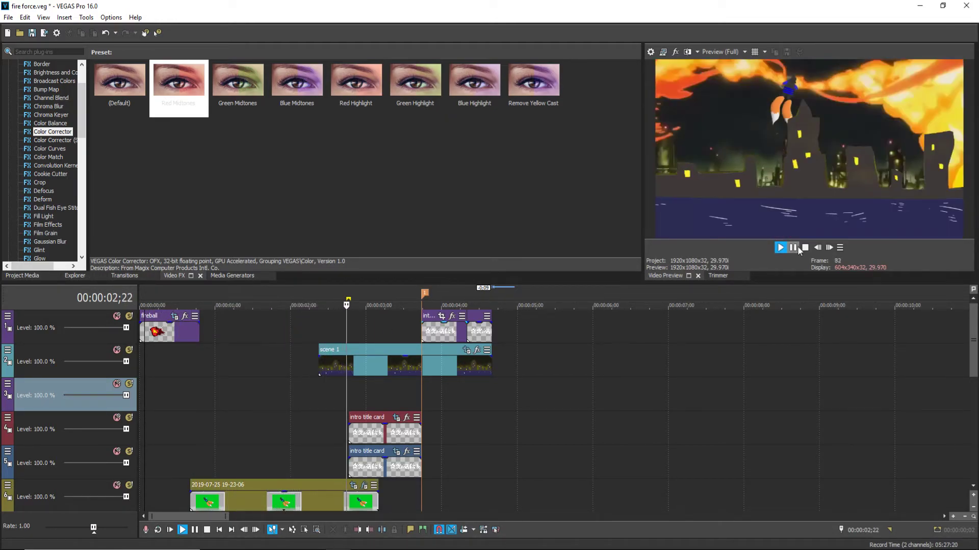
{"action": "left_click", "coordinate": [797, 246]}
{"action": "left_click", "coordinate": [294, 378]}
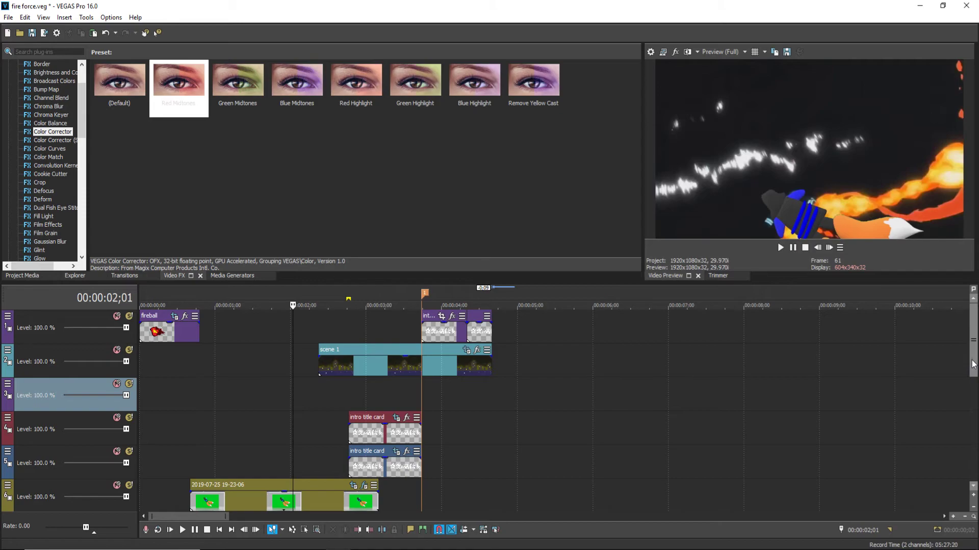
{"action": "left_click_drag", "start_coordinate": [974, 351], "coordinate": [967, 372]}
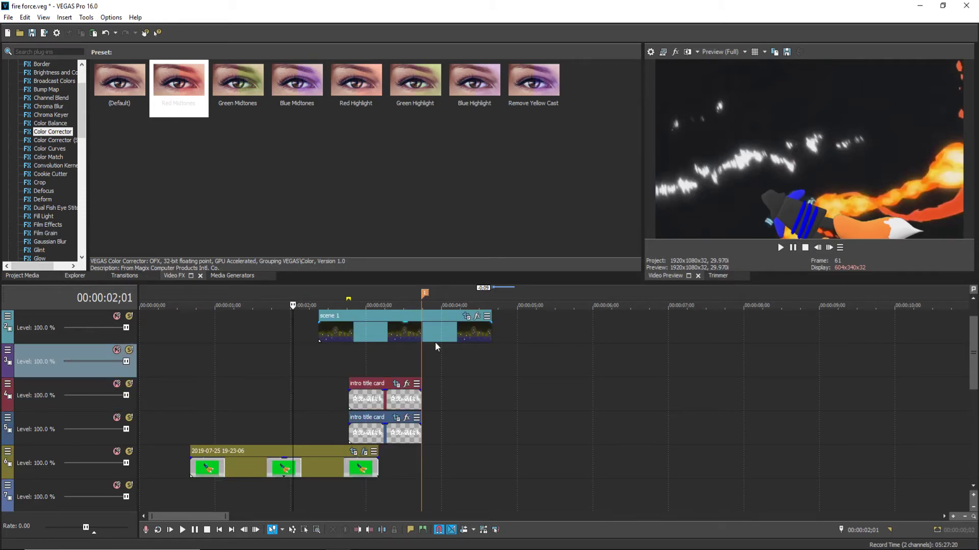
{"action": "left_click", "coordinate": [353, 335]}
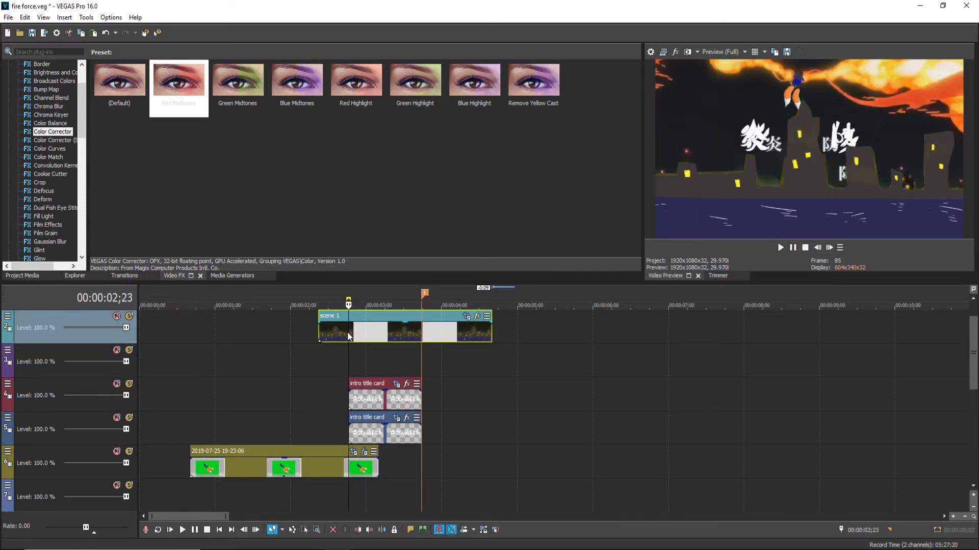
{"action": "left_click", "coordinate": [316, 335]}
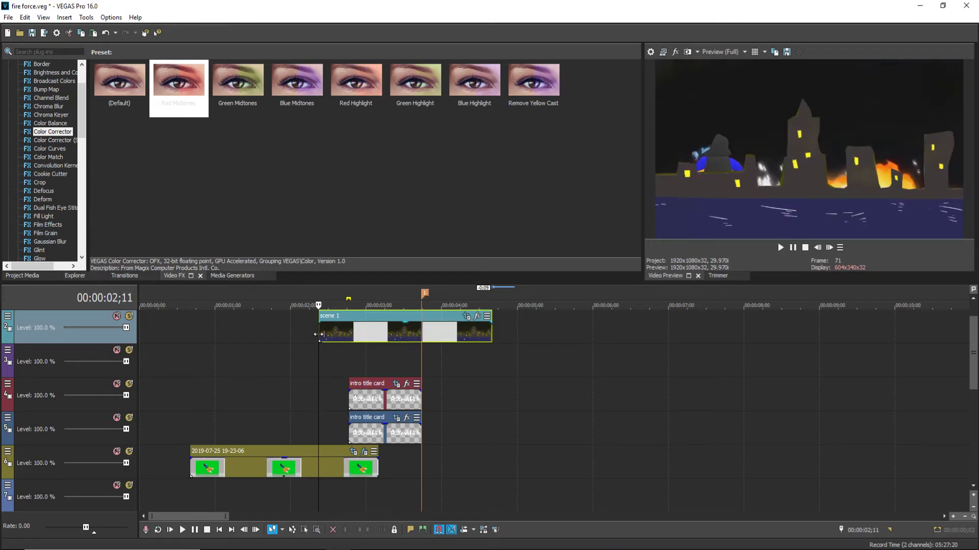
{"action": "left_click", "coordinate": [320, 469]}
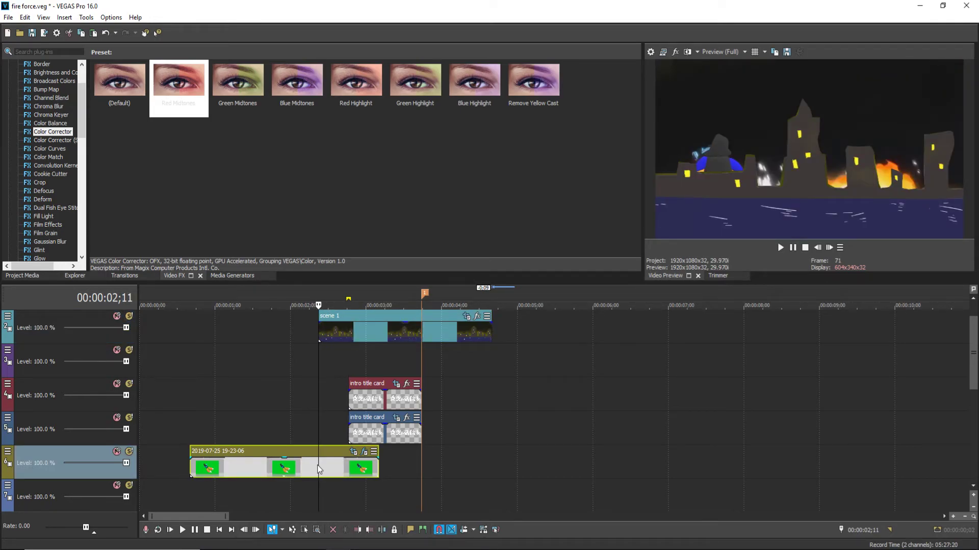
{"action": "key", "text": "s"}
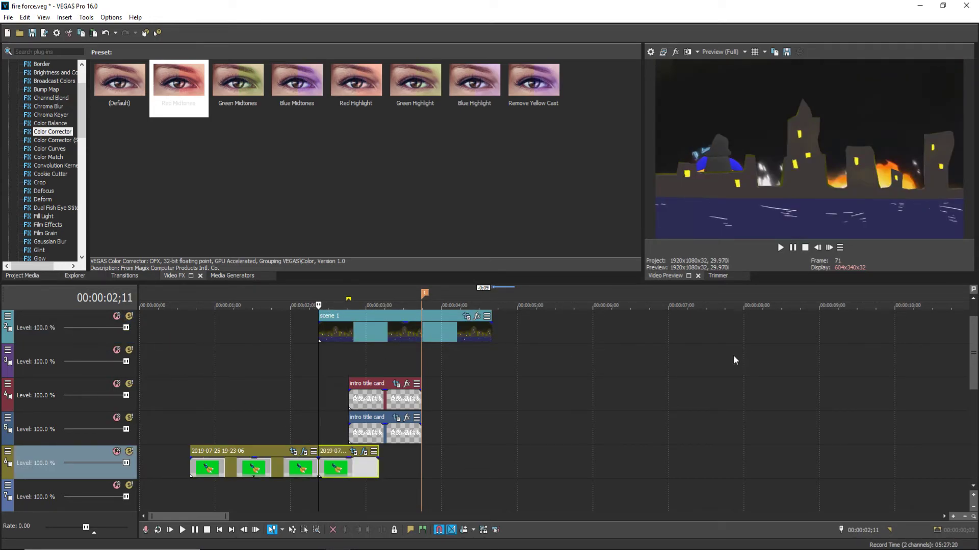
{"action": "scroll", "coordinate": [965, 352], "scroll_direction": "up", "scroll_amount": 1}
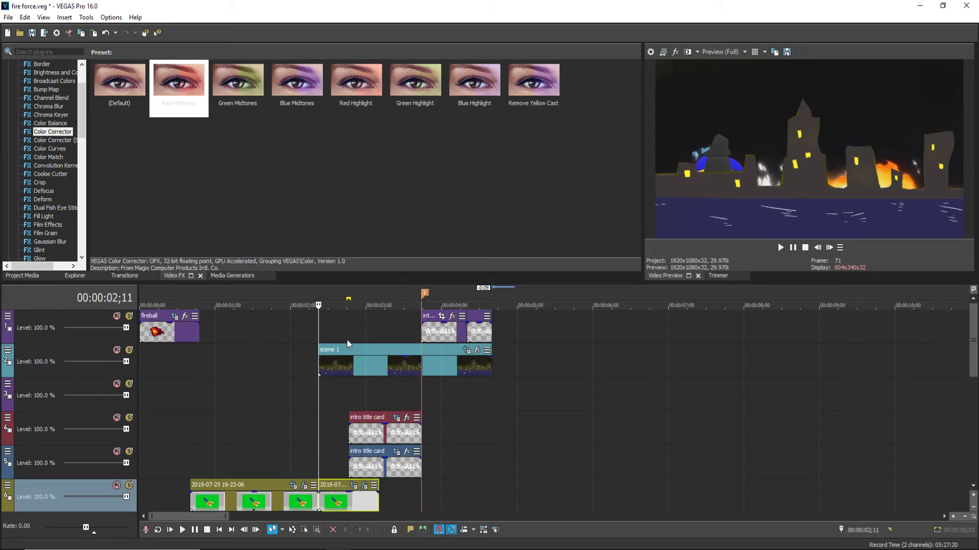
{"action": "right_click", "coordinate": [78, 371]}
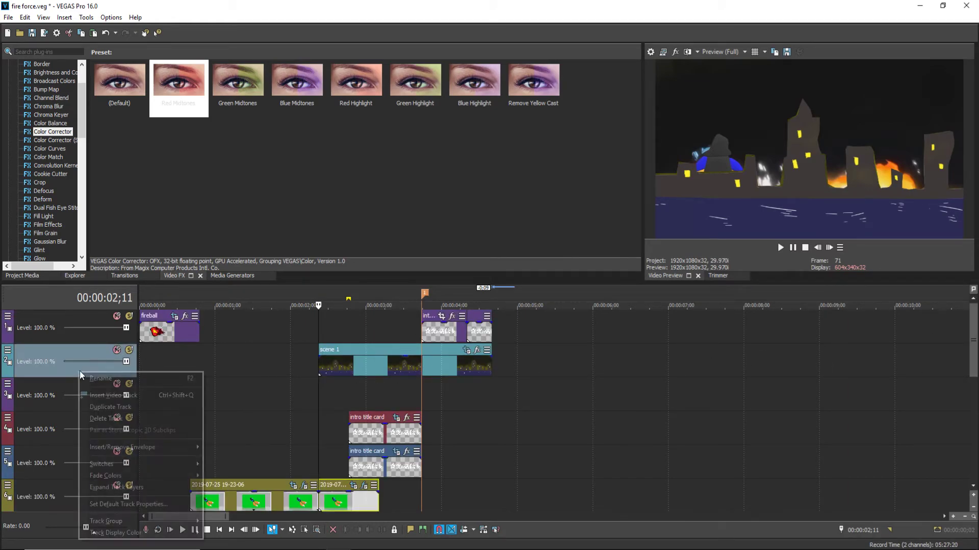
{"action": "left_click", "coordinate": [101, 395]}
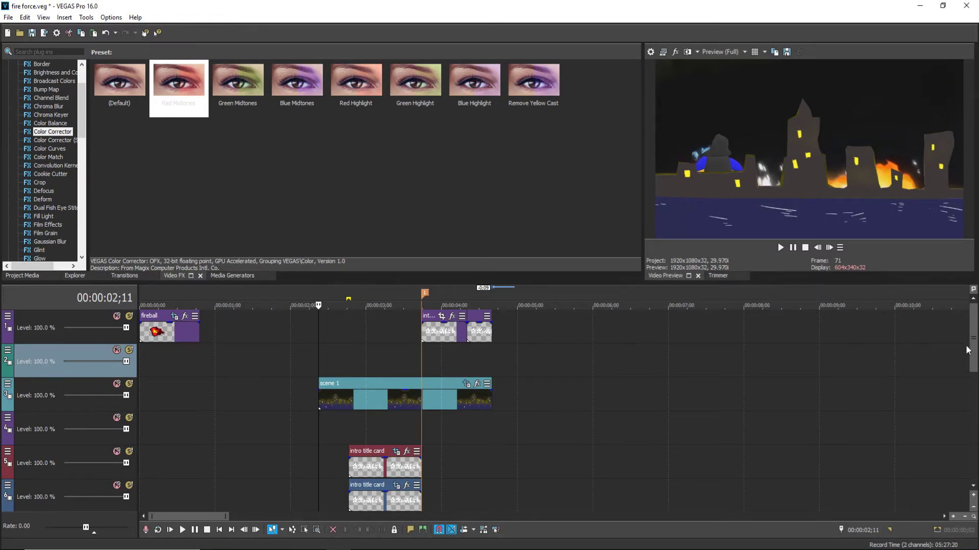
{"action": "scroll", "coordinate": [965, 350], "scroll_direction": "down", "scroll_amount": 2}
{"action": "scroll", "coordinate": [352, 429], "scroll_direction": "up", "scroll_amount": 1}
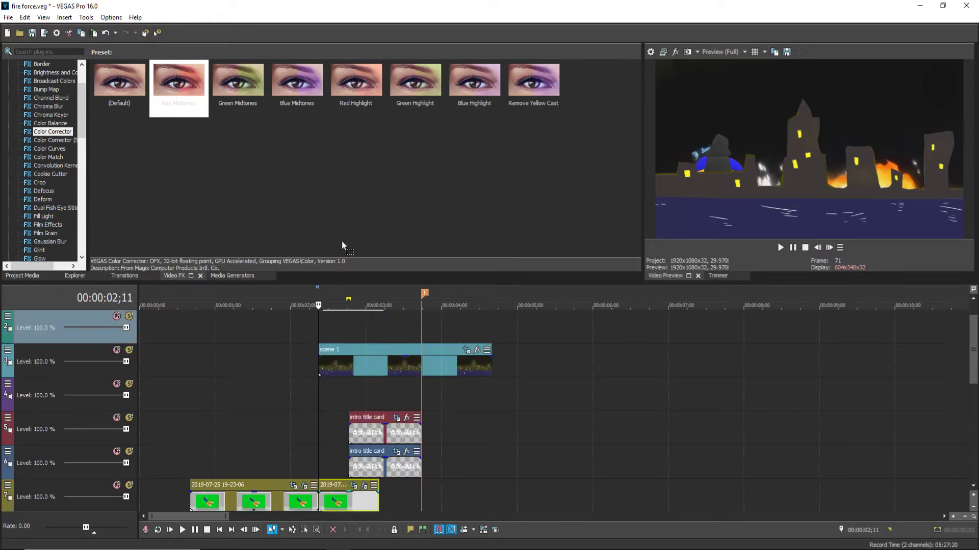
{"action": "scroll", "coordinate": [342, 242], "scroll_direction": "up", "scroll_amount": 1}
{"action": "left_click_drag", "start_coordinate": [342, 242], "coordinate": [356, 264]}
{"action": "left_click_drag", "start_coordinate": [339, 374], "coordinate": [339, 373]}
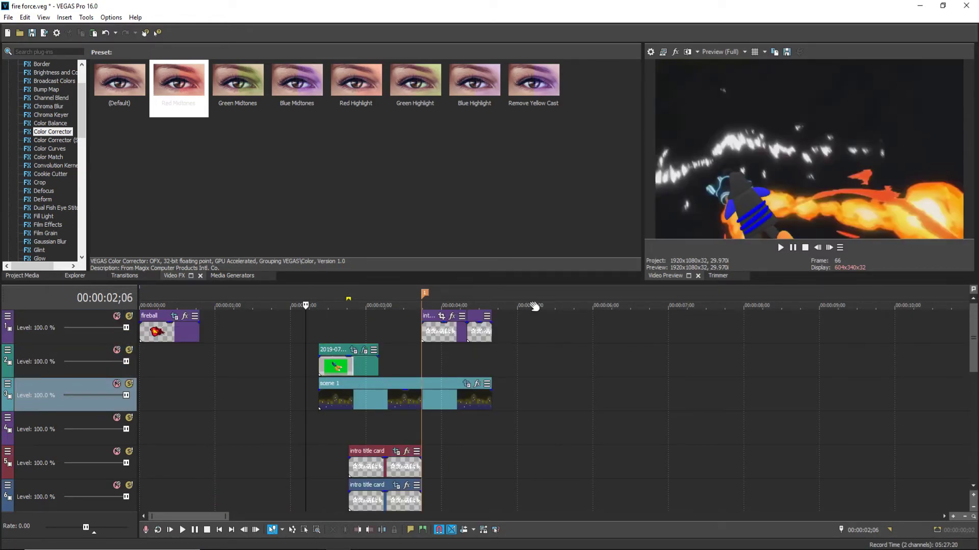
Unmute the scene 1 clip on track 9 and play the sequence from 00:00:02;11 to check the layering.
{"action": "left_click", "coordinate": [780, 248]}
{"action": "left_click", "coordinate": [792, 248]}
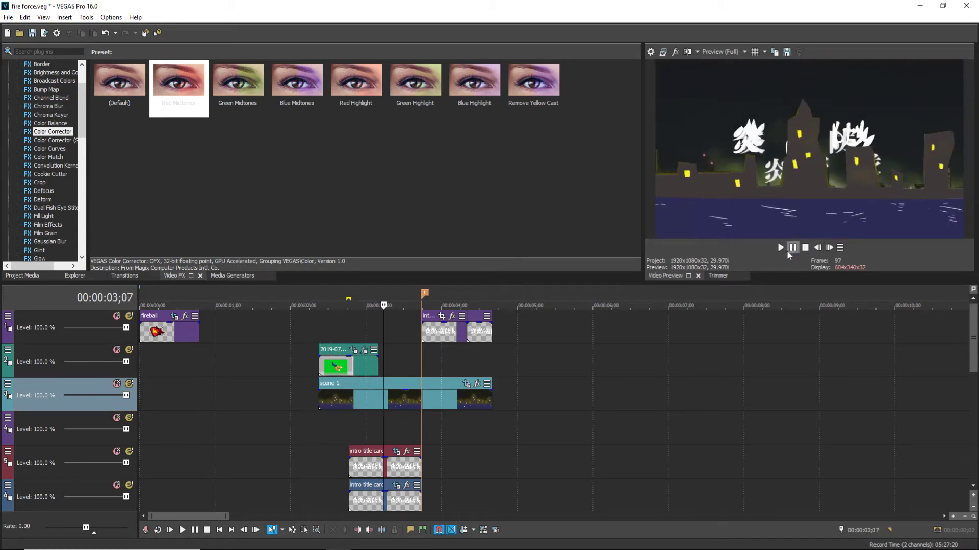
{"action": "left_click_drag", "start_coordinate": [972, 334], "coordinate": [971, 390]}
{"action": "left_click", "coordinate": [354, 432]}
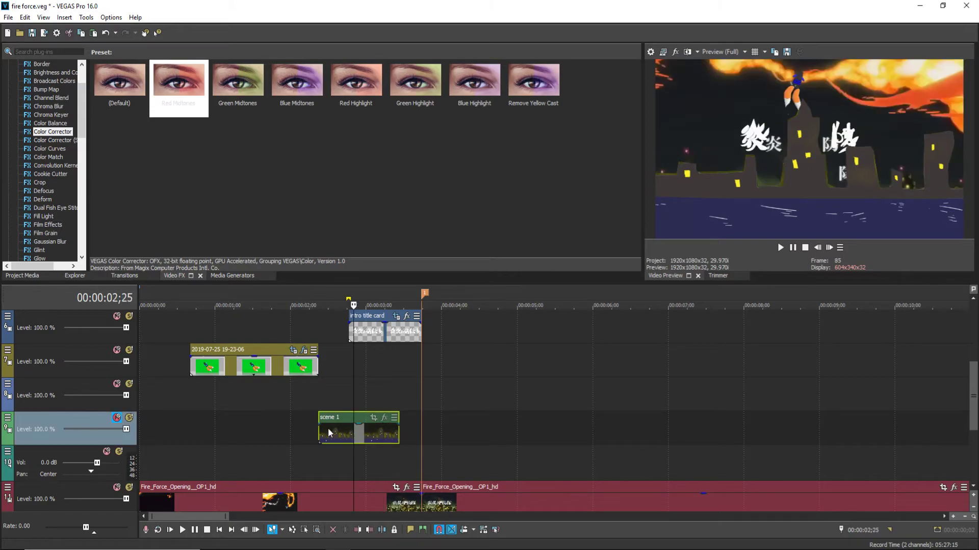
{"action": "left_click", "coordinate": [320, 395]}
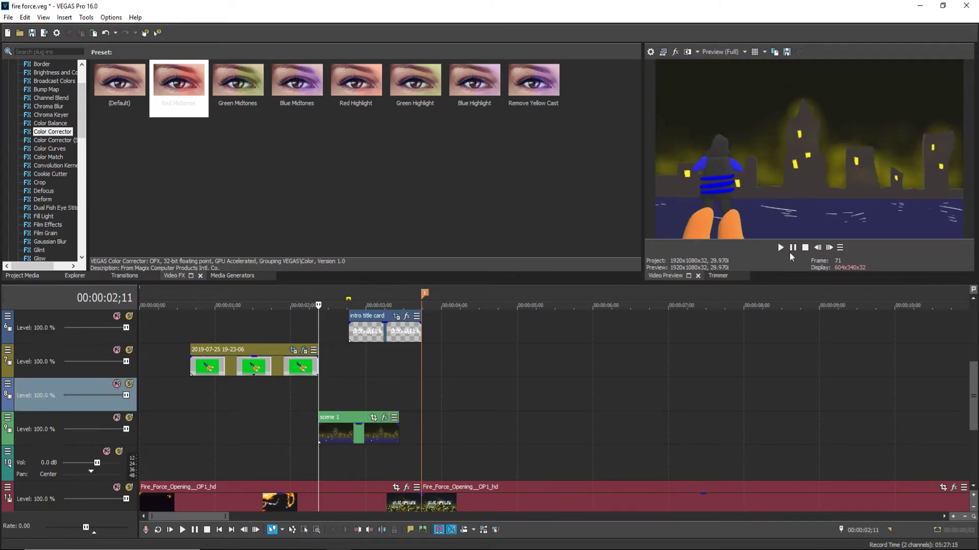
{"action": "left_click", "coordinate": [780, 248]}
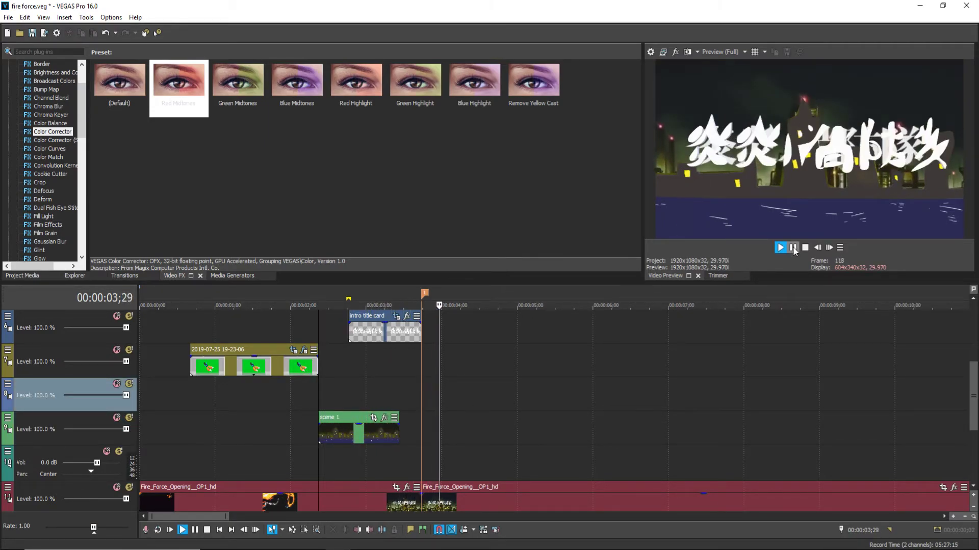
{"action": "left_click", "coordinate": [793, 248]}
Extend the scene 1 clip on track 9 to 00:00:04;20, matching the end of scene 1 on track 3.
{"action": "left_click", "coordinate": [377, 383]}
{"action": "left_click_drag", "start_coordinate": [399, 427], "coordinate": [479, 427]}
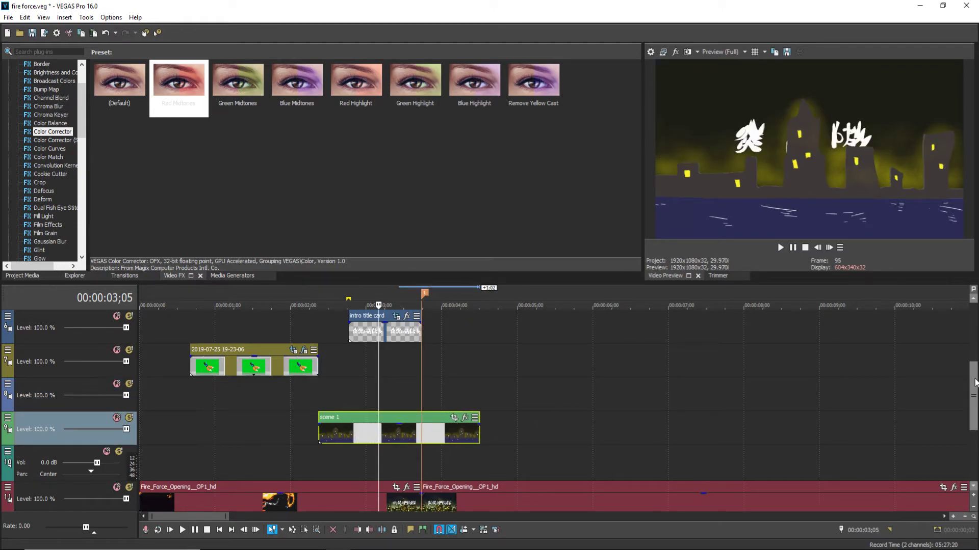
{"action": "scroll", "coordinate": [497, 380], "scroll_direction": "up", "scroll_amount": 3}
{"action": "left_click", "coordinate": [493, 375]}
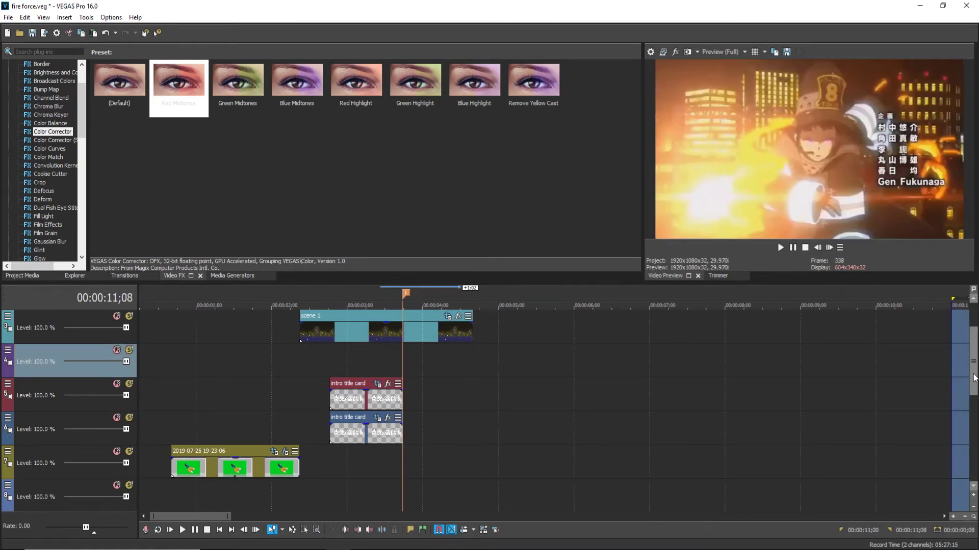
{"action": "left_click", "coordinate": [472, 390]}
{"action": "left_click_drag", "start_coordinate": [974, 363], "coordinate": [975, 387]}
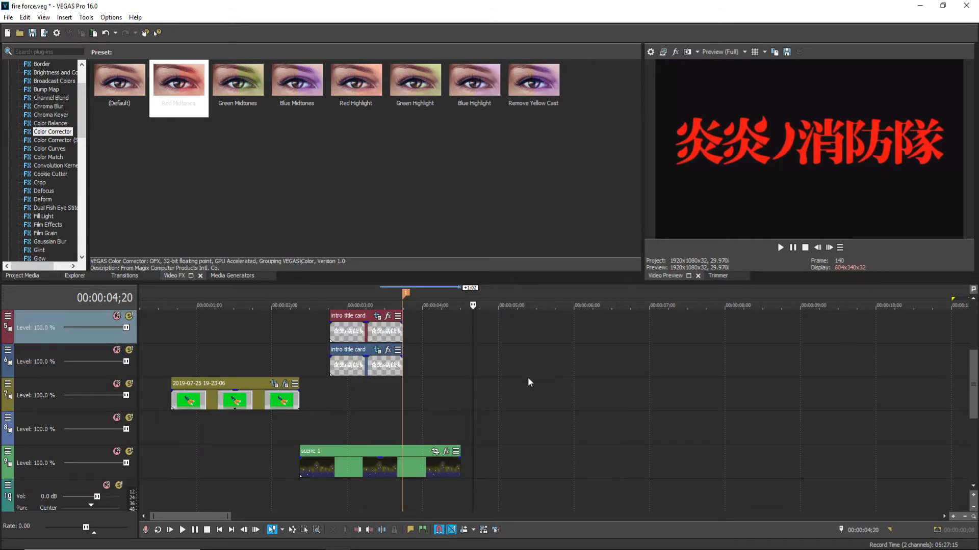
{"action": "left_click_drag", "start_coordinate": [973, 385], "coordinate": [974, 361]}
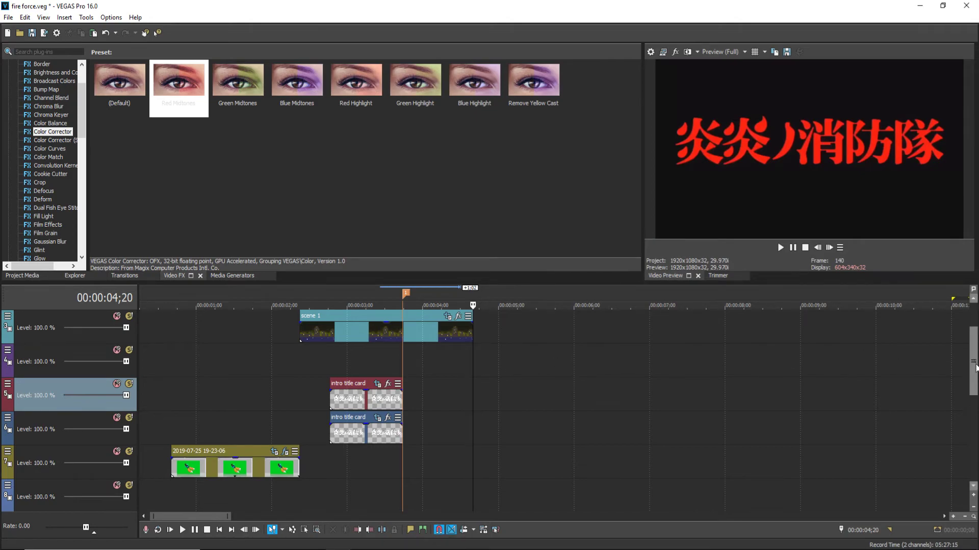
{"action": "scroll", "coordinate": [976, 372], "scroll_direction": "down", "scroll_amount": 1}
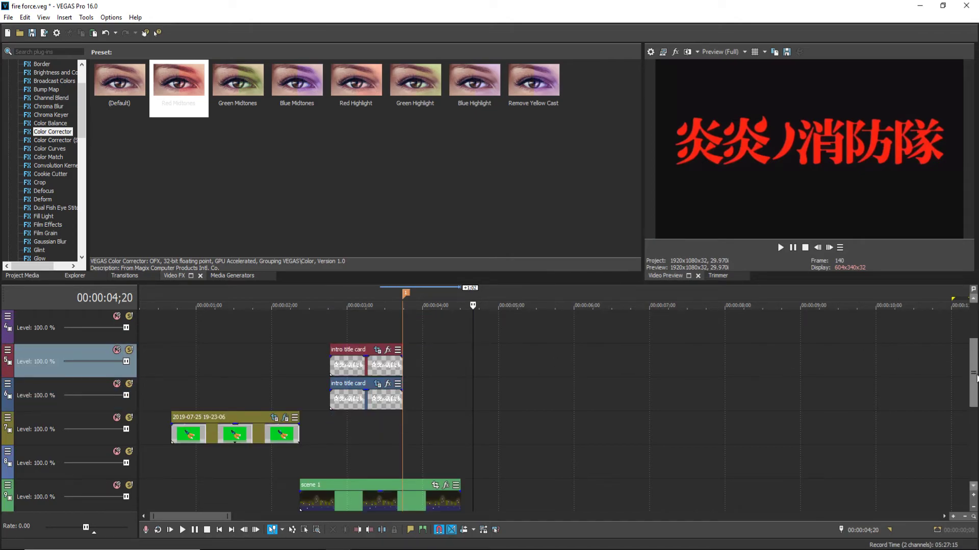
{"action": "left_click_drag", "start_coordinate": [976, 383], "coordinate": [950, 394]}
{"action": "left_click_drag", "start_coordinate": [459, 469], "coordinate": [472, 469]}
Play the sequence from 00:00:03;13 to check the title cards over the extended scene 1.
{"action": "left_click", "coordinate": [380, 426]}
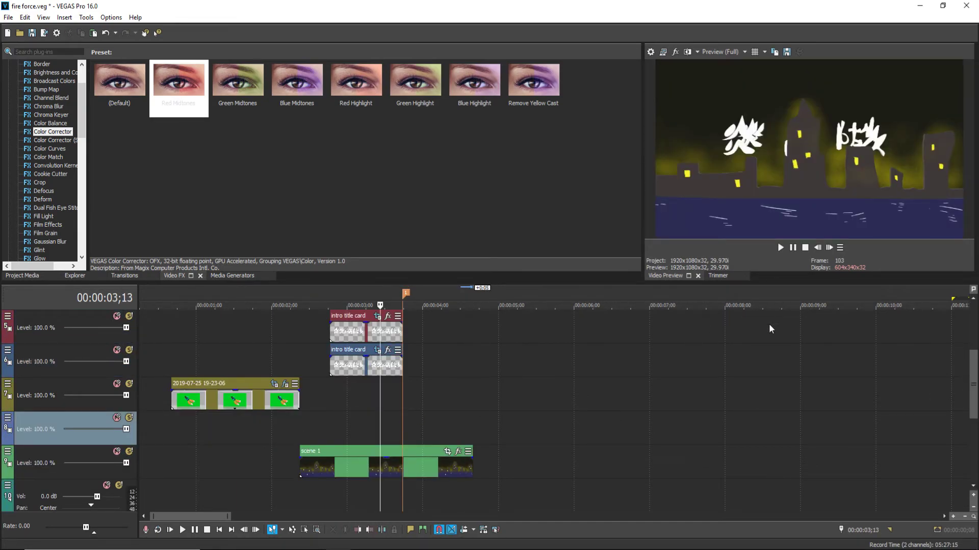
{"action": "left_click", "coordinate": [794, 248]}
{"action": "left_click", "coordinate": [794, 248]}
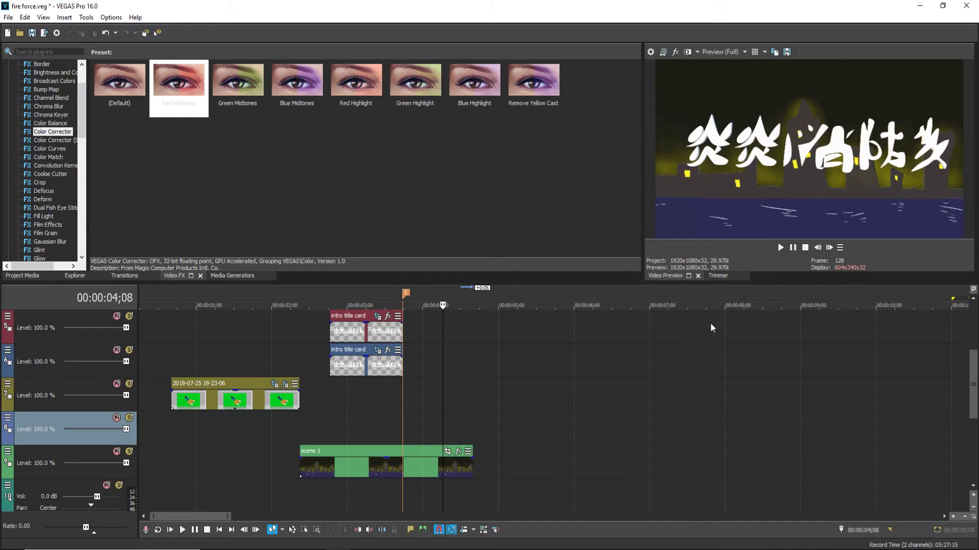
{"action": "left_click", "coordinate": [780, 248]}
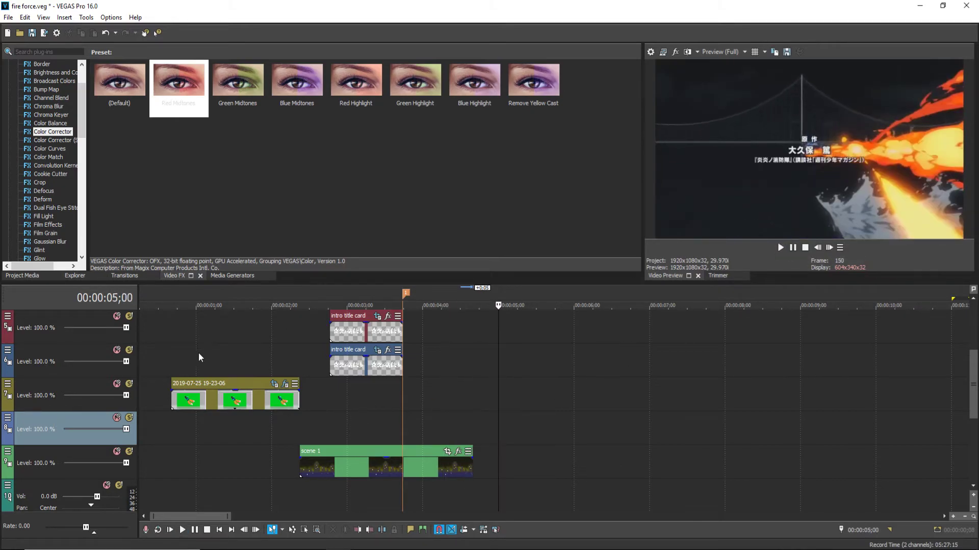
Play back the opening animation from the start to check the transition from the flying character clip into scene 1.
{"action": "left_click", "coordinate": [161, 353]}
{"action": "scroll", "coordinate": [459, 346], "scroll_direction": "down", "scroll_amount": 4}
{"action": "left_click", "coordinate": [794, 249]}
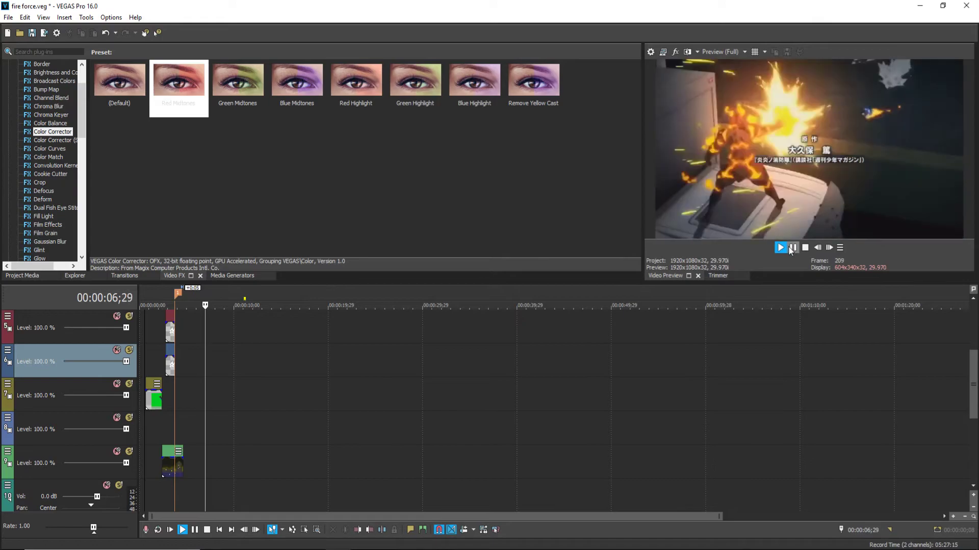
{"action": "left_click", "coordinate": [792, 249]}
{"action": "left_click", "coordinate": [139, 358]}
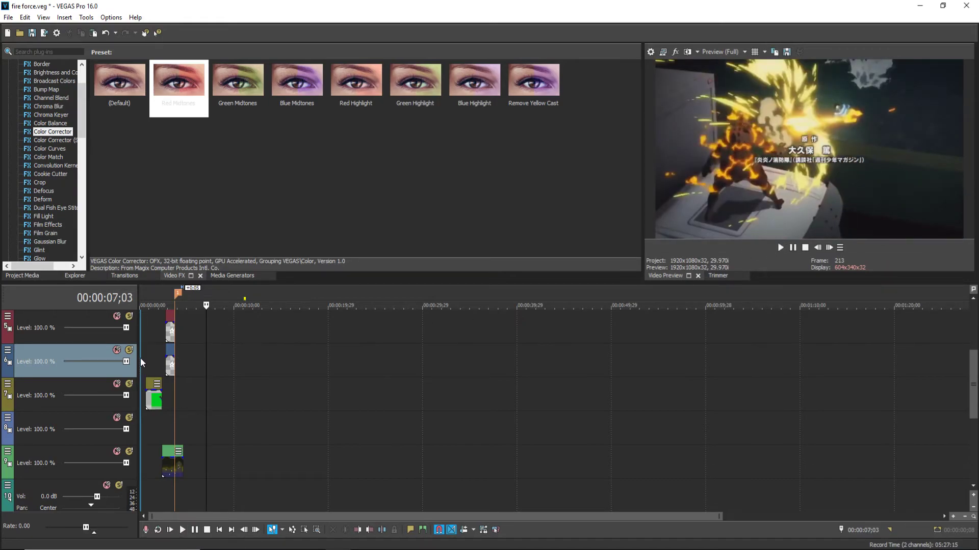
{"action": "scroll", "coordinate": [203, 331], "scroll_direction": "up", "scroll_amount": 4}
{"action": "left_click", "coordinate": [798, 248]}
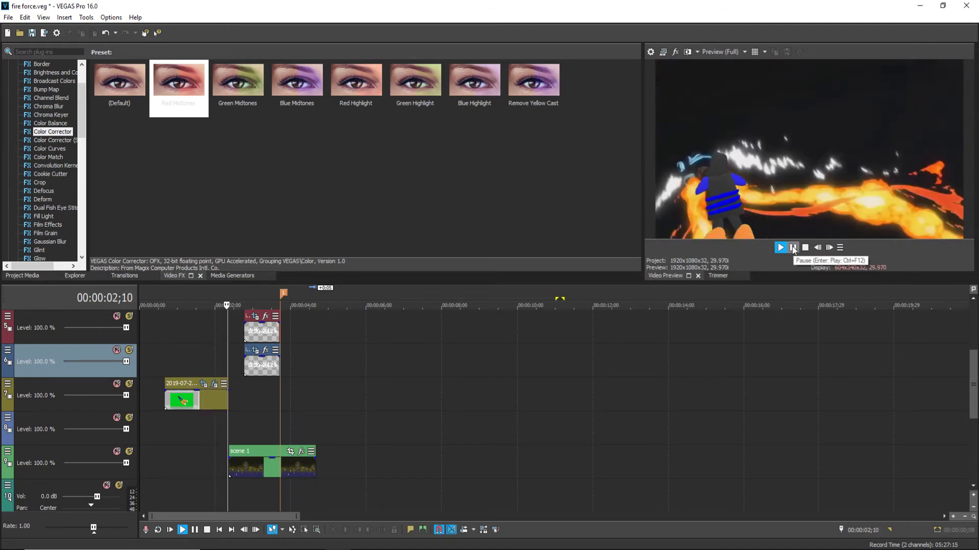
{"action": "left_click", "coordinate": [793, 248]}
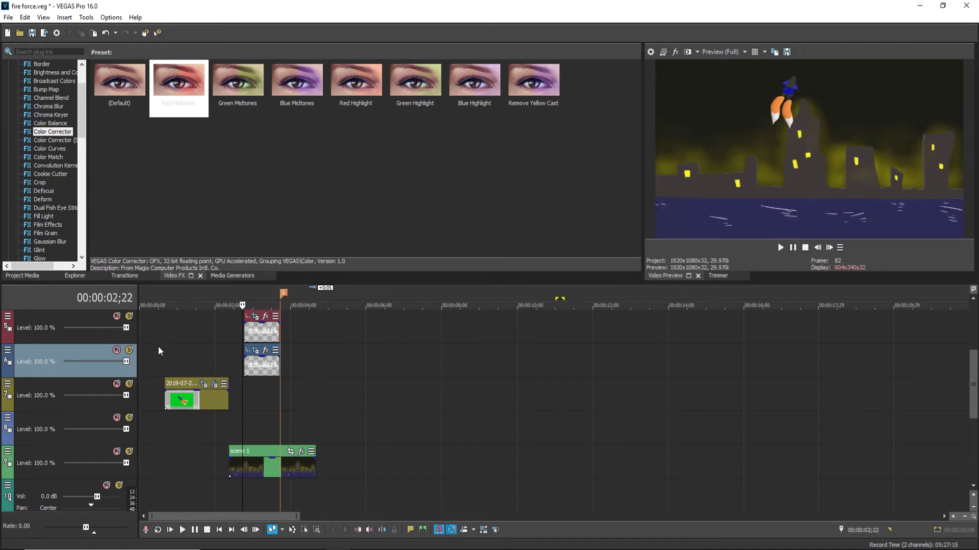
Step through the timeline from the fireball to the start of scene 1 to examine individual frames.
{"action": "left_click", "coordinate": [158, 347]}
{"action": "left_click", "coordinate": [143, 343]}
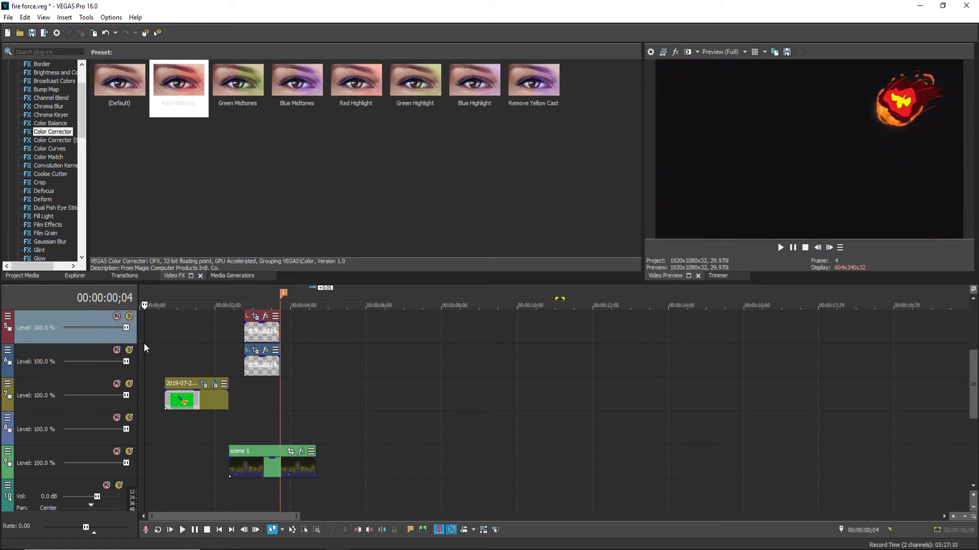
{"action": "left_click", "coordinate": [155, 340]}
{"action": "left_click", "coordinate": [159, 338]}
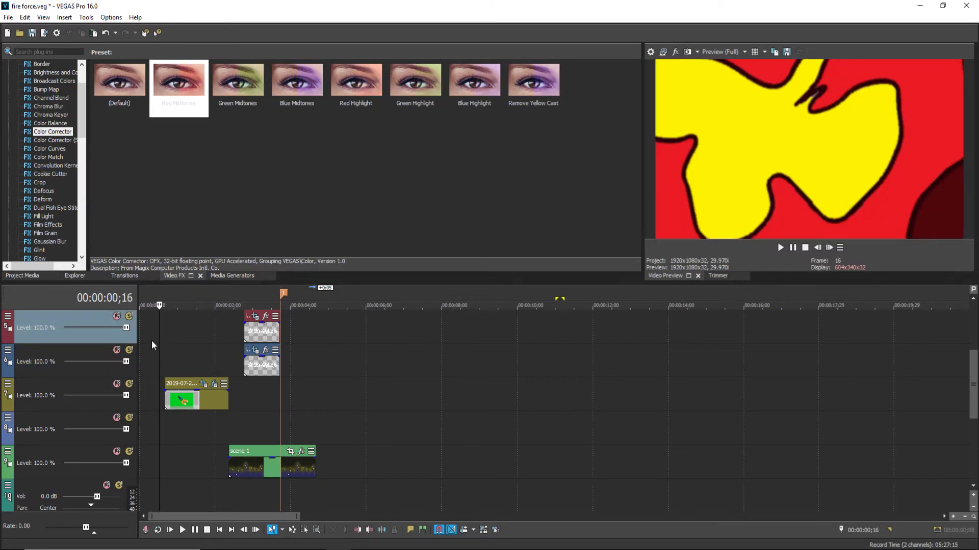
{"action": "left_click", "coordinate": [168, 338]}
{"action": "left_click", "coordinate": [185, 335]}
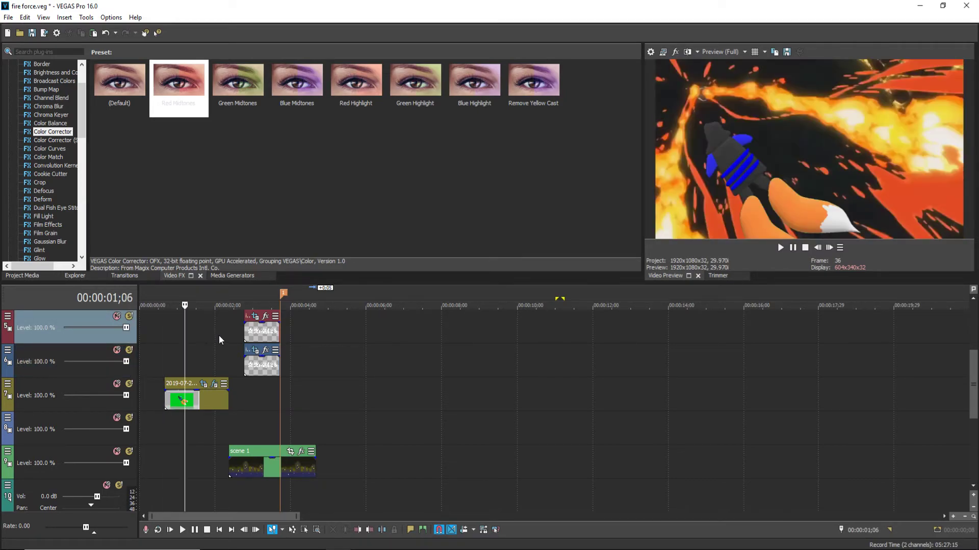
{"action": "left_click", "coordinate": [219, 335]}
{"action": "left_click", "coordinate": [228, 327]}
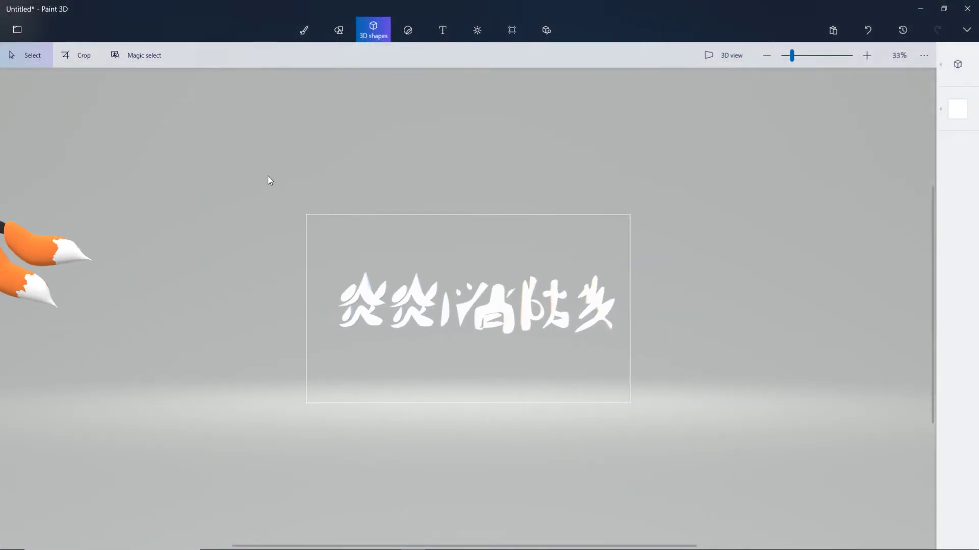
Switch to Paint 3D, delete the white title lettering, and fill the whole canvas with indigo.
{"action": "left_click_drag", "start_coordinate": [248, 165], "coordinate": [676, 446]}
{"action": "key", "text": "Delete"}
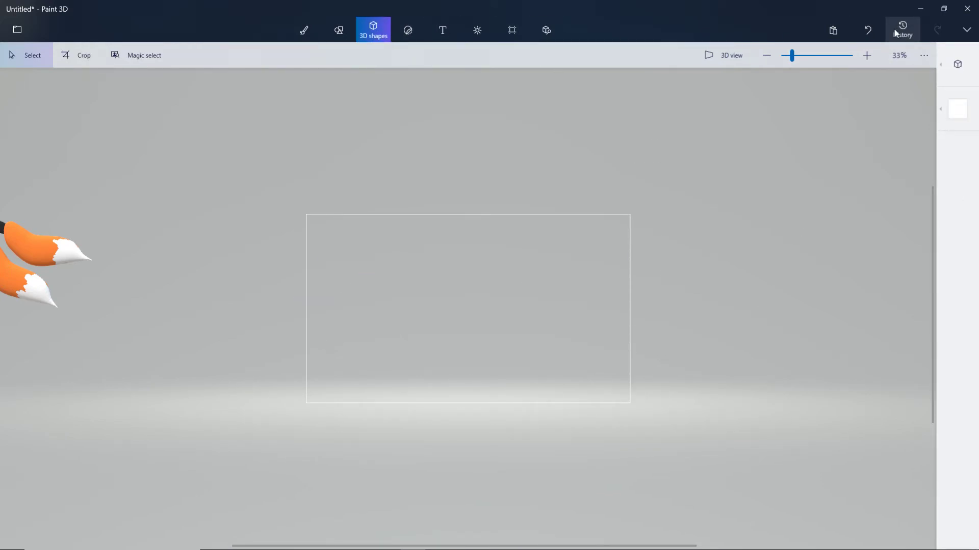
{"action": "left_click", "coordinate": [408, 34]}
{"action": "left_click", "coordinate": [304, 30]}
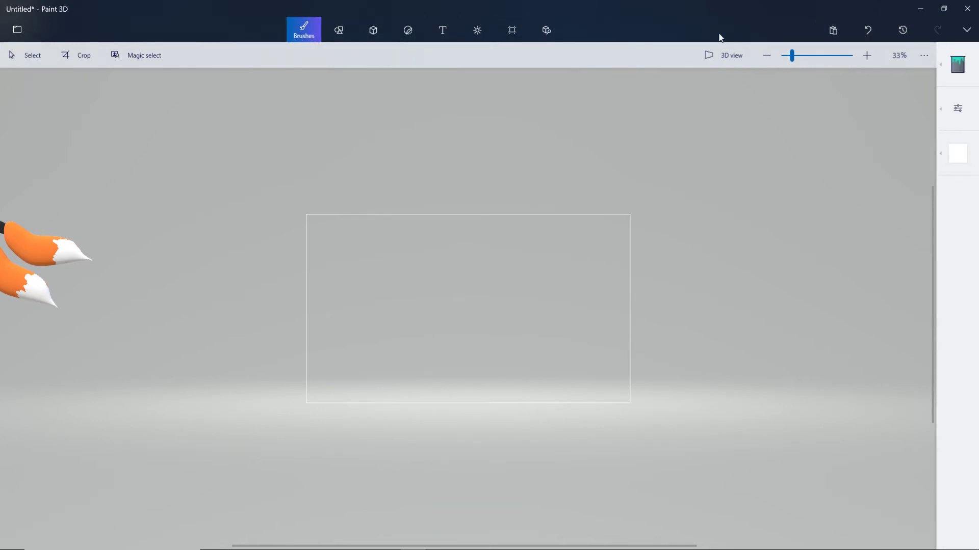
{"action": "left_click", "coordinate": [957, 64]}
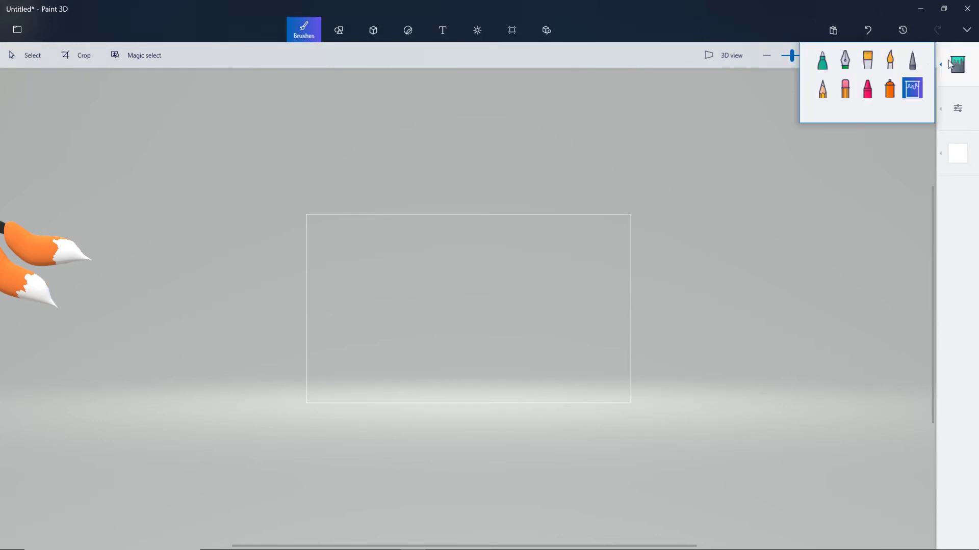
{"action": "left_click", "coordinate": [957, 153]}
{"action": "left_click", "coordinate": [876, 213]}
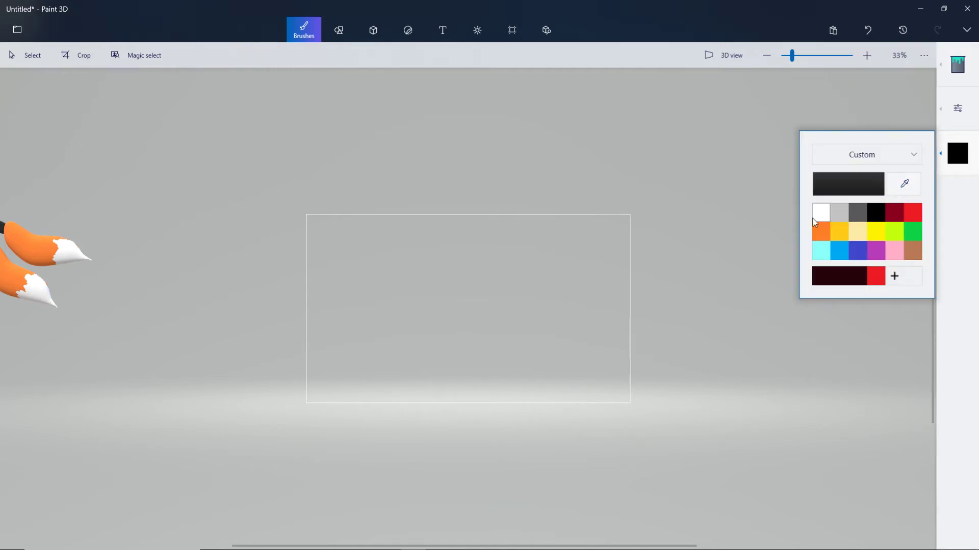
{"action": "left_click", "coordinate": [858, 251]}
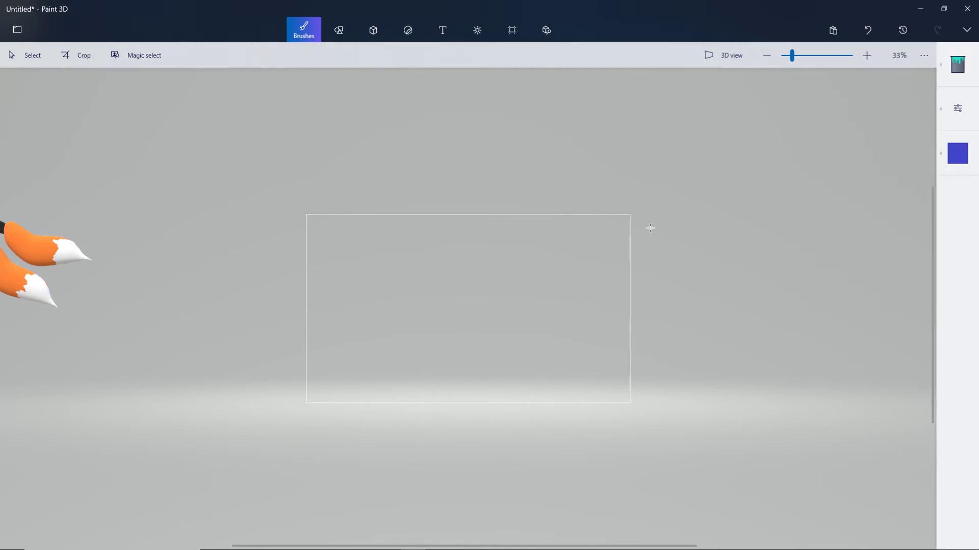
{"action": "left_click", "coordinate": [614, 241]}
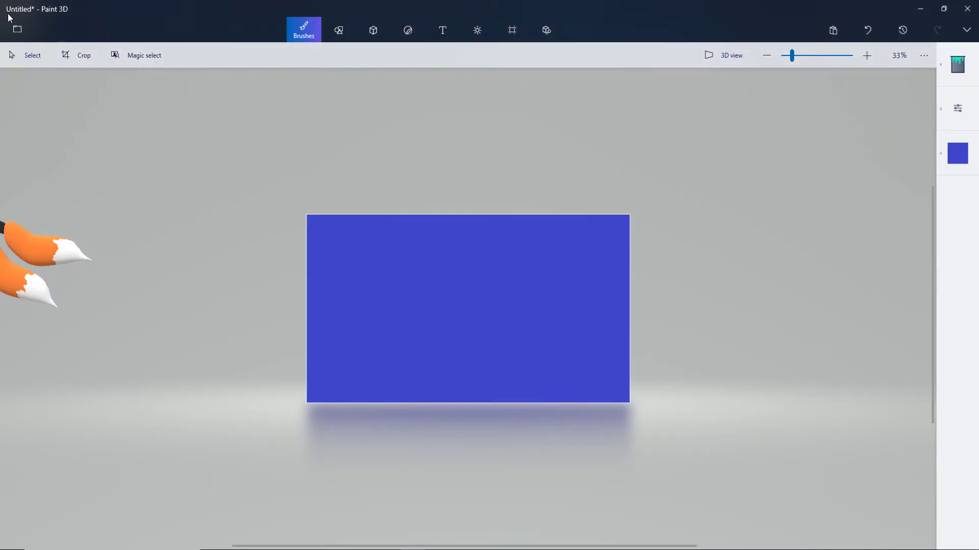
Place the scene 1 image from the Fire Force but its in Paint 3D folder on the canvas.
{"action": "left_click", "coordinate": [17, 29]}
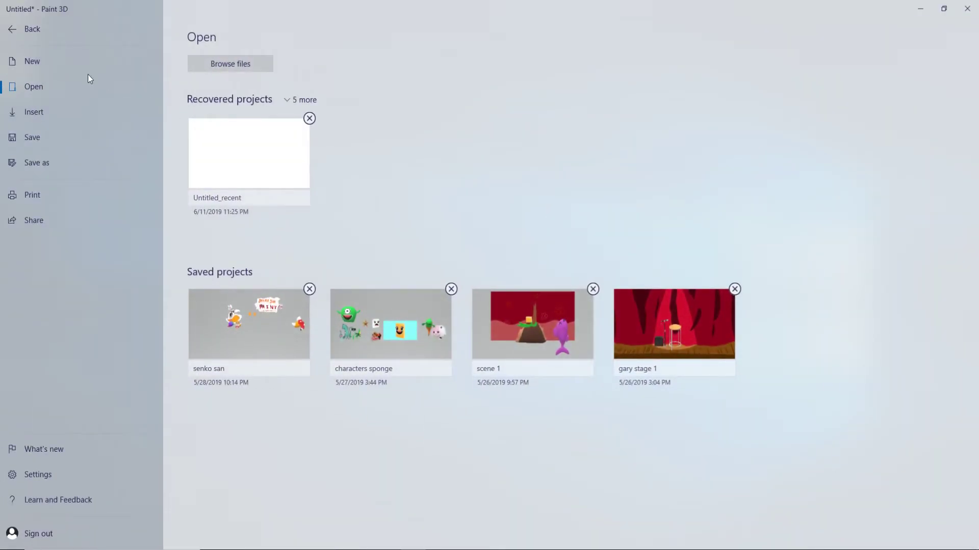
{"action": "left_click", "coordinate": [17, 26]}
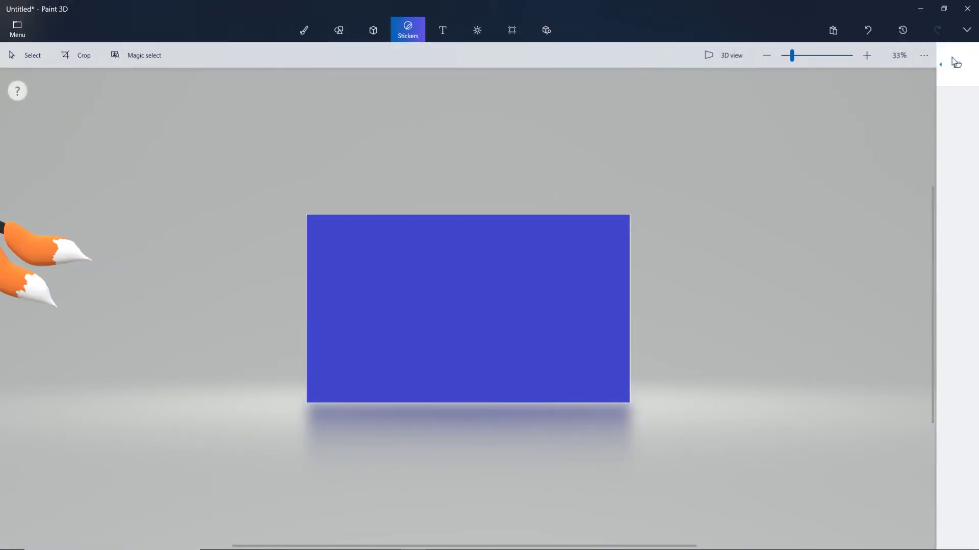
{"action": "left_click", "coordinate": [954, 63]}
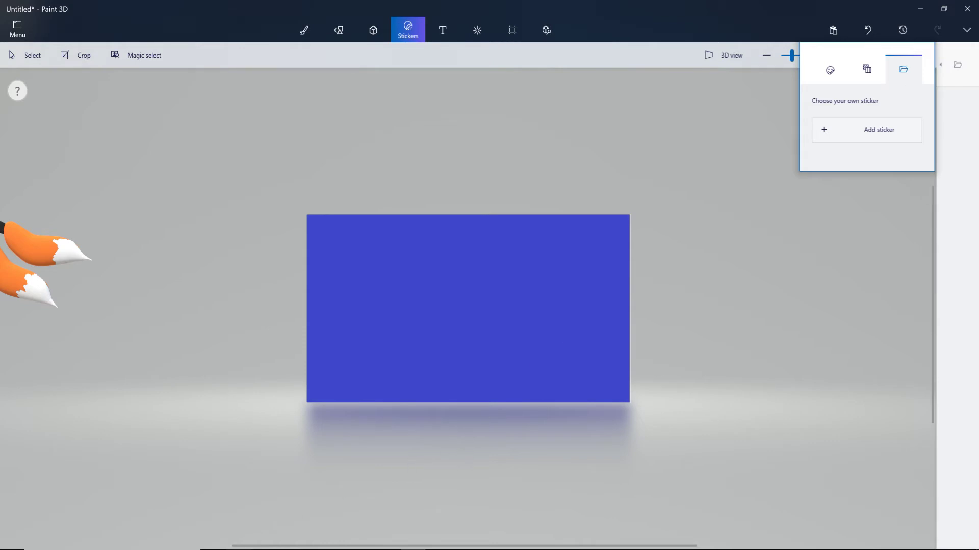
{"action": "left_click", "coordinate": [326, 547]}
{"action": "left_click", "coordinate": [414, 393]}
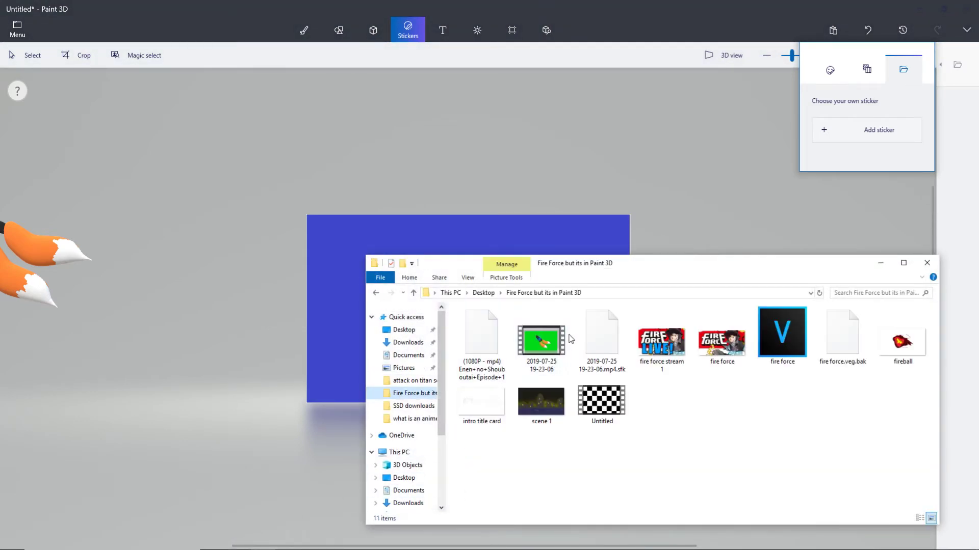
{"action": "left_click_drag", "start_coordinate": [541, 403], "coordinate": [362, 278]}
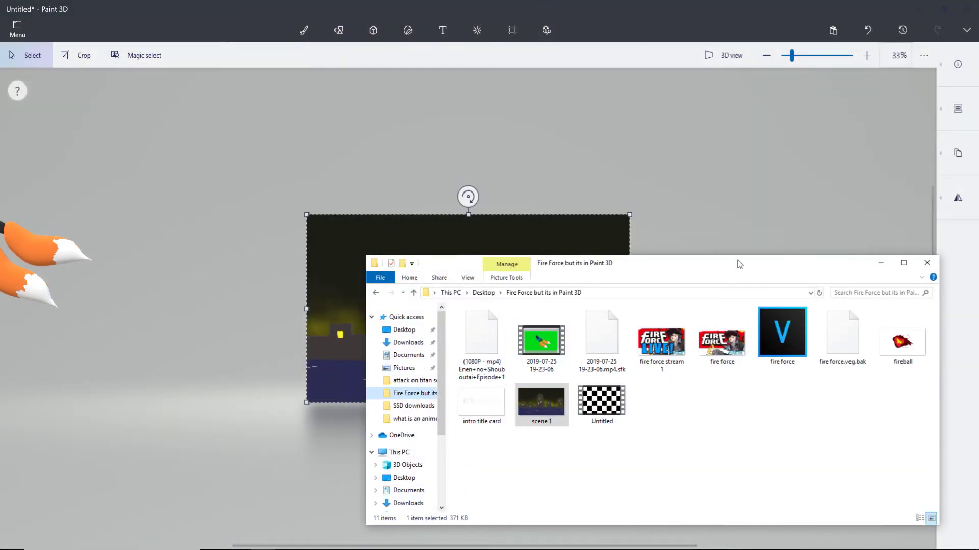
Pick the sea's indigo from the scene 1 image, undo placing the image, and keep the canvas filled with that indigo.
{"action": "left_click", "coordinate": [880, 263]}
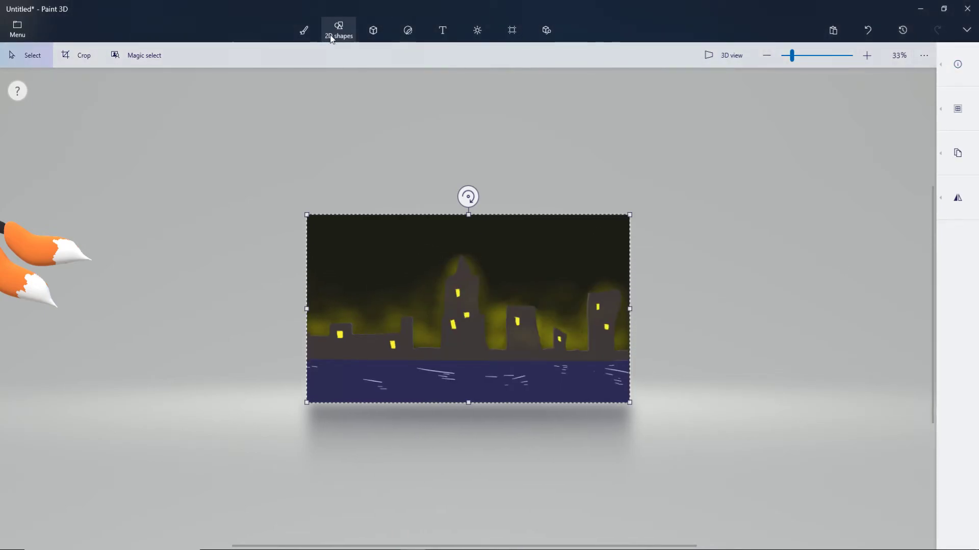
{"action": "left_click", "coordinate": [306, 32]}
{"action": "left_click", "coordinate": [955, 153]}
{"action": "left_click", "coordinate": [910, 182]}
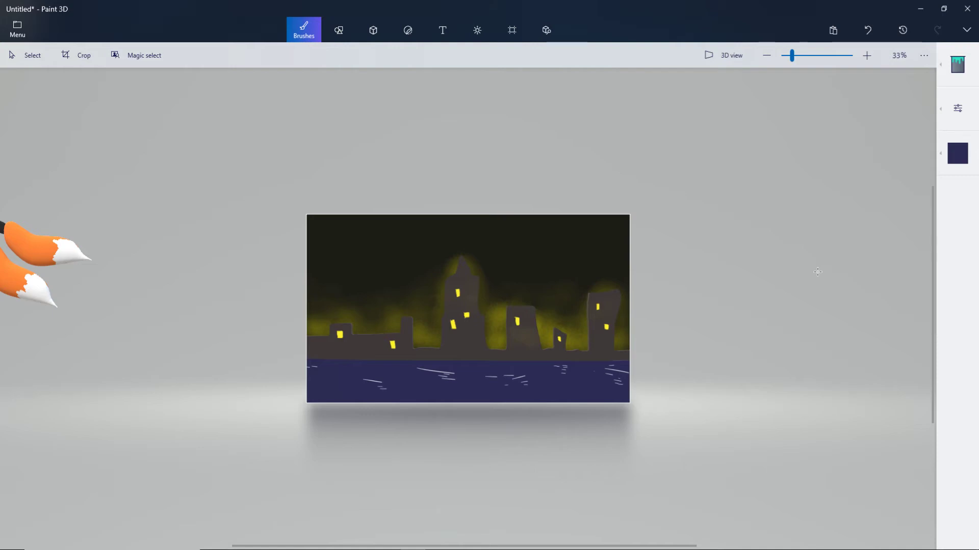
{"action": "key", "text": "ctrl+z"}
{"action": "left_click", "coordinate": [558, 284]}
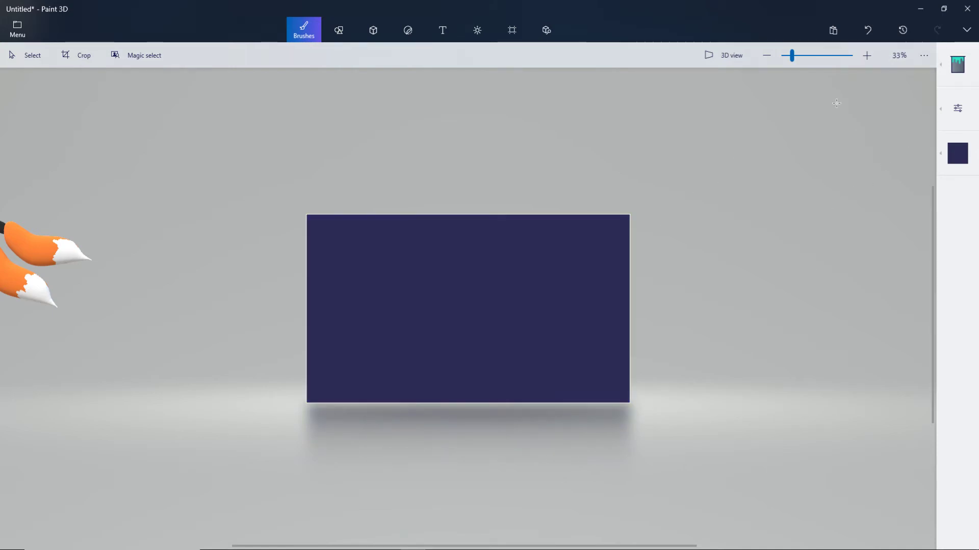
Choose the Marker brush and set its colour to white.
{"action": "left_click", "coordinate": [955, 60]}
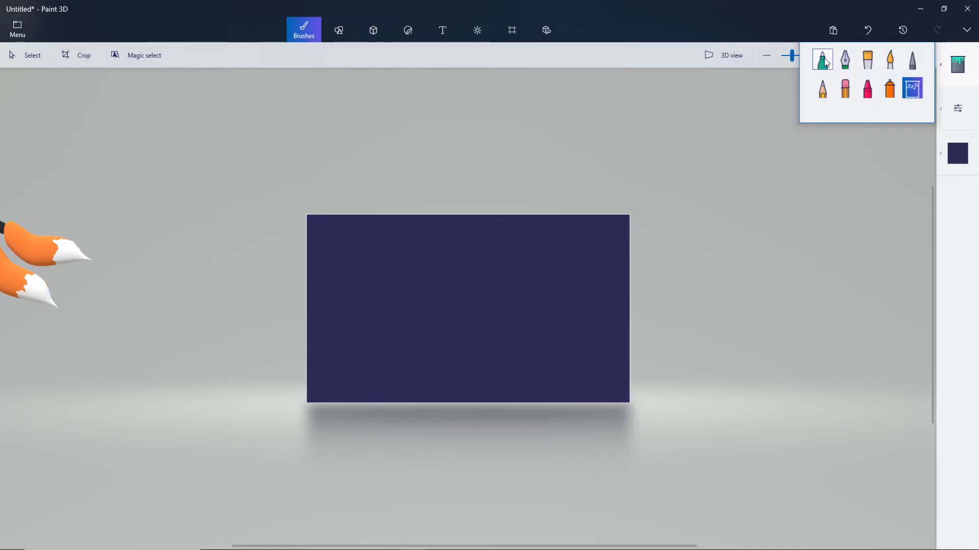
{"action": "left_click", "coordinate": [824, 59]}
{"action": "left_click", "coordinate": [958, 153]}
{"action": "left_click", "coordinate": [829, 216]}
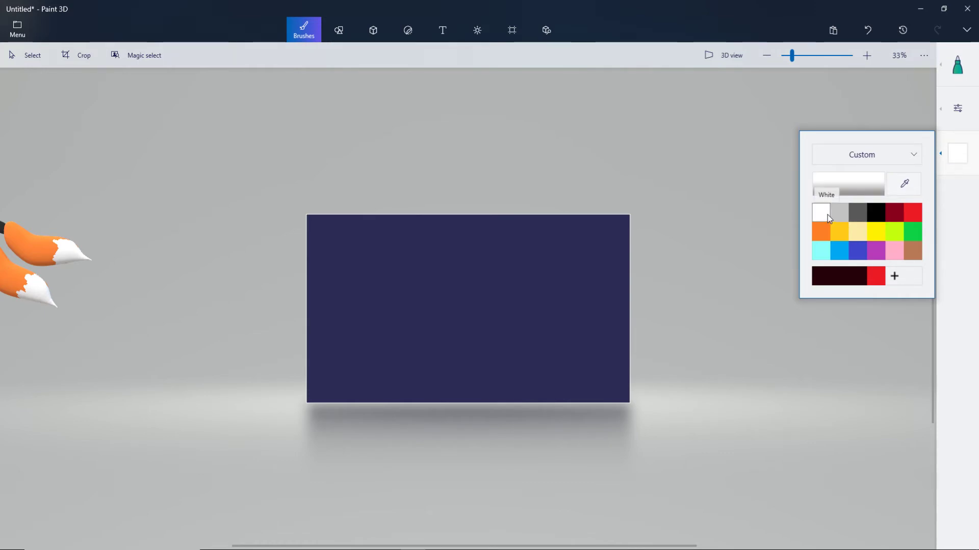
Switch to VEGAS Pro and play the opening from 00:00:00;12 through the fireball into the flying character clip.
{"action": "key", "text": "alt+Tab"}
{"action": "key", "text": "alt+Tab"}
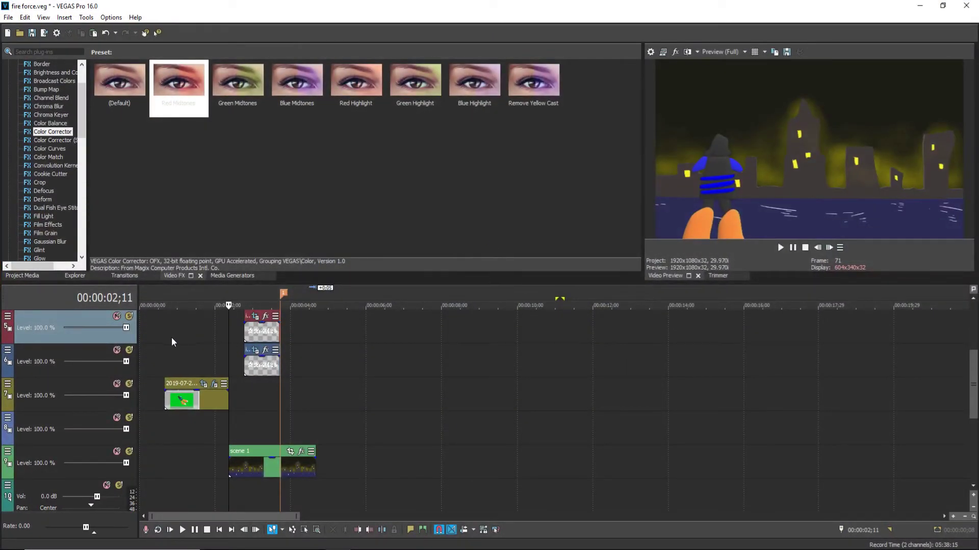
{"action": "left_click", "coordinate": [155, 354]}
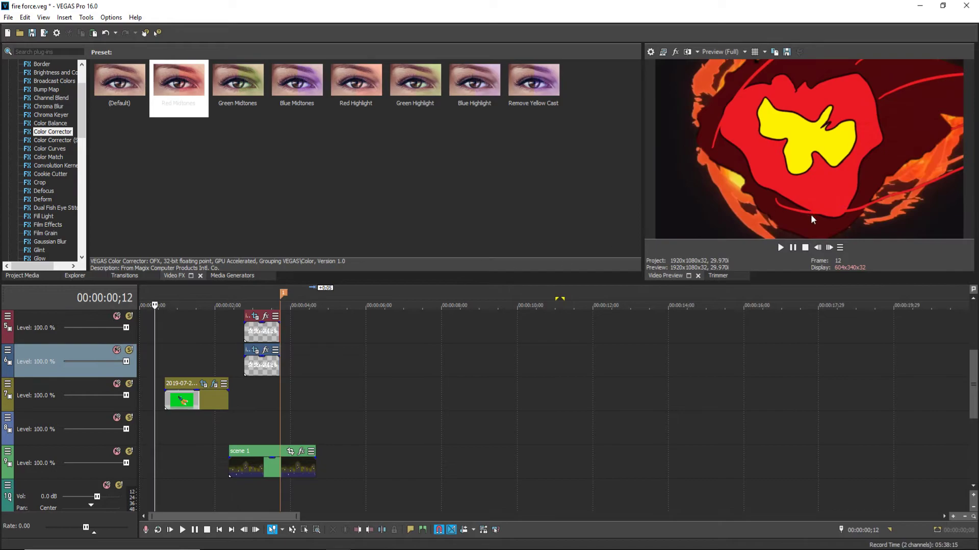
{"action": "left_click", "coordinate": [793, 247]}
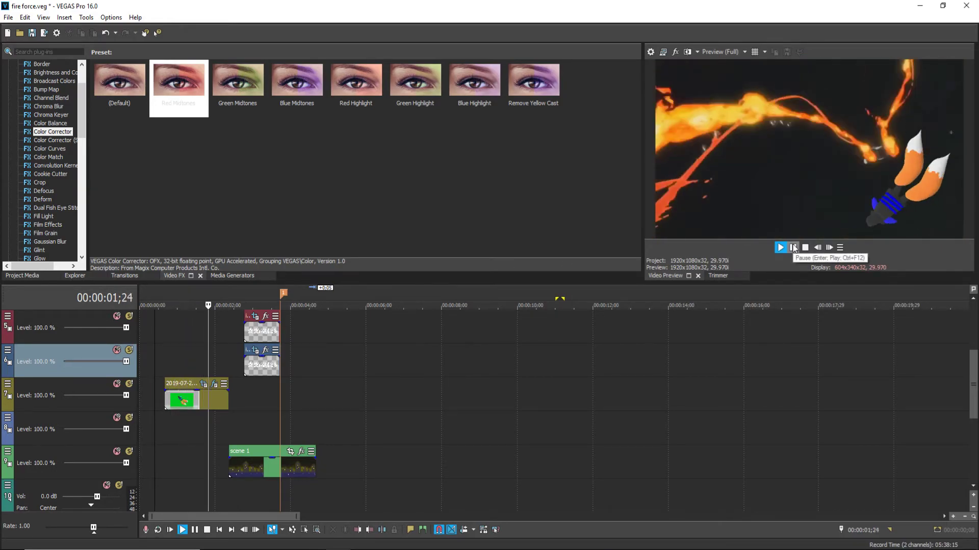
{"action": "left_click", "coordinate": [792, 247]}
{"action": "key", "text": "alt+Tab"}
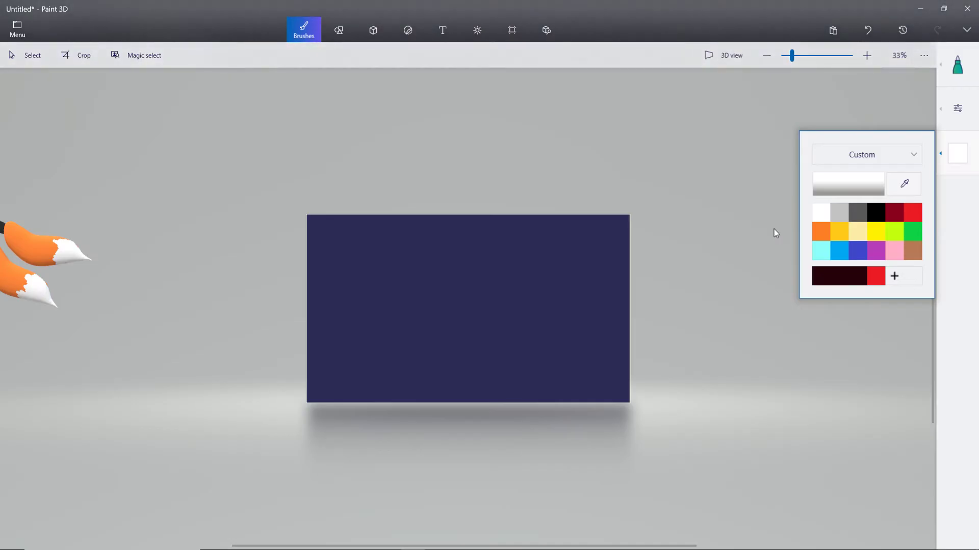
Step frame by frame through the flying character shot around 00:00:01;26 to examine its background, and return to Paint 3D.
{"action": "key", "text": "alt+Tab"}
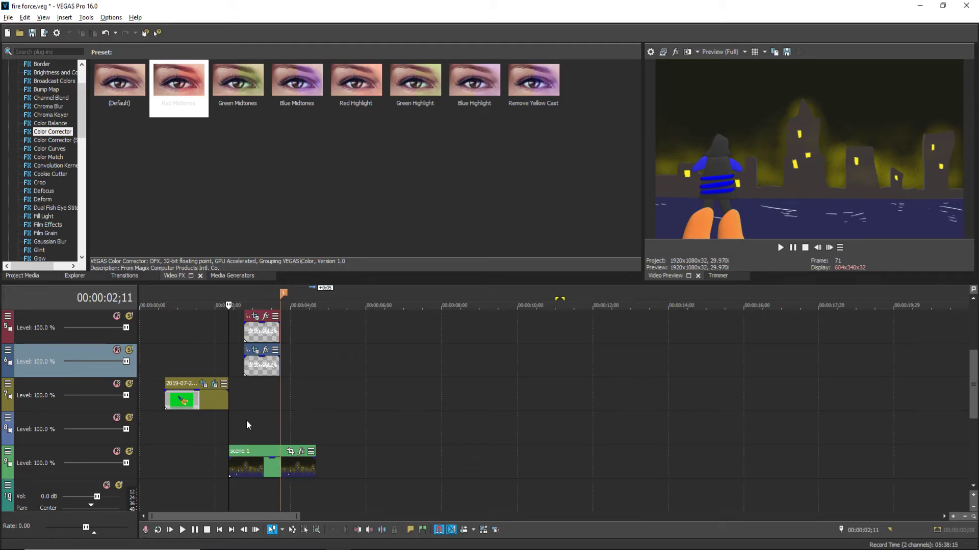
{"action": "left_click", "coordinate": [203, 439]}
{"action": "left_click", "coordinate": [830, 247]}
{"action": "left_click", "coordinate": [829, 247]}
{"action": "left_click", "coordinate": [829, 247]}
{"action": "left_click", "coordinate": [829, 248]}
{"action": "left_click", "coordinate": [830, 247]}
{"action": "left_click", "coordinate": [829, 247]}
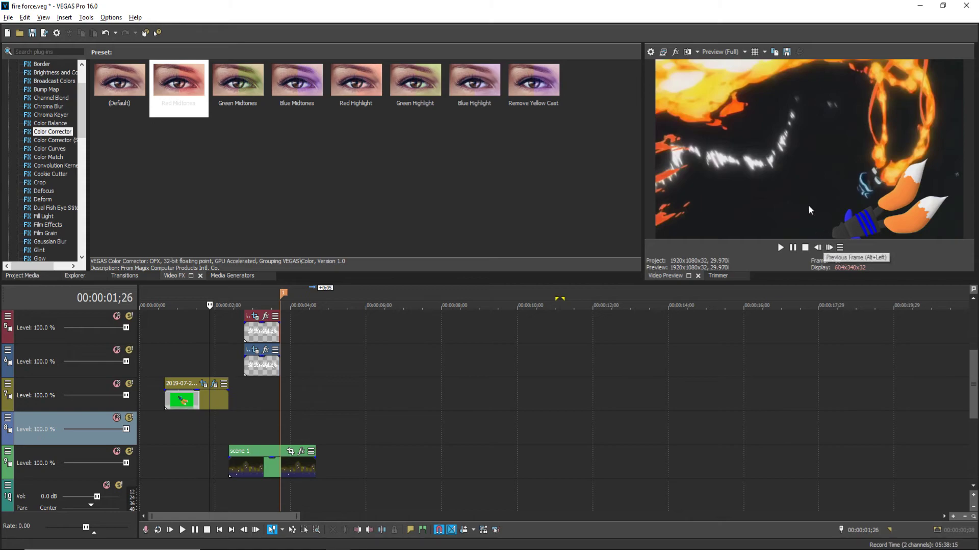
{"action": "key", "text": "alt+Tab"}
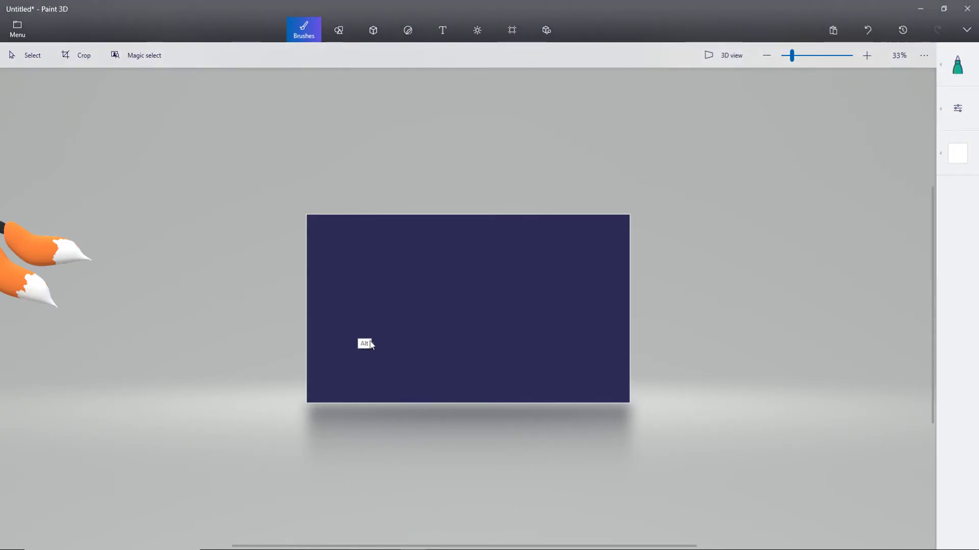
{"action": "key", "text": "alt+Tab"}
{"action": "key", "text": "alt+Tab"}
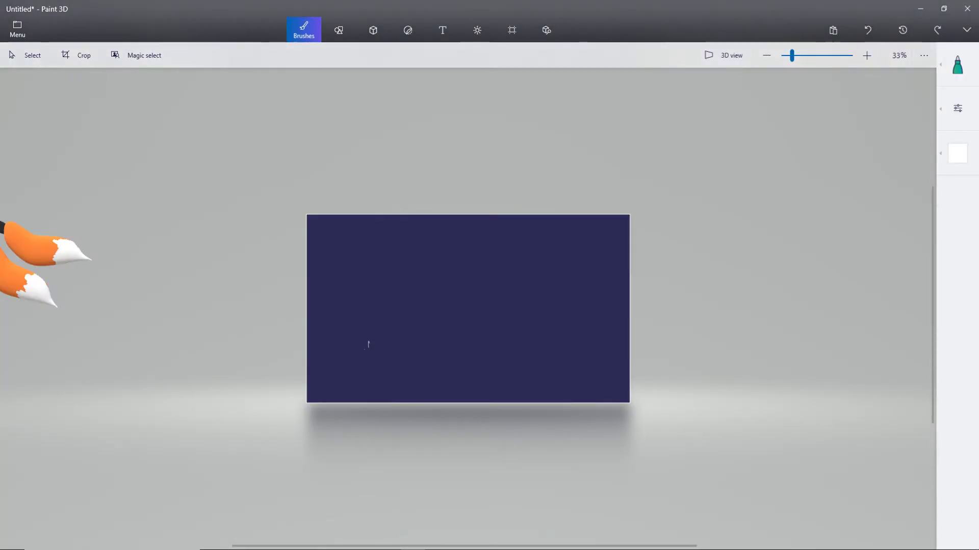
{"action": "left_click_drag", "start_coordinate": [357, 350], "coordinate": [362, 365]}
{"action": "mouse_move", "coordinate": [383, 320]}
{"action": "left_mouse_down"}
{"action": "mouse_move", "coordinate": [405, 277]}
{"action": "mouse_move", "coordinate": [458, 289]}
{"action": "mouse_move", "coordinate": [479, 322]}
{"action": "left_mouse_up"}
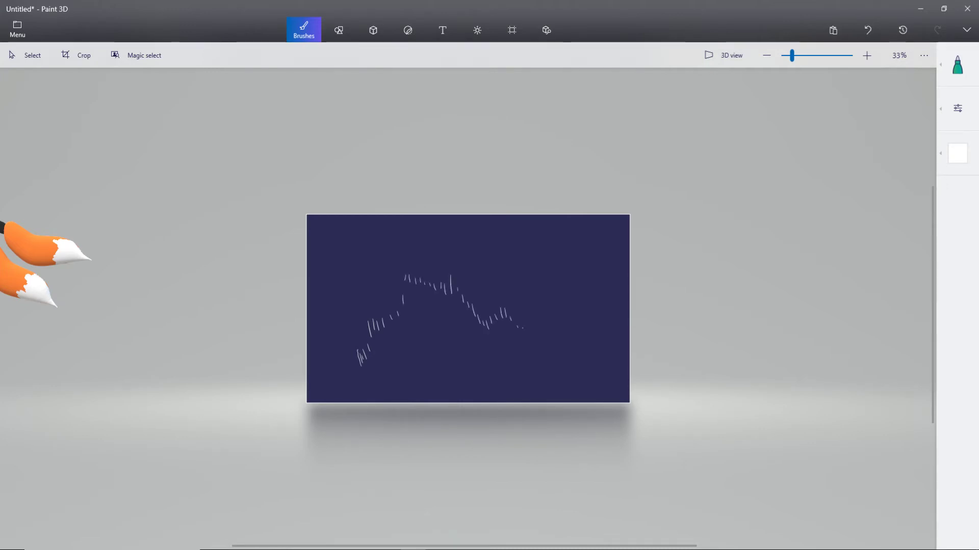
{"action": "key", "text": "ctrl+z"}
{"action": "key", "text": "alt+z"}
{"action": "key", "text": "alt+z"}
{"action": "key", "text": "ctrl+z"}
{"action": "key", "text": "ctrl+z"}
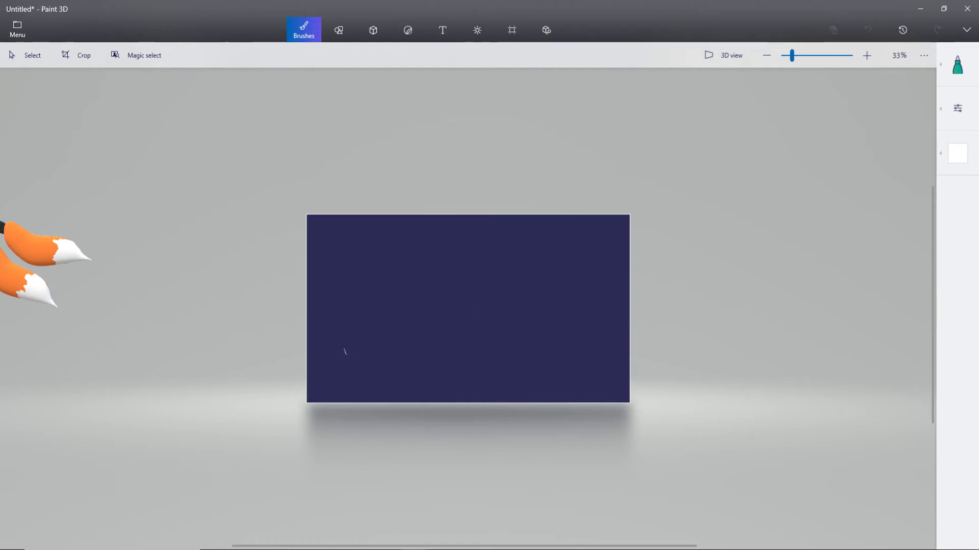
{"action": "key", "text": "ctrl+z"}
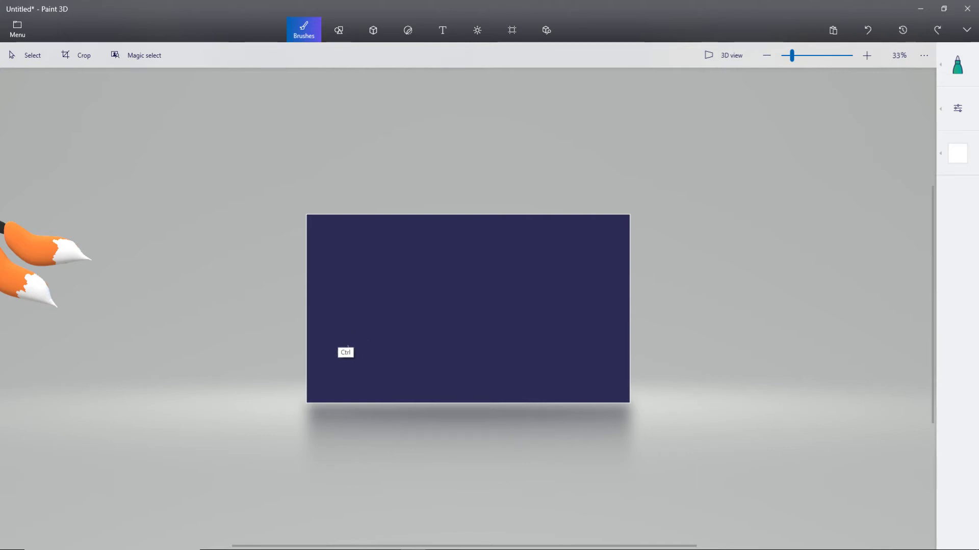
{"action": "left_click_drag", "start_coordinate": [351, 310], "coordinate": [348, 331]}
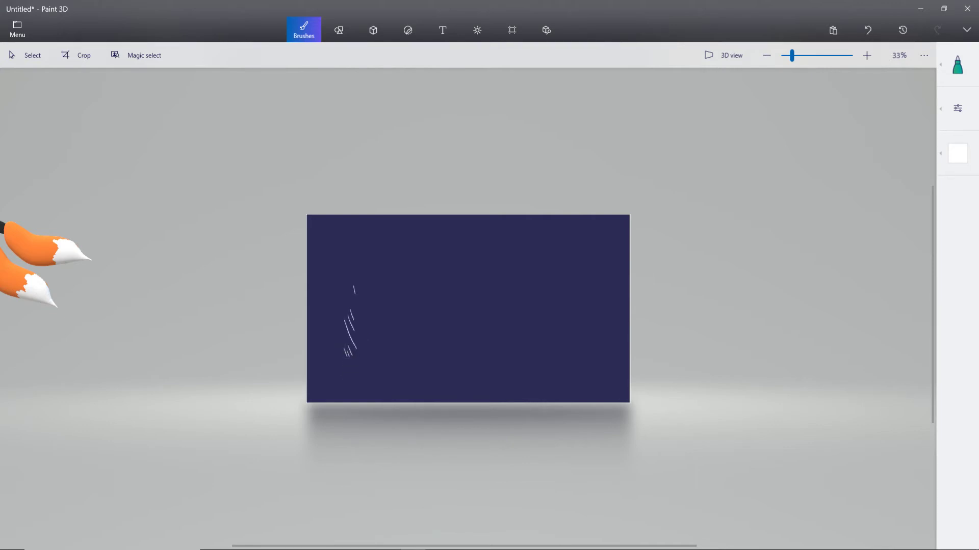
{"action": "left_click_drag", "start_coordinate": [369, 271], "coordinate": [378, 283]}
{"action": "key", "text": "alt+z"}
{"action": "key", "text": "alt+z"}
{"action": "key", "text": "ctrl+z"}
{"action": "key", "text": "ctrl+z"}
{"action": "left_click_drag", "start_coordinate": [352, 349], "coordinate": [350, 365]}
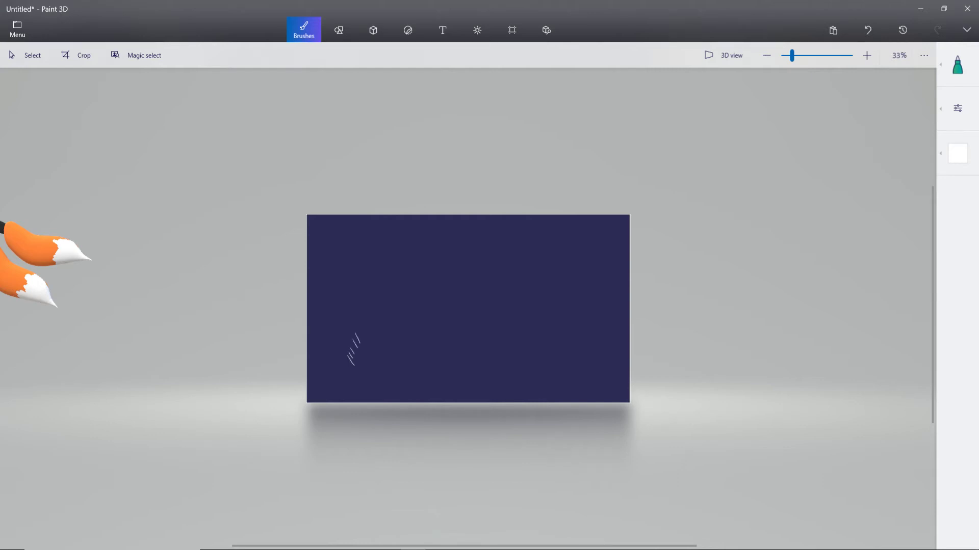
{"action": "key", "text": "ctrl+z"}
{"action": "key", "text": "ctrl+z"}
{"action": "key", "text": "ctrl+z"}
{"action": "key", "text": "ctrl+z"}
{"action": "key", "text": "ctrl+z"}
{"action": "key", "text": "ctrl+z"}
{"action": "key", "text": "ctrl+z"}
{"action": "key", "text": "ctrl+z"}
{"action": "key", "text": "ctrl+z"}
{"action": "key", "text": "ctrl+z"}
{"action": "left_click_drag", "start_coordinate": [324, 296], "coordinate": [325, 306]}
{"action": "key", "text": "ctrl+z"}
{"action": "key", "text": "ctrl+z"}
Draw a row of short slanted white dashes rising to a peak and falling across the lower middle of the indigo canvas, redoing the descending part.
{"action": "left_click_drag", "start_coordinate": [394, 322], "coordinate": [392, 340]}
{"action": "left_click_drag", "start_coordinate": [407, 334], "coordinate": [407, 336]}
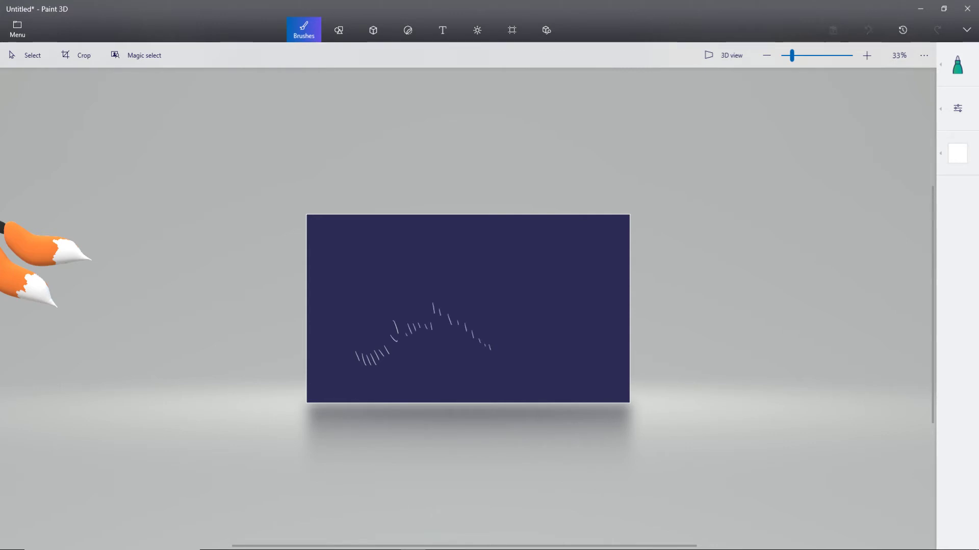
{"action": "key", "text": "ctrl+z"}
{"action": "key", "text": "ctrl+z"}
{"action": "key", "text": "ctrl+z"}
{"action": "key", "text": "ctrl+z"}
{"action": "key", "text": "ctrl+z"}
{"action": "key", "text": "ctrl+z"}
{"action": "key", "text": "ctrl+z"}
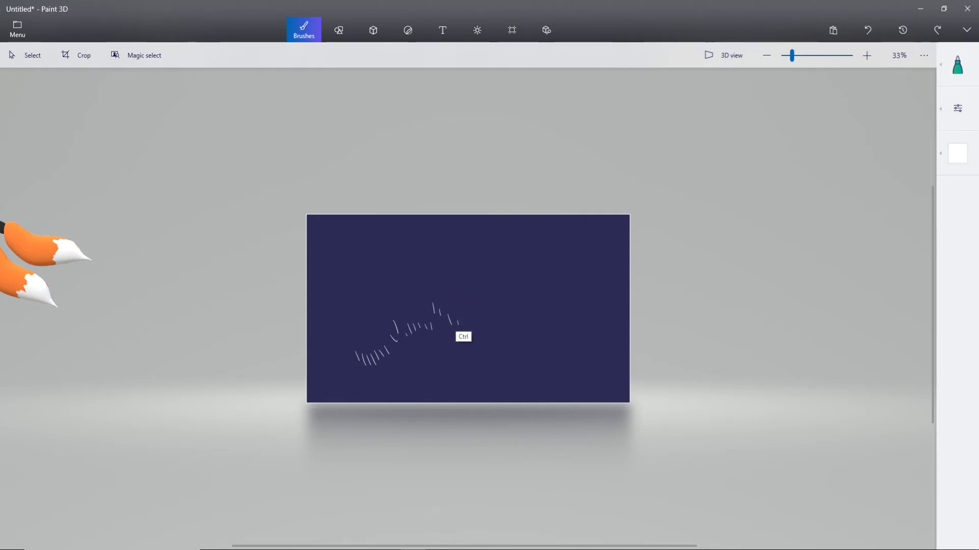
{"action": "left_click_drag", "start_coordinate": [467, 332], "coordinate": [468, 340]}
{"action": "left_click_drag", "start_coordinate": [473, 337], "coordinate": [475, 343]}
{"action": "left_click_drag", "start_coordinate": [483, 346], "coordinate": [485, 349]}
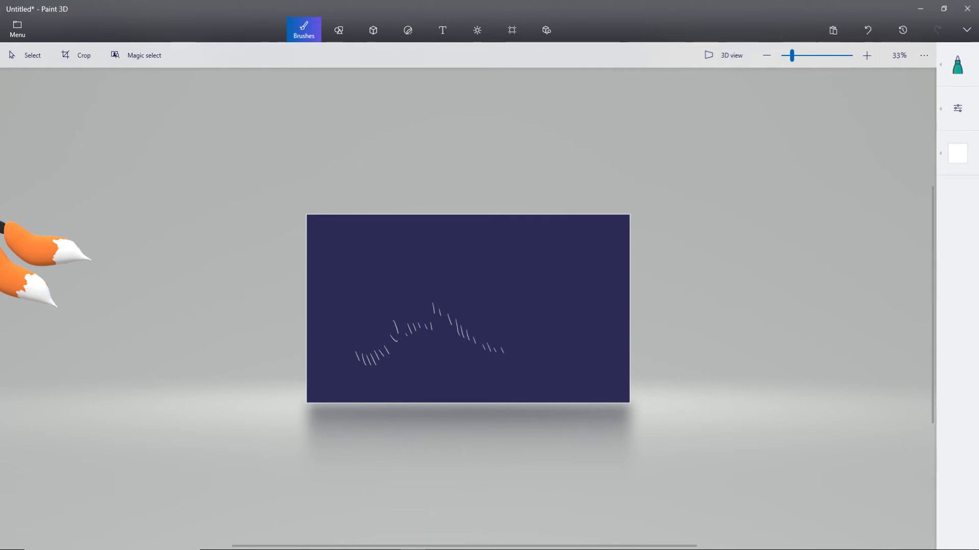
{"action": "key", "text": "ctrl+z"}
{"action": "key", "text": "ctrl+z"}
Scatter small groups of short white dashes around the edges and corners of the indigo canvas.
{"action": "left_click", "coordinate": [550, 262]}
{"action": "left_click_drag", "start_coordinate": [556, 289], "coordinate": [559, 297]}
{"action": "left_click", "coordinate": [587, 381]}
{"action": "left_click", "coordinate": [410, 380]}
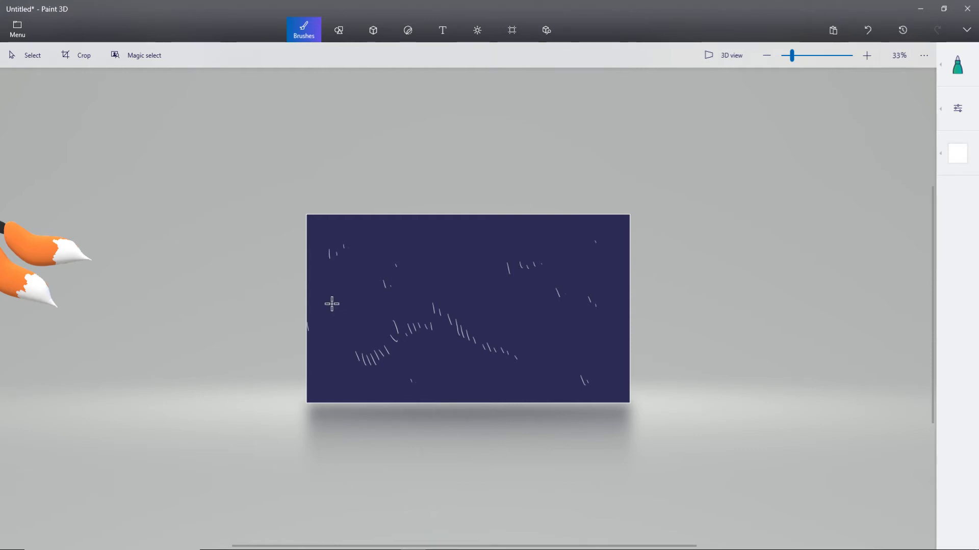
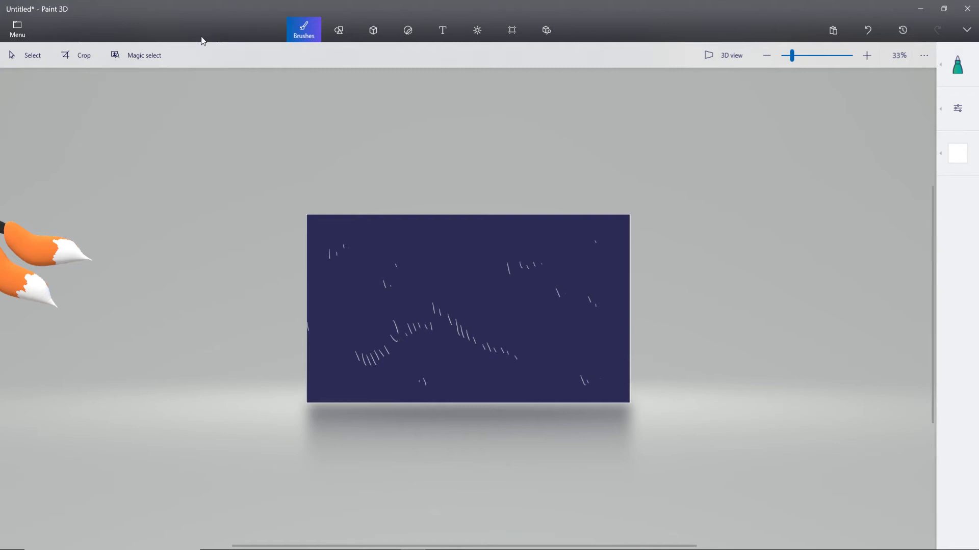
{"action": "key", "text": "ctrl+z"}
{"action": "key", "text": "ctrl+y"}
{"action": "key", "text": "ctrl+y"}
Save the artwork as a 1920 x 1080 PNG image named sea in the Fire Force but its in Paint 3D folder.
{"action": "left_click", "coordinate": [26, 40]}
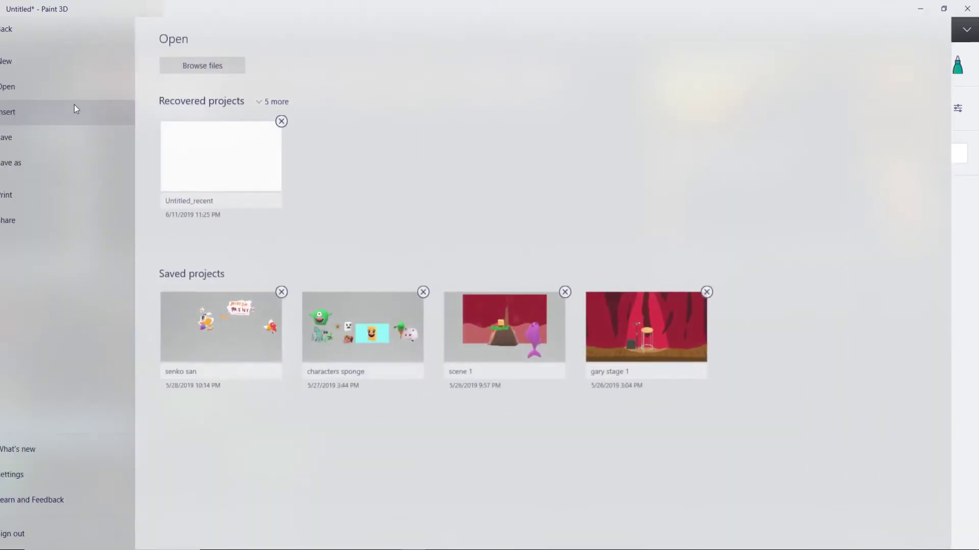
{"action": "left_click", "coordinate": [51, 163]}
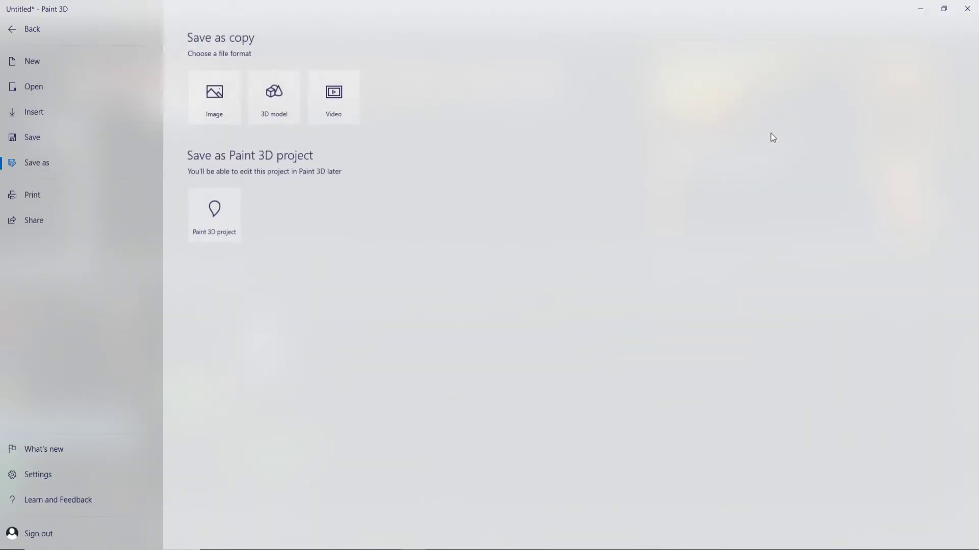
{"action": "left_click", "coordinate": [214, 97]}
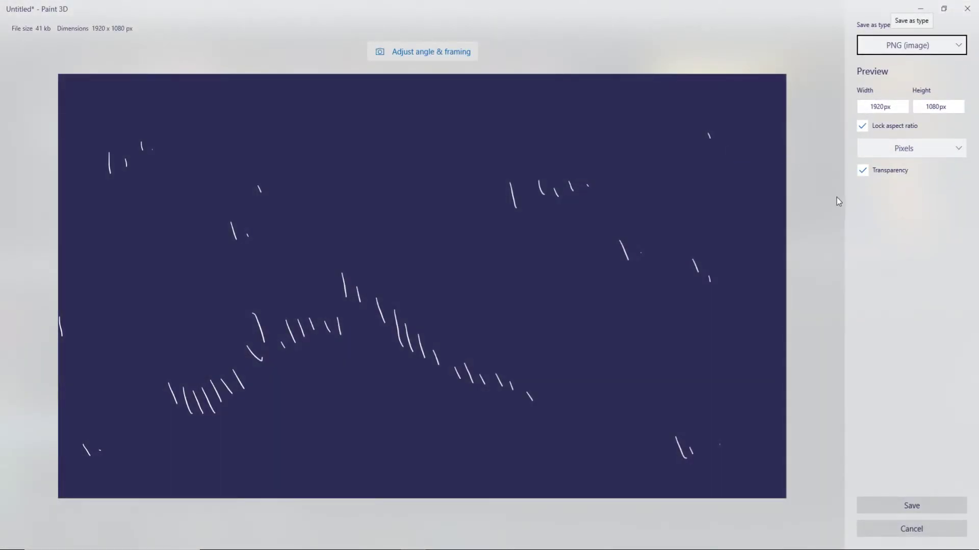
{"action": "left_click", "coordinate": [888, 500]}
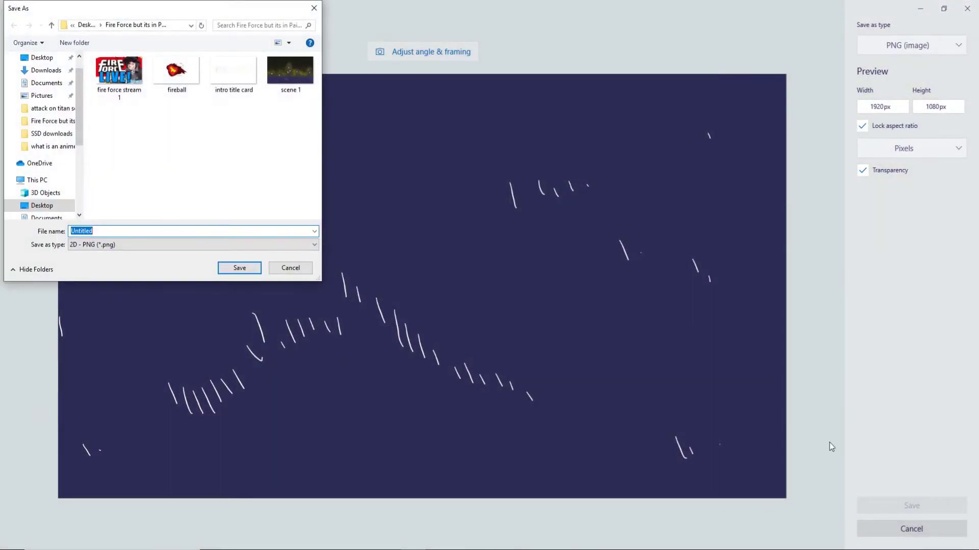
{"action": "type", "text": "scene 2"}
{"action": "key", "text": "Return"}
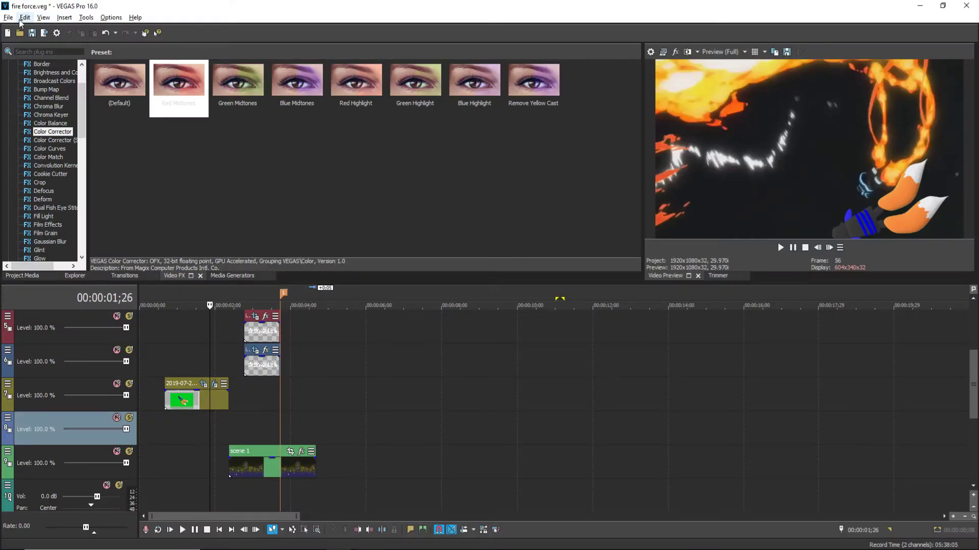
Switch to VEGAS Pro and import the sea image onto track 8 beneath the flying character track.
{"action": "left_click", "coordinate": [8, 18]}
{"action": "left_click", "coordinate": [265, 181]}
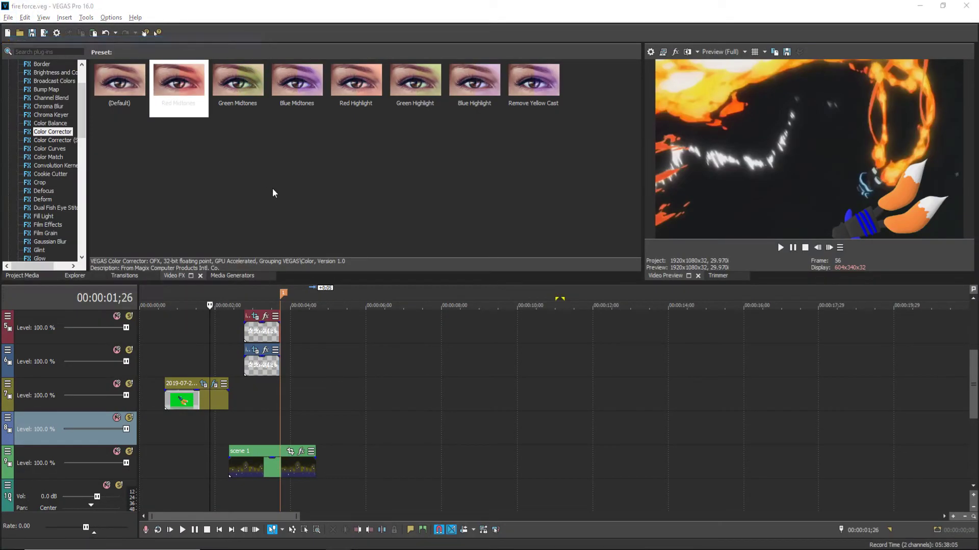
{"action": "left_click", "coordinate": [330, 186]}
{"action": "left_click", "coordinate": [402, 335]}
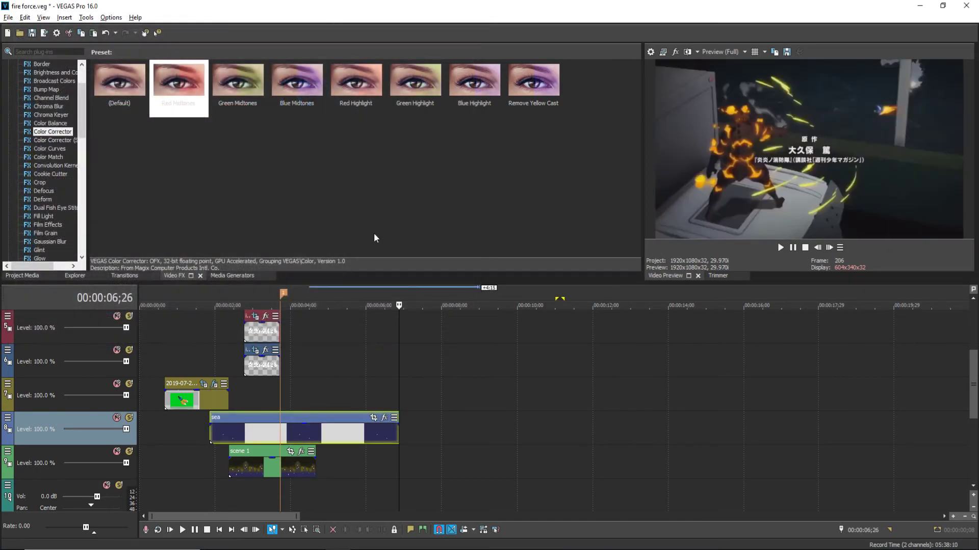
Move the sea clip on track 8 so that it starts at 00:00:00;10, shortly before the flying character clip.
{"action": "left_click_drag", "start_coordinate": [309, 437], "coordinate": [237, 369]}
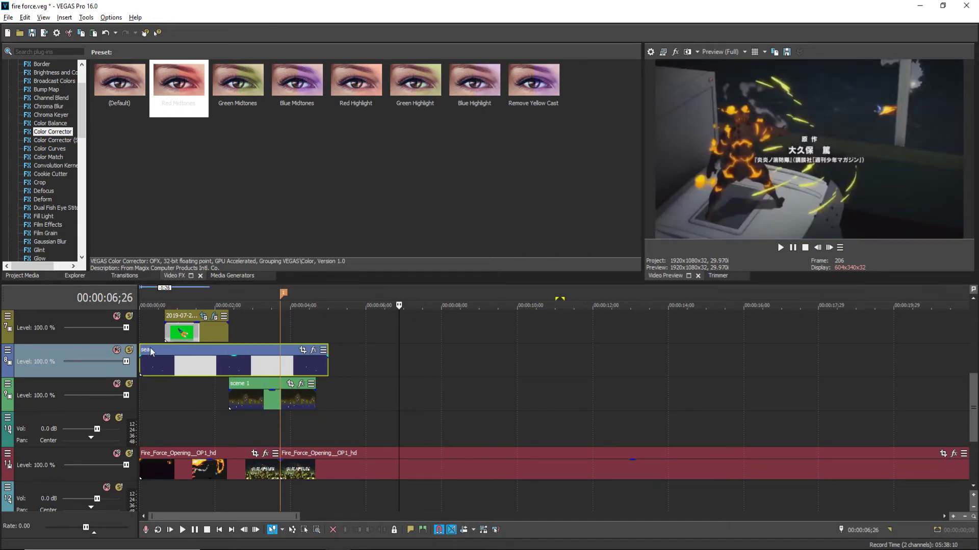
{"action": "left_click", "coordinate": [144, 336]}
{"action": "scroll", "coordinate": [189, 339], "scroll_direction": "up", "scroll_amount": 4}
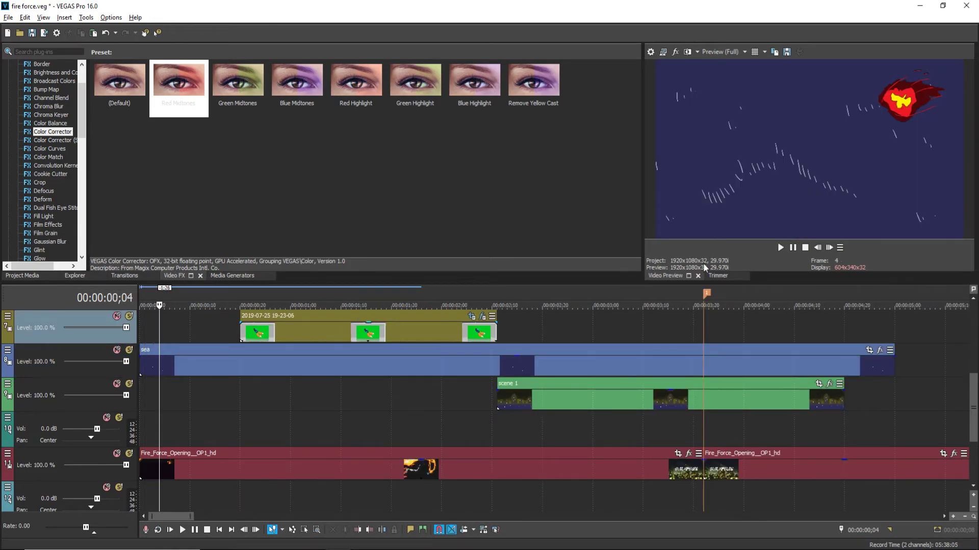
{"action": "left_click_drag", "start_coordinate": [224, 365], "coordinate": [275, 365]}
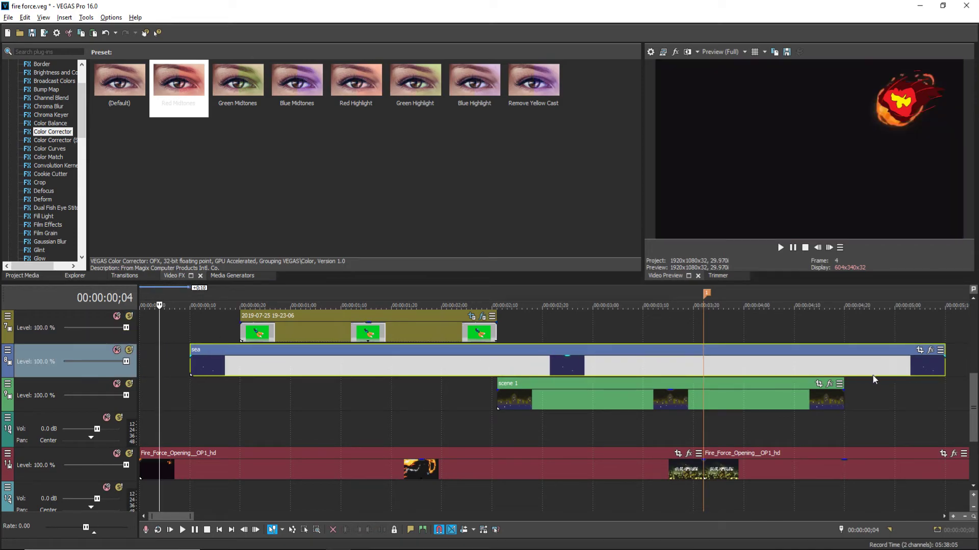
Play the opening from near its start to check the sea background behind the fireball and flying character.
{"action": "left_click", "coordinate": [969, 381]}
{"action": "scroll", "coordinate": [971, 381], "scroll_direction": "up", "scroll_amount": 2}
{"action": "left_click_drag", "start_coordinate": [971, 381], "coordinate": [956, 349]}
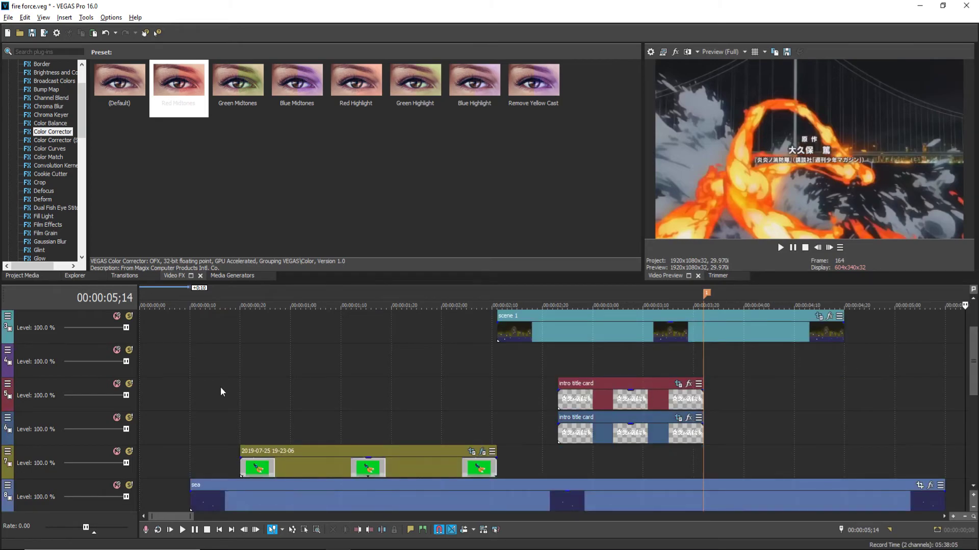
{"action": "left_click", "coordinate": [155, 396]}
{"action": "left_click", "coordinate": [791, 249]}
{"action": "left_click", "coordinate": [793, 247]}
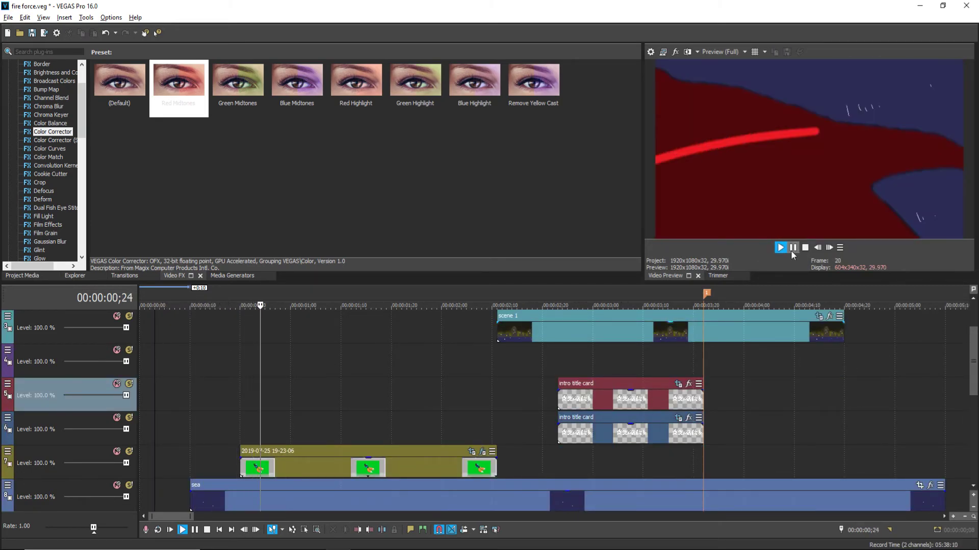
Find the frame where the fireball fills the view and trim the sea clip's start on track 8 to 00:00:00;17.
{"action": "left_click", "coordinate": [817, 248]}
{"action": "left_click", "coordinate": [817, 248]}
{"action": "left_click", "coordinate": [817, 248]}
{"action": "left_click", "coordinate": [817, 248]}
{"action": "left_click", "coordinate": [817, 248]}
{"action": "left_click", "coordinate": [817, 247]}
{"action": "left_click", "coordinate": [818, 247]}
{"action": "left_click", "coordinate": [817, 248]}
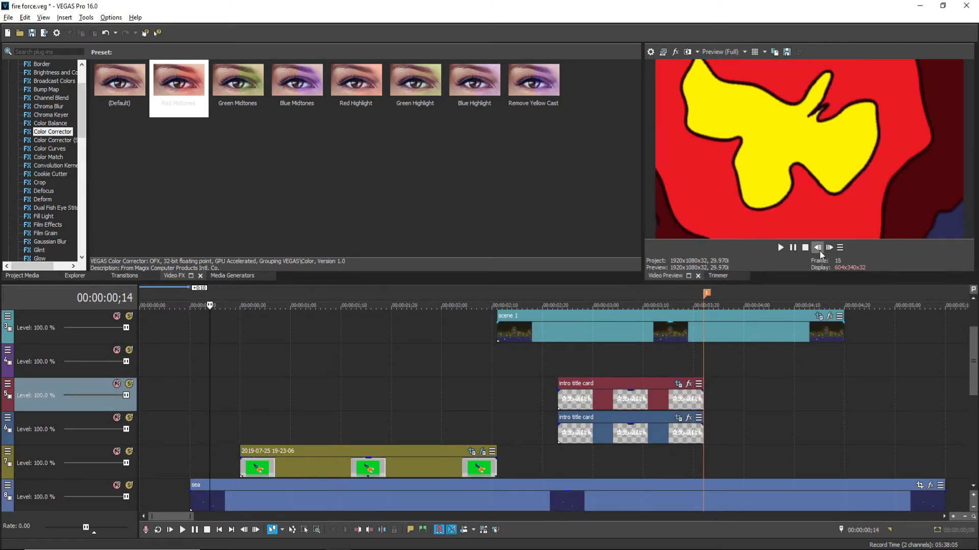
{"action": "left_click", "coordinate": [817, 248]}
{"action": "left_click", "coordinate": [817, 247]}
{"action": "left_click", "coordinate": [828, 248]}
{"action": "left_click", "coordinate": [828, 247]}
{"action": "left_click", "coordinate": [828, 248]}
{"action": "left_click", "coordinate": [828, 247]}
{"action": "left_click", "coordinate": [828, 247]}
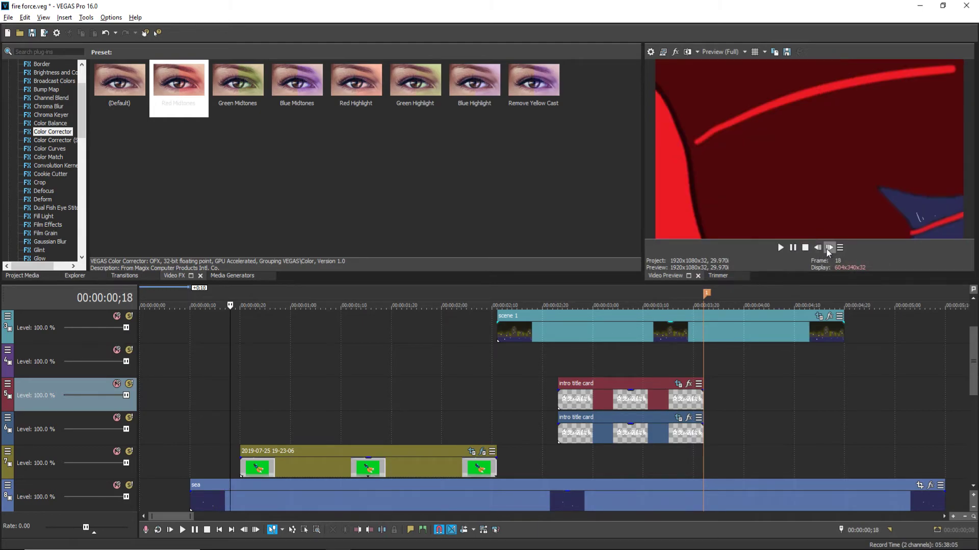
{"action": "left_click", "coordinate": [818, 247]}
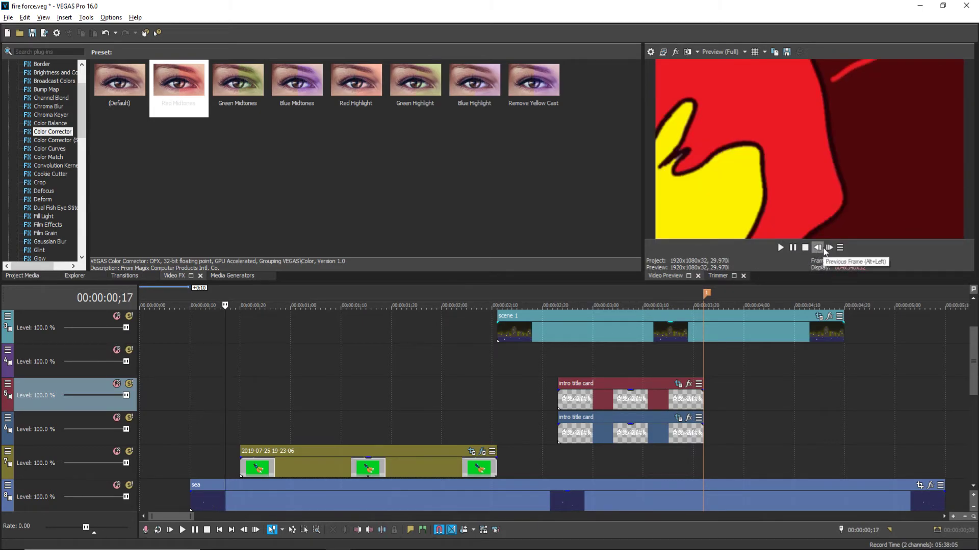
{"action": "left_click_drag", "start_coordinate": [190, 497], "coordinate": [225, 497]}
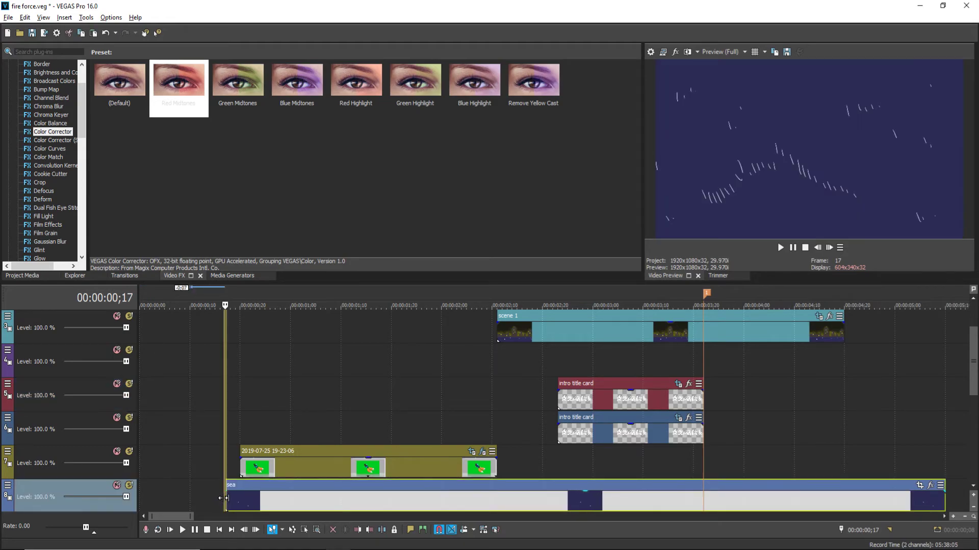
Trim the end of the sea clip on track 8 to meet the start of the scene 1 clip.
{"action": "left_click", "coordinate": [829, 247]}
{"action": "left_click", "coordinate": [829, 248]}
{"action": "left_click", "coordinate": [829, 248]}
{"action": "left_click", "coordinate": [830, 248]}
{"action": "left_click", "coordinate": [829, 248]}
{"action": "left_click", "coordinate": [829, 248]}
{"action": "left_click_drag", "start_coordinate": [833, 246], "coordinate": [833, 246]}
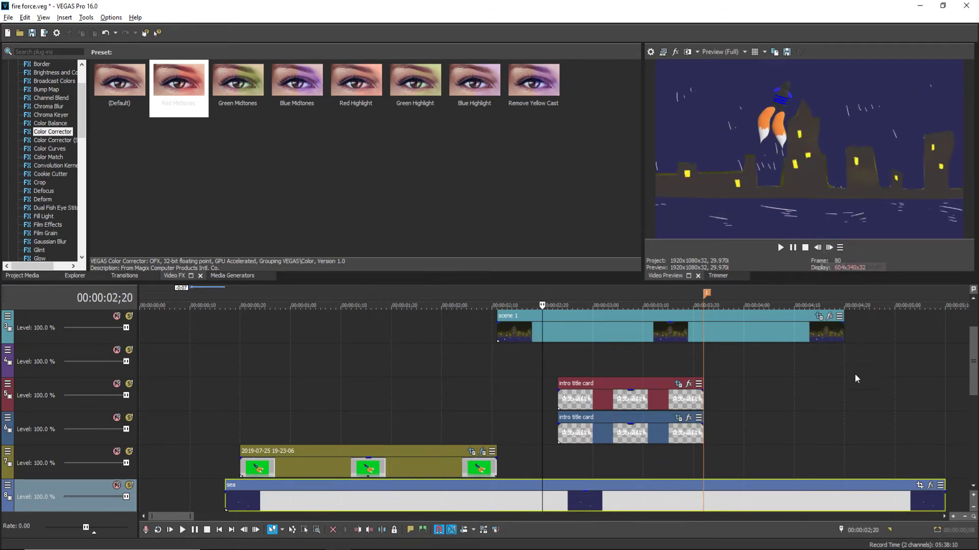
{"action": "left_click_drag", "start_coordinate": [945, 497], "coordinate": [496, 502]}
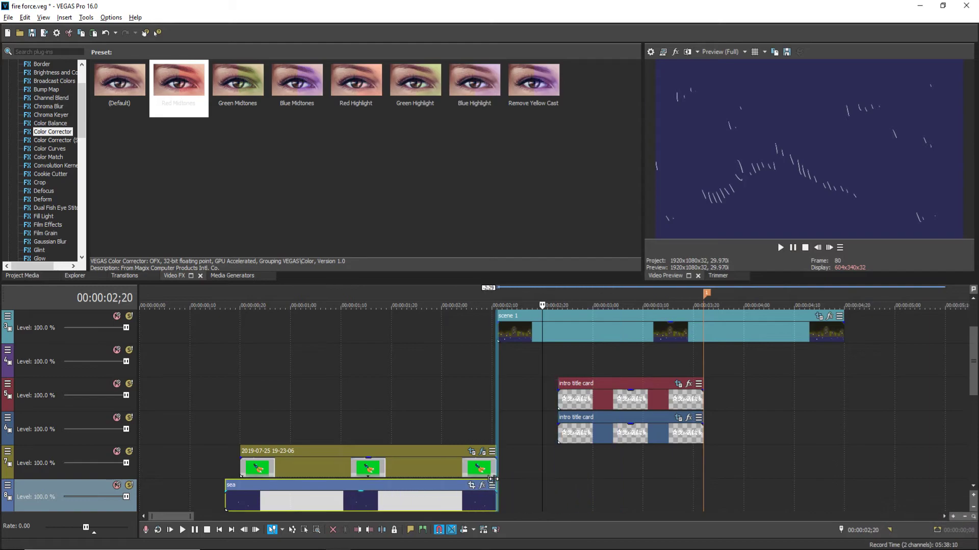
Play the cut from the sea clip to scene 1, save the project, and replay the flying section.
{"action": "left_click", "coordinate": [477, 360]}
{"action": "left_click", "coordinate": [780, 247]}
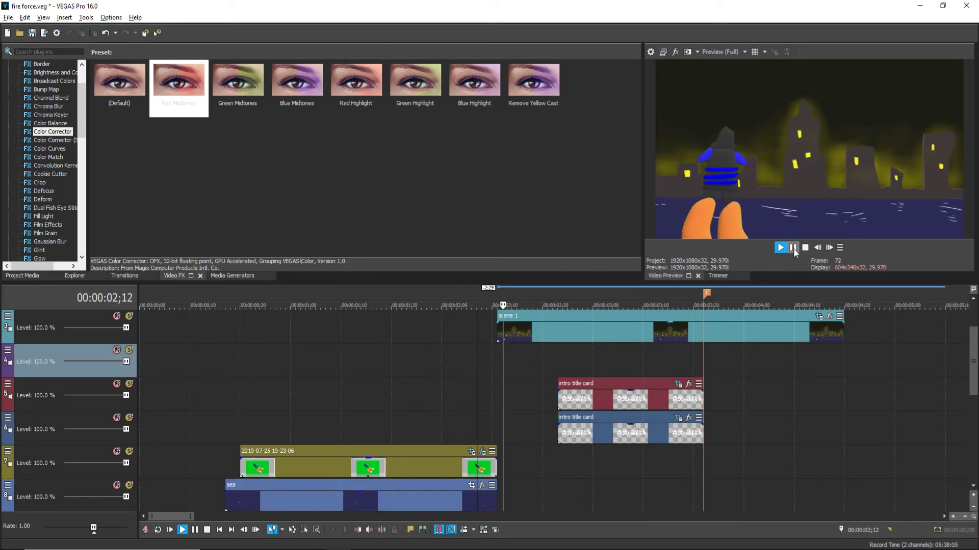
{"action": "left_click", "coordinate": [792, 247]}
{"action": "left_click_drag", "start_coordinate": [973, 363], "coordinate": [973, 376]}
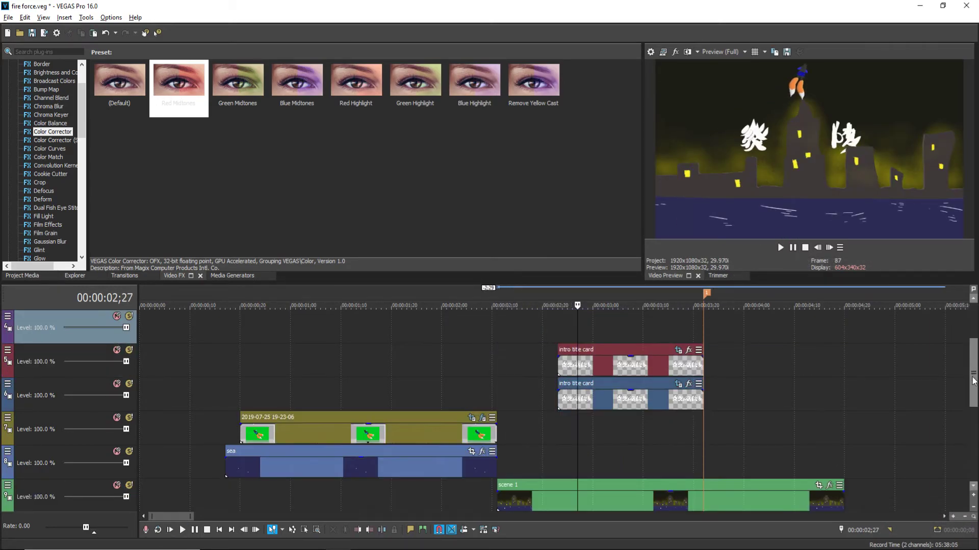
{"action": "left_click", "coordinate": [32, 32]}
{"action": "left_click", "coordinate": [320, 359]}
{"action": "left_click", "coordinate": [779, 247]}
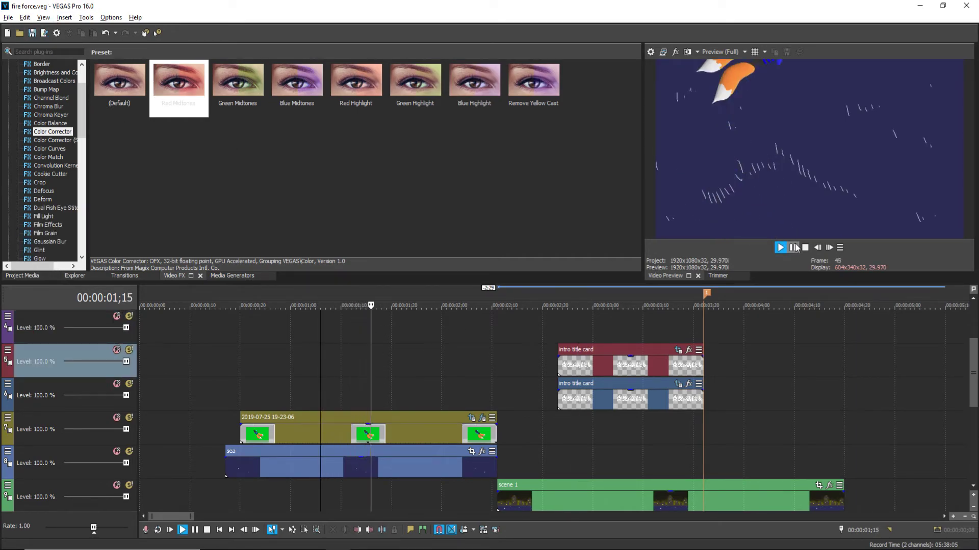
{"action": "left_click", "coordinate": [792, 248]}
In the sea clip's Event Pan/Crop, shrink the crop frame at the first keyframe onto the image's lower middle and play the flight.
{"action": "left_click", "coordinate": [470, 451]}
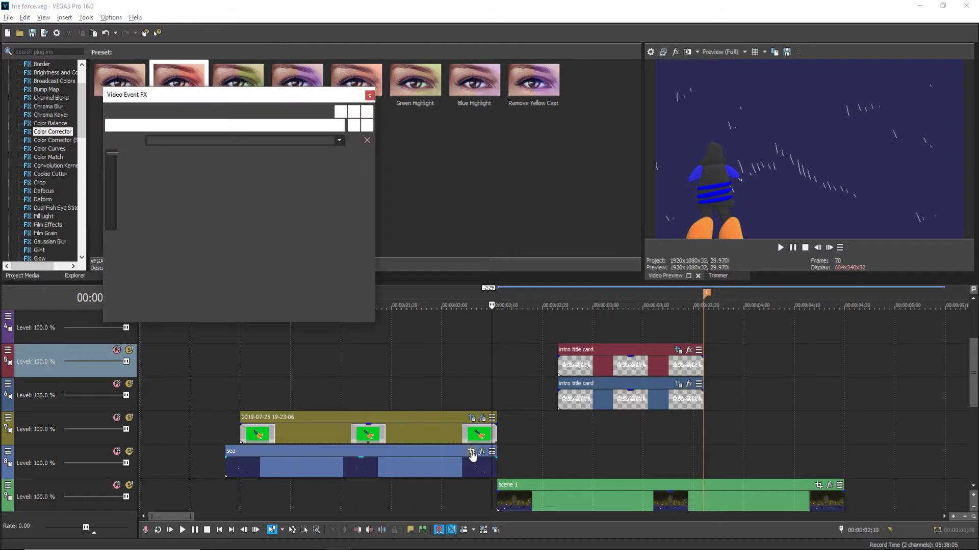
{"action": "left_click", "coordinate": [249, 283]}
{"action": "left_click_drag", "start_coordinate": [158, 157], "coordinate": [256, 215]}
{"action": "left_click_drag", "start_coordinate": [265, 250], "coordinate": [205, 243]}
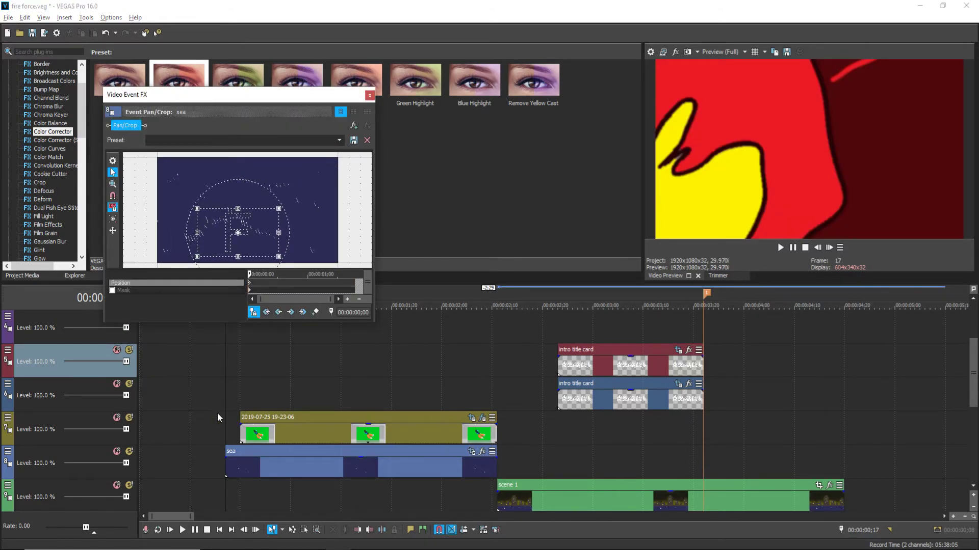
{"action": "left_click", "coordinate": [217, 417]}
{"action": "left_click", "coordinate": [226, 402]}
{"action": "left_click", "coordinate": [780, 247]}
{"action": "left_click", "coordinate": [793, 248]}
Widen and slightly tilt the sea crop frame at 00:00:00;19, and make it small and rotated near the upper middle at 00:00:01;01.
{"action": "left_click_drag", "start_coordinate": [277, 212], "coordinate": [312, 173]}
{"action": "mouse_move", "coordinate": [245, 214]}
{"action": "left_mouse_down"}
{"action": "mouse_move", "coordinate": [267, 200]}
{"action": "mouse_move", "coordinate": [248, 204]}
{"action": "left_mouse_up"}
{"action": "mouse_move", "coordinate": [240, 162]}
{"action": "left_mouse_down"}
{"action": "mouse_move", "coordinate": [275, 166]}
{"action": "mouse_move", "coordinate": [252, 162]}
{"action": "left_mouse_up"}
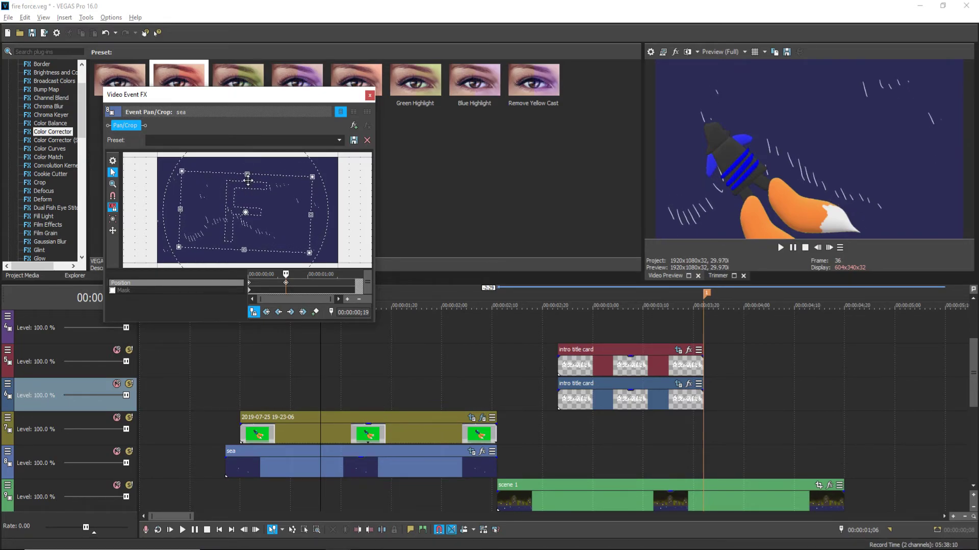
{"action": "left_click", "coordinate": [324, 285]}
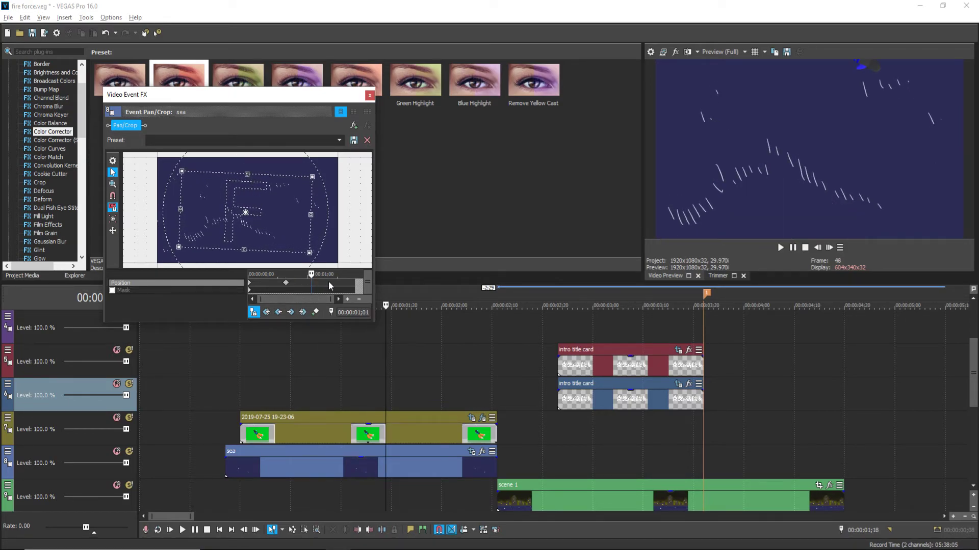
{"action": "mouse_move", "coordinate": [277, 162]}
{"action": "left_mouse_down"}
{"action": "mouse_move", "coordinate": [187, 164]}
{"action": "mouse_move", "coordinate": [203, 173]}
{"action": "mouse_move", "coordinate": [212, 160]}
{"action": "mouse_move", "coordinate": [221, 200]}
{"action": "mouse_move", "coordinate": [203, 203]}
{"action": "mouse_move", "coordinate": [227, 206]}
{"action": "mouse_move", "coordinate": [219, 214]}
{"action": "mouse_move", "coordinate": [253, 194]}
{"action": "mouse_move", "coordinate": [283, 203]}
{"action": "mouse_move", "coordinate": [252, 187]}
{"action": "left_mouse_up"}
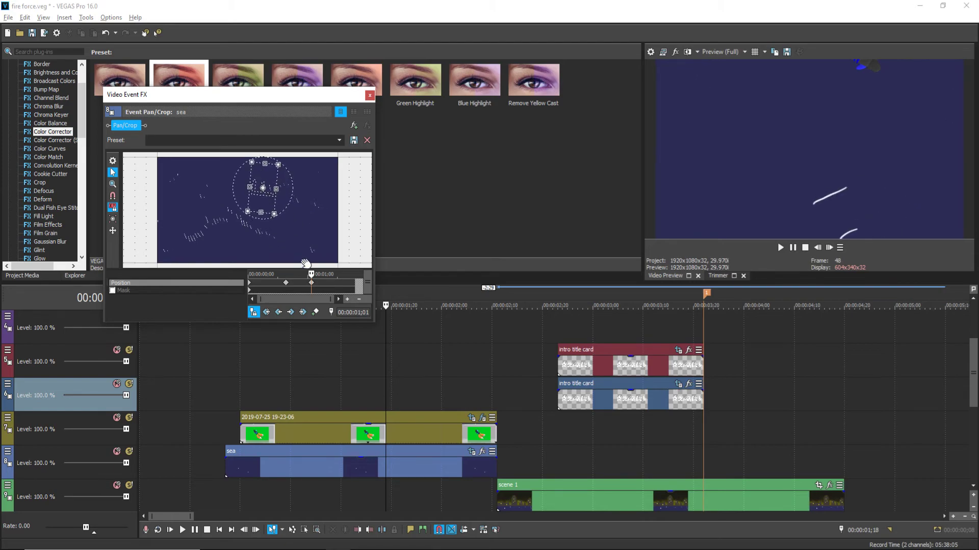
At 00:00:01;13, restore the sea clip's crop frame and set it small and diagonally rotated just below the image center.
{"action": "left_click", "coordinate": [337, 288]}
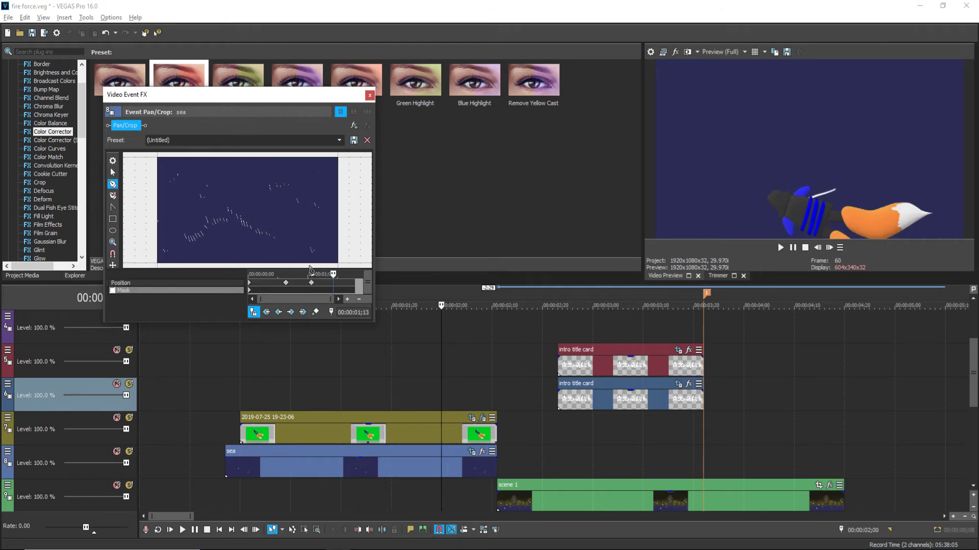
{"action": "left_click", "coordinate": [335, 284]}
{"action": "right_click", "coordinate": [312, 191]}
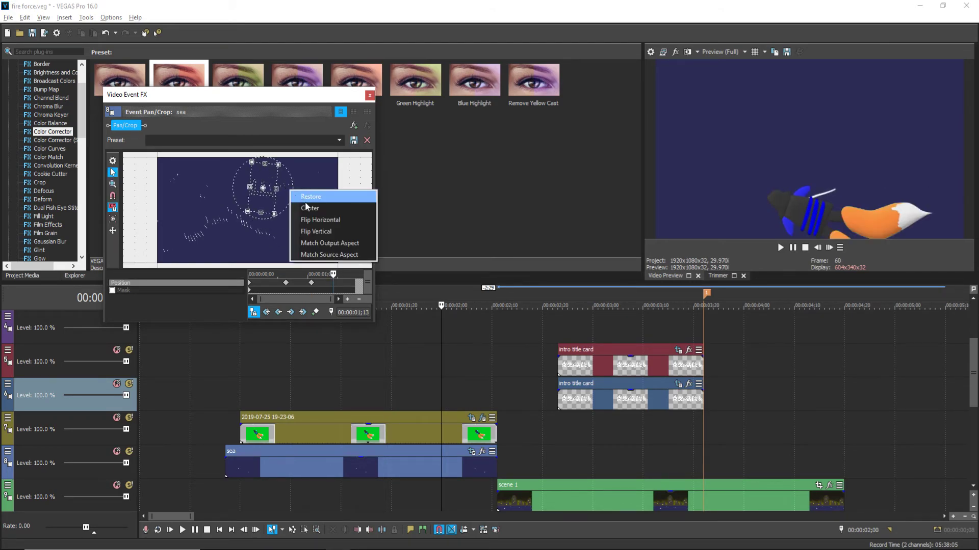
{"action": "left_click", "coordinate": [334, 203]}
{"action": "left_click_drag", "start_coordinate": [172, 167], "coordinate": [238, 234]}
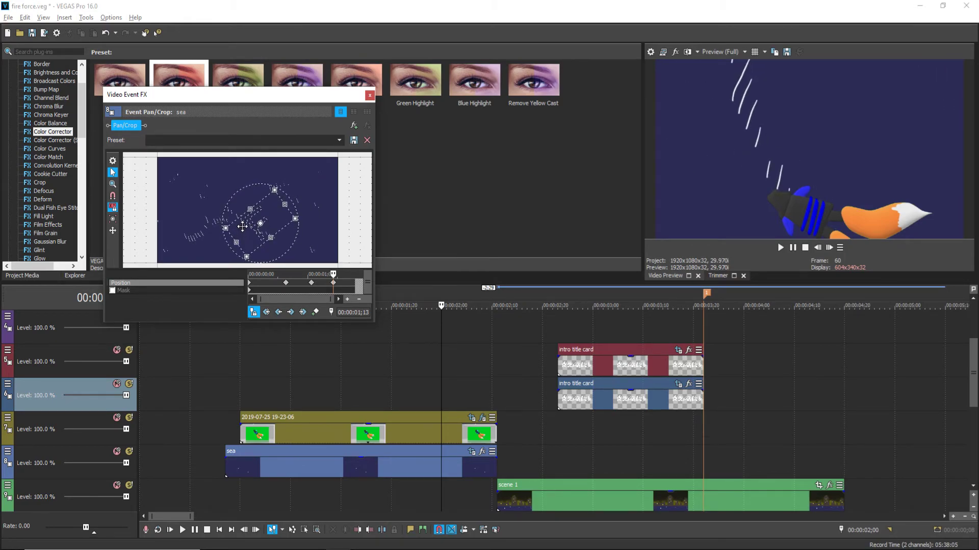
At 00:00:01;19, restore the sea clip's crop frame and reduce and reposition it over the upper part of the image.
{"action": "right_click", "coordinate": [282, 208]}
{"action": "left_click", "coordinate": [296, 220]}
{"action": "left_click_drag", "start_coordinate": [336, 159], "coordinate": [251, 189]}
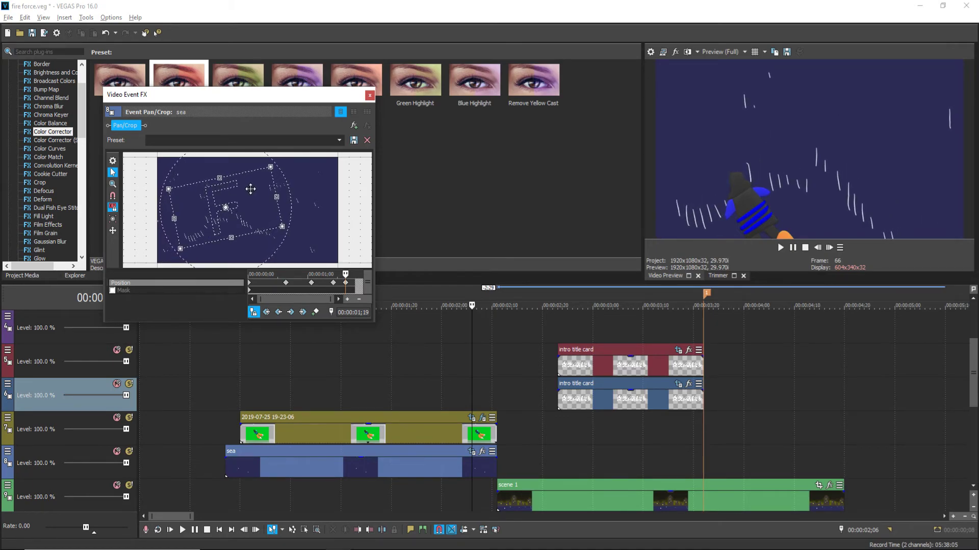
{"action": "left_click", "coordinate": [334, 282]}
{"action": "left_click", "coordinate": [345, 283]}
{"action": "left_click_drag", "start_coordinate": [245, 163], "coordinate": [257, 166]}
{"action": "left_click_drag", "start_coordinate": [250, 204], "coordinate": [272, 175]}
Move the sea clip's crop frame above the image at 00:00:01;24 and close Event Pan/Crop.
{"action": "key", "text": "Right"}
{"action": "key", "text": "Right"}
{"action": "key", "text": "Right"}
{"action": "key", "text": "Right"}
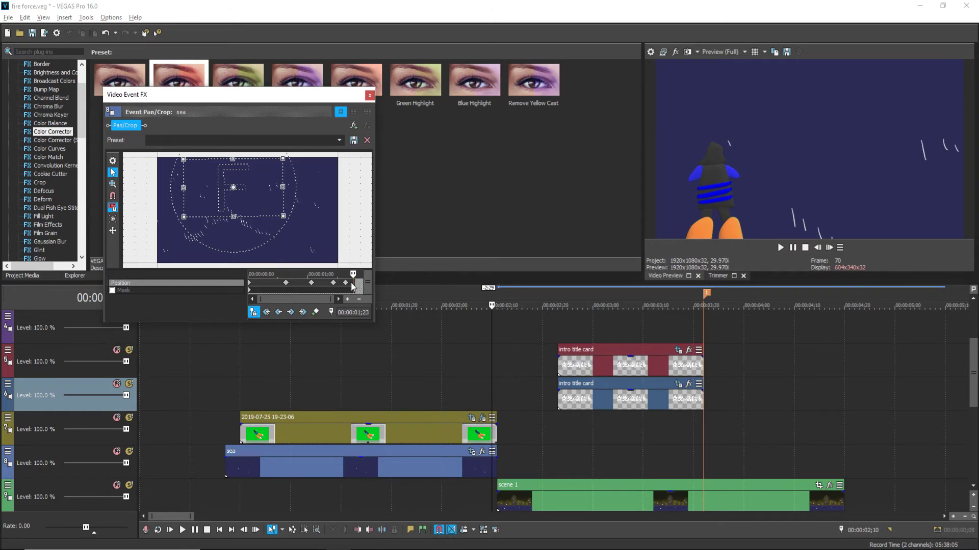
{"action": "key", "text": "Right"}
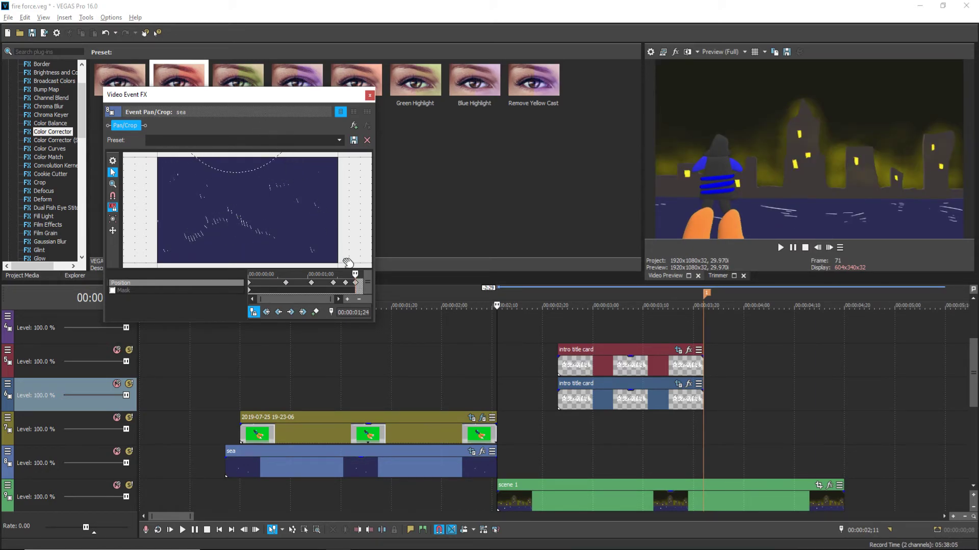
{"action": "left_click", "coordinate": [369, 96]}
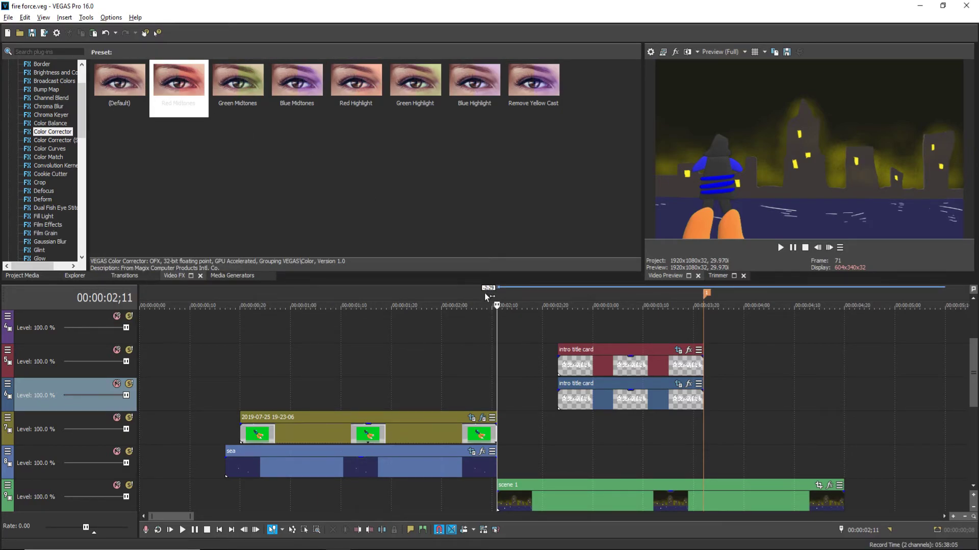
Play the flying section from 00:00:00;17 and again from its middle to check the animated sea background.
{"action": "left_click", "coordinate": [450, 380]}
{"action": "left_click", "coordinate": [231, 370]}
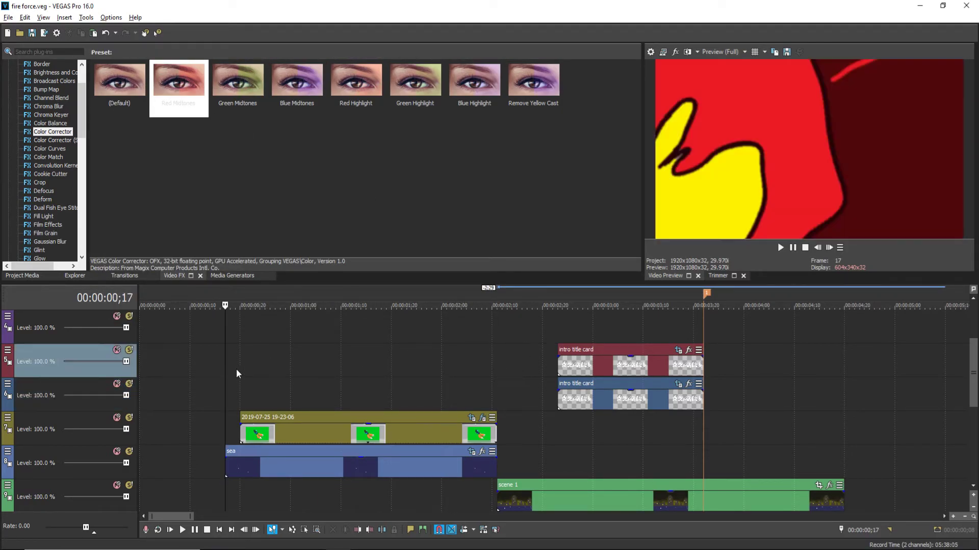
{"action": "left_click", "coordinate": [780, 248]}
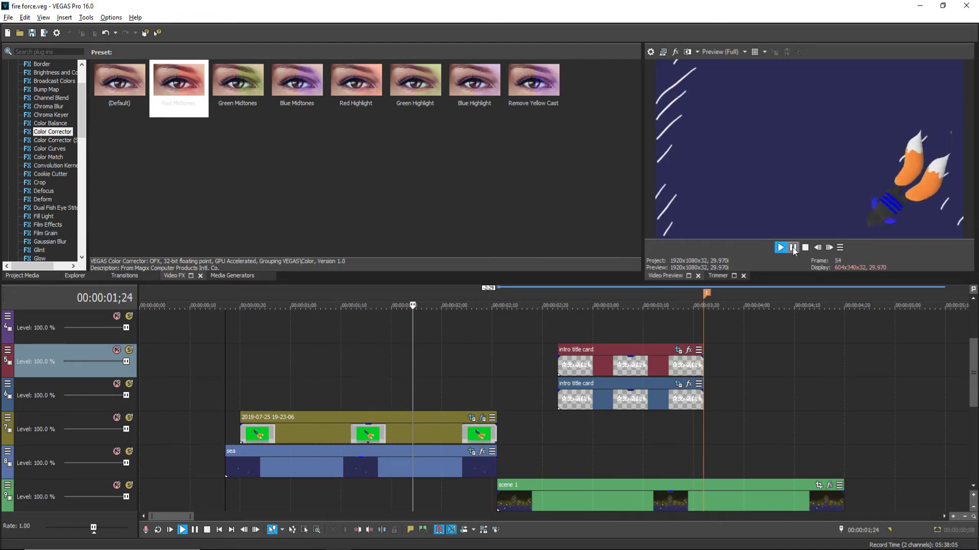
{"action": "left_click", "coordinate": [793, 248]}
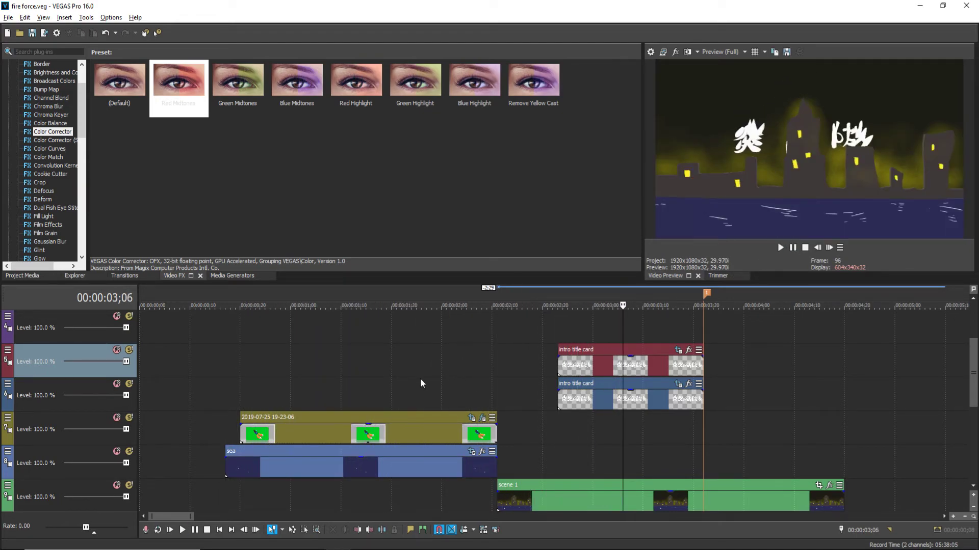
{"action": "left_click", "coordinate": [420, 383]}
{"action": "left_click", "coordinate": [335, 377]}
{"action": "left_click", "coordinate": [781, 247]}
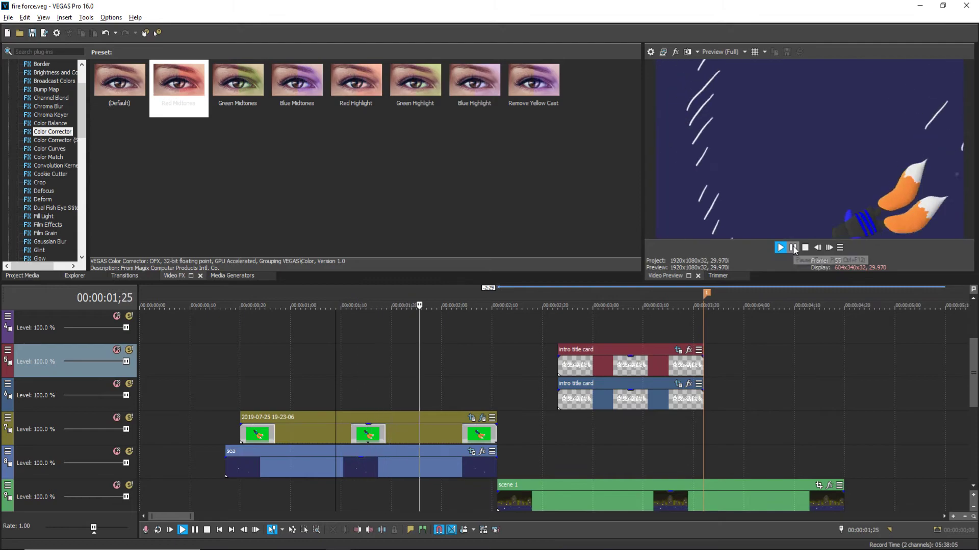
{"action": "left_click", "coordinate": [794, 249]}
{"action": "left_click", "coordinate": [411, 371]}
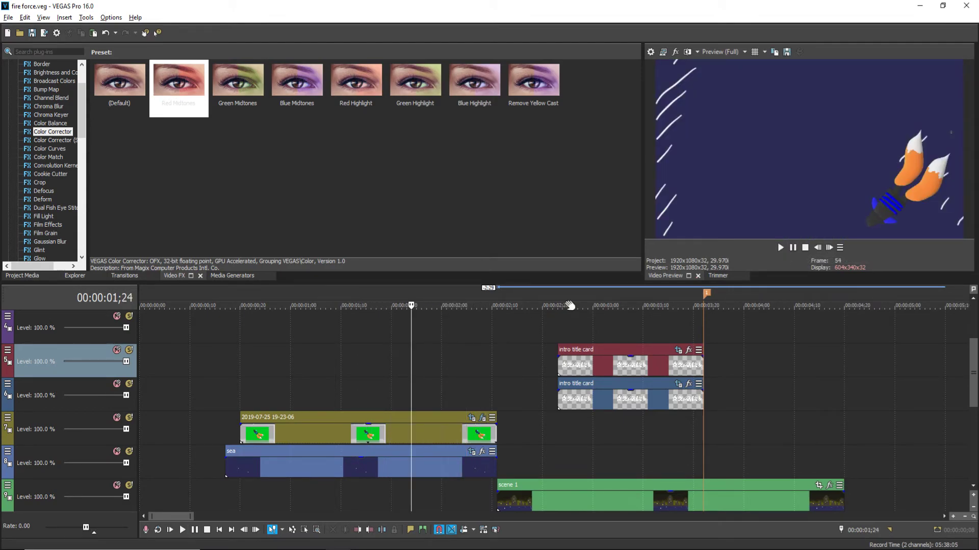
Step through the flying section's frames to examine how the sea's rotation matches the character's movement.
{"action": "left_click", "coordinate": [828, 247]}
{"action": "left_click", "coordinate": [829, 248]}
{"action": "left_click", "coordinate": [829, 248]}
{"action": "left_click", "coordinate": [828, 247]}
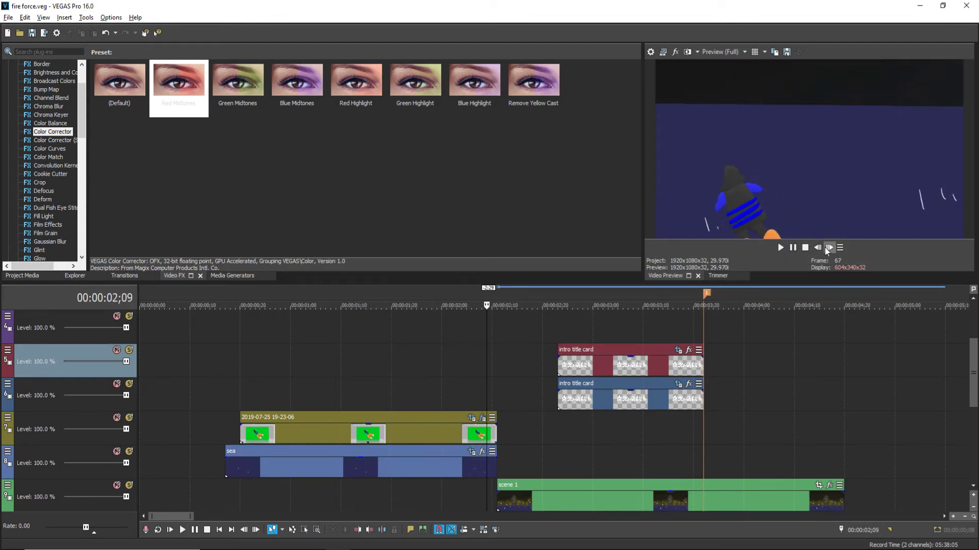
{"action": "left_click", "coordinate": [828, 247]}
{"action": "left_click", "coordinate": [818, 248]}
{"action": "left_click", "coordinate": [818, 248]}
{"action": "left_click", "coordinate": [818, 248]}
{"action": "left_click", "coordinate": [818, 247]}
{"action": "left_click", "coordinate": [818, 248]}
{"action": "left_click", "coordinate": [818, 248]}
{"action": "left_click", "coordinate": [829, 248]}
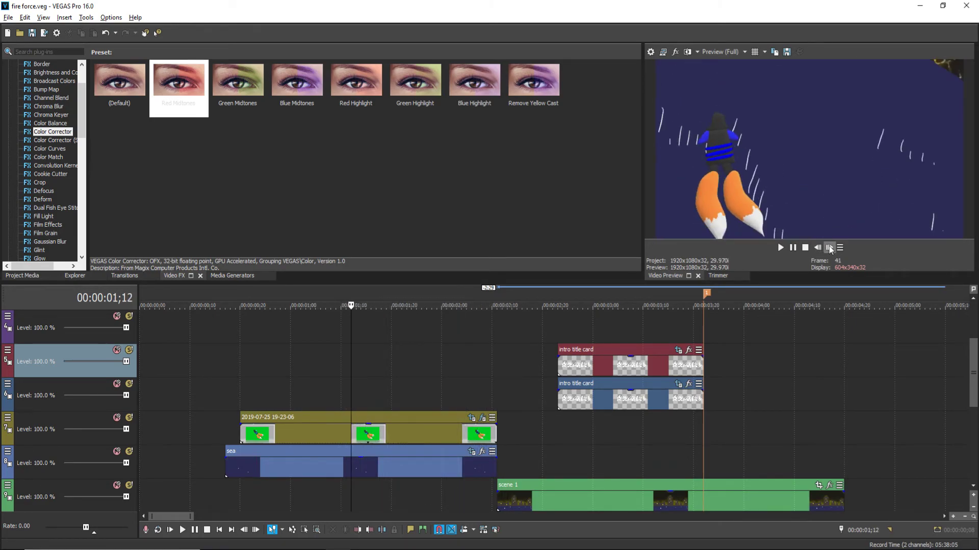
{"action": "left_click", "coordinate": [829, 248]}
{"action": "left_click", "coordinate": [828, 248]}
Reopen the sea clip's Event Pan/Crop and adjust the crop frame at the 00:00:01;01 keyframe.
{"action": "left_click", "coordinate": [472, 451]}
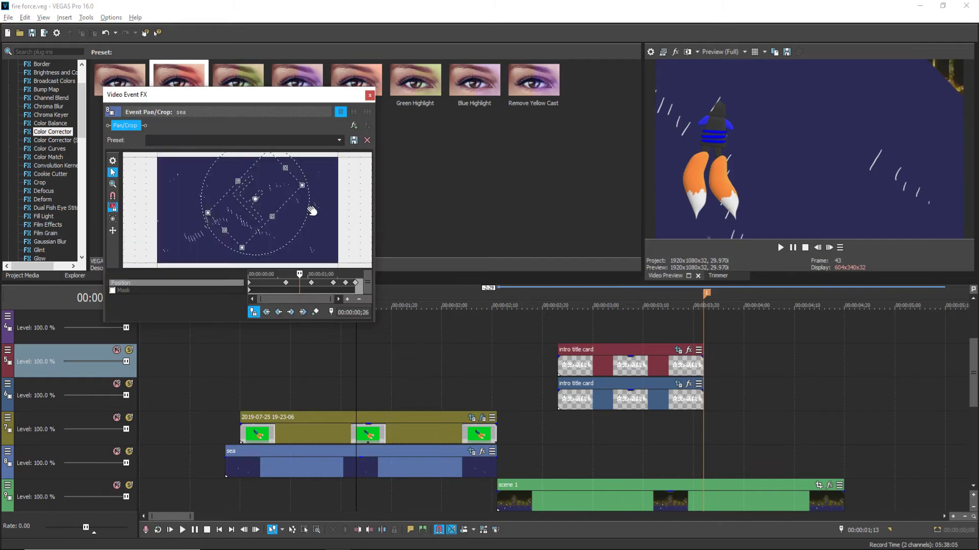
{"action": "left_click", "coordinate": [287, 283]}
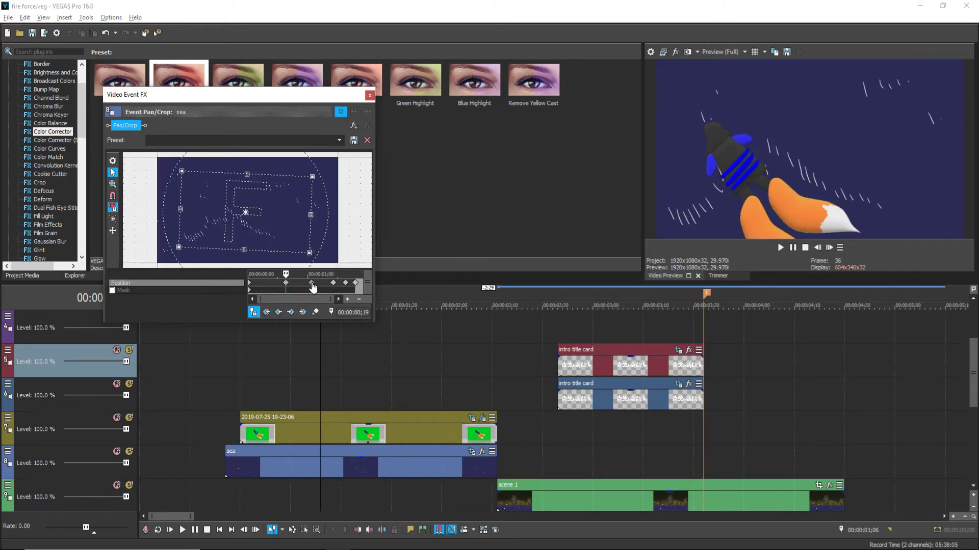
{"action": "left_click", "coordinate": [311, 283]}
{"action": "left_click_drag", "start_coordinate": [272, 183], "coordinate": [290, 194]}
Play from the start of the flying character clip to check the revised sea motion and close Event Pan/Crop.
{"action": "left_click", "coordinate": [283, 283]}
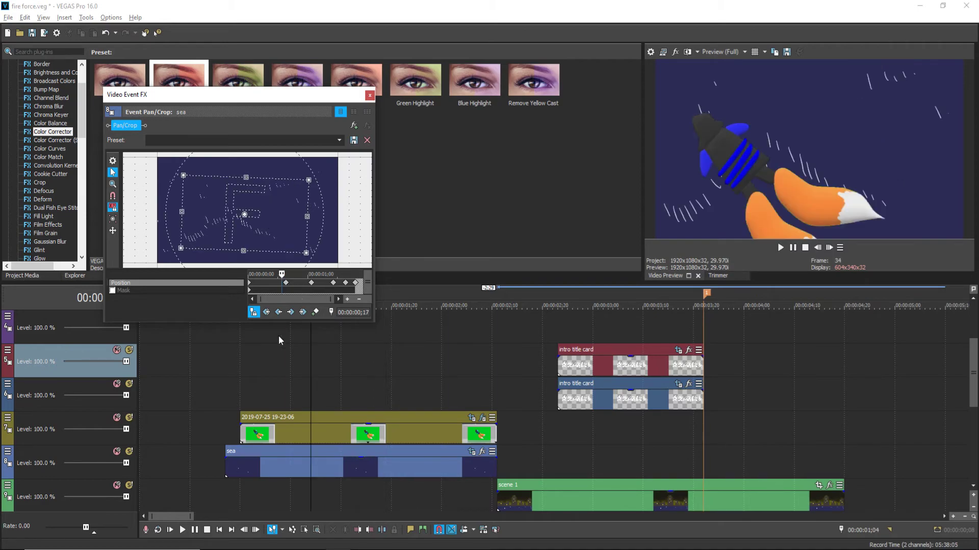
{"action": "left_click", "coordinate": [242, 349]}
{"action": "left_click", "coordinate": [782, 248]}
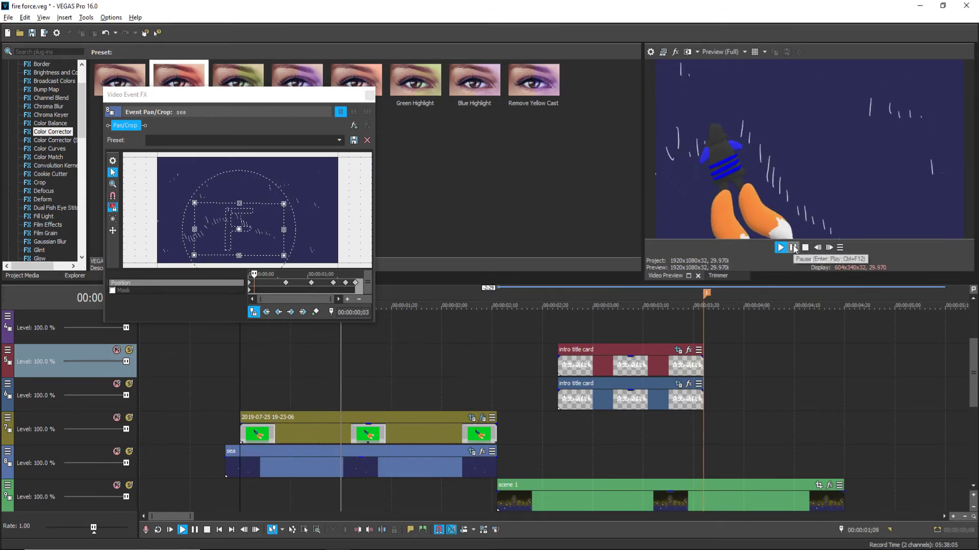
{"action": "left_click", "coordinate": [793, 248]}
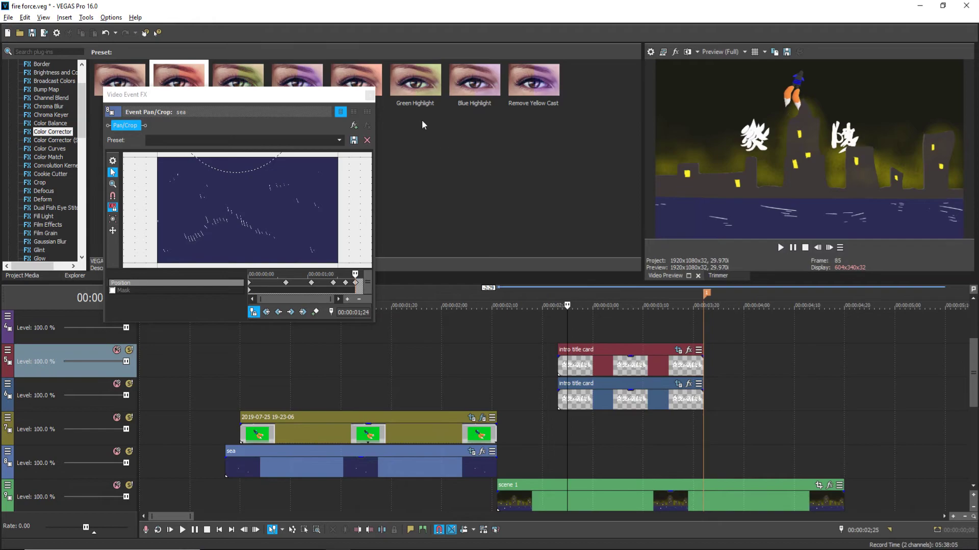
{"action": "left_click", "coordinate": [369, 96]}
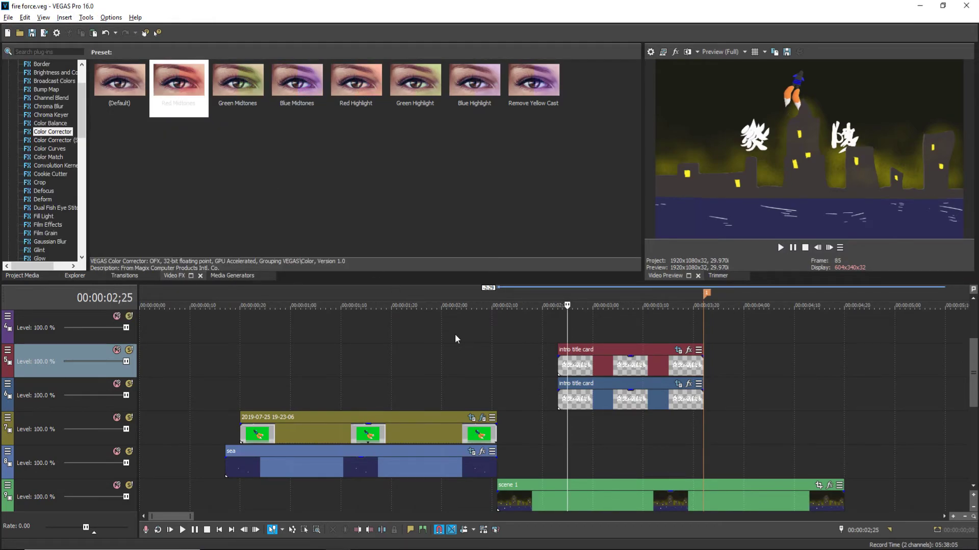
Inspect the frame at 00:00:02;09, just before the cut from the sea clip to scene 1.
{"action": "left_click_drag", "start_coordinate": [507, 344], "coordinate": [531, 339]}
{"action": "left_click", "coordinate": [452, 351]}
{"action": "left_click", "coordinate": [487, 349]}
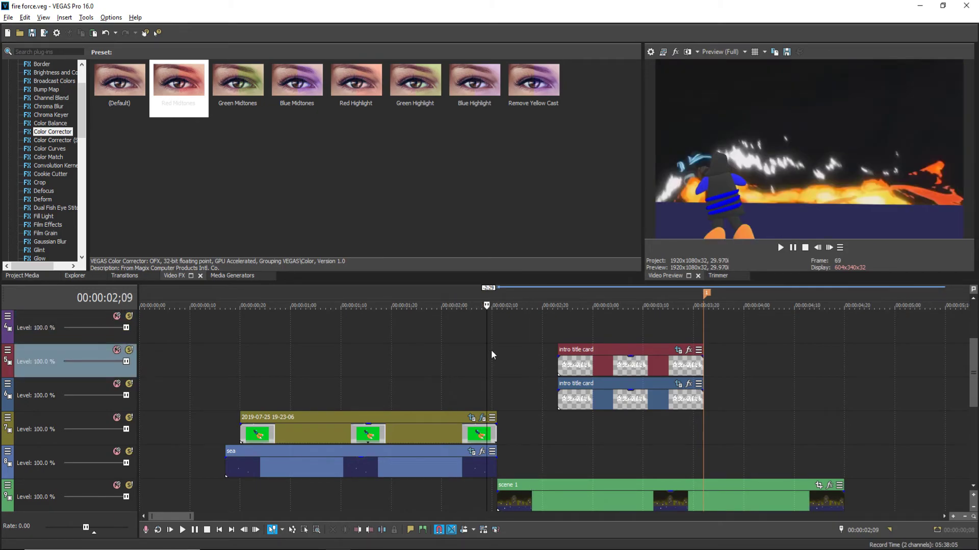
Move the lower scene 1 clip up onto the sea clip's track, directly after the sea clip.
{"action": "left_click", "coordinate": [497, 342]}
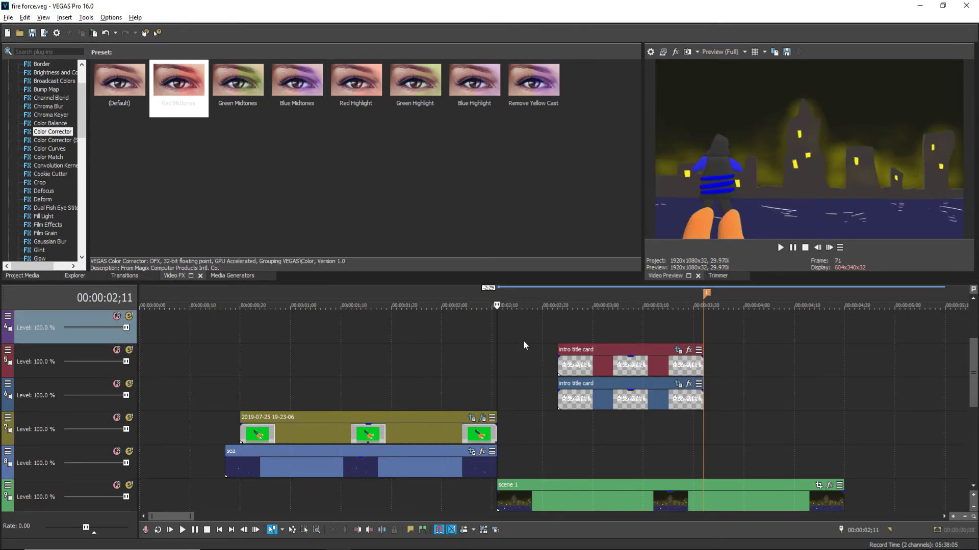
{"action": "scroll", "coordinate": [967, 368], "scroll_direction": "down", "scroll_amount": 1}
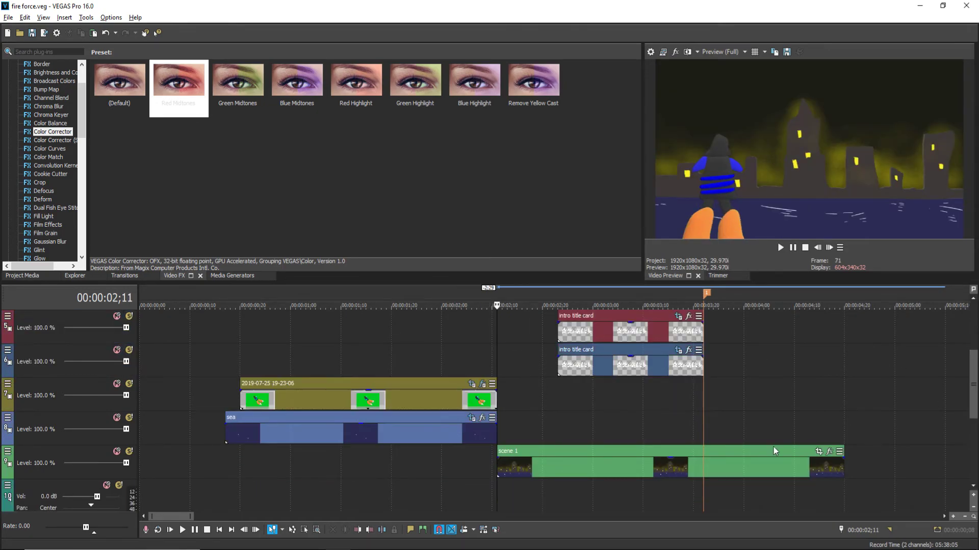
{"action": "left_click", "coordinate": [573, 466]}
{"action": "left_click_drag", "start_coordinate": [551, 477], "coordinate": [580, 429]}
{"action": "left_click", "coordinate": [497, 432]}
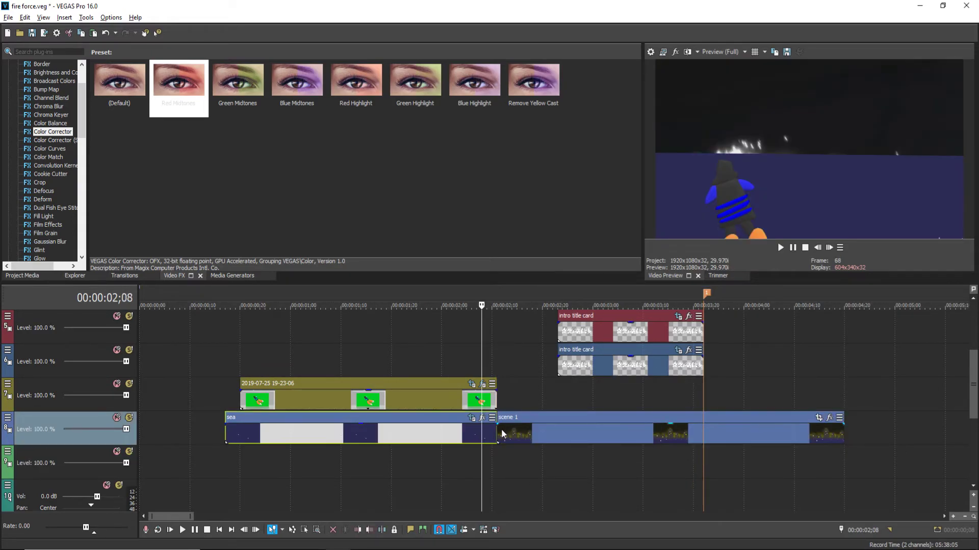
In the lower scene 1 clip's Event Pan/Crop, zoom the start onto a small area of water and restore the full frame at 00:00:00;05.
{"action": "left_click", "coordinate": [818, 418]}
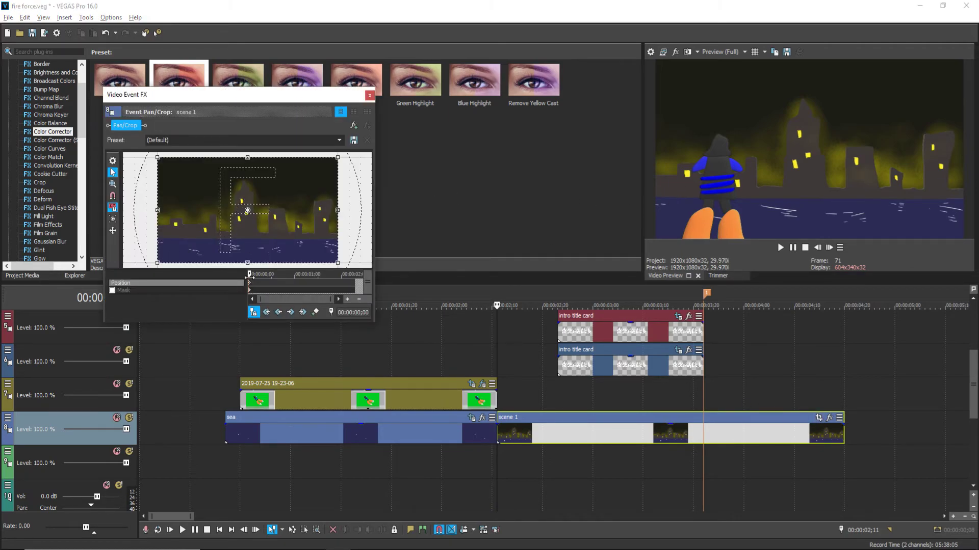
{"action": "left_click_drag", "start_coordinate": [156, 158], "coordinate": [250, 251]}
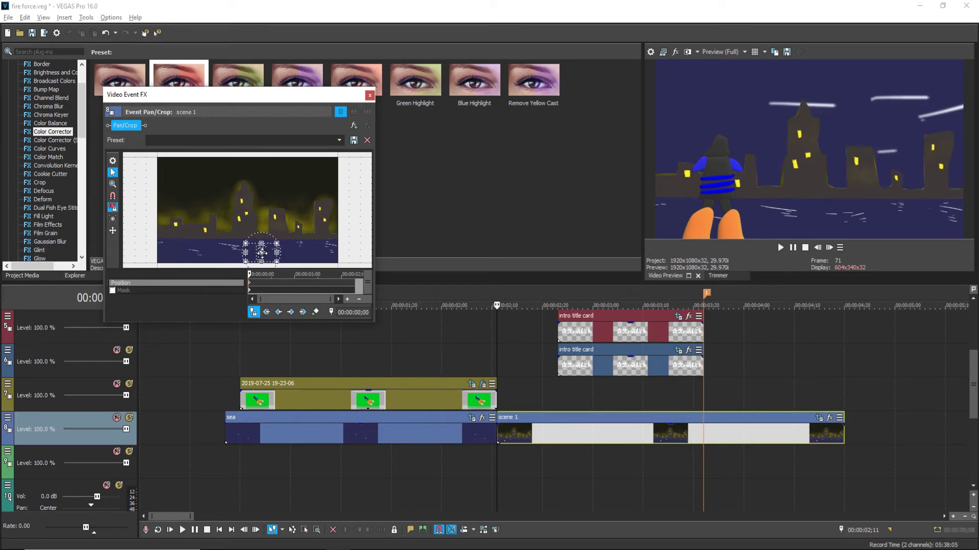
{"action": "left_click", "coordinate": [828, 248]}
{"action": "left_click", "coordinate": [829, 248]}
{"action": "left_click", "coordinate": [829, 248]}
{"action": "left_click", "coordinate": [818, 248]}
{"action": "left_click", "coordinate": [818, 248]}
{"action": "left_click", "coordinate": [818, 248]}
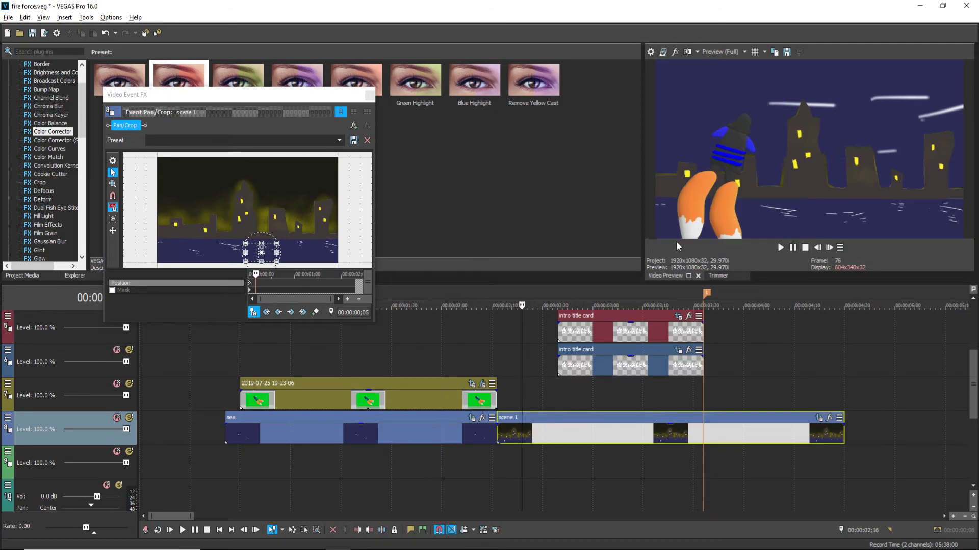
{"action": "right_click", "coordinate": [294, 213]}
{"action": "left_click", "coordinate": [312, 226]}
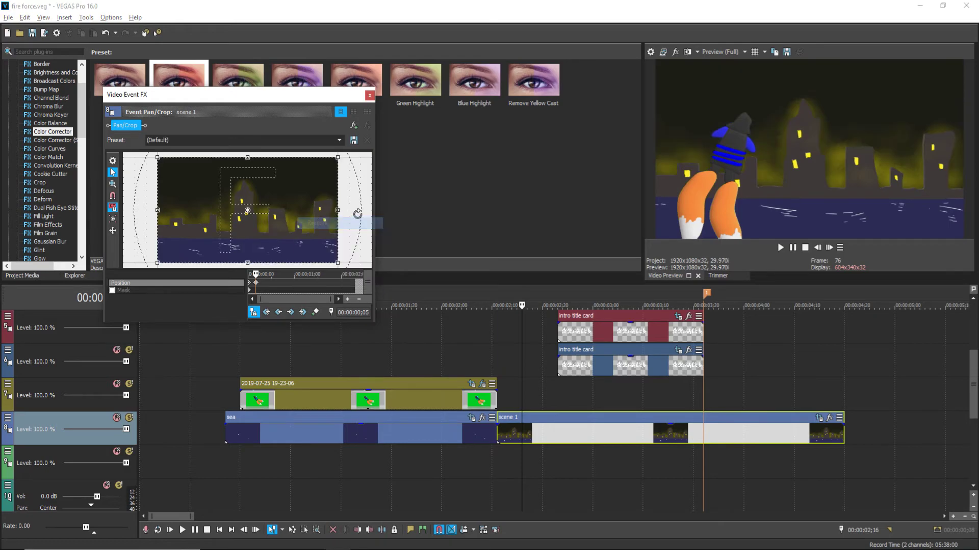
Play from the end of the sea clip through the title card to check scene 1's zoom-out.
{"action": "left_click", "coordinate": [456, 355]}
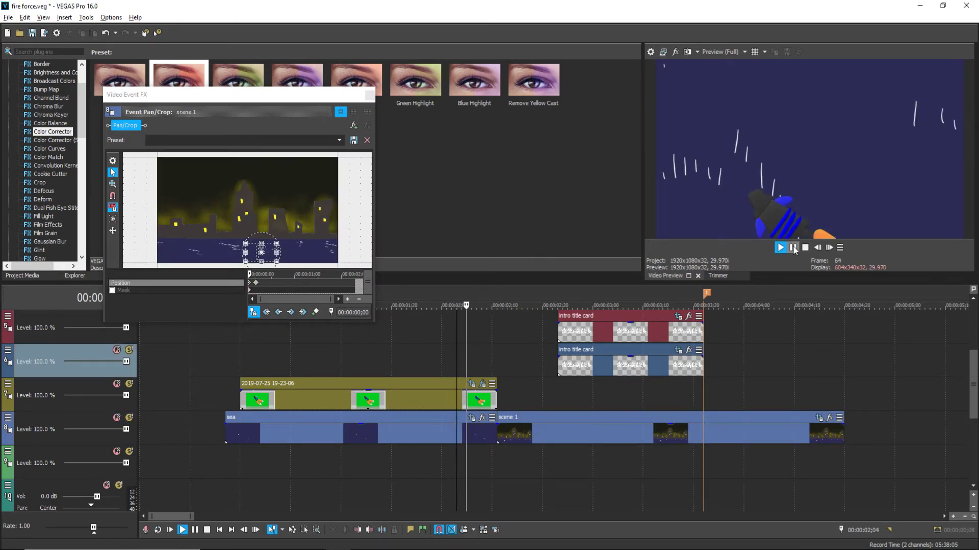
{"action": "left_click", "coordinate": [780, 248]}
{"action": "left_click", "coordinate": [793, 248]}
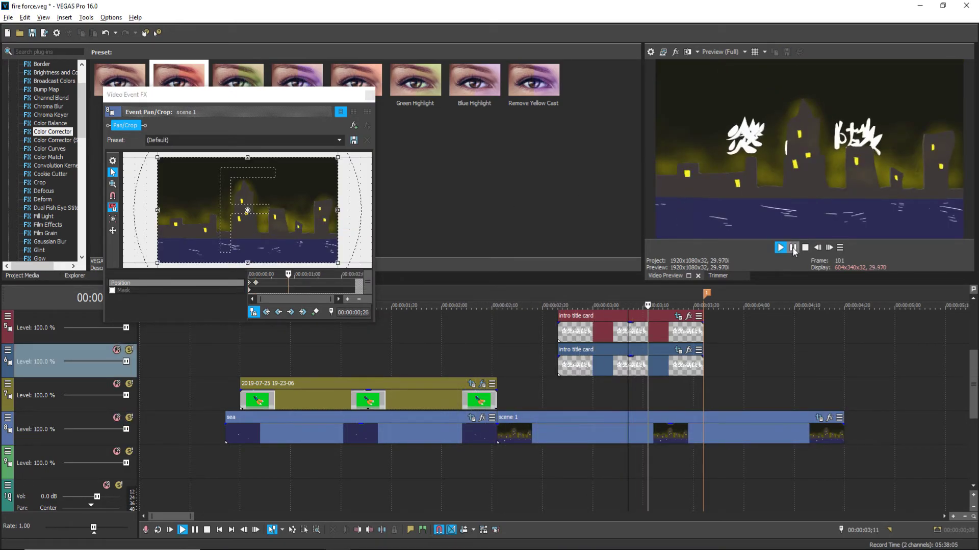
Tighten scene 1's crop slightly at 00:00:01;12 and move that keyframe to the end of the clip.
{"action": "left_click_drag", "start_coordinate": [332, 163], "coordinate": [312, 176]}
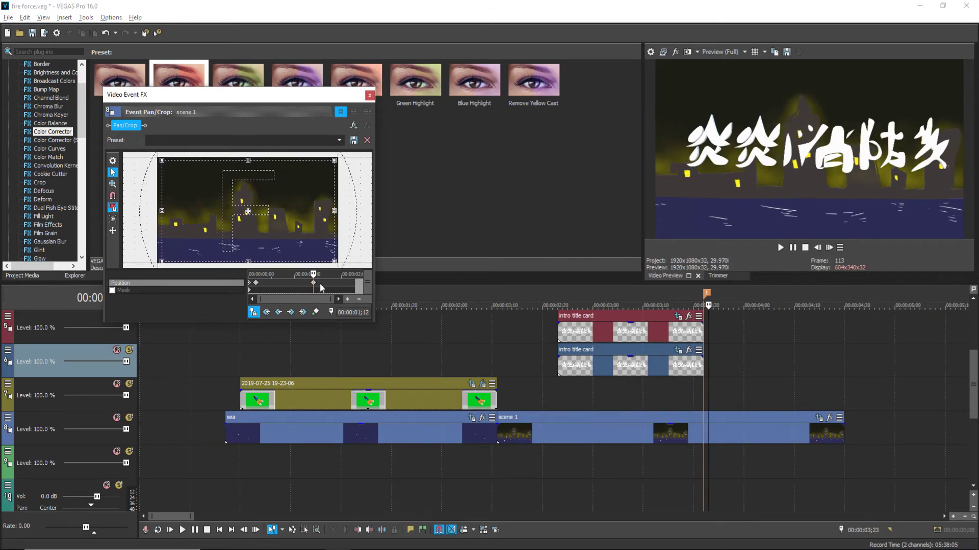
{"action": "left_click_drag", "start_coordinate": [364, 286], "coordinate": [366, 286]}
{"action": "right_click", "coordinate": [601, 405]}
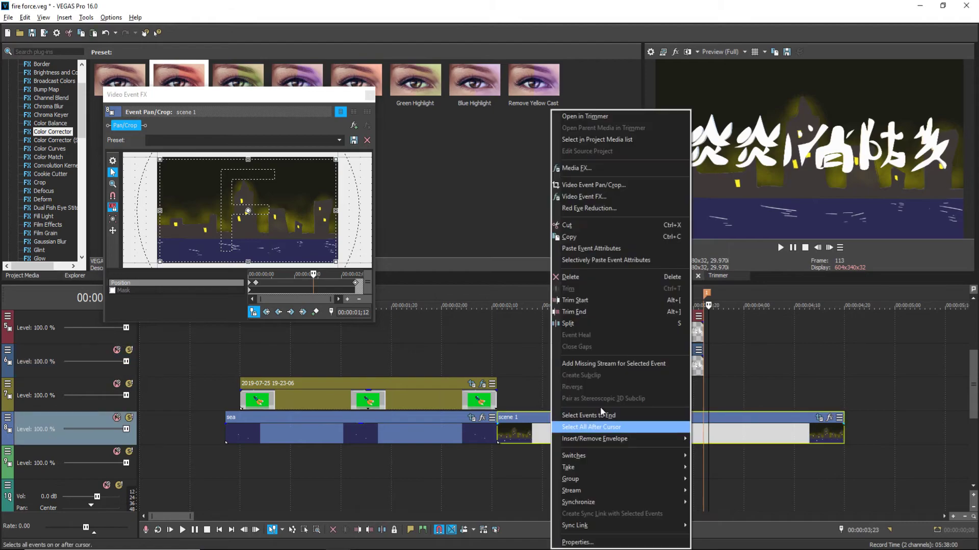
{"action": "left_click", "coordinate": [287, 281]}
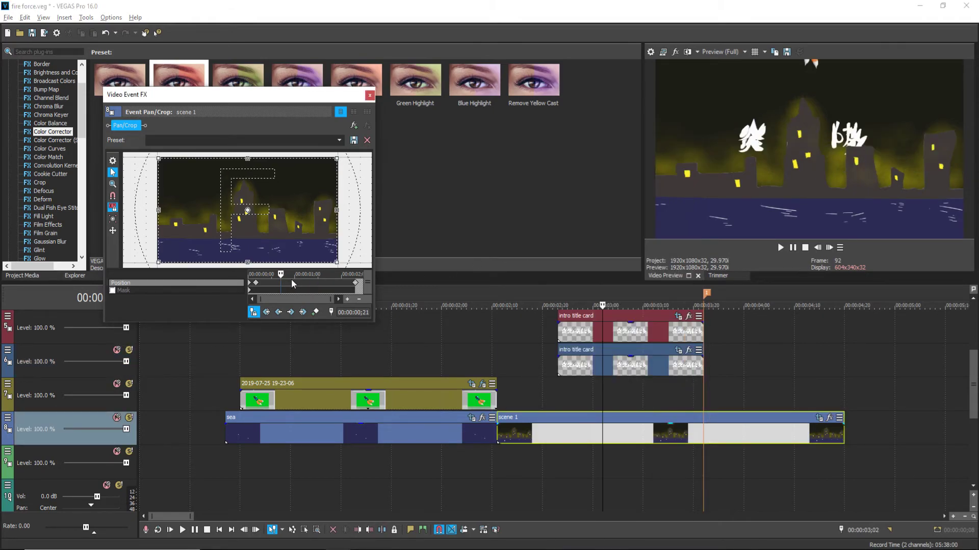
{"action": "left_click", "coordinate": [255, 287]}
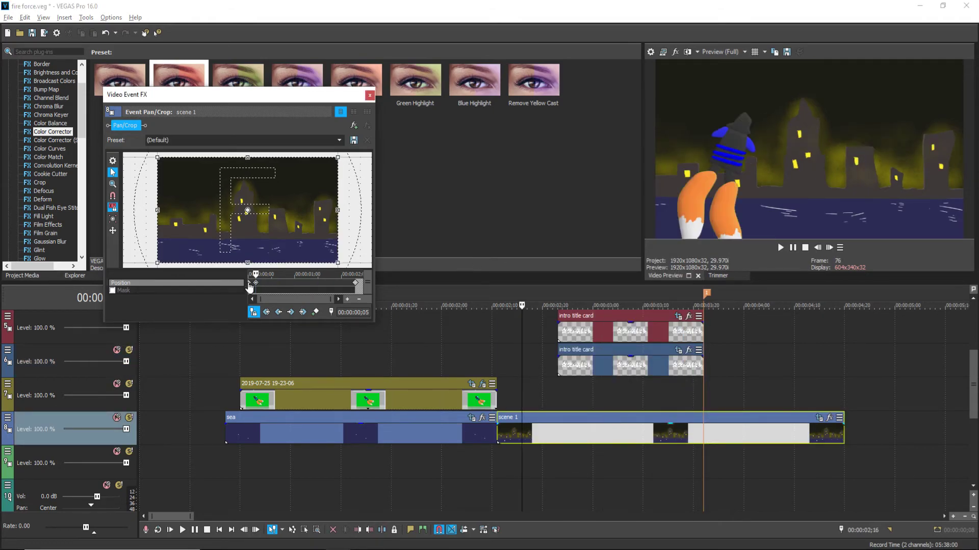
Copy all of the lower scene 1 clip's Position keyframes and close its Event Pan/Crop.
{"action": "right_click", "coordinate": [355, 283]}
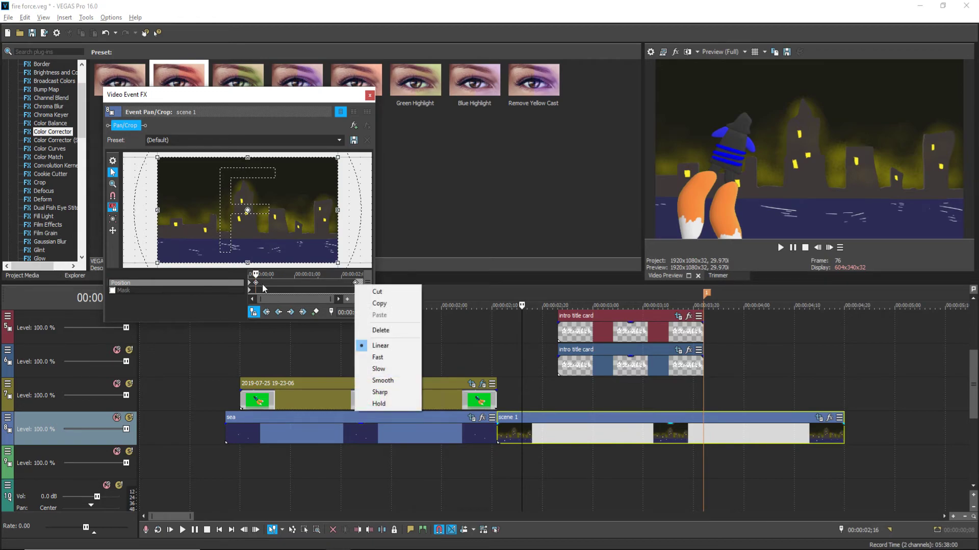
{"action": "left_click", "coordinate": [250, 287]}
{"action": "right_click", "coordinate": [363, 288]}
{"action": "left_click", "coordinate": [383, 304]}
{"action": "left_click", "coordinate": [369, 95]}
Open Event Pan/Crop for the masked scene 1 clip on track 3 and paste the copied keyframes into Position.
{"action": "left_click_drag", "start_coordinate": [964, 386], "coordinate": [964, 357]}
{"action": "left_click", "coordinate": [818, 317]}
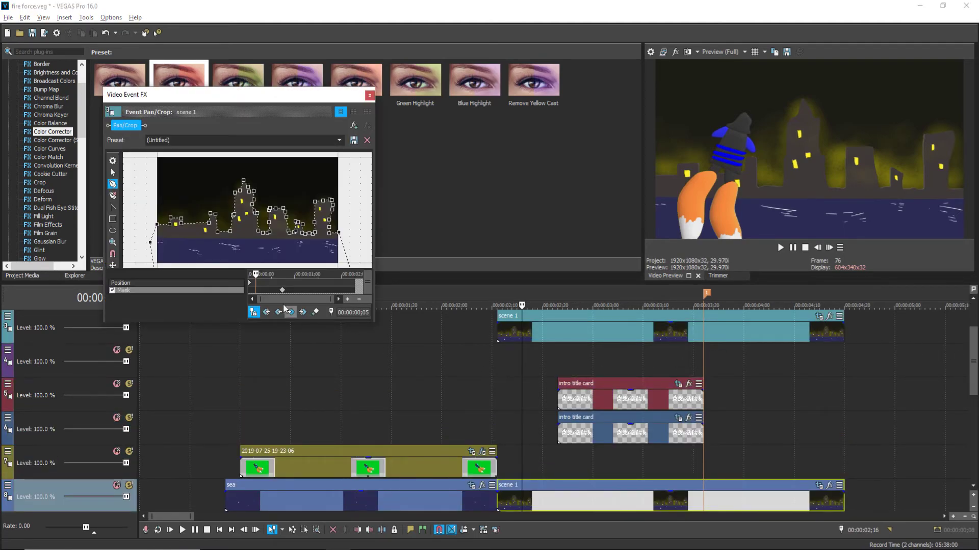
{"action": "left_click", "coordinate": [240, 283]}
{"action": "right_click", "coordinate": [249, 284]}
{"action": "left_click", "coordinate": [274, 316]}
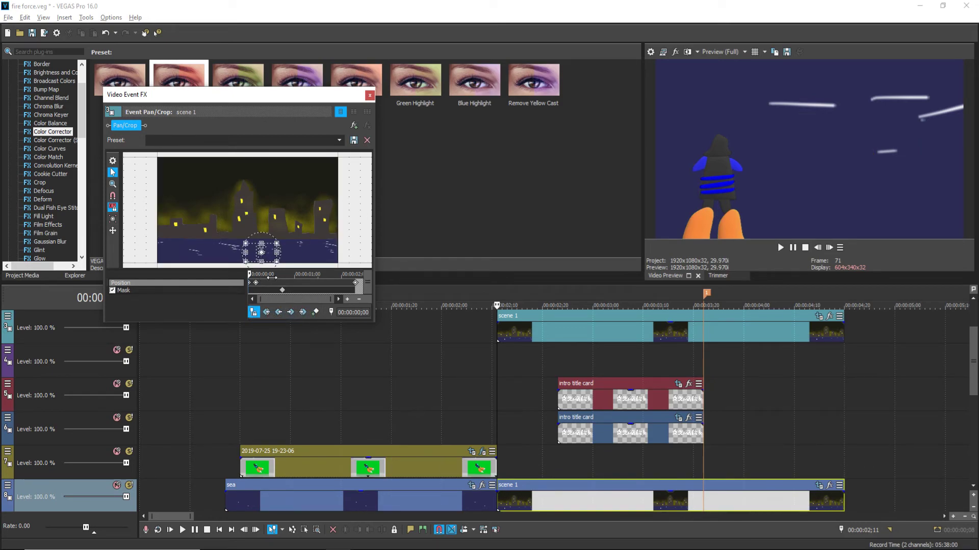
Step back and forth through the frames around the cut to scene 1 to compare its zoom-out with the character's movement.
{"action": "left_click", "coordinate": [527, 375]}
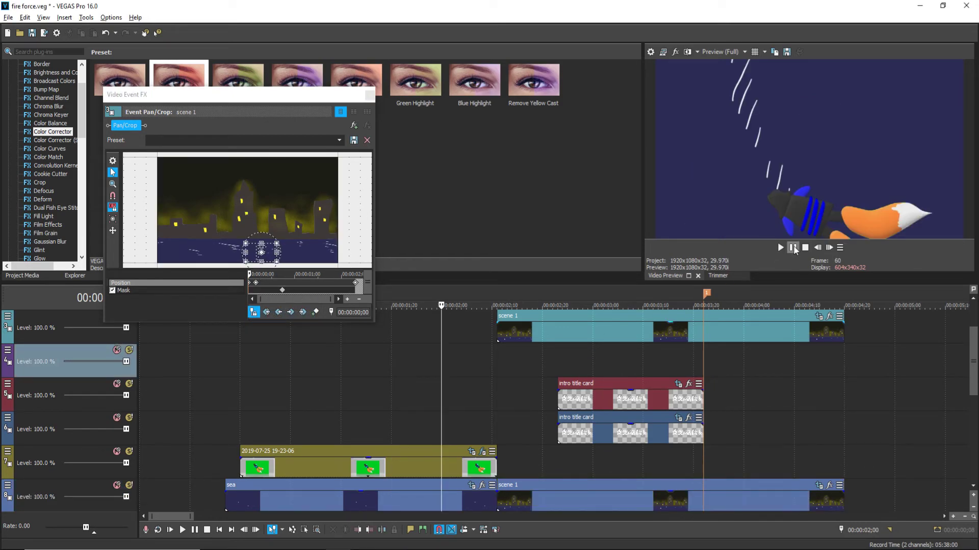
{"action": "left_click", "coordinate": [492, 388]}
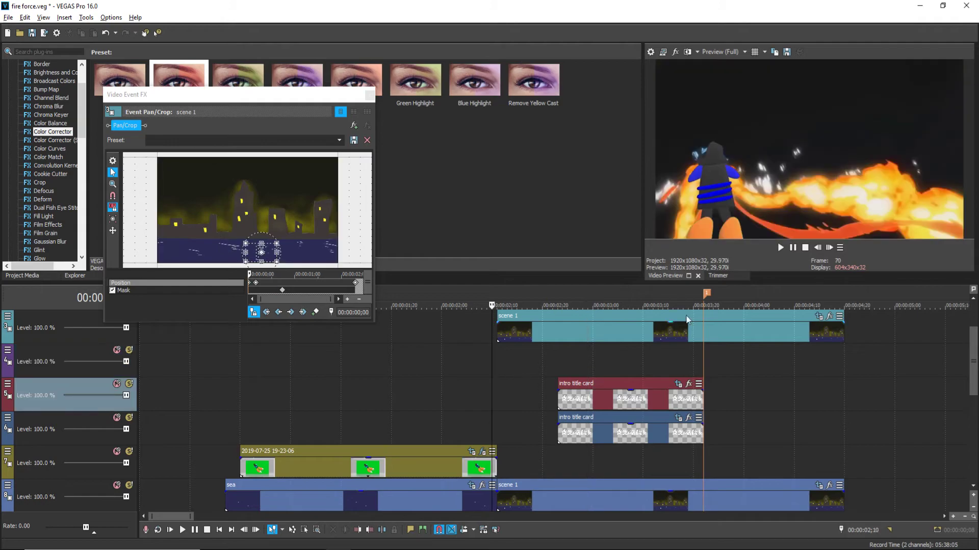
{"action": "left_click", "coordinate": [829, 248]}
{"action": "left_click", "coordinate": [829, 248]}
{"action": "left_click", "coordinate": [830, 248]}
{"action": "left_click", "coordinate": [829, 248]}
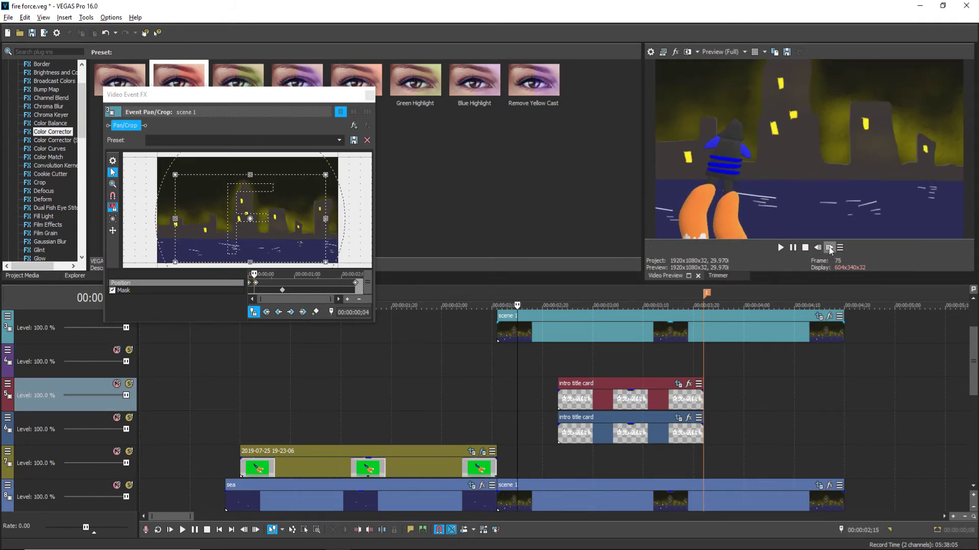
{"action": "left_click", "coordinate": [829, 248]}
{"action": "left_click", "coordinate": [830, 248]}
{"action": "left_click", "coordinate": [829, 248]}
{"action": "left_click", "coordinate": [829, 247]}
{"action": "left_click", "coordinate": [818, 248]}
{"action": "left_click", "coordinate": [817, 248]}
{"action": "left_click", "coordinate": [817, 248]}
{"action": "left_click", "coordinate": [817, 248]}
{"action": "left_click", "coordinate": [817, 247]}
{"action": "left_click", "coordinate": [817, 248]}
{"action": "left_click", "coordinate": [817, 248]}
{"action": "left_click", "coordinate": [817, 247]}
{"action": "left_click", "coordinate": [823, 248]}
{"action": "left_click", "coordinate": [823, 247]}
{"action": "left_click", "coordinate": [825, 248]}
{"action": "left_click", "coordinate": [826, 248]}
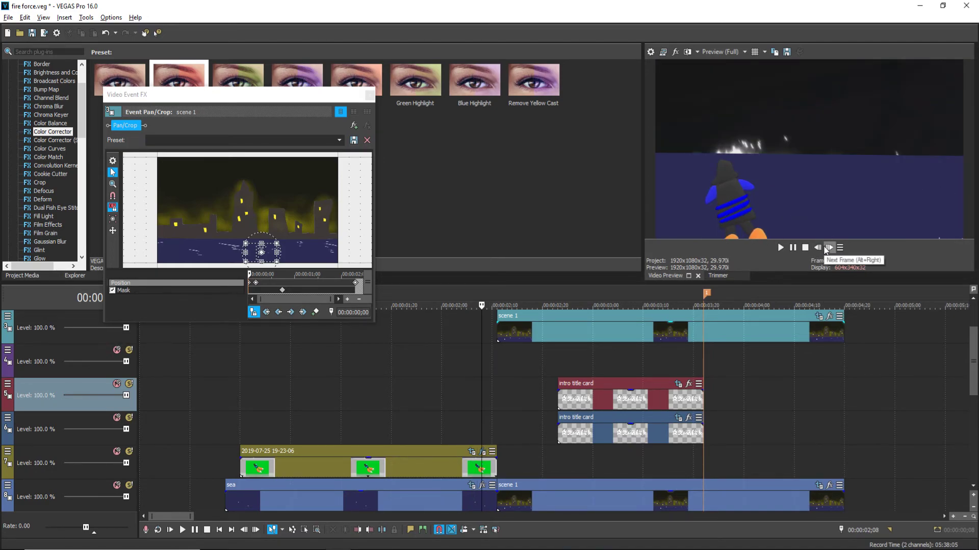
Move the lower scene 1 clip to track 9 and start it about five frames earlier, overlapping the end of the sea clip.
{"action": "scroll", "coordinate": [973, 361], "scroll_direction": "down", "scroll_amount": 1}
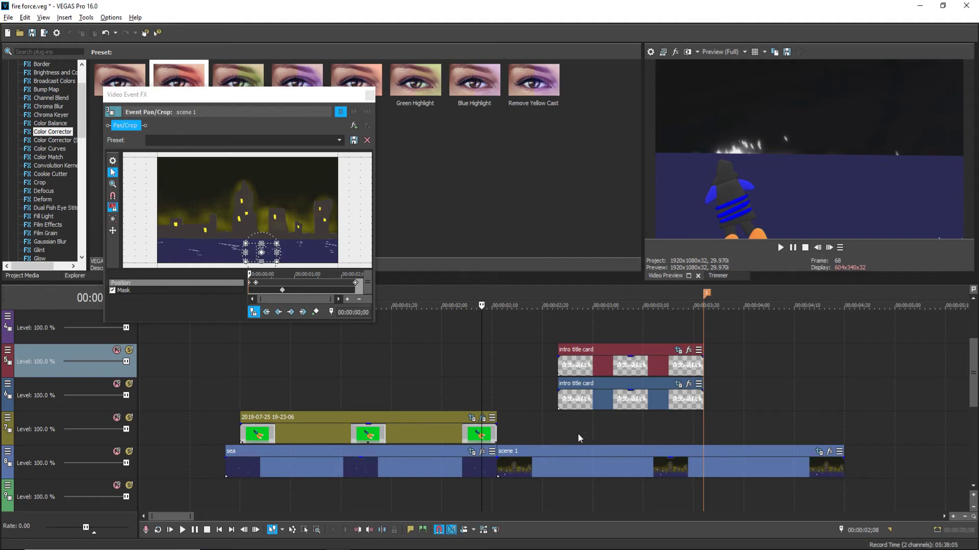
{"action": "left_click_drag", "start_coordinate": [558, 470], "coordinate": [532, 504]}
Step through the overlap between the sea and scene 1 to examine how the earlier city background meets the character.
{"action": "left_click", "coordinate": [454, 408]}
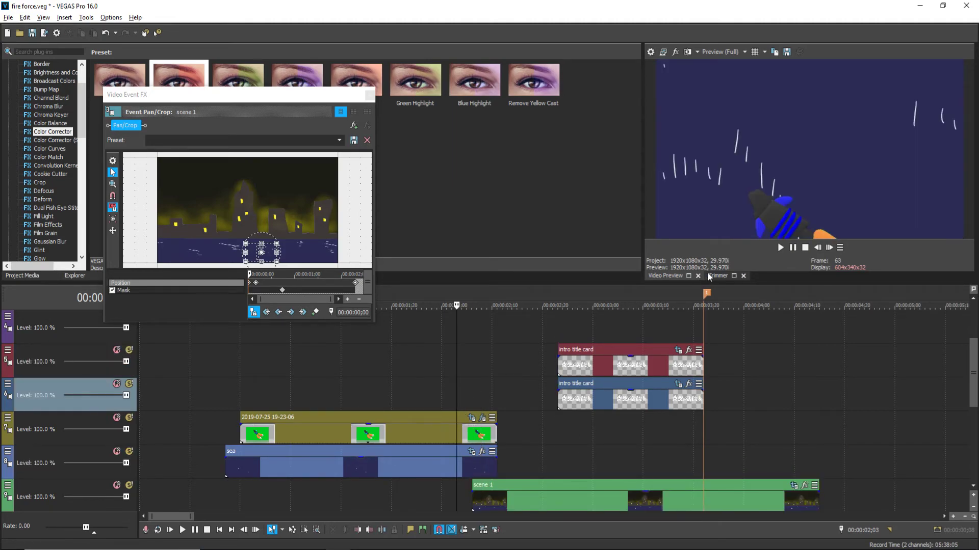
{"action": "left_click", "coordinate": [473, 368]}
{"action": "left_click", "coordinate": [830, 248]}
{"action": "left_click", "coordinate": [829, 247]}
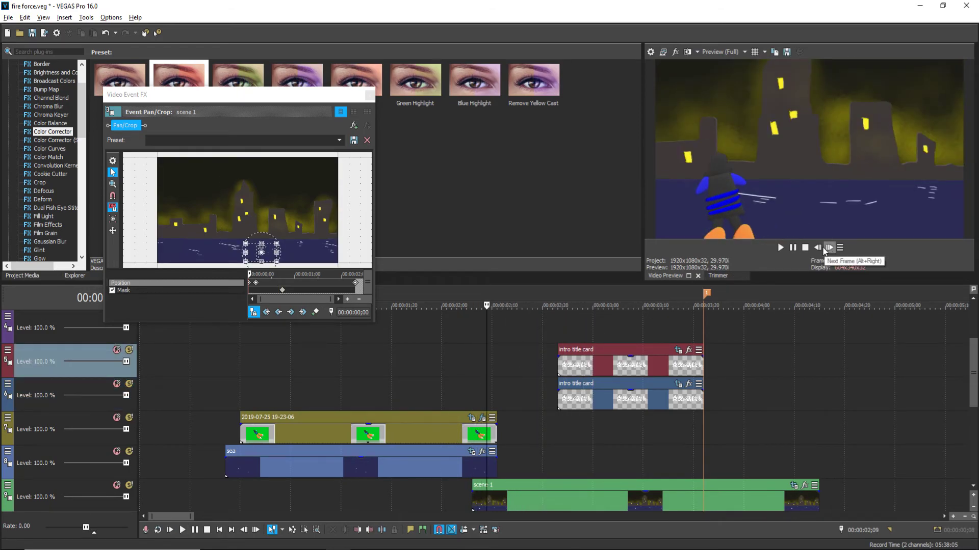
{"action": "left_click", "coordinate": [818, 248]}
{"action": "left_click", "coordinate": [817, 248]}
{"action": "left_click", "coordinate": [818, 247]}
{"action": "left_click", "coordinate": [829, 248]}
{"action": "left_click", "coordinate": [830, 248]}
{"action": "left_click", "coordinate": [829, 248]}
{"action": "left_click", "coordinate": [829, 247]}
{"action": "left_click", "coordinate": [829, 247]}
{"action": "left_click", "coordinate": [829, 248]}
{"action": "left_click", "coordinate": [829, 248]}
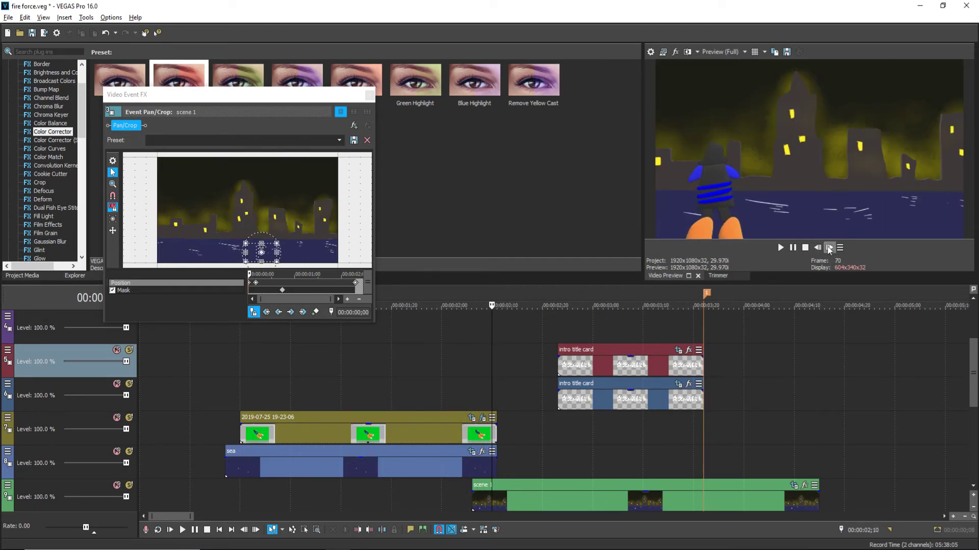
Move the masked scene 1 clip on track 3 about five frames earlier to match the lower scene 1 clip.
{"action": "left_click", "coordinate": [469, 393]}
{"action": "left_click_drag", "start_coordinate": [973, 376], "coordinate": [973, 336]}
{"action": "left_click", "coordinate": [589, 404]}
{"action": "left_click_drag", "start_coordinate": [590, 407], "coordinate": [565, 407]}
Play and step through the transition into scene 1 to check the character's timing against the moved backgrounds.
{"action": "left_click", "coordinate": [780, 248]}
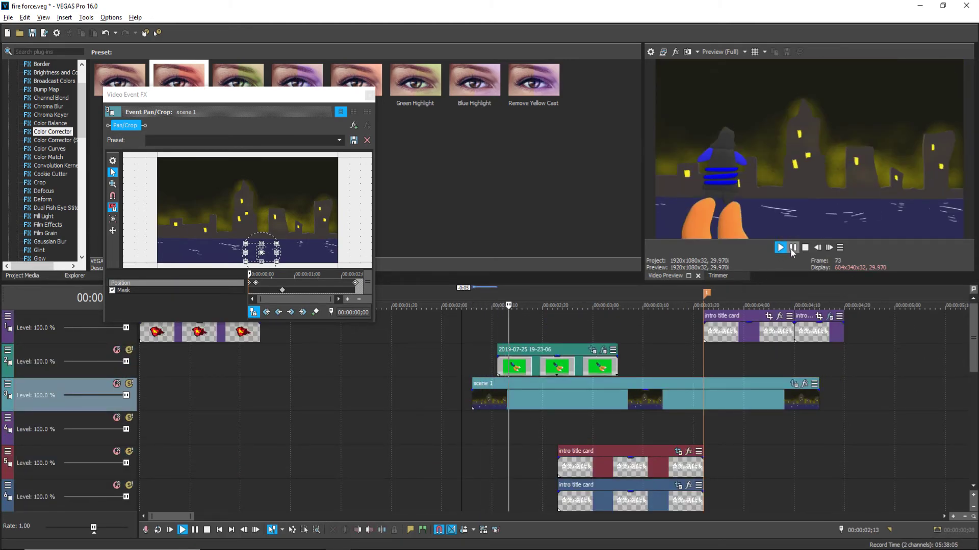
{"action": "left_click", "coordinate": [793, 248]}
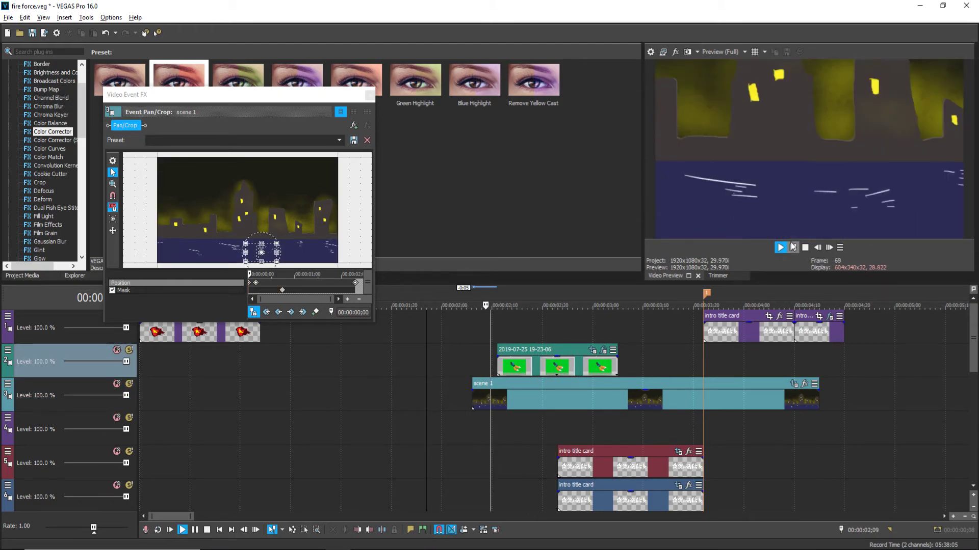
{"action": "left_click", "coordinate": [793, 248]}
{"action": "left_click", "coordinate": [497, 332]}
{"action": "left_click", "coordinate": [817, 248]}
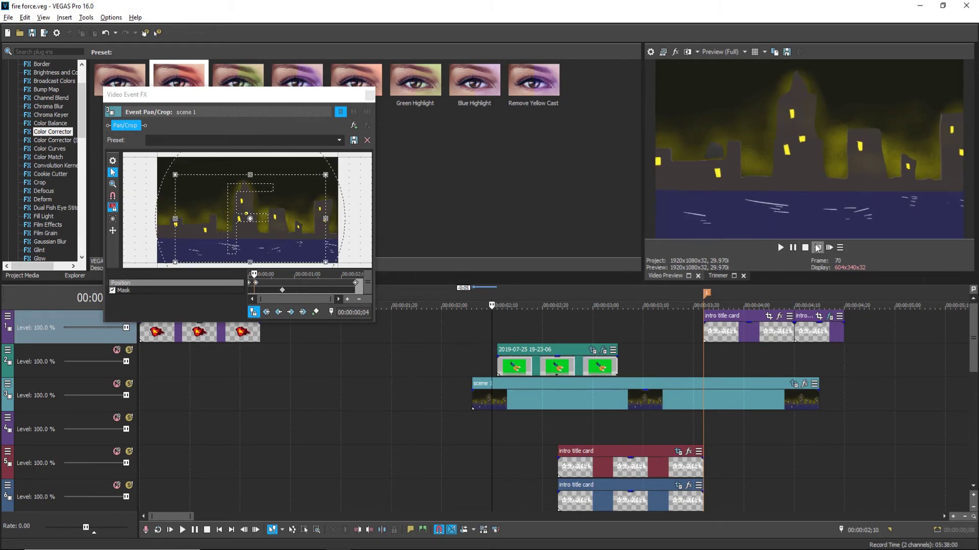
{"action": "left_click", "coordinate": [817, 248]}
{"action": "left_click", "coordinate": [817, 249]}
{"action": "left_click", "coordinate": [818, 249]}
{"action": "left_click", "coordinate": [819, 249]}
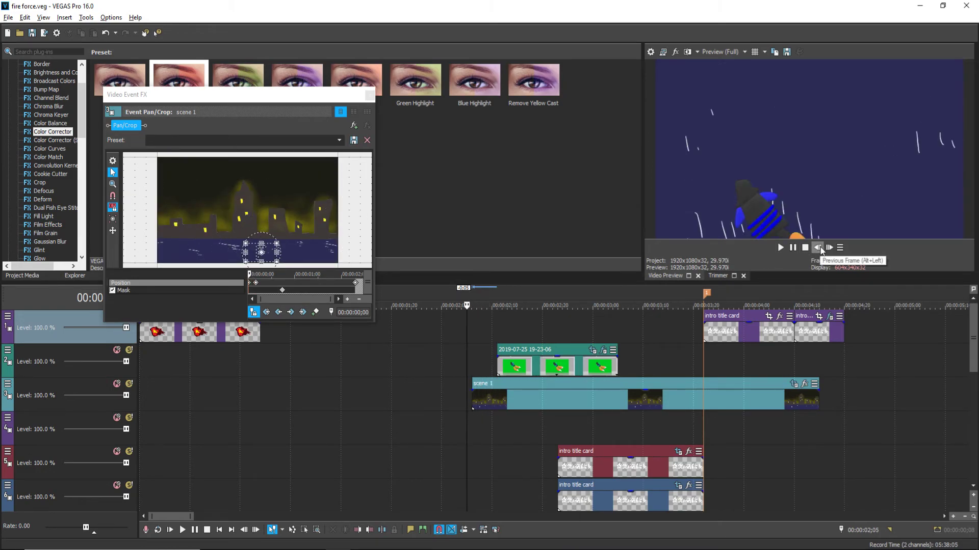
{"action": "left_click", "coordinate": [828, 249]}
{"action": "left_click", "coordinate": [829, 248]}
Move the character clip on track 2 earlier to start together with scene 1 and play back the transition.
{"action": "left_click_drag", "start_coordinate": [542, 371], "coordinate": [517, 371]}
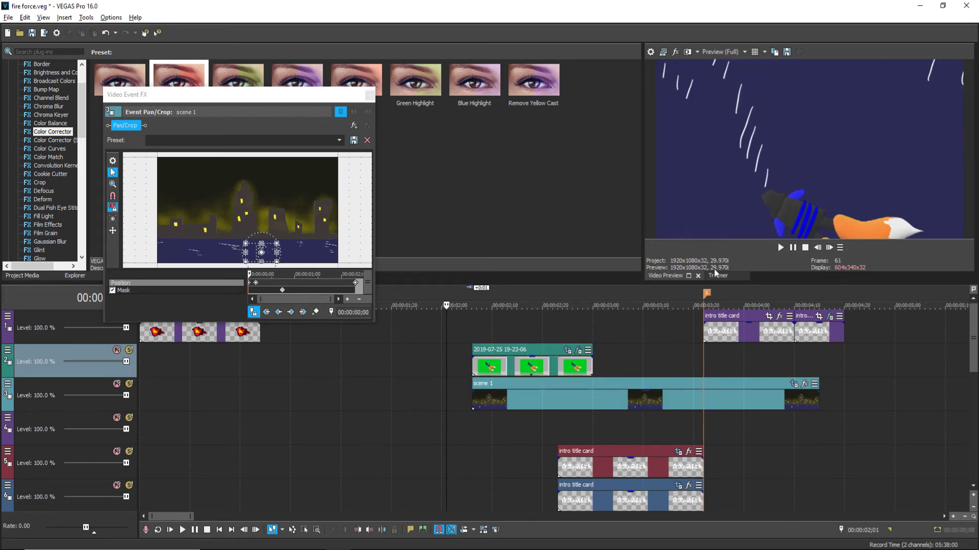
{"action": "left_click", "coordinate": [779, 248]}
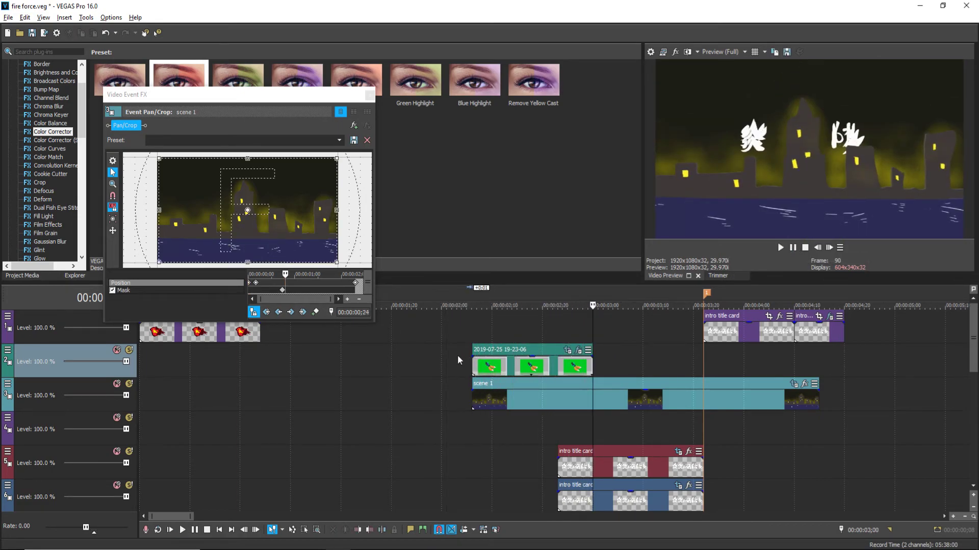
{"action": "left_click", "coordinate": [817, 248]}
{"action": "left_click", "coordinate": [818, 248]}
{"action": "left_click", "coordinate": [817, 248]}
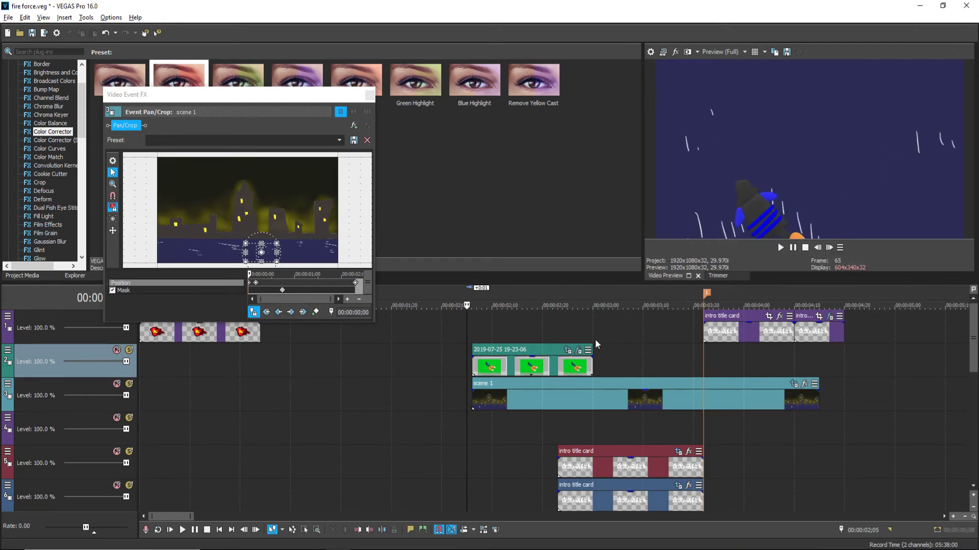
Lengthen the character clip on track 2 by about two frames, keeping its start aligned with scene 1.
{"action": "mouse_move", "coordinate": [473, 364]}
{"action": "left_mouse_down"}
{"action": "mouse_move", "coordinate": [498, 365]}
{"action": "mouse_move", "coordinate": [469, 367]}
{"action": "left_mouse_up"}
{"action": "left_click", "coordinate": [829, 247]}
{"action": "left_click", "coordinate": [817, 247]}
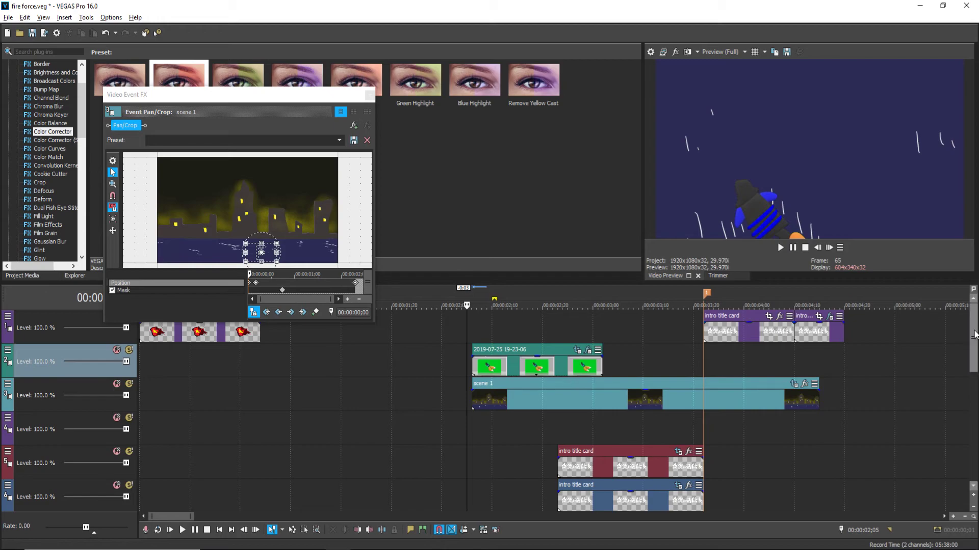
Step through scene 1's first frames to check the character's handover from the flying clip to the track 2 clip.
{"action": "scroll", "coordinate": [962, 359], "scroll_direction": "down", "scroll_amount": 2}
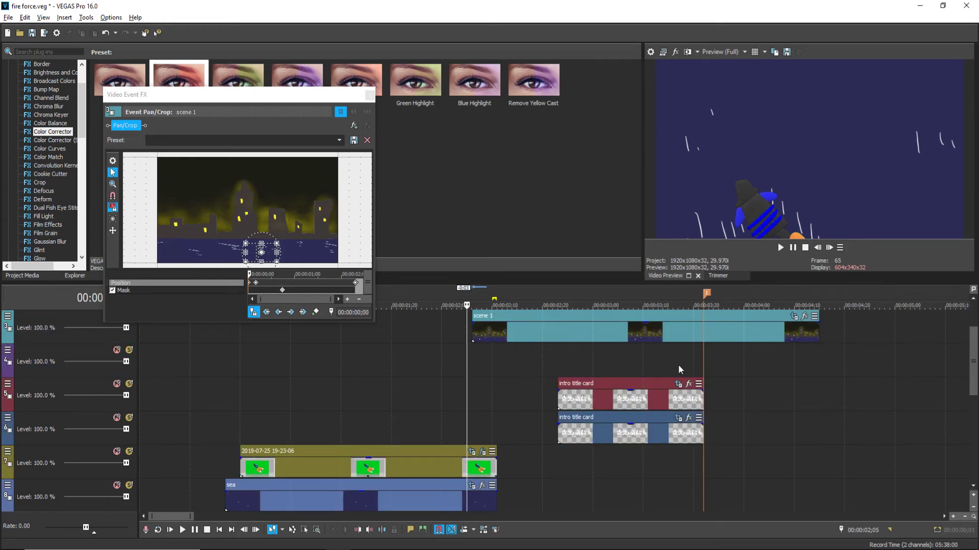
{"action": "left_click", "coordinate": [474, 381]}
{"action": "left_click", "coordinate": [829, 248]}
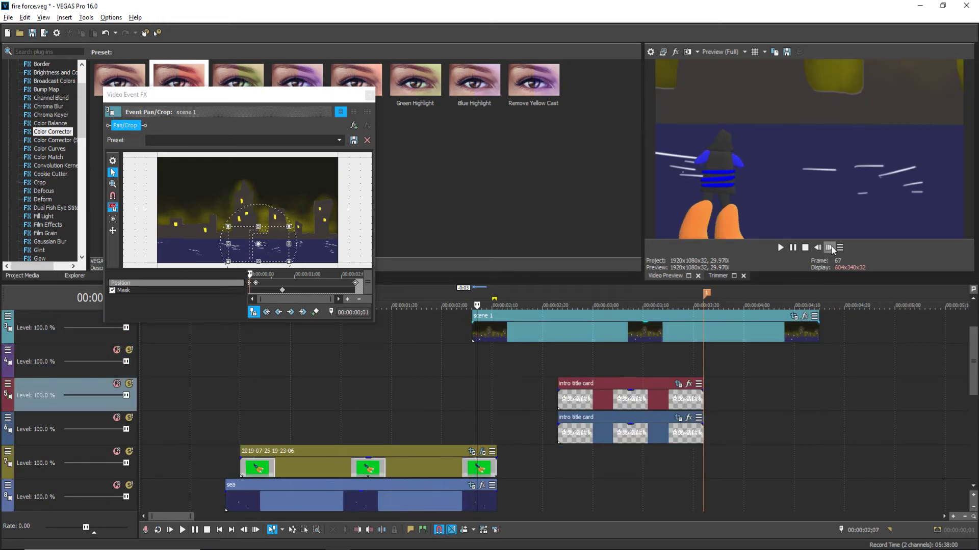
{"action": "left_click", "coordinate": [829, 247]}
{"action": "scroll", "coordinate": [481, 354], "scroll_direction": "up", "scroll_amount": 2}
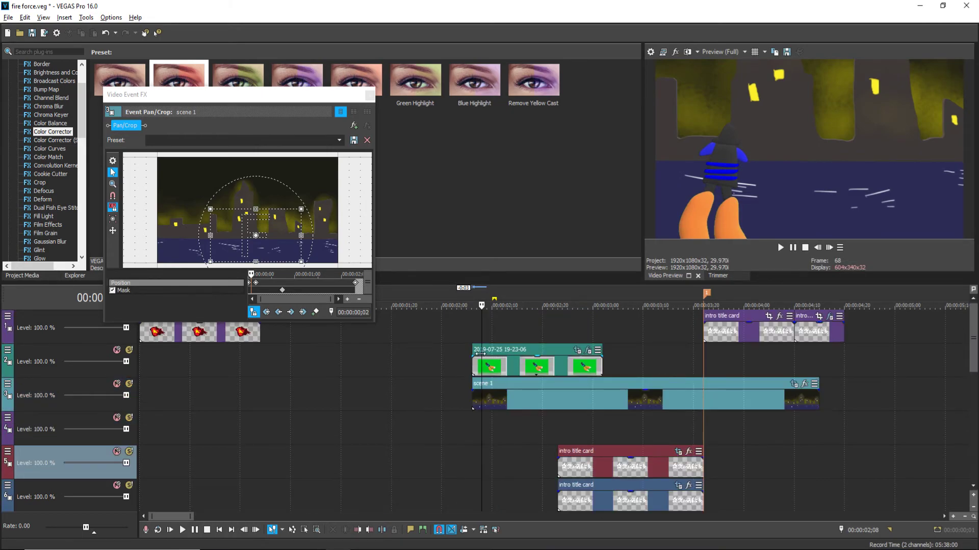
Undo the last changes to the character clip on track 2 and trim scene 1's start to align with that clip's start.
{"action": "left_click", "coordinate": [493, 370]}
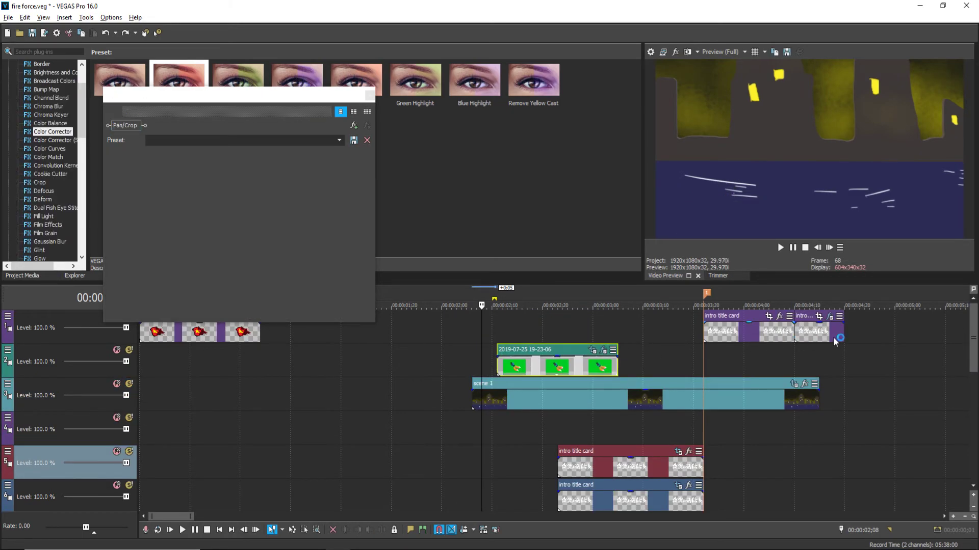
{"action": "key", "text": "ctrl+z"}
{"action": "key", "text": "ctrl+z"}
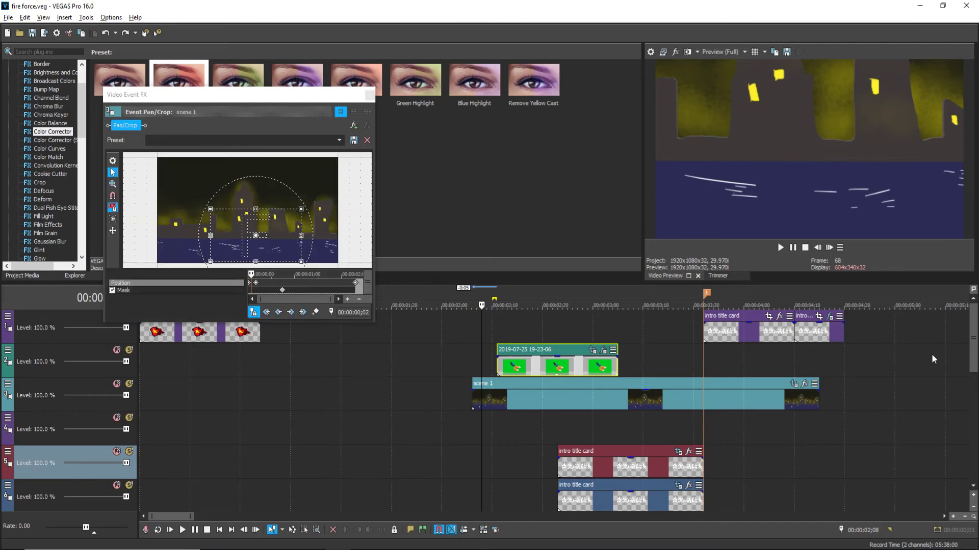
{"action": "scroll", "coordinate": [974, 355], "scroll_direction": "down", "scroll_amount": 2}
{"action": "scroll", "coordinate": [656, 358], "scroll_direction": "up", "scroll_amount": 1}
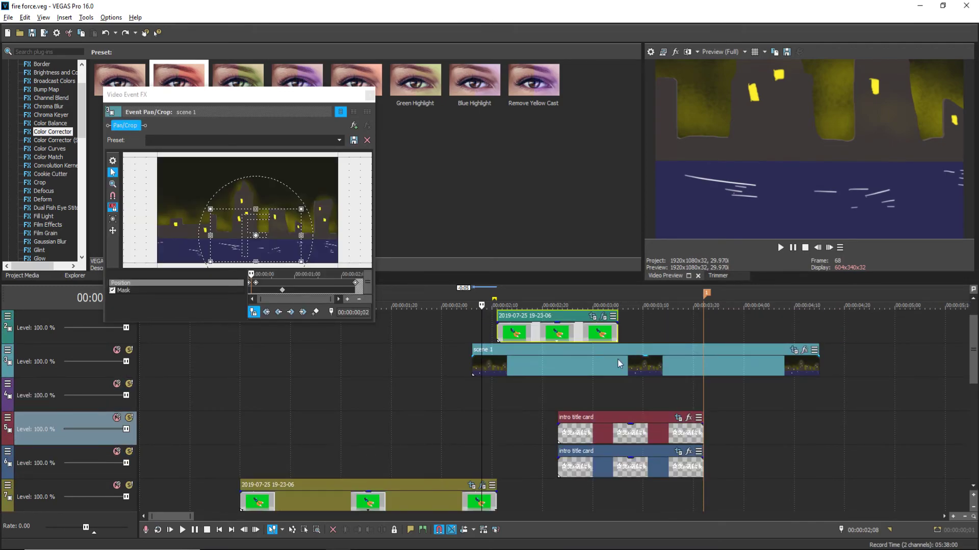
{"action": "left_click", "coordinate": [500, 359]}
{"action": "left_click_drag", "start_coordinate": [470, 370], "coordinate": [497, 368]}
Step back and forth through the cut from the flying character clip into scene 1 to check the camera motion frame by frame.
{"action": "left_click", "coordinate": [461, 371]}
{"action": "left_click", "coordinate": [829, 248]}
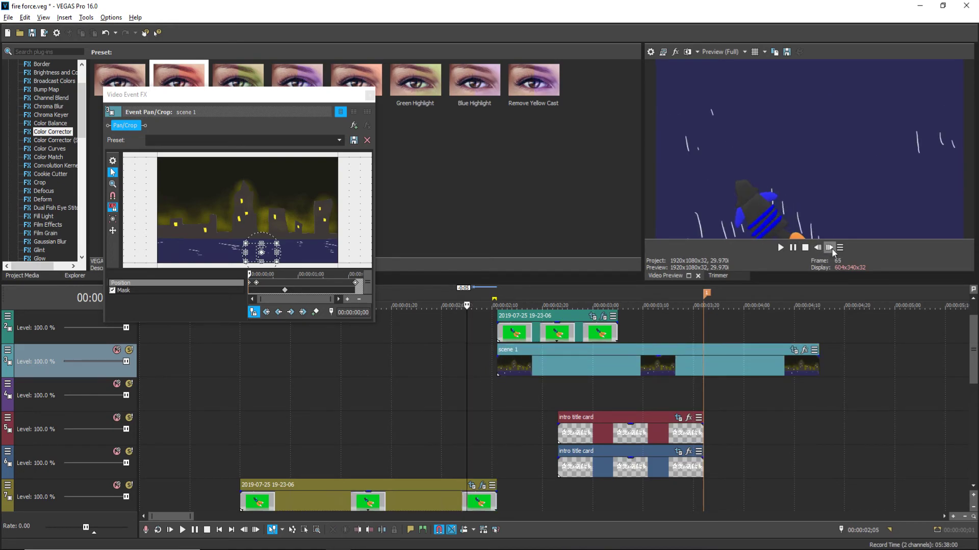
{"action": "left_click", "coordinate": [830, 247]}
{"action": "left_click", "coordinate": [829, 247]}
{"action": "left_click", "coordinate": [829, 247]}
{"action": "left_click", "coordinate": [829, 247]}
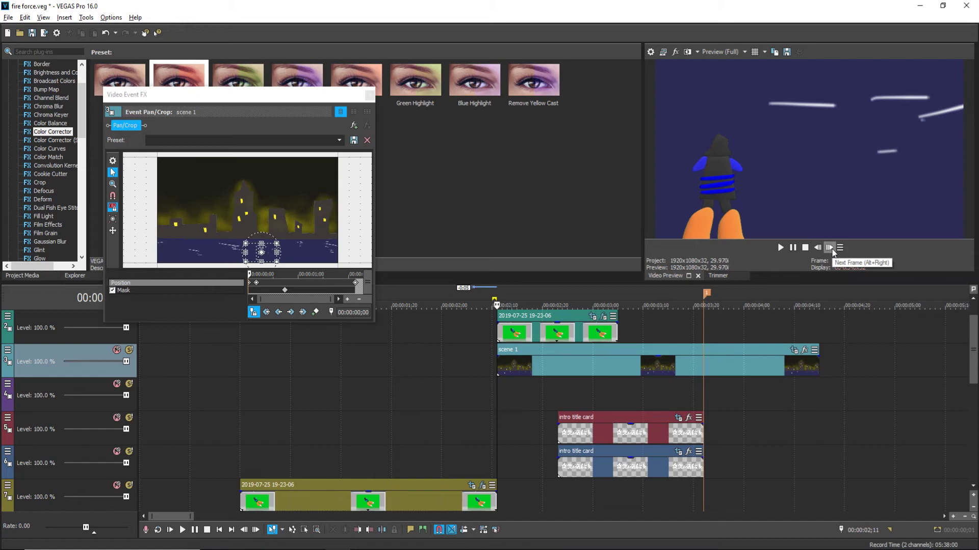
{"action": "left_click", "coordinate": [830, 248]}
{"action": "left_click", "coordinate": [830, 247]}
{"action": "left_click", "coordinate": [829, 247]}
{"action": "left_click", "coordinate": [829, 247]}
{"action": "left_click", "coordinate": [829, 248]}
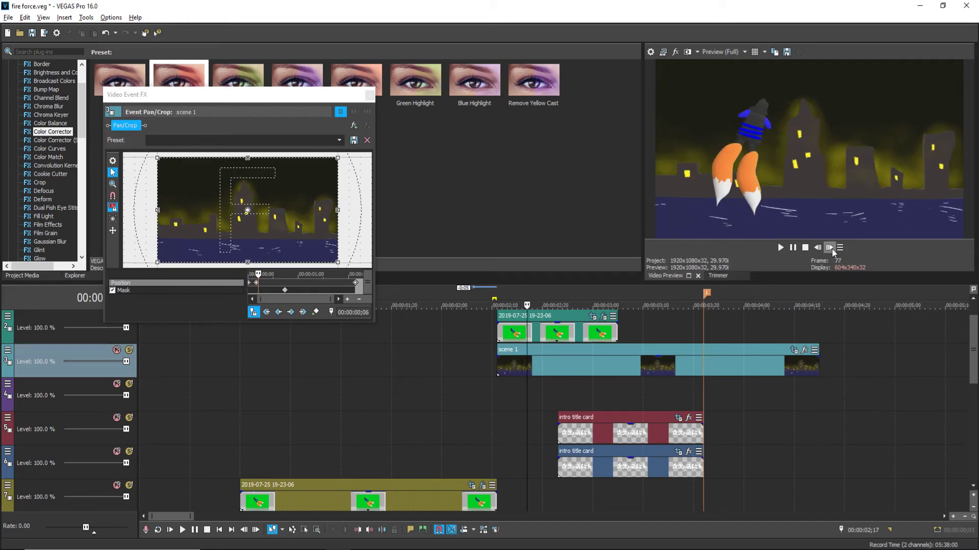
{"action": "left_click", "coordinate": [822, 249]}
{"action": "left_click", "coordinate": [822, 248]}
{"action": "left_click", "coordinate": [822, 248]}
{"action": "left_click", "coordinate": [822, 248]}
{"action": "left_click", "coordinate": [822, 248]}
{"action": "left_click", "coordinate": [821, 249]}
{"action": "left_click", "coordinate": [822, 248]}
{"action": "left_click", "coordinate": [822, 249]}
{"action": "left_click", "coordinate": [829, 247]}
{"action": "left_click", "coordinate": [829, 248]}
{"action": "left_click", "coordinate": [829, 248]}
{"action": "left_click", "coordinate": [830, 248]}
{"action": "left_click", "coordinate": [829, 248]}
{"action": "left_click", "coordinate": [829, 247]}
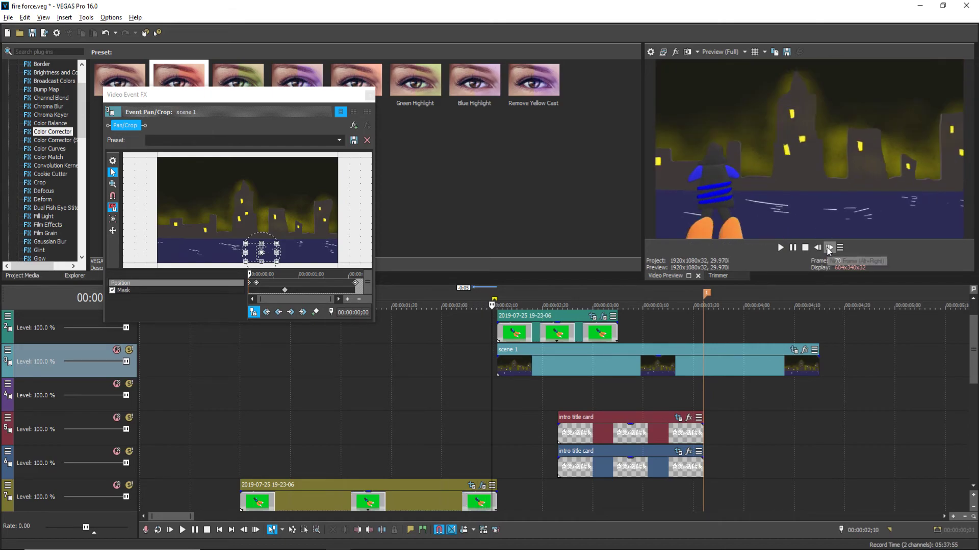
{"action": "left_click", "coordinate": [829, 248]}
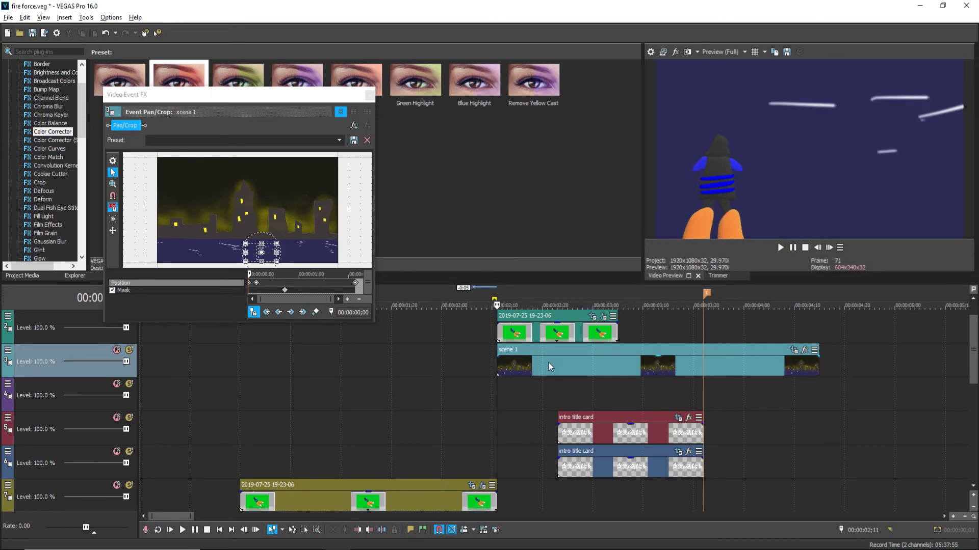
Restore scene 1's pan/crop framing at its first frame and close the event settings after checking the second position keyframe.
{"action": "left_click", "coordinate": [791, 350]}
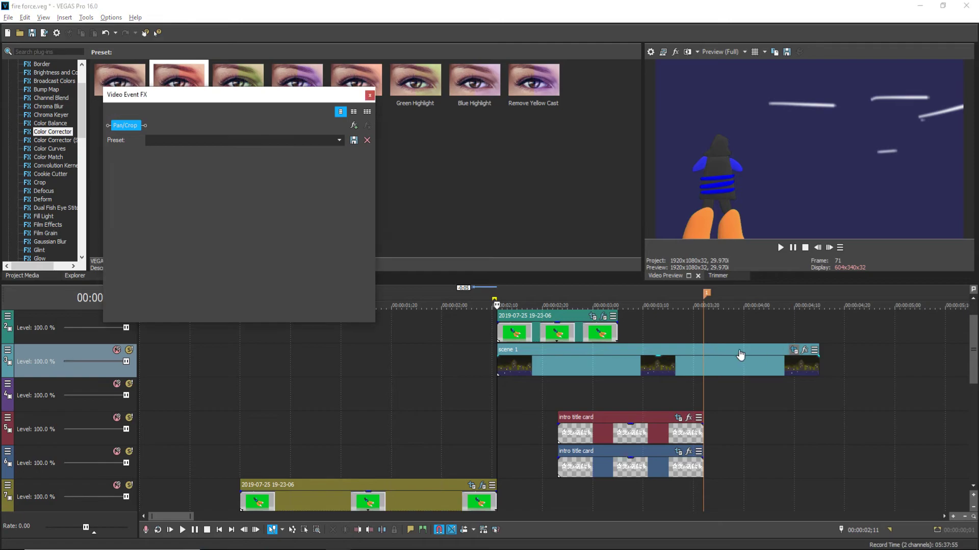
{"action": "right_click", "coordinate": [276, 211]}
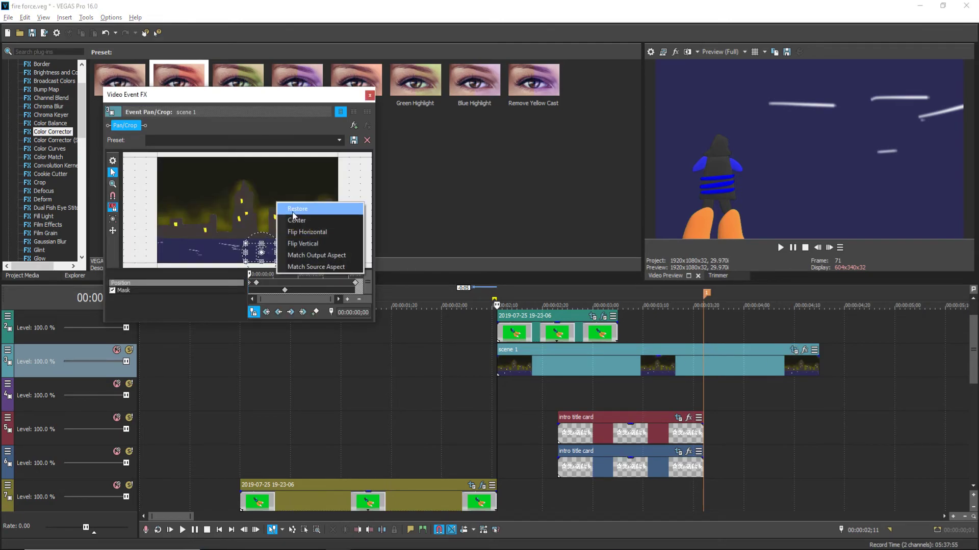
{"action": "left_click", "coordinate": [297, 214]}
{"action": "left_click", "coordinate": [257, 287]}
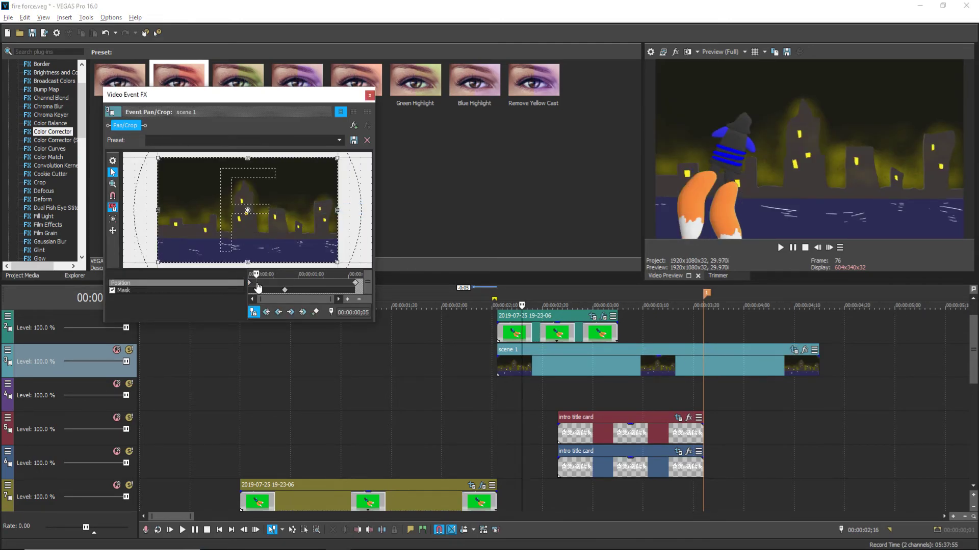
{"action": "left_click", "coordinate": [370, 95]}
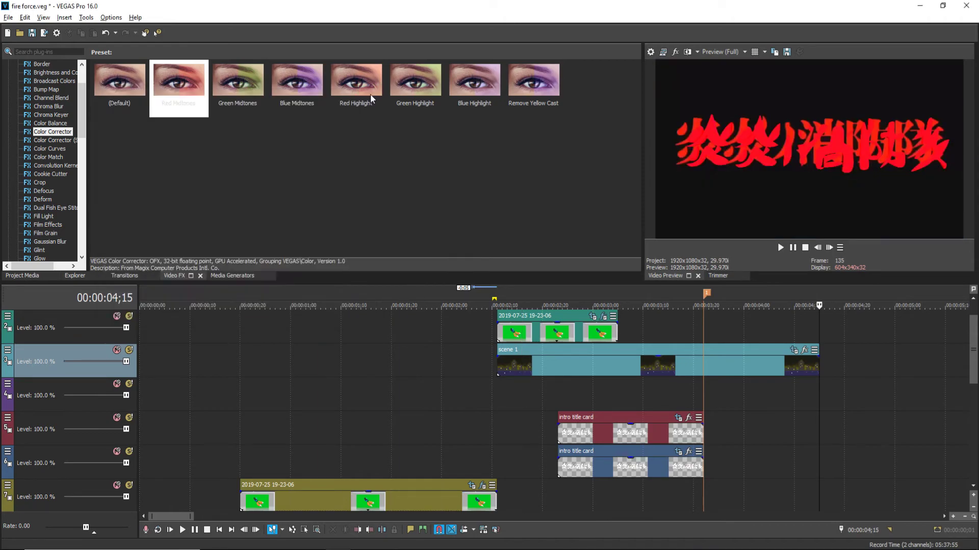
Play back the transition into scene 1 and save the project.
{"action": "left_click", "coordinate": [481, 359]}
{"action": "left_click", "coordinate": [780, 247]}
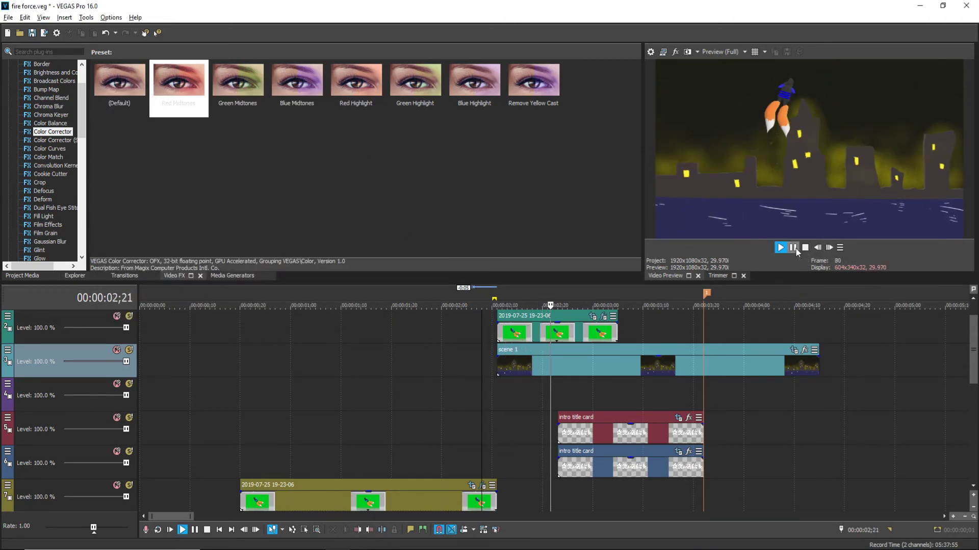
{"action": "left_click", "coordinate": [32, 33]}
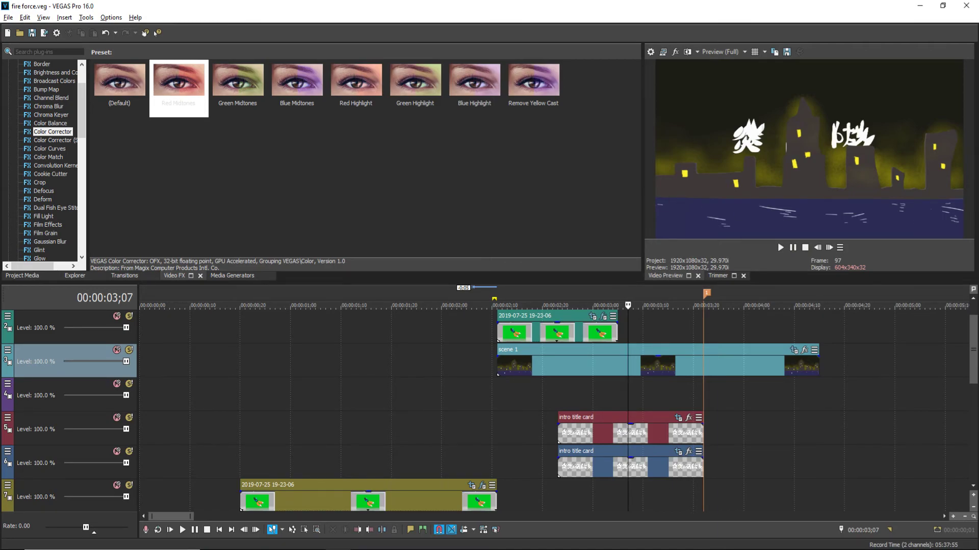
Play the sequence from the character's flight over the sea through scene 1 to the title.
{"action": "left_click", "coordinate": [397, 443]}
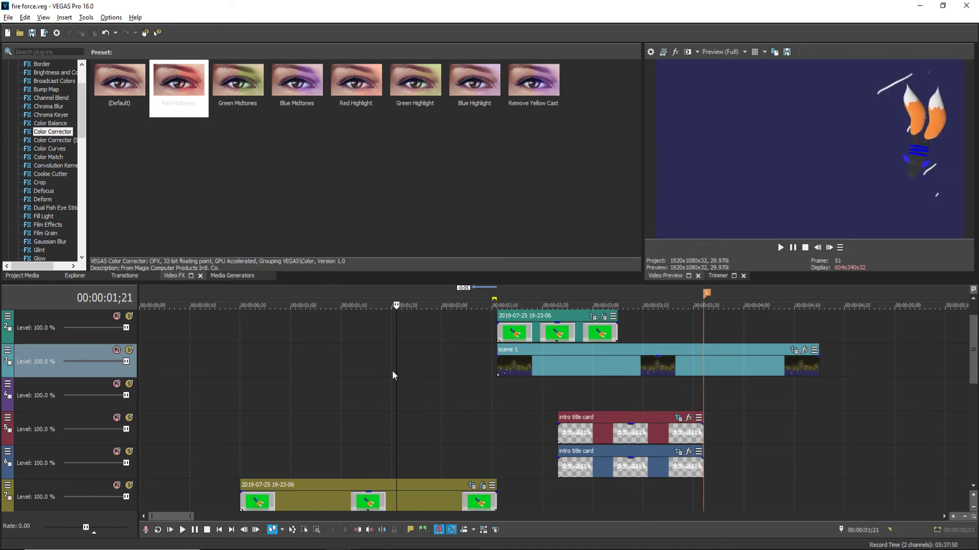
{"action": "left_click", "coordinate": [780, 248]}
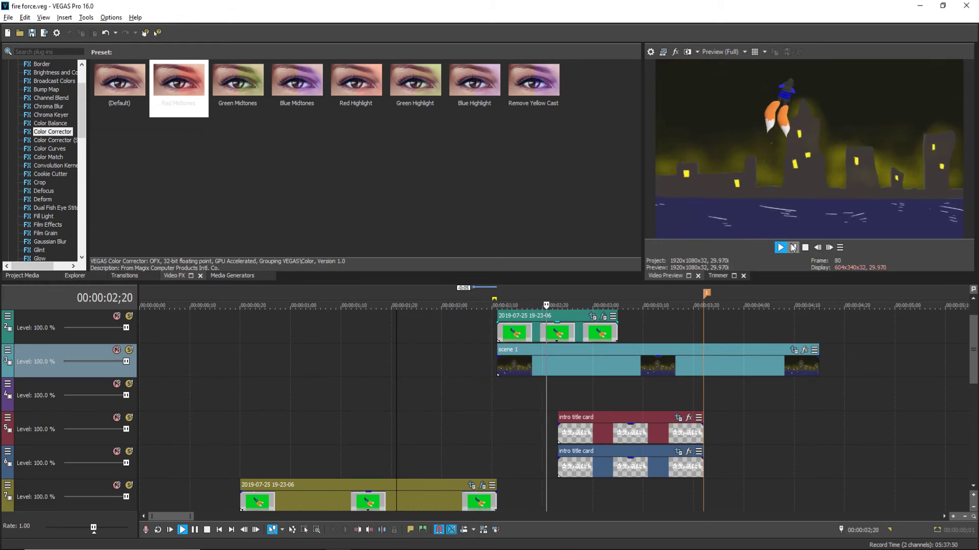
{"action": "left_click", "coordinate": [793, 248]}
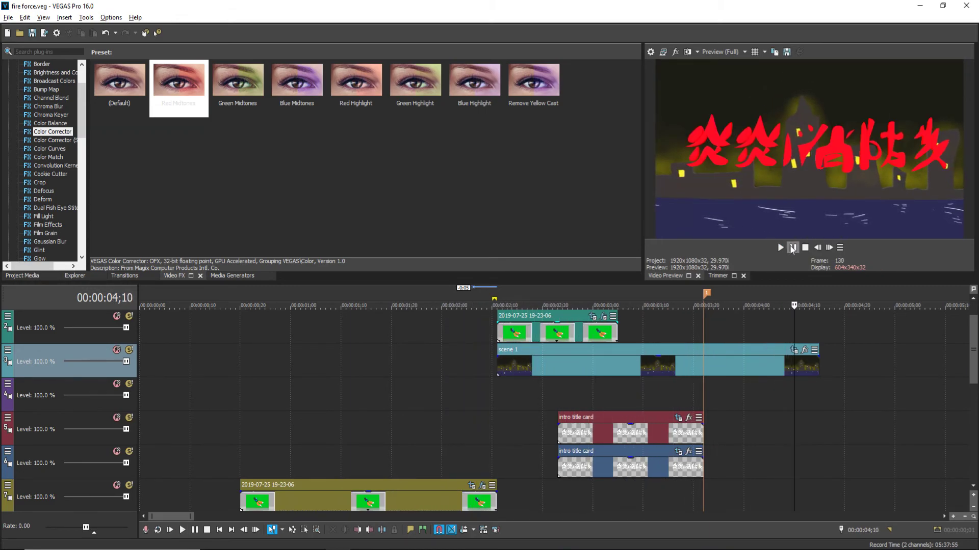
Replay the passage where the title cards on tracks 5 and 6 hand over to the title card on track 1.
{"action": "left_click", "coordinate": [670, 317]}
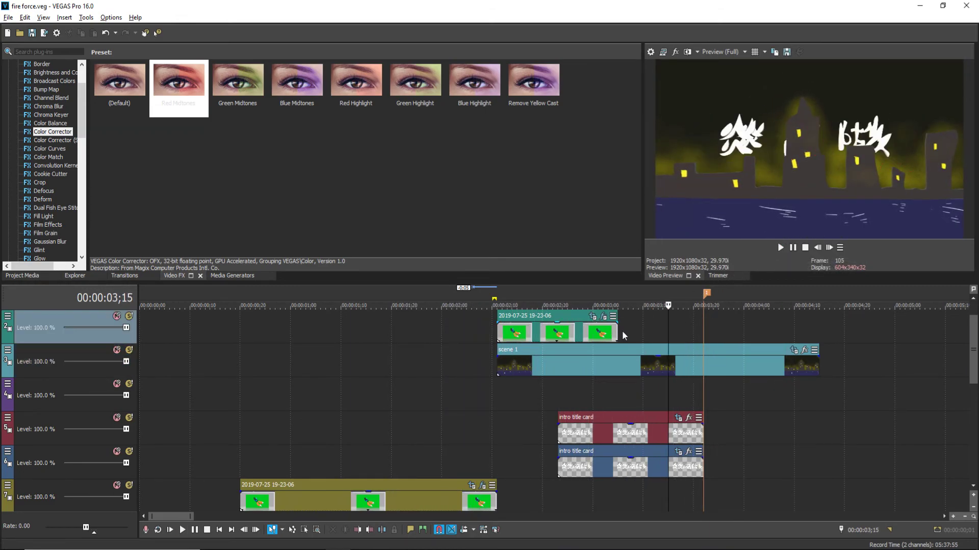
{"action": "left_click", "coordinate": [791, 250]}
{"action": "left_click", "coordinate": [791, 250]}
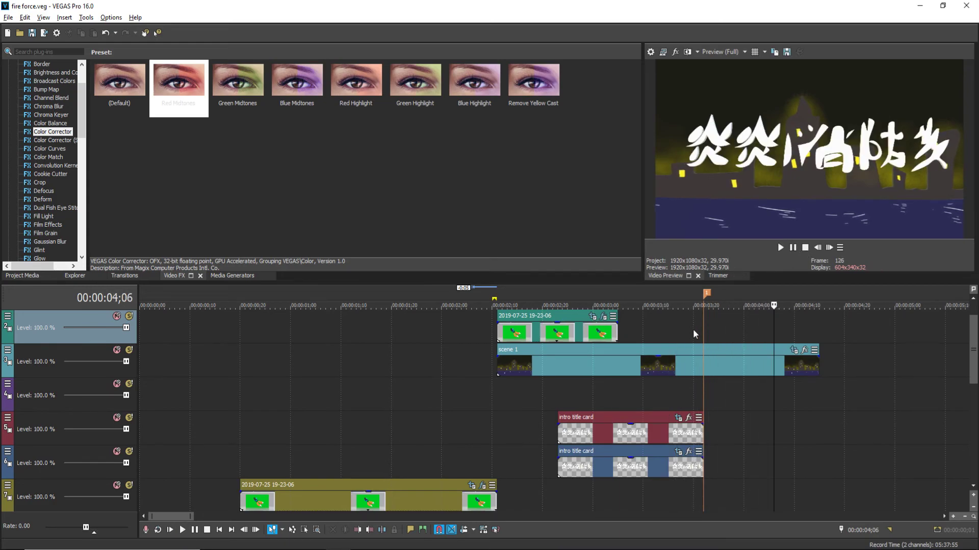
{"action": "left_click", "coordinate": [693, 329]}
{"action": "left_click", "coordinate": [791, 251]}
{"action": "left_click", "coordinate": [791, 251]}
{"action": "left_click", "coordinate": [699, 332]}
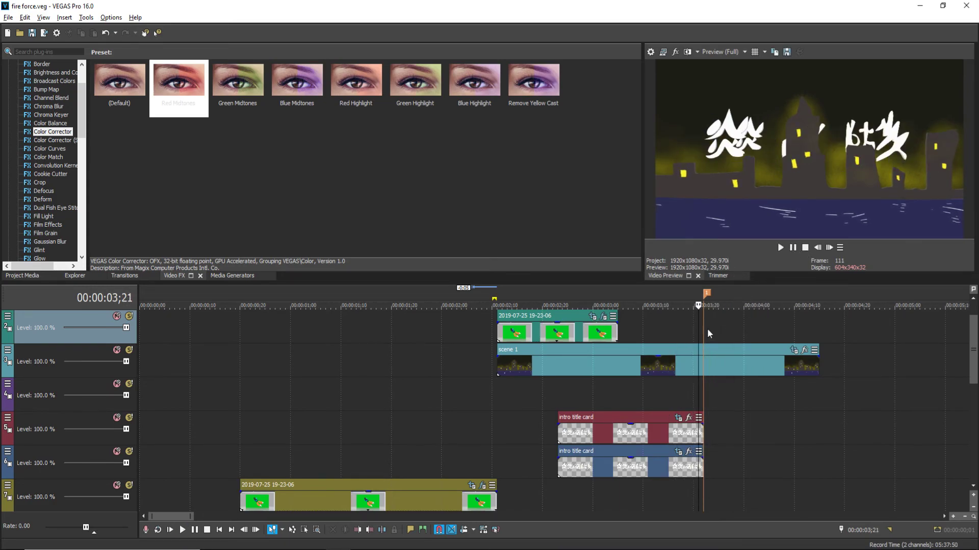
Try to move the first intro title card on track 1 slightly later than the marker.
{"action": "scroll", "coordinate": [970, 385], "scroll_direction": "down", "scroll_amount": 1}
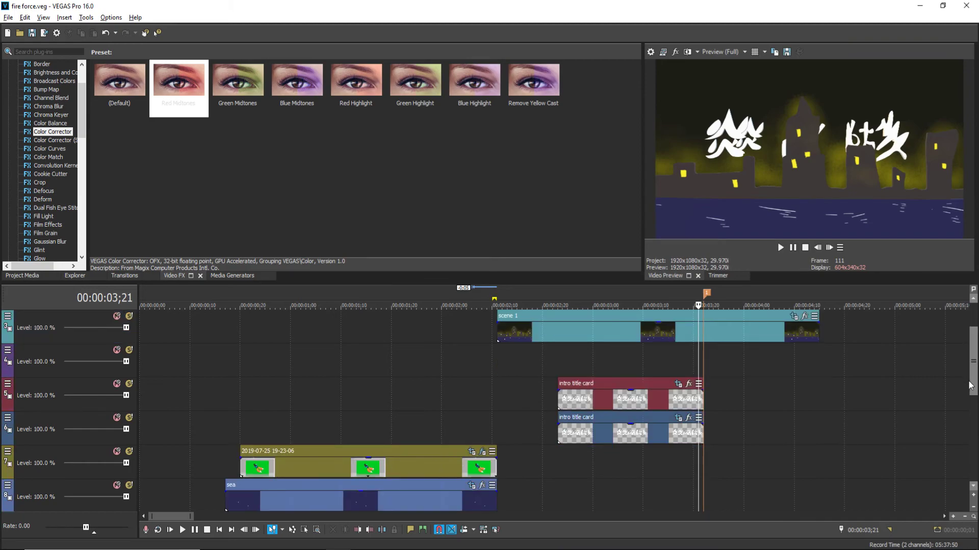
{"action": "scroll", "coordinate": [971, 381], "scroll_direction": "up", "scroll_amount": 1}
{"action": "scroll", "coordinate": [973, 374], "scroll_direction": "down", "scroll_amount": 1}
{"action": "scroll", "coordinate": [973, 374], "scroll_direction": "up", "scroll_amount": 2}
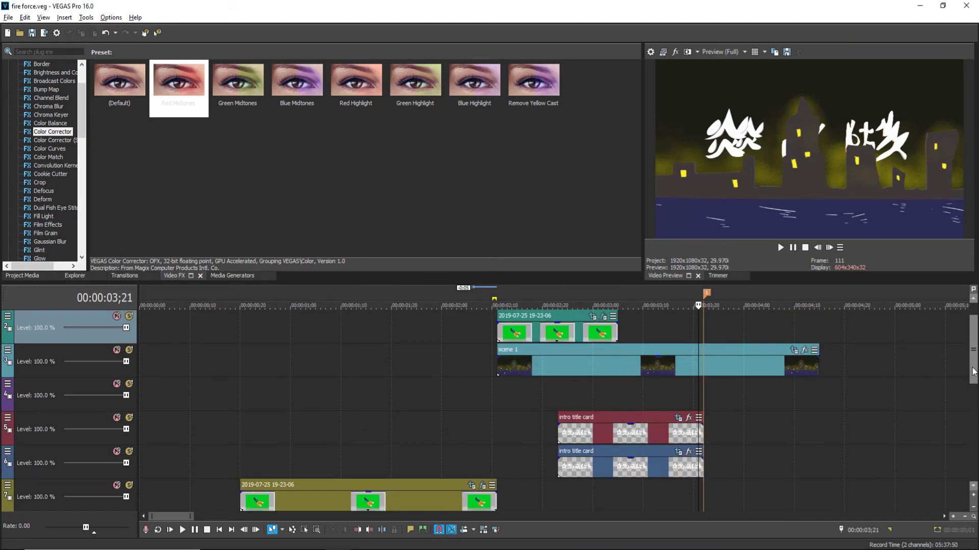
{"action": "scroll", "coordinate": [973, 369], "scroll_direction": "down", "scroll_amount": 1}
{"action": "scroll", "coordinate": [973, 370], "scroll_direction": "up", "scroll_amount": 1}
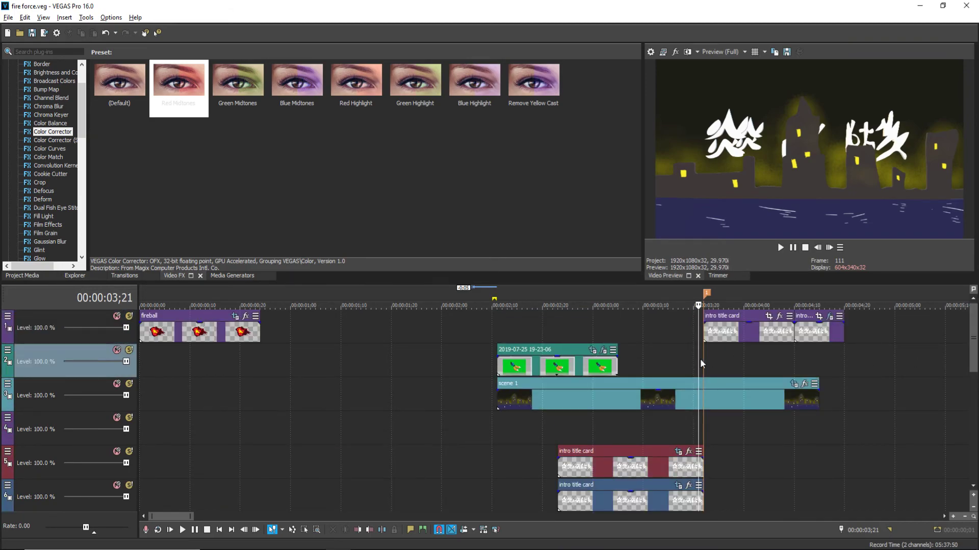
{"action": "mouse_move", "coordinate": [729, 332]}
{"action": "left_mouse_down"}
{"action": "mouse_move", "coordinate": [737, 466]}
{"action": "mouse_move", "coordinate": [738, 333]}
{"action": "left_mouse_up"}
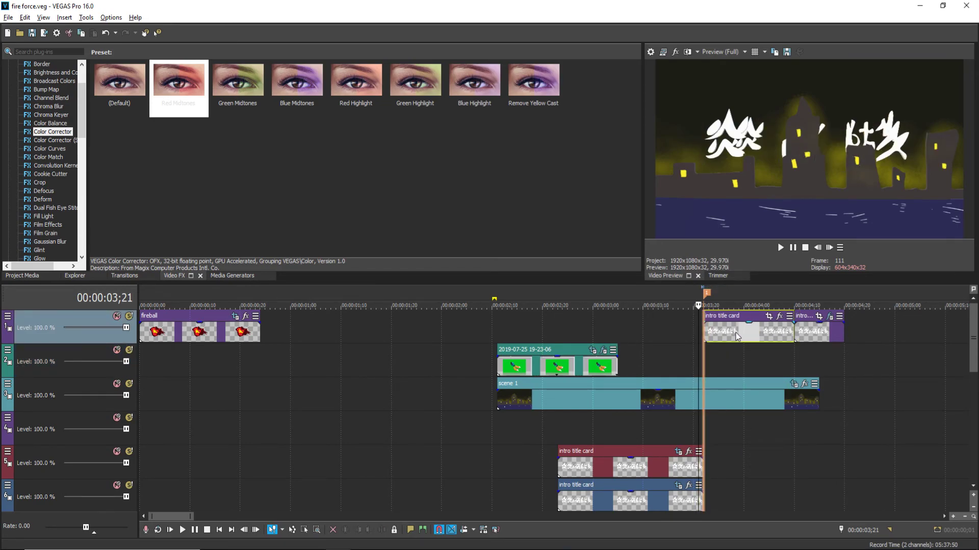
Step through the frames around the marker to check the cut between the lower title cards and the track 1 title card.
{"action": "left_click", "coordinate": [696, 347]}
{"action": "left_click", "coordinate": [816, 248]}
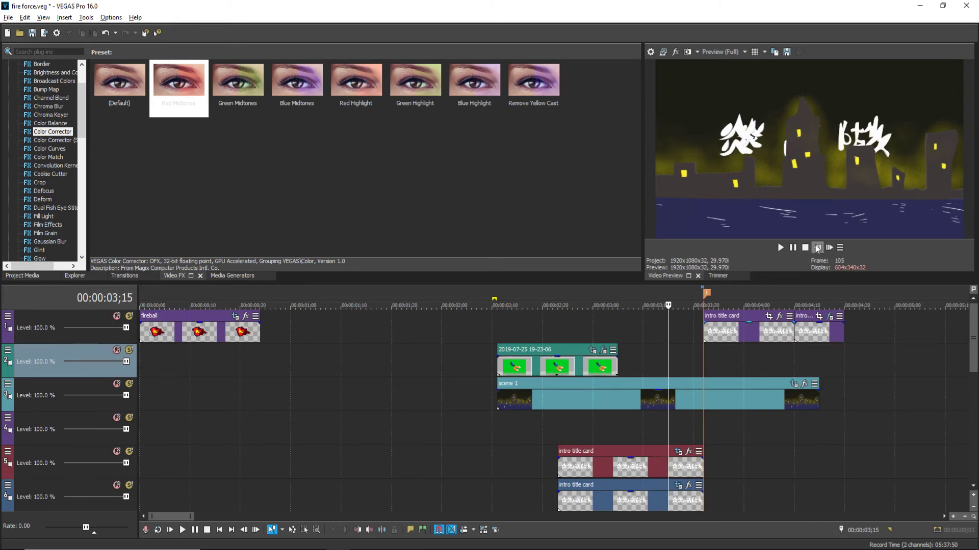
{"action": "left_click", "coordinate": [816, 248]}
{"action": "left_click", "coordinate": [828, 247]}
{"action": "left_click", "coordinate": [828, 248]}
{"action": "left_click", "coordinate": [828, 248]}
{"action": "left_click", "coordinate": [828, 248]}
{"action": "left_click", "coordinate": [829, 248]}
{"action": "left_click", "coordinate": [829, 248]}
{"action": "left_click", "coordinate": [828, 247]}
{"action": "left_click", "coordinate": [828, 248]}
{"action": "left_click", "coordinate": [817, 248]}
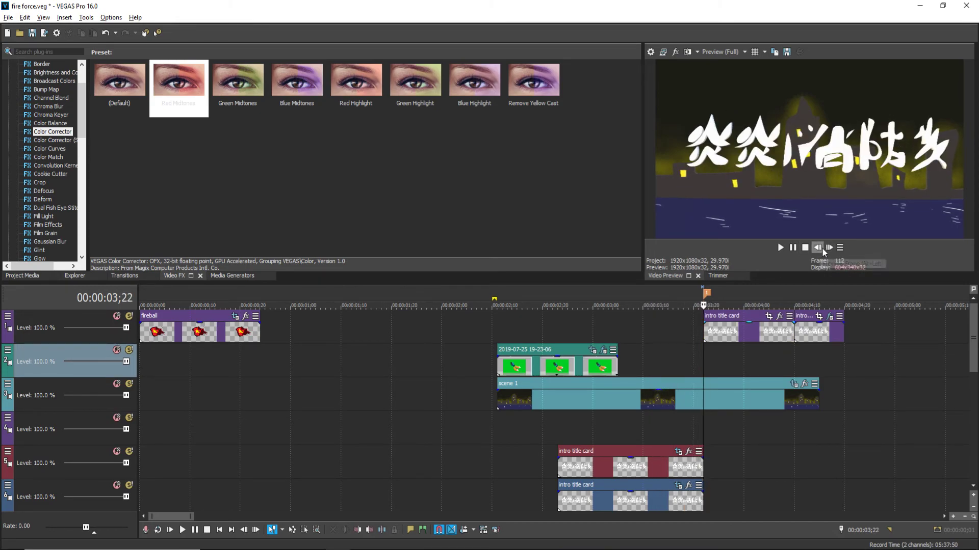
{"action": "left_click", "coordinate": [817, 247]}
Save the project and browse the video effects and transitions as far as the Flash transition's presets.
{"action": "left_click", "coordinate": [32, 33]}
{"action": "left_click", "coordinate": [123, 276]}
{"action": "left_click", "coordinate": [71, 276]}
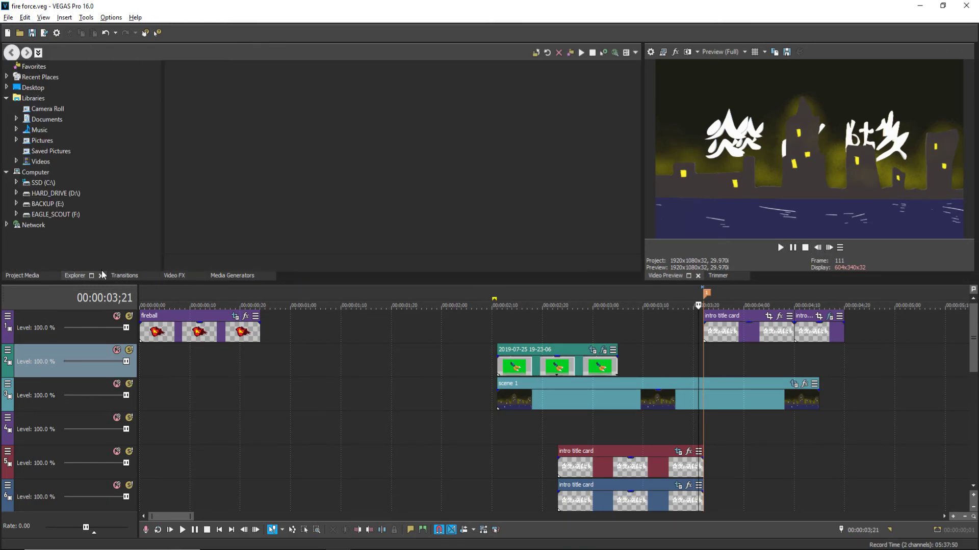
{"action": "left_click", "coordinate": [174, 276]}
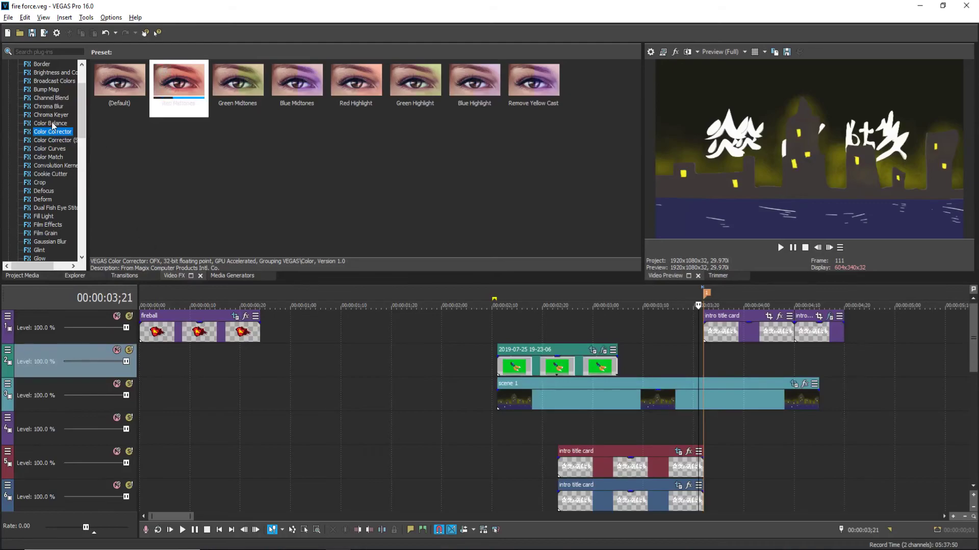
{"action": "left_click", "coordinate": [50, 115]}
{"action": "scroll", "coordinate": [59, 169], "scroll_direction": "down", "scroll_amount": 3}
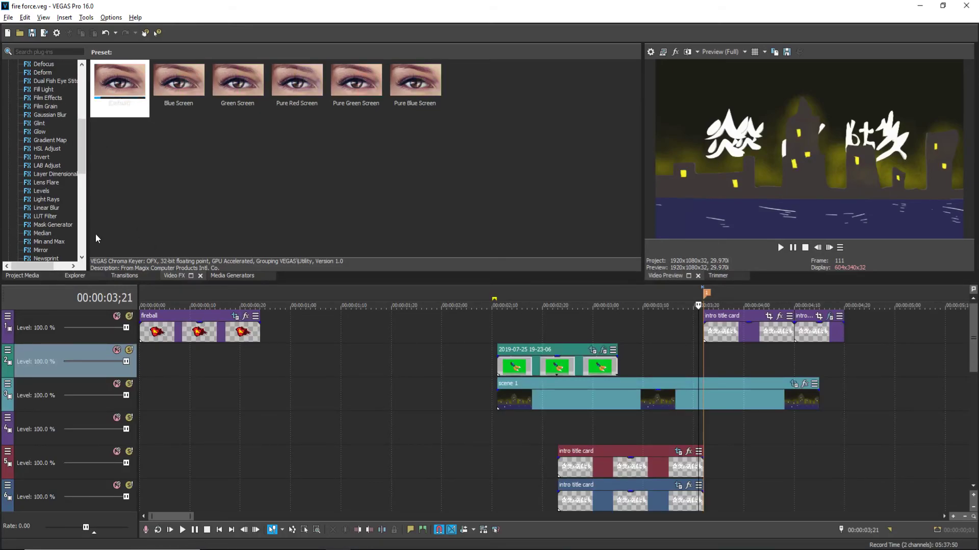
{"action": "left_click", "coordinate": [124, 276]}
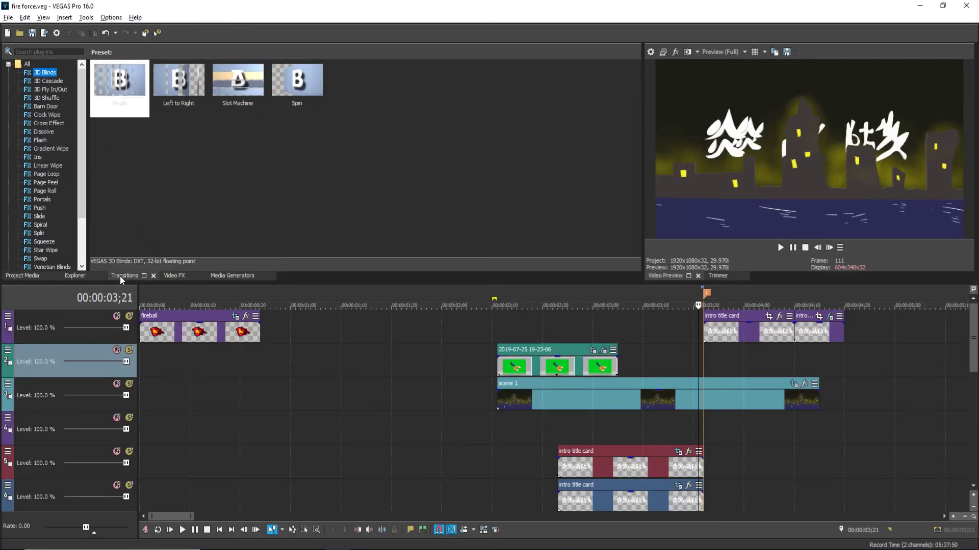
{"action": "left_click", "coordinate": [55, 140]}
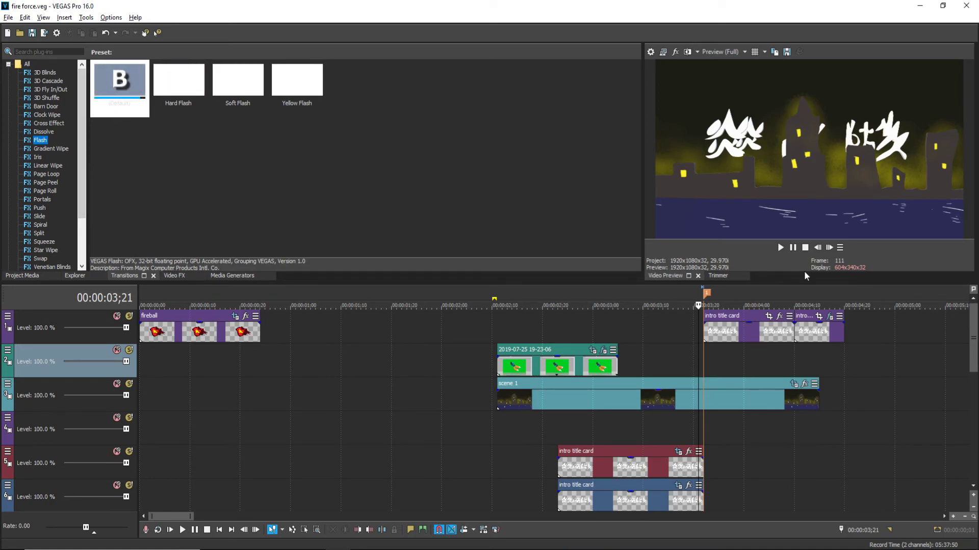
Play the title card section through the end of scene 1 into the reference footage.
{"action": "left_click", "coordinate": [669, 334]}
{"action": "left_click", "coordinate": [780, 248]}
{"action": "left_click", "coordinate": [793, 248]}
Add a Black Solid Color clip on track 2 at the start of the timeline, below the fireball clip.
{"action": "scroll", "coordinate": [313, 357], "scroll_direction": "down", "scroll_amount": 8}
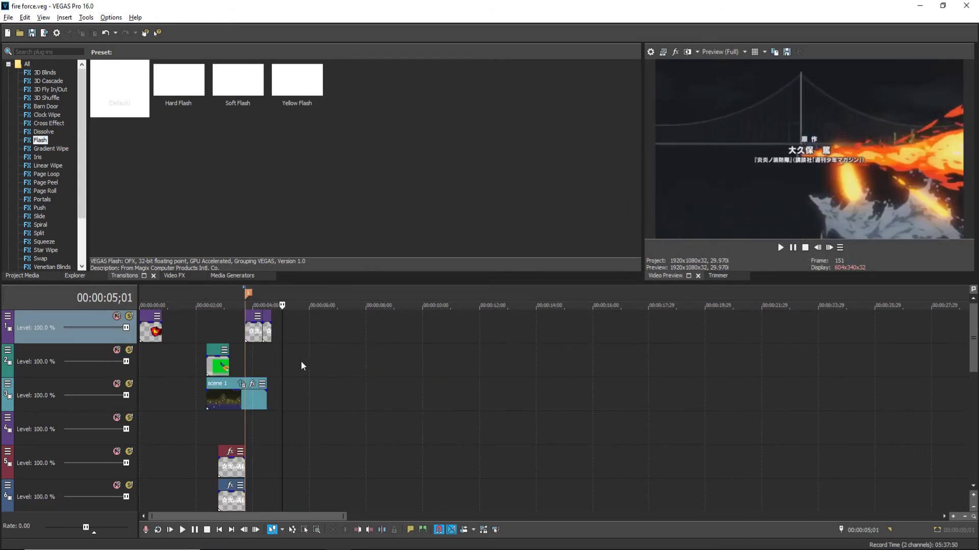
{"action": "left_click", "coordinate": [156, 391]}
{"action": "left_click", "coordinate": [222, 276]}
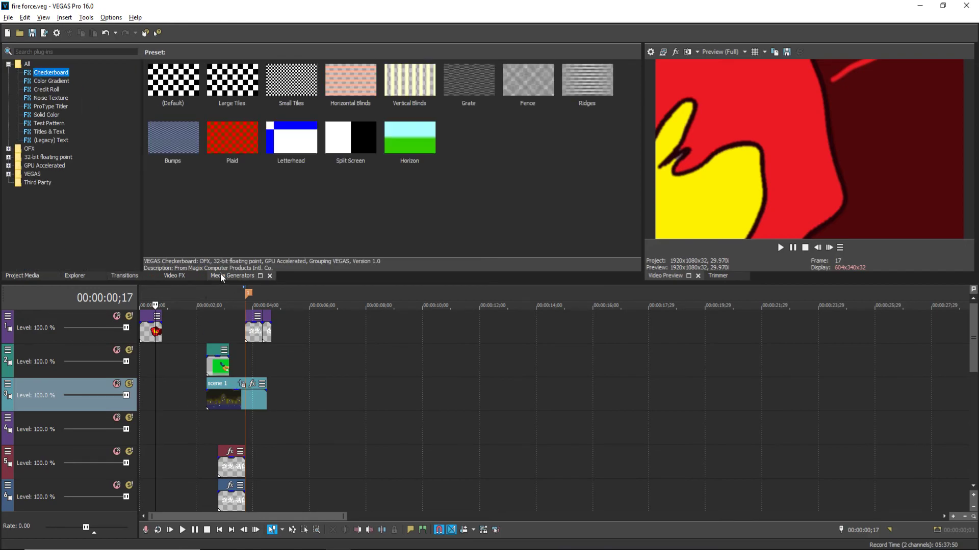
{"action": "left_click", "coordinate": [48, 122]}
{"action": "left_click", "coordinate": [50, 113]}
{"action": "left_click_drag", "start_coordinate": [242, 84], "coordinate": [137, 363]}
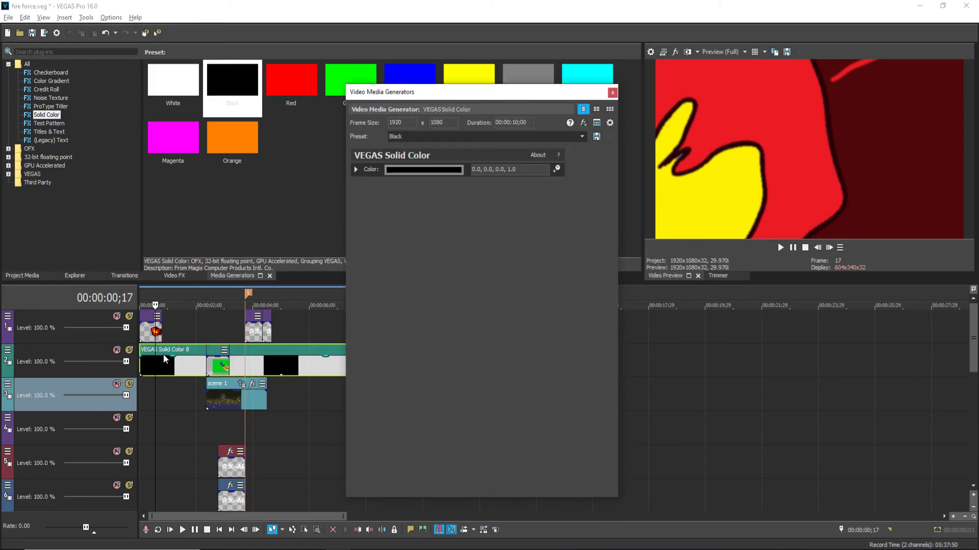
Split the Black Solid Color clip on track 2 at the end of the fireball clip and delete the remainder.
{"action": "left_click", "coordinate": [164, 362]}
{"action": "key", "text": "s"}
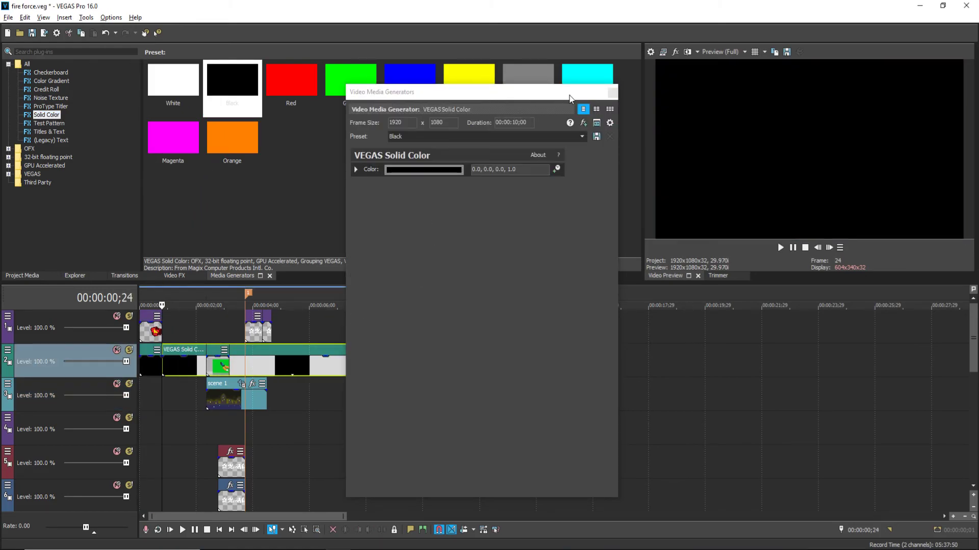
{"action": "left_click", "coordinate": [612, 94]}
{"action": "left_click", "coordinate": [187, 360]}
{"action": "key", "text": "Delete"}
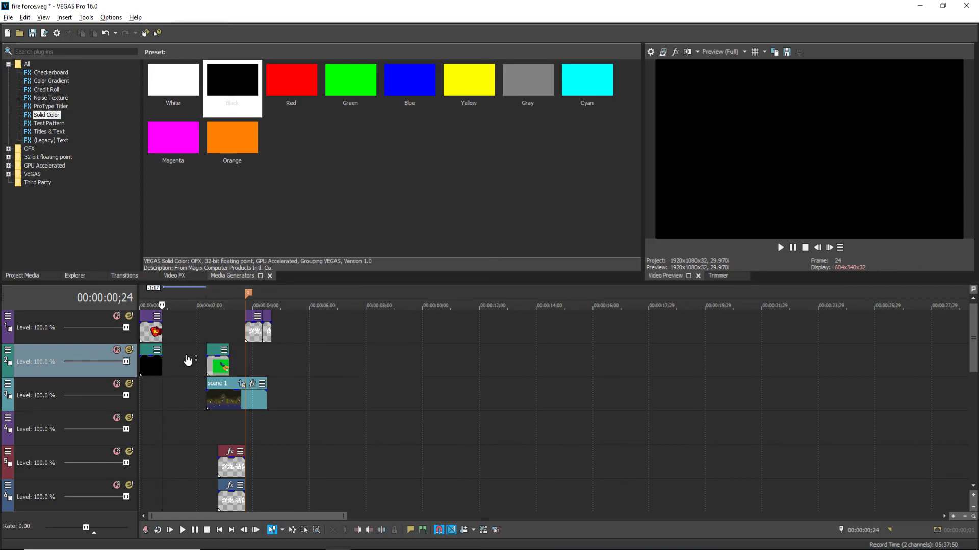
Play the opening from the start, and trim the end of the starting black clip back to frame 17.
{"action": "left_click", "coordinate": [140, 401]}
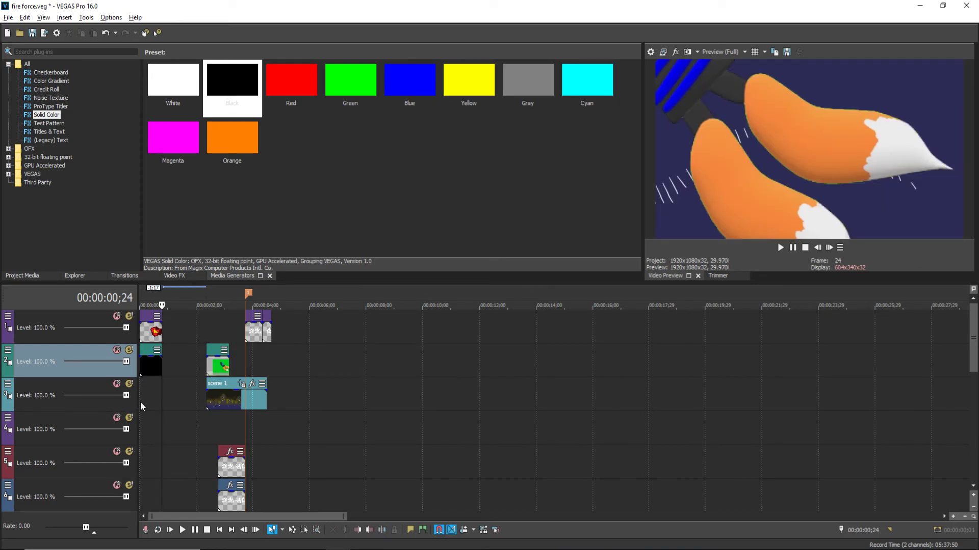
{"action": "left_click", "coordinate": [780, 247]}
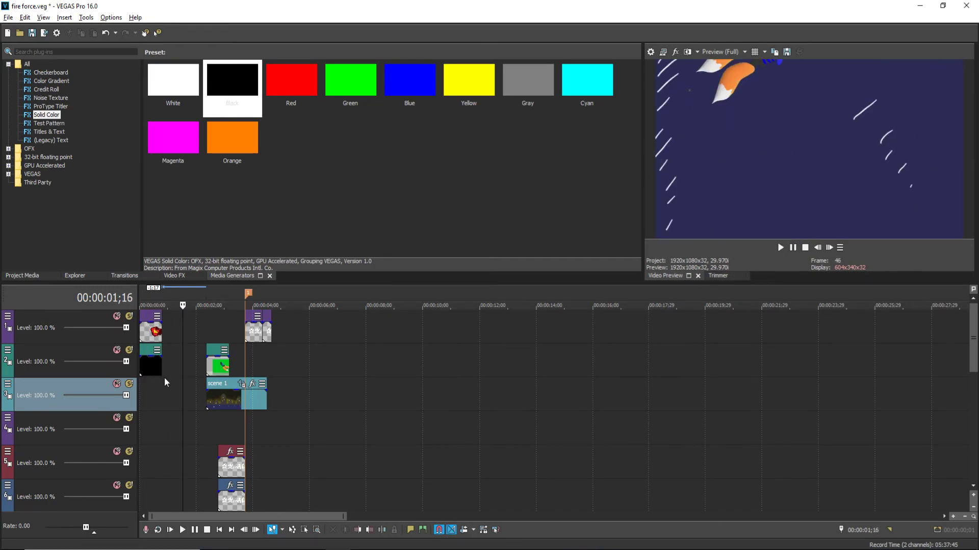
{"action": "scroll", "coordinate": [250, 368], "scroll_direction": "up", "scroll_amount": 8}
{"action": "left_click", "coordinate": [247, 384]}
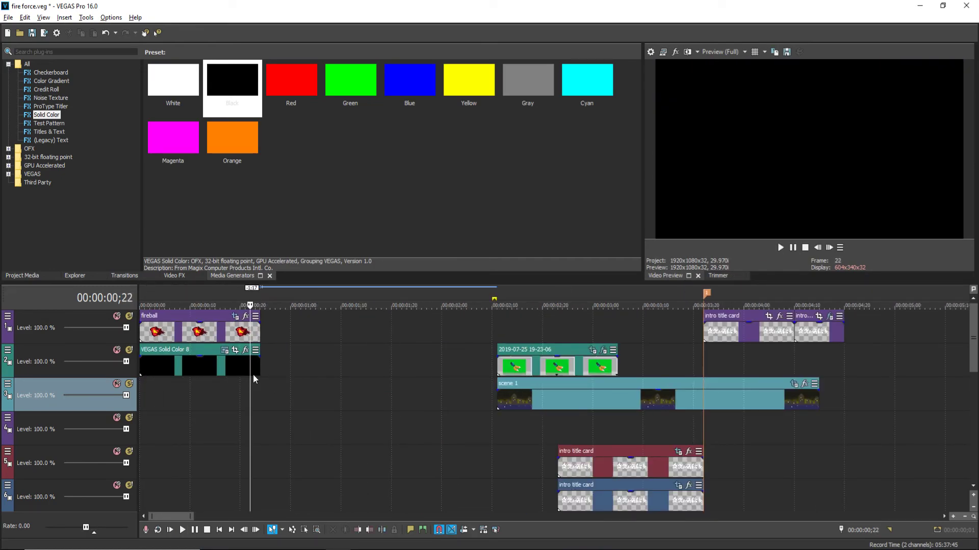
{"action": "left_click_drag", "start_coordinate": [260, 365], "coordinate": [225, 365]}
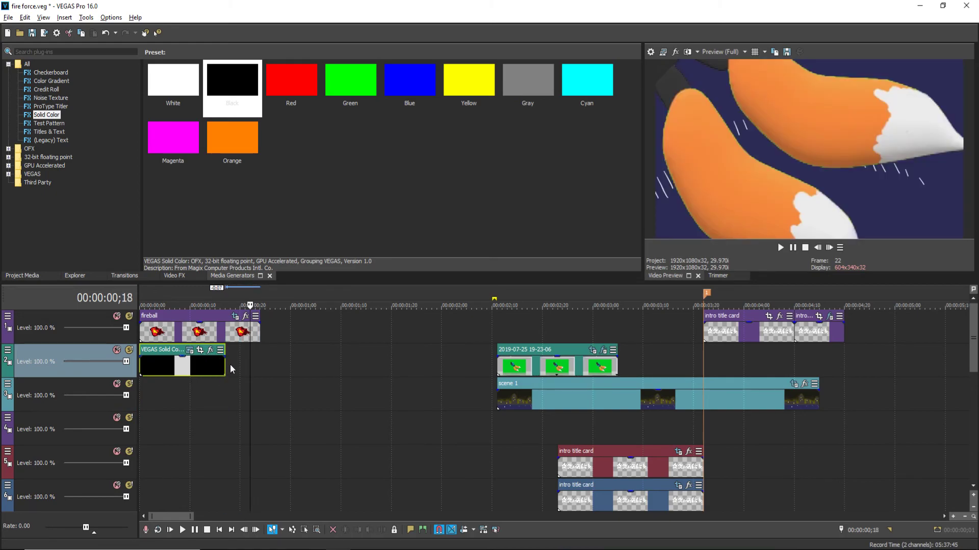
Step through the frames around the trimmed black clip's end to check the fireball over the reference footage.
{"action": "left_click", "coordinate": [229, 364]}
{"action": "left_click", "coordinate": [817, 247]}
{"action": "left_click", "coordinate": [817, 247]}
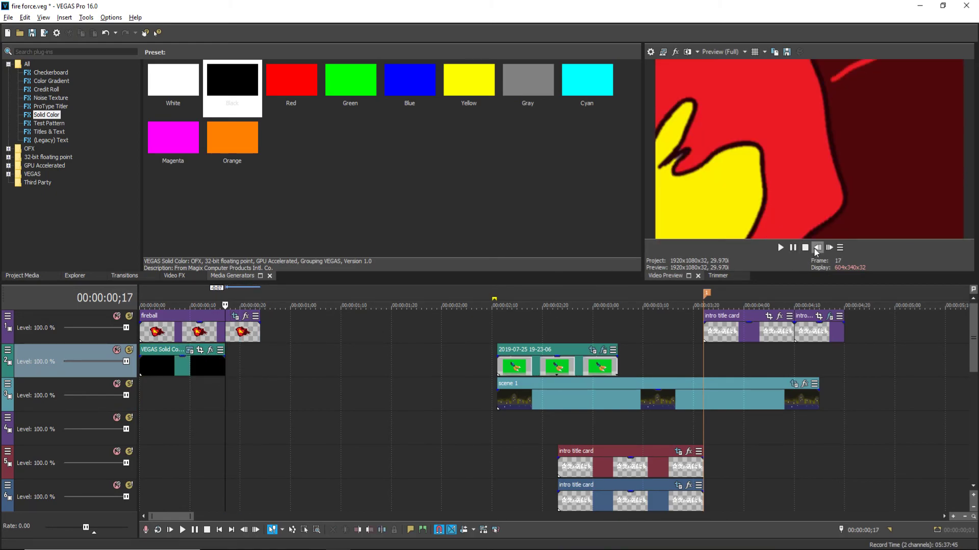
{"action": "left_click", "coordinate": [830, 247]}
{"action": "left_click", "coordinate": [830, 247]}
{"action": "left_click", "coordinate": [829, 247]}
{"action": "left_click", "coordinate": [830, 247]}
{"action": "left_click", "coordinate": [829, 247]}
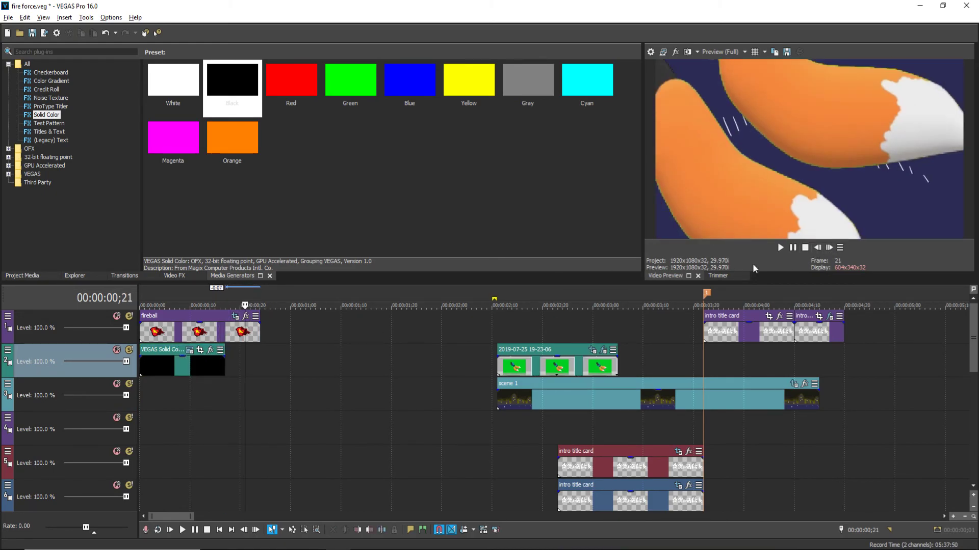
Change the color of the solid clip below the fireball to a very dark blue, previewing it at frame 12.
{"action": "left_click", "coordinate": [204, 385]}
{"action": "left_click", "coordinate": [199, 350]}
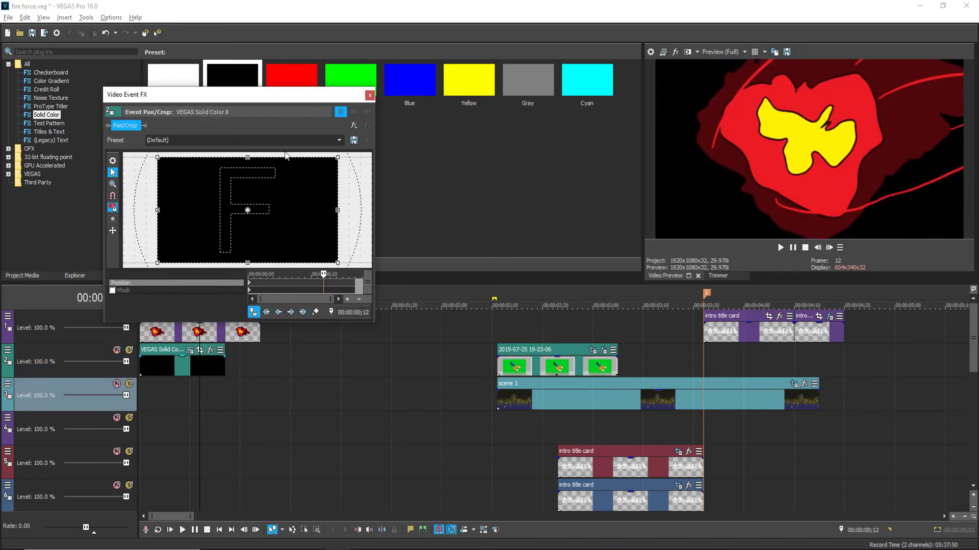
{"action": "left_click", "coordinate": [370, 96]}
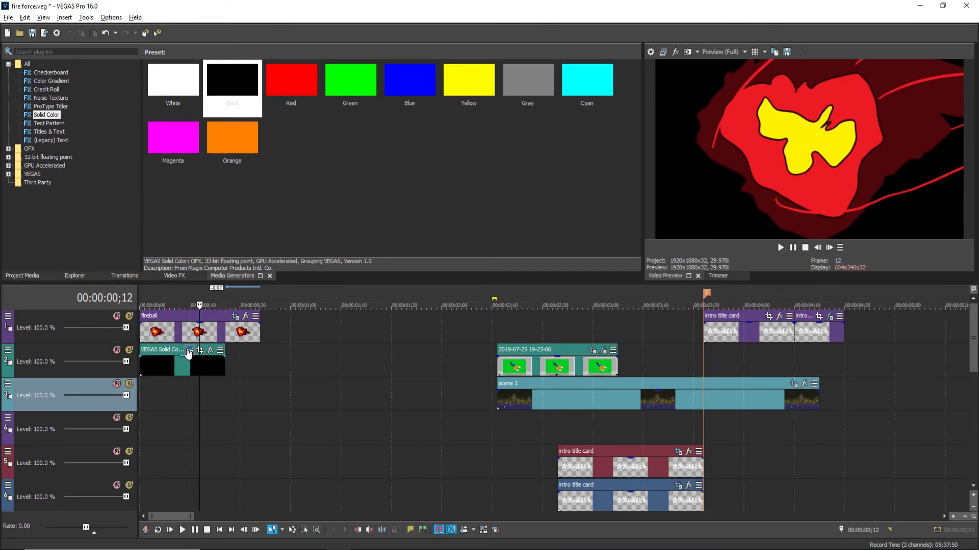
{"action": "left_click", "coordinate": [189, 350]}
{"action": "left_click", "coordinate": [402, 169]}
{"action": "left_click_drag", "start_coordinate": [337, 289], "coordinate": [343, 282]}
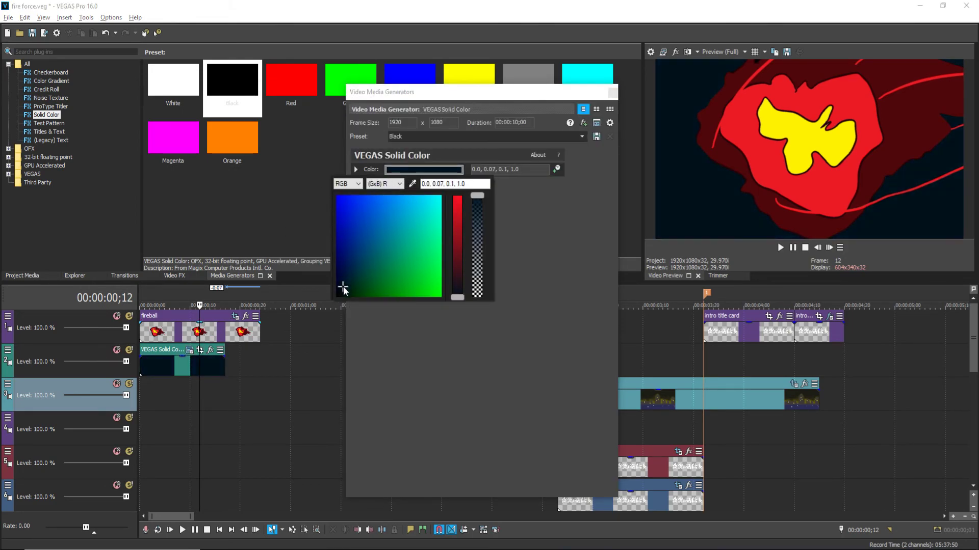
{"action": "left_click_drag", "start_coordinate": [340, 289], "coordinate": [341, 287]}
{"action": "left_click", "coordinate": [340, 290]}
{"action": "left_click", "coordinate": [611, 93]}
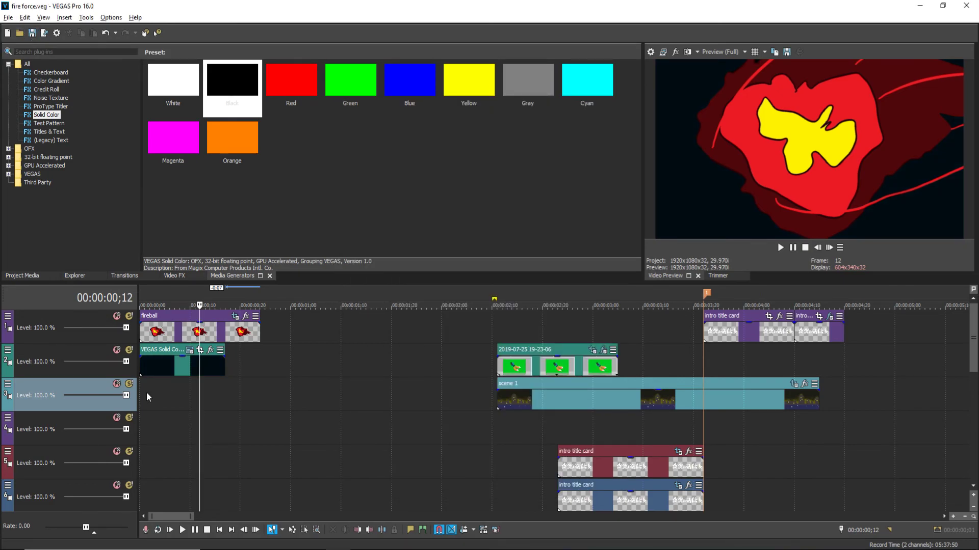
Play the opening through to the title cards and step frame by frame to the end of scene 1.
{"action": "left_click", "coordinate": [781, 248]}
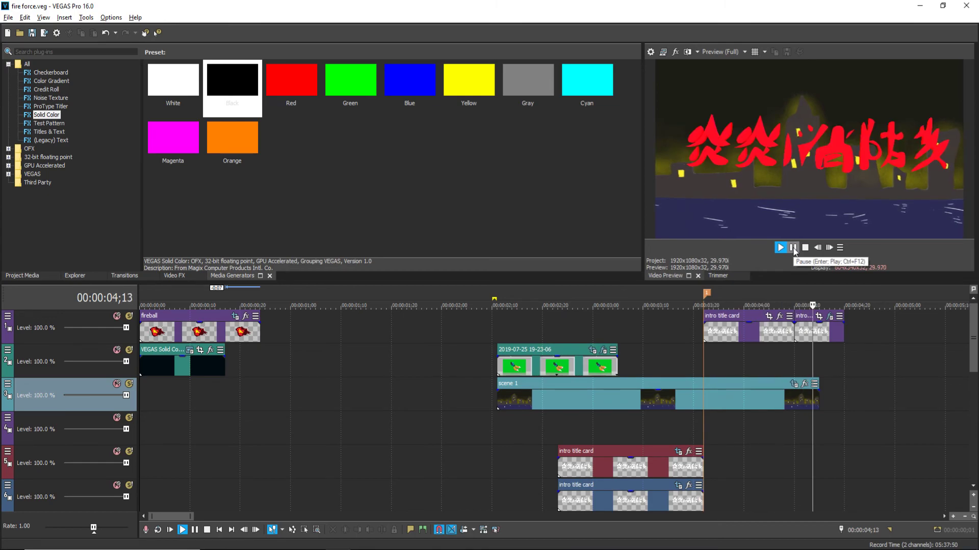
{"action": "left_click", "coordinate": [793, 248]}
{"action": "left_click", "coordinate": [809, 363]}
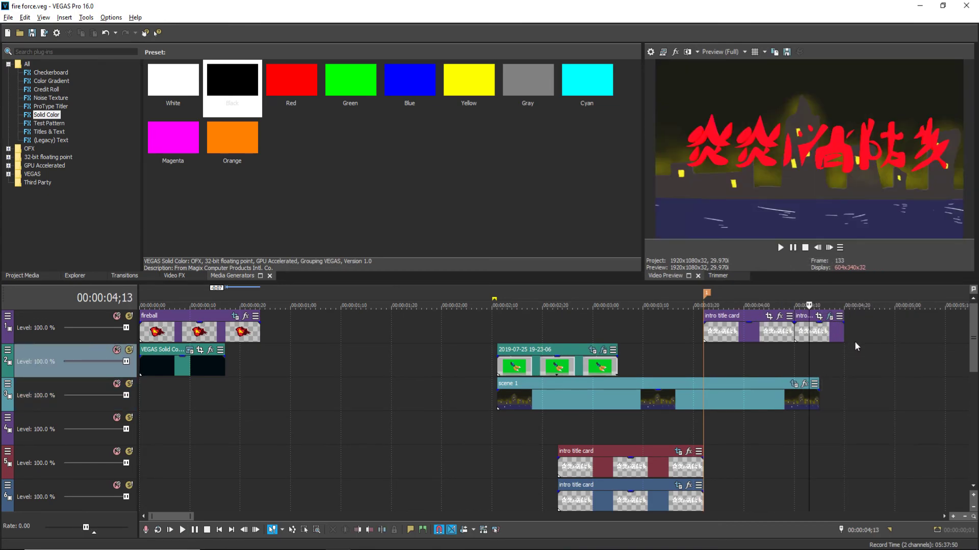
{"action": "left_click", "coordinate": [829, 247]}
{"action": "left_click", "coordinate": [829, 248]}
{"action": "left_click", "coordinate": [829, 248]}
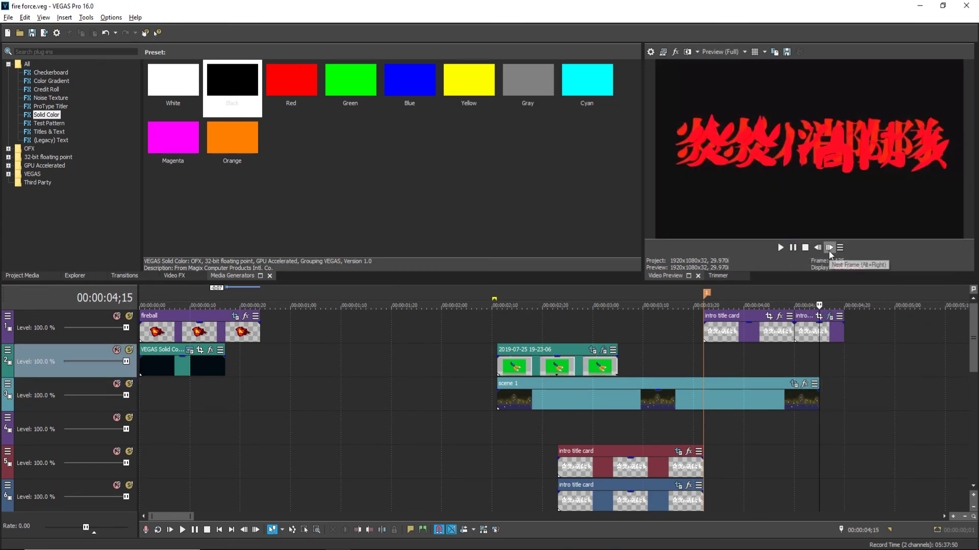
Add a Black Solid Color clip on track 2 from scene 1's end, cut it at the title card's end and delete the excess.
{"action": "left_click_drag", "start_coordinate": [350, 148], "coordinate": [821, 368]}
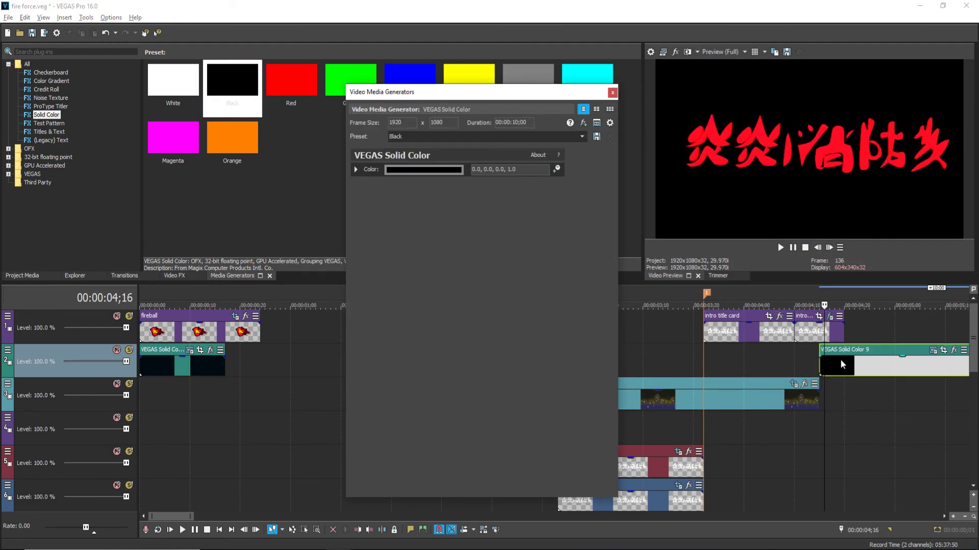
{"action": "left_click", "coordinate": [844, 360]}
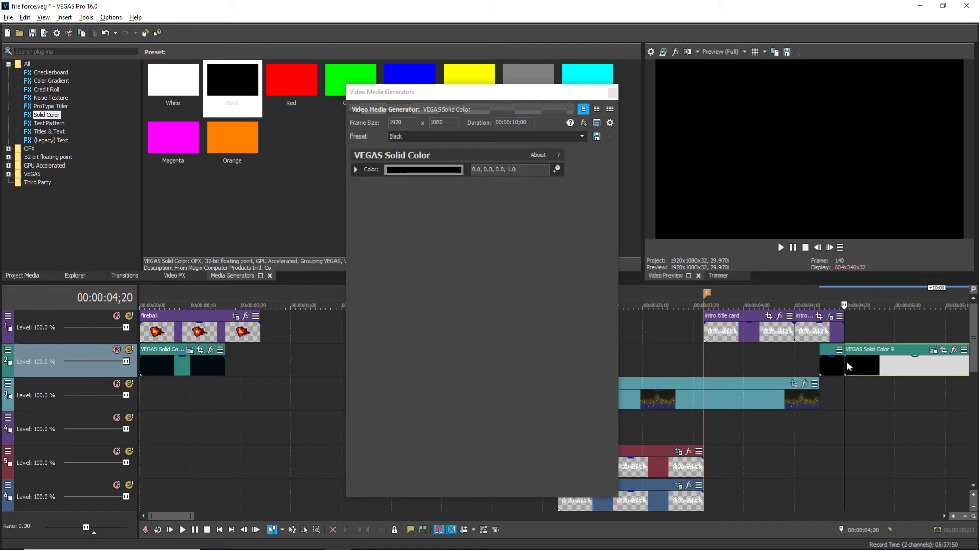
{"action": "left_click", "coordinate": [612, 92]}
{"action": "left_click", "coordinate": [905, 362]}
{"action": "key", "text": "Delete"}
Play the new black background section and check the frames at the end of the last title card.
{"action": "left_click", "coordinate": [817, 356]}
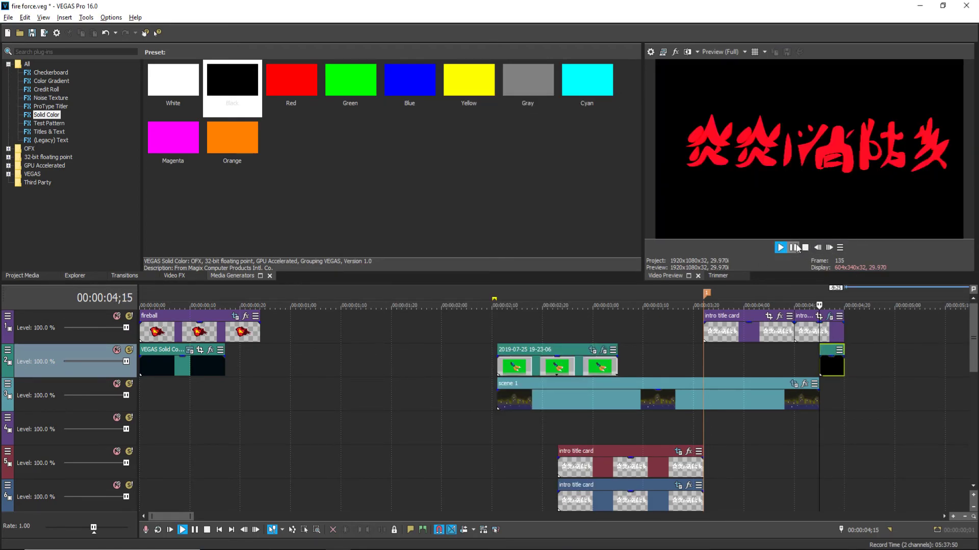
{"action": "left_click", "coordinate": [780, 247]}
{"action": "left_click", "coordinate": [848, 332]}
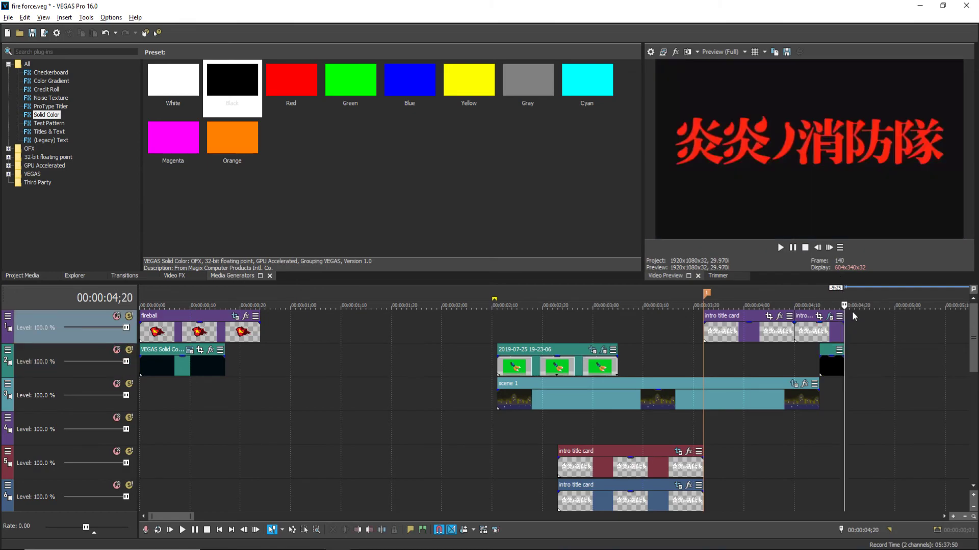
{"action": "left_click", "coordinate": [830, 248]}
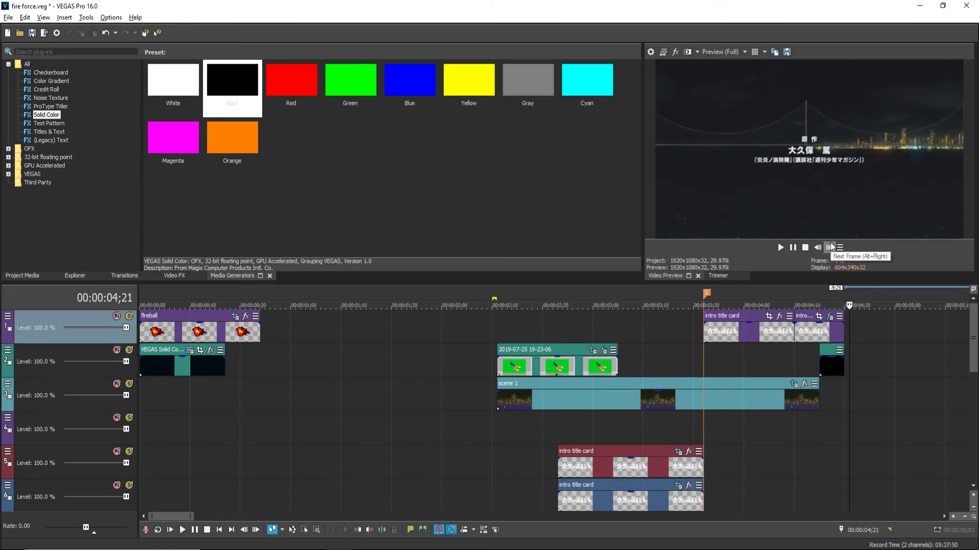
{"action": "key", "text": "alt+Left"}
Step frame by frame through the red title card's change from scene 1 to the black background.
{"action": "scroll", "coordinate": [826, 357], "scroll_direction": "down", "scroll_amount": 1}
{"action": "left_click", "coordinate": [830, 367]}
{"action": "left_click", "coordinate": [804, 385]}
{"action": "left_click", "coordinate": [830, 247]}
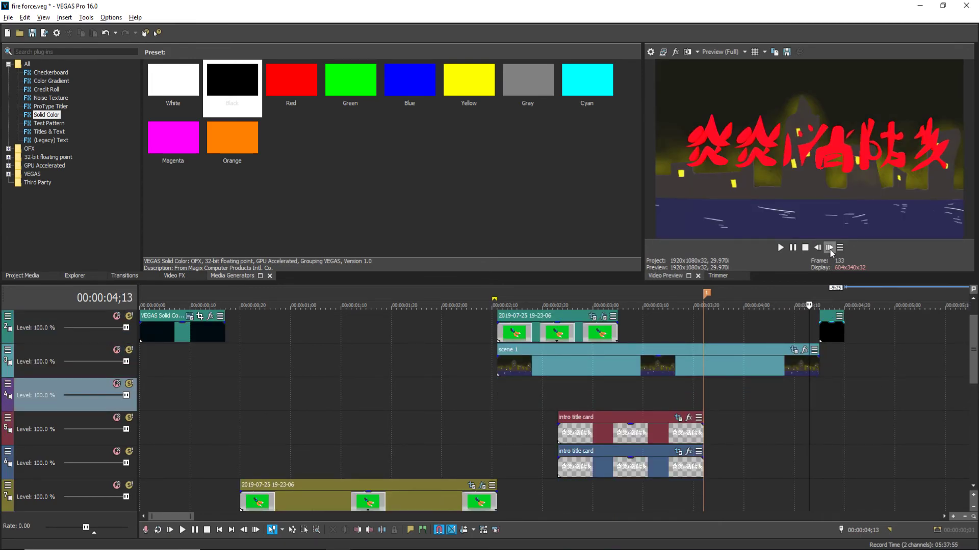
{"action": "left_click", "coordinate": [829, 247]}
{"action": "left_click", "coordinate": [829, 248]}
{"action": "left_click", "coordinate": [830, 247]}
{"action": "left_click", "coordinate": [830, 249]}
{"action": "left_click", "coordinate": [830, 249]}
{"action": "left_click", "coordinate": [830, 248]}
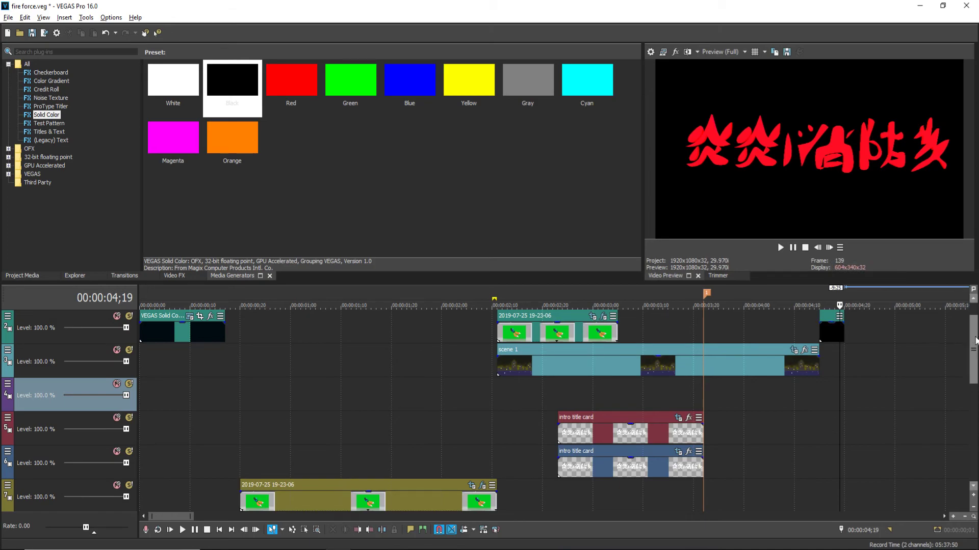
Shift the white title card on track 1 slightly left with a Pan/Crop position keyframe at 00:00:00;09.
{"action": "scroll", "coordinate": [956, 336], "scroll_direction": "up", "scroll_amount": 1}
{"action": "left_click", "coordinate": [811, 332]}
{"action": "left_click", "coordinate": [763, 333]}
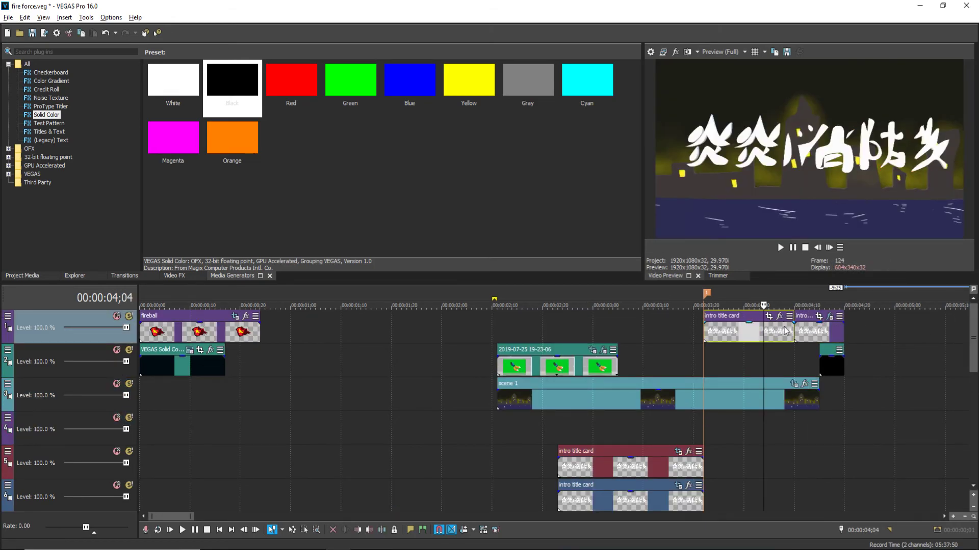
{"action": "left_click", "coordinate": [832, 333]}
{"action": "left_click", "coordinate": [780, 328]}
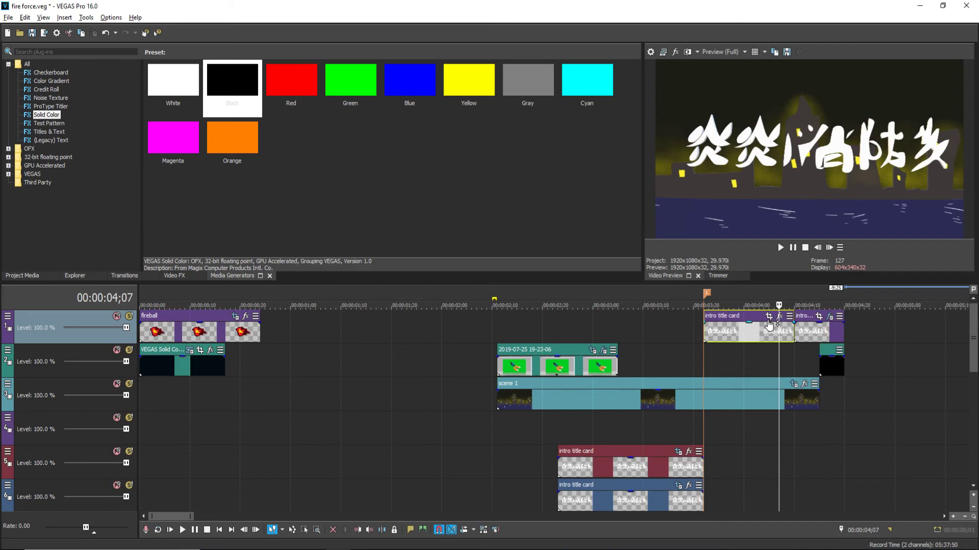
{"action": "left_click", "coordinate": [769, 316]}
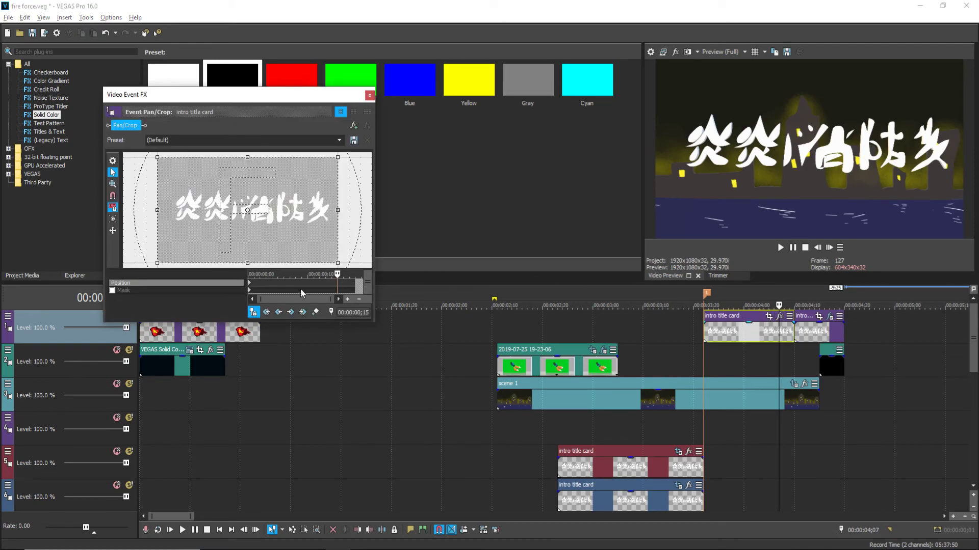
{"action": "left_click", "coordinate": [302, 286]}
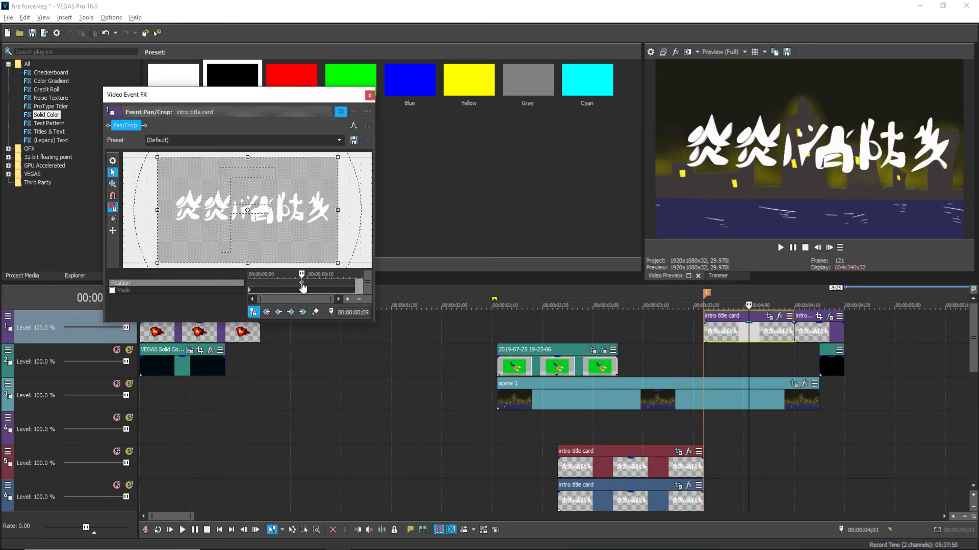
{"action": "left_click_drag", "start_coordinate": [300, 217], "coordinate": [304, 216]}
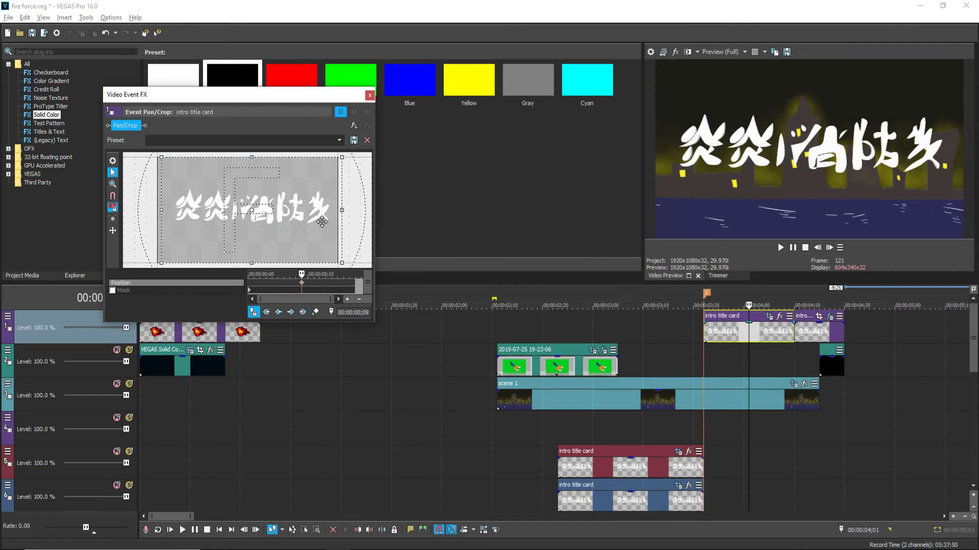
Copy the white title card's shifted position keyframe and paste it at the start of the red title card's Pan/Crop.
{"action": "right_click", "coordinate": [302, 285]}
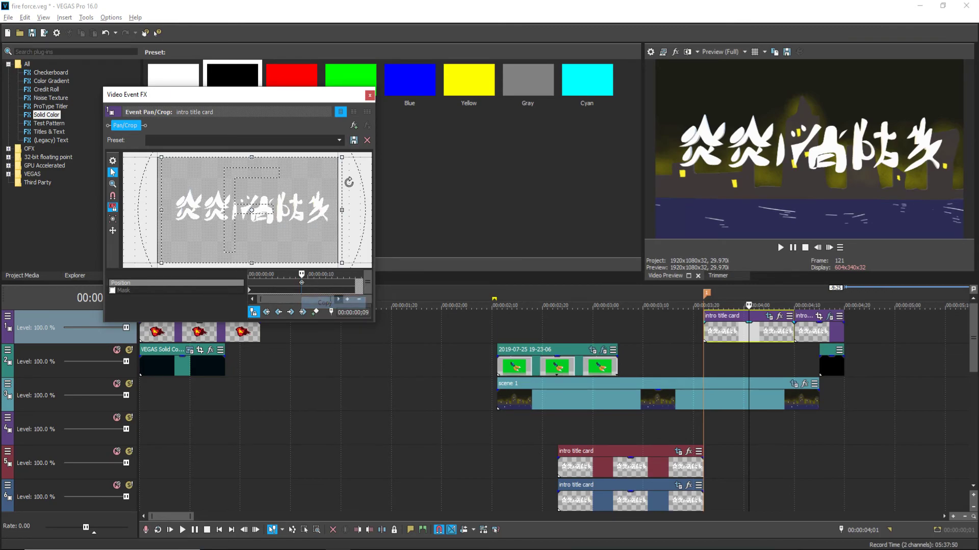
{"action": "left_click", "coordinate": [370, 94]}
{"action": "left_click", "coordinate": [814, 326]}
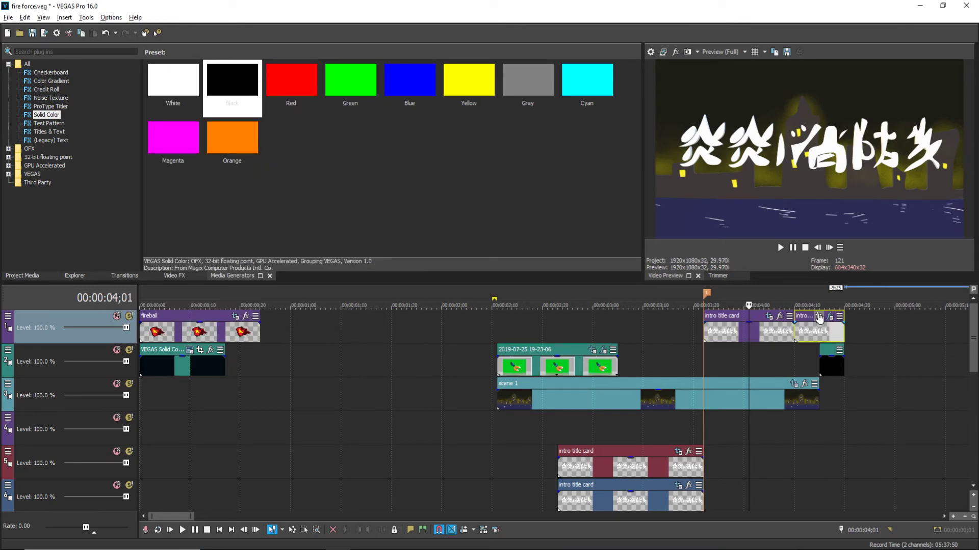
{"action": "left_click", "coordinate": [818, 317]}
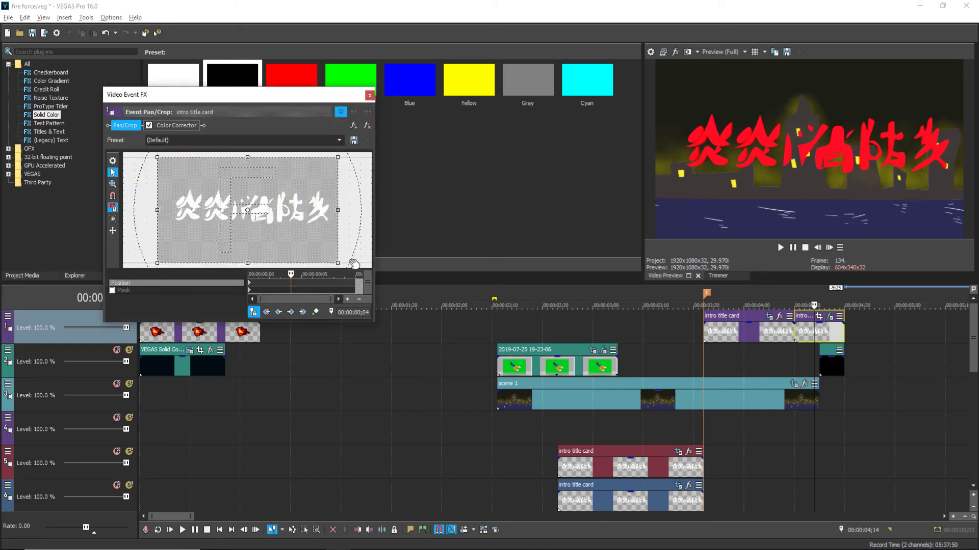
{"action": "right_click", "coordinate": [250, 289]}
{"action": "left_click", "coordinate": [273, 301]}
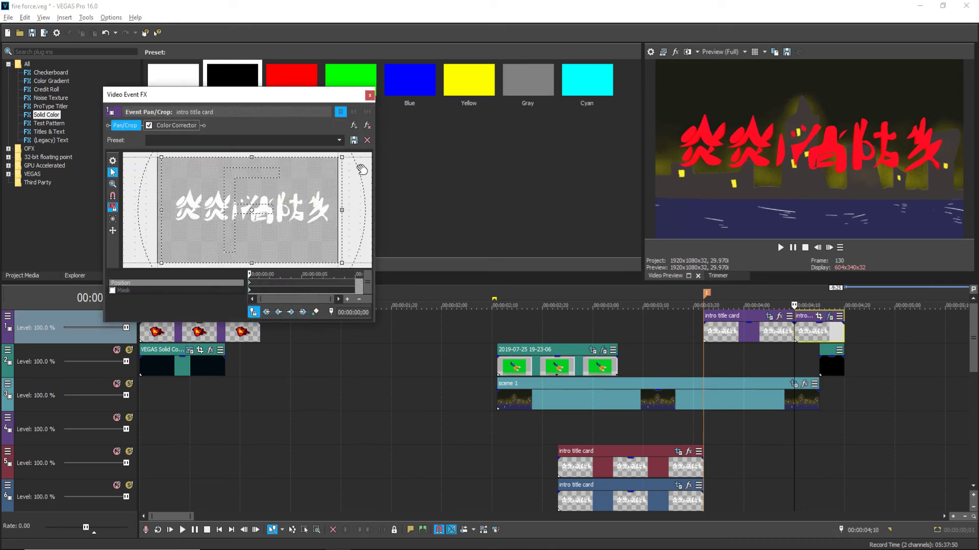
{"action": "left_click", "coordinate": [370, 95]}
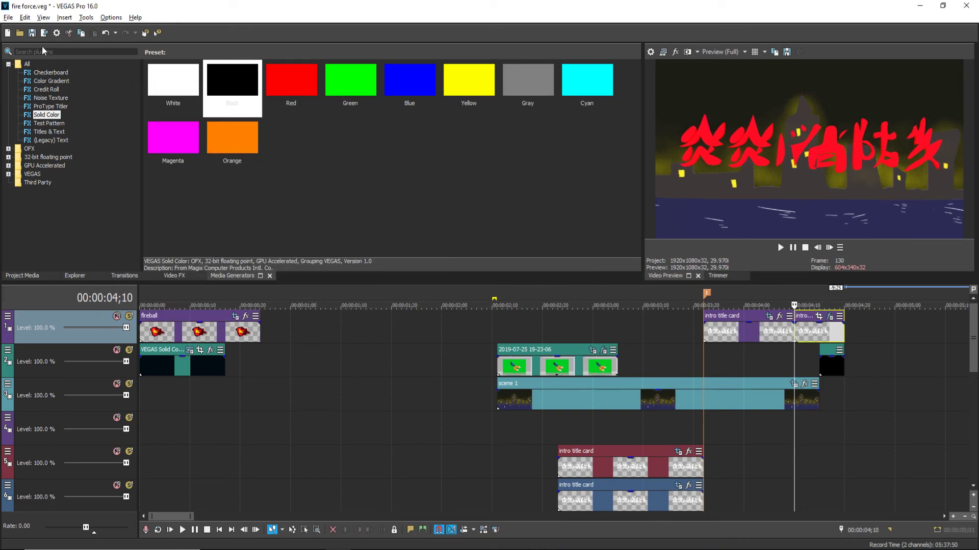
Select the time range from the start of the timeline to 00:00:04;23, covering the finished opening.
{"action": "left_click", "coordinate": [828, 407]}
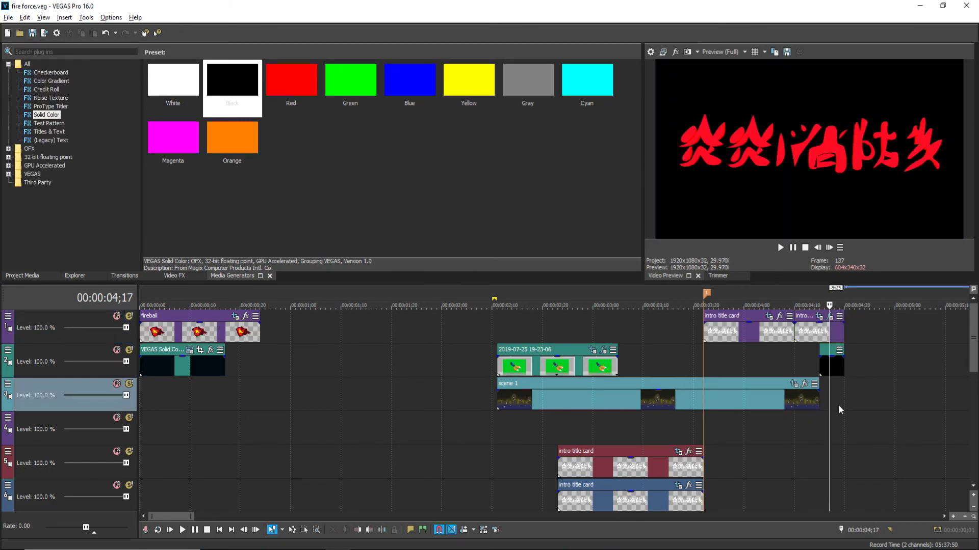
{"action": "left_click", "coordinate": [853, 402]}
{"action": "scroll", "coordinate": [859, 397], "scroll_direction": "down", "scroll_amount": 10}
{"action": "left_click", "coordinate": [521, 369]}
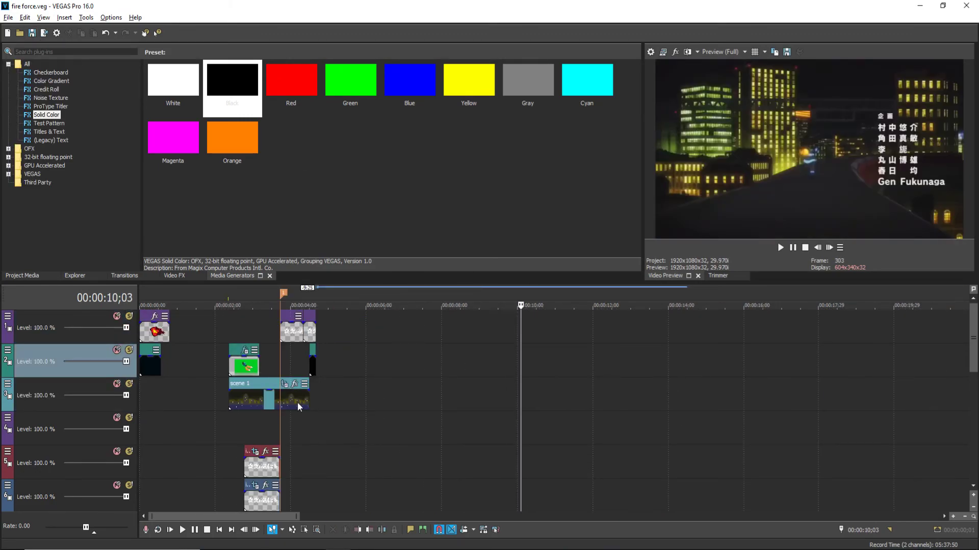
{"action": "left_click_drag", "start_coordinate": [322, 401], "coordinate": [141, 395]}
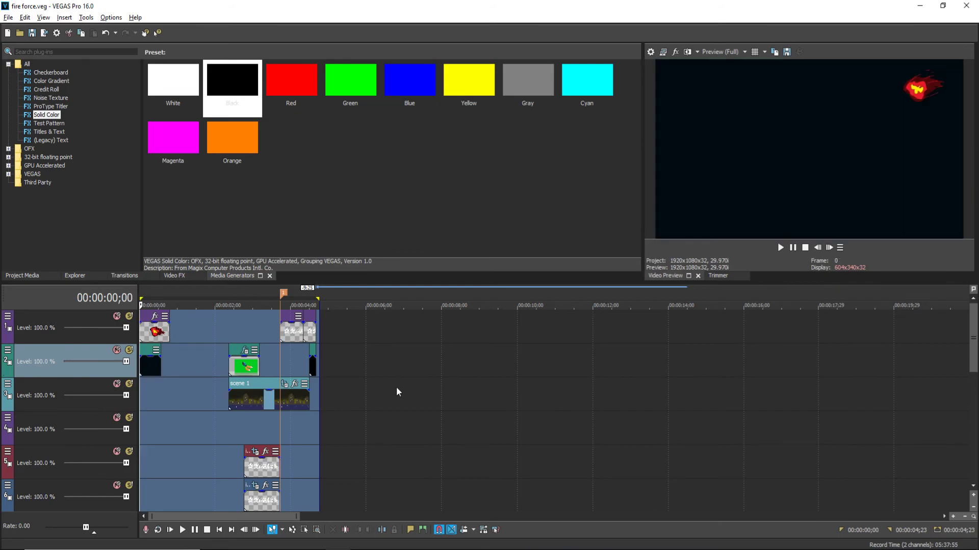
Play the opening from the start in an enlarged video preview, and restore the smaller preview with a taller timeline.
{"action": "key", "text": "space"}
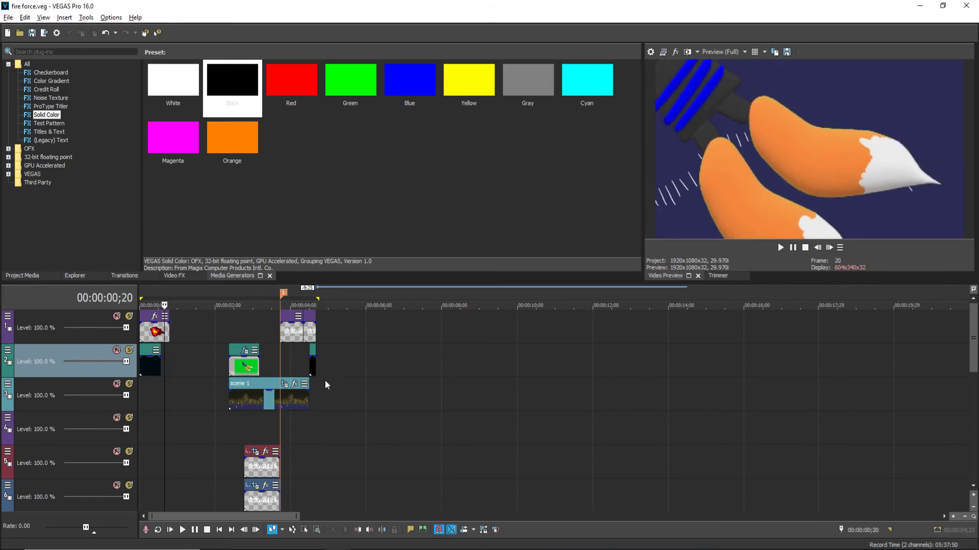
{"action": "key", "text": "space"}
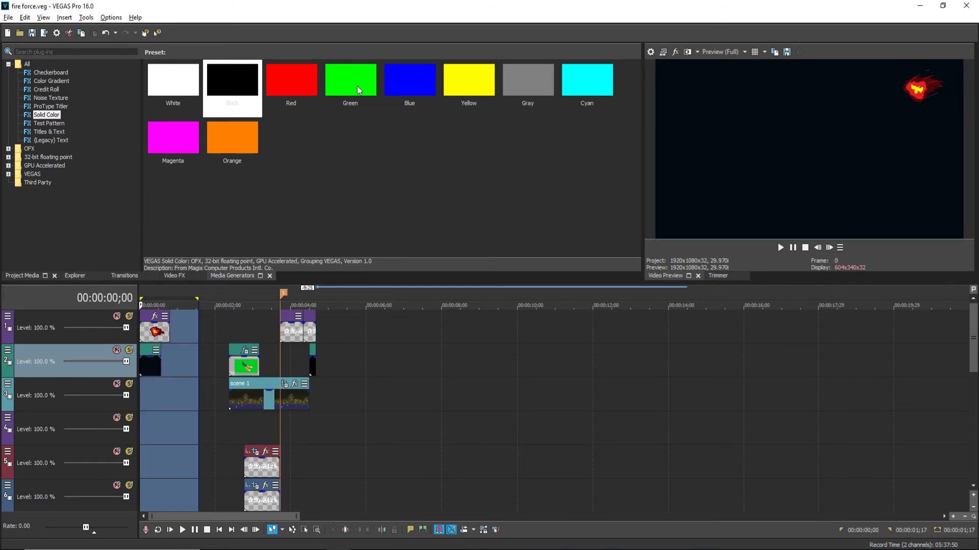
{"action": "left_click", "coordinate": [317, 417]}
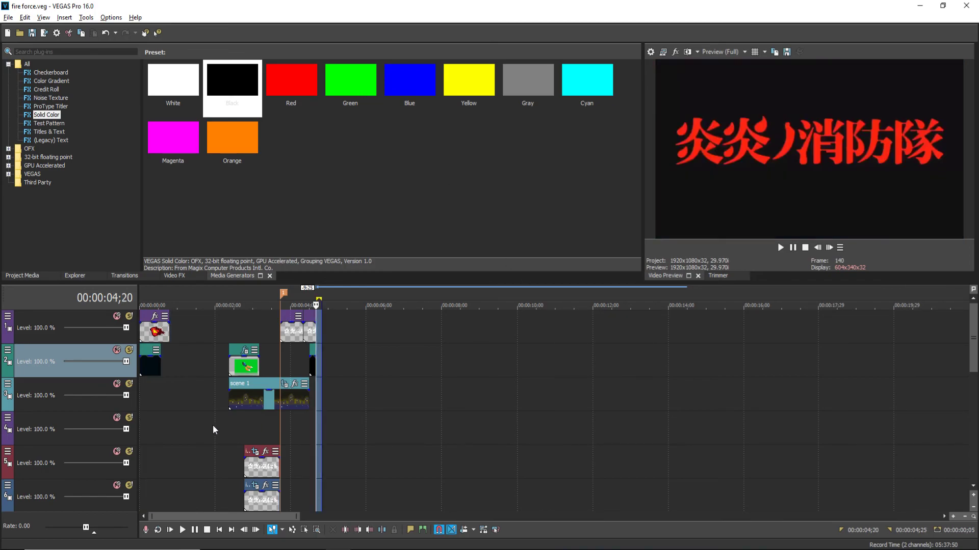
{"action": "left_click", "coordinate": [140, 426]}
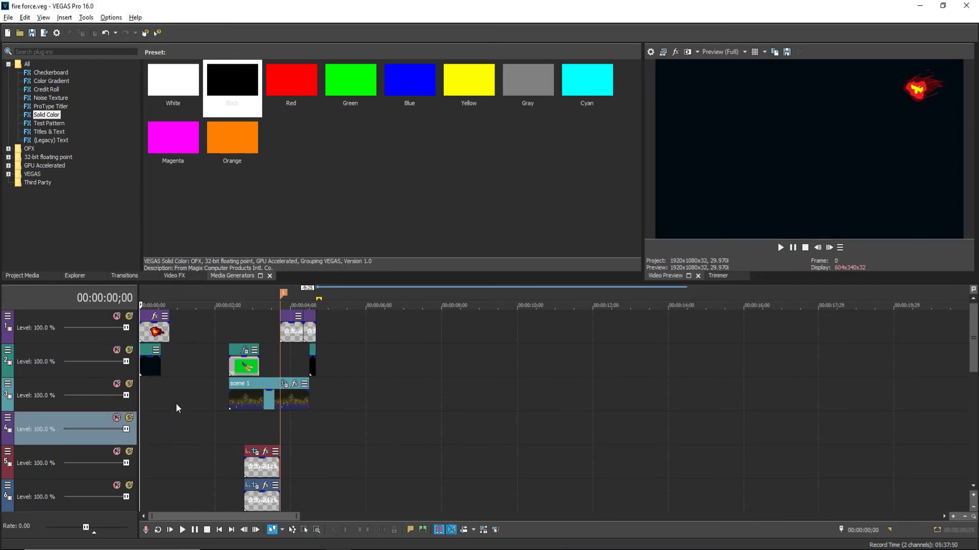
{"action": "left_click_drag", "start_coordinate": [643, 237], "coordinate": [235, 237]}
{"action": "left_click_drag", "start_coordinate": [371, 282], "coordinate": [371, 419]}
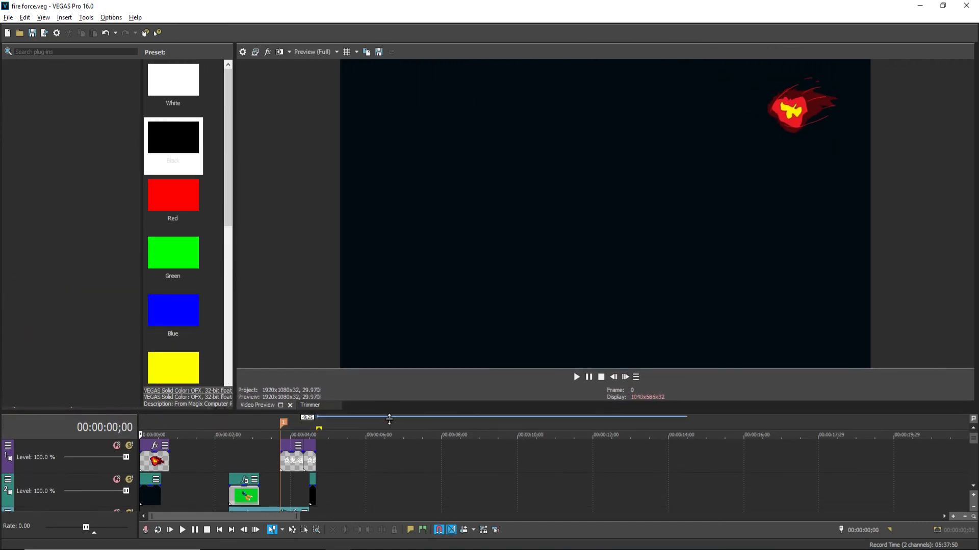
{"action": "left_click", "coordinate": [589, 385]}
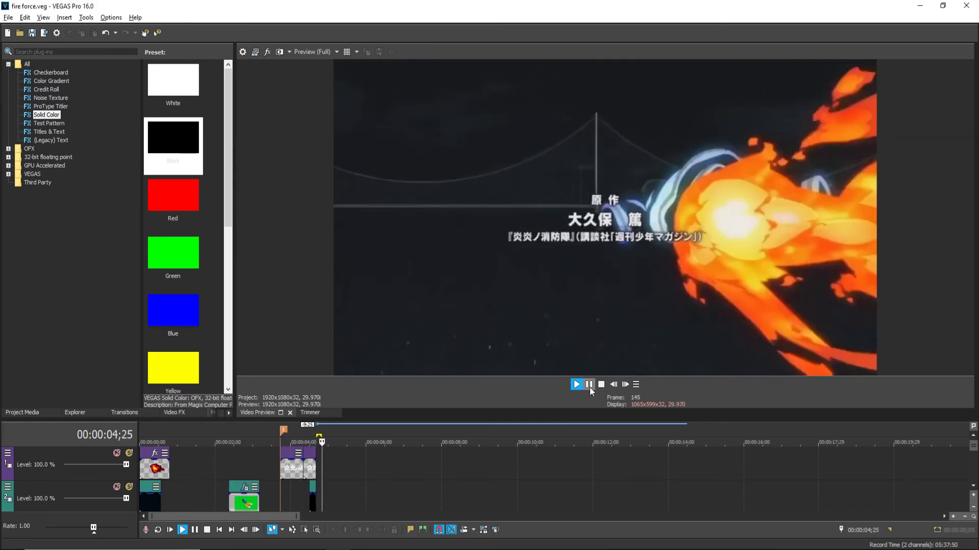
{"action": "left_click", "coordinate": [590, 386]}
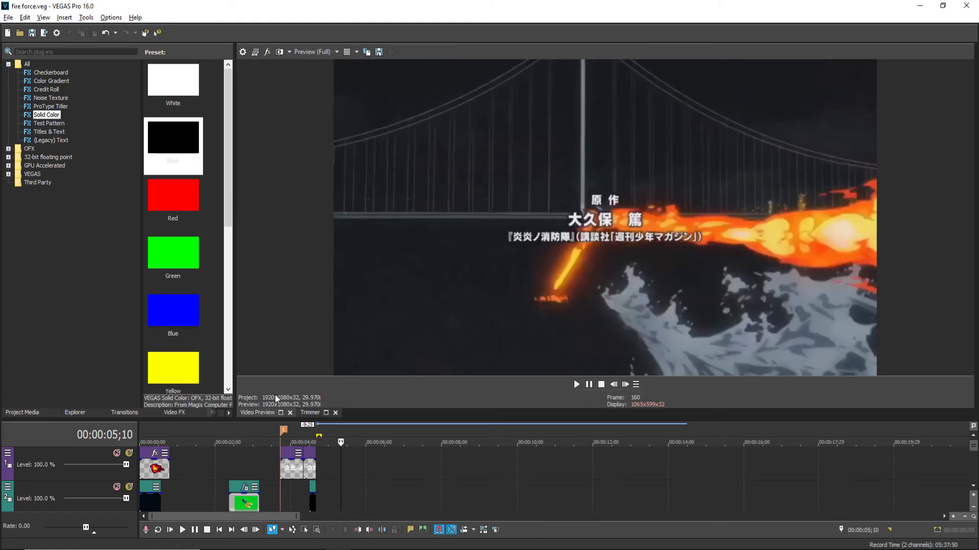
{"action": "left_click_drag", "start_coordinate": [766, 335], "coordinate": [731, 335]}
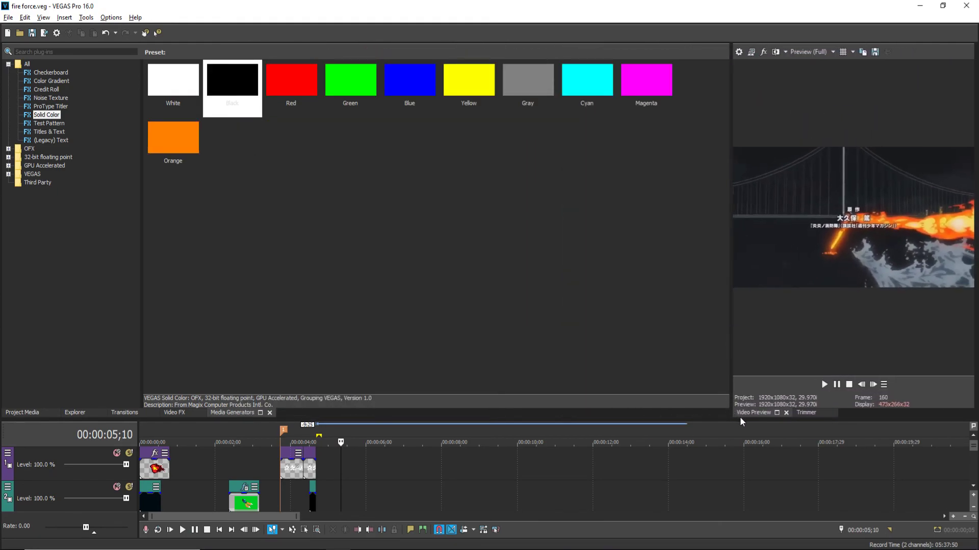
{"action": "left_click_drag", "start_coordinate": [744, 420], "coordinate": [744, 300]}
Replay the opening from 00:00:00;12 and examine how the title cards assemble over scene 1 before the marker at 00:00:03;22.
{"action": "left_click", "coordinate": [209, 373]}
{"action": "left_click", "coordinate": [153, 408]}
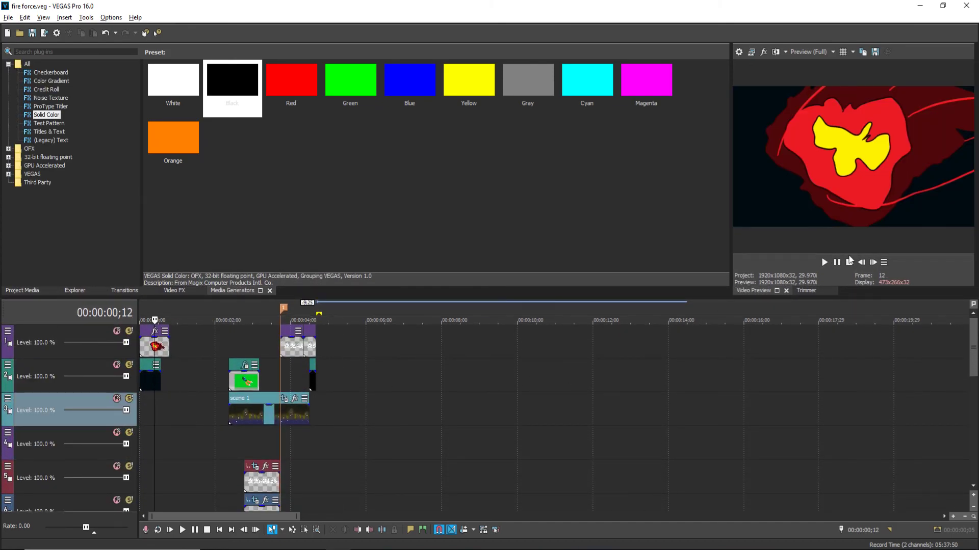
{"action": "left_click", "coordinate": [824, 262]}
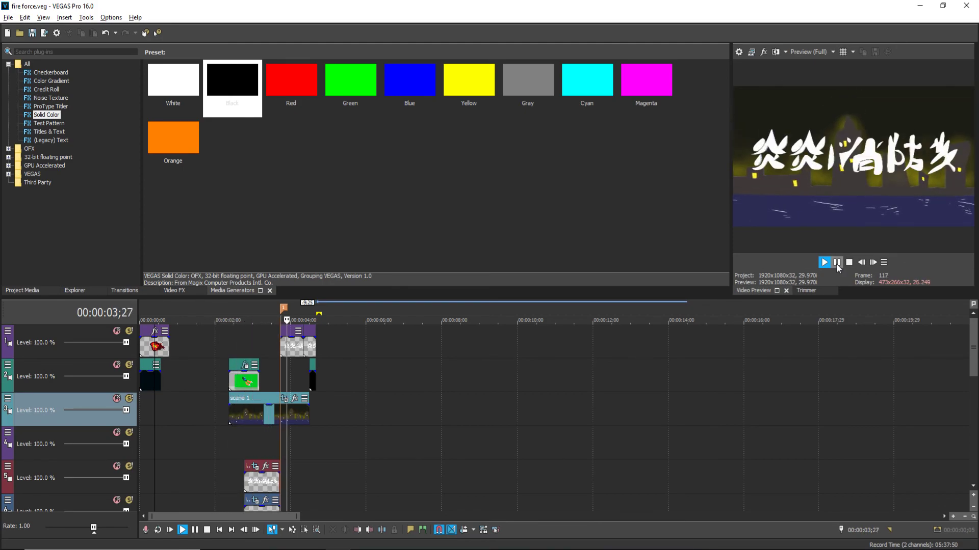
{"action": "left_click", "coordinate": [837, 262]}
{"action": "left_click", "coordinate": [284, 356]}
{"action": "left_click", "coordinate": [287, 363]}
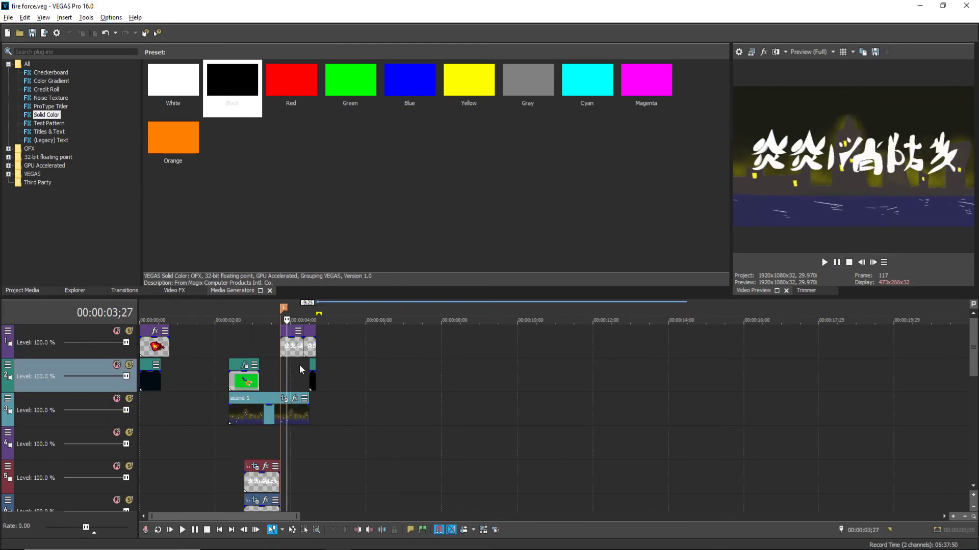
{"action": "scroll", "coordinate": [298, 363], "scroll_direction": "up", "scroll_amount": 5}
{"action": "left_click", "coordinate": [411, 357]}
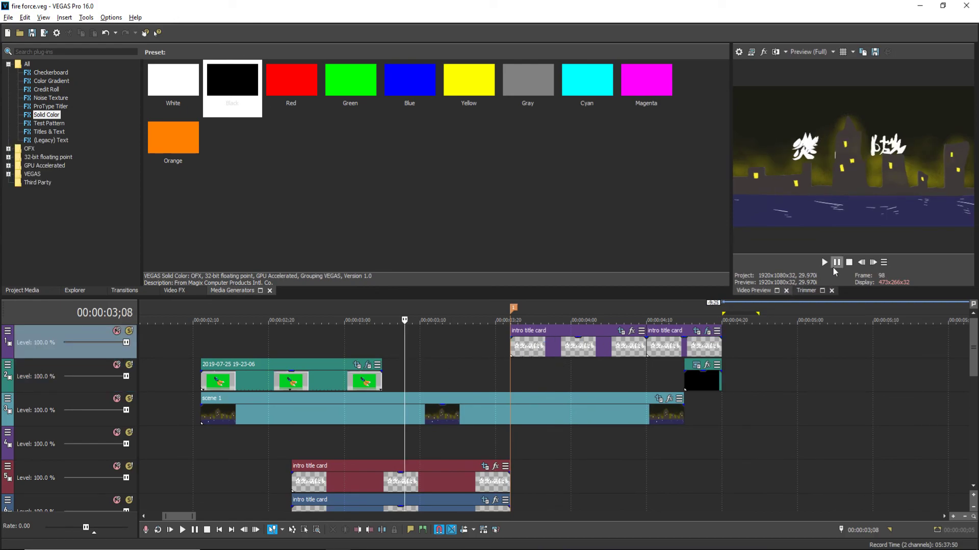
{"action": "left_click", "coordinate": [836, 262]}
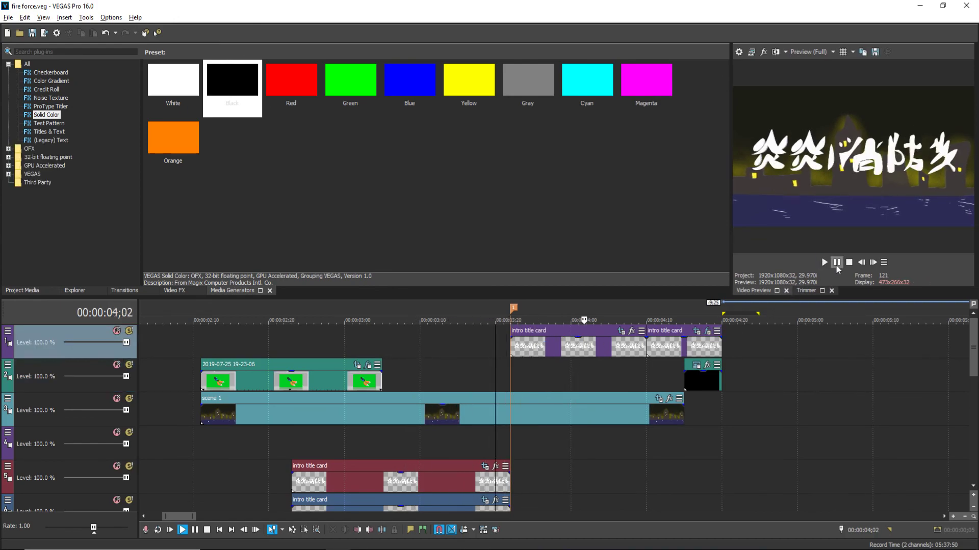
{"action": "left_click", "coordinate": [448, 368]}
Restore the track 5 title card's Pan/Crop frame to default at 00:00:00;29 and shift its starting frame up and left.
{"action": "left_click", "coordinate": [449, 490]}
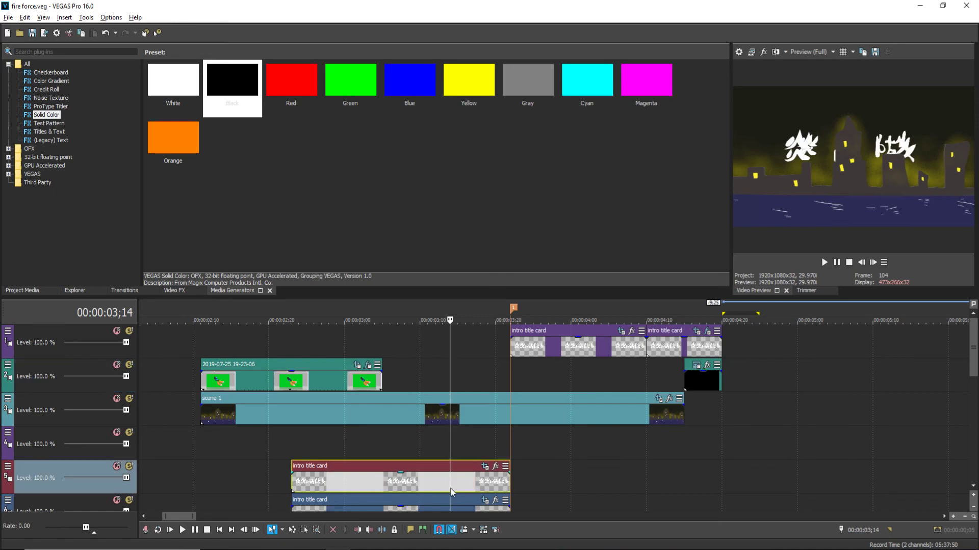
{"action": "left_click", "coordinate": [482, 467]}
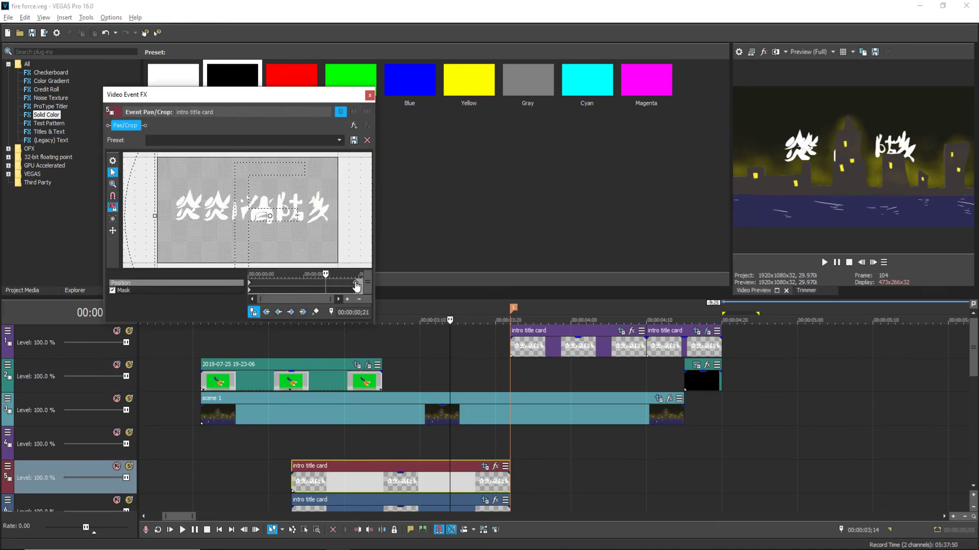
{"action": "left_click", "coordinate": [356, 285]}
{"action": "left_click_drag", "start_coordinate": [306, 226], "coordinate": [306, 215]}
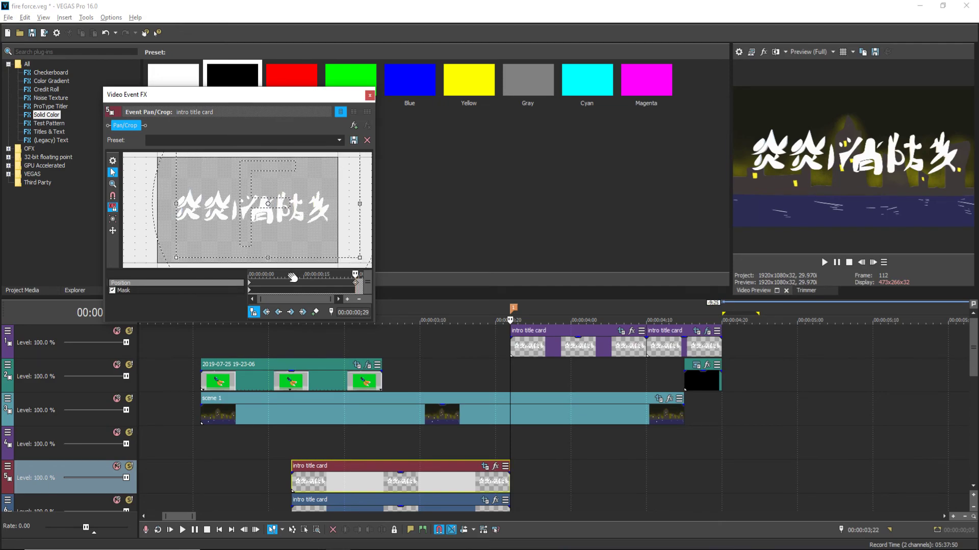
{"action": "right_click", "coordinate": [289, 226]}
{"action": "left_click", "coordinate": [303, 231]}
{"action": "left_click", "coordinate": [247, 281]}
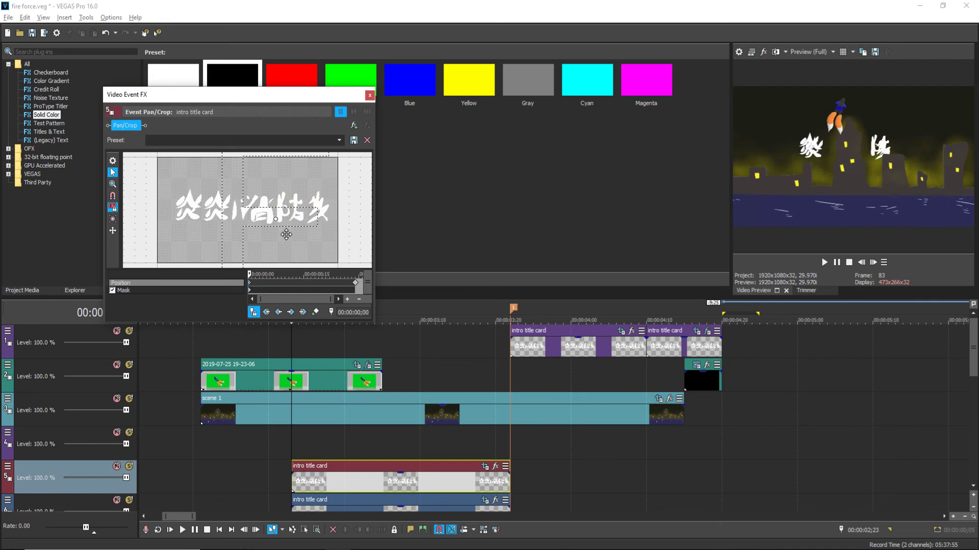
{"action": "mouse_move", "coordinate": [294, 211]}
{"action": "left_mouse_down"}
{"action": "mouse_move", "coordinate": [278, 207]}
{"action": "mouse_move", "coordinate": [284, 219]}
{"action": "mouse_move", "coordinate": [273, 204]}
{"action": "mouse_move", "coordinate": [281, 202]}
{"action": "left_mouse_up"}
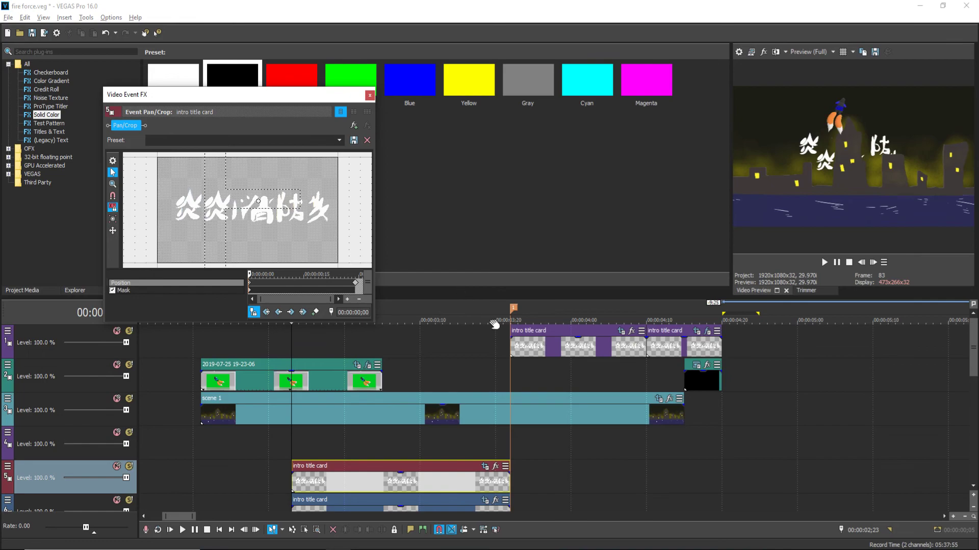
Play the section from the start of the track 5 title card to check its revised motion into the full title.
{"action": "left_click", "coordinate": [509, 446]}
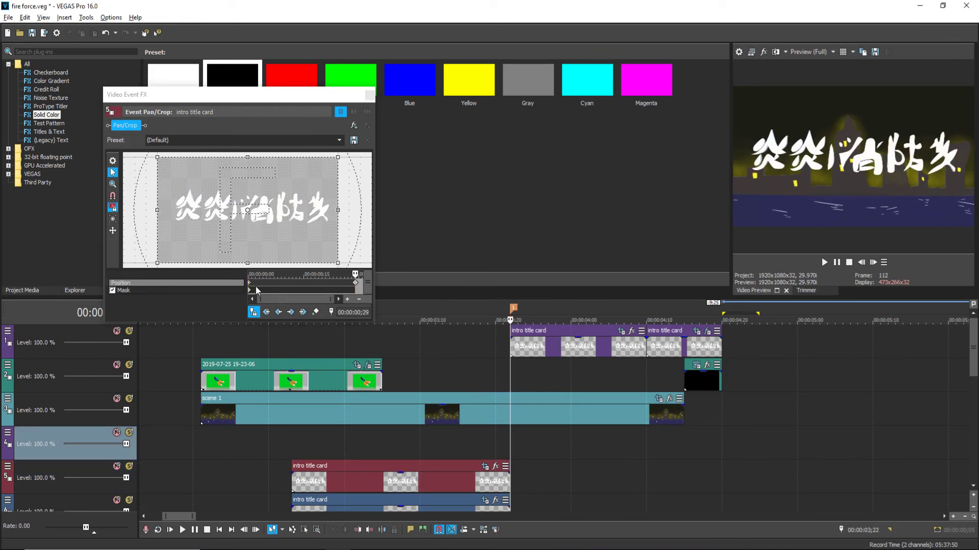
{"action": "left_click", "coordinate": [824, 262]}
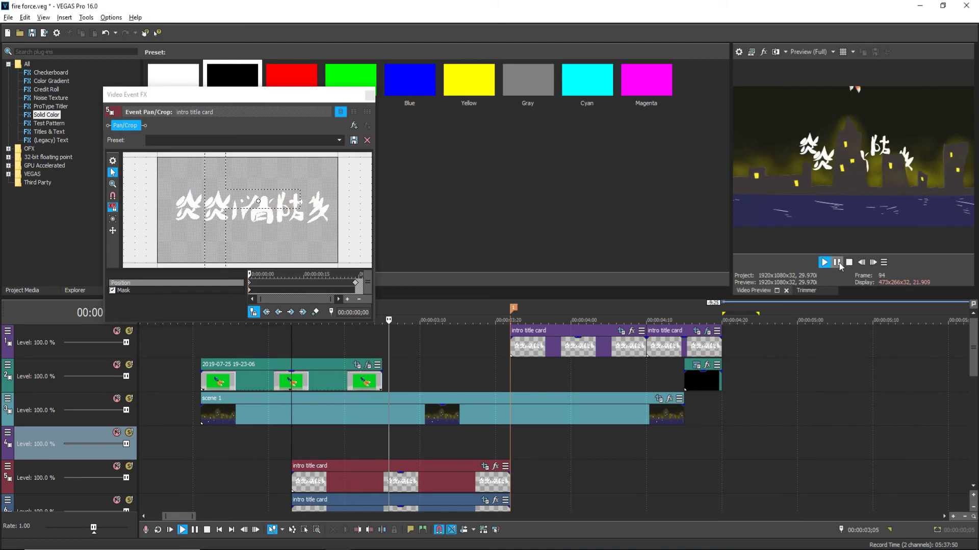
{"action": "left_click", "coordinate": [838, 262]}
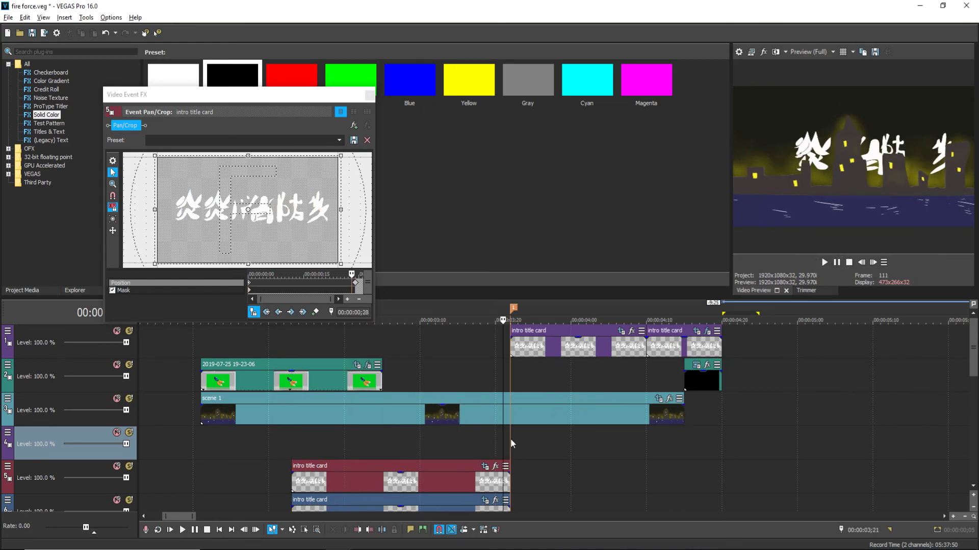
{"action": "key", "text": "Escape"}
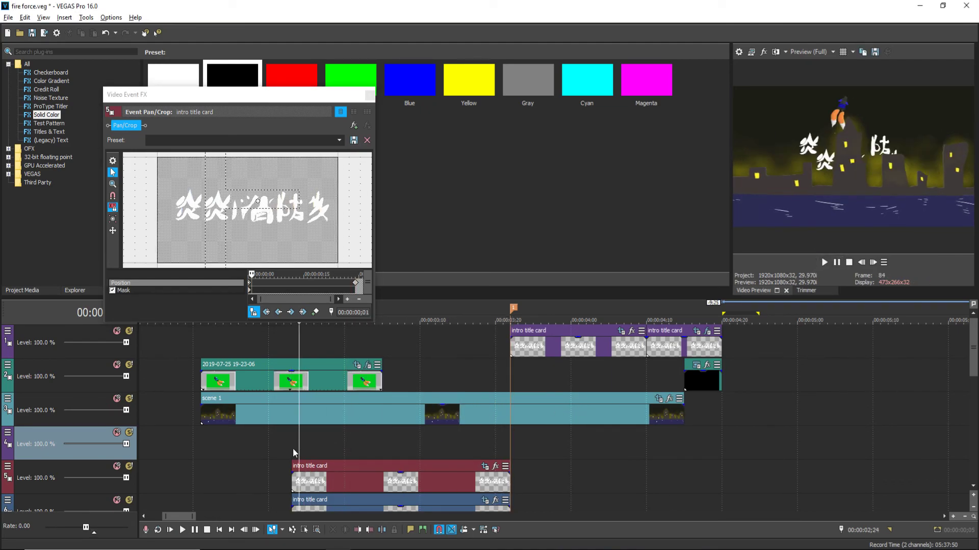
{"action": "left_click", "coordinate": [294, 451]}
{"action": "left_click", "coordinate": [836, 263]}
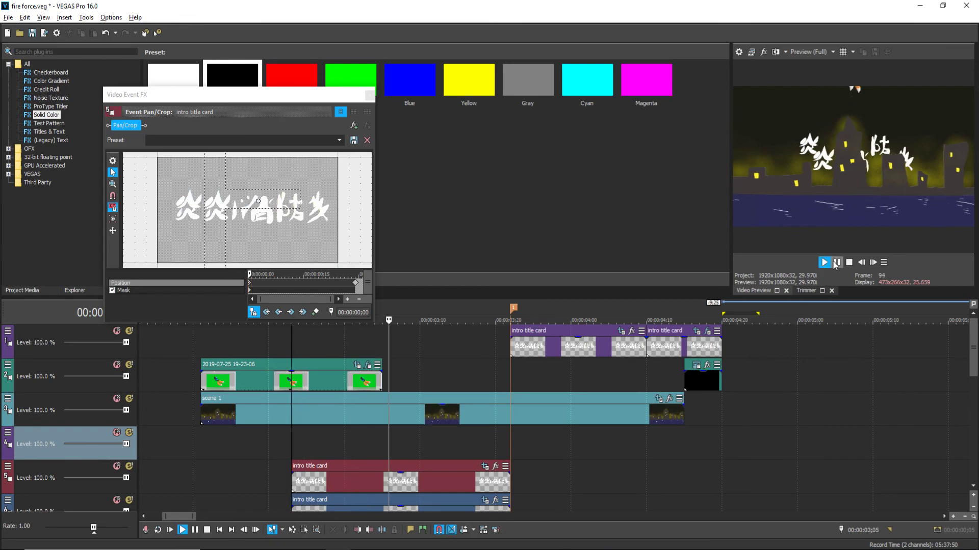
{"action": "left_click", "coordinate": [836, 263]}
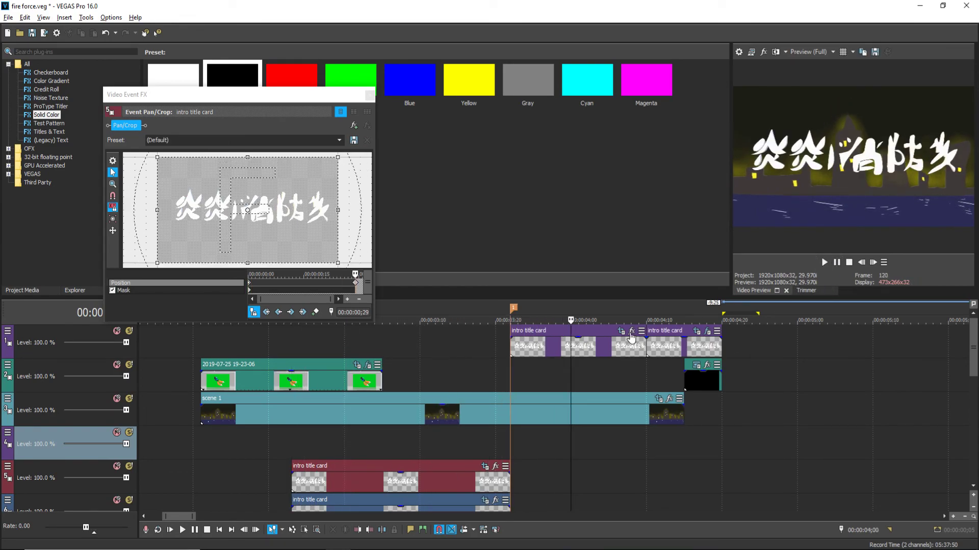
Move the track 5 title card's last position keyframe to 00:00:00;28, shrink its crop frame slightly and shift it right.
{"action": "left_click", "coordinate": [507, 445]}
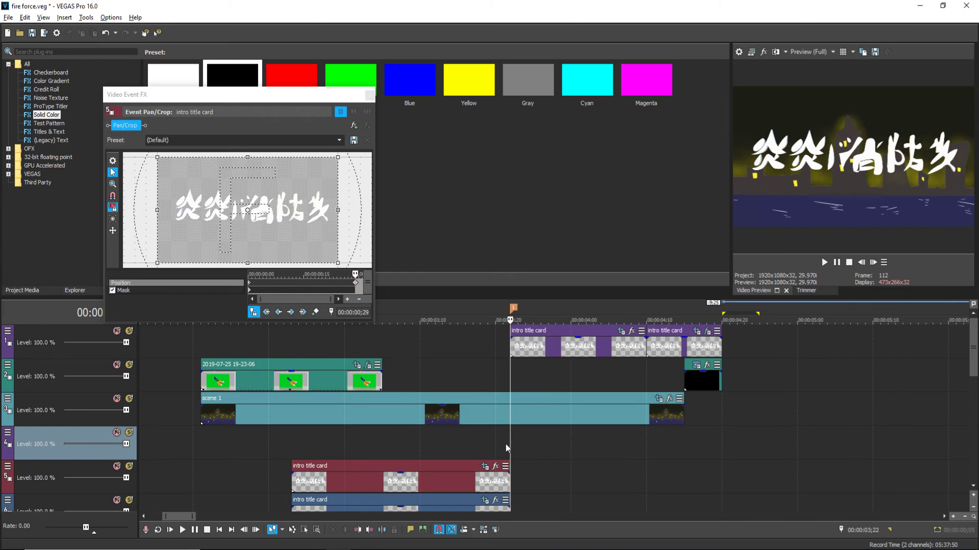
{"action": "left_click", "coordinate": [860, 263]}
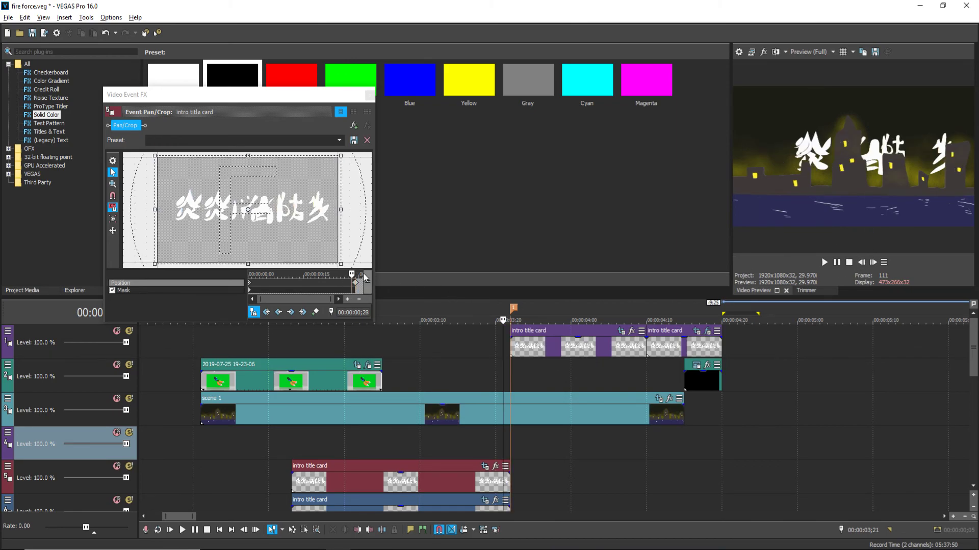
{"action": "left_click", "coordinate": [353, 283]}
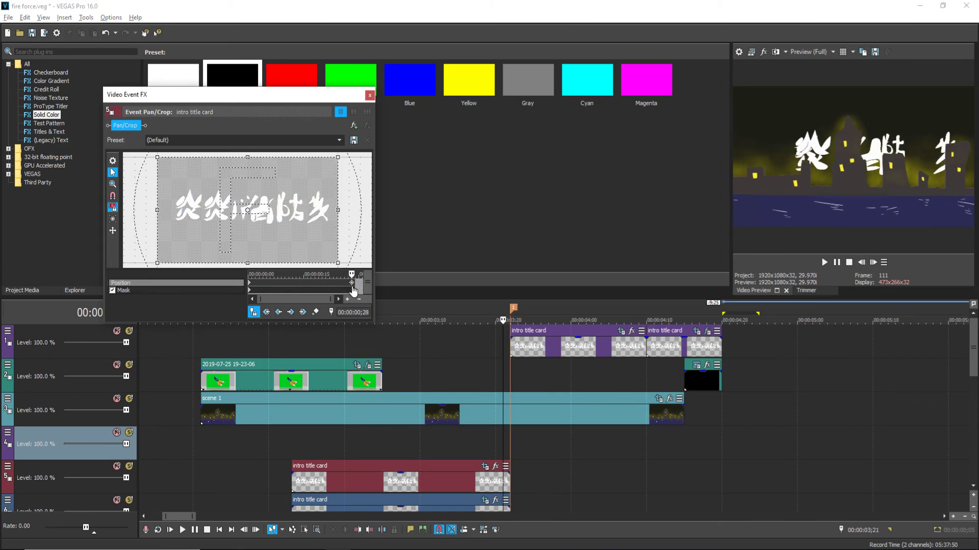
{"action": "left_click_drag", "start_coordinate": [302, 194], "coordinate": [325, 199]}
{"action": "left_click_drag", "start_coordinate": [357, 164], "coordinate": [298, 197]}
{"action": "scroll", "coordinate": [299, 200], "scroll_direction": "down", "scroll_amount": 3}
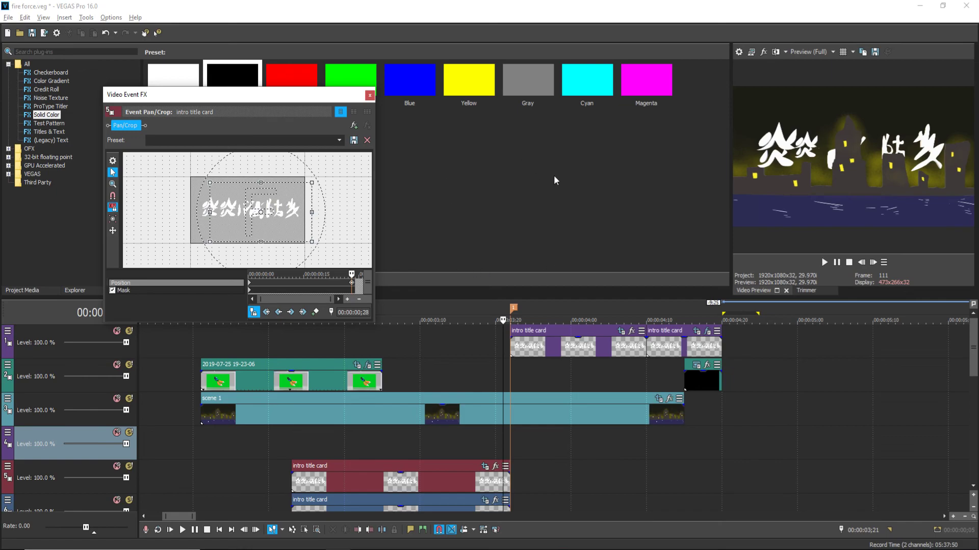
Add a Pan/Crop position keyframe at 00:00:00;28 on the track 6 title card, with the frame slightly enlarged and shifted left.
{"action": "left_click", "coordinate": [487, 501]}
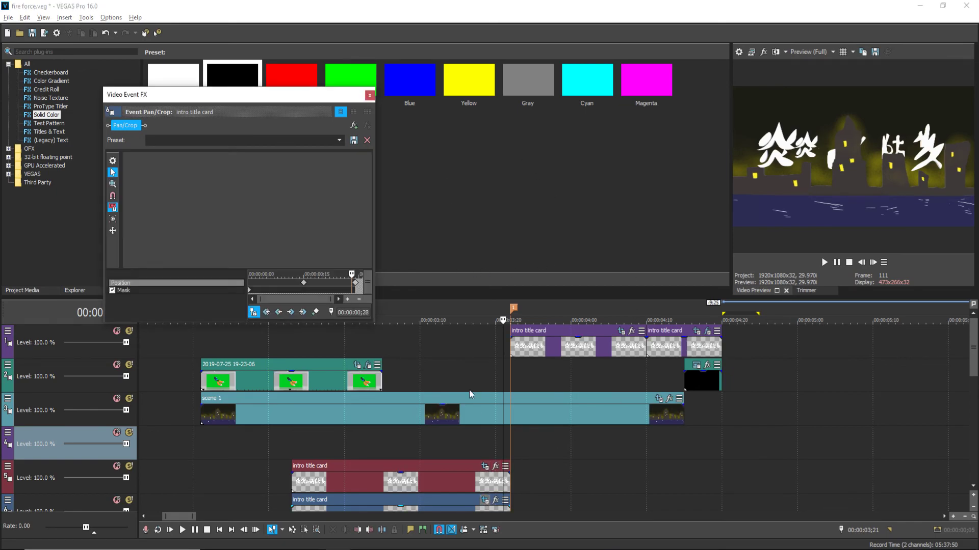
{"action": "left_click_drag", "start_coordinate": [309, 195], "coordinate": [285, 195]}
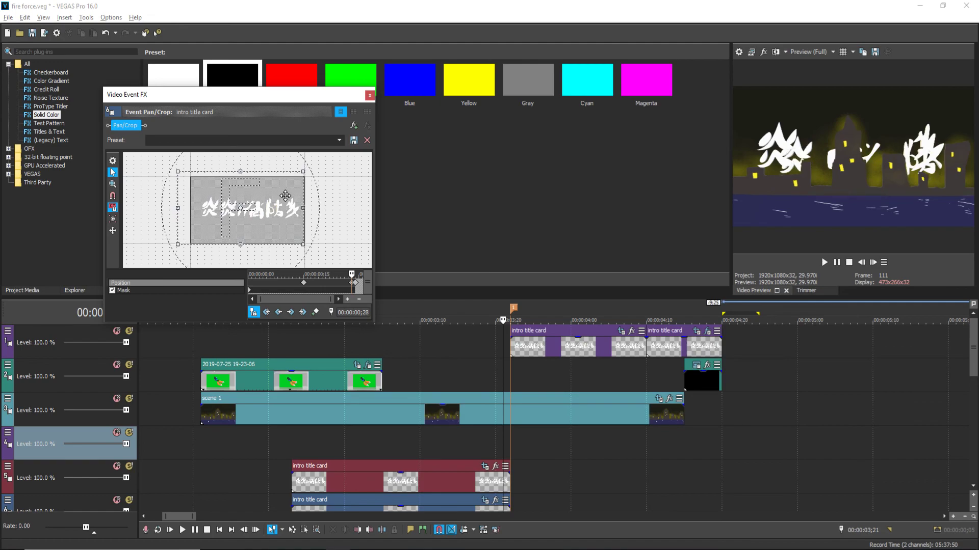
Compare the title with track 5 muted and unmuted, and move the track 5 title card up to track 1, starting at 00:00:02;22.
{"action": "left_click", "coordinate": [383, 481]}
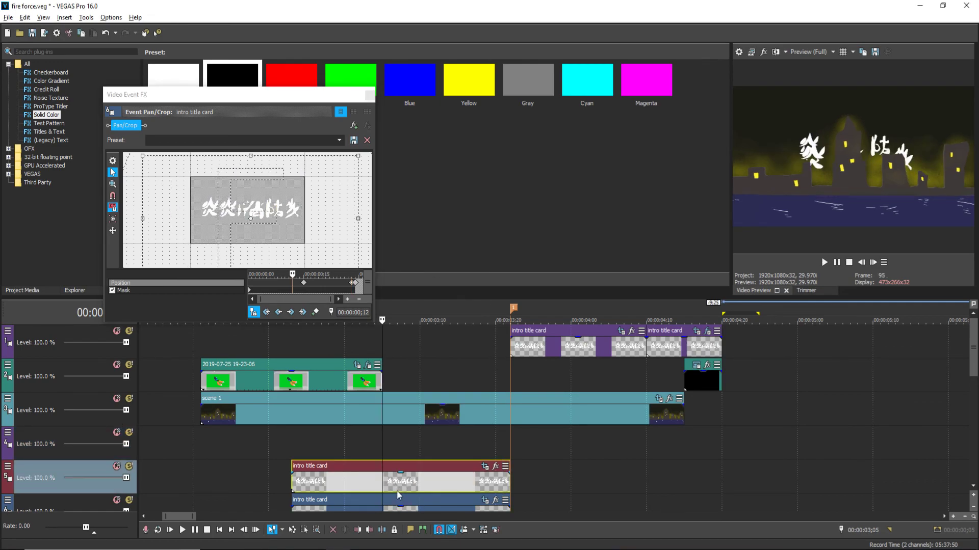
{"action": "left_click", "coordinate": [117, 466]}
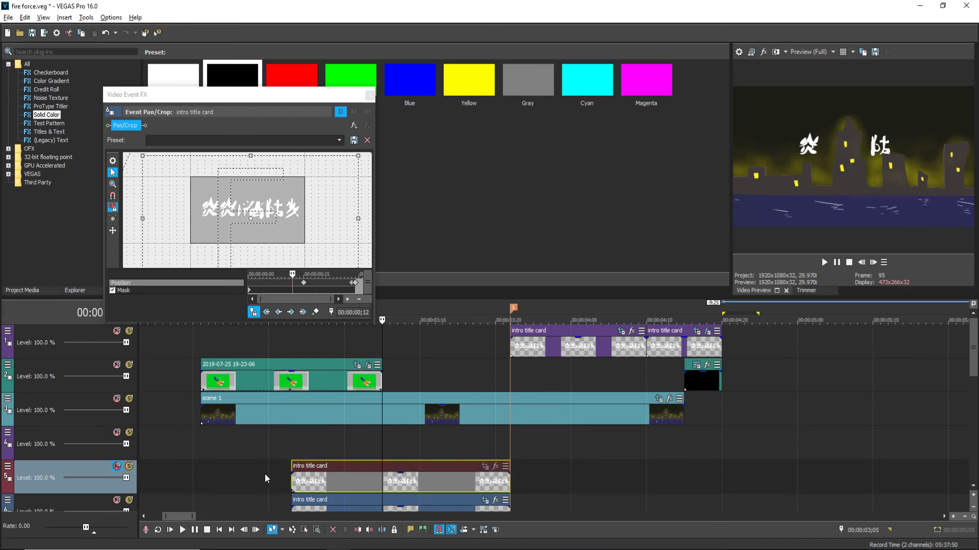
{"action": "left_click", "coordinate": [116, 466]}
{"action": "double_click", "coordinate": [116, 467]}
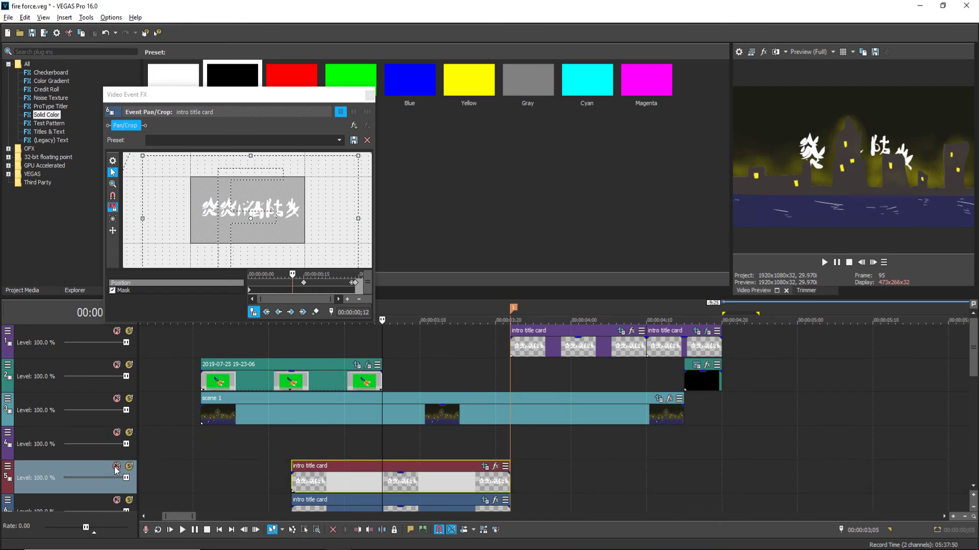
{"action": "left_click", "coordinate": [391, 479]}
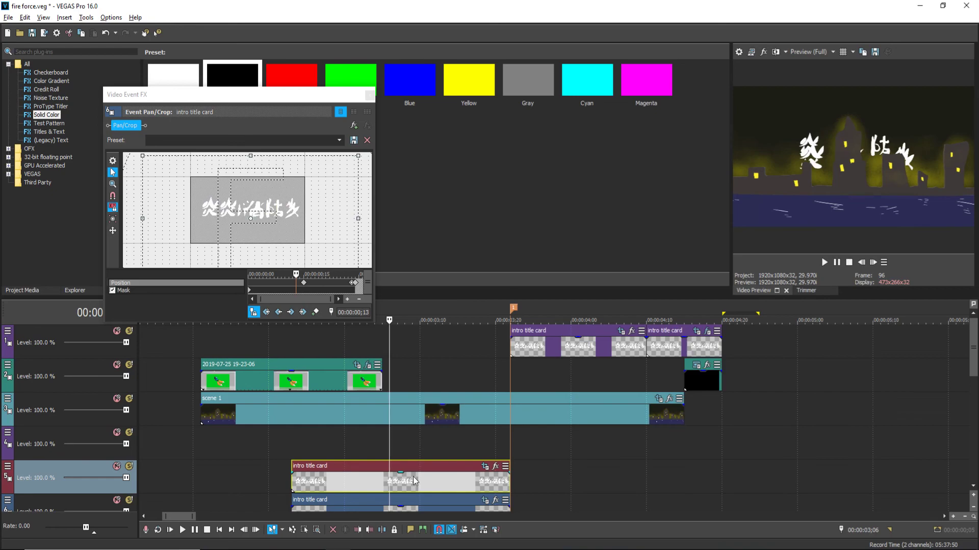
{"action": "left_click_drag", "start_coordinate": [376, 478], "coordinate": [371, 339]}
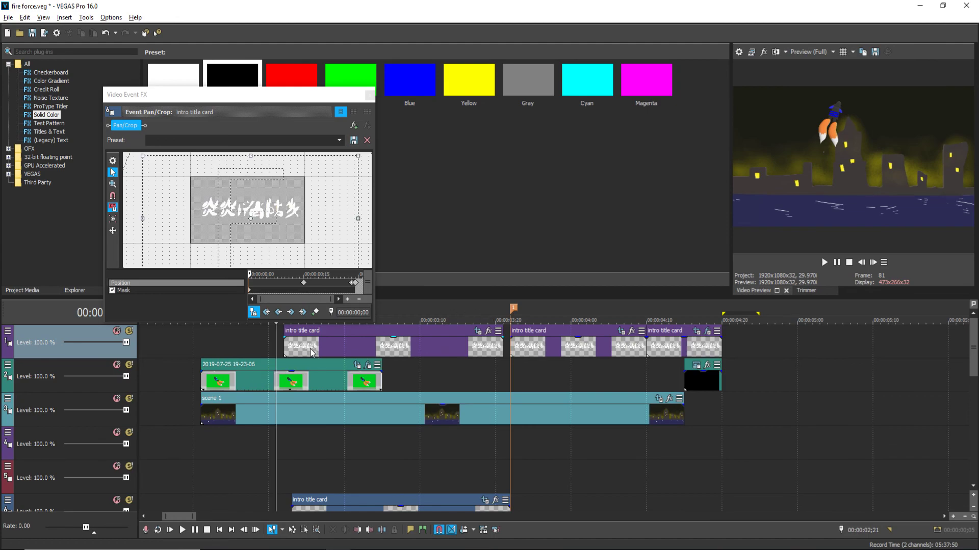
Play the title section from 00:00:02;21 and step back and forth through it to check the characters' motion.
{"action": "left_click", "coordinate": [825, 262]}
{"action": "left_click", "coordinate": [834, 263]}
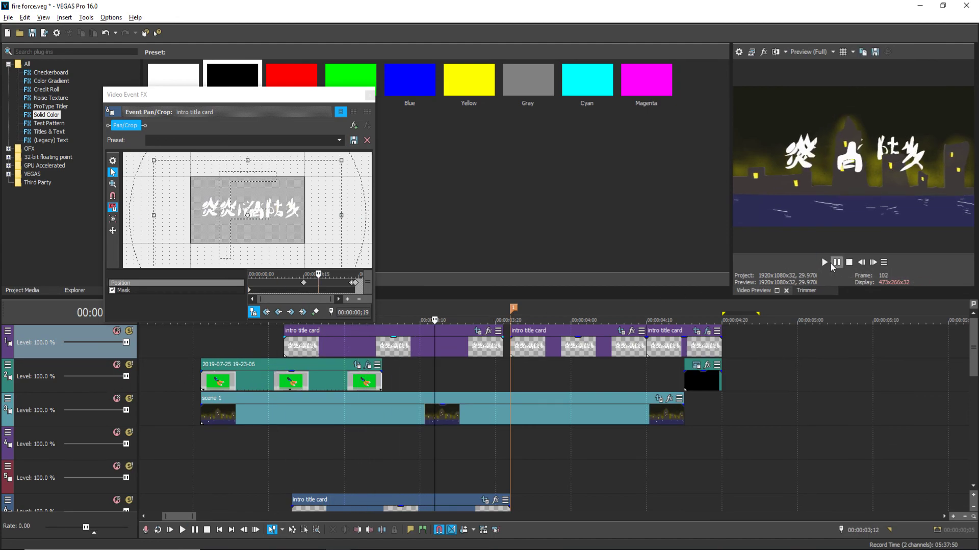
{"action": "left_click", "coordinate": [864, 261]}
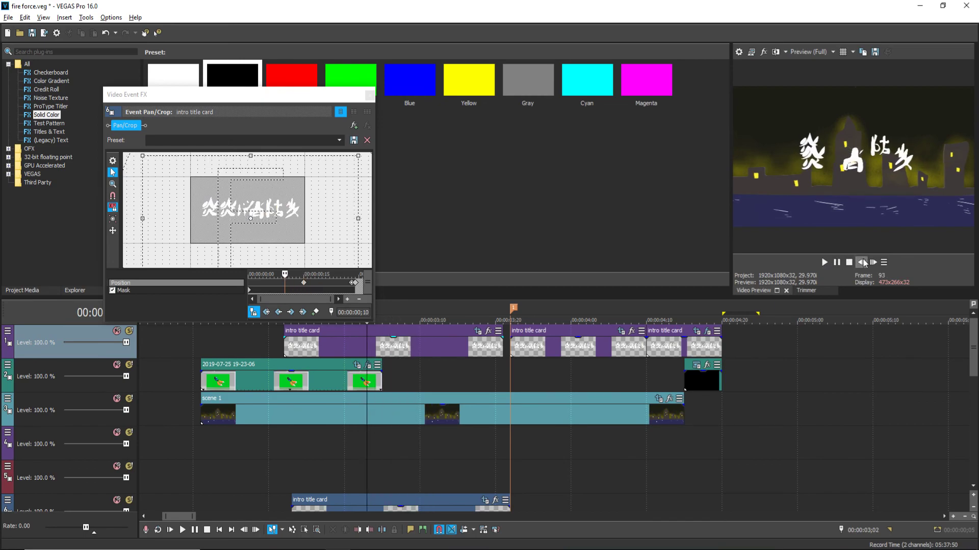
{"action": "left_click", "coordinate": [864, 262]}
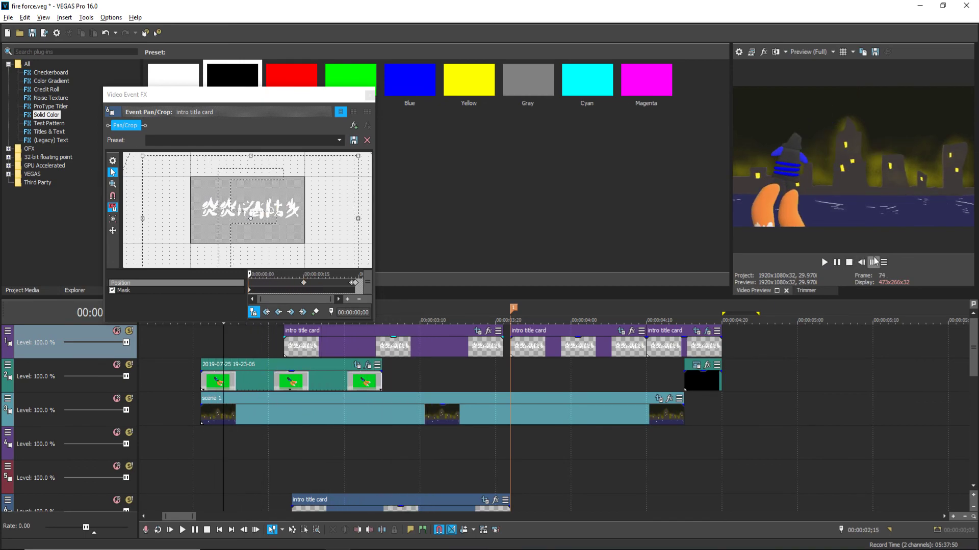
{"action": "left_click", "coordinate": [874, 262]}
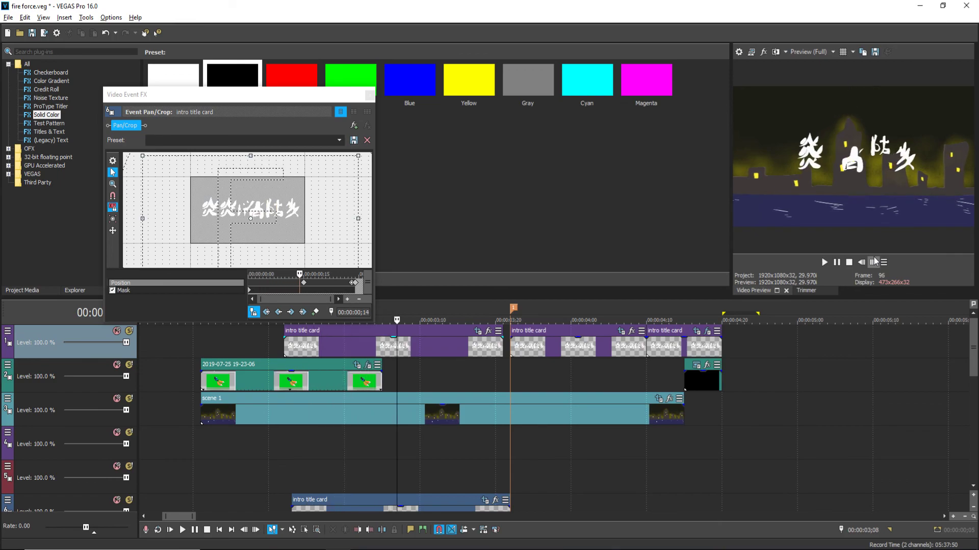
{"action": "left_click", "coordinate": [874, 262]}
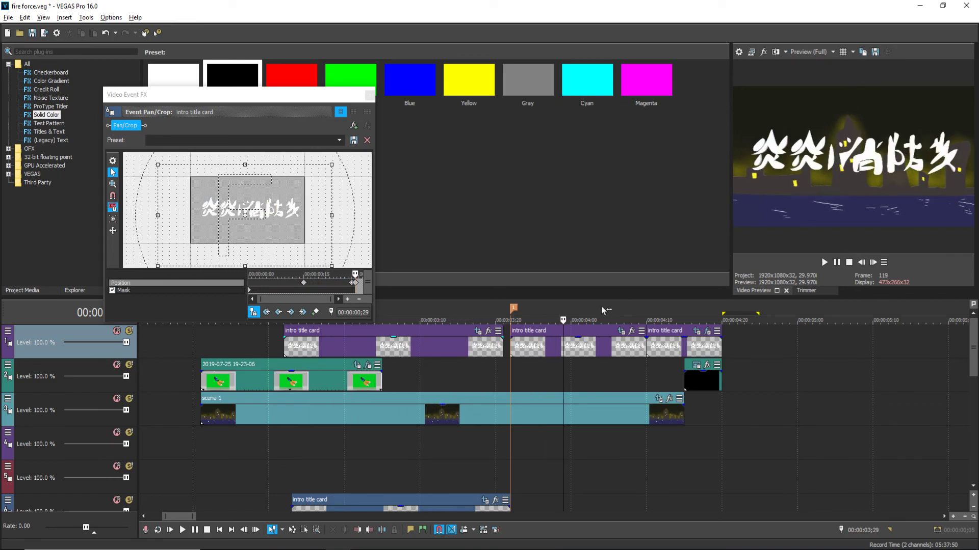
Step frame by frame across the cut between the first and second title cards on track 1, near the marker.
{"action": "left_click", "coordinate": [475, 378]}
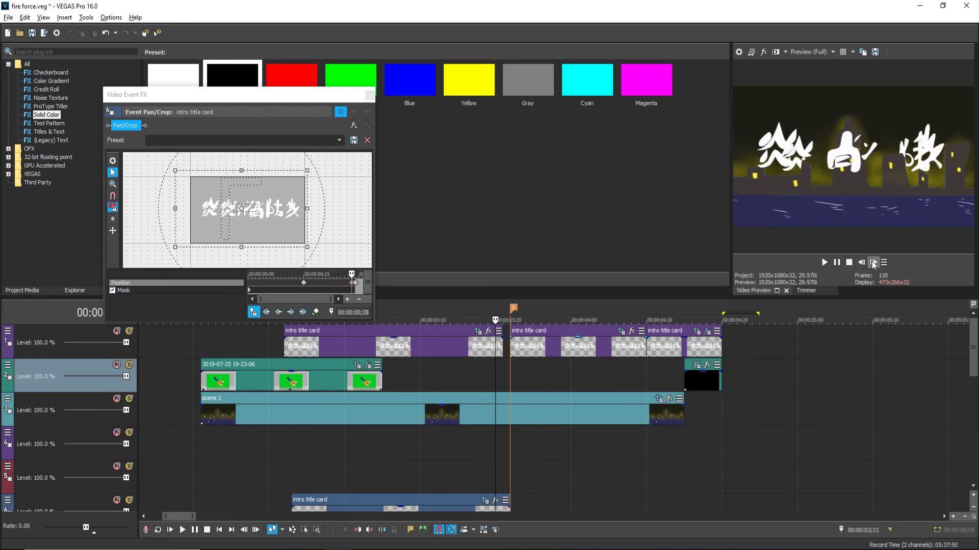
{"action": "left_click", "coordinate": [510, 319]}
{"action": "left_click", "coordinate": [361, 429]}
{"action": "left_click", "coordinate": [861, 262]}
{"action": "left_click", "coordinate": [861, 262]}
{"action": "left_click", "coordinate": [872, 262]}
{"action": "left_click", "coordinate": [873, 262]}
{"action": "left_click", "coordinate": [873, 262]}
{"action": "left_click", "coordinate": [872, 262]}
{"action": "left_click", "coordinate": [872, 262]}
{"action": "left_click", "coordinate": [872, 262]}
{"action": "left_click", "coordinate": [873, 262]}
{"action": "left_click", "coordinate": [872, 262]}
{"action": "left_click", "coordinate": [873, 262]}
{"action": "left_click", "coordinate": [872, 262]}
{"action": "left_click", "coordinate": [873, 262]}
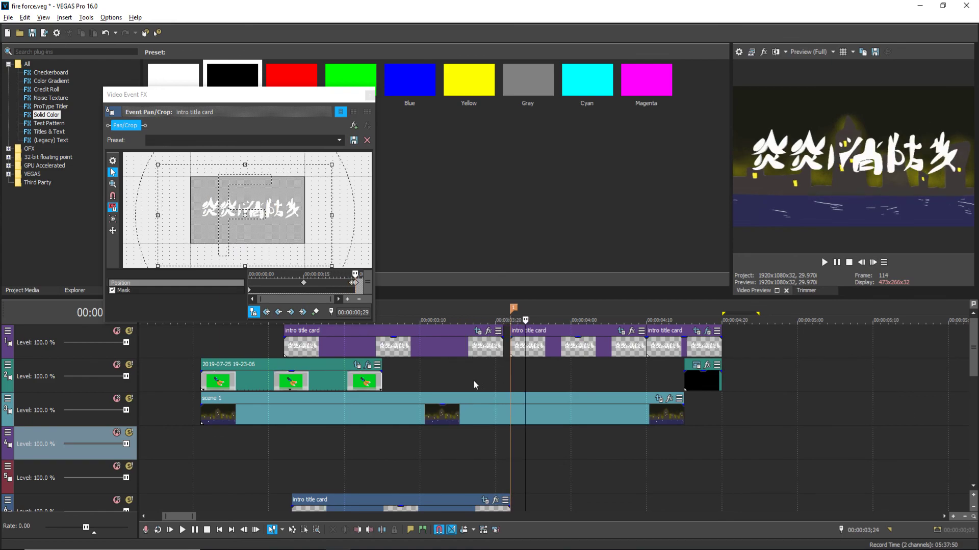
Extend the end of the first track 1 title card to meet the next title card at the marker, and play the join.
{"action": "left_click_drag", "start_coordinate": [503, 346], "coordinate": [510, 347]}
{"action": "left_click", "coordinate": [428, 376]}
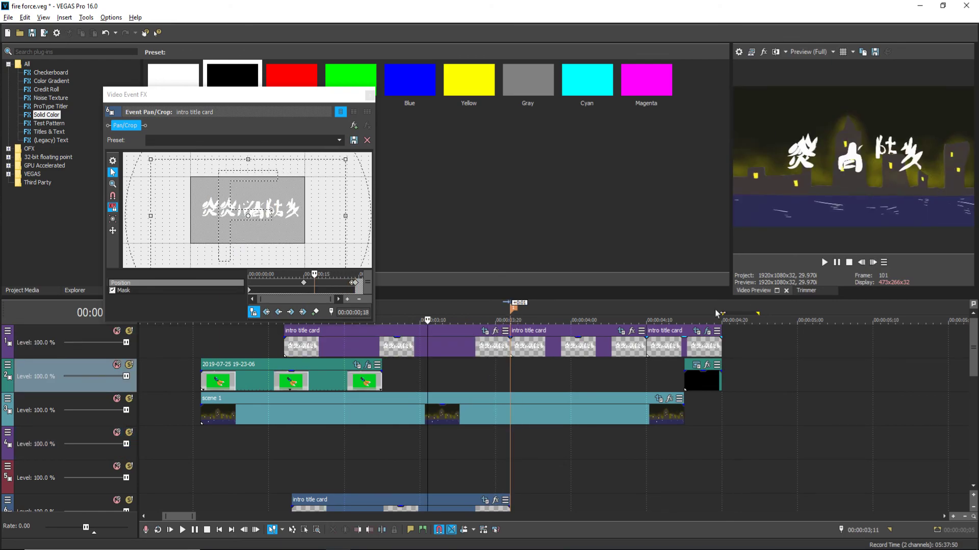
{"action": "left_click", "coordinate": [837, 262]}
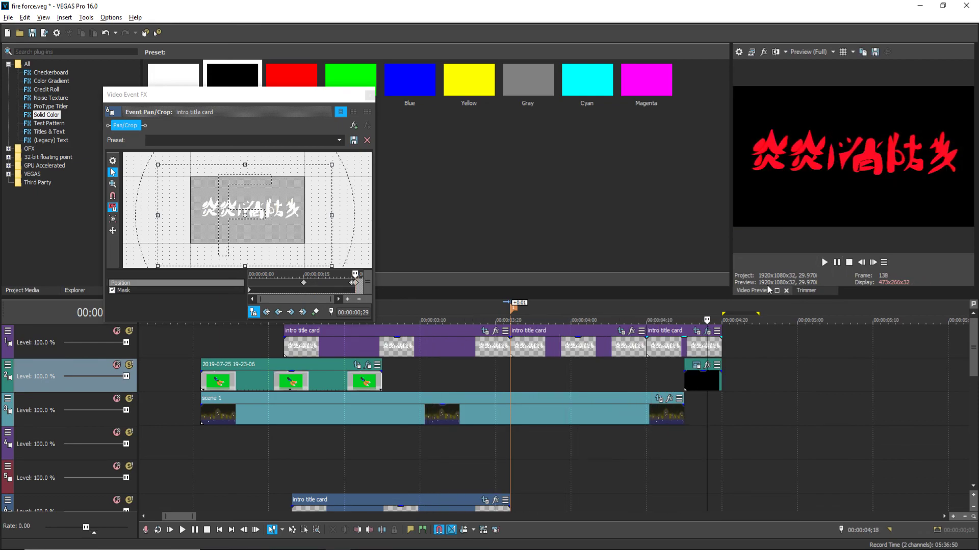
Replay the section from the flying character's entrance through the converging title characters to check the timing.
{"action": "left_click", "coordinate": [246, 437]}
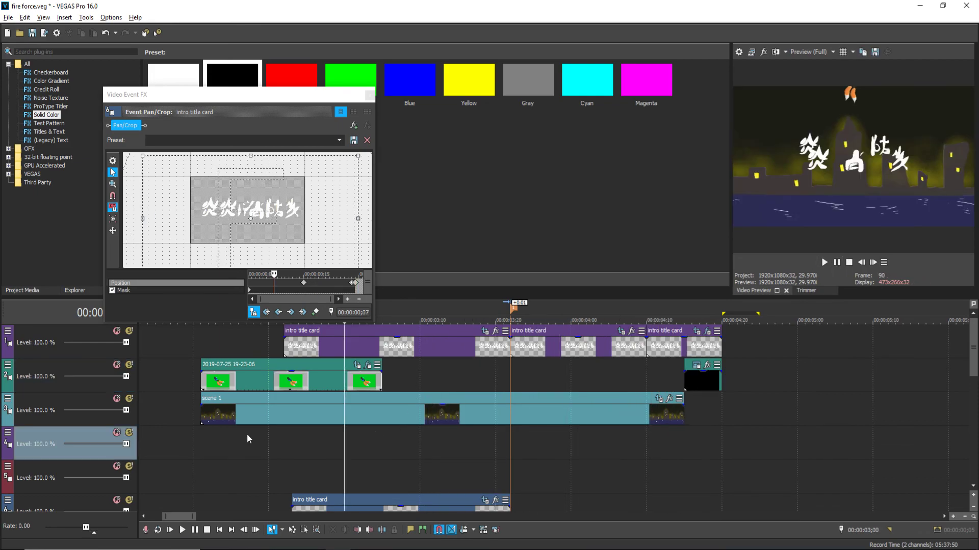
{"action": "left_click", "coordinate": [837, 262]}
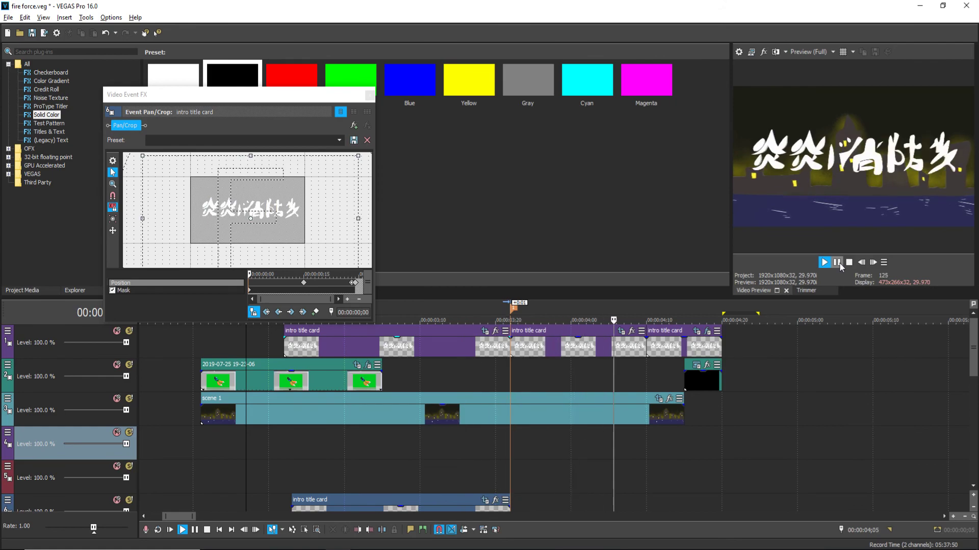
{"action": "key", "text": "Return"}
{"action": "left_click", "coordinate": [347, 437]}
{"action": "left_click", "coordinate": [209, 428]}
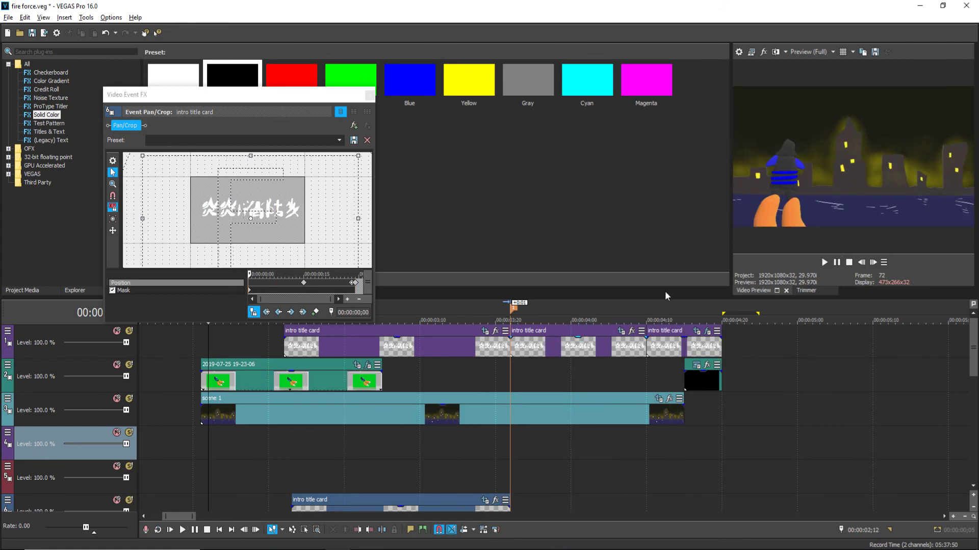
{"action": "left_click", "coordinate": [837, 262]}
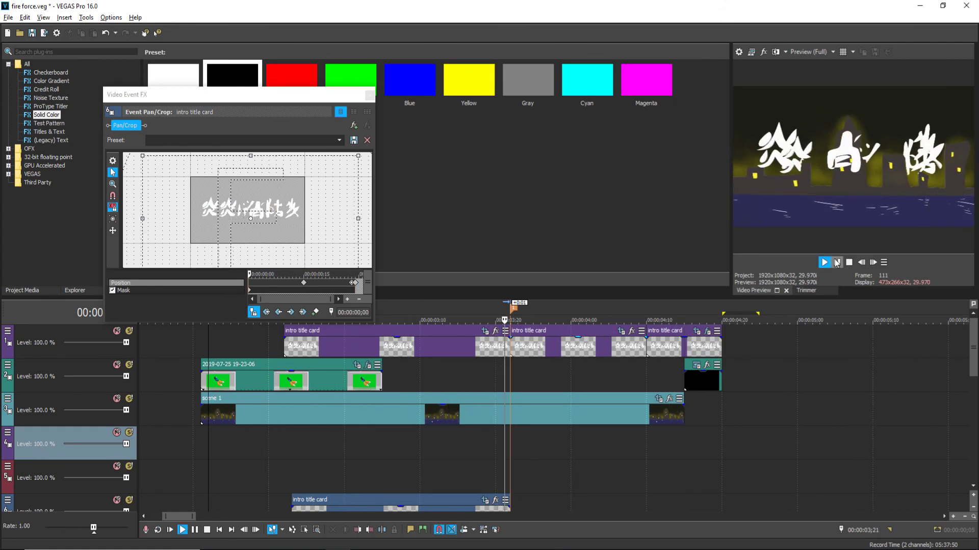
Add short fade-ins to the start of the first track 1 title card and the track 6 title card.
{"action": "left_click", "coordinate": [293, 341]}
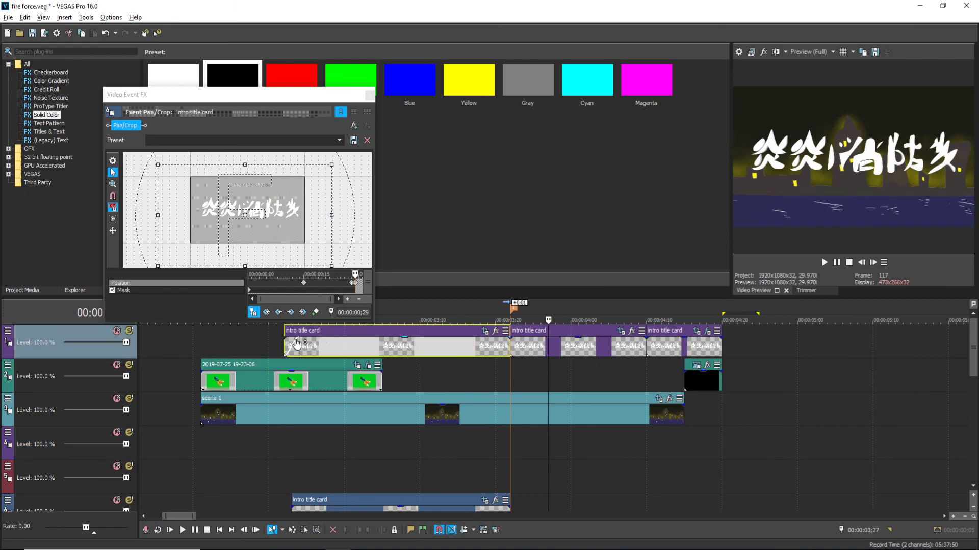
{"action": "scroll", "coordinate": [971, 357], "scroll_direction": "down", "scroll_amount": 1}
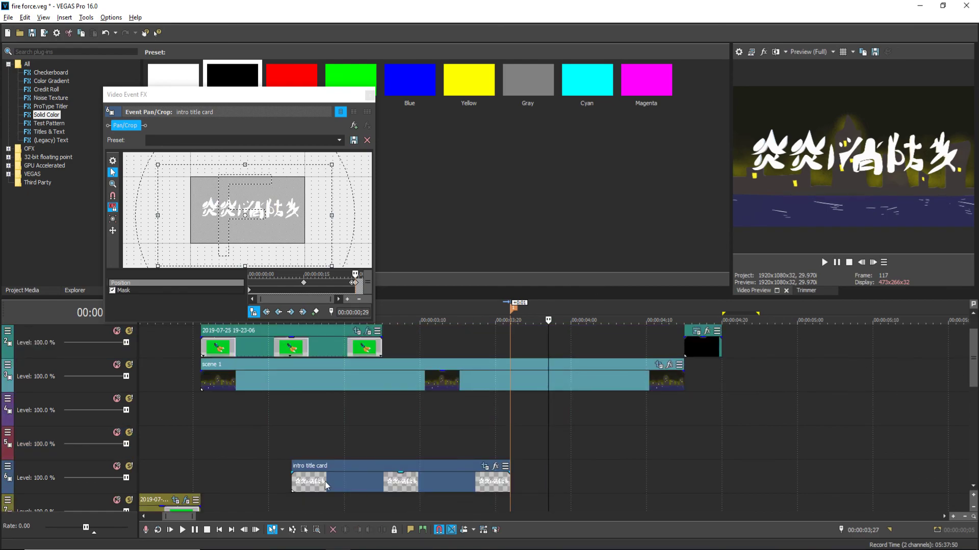
{"action": "left_click_drag", "start_coordinate": [288, 472], "coordinate": [305, 473]}
Play the flying character and title section from 00:00:02;19 and from 00:00:02;12 to check the title fade-ins.
{"action": "left_click", "coordinate": [262, 444]}
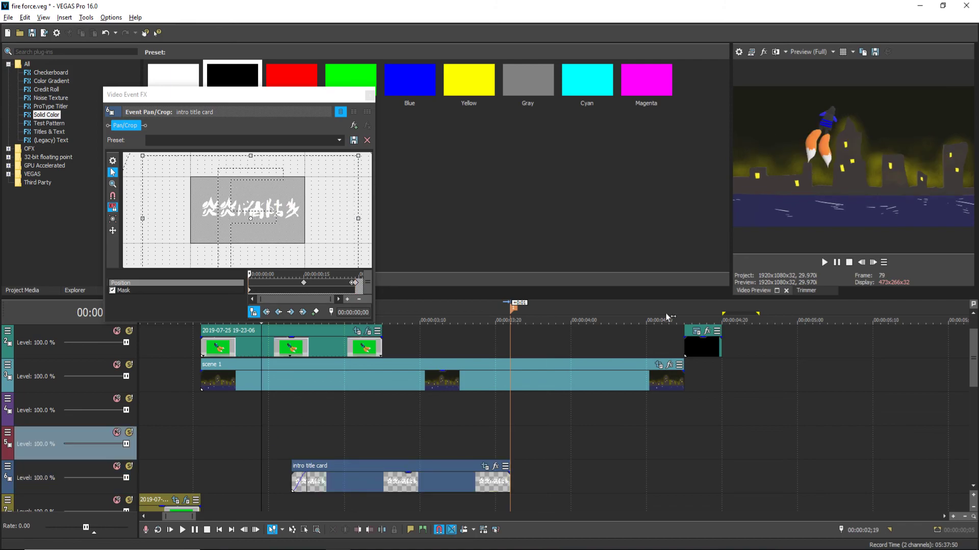
{"action": "left_click", "coordinate": [824, 262]}
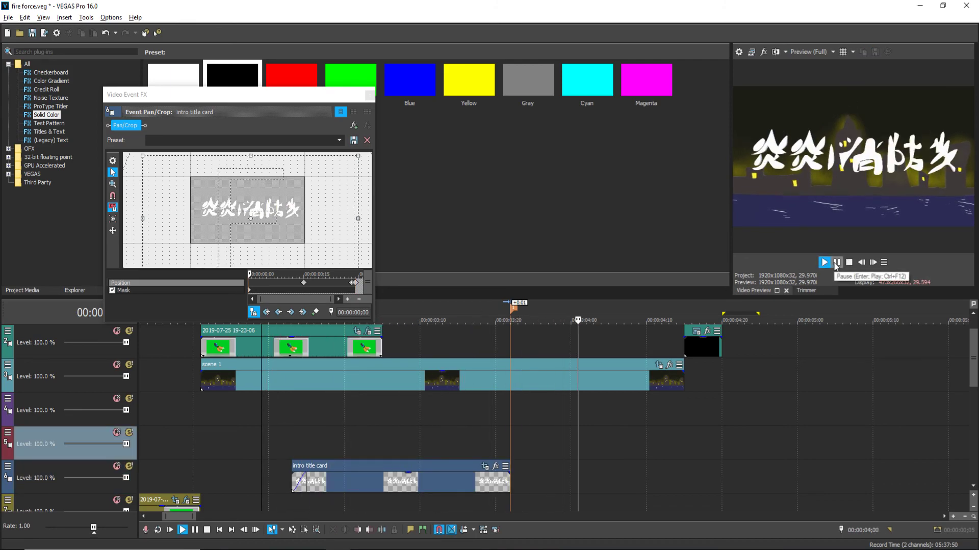
{"action": "left_click", "coordinate": [208, 409]}
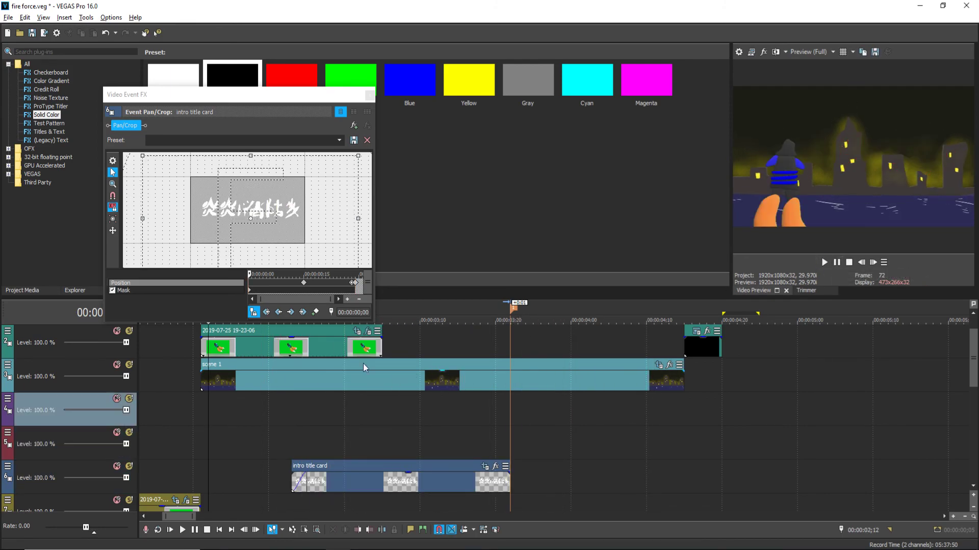
{"action": "left_click", "coordinate": [834, 265]}
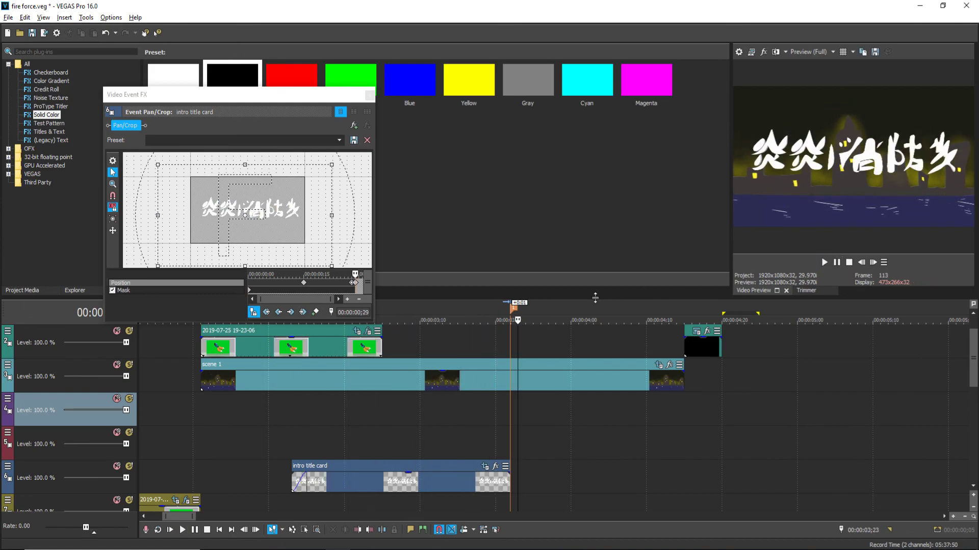
Lengthen the track 6 title card's fade-in slightly, adjust the first track 1 title card's fade-in, and play the section from 00:00:02;21.
{"action": "left_click", "coordinate": [291, 406]}
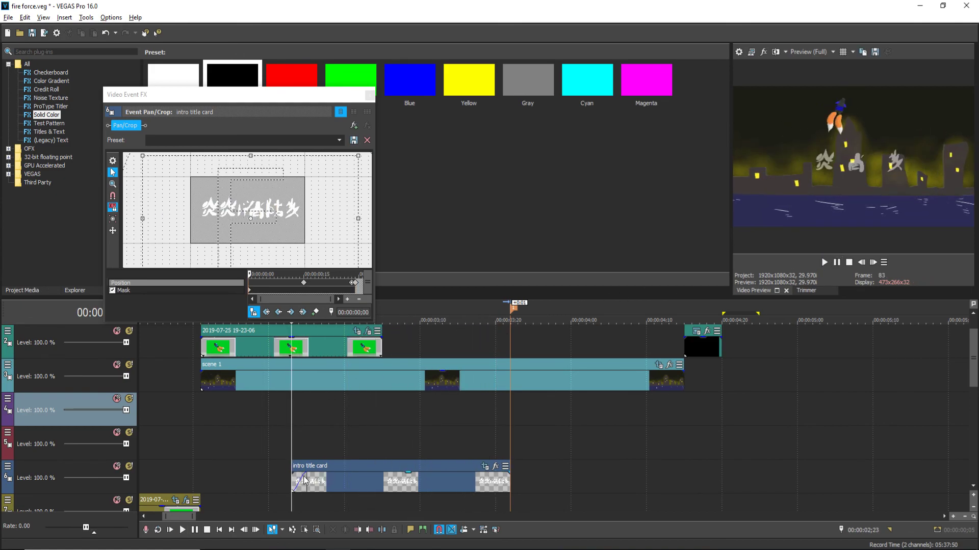
{"action": "left_click", "coordinate": [305, 478]}
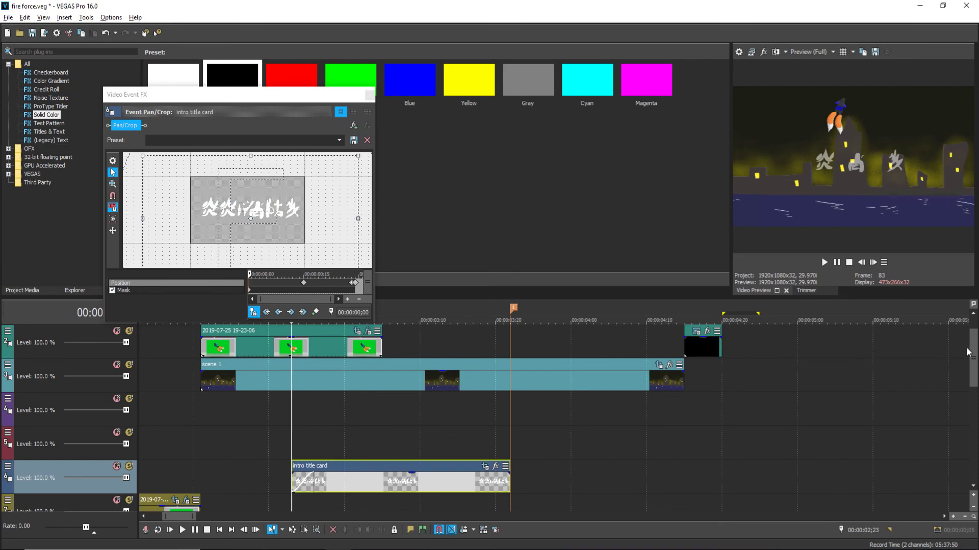
{"action": "left_click_drag", "start_coordinate": [971, 353], "coordinate": [972, 347]}
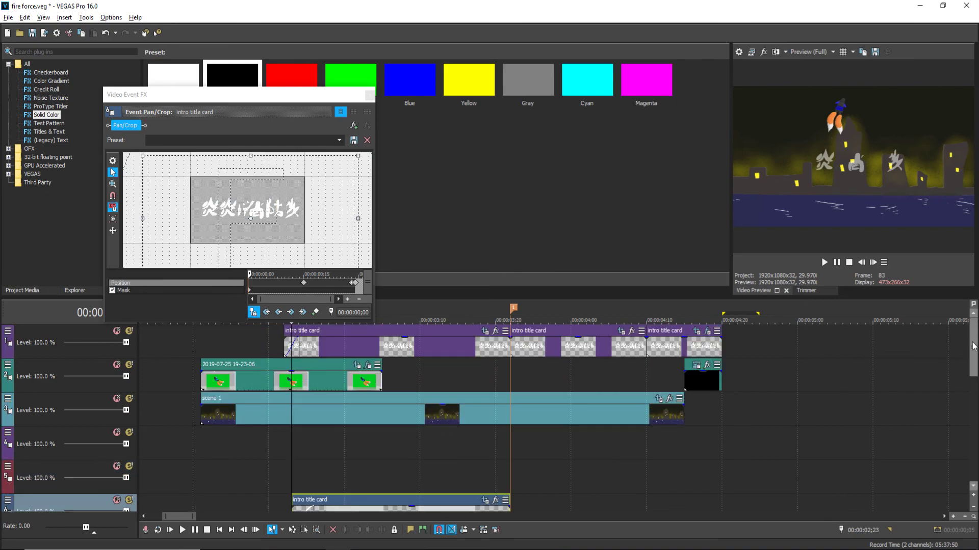
{"action": "left_click", "coordinate": [306, 353]}
{"action": "key", "text": "Right"}
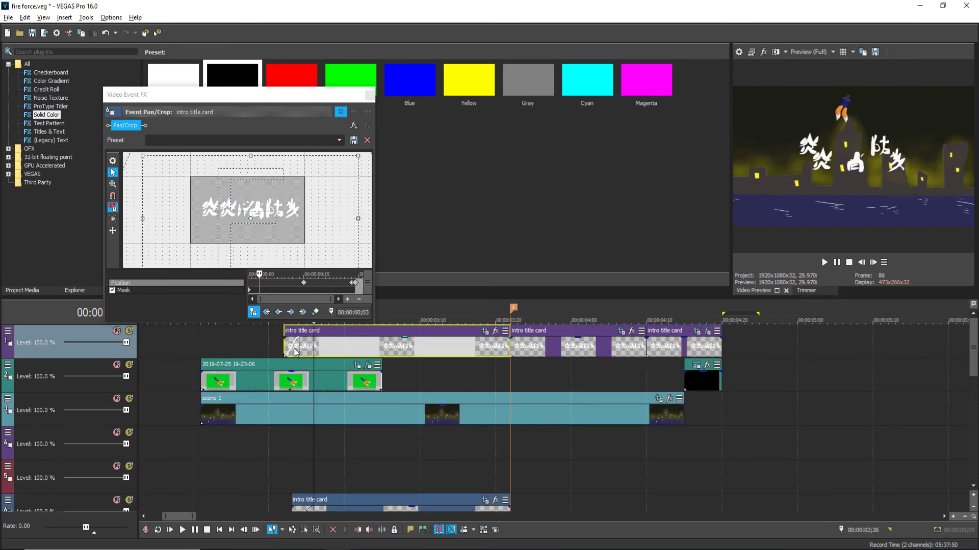
{"action": "left_click", "coordinate": [276, 341]}
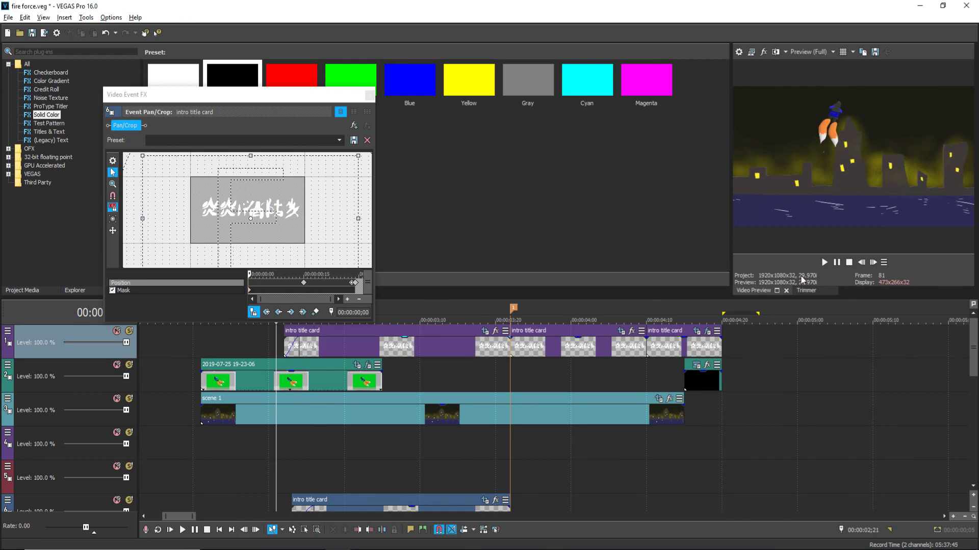
{"action": "left_click", "coordinate": [824, 262]}
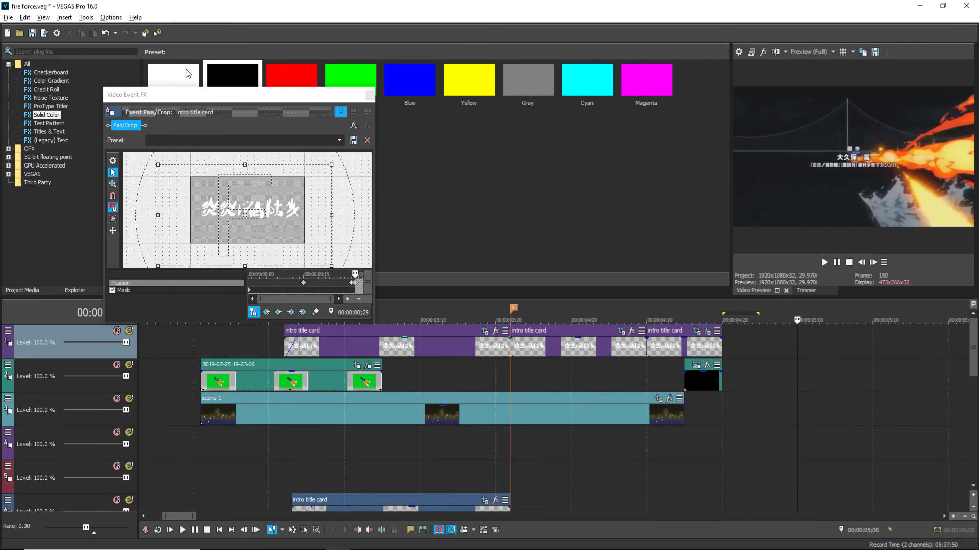
Close the title card's Pan/Crop window and save the project.
{"action": "left_click", "coordinate": [369, 95]}
{"action": "left_click", "coordinate": [32, 33]}
Play the title section from 00:00:02;16, then select the range 00:00:00;00 to 00:00:04;20 and play the whole intro.
{"action": "scroll", "coordinate": [314, 322], "scroll_direction": "down", "scroll_amount": 4}
{"action": "left_click", "coordinate": [283, 353]}
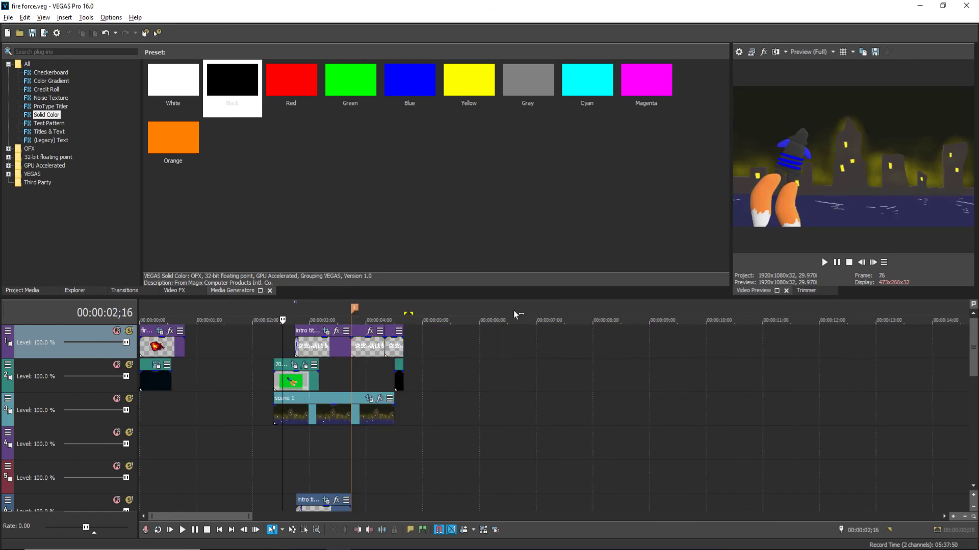
{"action": "left_click", "coordinate": [837, 265]}
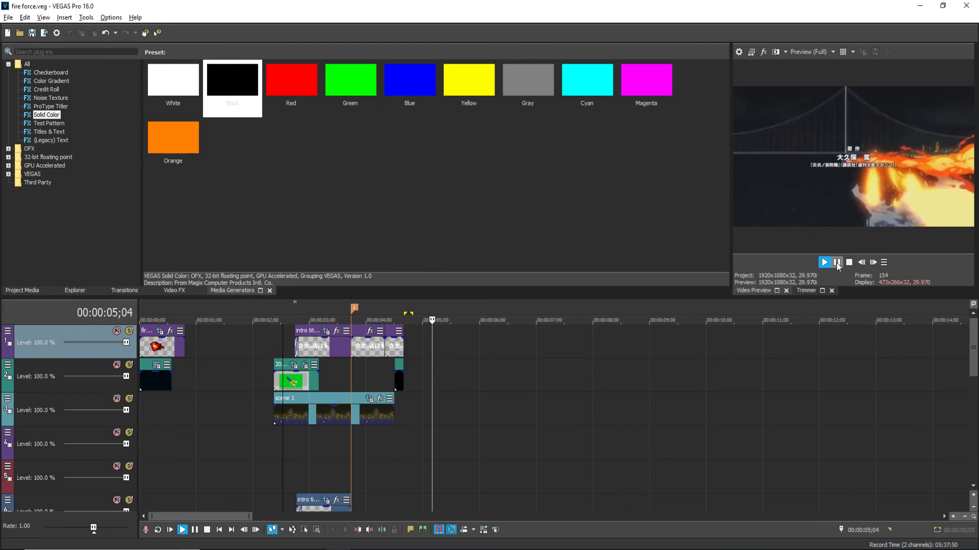
{"action": "left_click", "coordinate": [836, 262]}
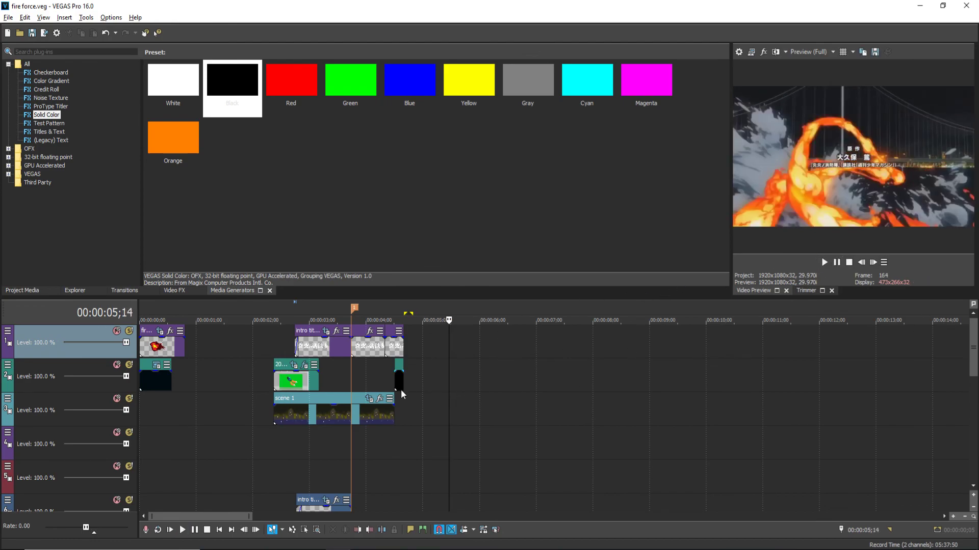
{"action": "key", "text": "ctrl+a"}
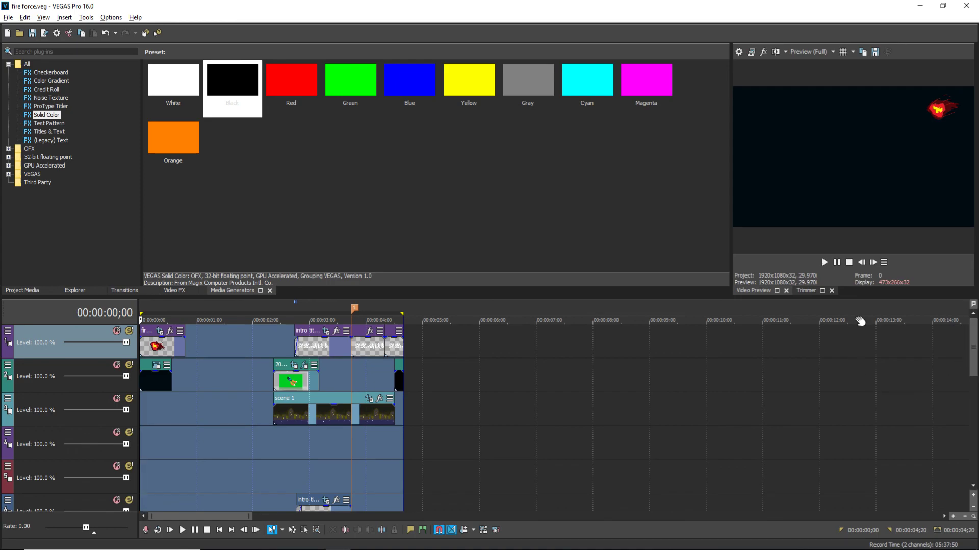
{"action": "left_click", "coordinate": [824, 262]}
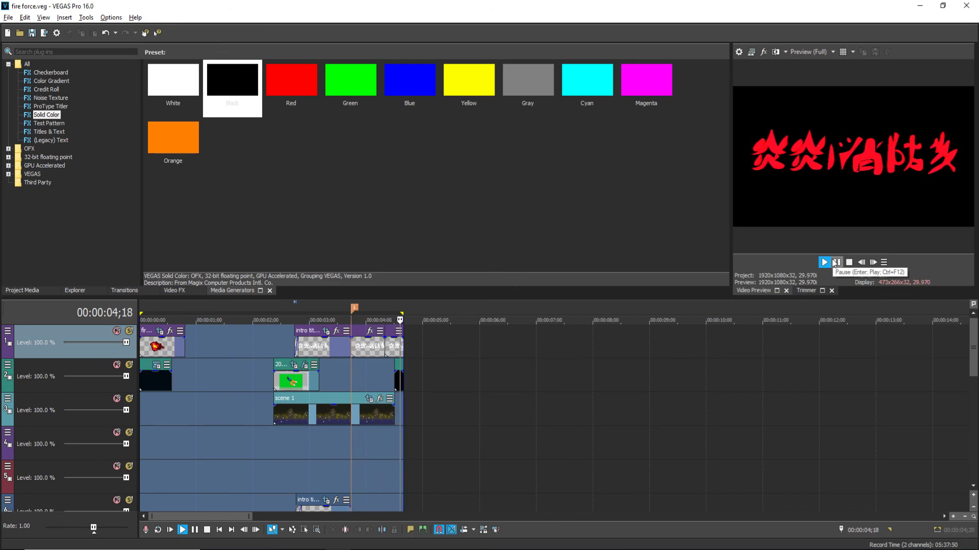
Play the reference opening from 00:00:04;20 to 00:00:13;11 to review the scenes that follow the title.
{"action": "left_click", "coordinate": [406, 373]}
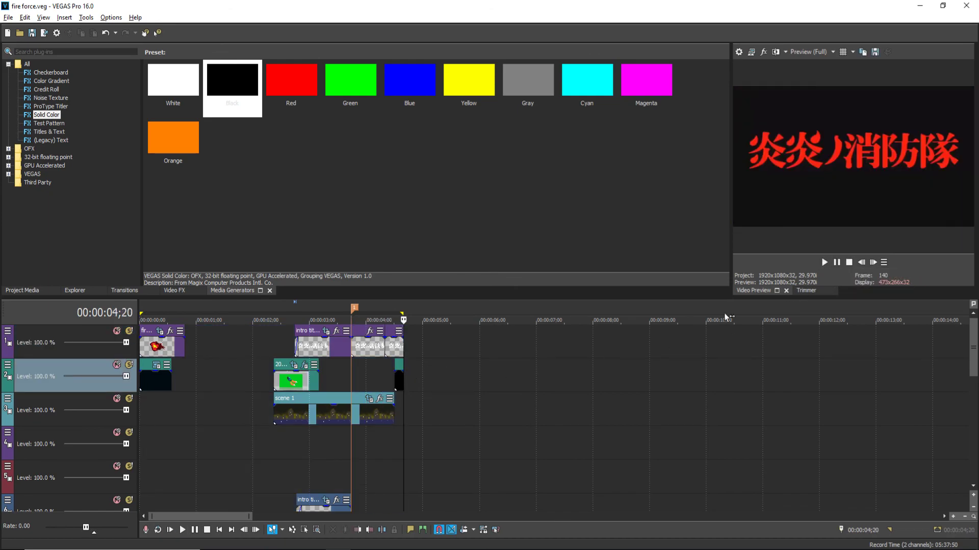
{"action": "left_click", "coordinate": [837, 263]}
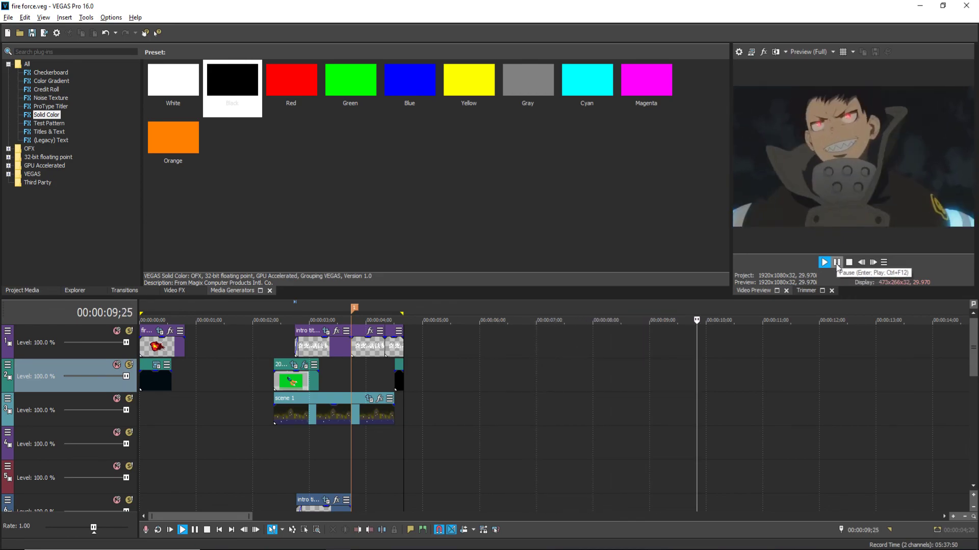
{"action": "scroll", "coordinate": [822, 309], "scroll_direction": "down", "scroll_amount": 5}
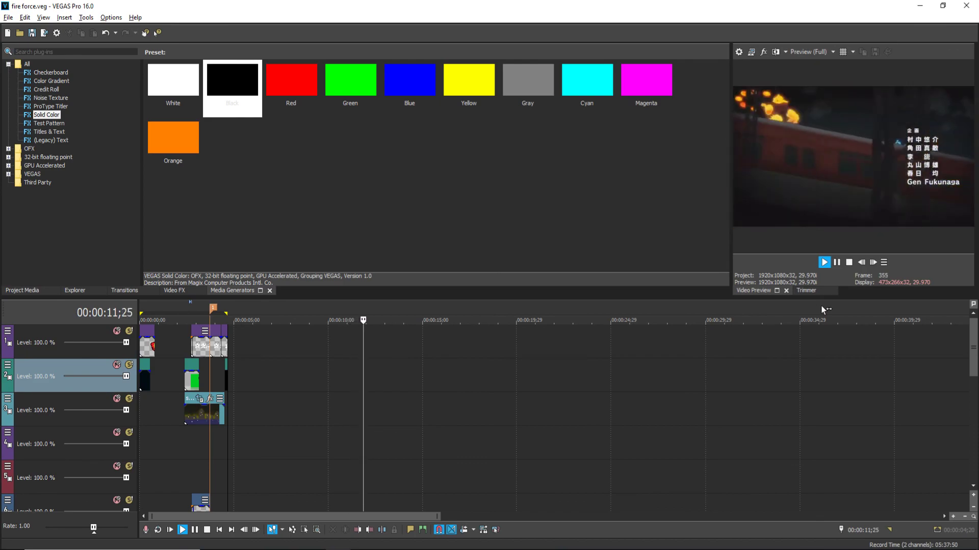
{"action": "left_click", "coordinate": [835, 264]}
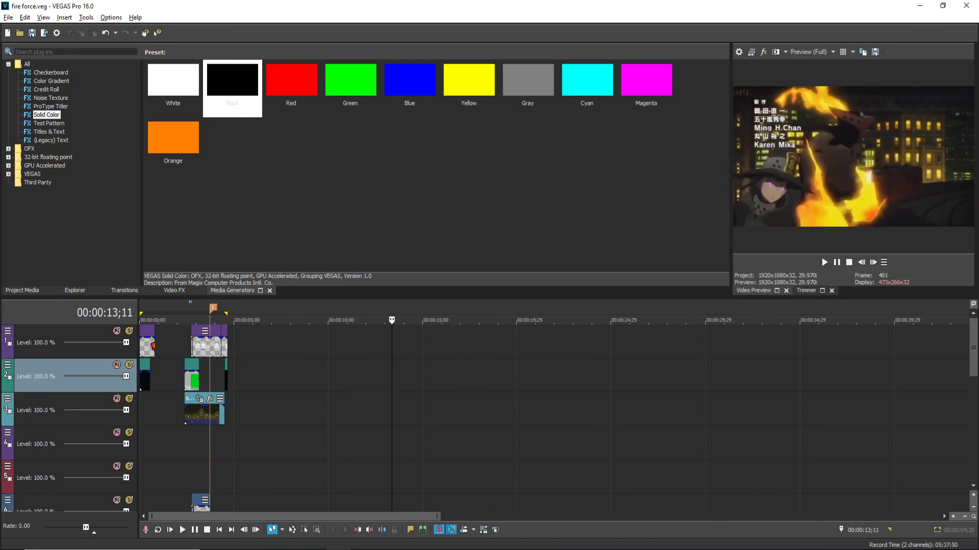
{"action": "scroll", "coordinate": [821, 340], "scroll_direction": "down", "scroll_amount": 5}
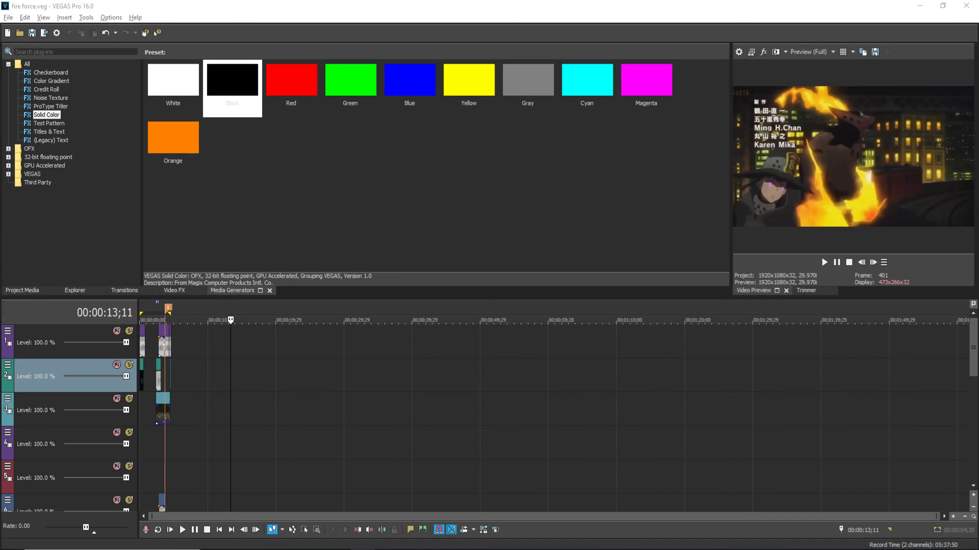
Play the reference opening from 00:00:13;11 to 00:00:20;20, then replay from the title at 00:00:03;22 to 00:00:05;29.
{"action": "left_click", "coordinate": [838, 262]}
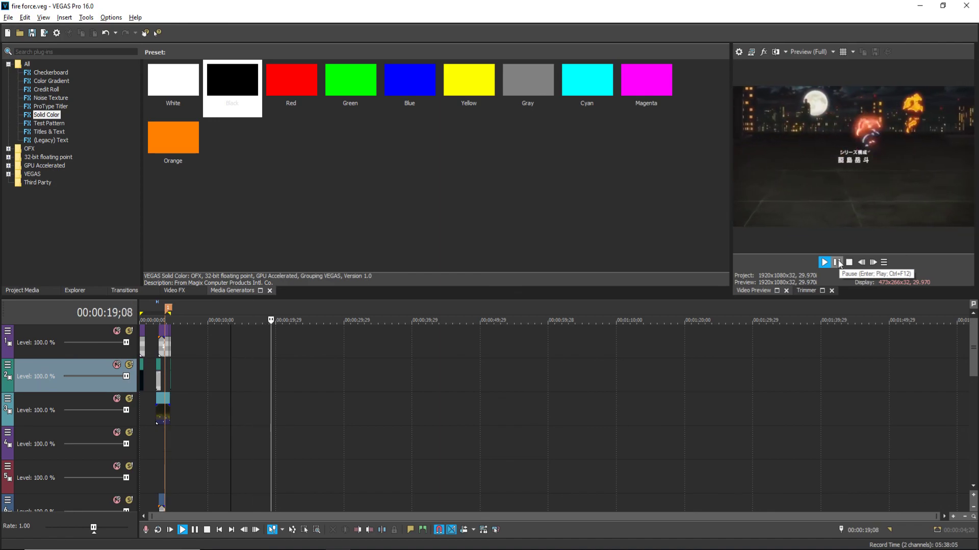
{"action": "left_click", "coordinate": [837, 262]}
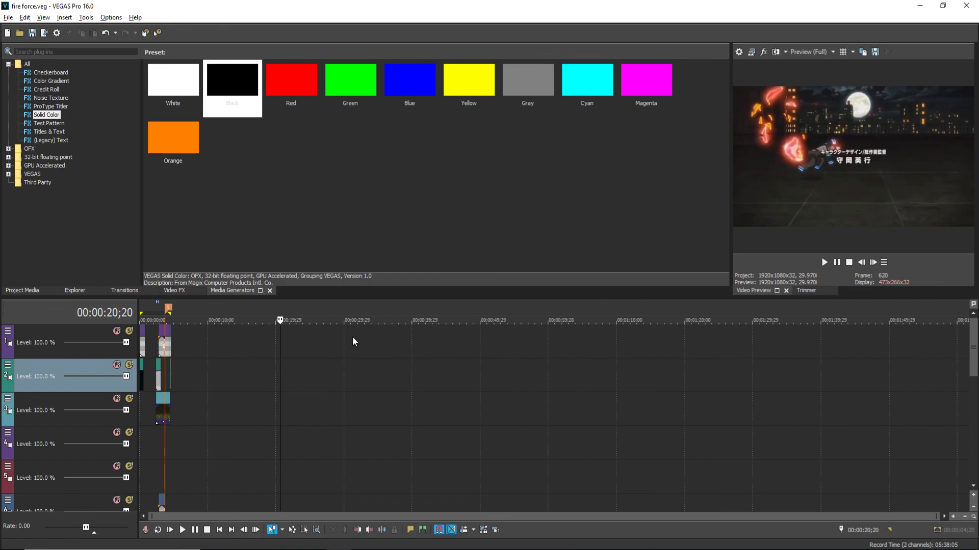
{"action": "left_click", "coordinate": [165, 408]}
{"action": "left_click", "coordinate": [165, 443]}
{"action": "key", "text": "Up"}
{"action": "key", "text": "Up"}
{"action": "key", "text": "Up"}
{"action": "key", "text": "Up"}
{"action": "key", "text": "Up"}
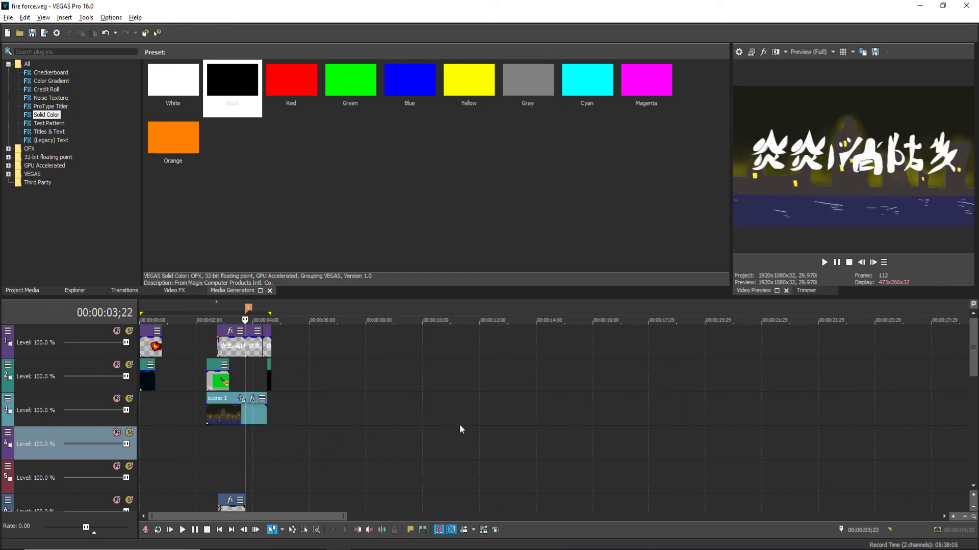
{"action": "left_click", "coordinate": [825, 263]}
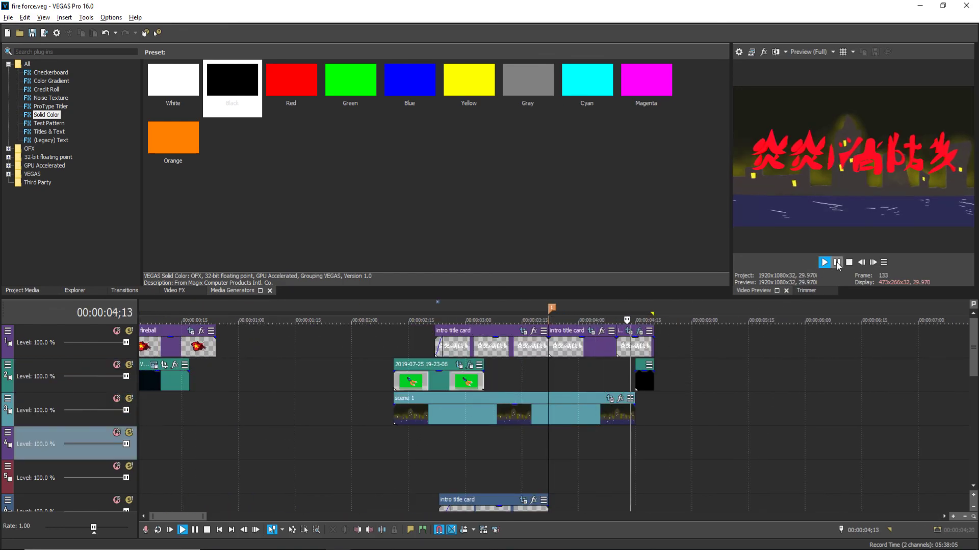
{"action": "left_click", "coordinate": [837, 263]}
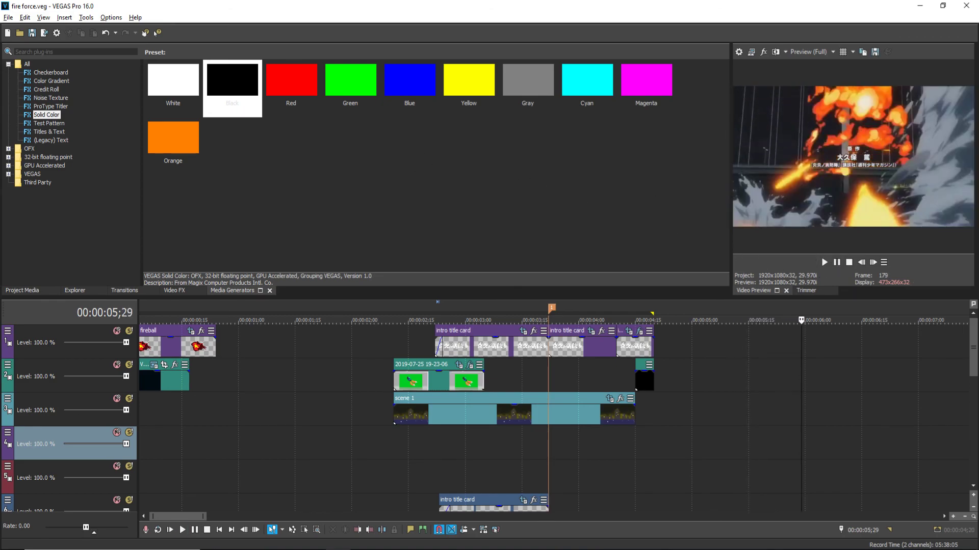
Check the reference frame at 00:01:03;08, then return to 00:00:00;03 and look over the intro clips on tracks 3 to 8.
{"action": "scroll", "coordinate": [570, 498], "scroll_direction": "down", "scroll_amount": 5}
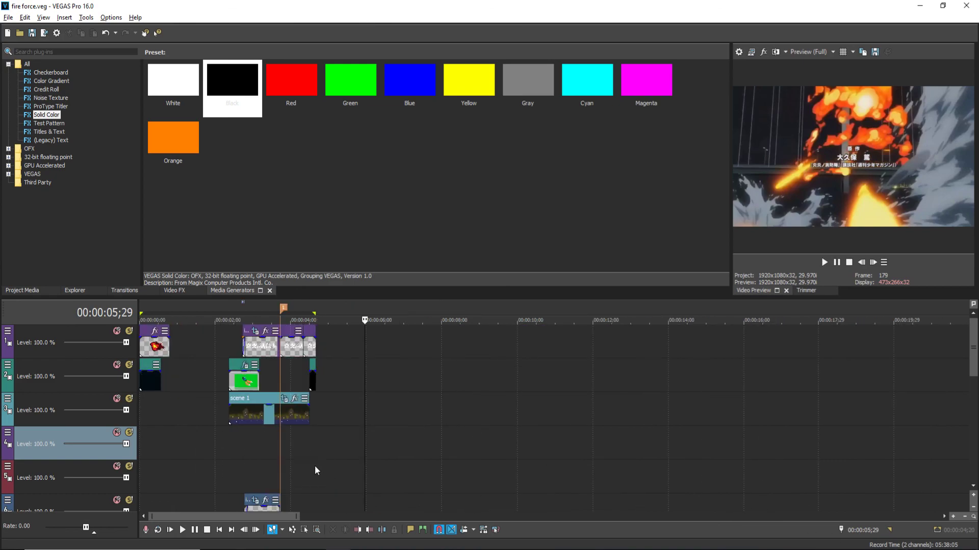
{"action": "scroll", "coordinate": [344, 434], "scroll_direction": "down", "scroll_amount": 6}
{"action": "left_click", "coordinate": [570, 411]}
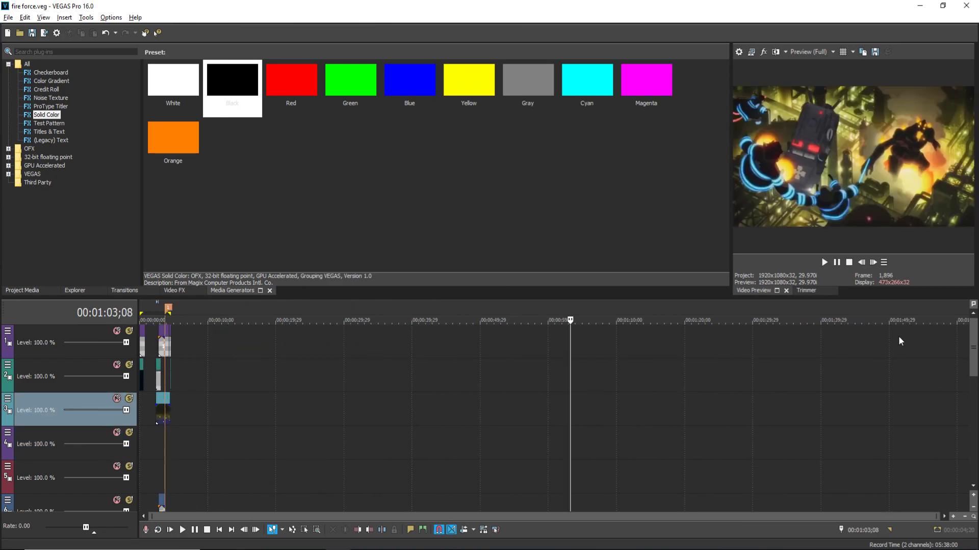
{"action": "mouse_move", "coordinate": [973, 361]}
{"action": "left_mouse_down"}
{"action": "mouse_move", "coordinate": [973, 380]}
{"action": "mouse_move", "coordinate": [958, 367]}
{"action": "left_mouse_up"}
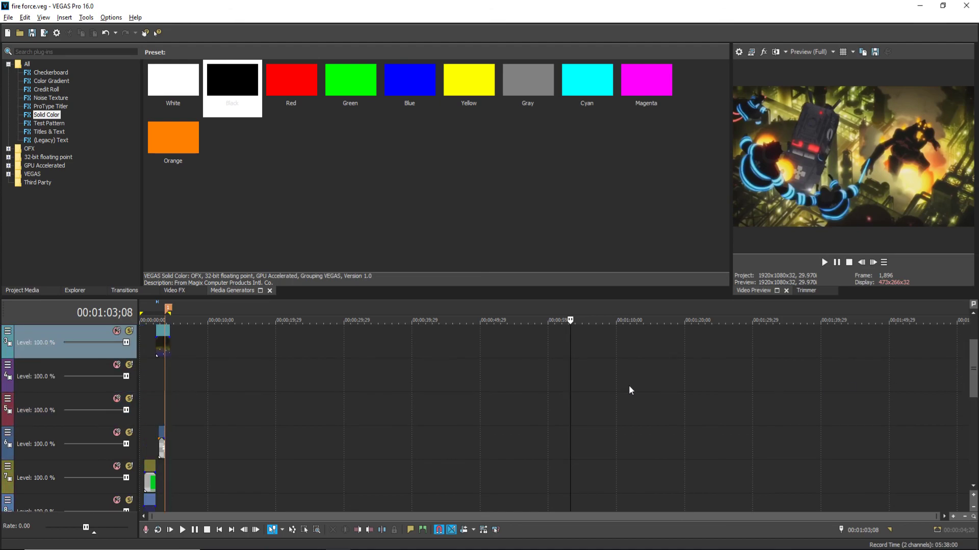
{"action": "left_click", "coordinate": [143, 386]}
{"action": "scroll", "coordinate": [322, 397], "scroll_direction": "up", "scroll_amount": 8}
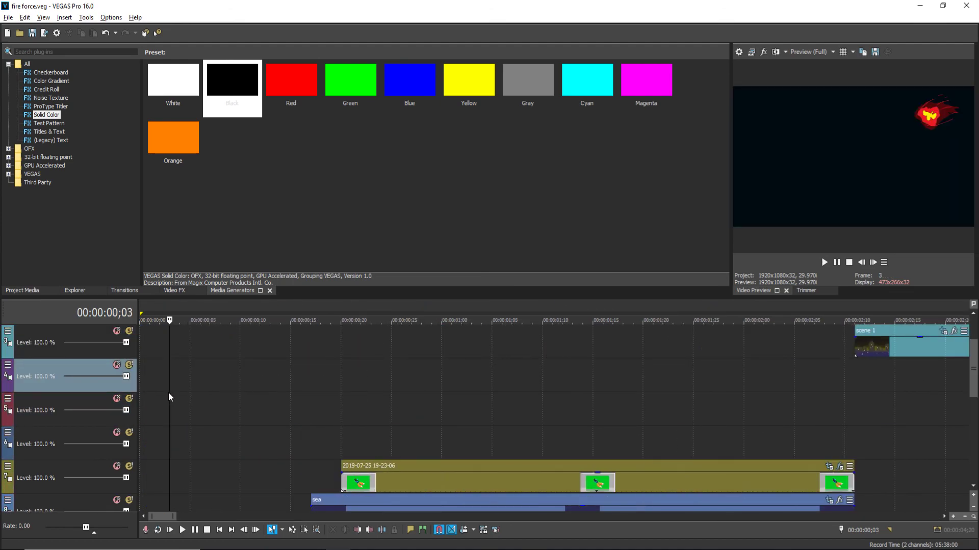
{"action": "scroll", "coordinate": [168, 393], "scroll_direction": "down", "scroll_amount": 3}
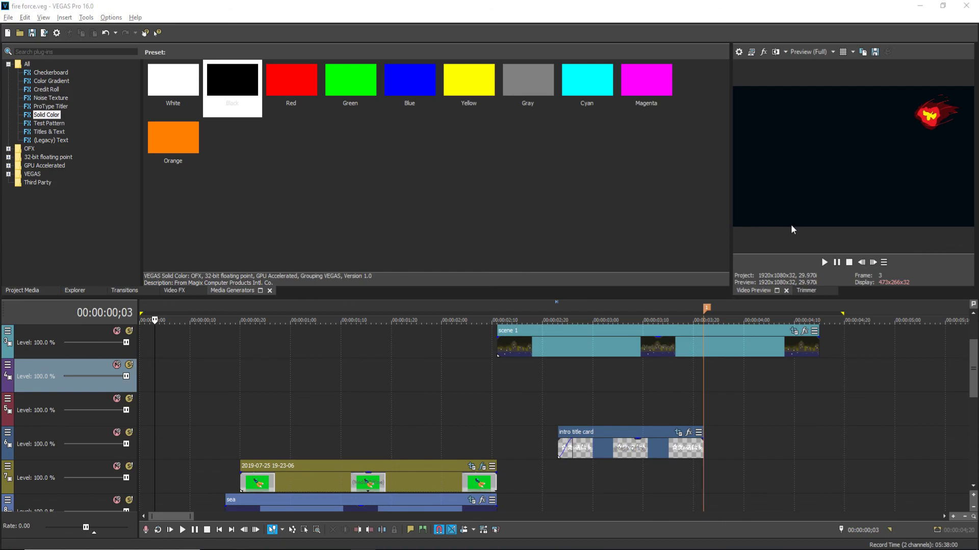
{"action": "mouse_move", "coordinate": [388, 549]}
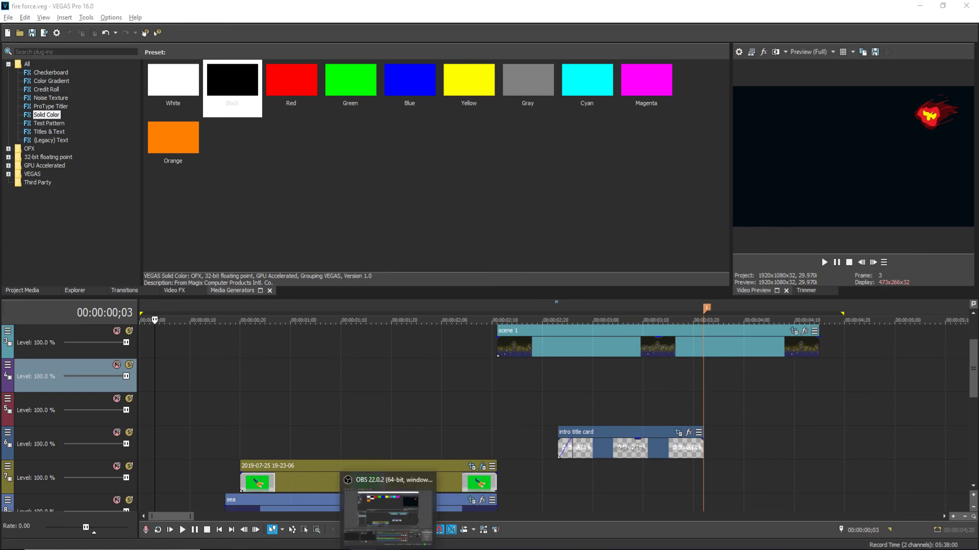